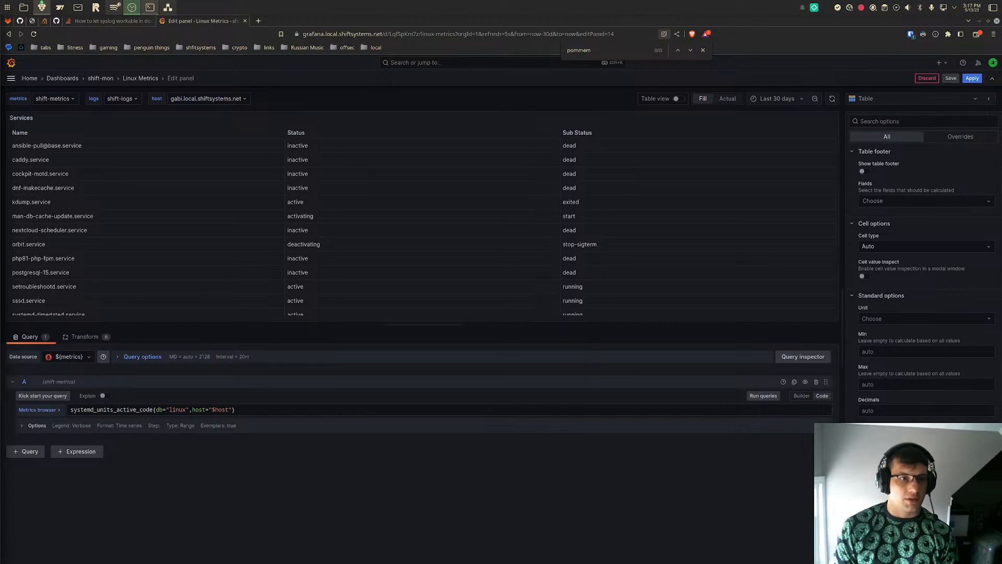
# - Leave the Services panel editor and return to the start of the Linux Metrics dashboard
pyautogui.click(228, 502)
pyautogui.hotkey('alt', 'Left')
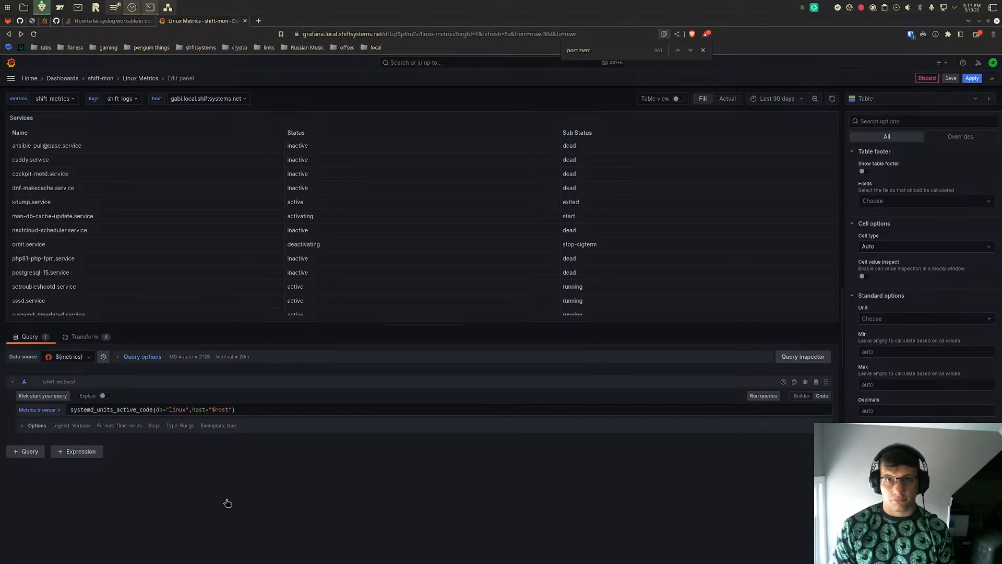
pyautogui.scroll(5, 586, 424)
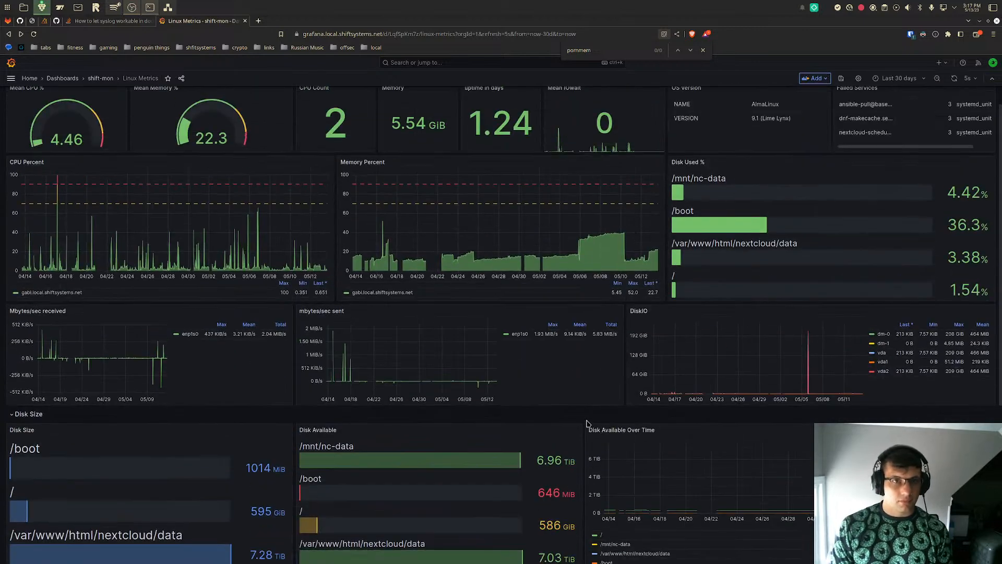
pyautogui.scroll(1, 587, 424)
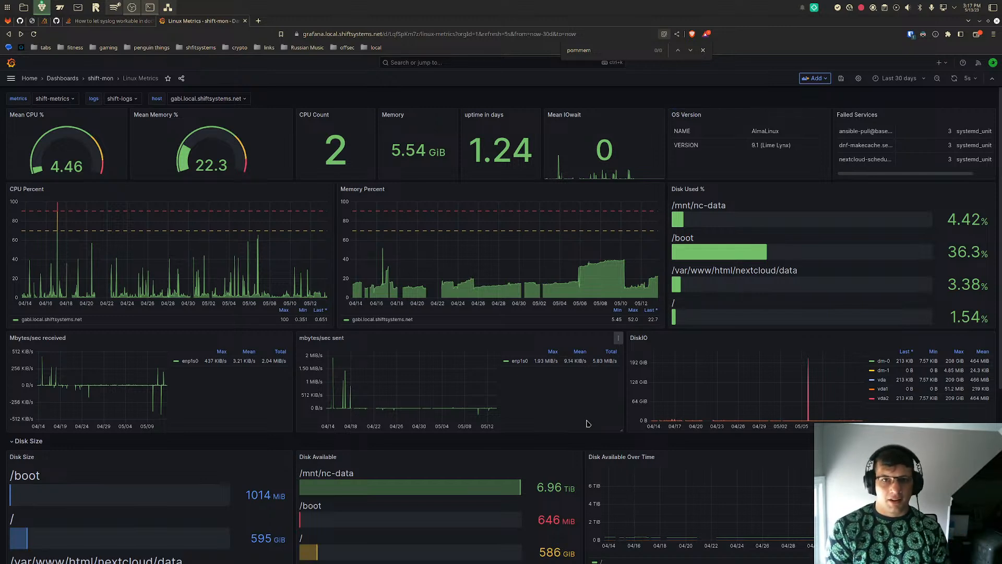
pyautogui.press('XF86AudioLowerVolume')
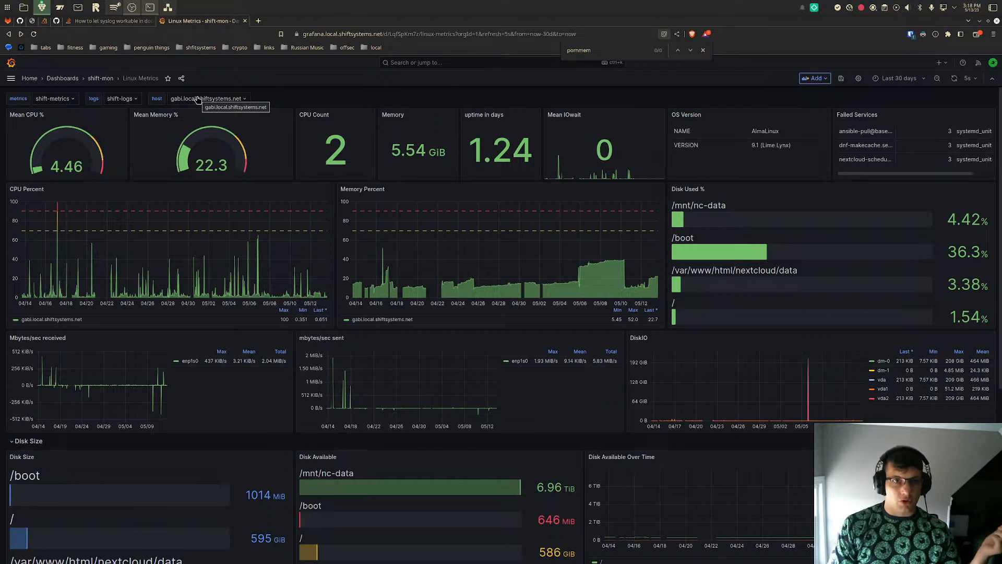
# - Open Explore in a new browser tab and expand its metrics browser
pyautogui.click(10, 79)
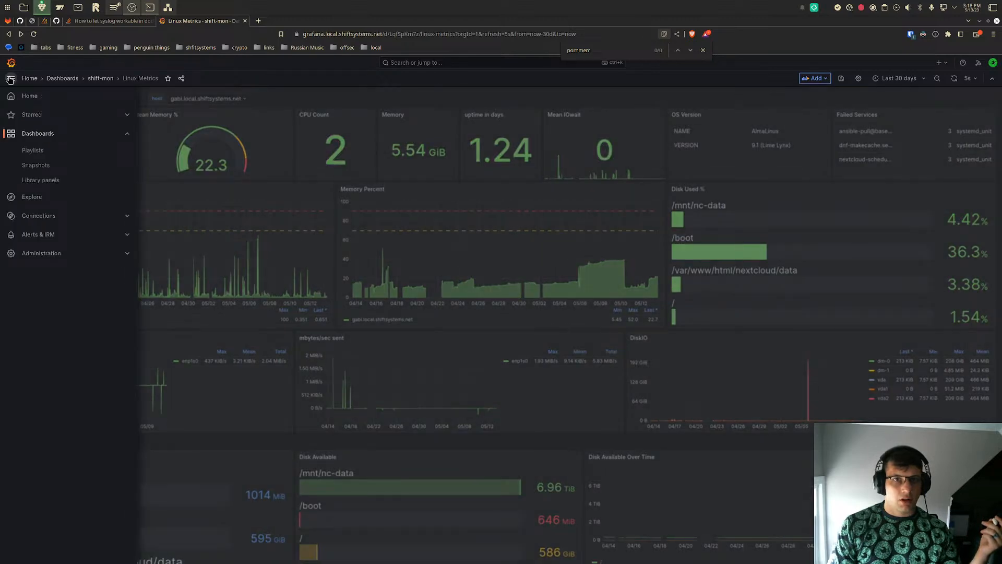
pyautogui.click(10, 78)
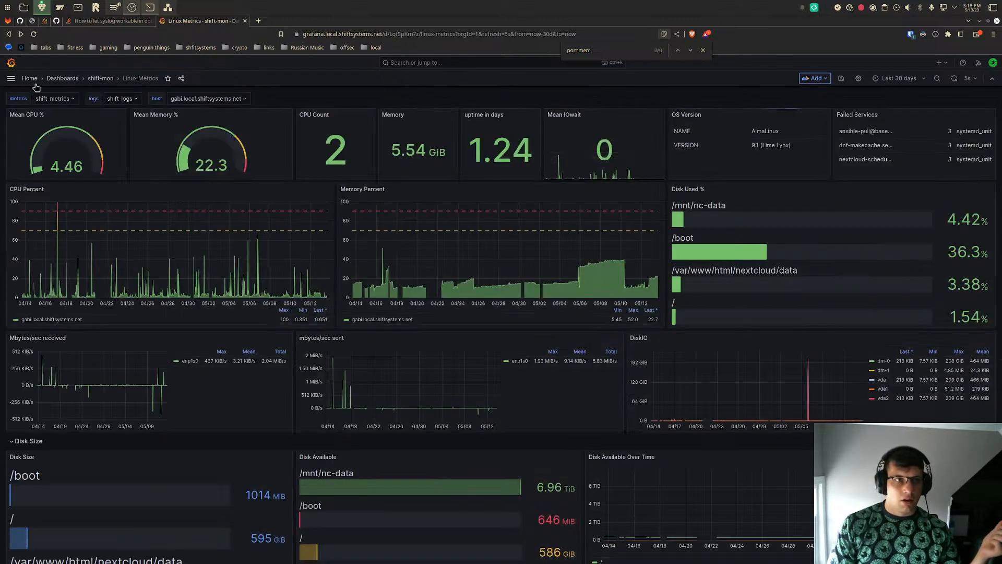
pyautogui.click(11, 78)
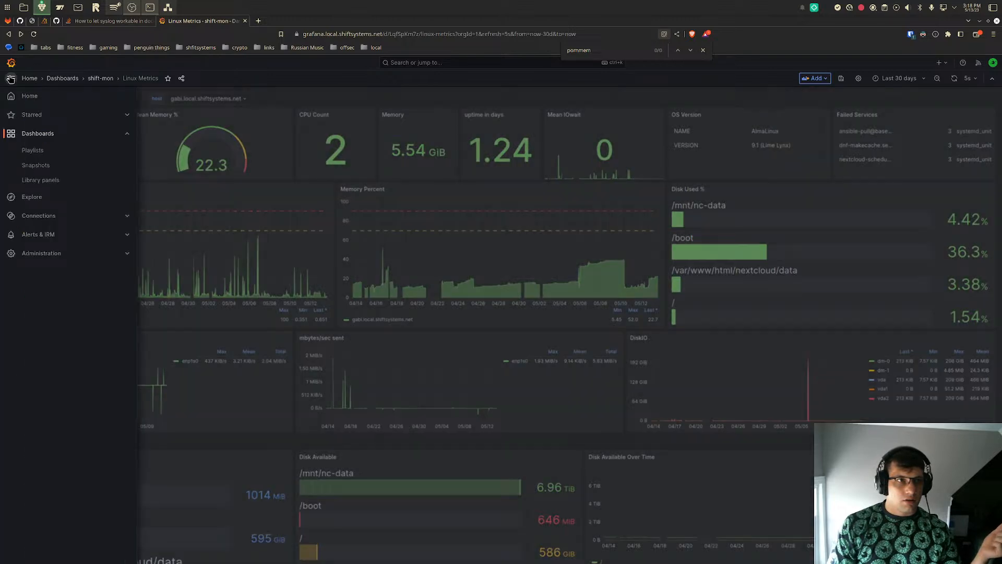
pyautogui.rightClick(41, 197)
pyautogui.click(62, 199)
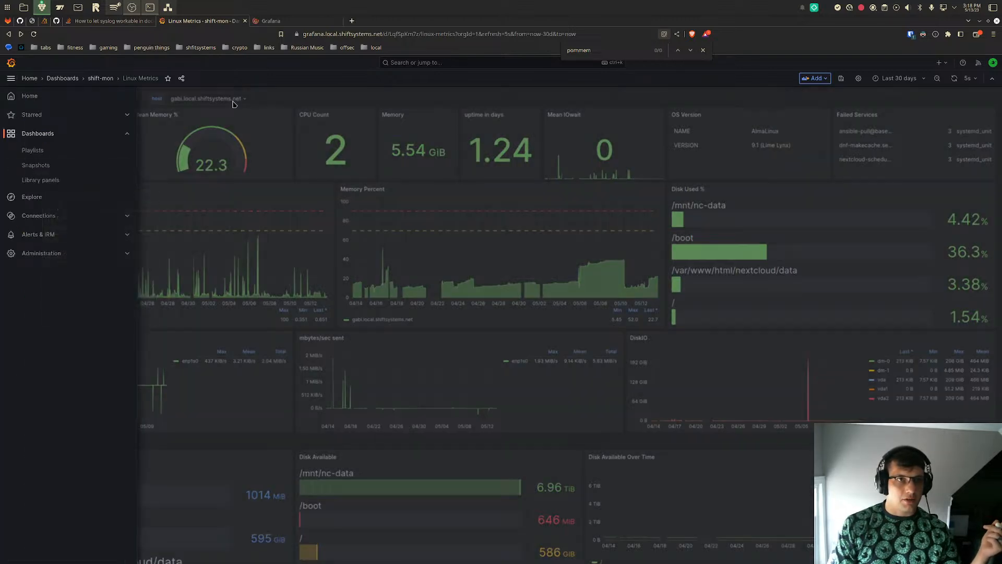
pyautogui.click(276, 22)
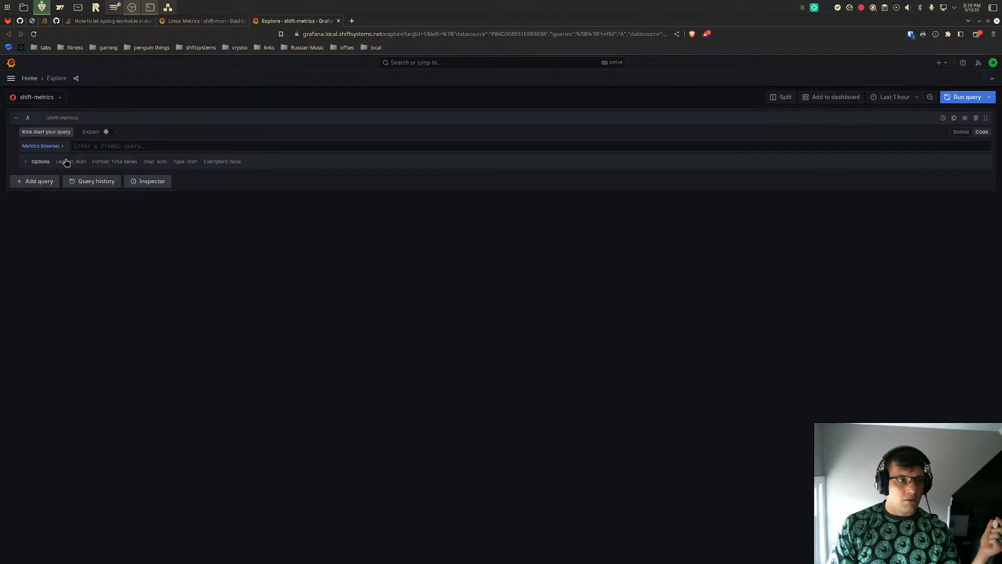
pyautogui.click(59, 147)
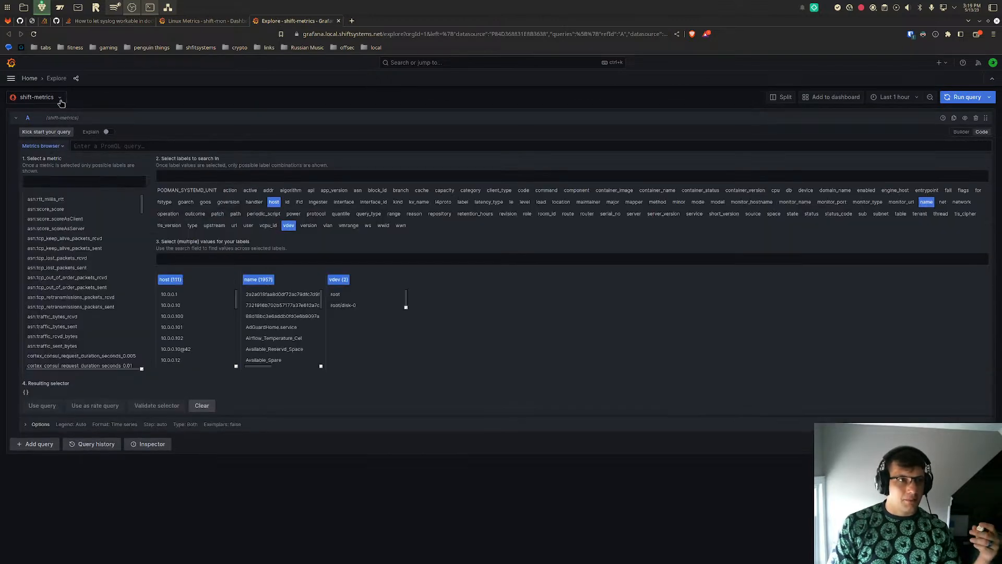
# - Search the dashboards list for "uptim" and open the Uptime Kuma dashboard
pyautogui.click(11, 79)
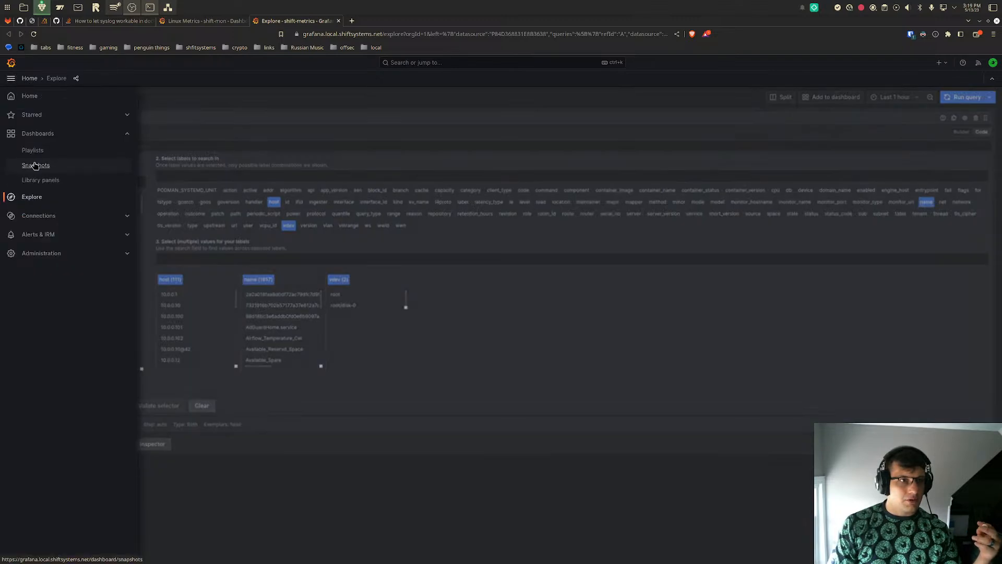
pyautogui.click(44, 132)
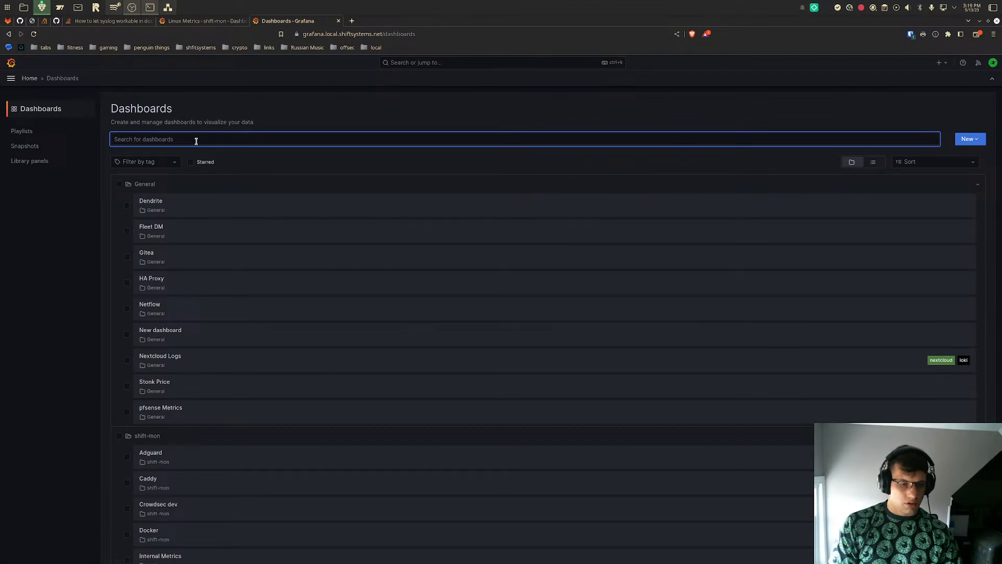
pyautogui.write('uptim')
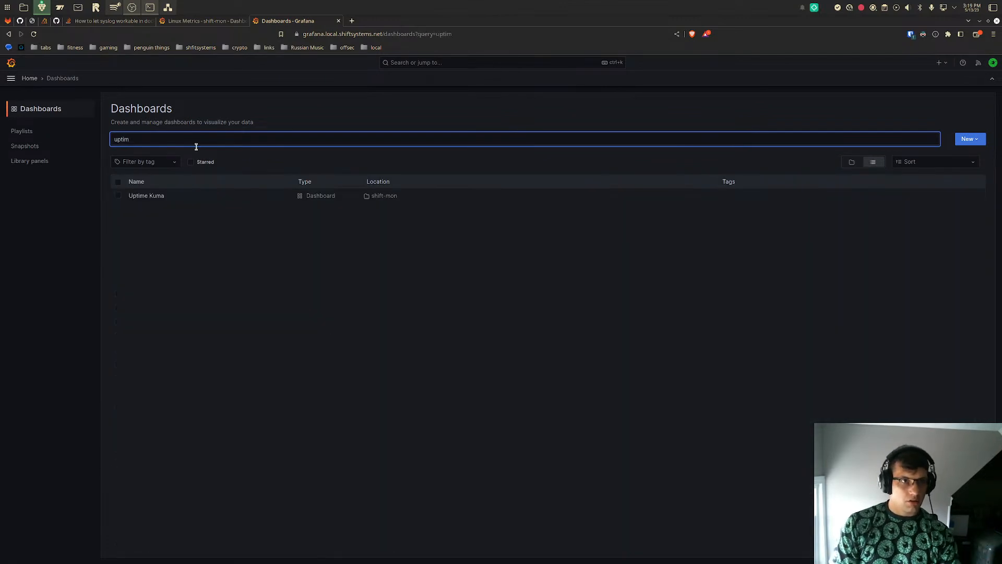
pyautogui.click(160, 196)
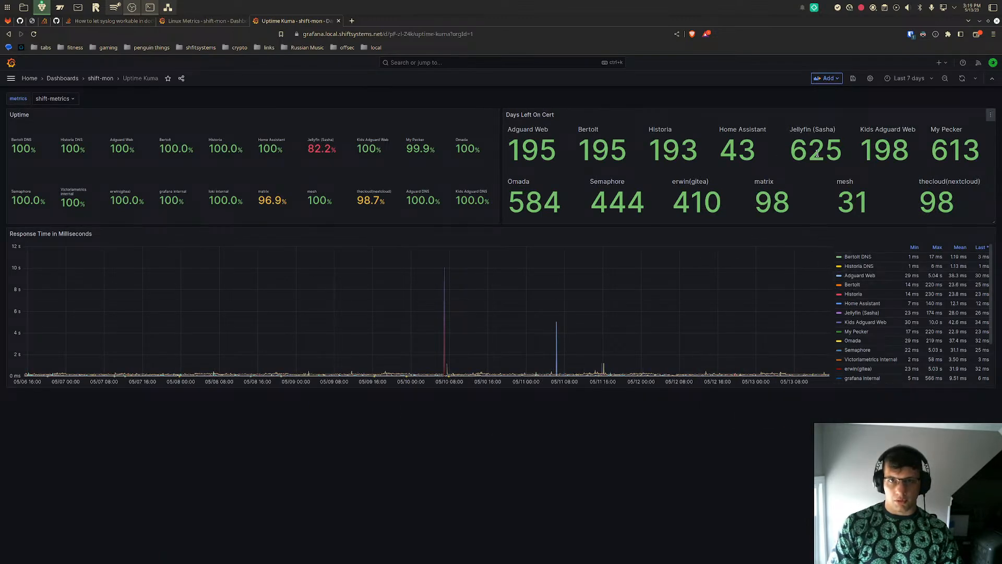
# - Open the Response Time in Milliseconds panel in Explore, and find and isolate the "nextcloud" series in the graph legend
pyautogui.click(990, 234)
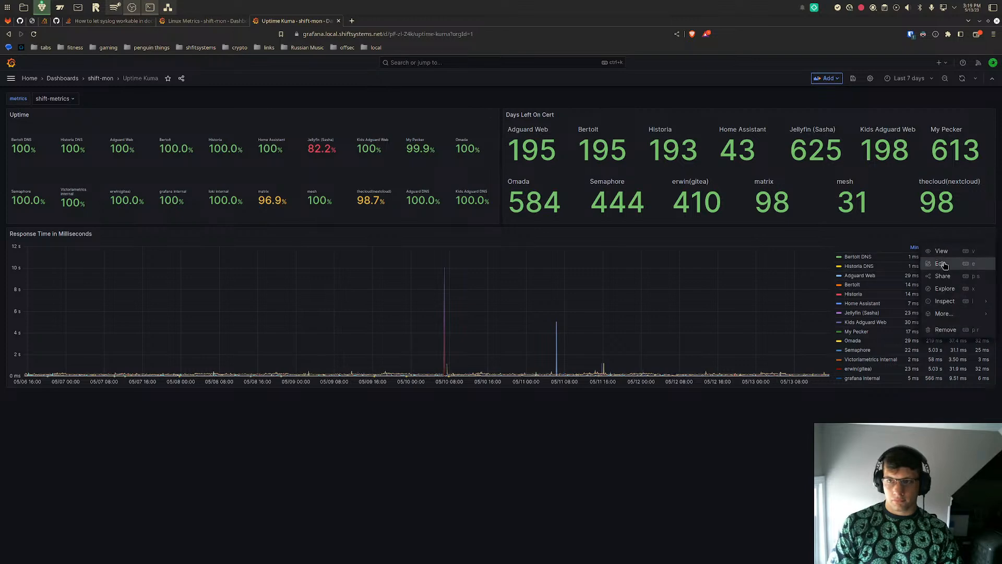
pyautogui.click(944, 288)
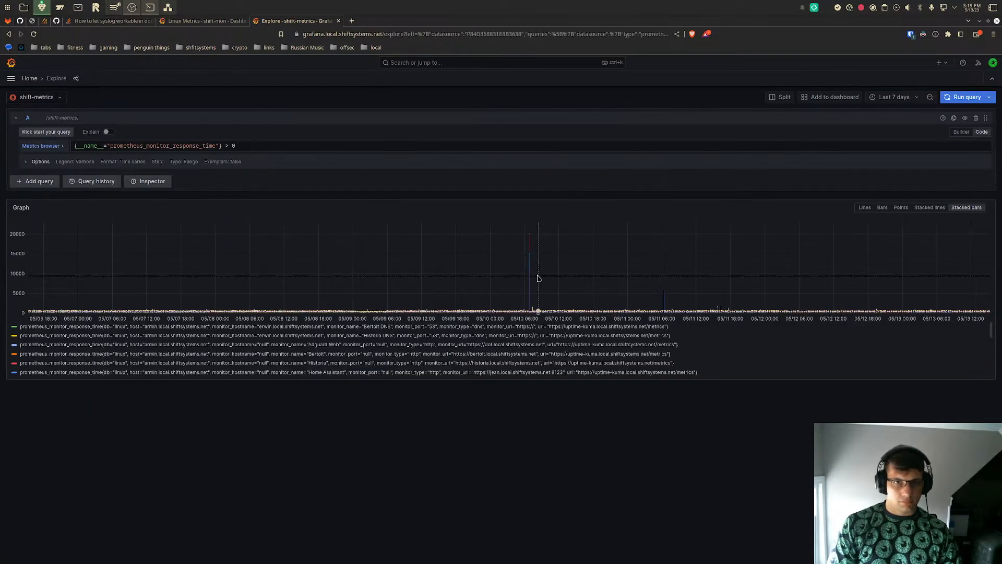
pyautogui.hotkey('ctrl', 'f')
pyautogui.write('gab')
pyautogui.press('BackSpace')
pyautogui.press('BackSpace')
pyautogui.press('BackSpace')
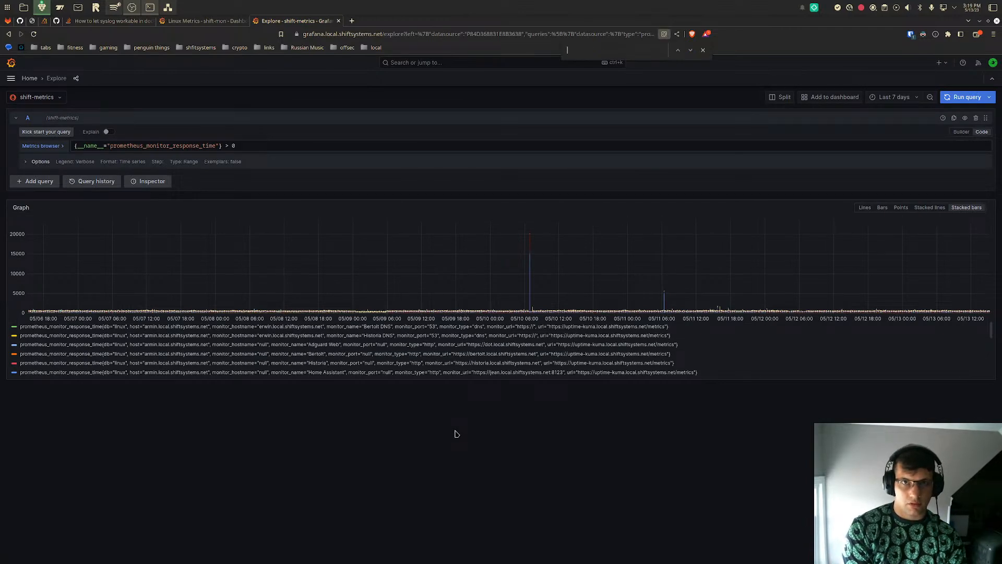
pyautogui.write('nextcloud')
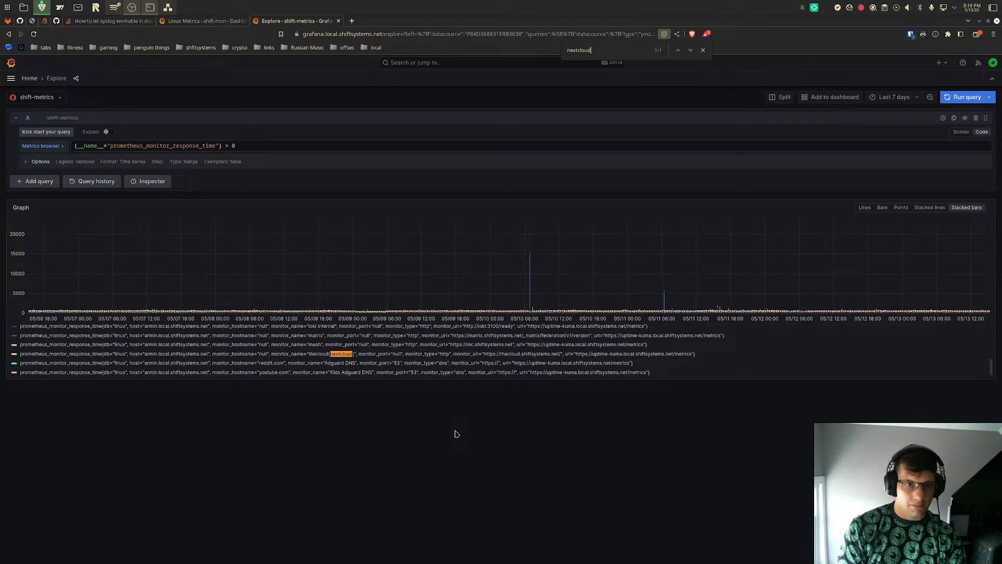
pyautogui.click(296, 355)
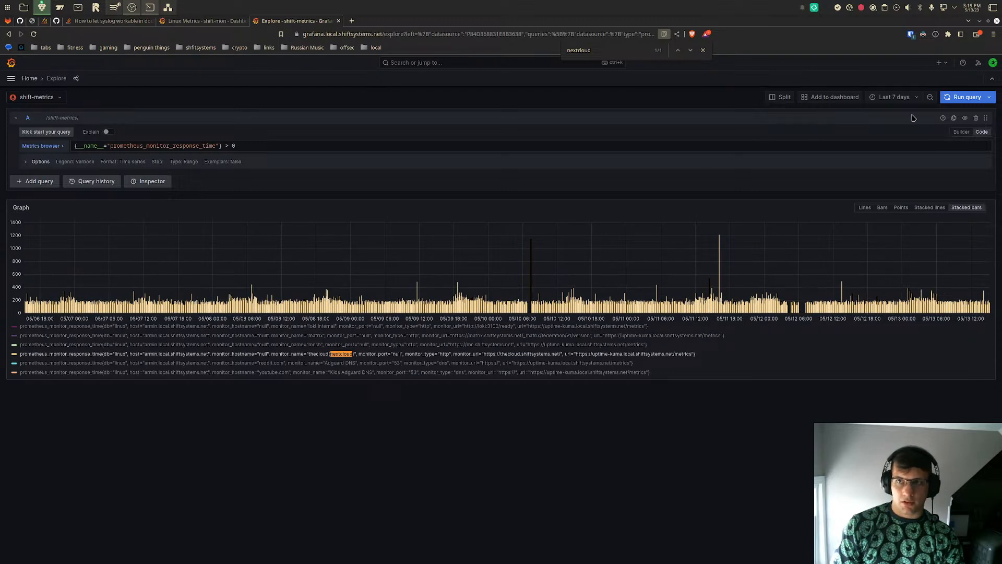
# - Widen the response time graph to the last 30 days and zoom in on 2023-04-30 to 2023-05-13
pyautogui.click(893, 97)
pyautogui.scroll(-3, 885, 242)
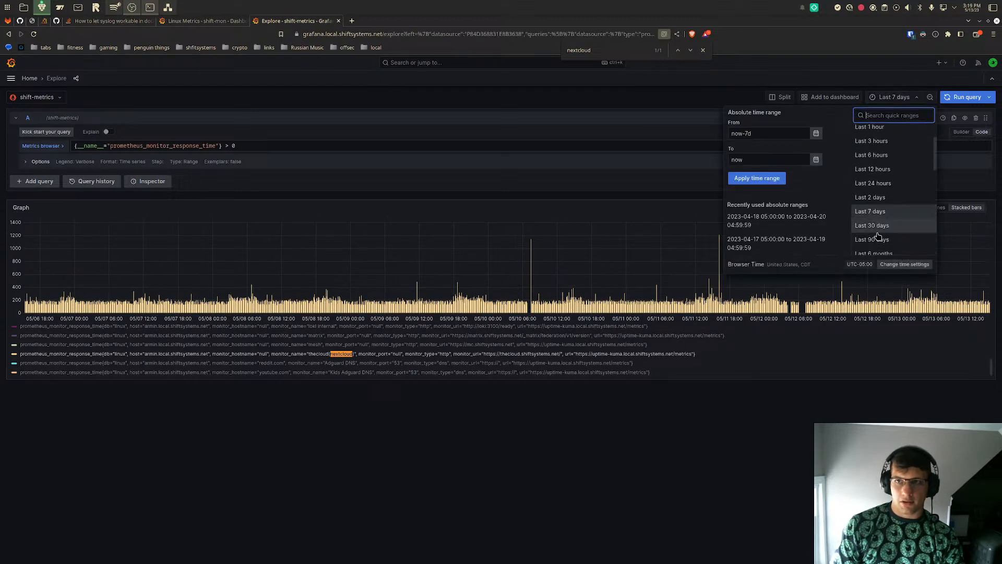
pyautogui.click(884, 236)
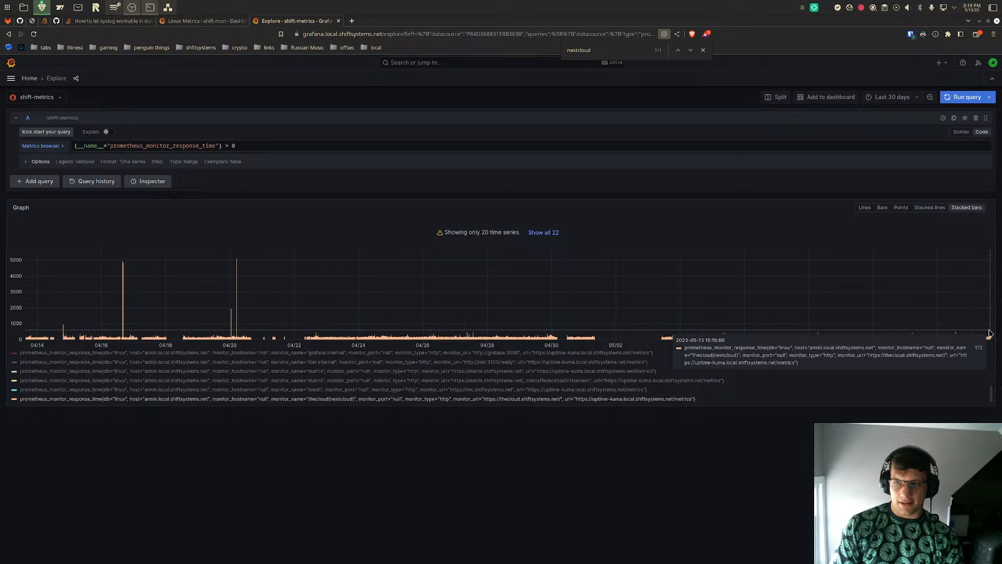
pyautogui.moveTo(555, 338); pyautogui.dragTo(925, 344)
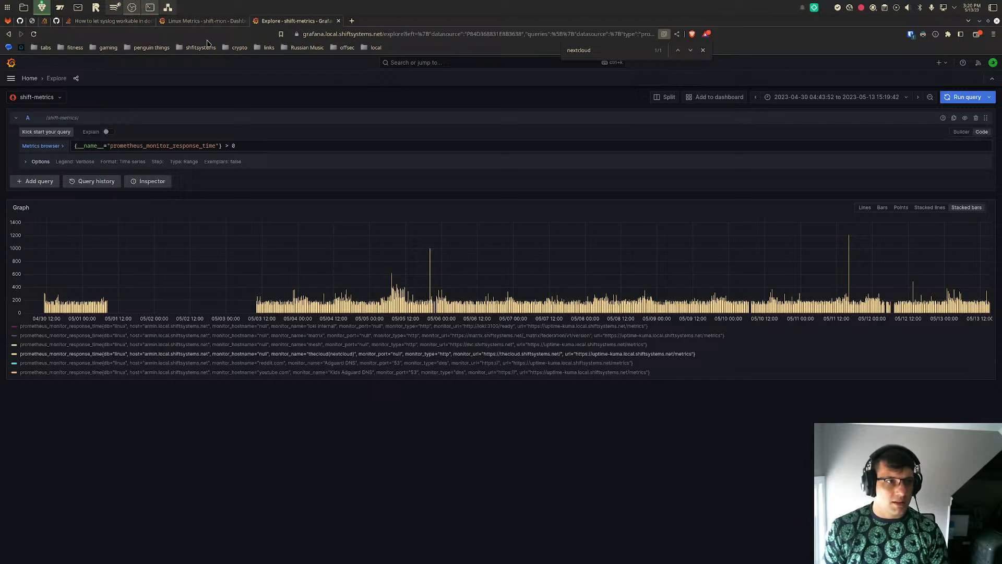
pyautogui.click(207, 22)
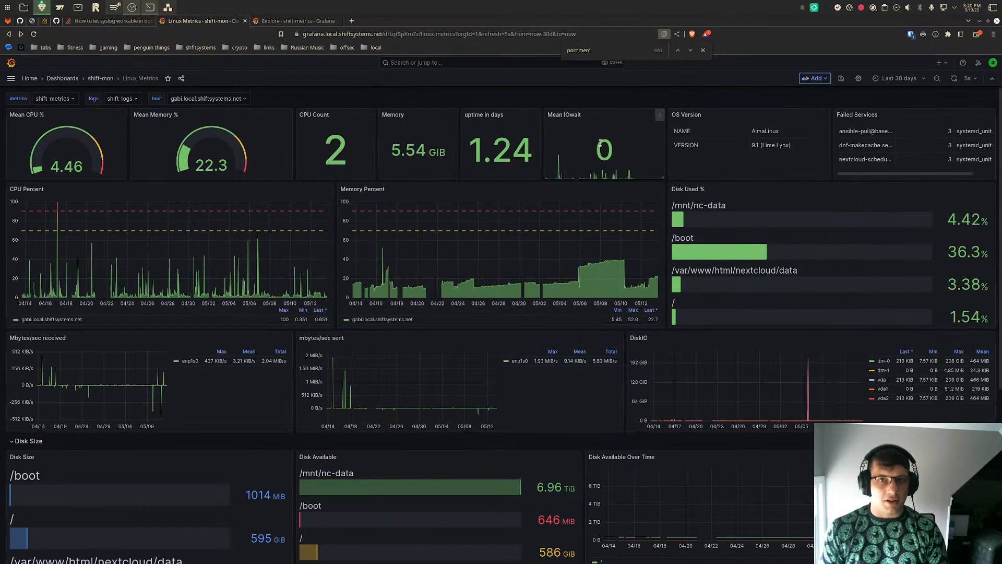
pyautogui.click(899, 77)
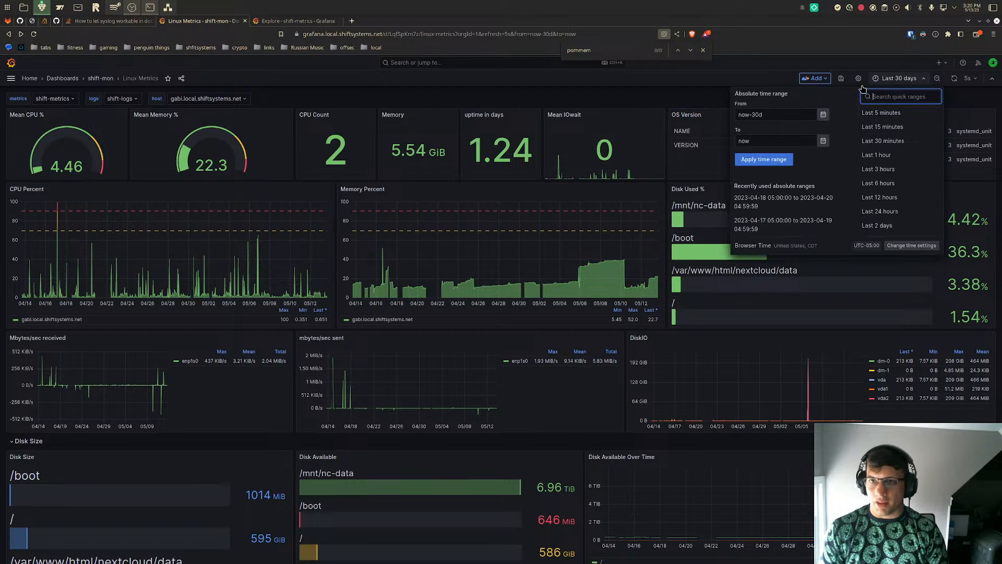
pyautogui.click(824, 114)
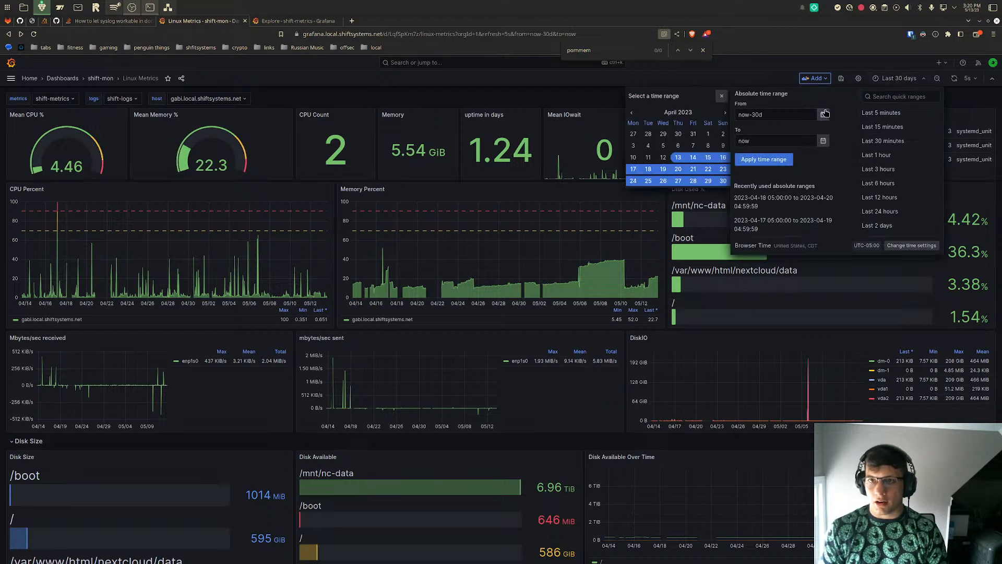
pyautogui.click(663, 146)
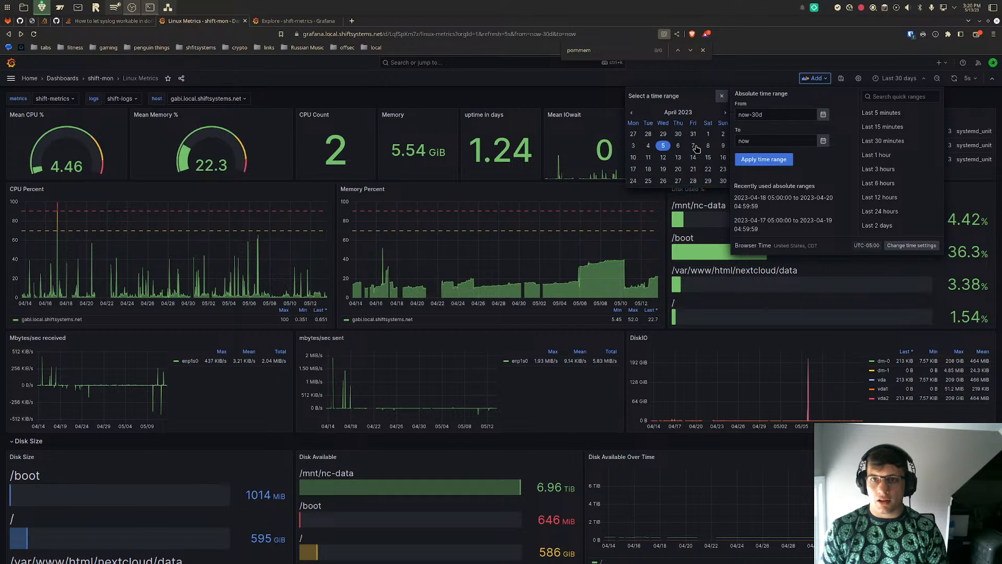
pyautogui.click(708, 146)
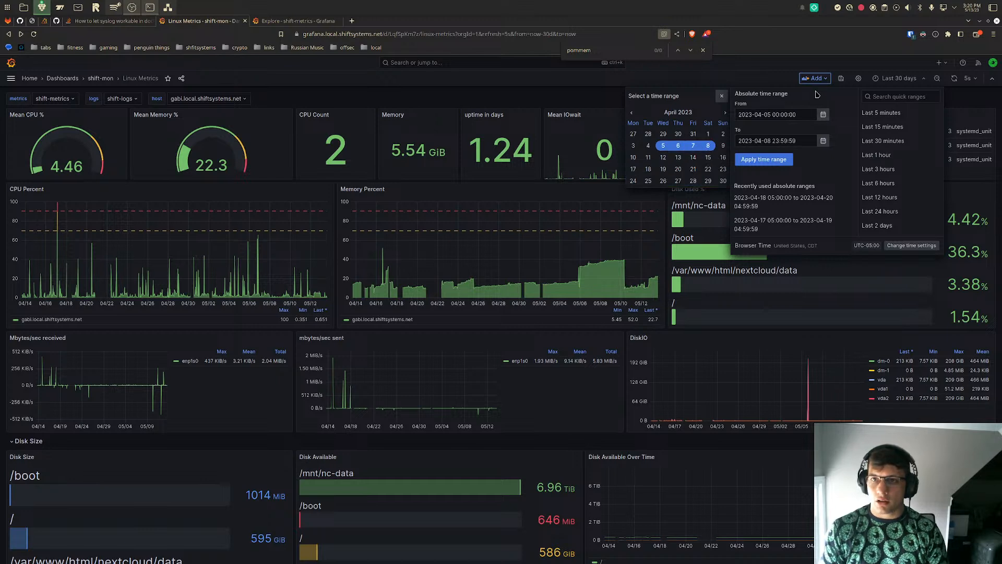
pyautogui.click(761, 159)
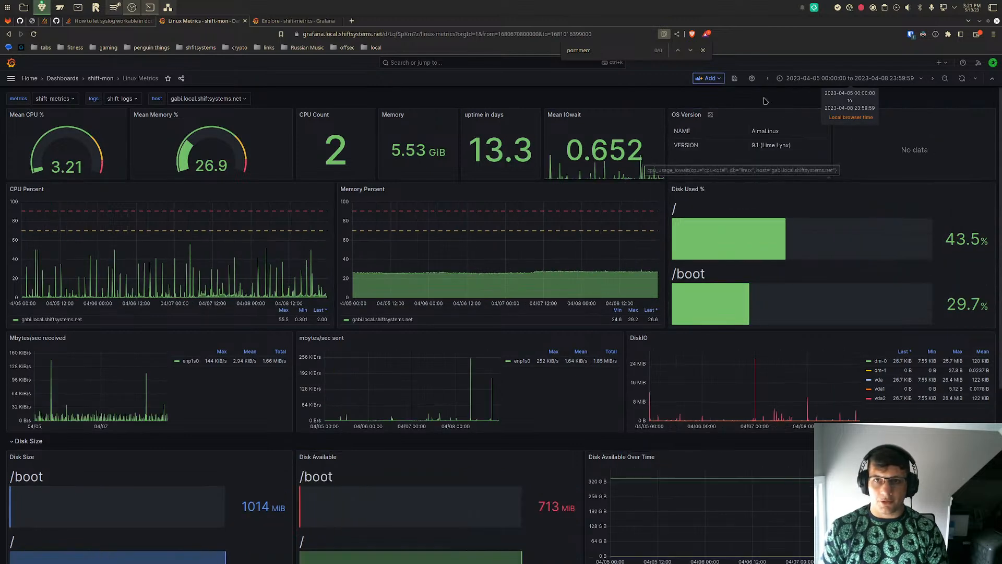
pyautogui.click(810, 79)
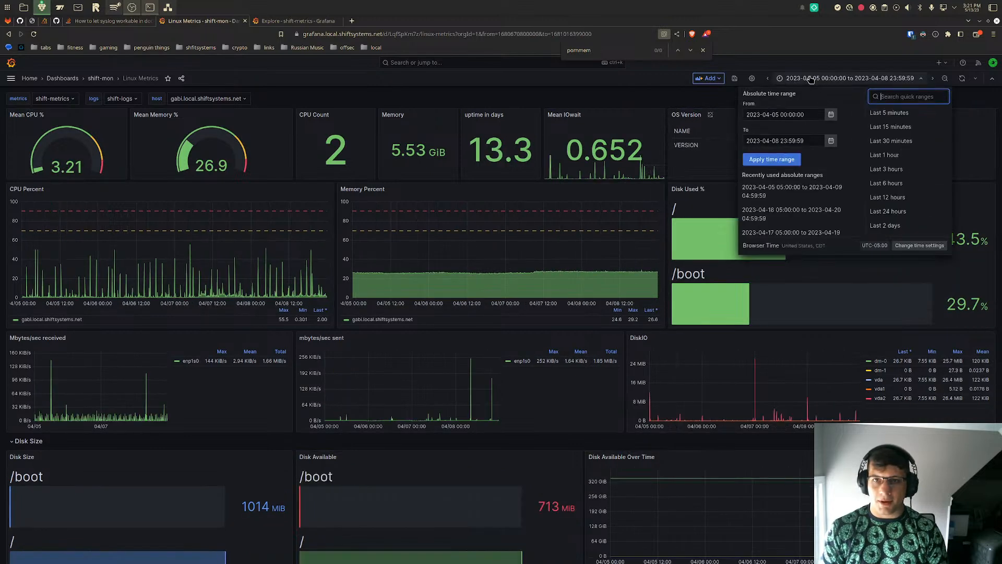
pyautogui.click(831, 117)
pyautogui.click(686, 146)
pyautogui.click(701, 145)
pyautogui.click(771, 159)
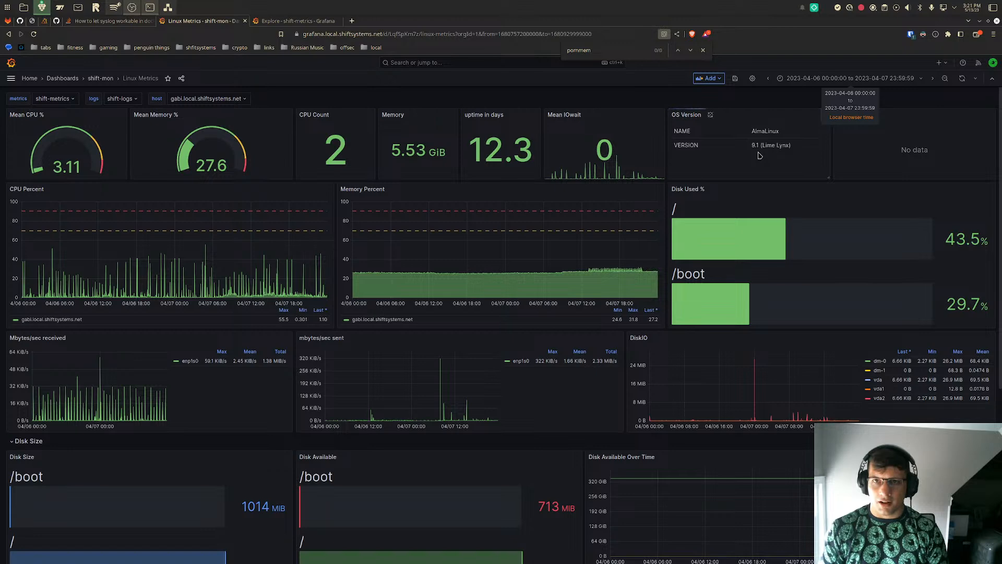
# - Examine the Mean IOwait panel's graph and query in the panel editor and return to the dashboard
pyautogui.click(658, 115)
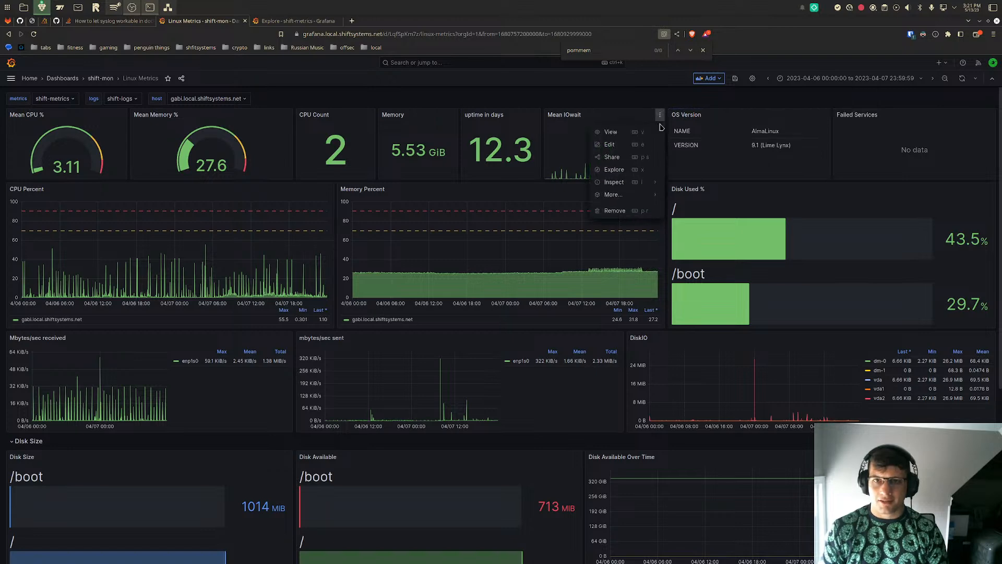
pyautogui.click(609, 145)
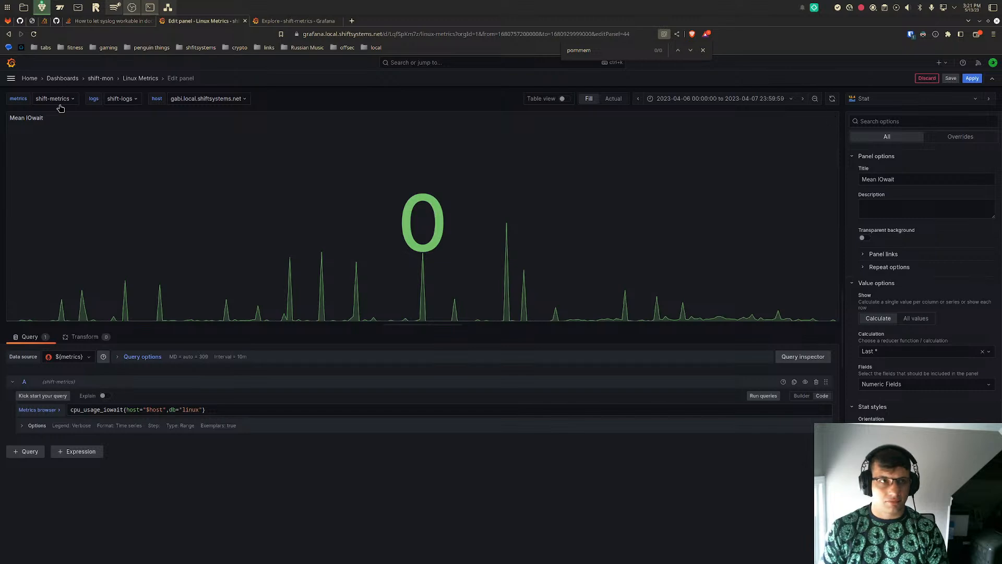
pyautogui.hotkey('alt', 'Left')
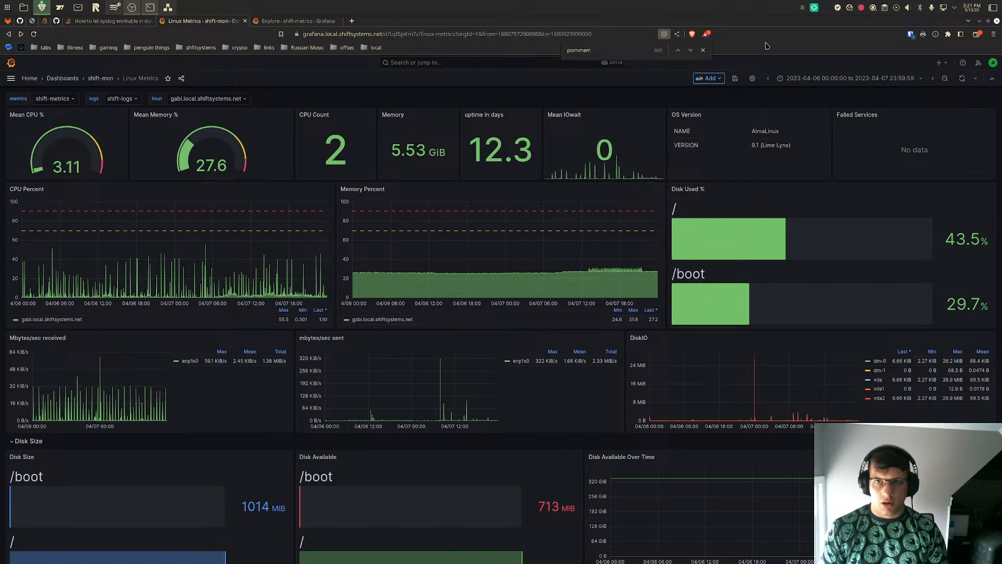
pyautogui.click(854, 78)
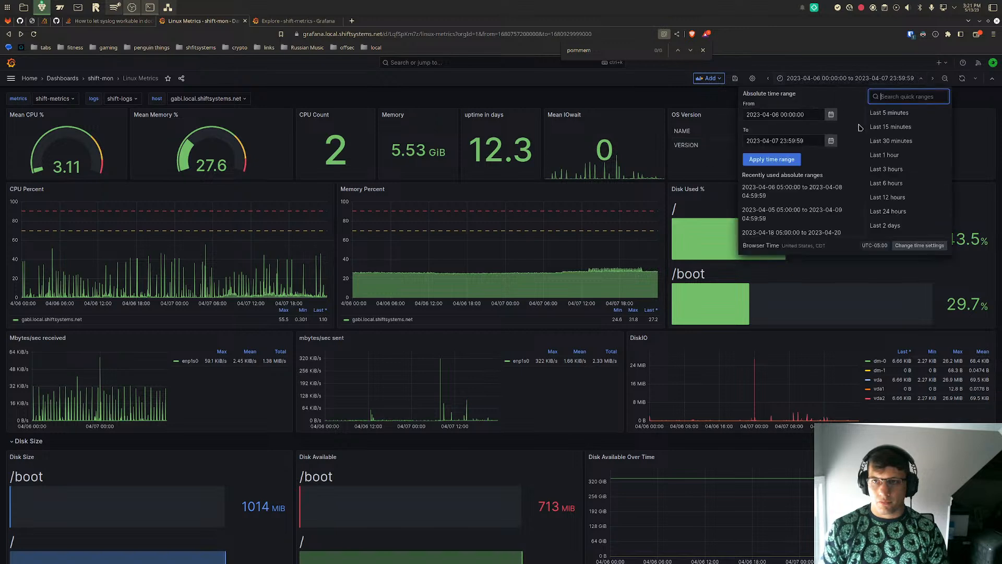
pyautogui.click(832, 116)
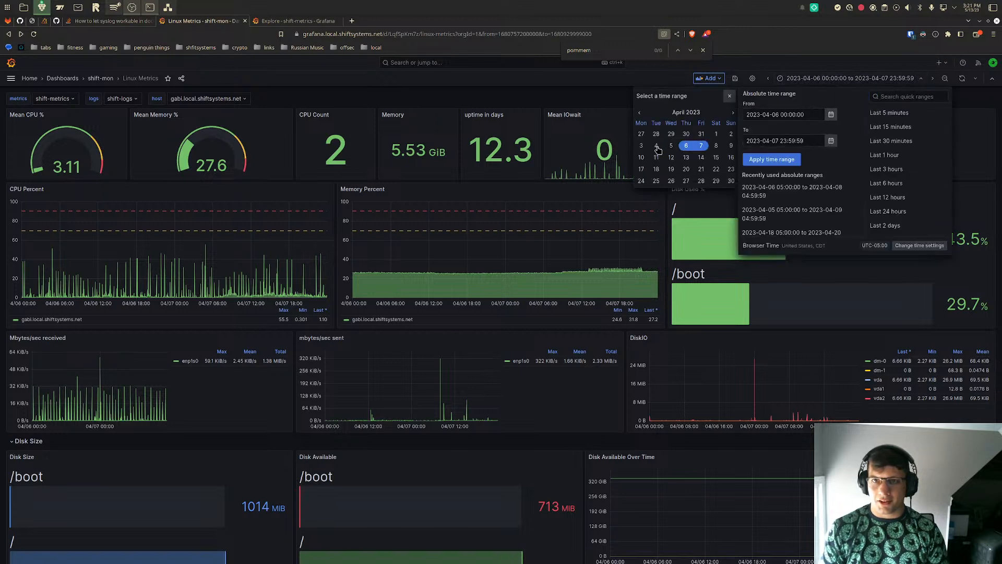
pyautogui.click(685, 147)
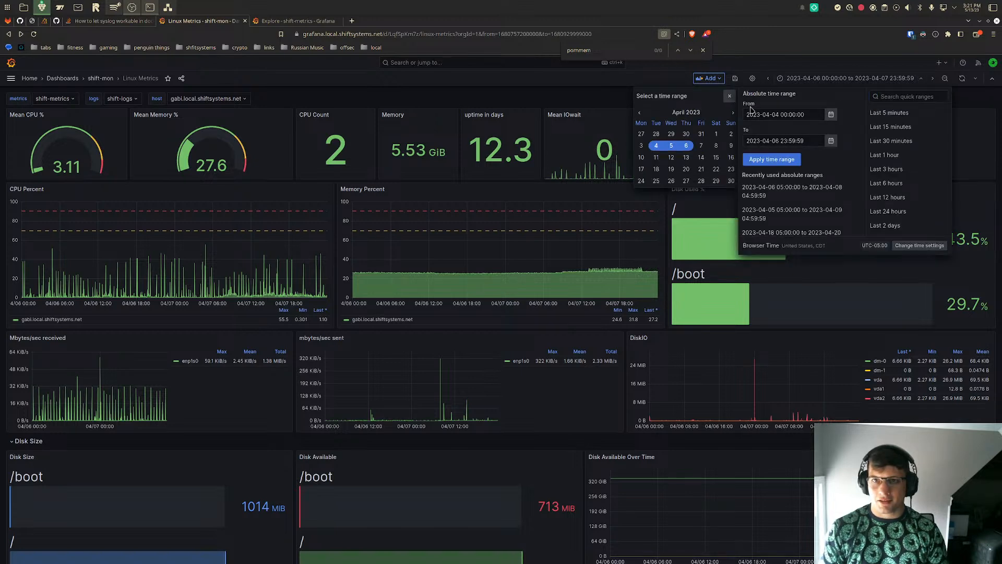
pyautogui.click(782, 158)
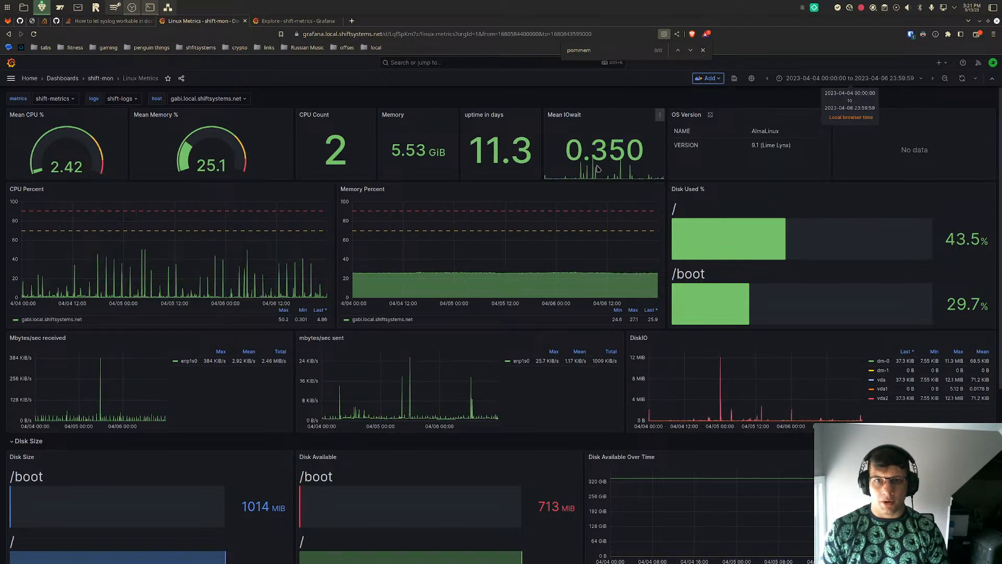
pyautogui.click(847, 80)
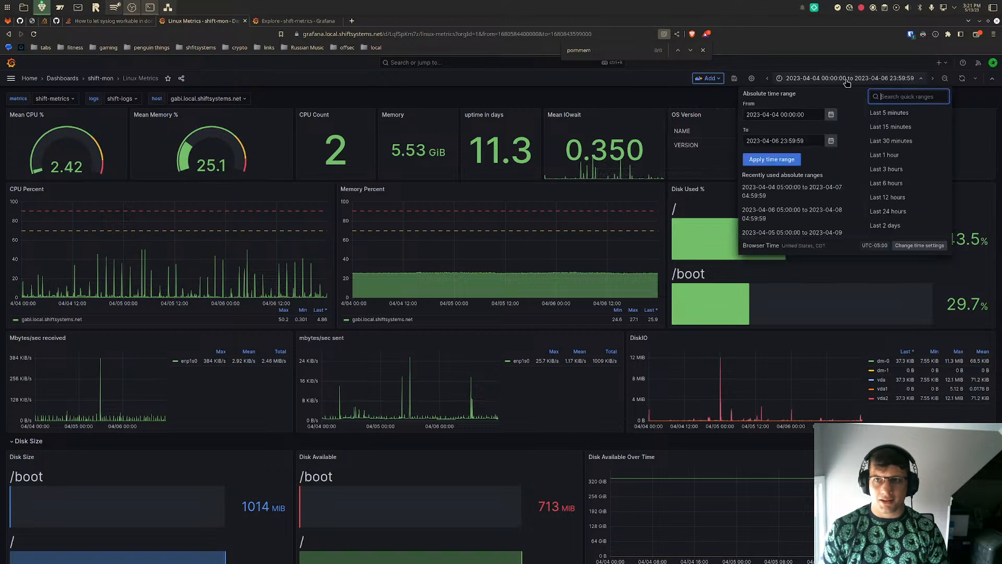
pyautogui.click(830, 115)
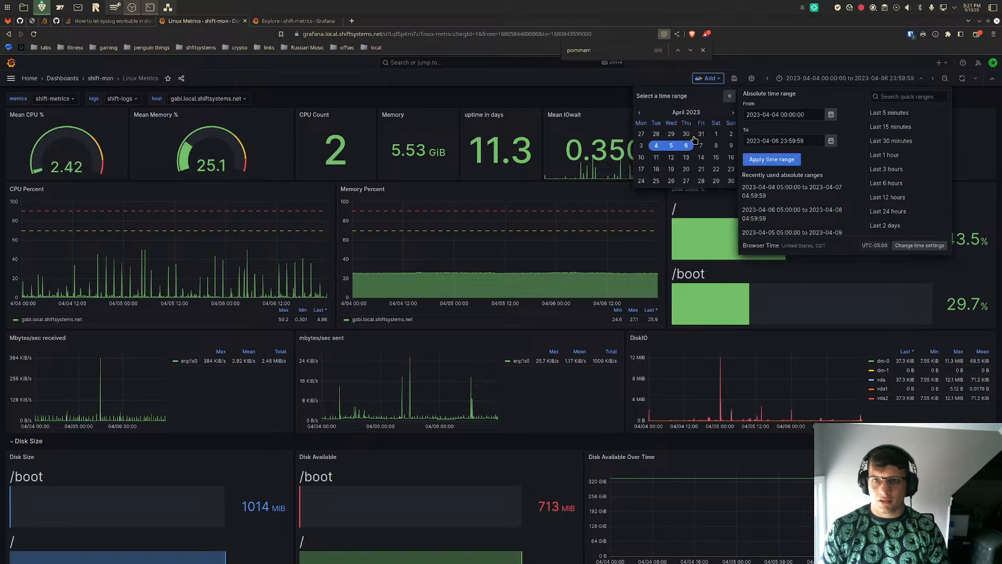
pyautogui.click(671, 135)
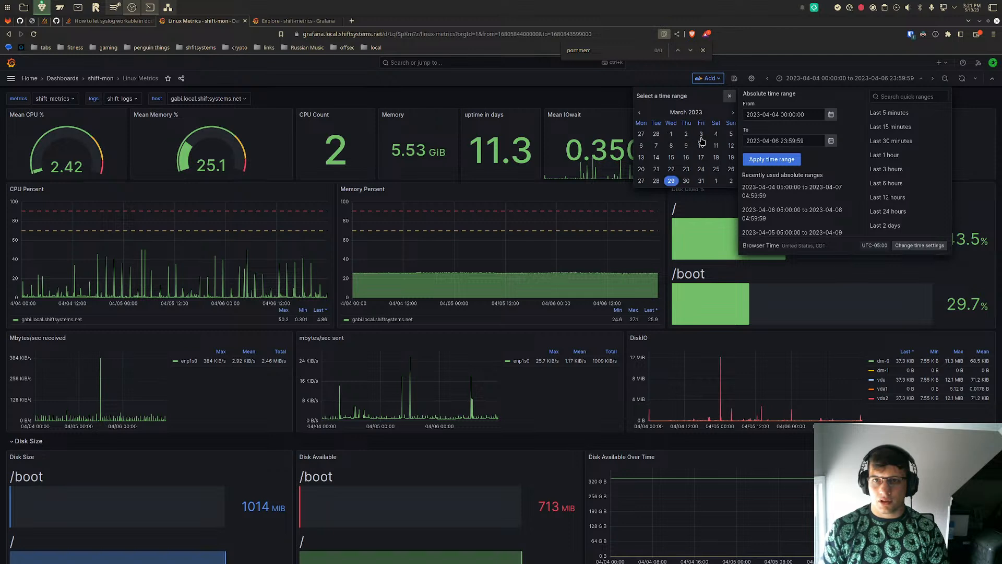
pyautogui.click(701, 180)
pyautogui.click(770, 160)
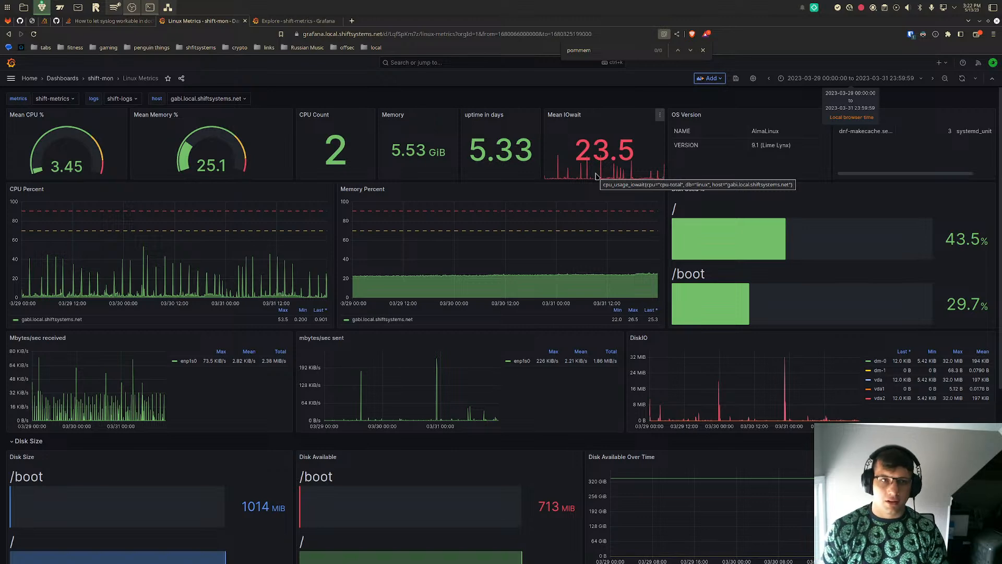
# - Look through the Services table and search the page for postgres, returning to the dashboard's overview panels
pyautogui.scroll(-5, 595, 176)
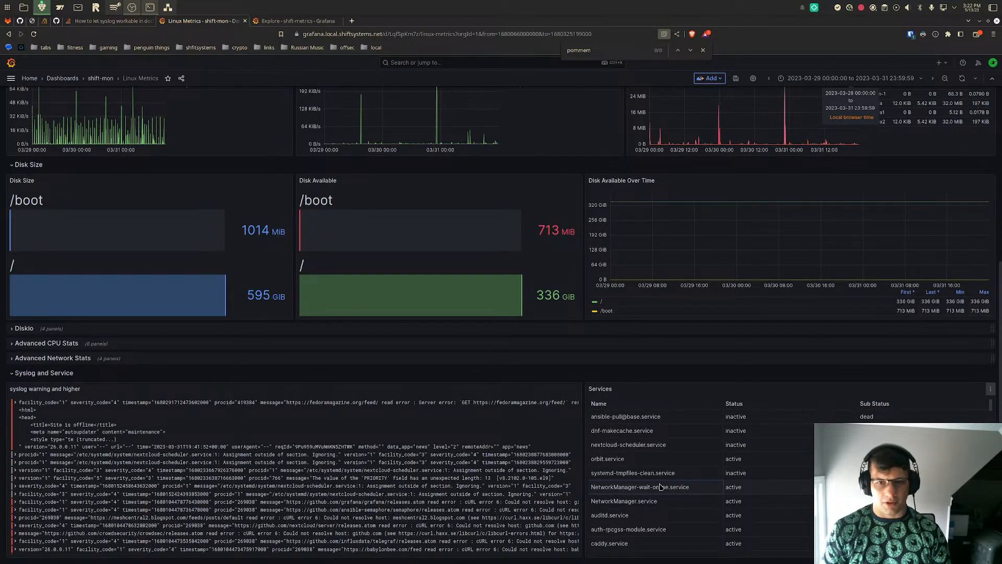
pyautogui.hotkey('ctrl', 'f')
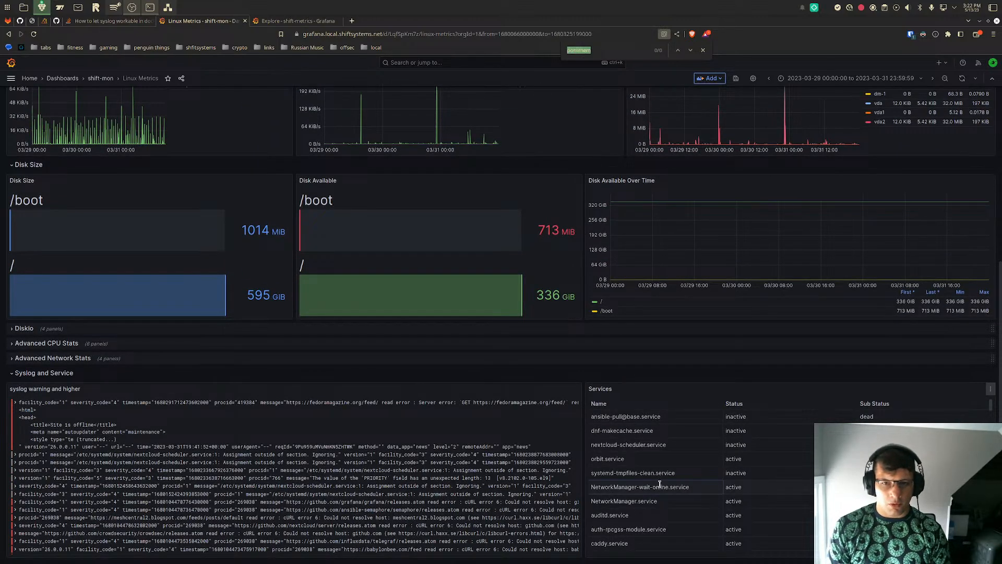
pyautogui.scroll(-1, 710, 500)
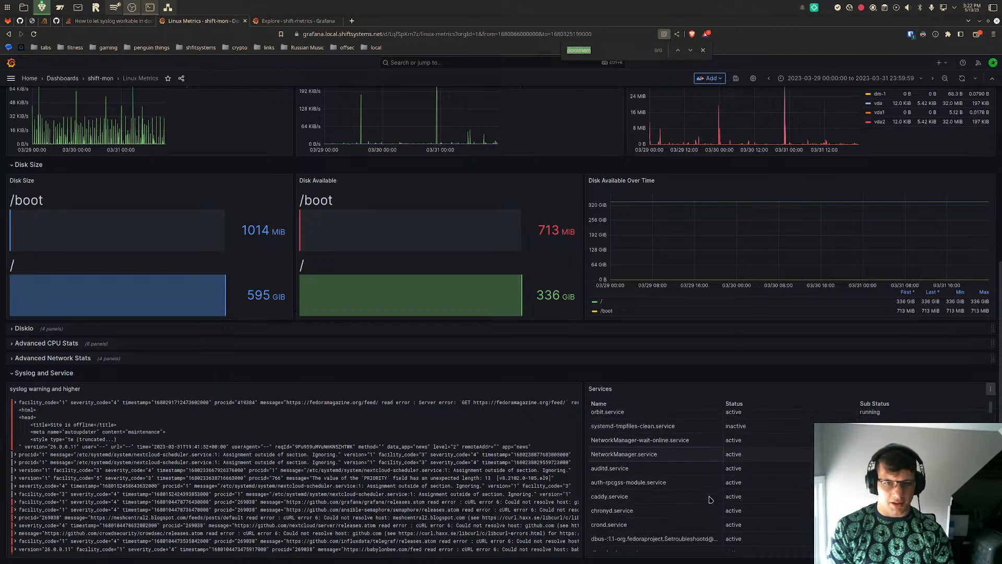
pyautogui.write('postgres')
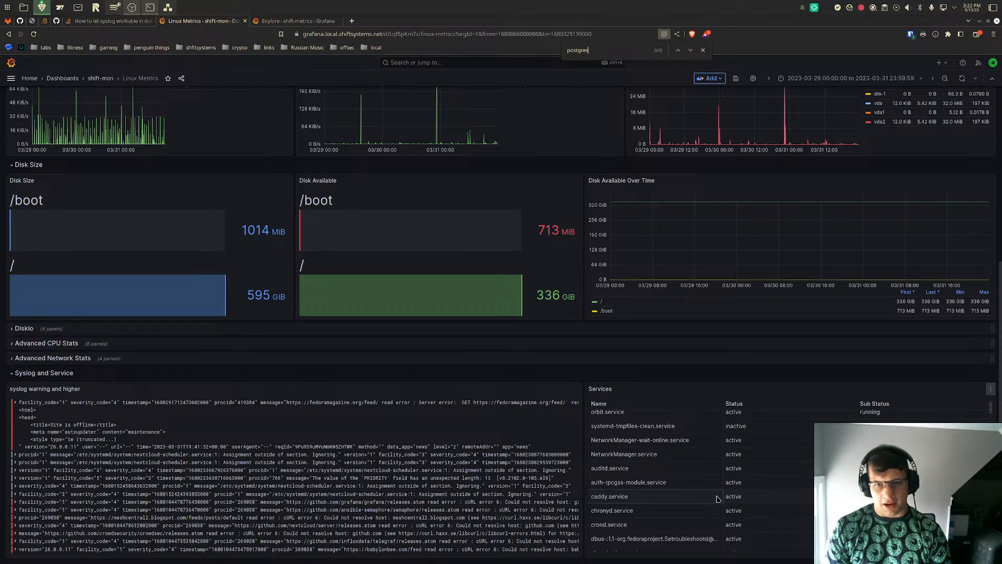
pyautogui.scroll(-5, 717, 500)
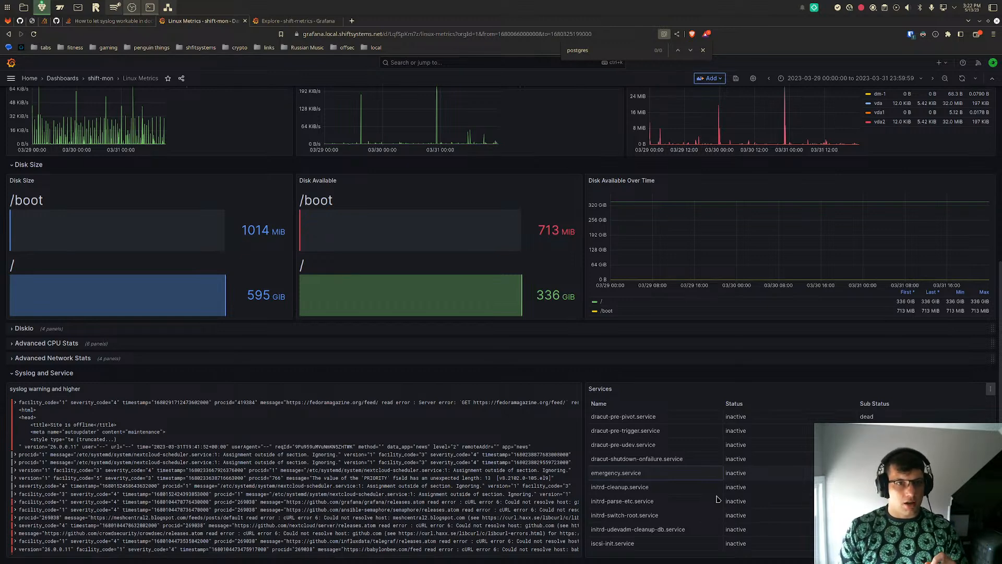
pyautogui.scroll(5, 496, 368)
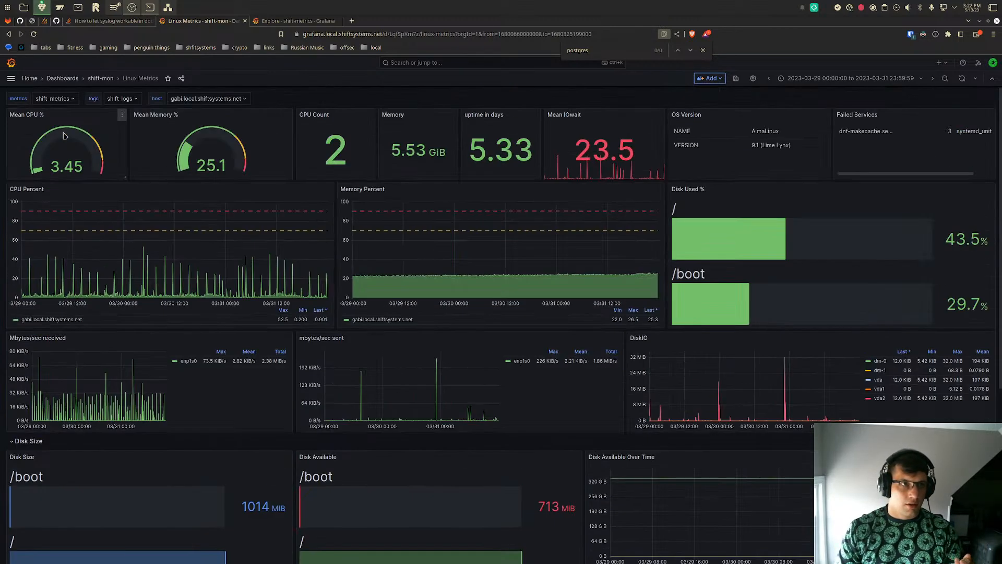
# - Open the dashboards list in a new browser tab and load the Libvirt dashboard from the shift-mon folder
pyautogui.click(10, 78)
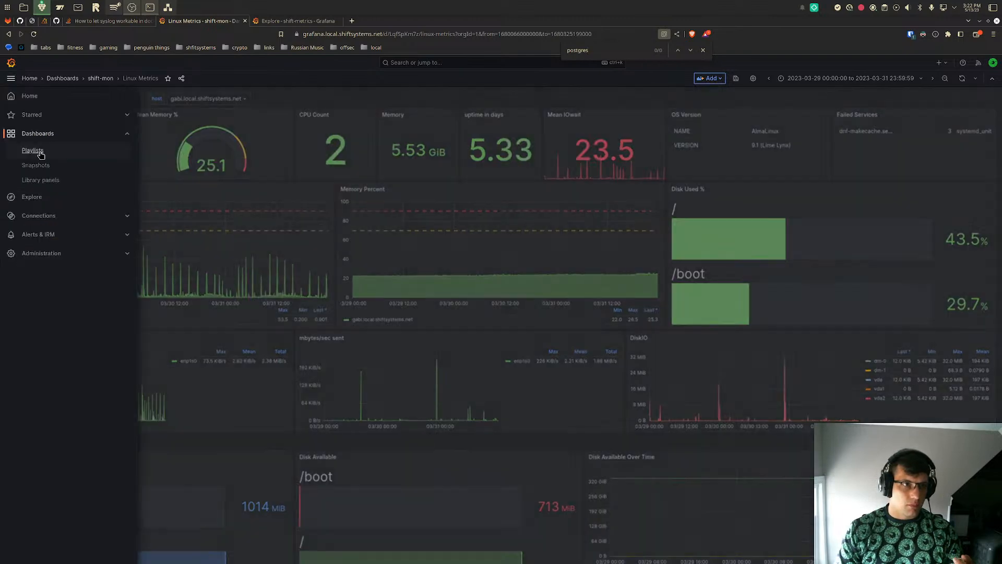
pyautogui.rightClick(33, 137)
pyautogui.click(62, 142)
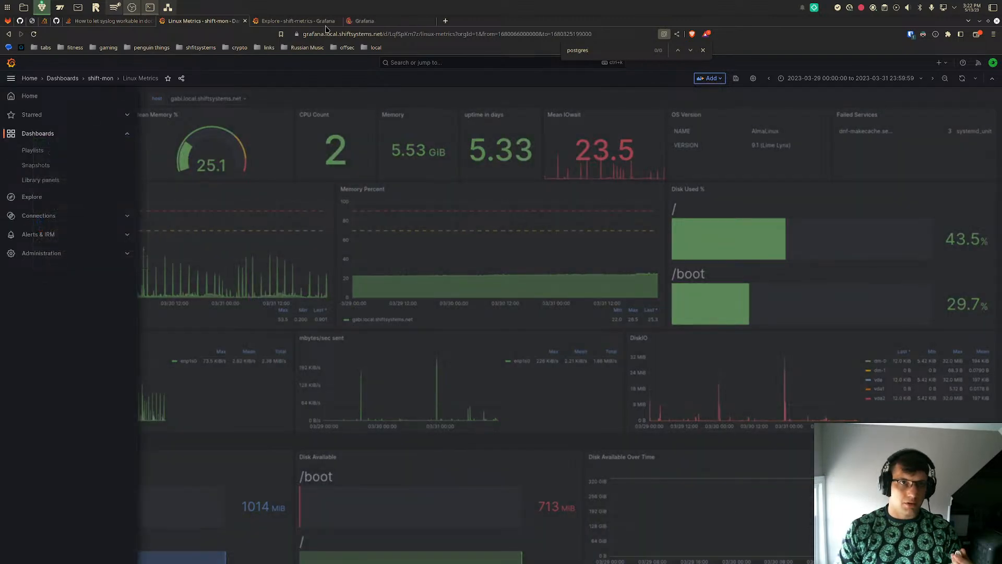
pyautogui.click(364, 20)
pyautogui.scroll(-3, 241, 350)
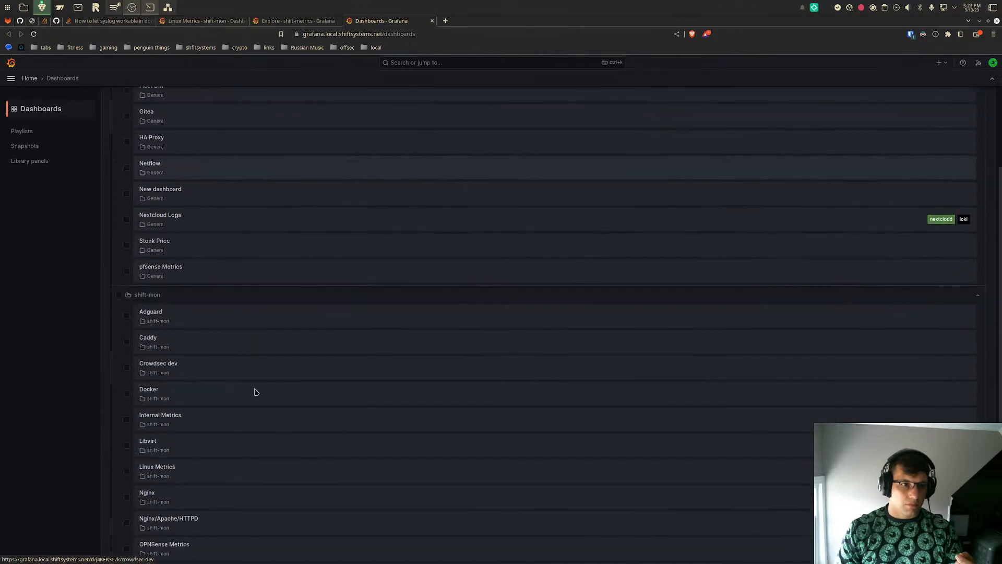
pyautogui.click(233, 441)
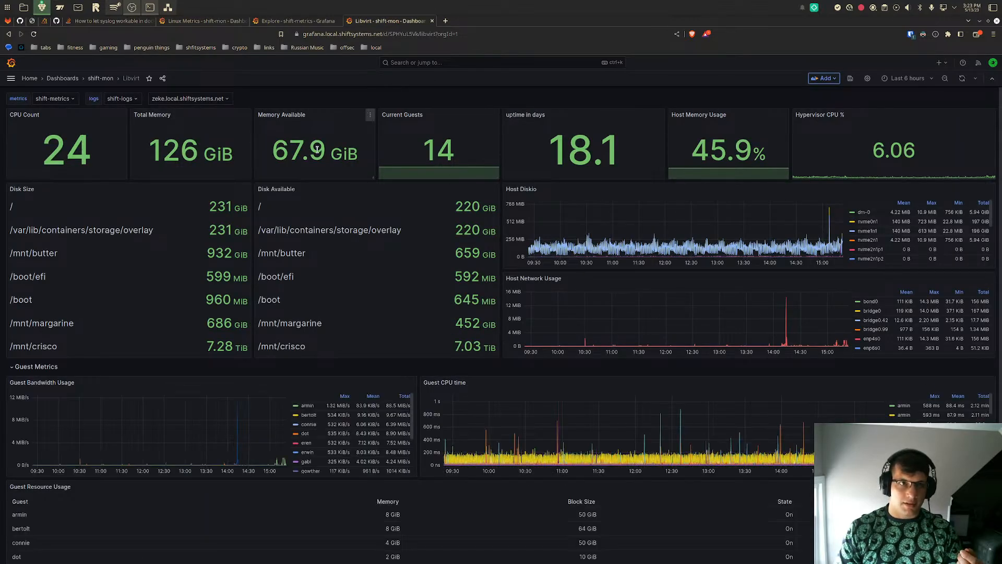
# - Review the Libvirt dashboard's guest metrics and highlight the /mnt/crisco entry in the Disk Available panel
pyautogui.scroll(-3, 423, 293)
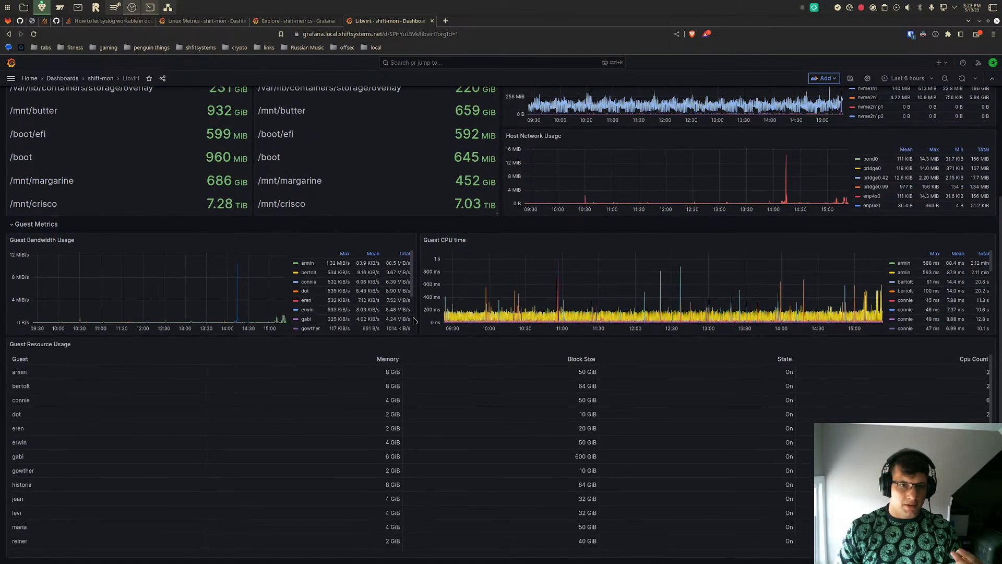
pyautogui.scroll(3, 414, 320)
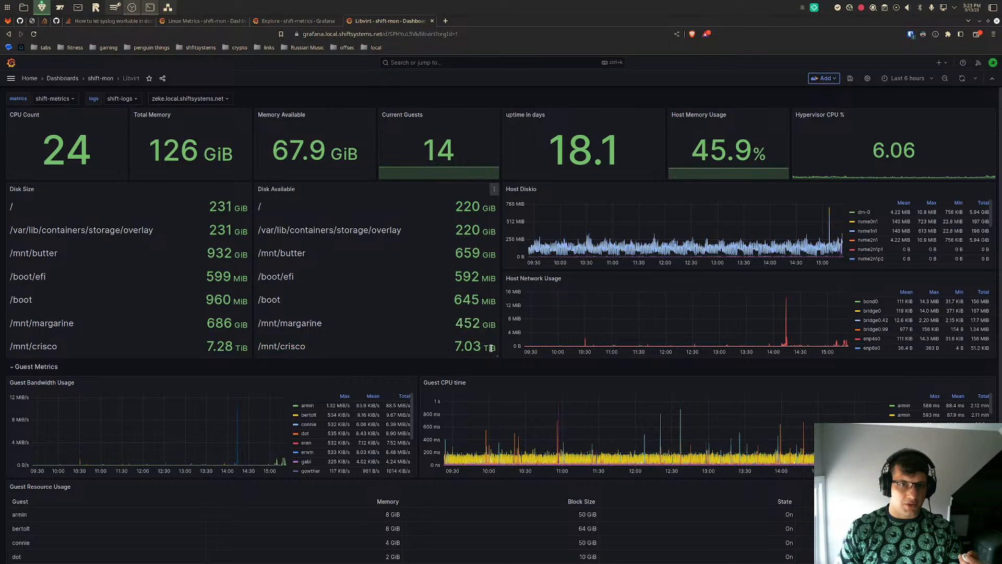
pyautogui.moveTo(493, 348); pyautogui.dragTo(262, 346)
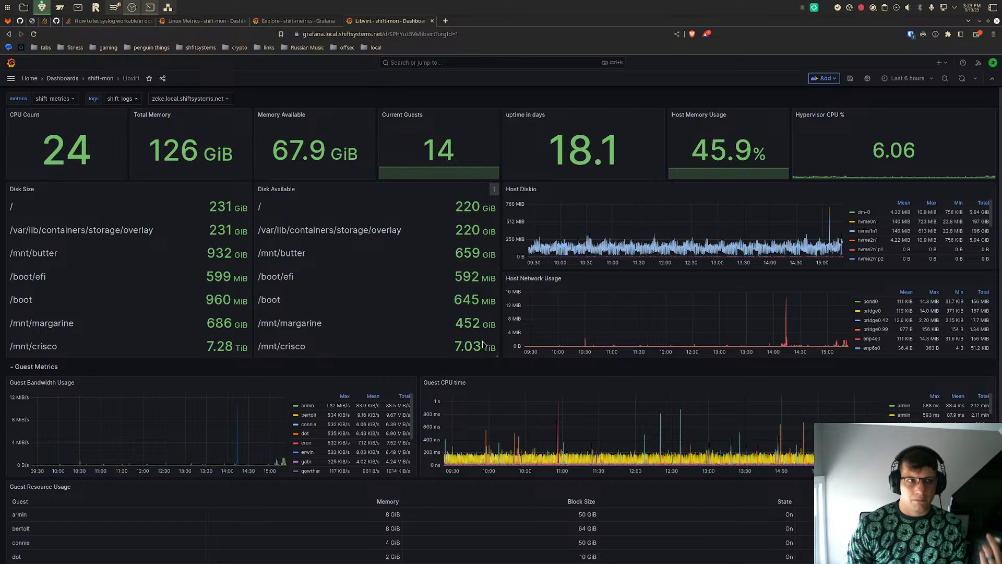
pyautogui.moveTo(484, 345); pyautogui.dragTo(455, 350)
pyautogui.click(456, 351)
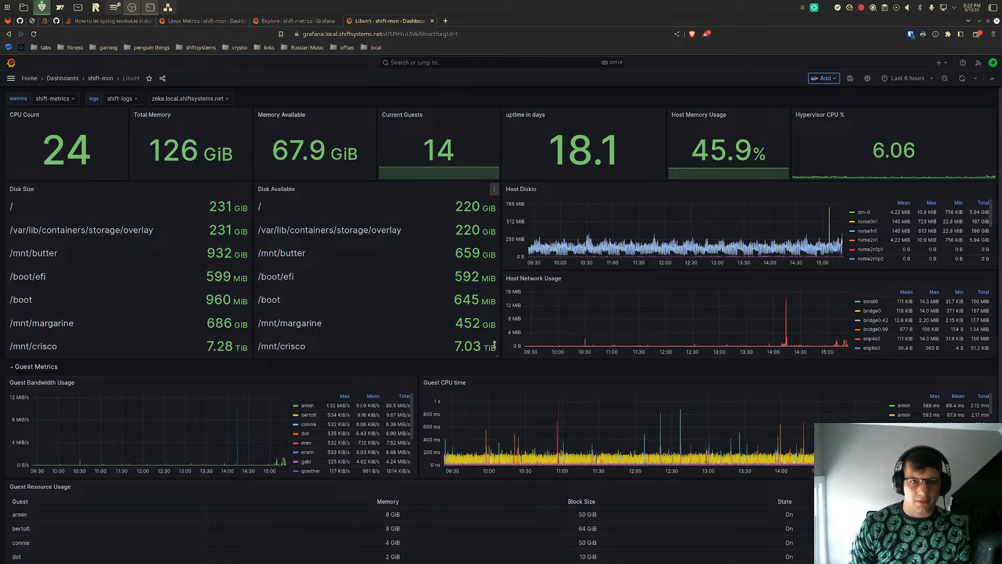
pyautogui.moveTo(481, 348); pyautogui.dragTo(259, 350)
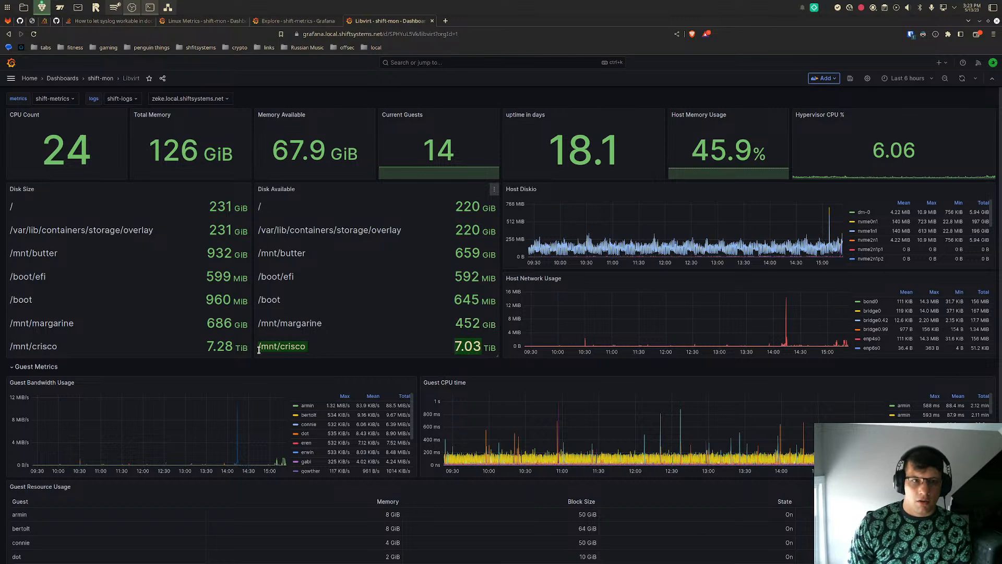
# - Check the response time graph, return to the Linux Metrics dashboard and highlight the Mean IOwait value
pyautogui.click(294, 20)
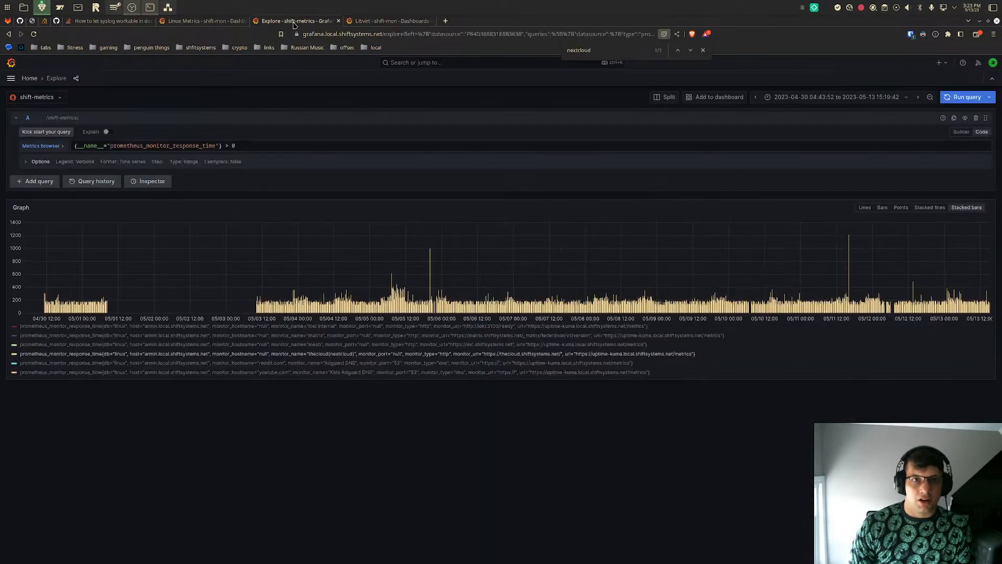
pyautogui.click(203, 22)
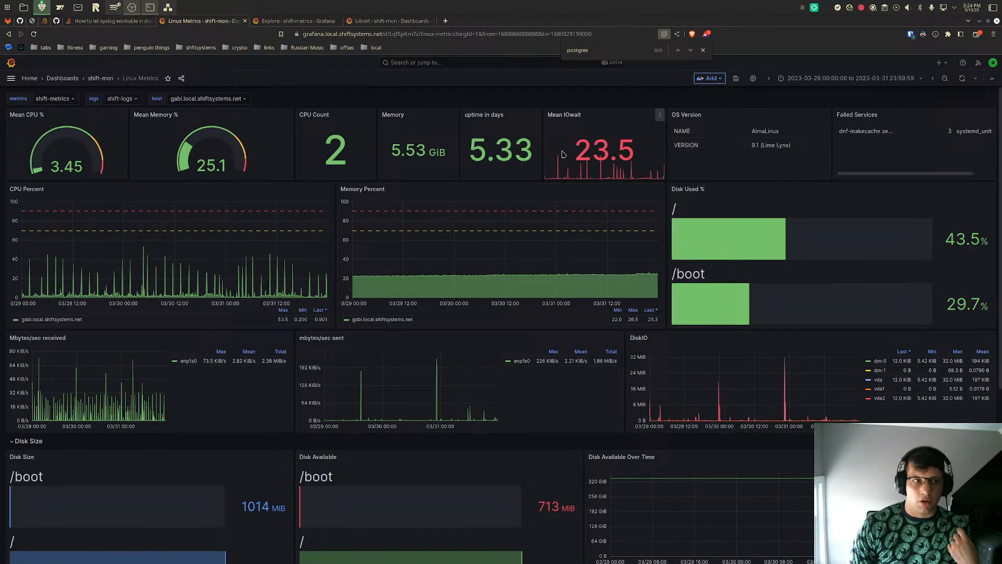
pyautogui.moveTo(568, 154); pyautogui.dragTo(582, 135)
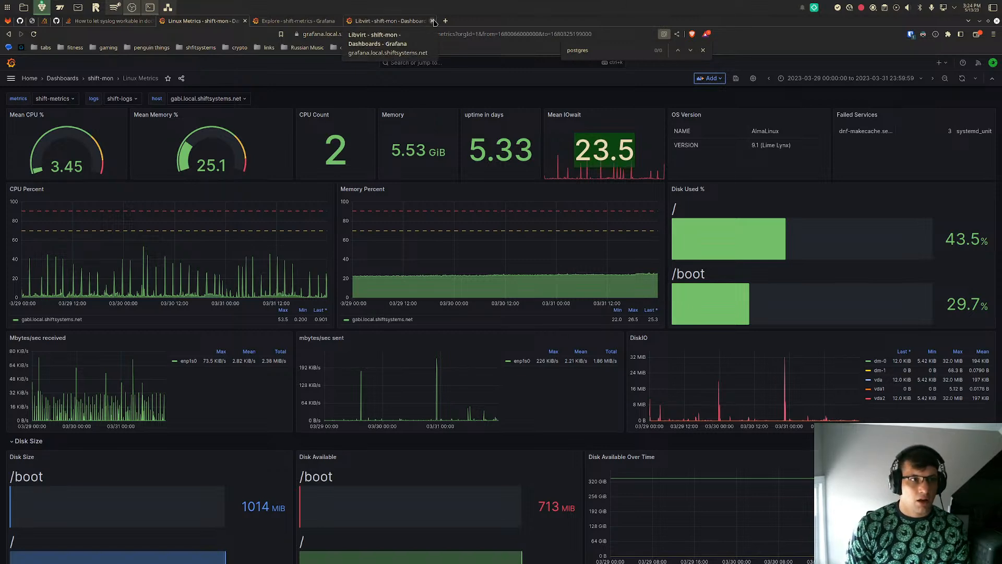
# - Return to the Libvirt dashboard, examine the Guest Resource Usage table and search it for eren and gabi
pyautogui.click(314, 23)
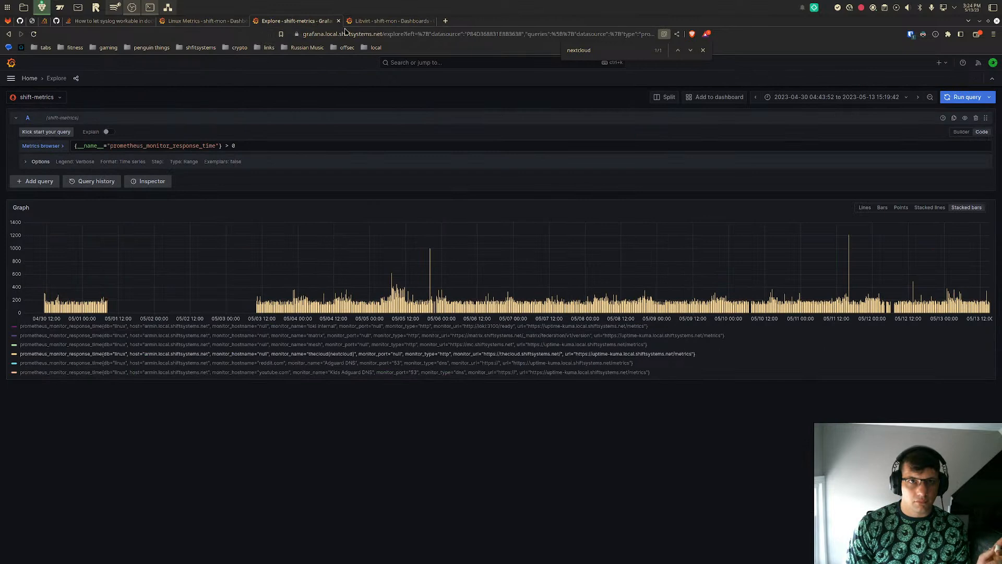
pyautogui.click(369, 22)
pyautogui.scroll(-3, 507, 284)
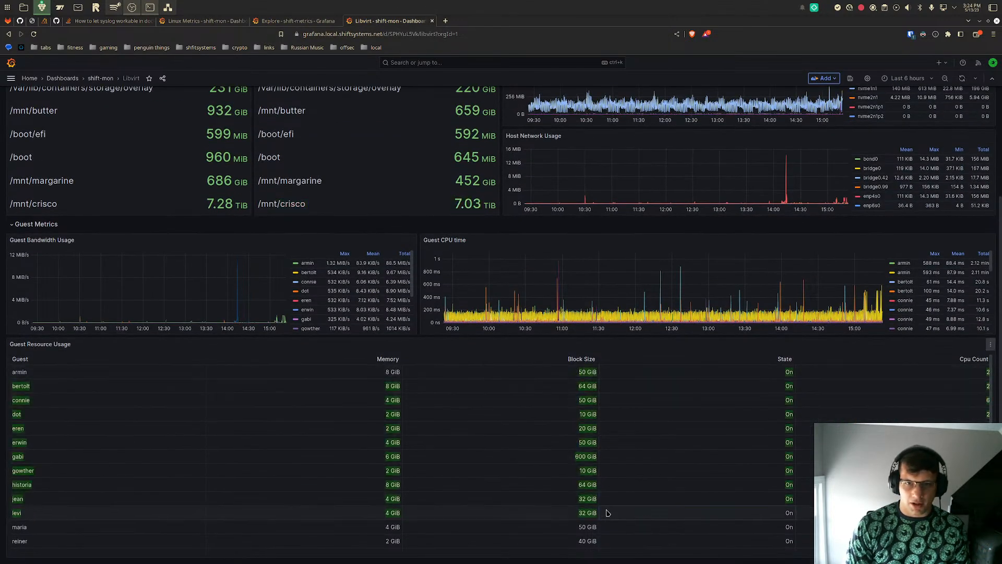
pyautogui.scroll(-1, 606, 512)
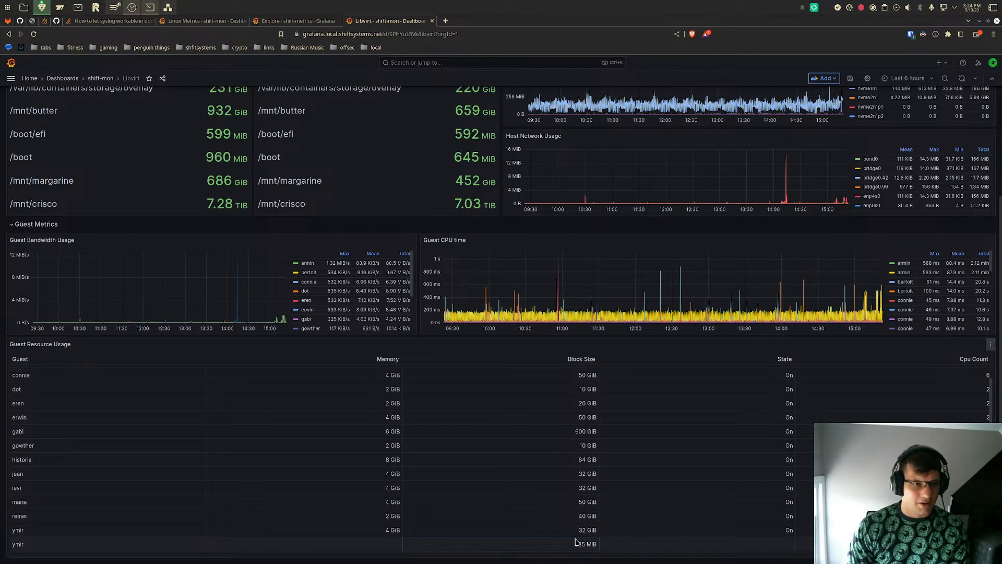
pyautogui.hotkey('ctrl', 'f')
pyautogui.write('eren')
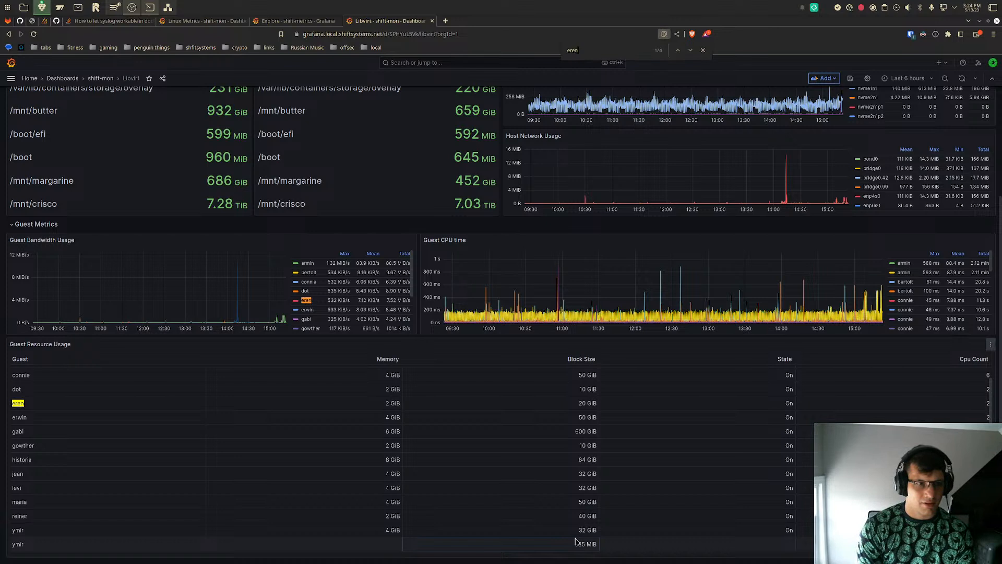
pyautogui.hotkey('ctrl', 'a')
pyautogui.write('gabi')
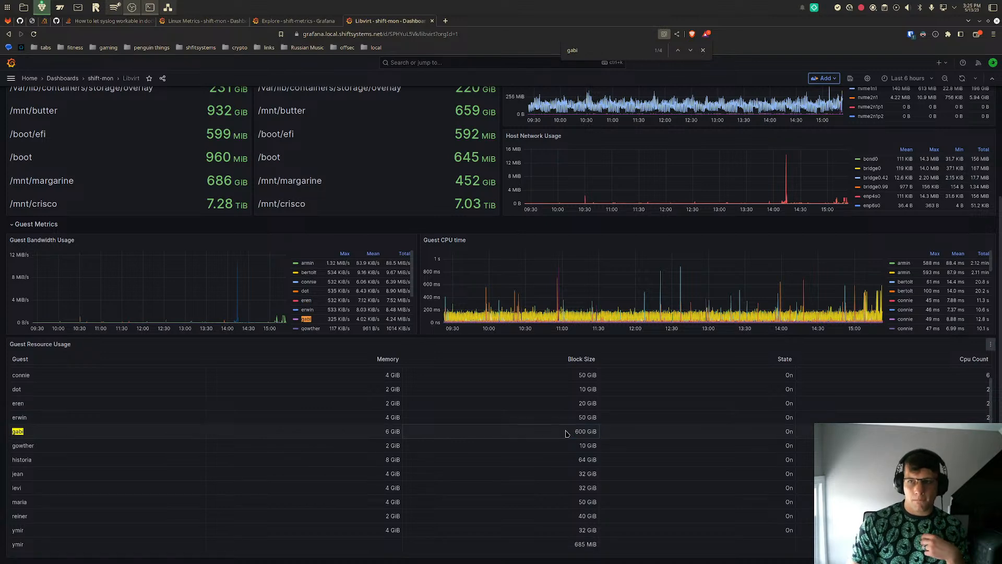
# - Look over the Libvirt host and guest panels, revisit the response time graph and return to the Linux Metrics dashboard
pyautogui.scroll(3, 644, 281)
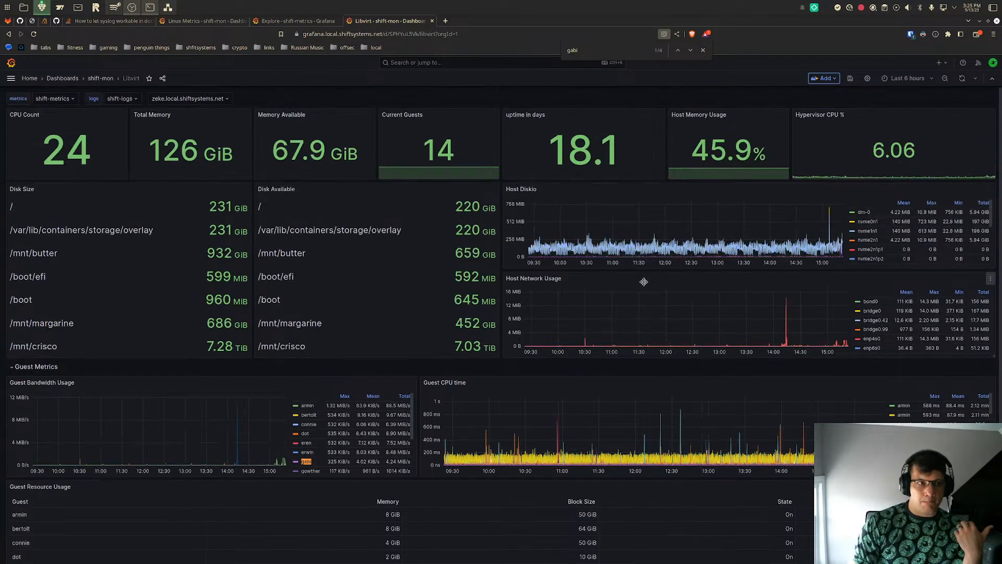
pyautogui.scroll(-3, 644, 282)
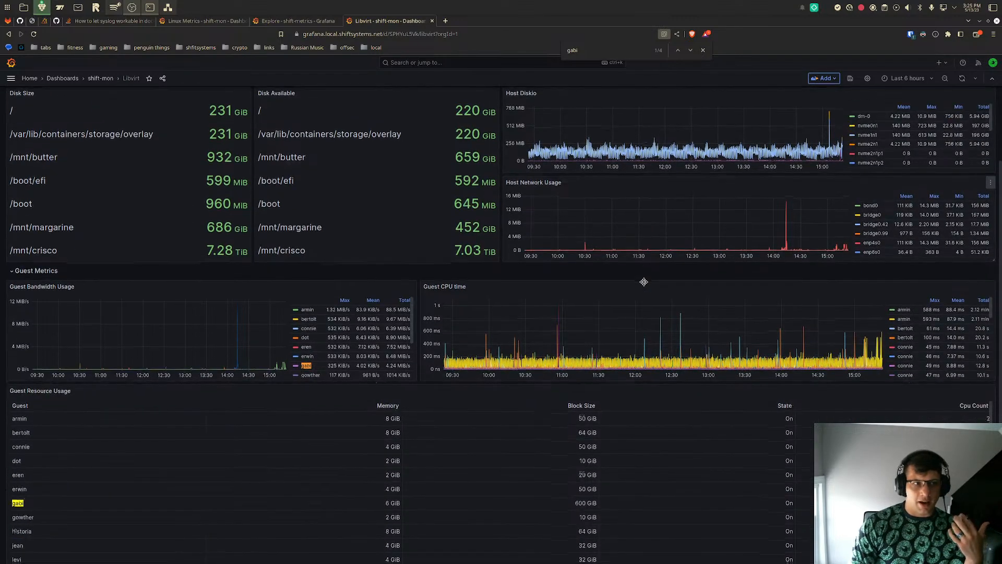
pyautogui.scroll(3, 643, 281)
pyautogui.click(320, 22)
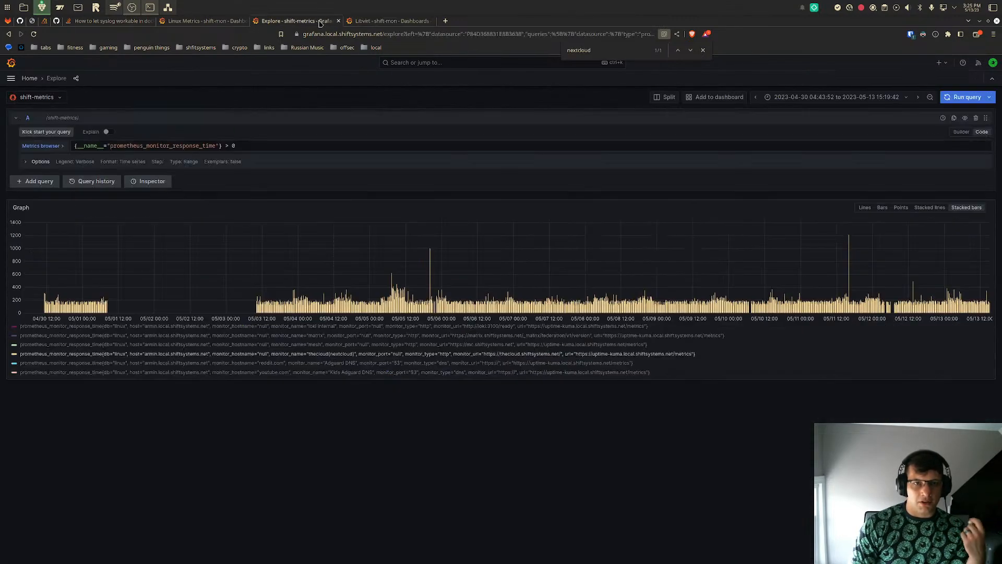
pyautogui.click(198, 24)
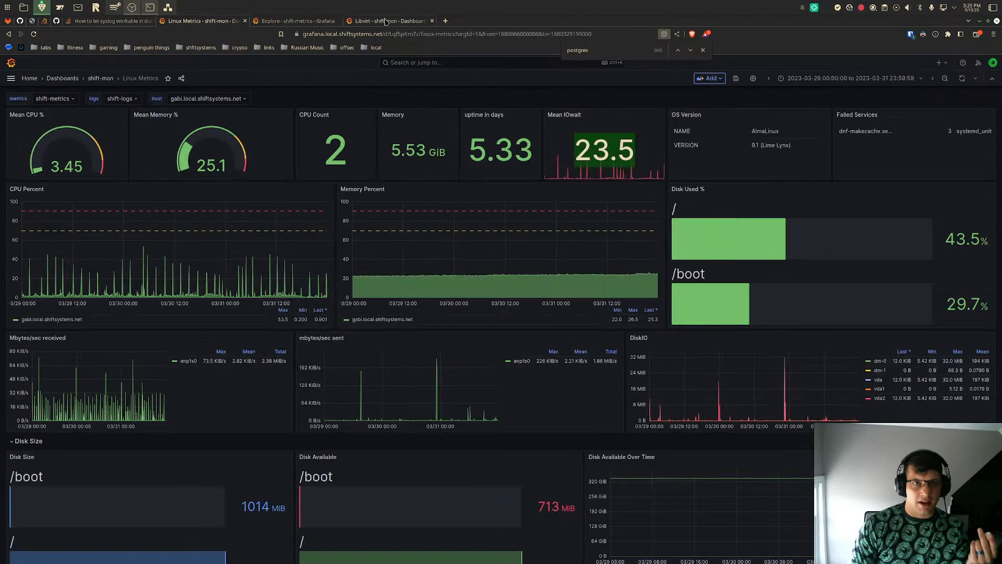
# - Open zeke.local.shiftsystems.net:9090/system in a new browser tab and log in with the account's user name and password
pyautogui.click(446, 21)
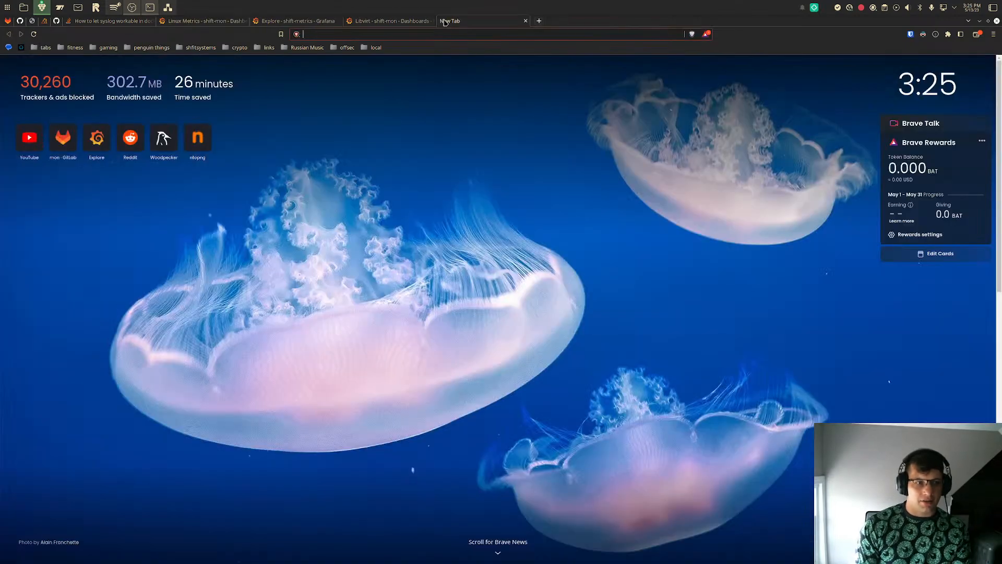
pyautogui.write('zeke.local.shiftsystems.net:9090/system')
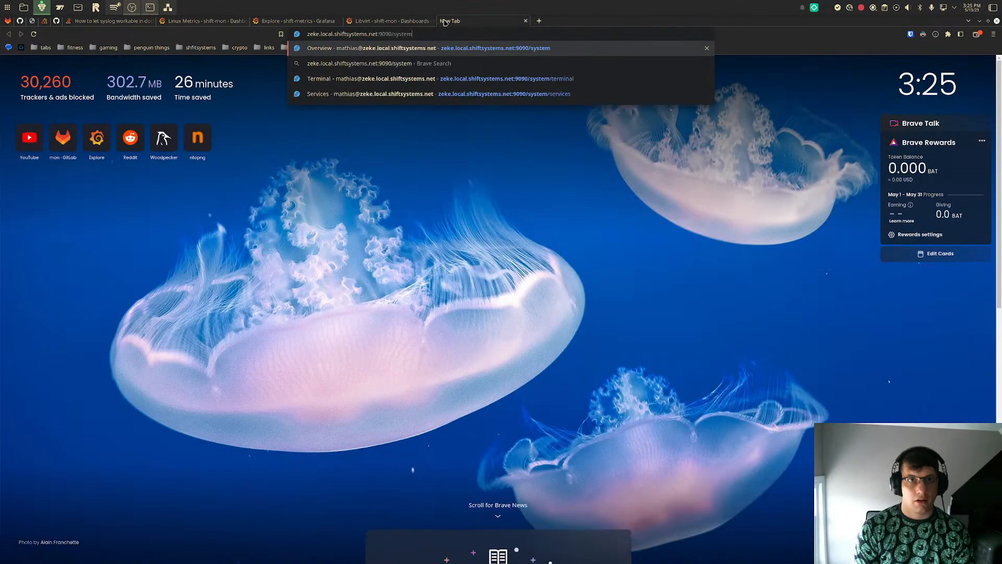
pyautogui.press('Return')
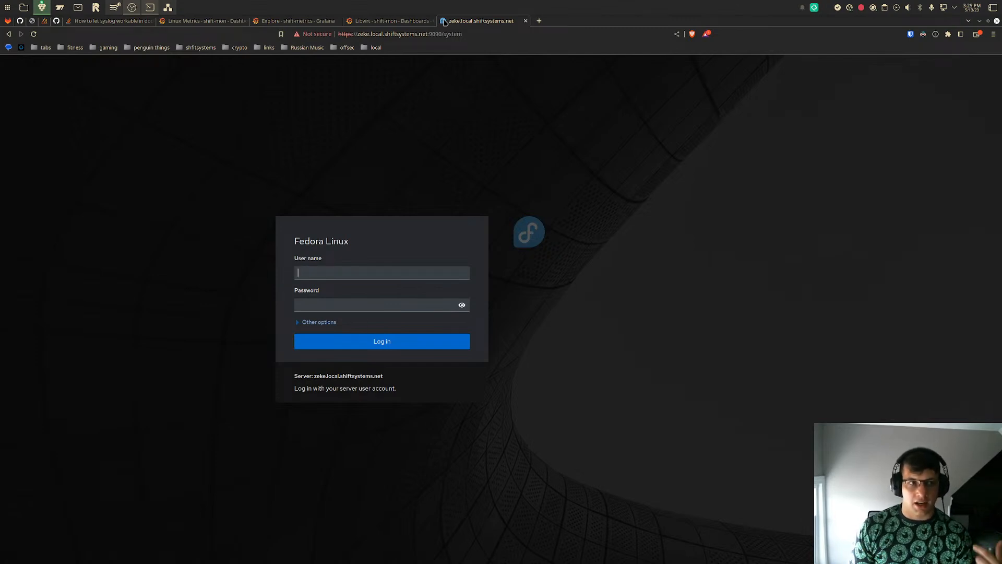
pyautogui.write('mathias')
pyautogui.press('Tab')
pyautogui.write('••••••••••••••')
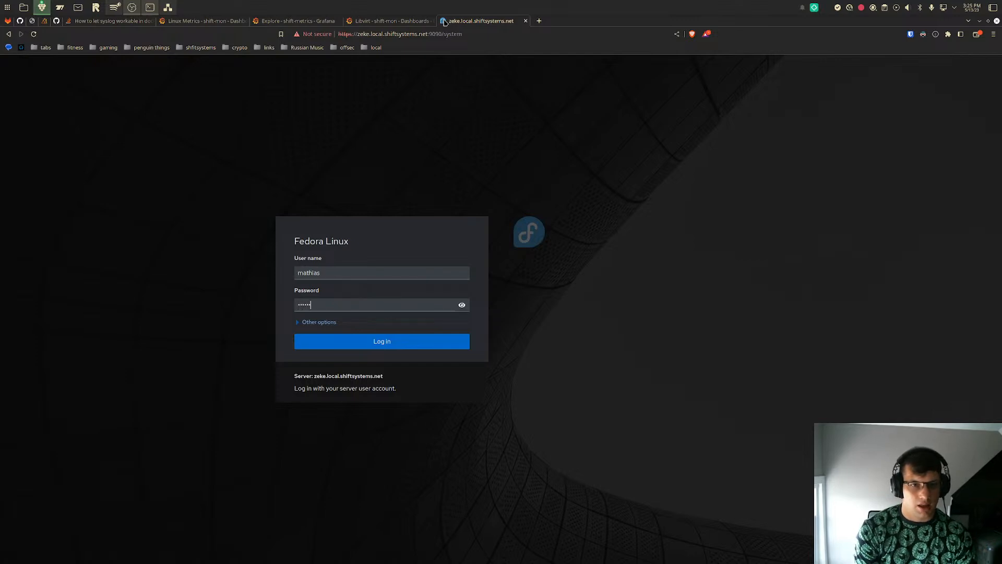
pyautogui.press('Return')
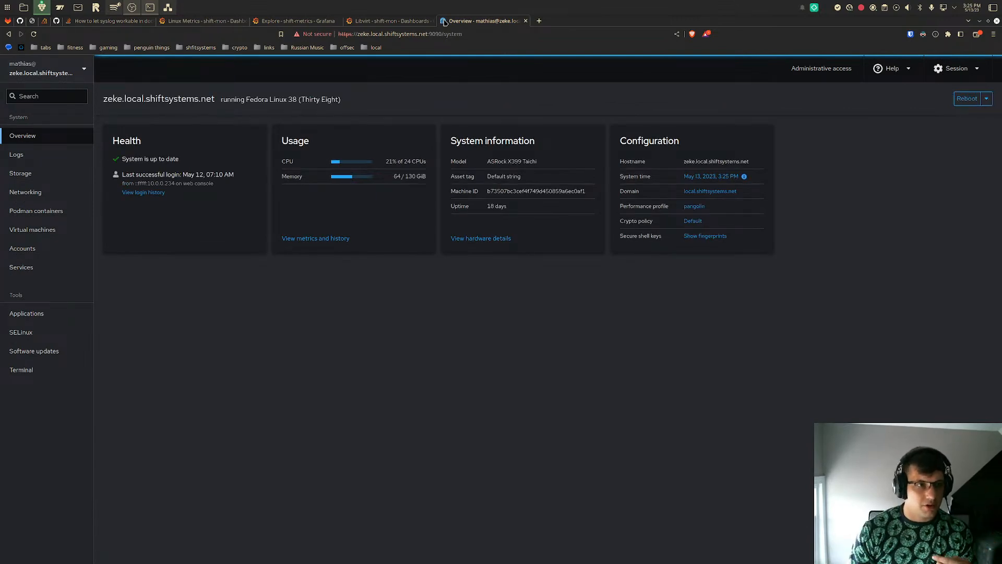
# - Open the gabi virtual machine's details in Cockpit and highlight the used space of its disk
pyautogui.click(46, 232)
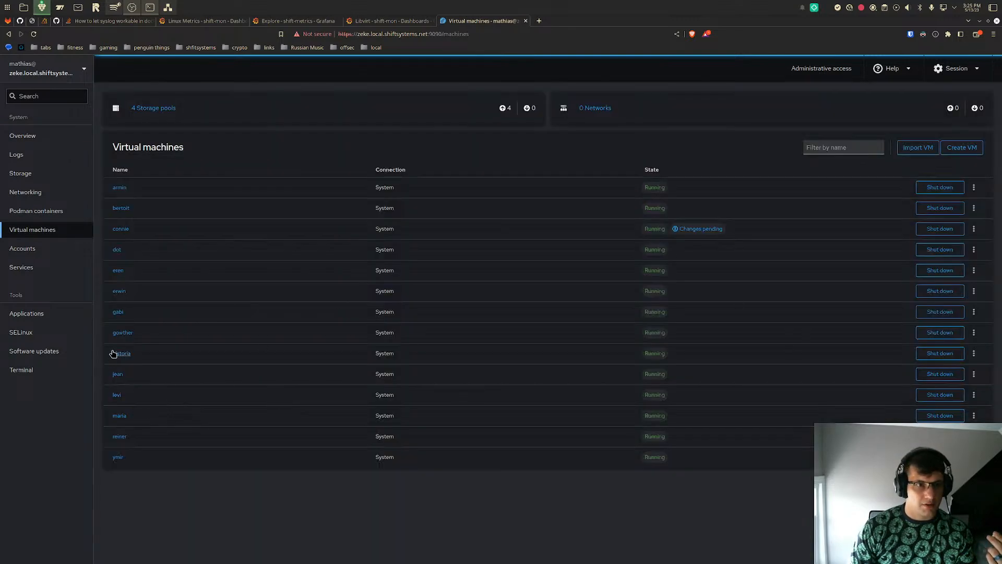
pyautogui.click(115, 313)
pyautogui.scroll(-6, 218, 368)
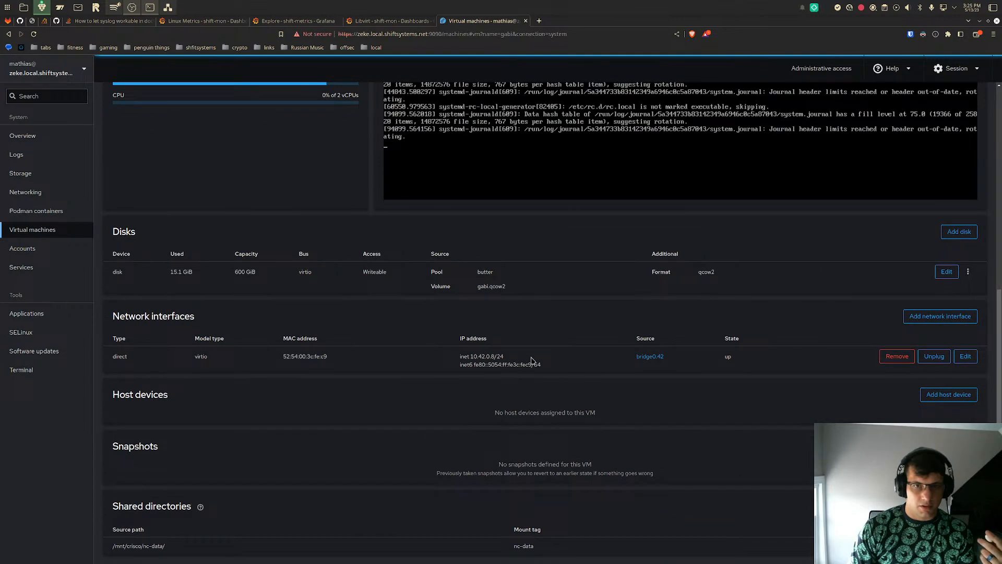
pyautogui.moveTo(526, 289)
pyautogui.mouseDown()
pyautogui.moveTo(447, 286)
pyautogui.moveTo(528, 284)
pyautogui.mouseUp()
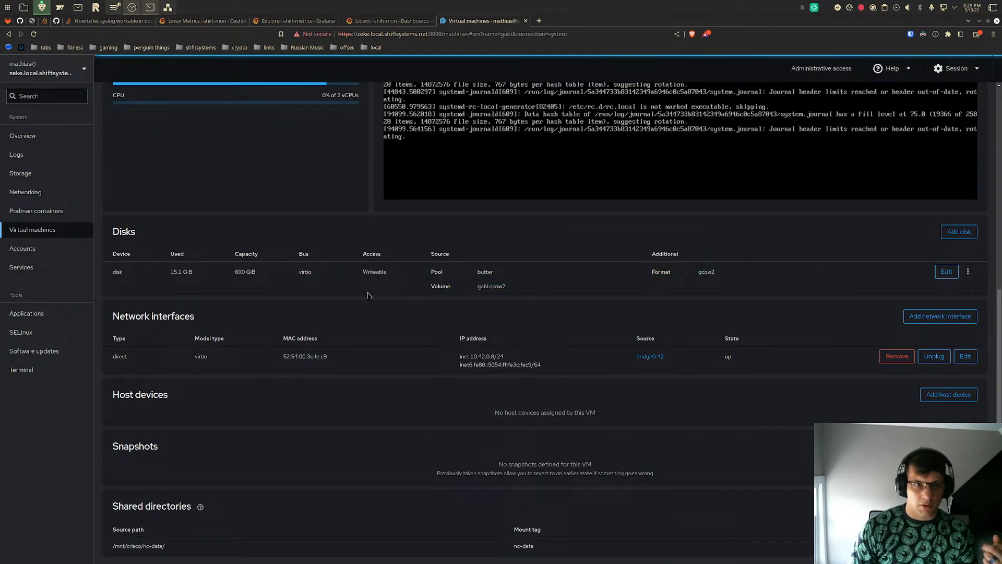
pyautogui.moveTo(165, 273); pyautogui.dragTo(183, 274)
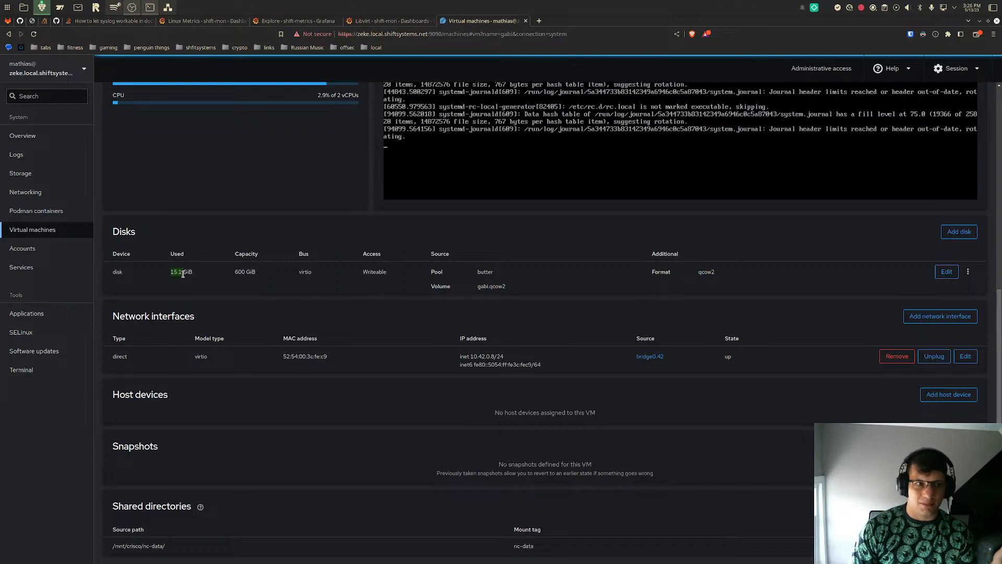
# - Highlight the source path and mount tag of gabi's shared directory
pyautogui.moveTo(180, 546); pyautogui.dragTo(112, 546)
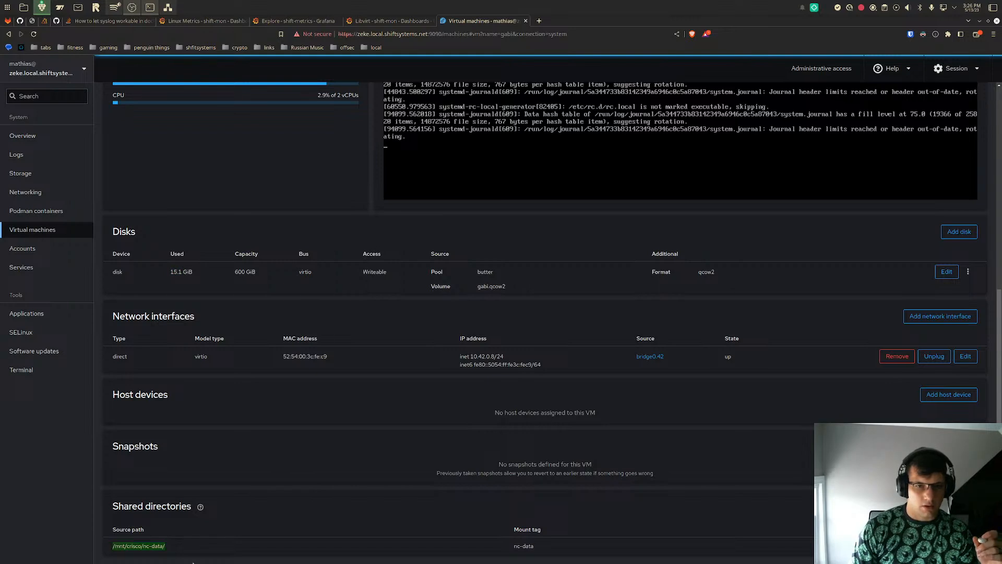
pyautogui.moveTo(535, 547); pyautogui.dragTo(509, 546)
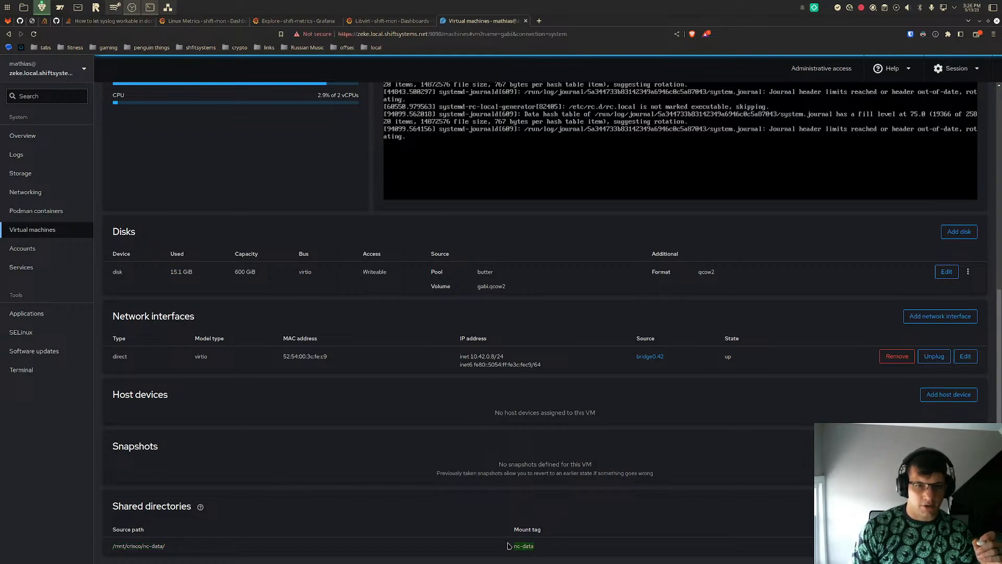
pyautogui.scroll(7, 509, 546)
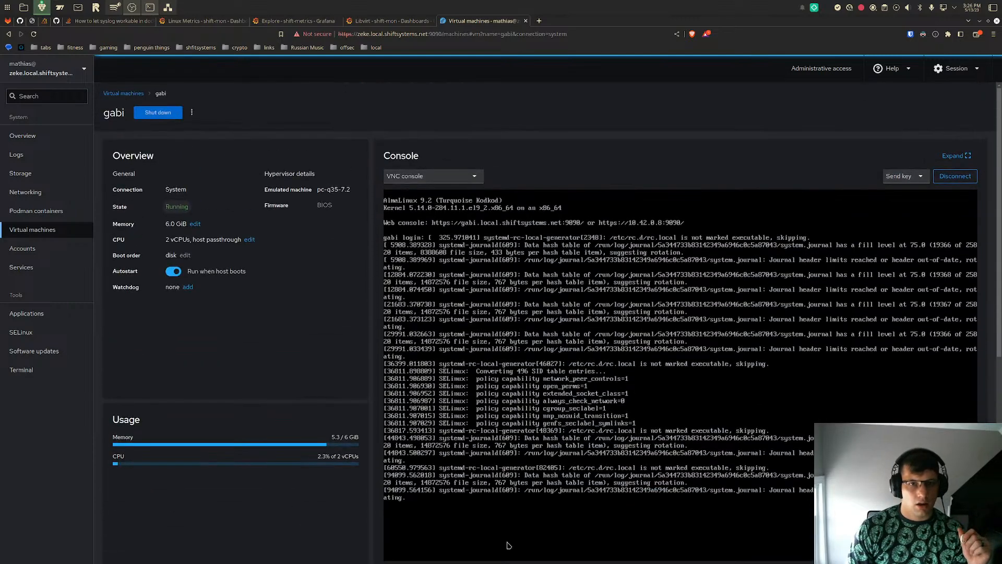
# - Revisit the Libvirt dashboard and response time graph in Grafana, and open the Linux Metrics dashboard's Mean IOwait panel in Explore
pyautogui.click(415, 22)
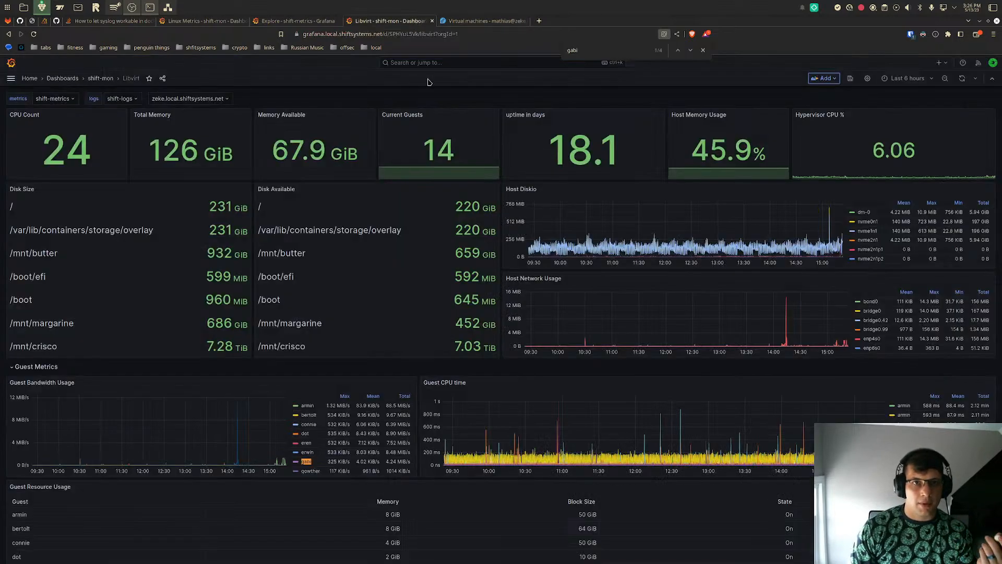
pyautogui.click(293, 20)
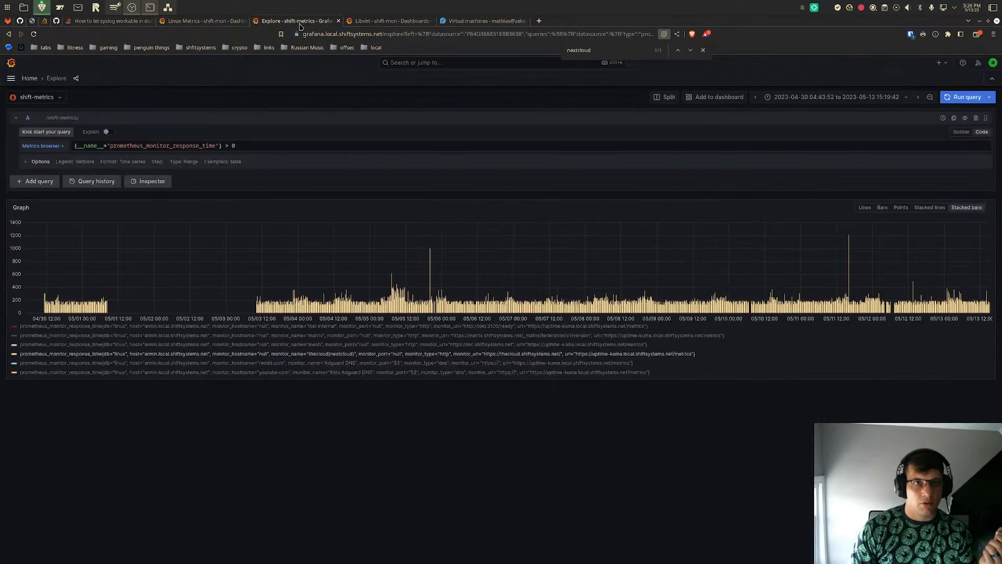
pyautogui.click(236, 21)
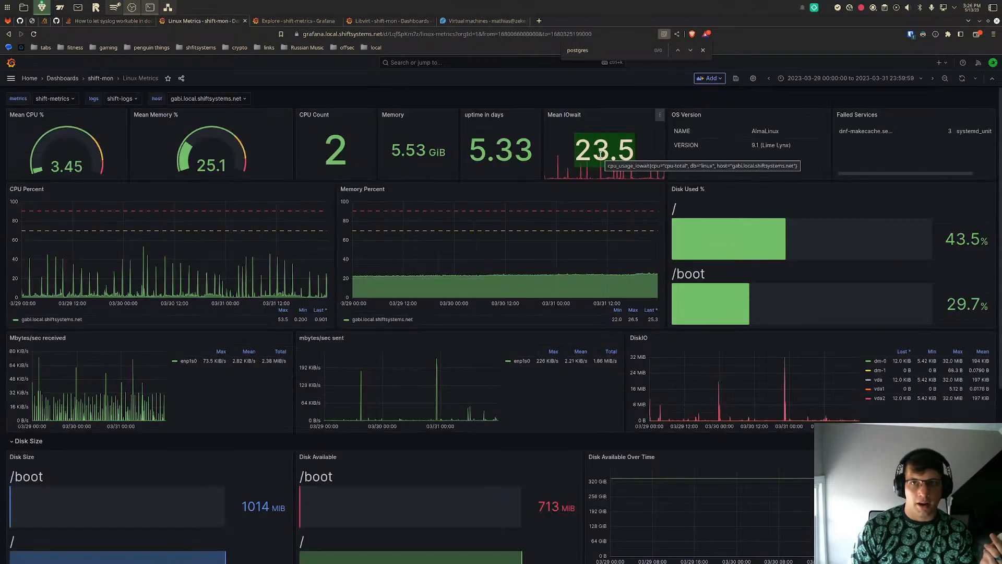
pyautogui.click(660, 115)
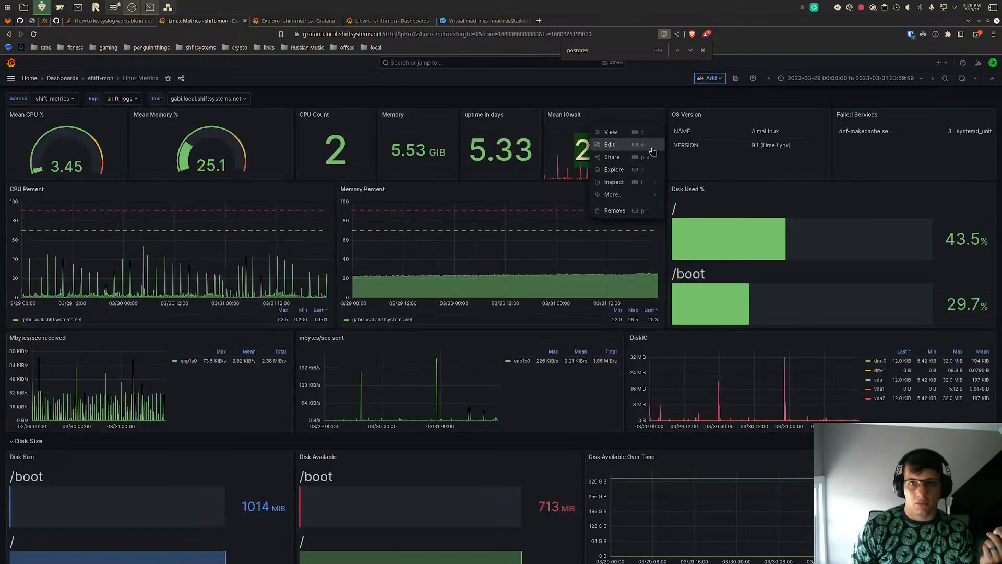
pyautogui.click(616, 170)
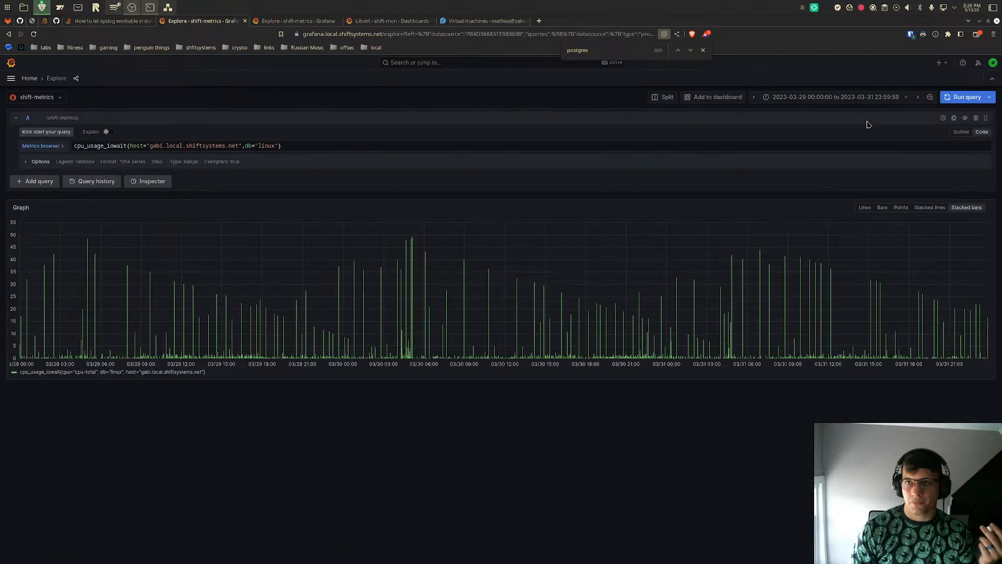
# - Set the IOwait graph's time range to Last 30 days and zoom in on 2023-05-04 to 2023-05-09
pyautogui.click(835, 97)
pyautogui.scroll(-1, 889, 241)
pyautogui.click(881, 232)
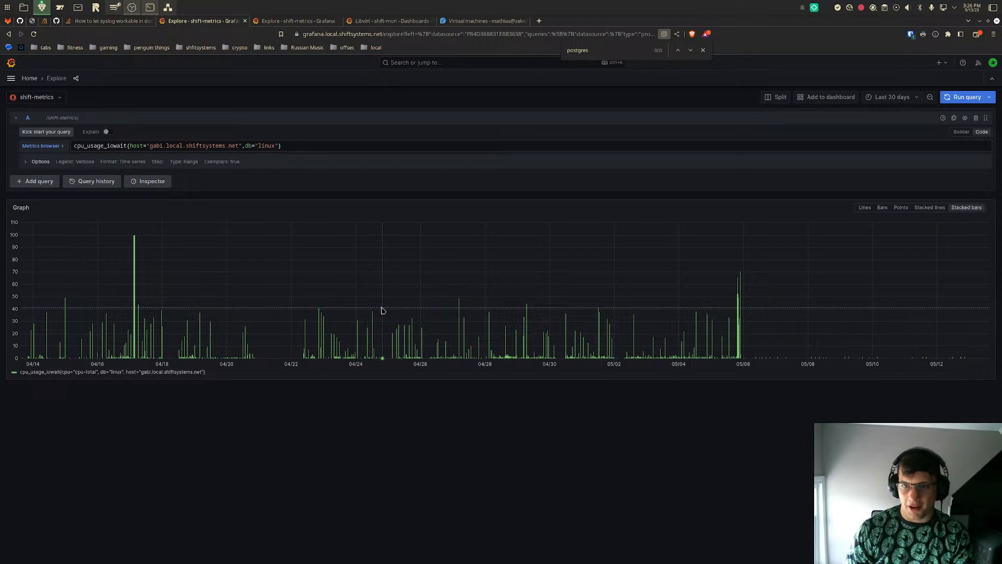
pyautogui.moveTo(689, 321); pyautogui.dragTo(840, 353)
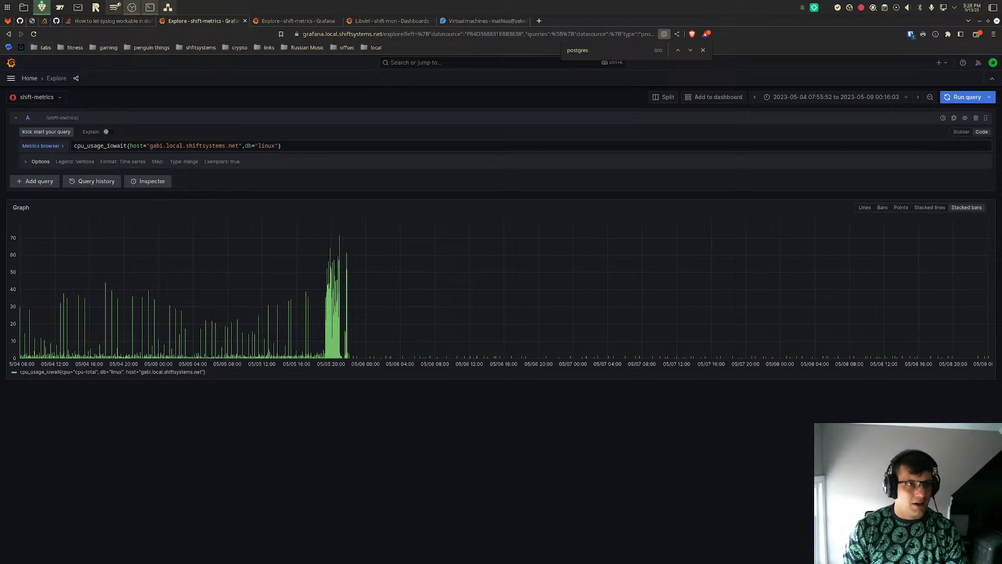
# - Search the dashboards list for "inte" and open the Internal Metrics dashboard
pyautogui.click(10, 78)
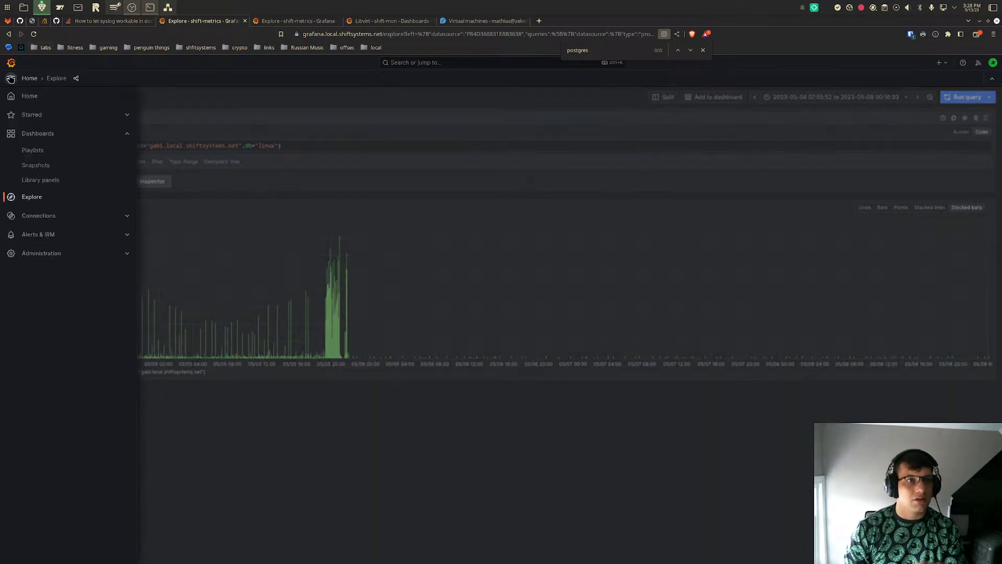
pyautogui.click(81, 134)
pyautogui.click(79, 358)
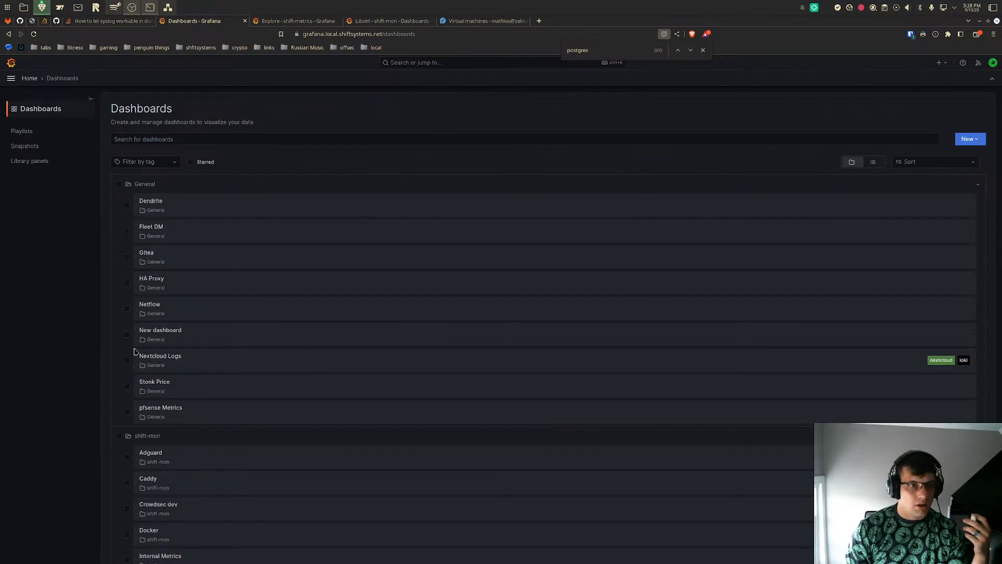
pyautogui.click(178, 137)
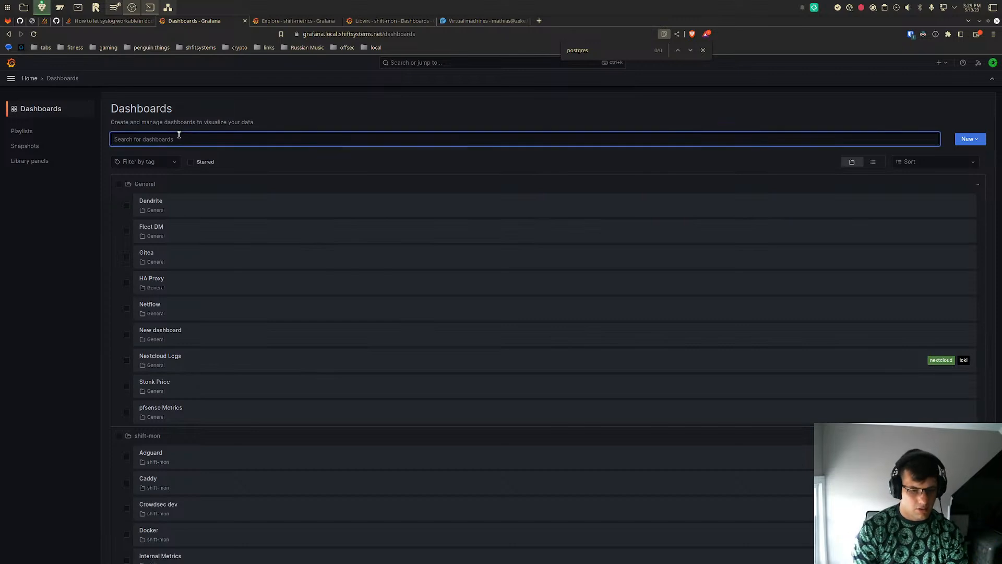
pyautogui.write('inte')
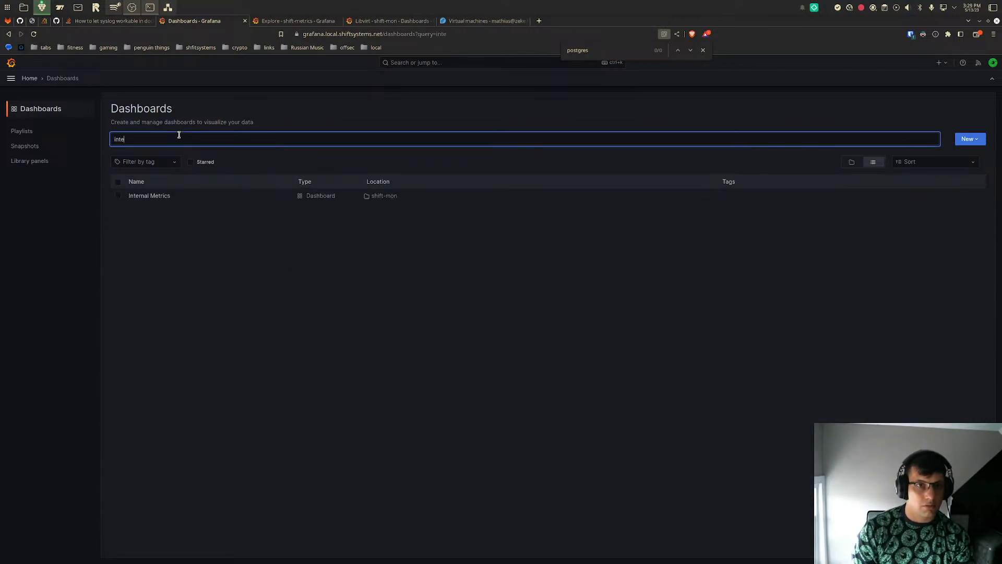
pyautogui.click(156, 196)
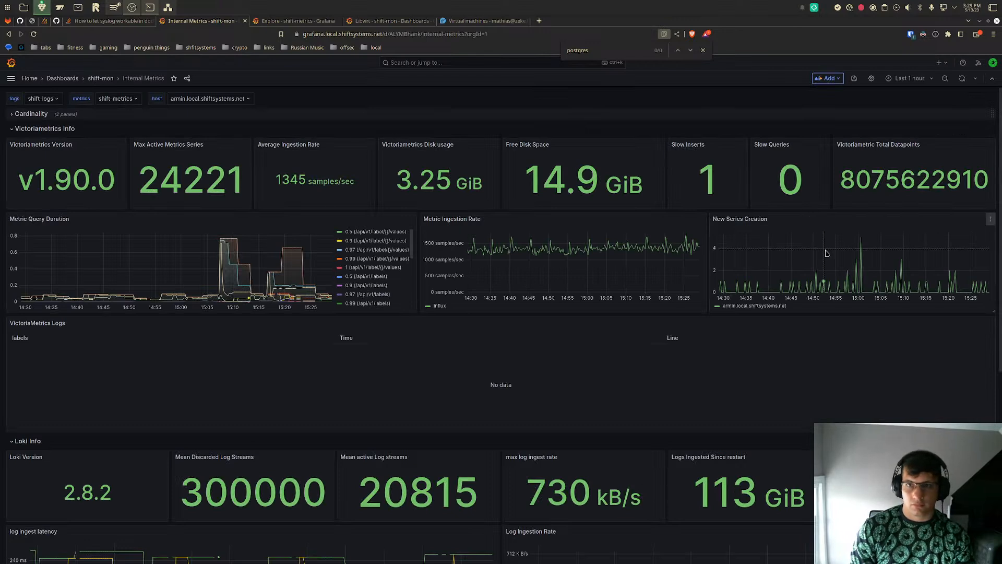
# - Set the Internal Metrics dashboard's time range to Last 30 days
pyautogui.click(910, 78)
pyautogui.scroll(-5, 898, 209)
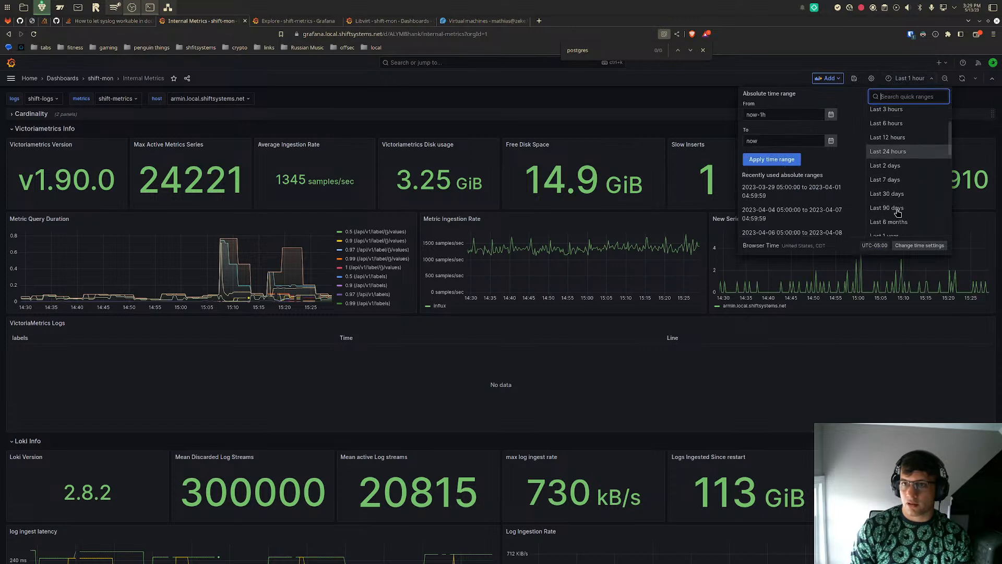
pyautogui.click(899, 159)
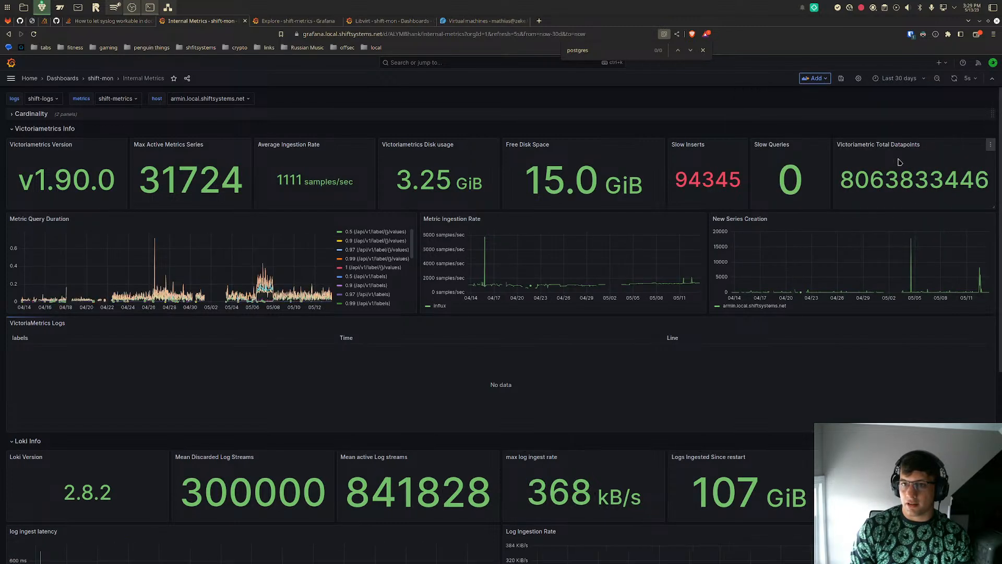
# - Open the New Series Creation panel in Explore and inspect the spike just after 05/04
pyautogui.moveTo(913, 252)
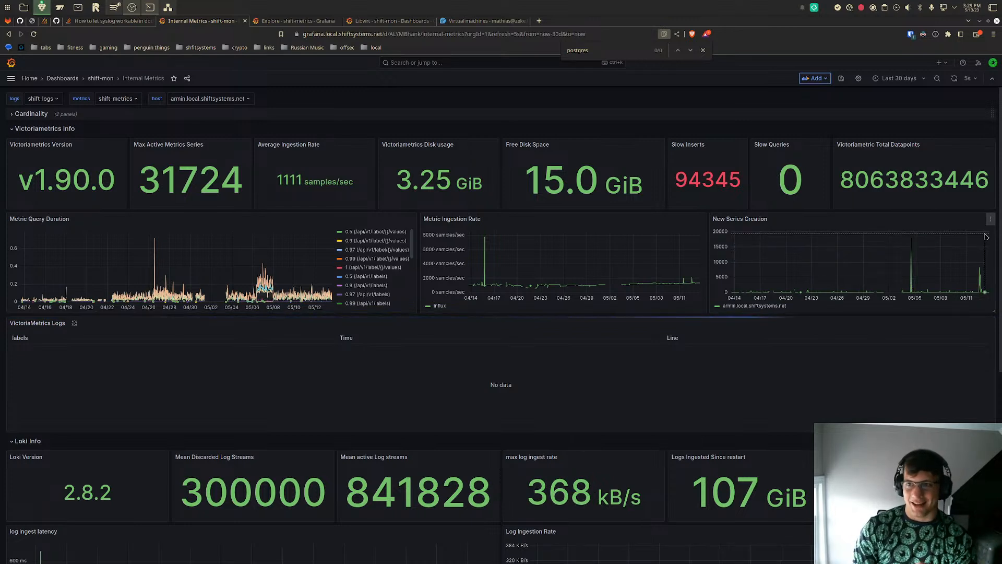
pyautogui.click(990, 218)
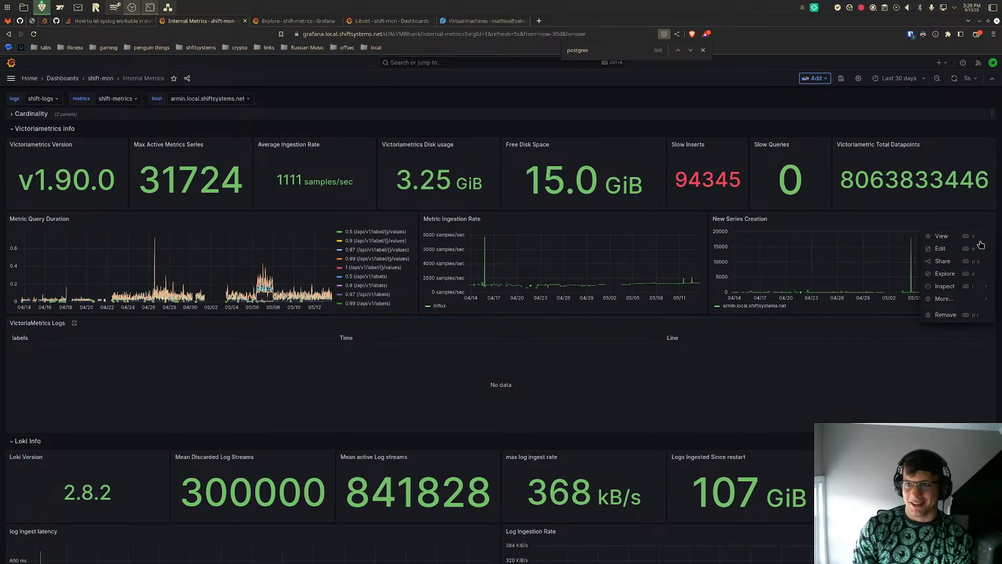
pyautogui.click(966, 274)
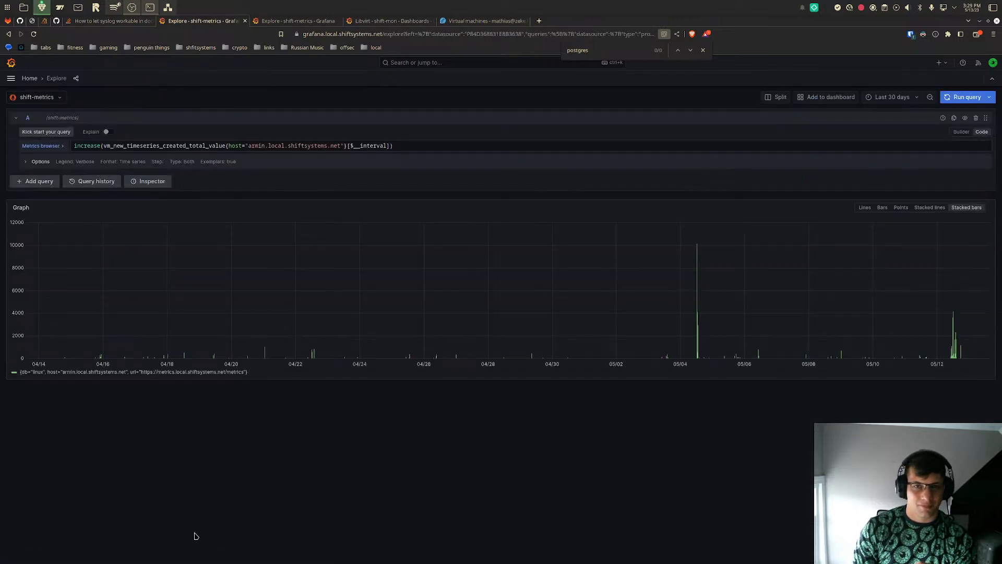
pyautogui.moveTo(698, 324)
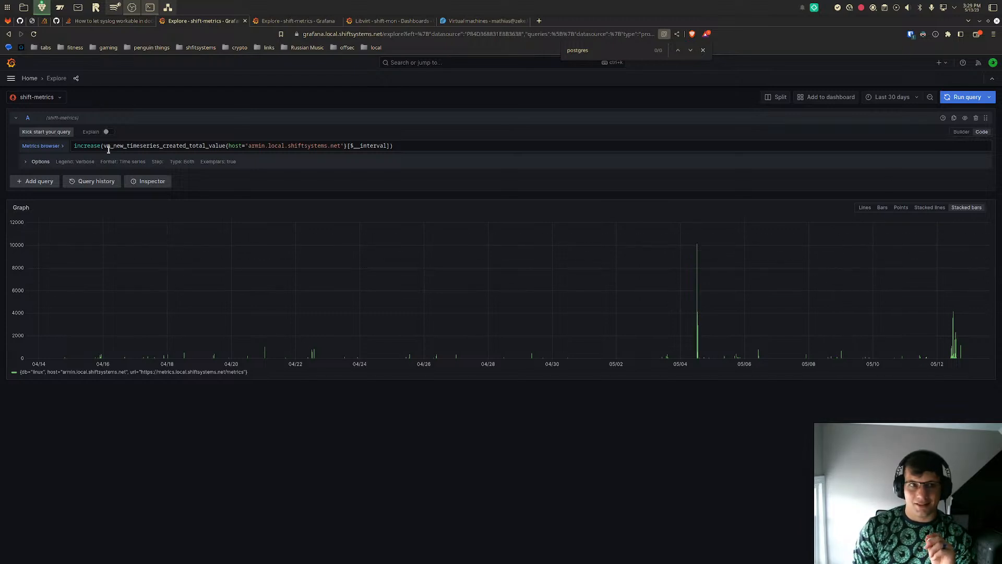
# - Expand the new-series query's options, try the Range and Instant types, switch back to Both and turn off exemplars
pyautogui.click(42, 162)
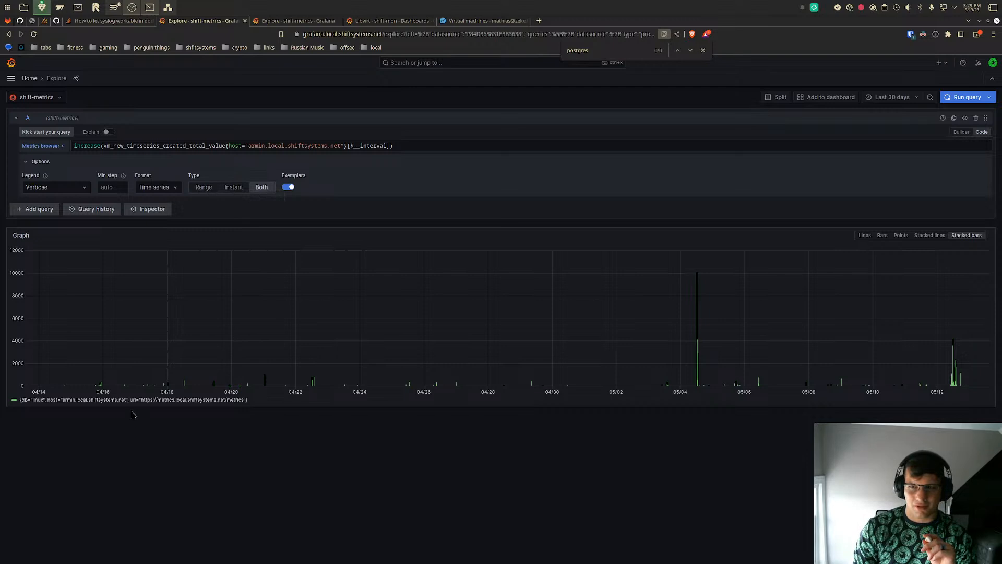
pyautogui.click(194, 191)
pyautogui.click(234, 188)
pyautogui.click(260, 188)
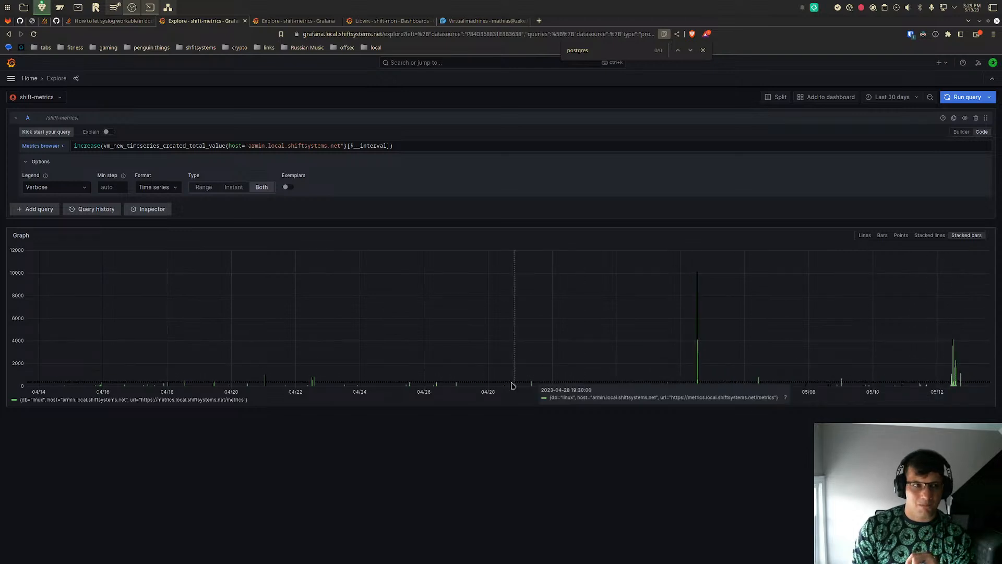
# - Return to the Internal Metrics dashboard, open the Max Active Metrics Series panel in Explore and inspect its jump after 05/04
pyautogui.hotkey('alt', 'Left')
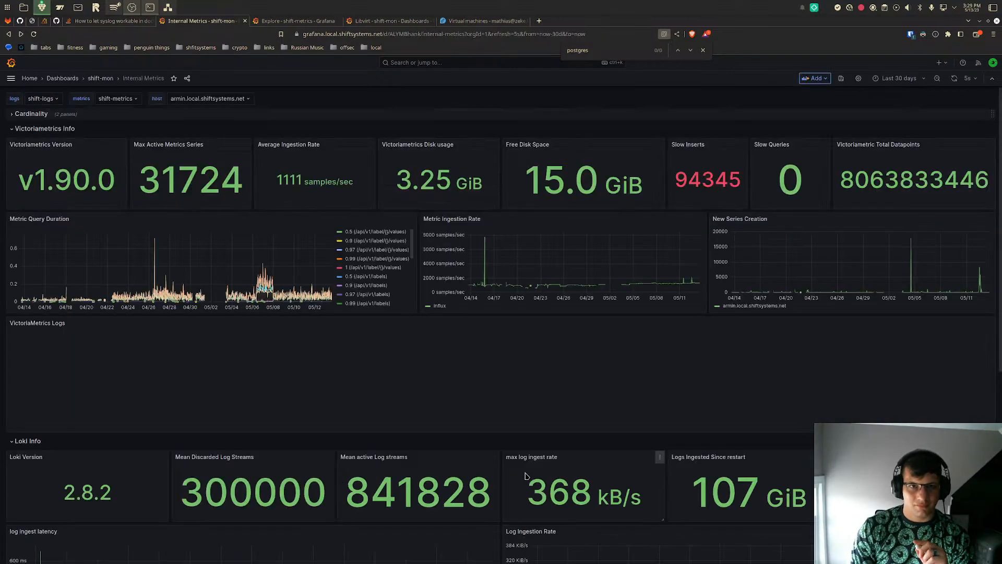
pyautogui.moveTo(142, 179); pyautogui.dragTo(243, 177)
pyautogui.click(246, 145)
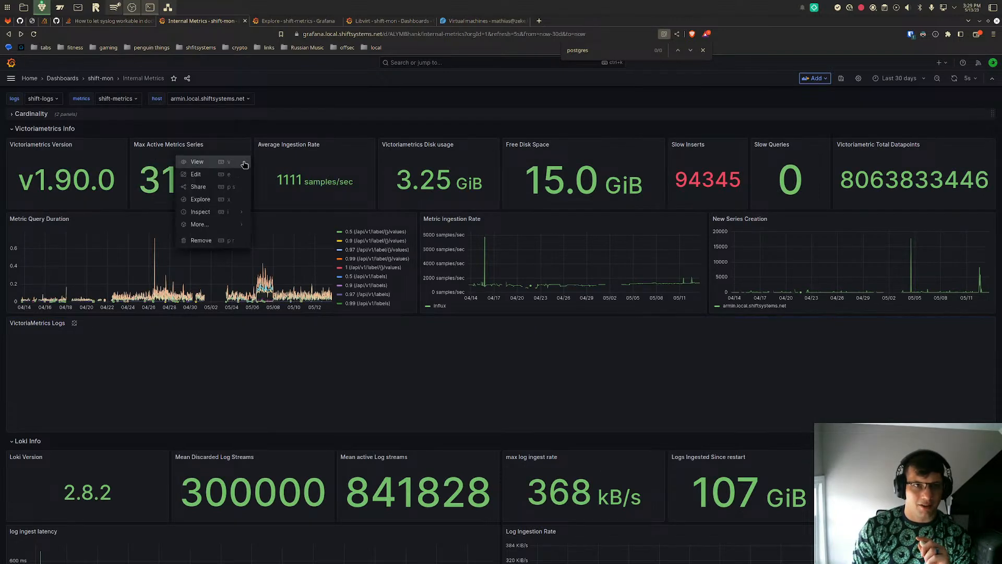
pyautogui.click(218, 198)
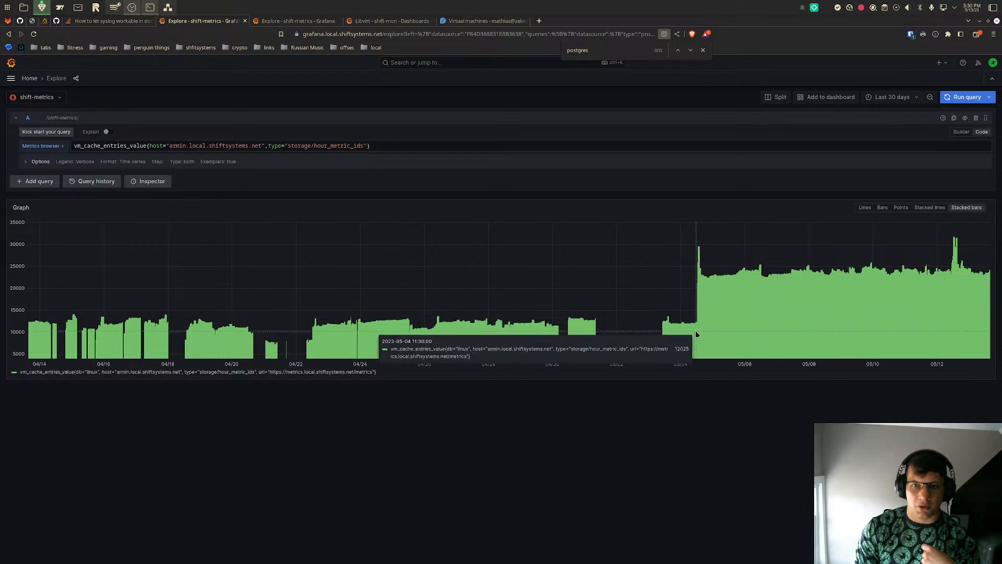
# - Search the web for "grafana cloud pricing" in a new tab and open the official Grafana Pricing page
pyautogui.click(538, 21)
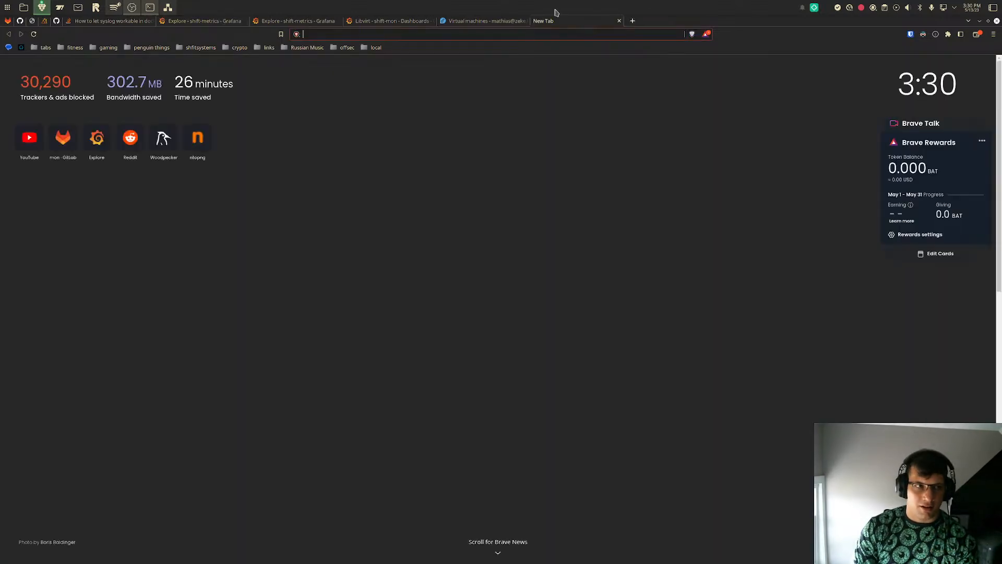
pyautogui.write('grafana')
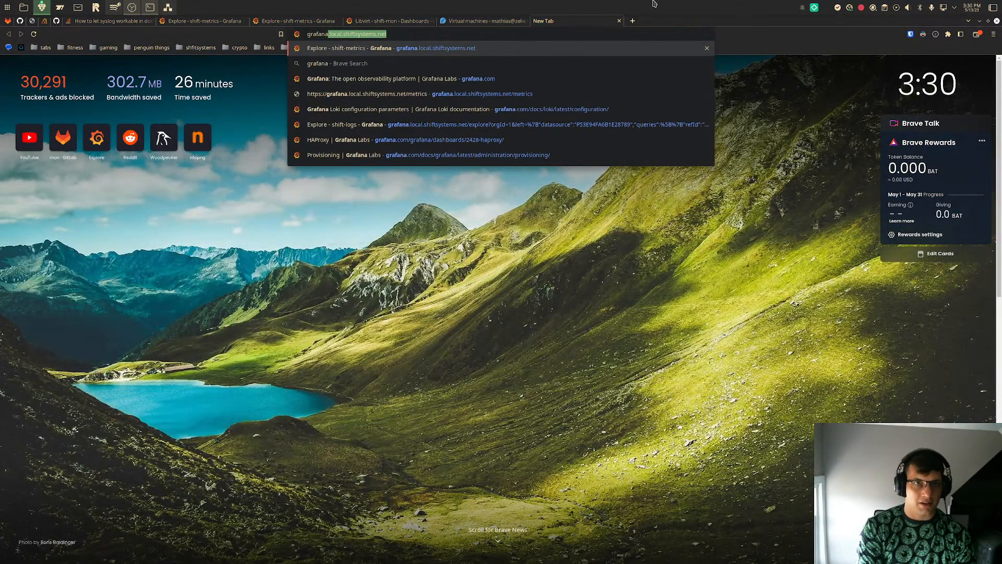
pyautogui.write(' cloud pricing')
pyautogui.press('Return')
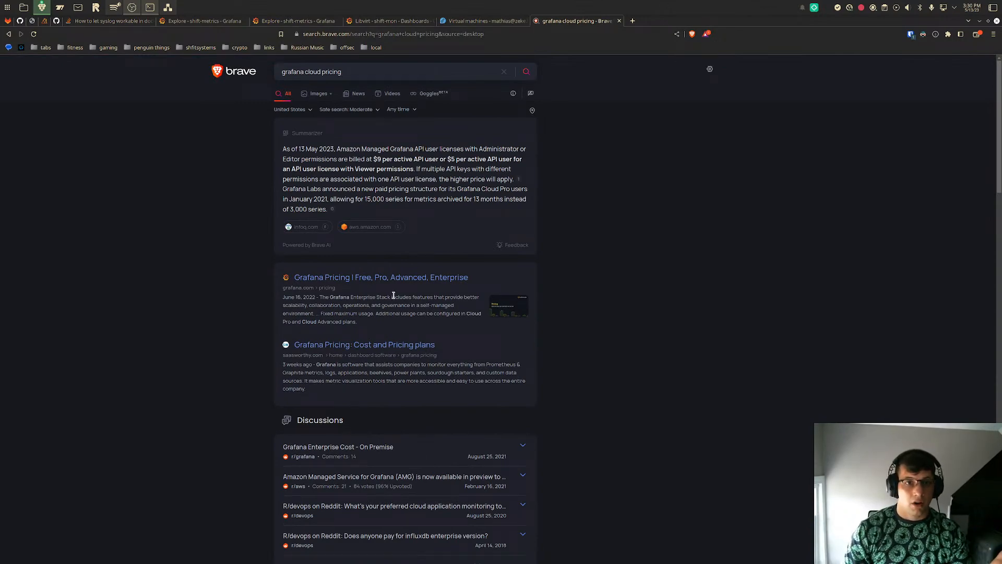
pyautogui.click(383, 281)
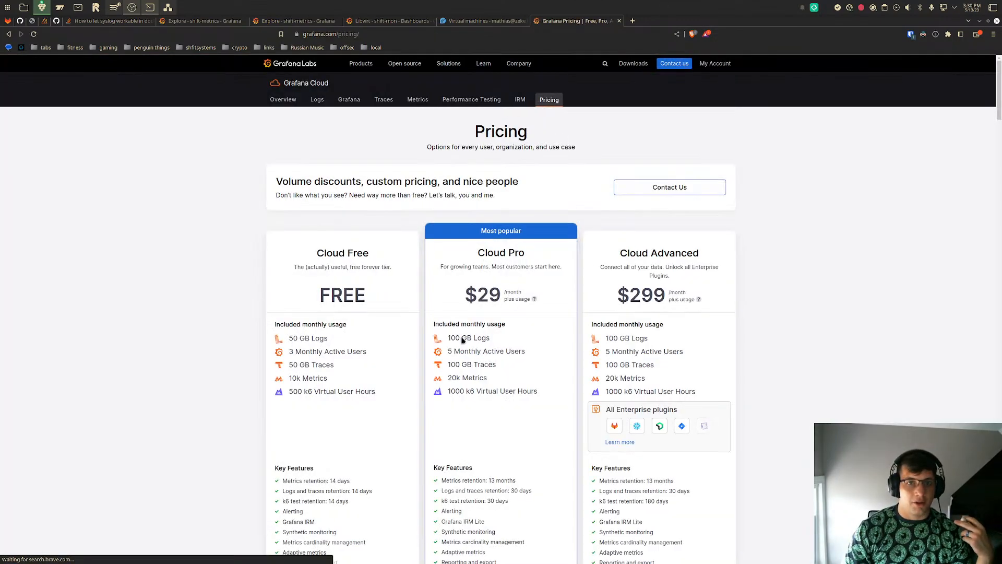
# - Look through the Grafana Cloud plans and cost estimator, check the 1 DPM billing documentation from the Metrics row, and return to the pricing page
pyautogui.scroll(-6, 475, 361)
pyautogui.scroll(5, 476, 362)
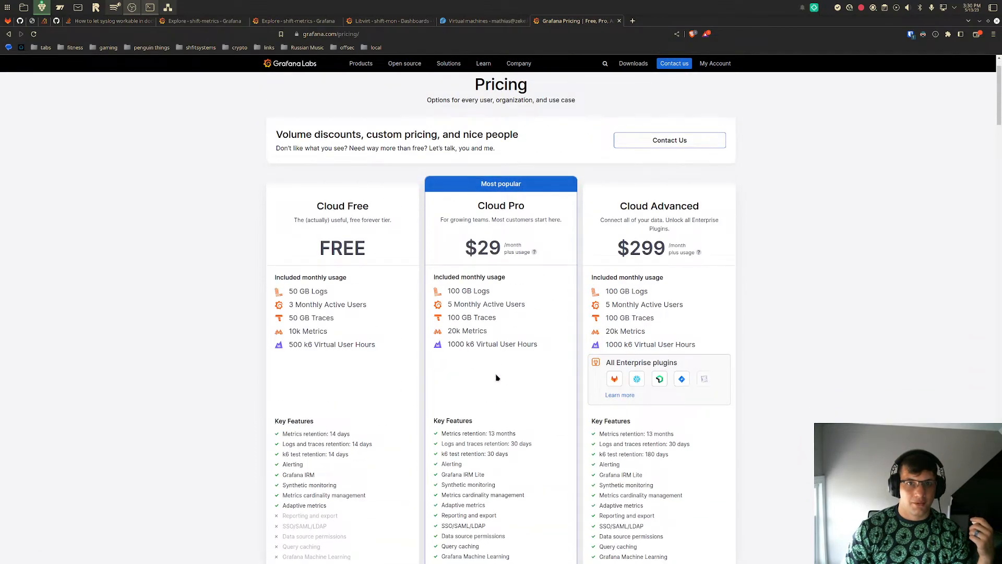
pyautogui.scroll(-1, 498, 334)
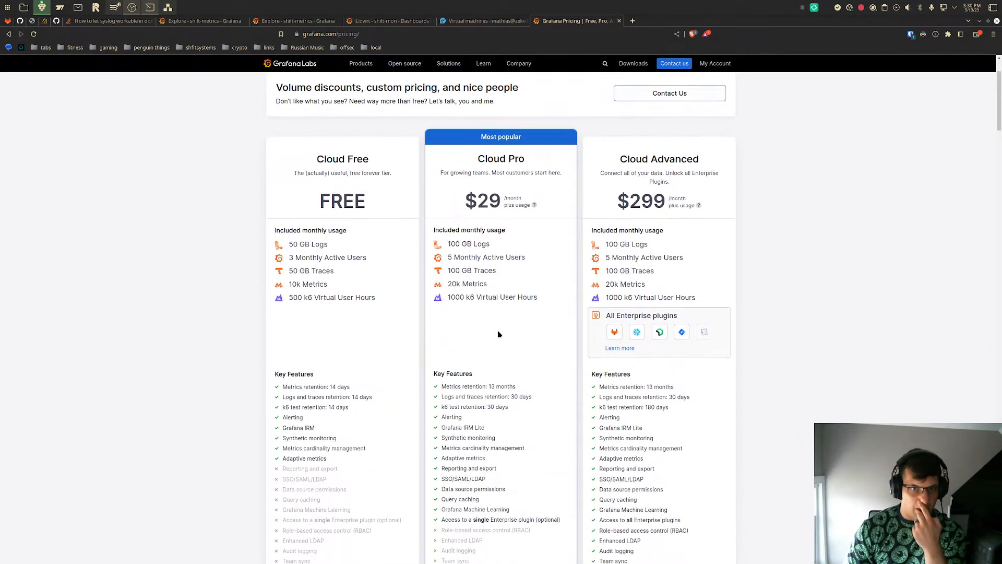
pyautogui.scroll(-6, 514, 419)
pyautogui.scroll(-9, 513, 419)
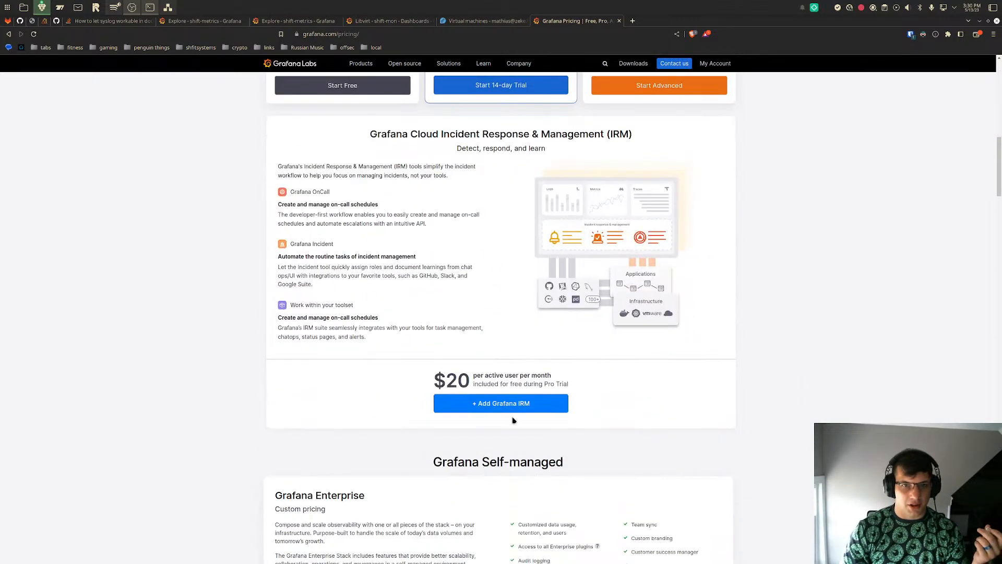
pyautogui.scroll(-3, 514, 420)
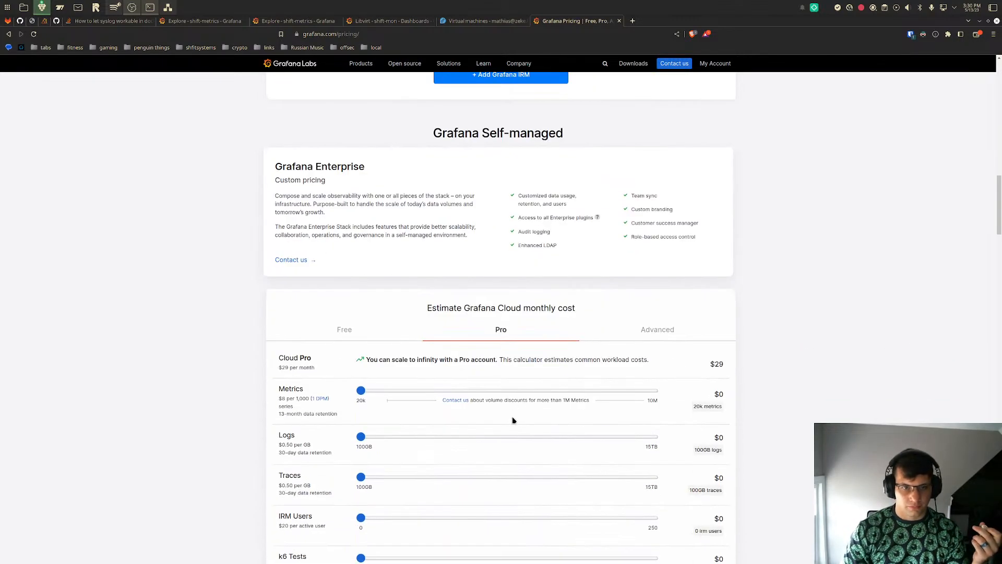
pyautogui.moveTo(359, 395)
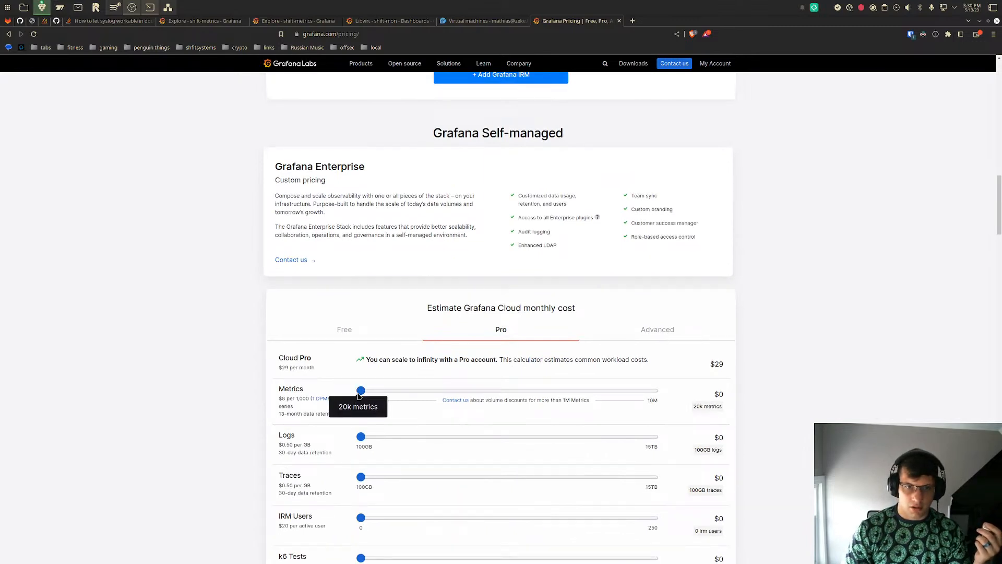
pyautogui.click(321, 398)
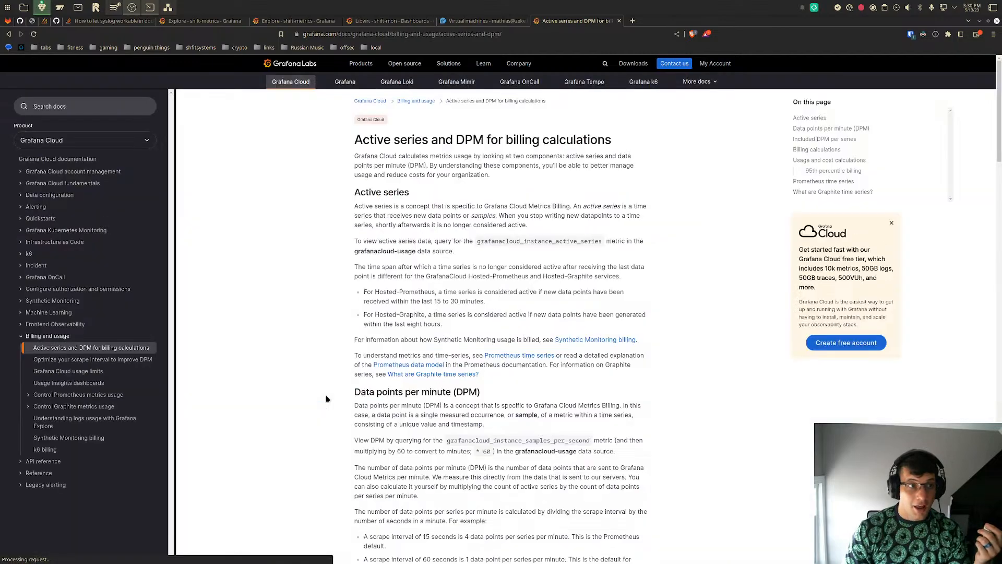
pyautogui.hotkey('alt', 'Left')
# - Compare the monthly metrics allowances included in the Cloud Free and Cloud Pro plans
pyautogui.scroll(15, 326, 399)
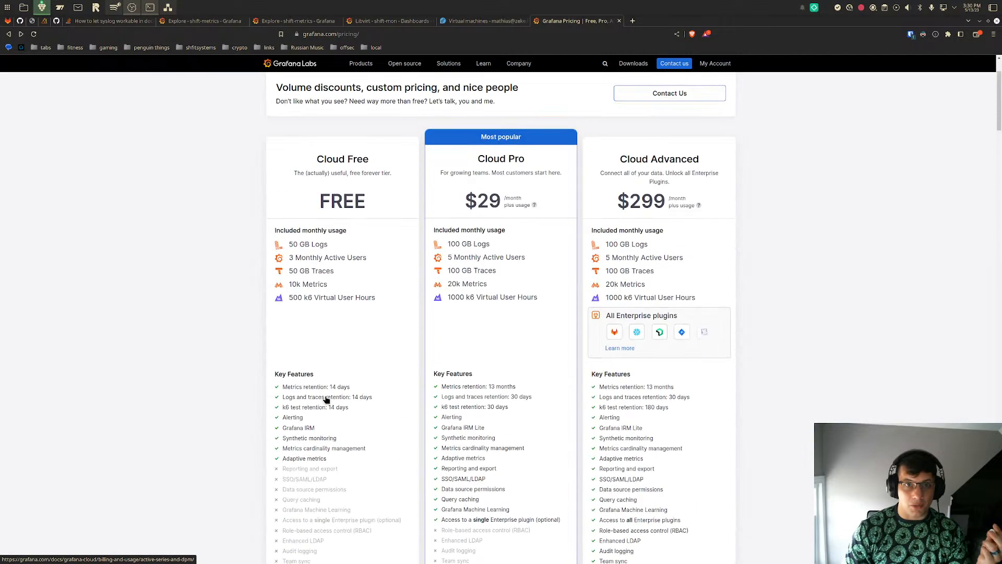
pyautogui.moveTo(292, 284)
pyautogui.mouseDown()
pyautogui.moveTo(290, 296)
pyautogui.moveTo(341, 290)
pyautogui.mouseUp()
pyautogui.click(341, 290)
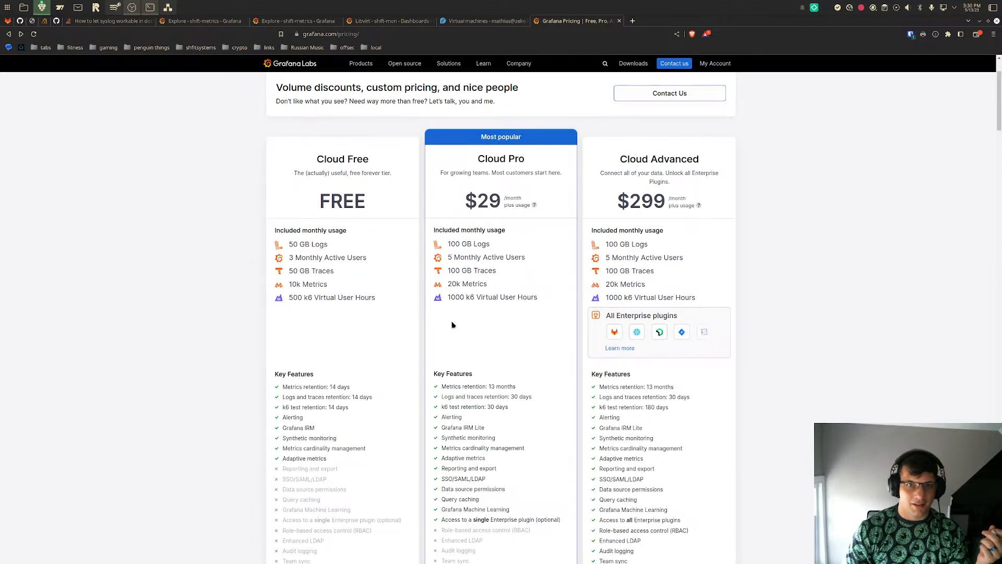
pyautogui.moveTo(479, 283); pyautogui.dragTo(445, 287)
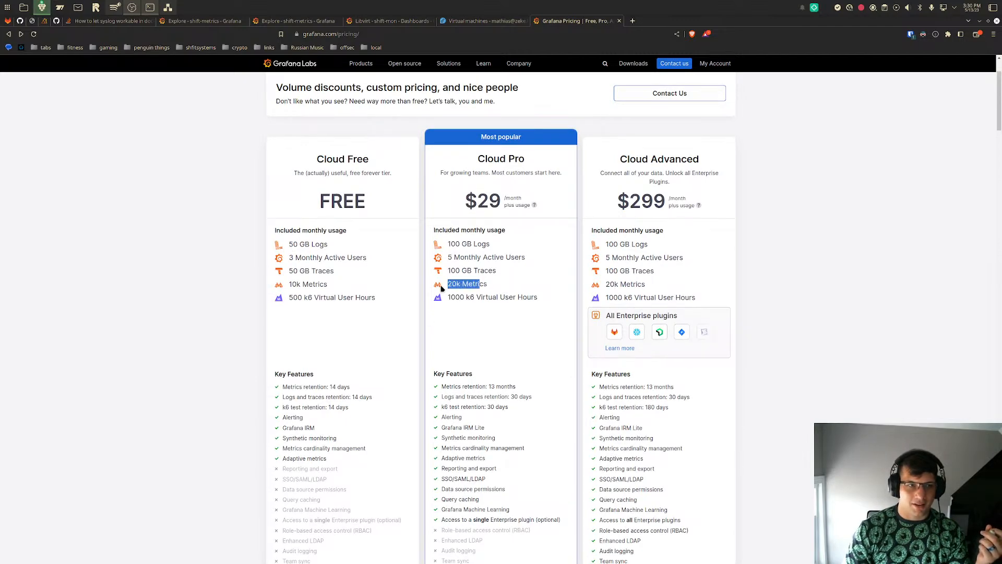
# - Set Metrics to 45k in the Pro plan's Grafana Cloud monthly cost estimate
pyautogui.scroll(-2, 443, 288)
pyautogui.scroll(-15, 441, 289)
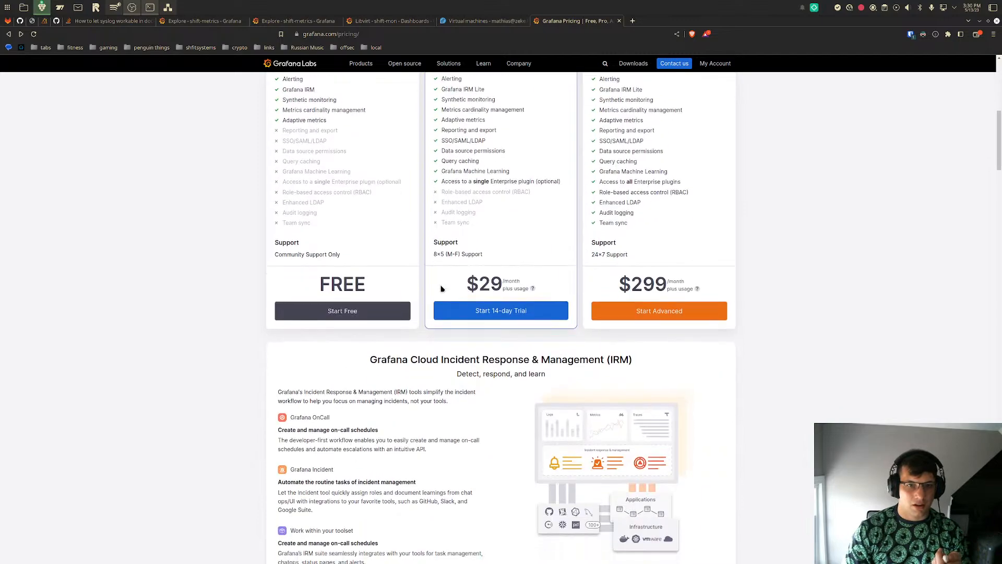
pyautogui.scroll(-3, 441, 289)
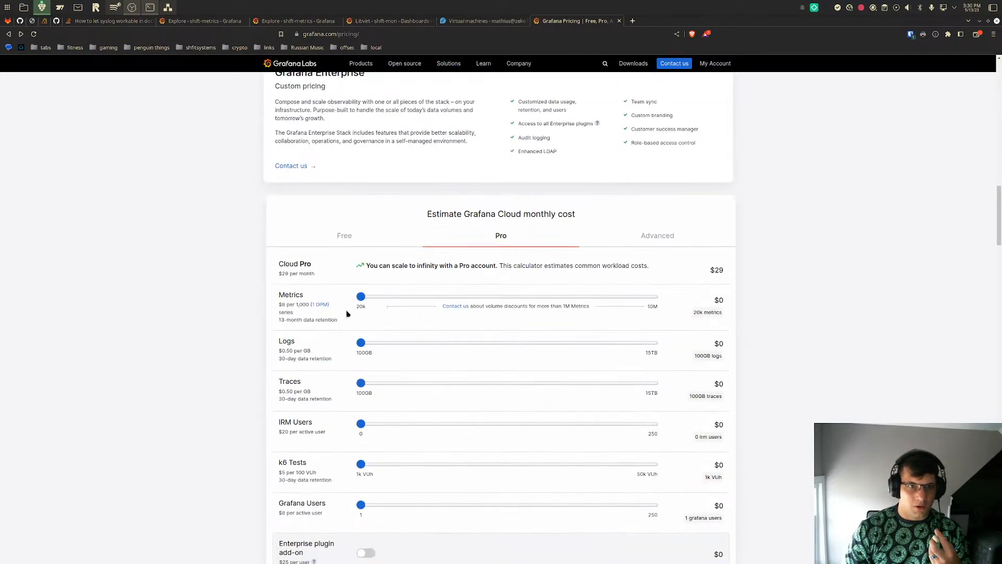
pyautogui.moveTo(359, 298)
pyautogui.moveTo(359, 297); pyautogui.dragTo(361, 297)
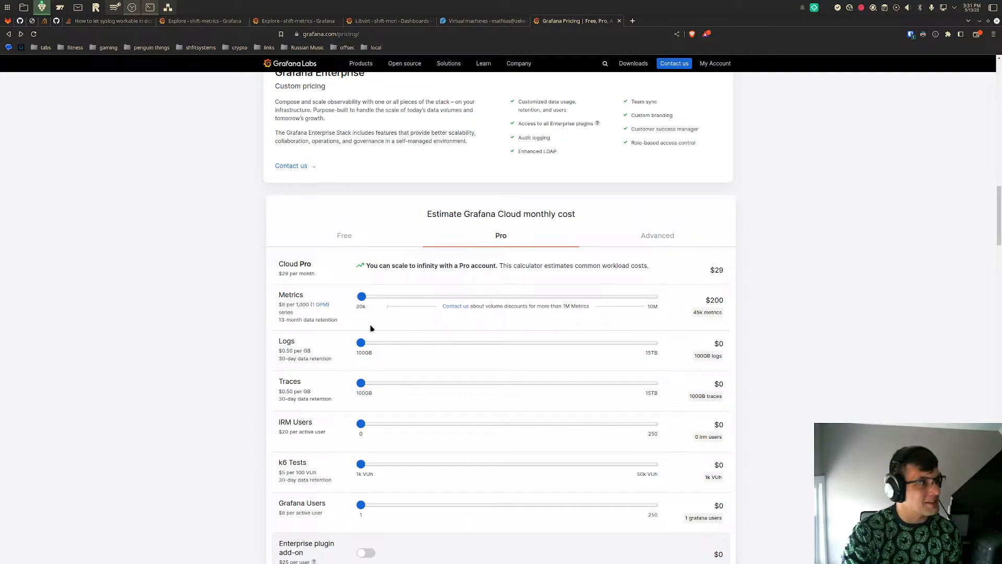
# - Review the plan prices again and check the Metrics cost in the Pro plan's monthly estimate
pyautogui.scroll(-3, 628, 414)
pyautogui.scroll(4, 629, 415)
pyautogui.scroll(7, 629, 416)
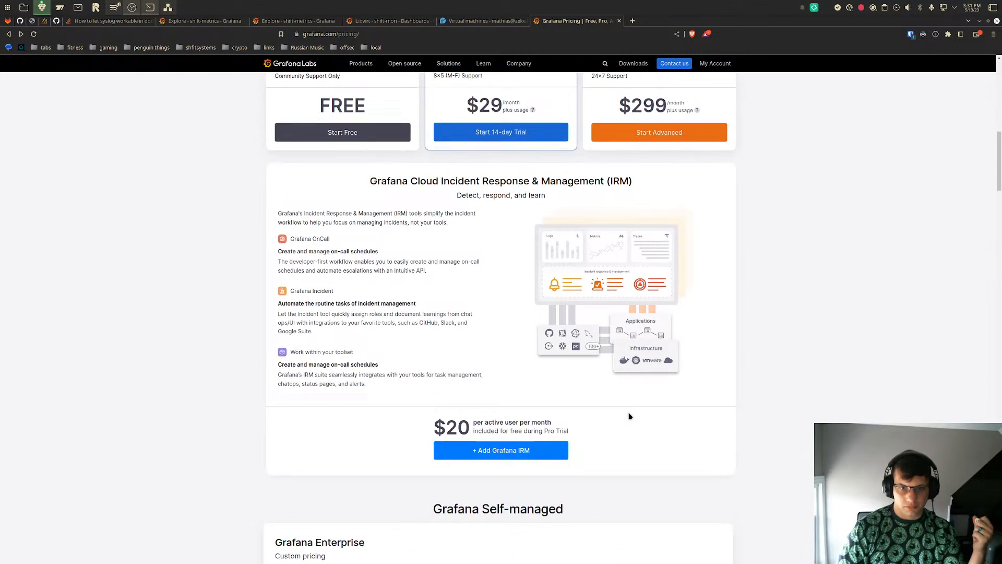
pyautogui.scroll(10, 629, 416)
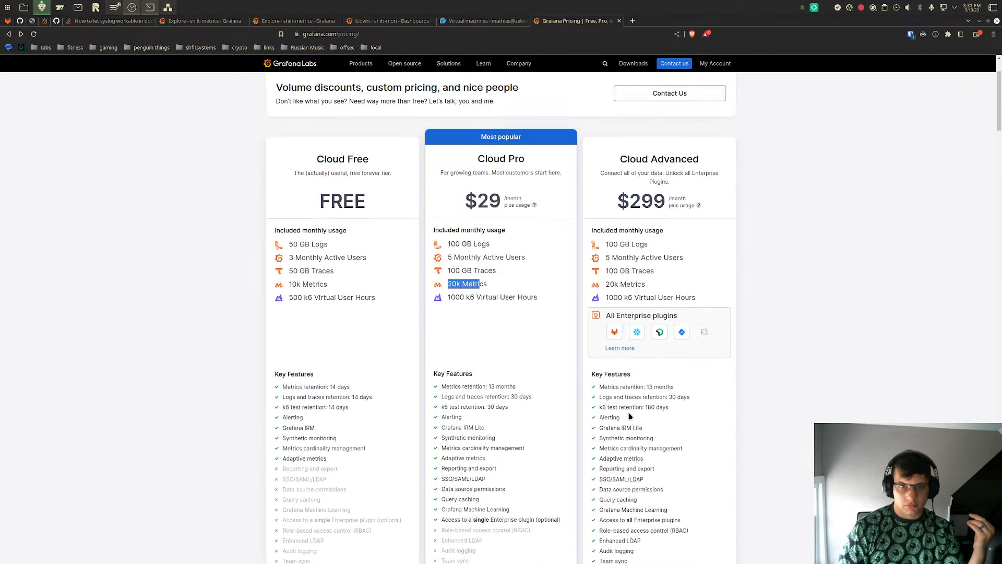
pyautogui.scroll(2, 519, 376)
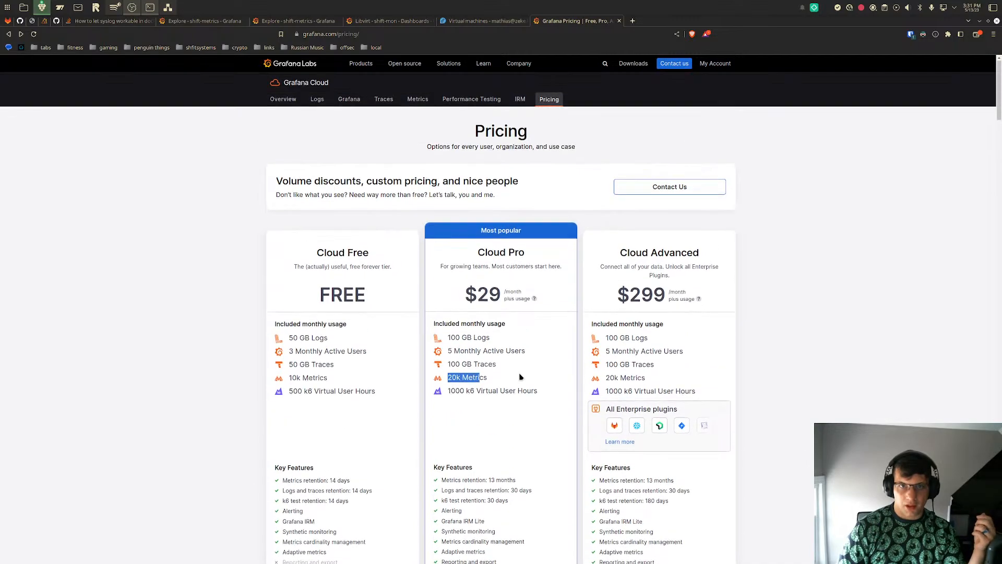
pyautogui.scroll(-5, 519, 377)
pyautogui.scroll(-15, 519, 377)
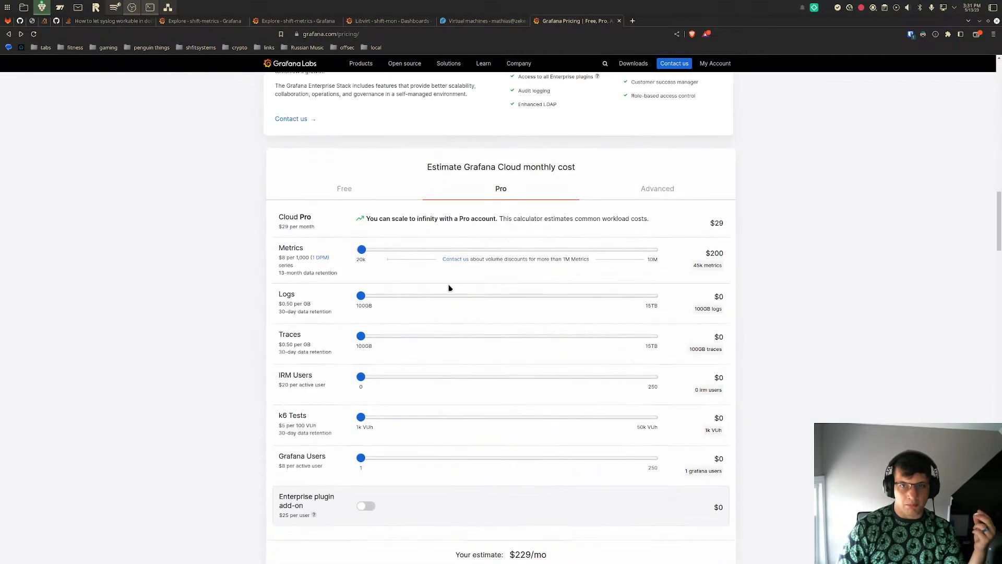
pyautogui.moveTo(703, 260); pyautogui.dragTo(707, 251)
pyautogui.click(706, 258)
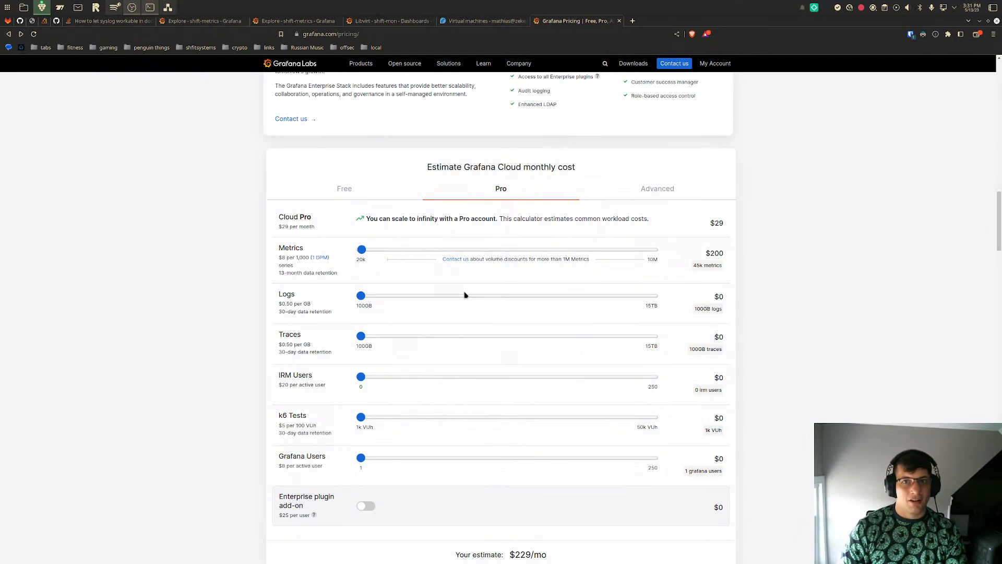
# - Launch the KCalc calculator
pyautogui.press('super')
pyautogui.write('calc')
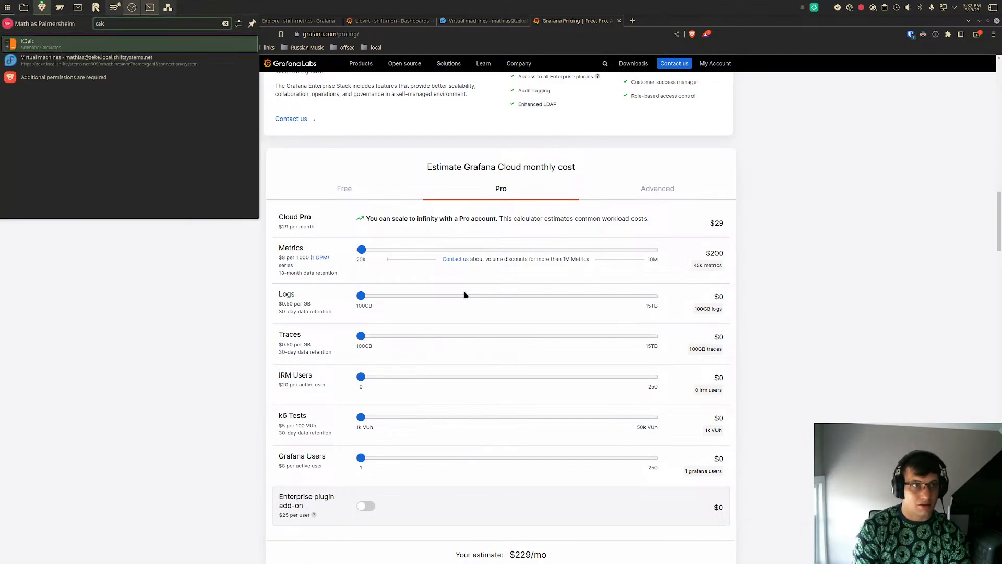
pyautogui.press('Return')
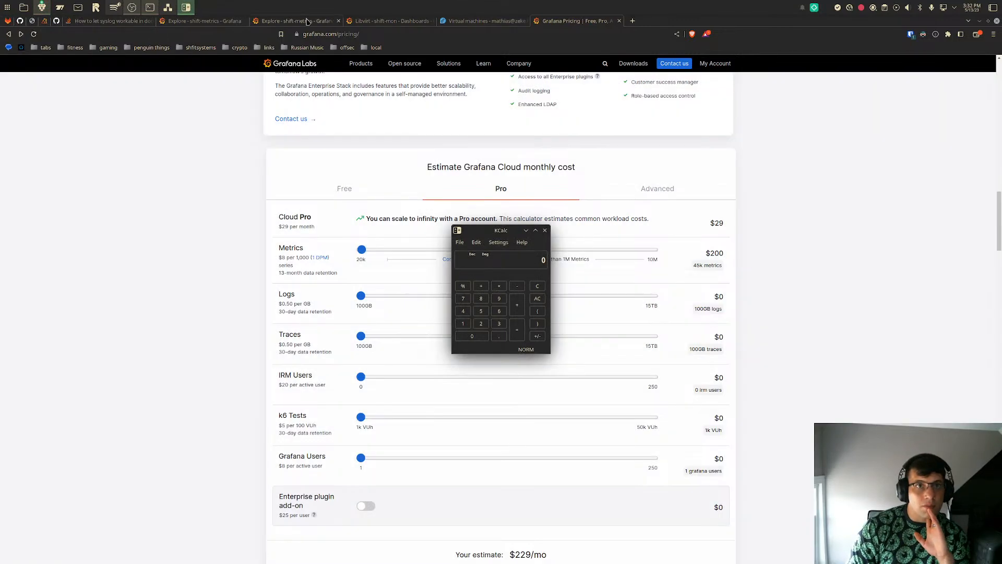
# - Revisit the response-time query and the Libvirt dashboard, then return to the Grafana pricing page and highlight the Metrics cost
pyautogui.click(307, 22)
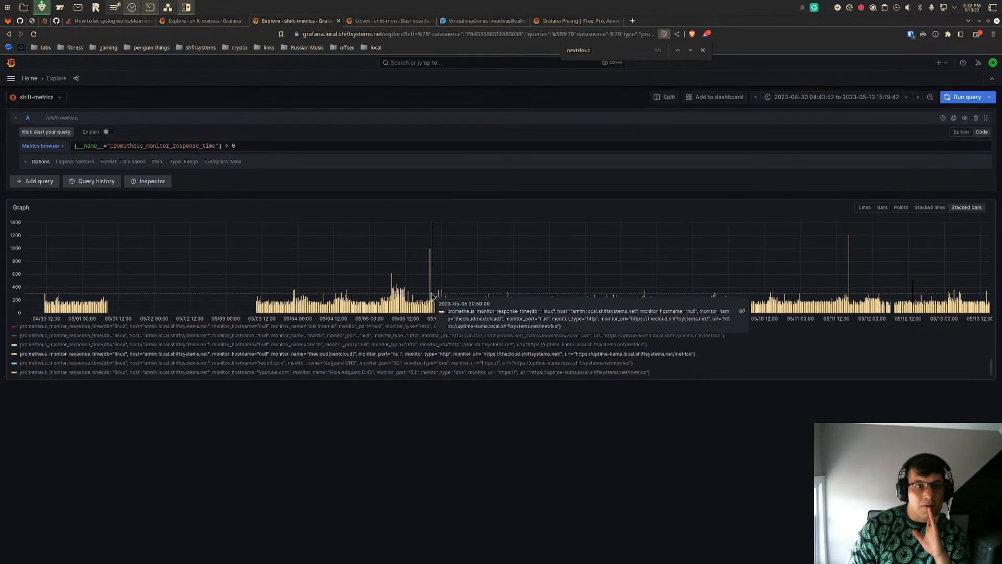
pyautogui.click(401, 23)
pyautogui.click(565, 21)
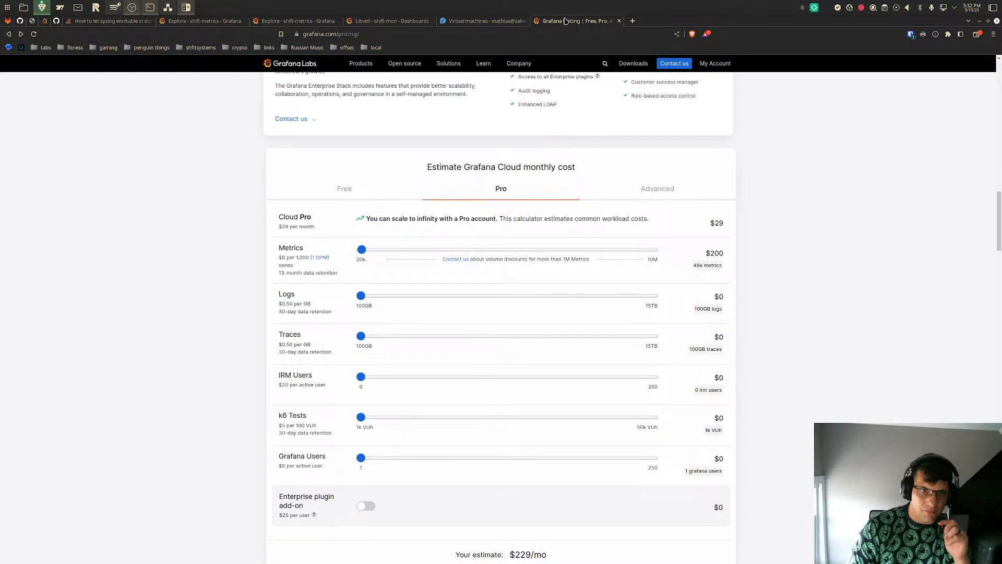
pyautogui.moveTo(711, 253); pyautogui.dragTo(726, 253)
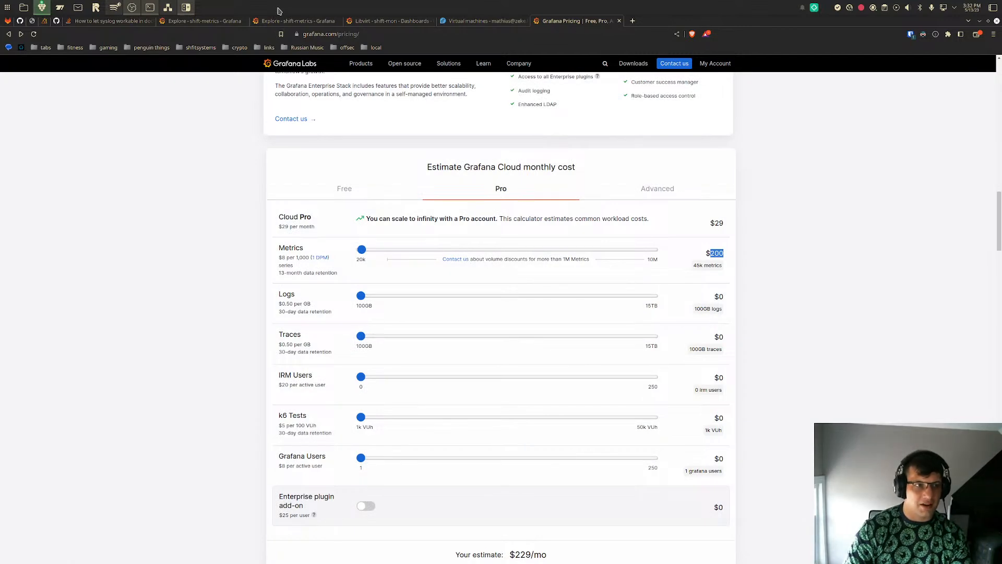
pyautogui.press('XF86AudioLowerVolume')
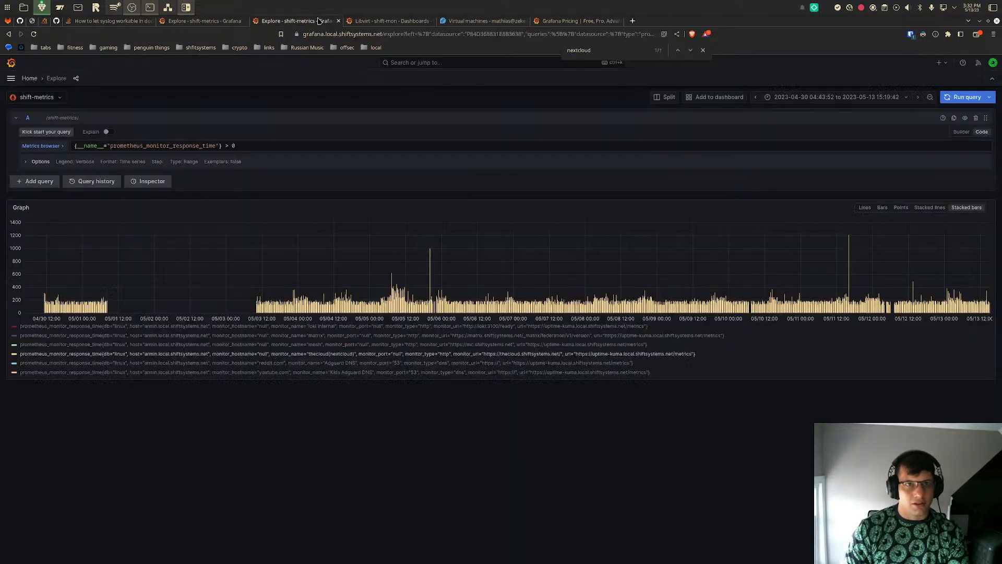
# - Close the prometheus_monitor_response_time Explore tab and recheck the storage/hour_metric_ids graph in the other Explore tab
pyautogui.click(320, 21)
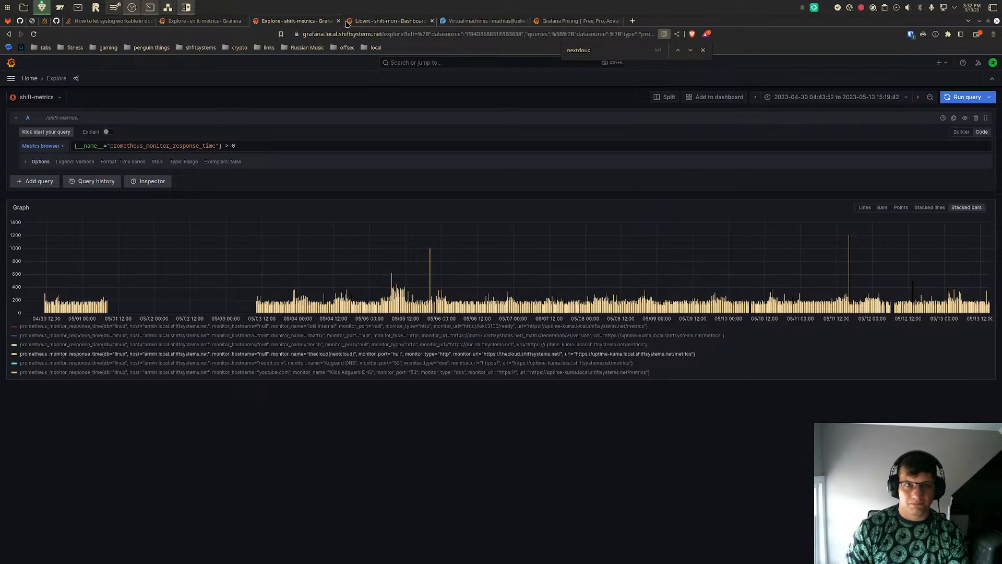
pyautogui.click(338, 21)
pyautogui.click(225, 21)
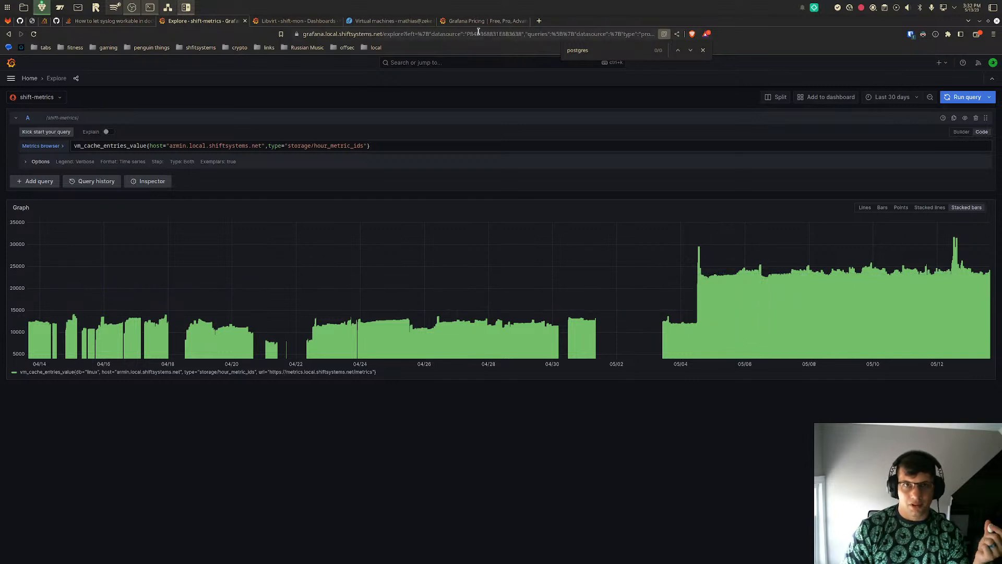
# - Return to the Grafana pricing page, set Metrics to 35k in the Pro cost estimate and review the monthly total
pyautogui.click(467, 20)
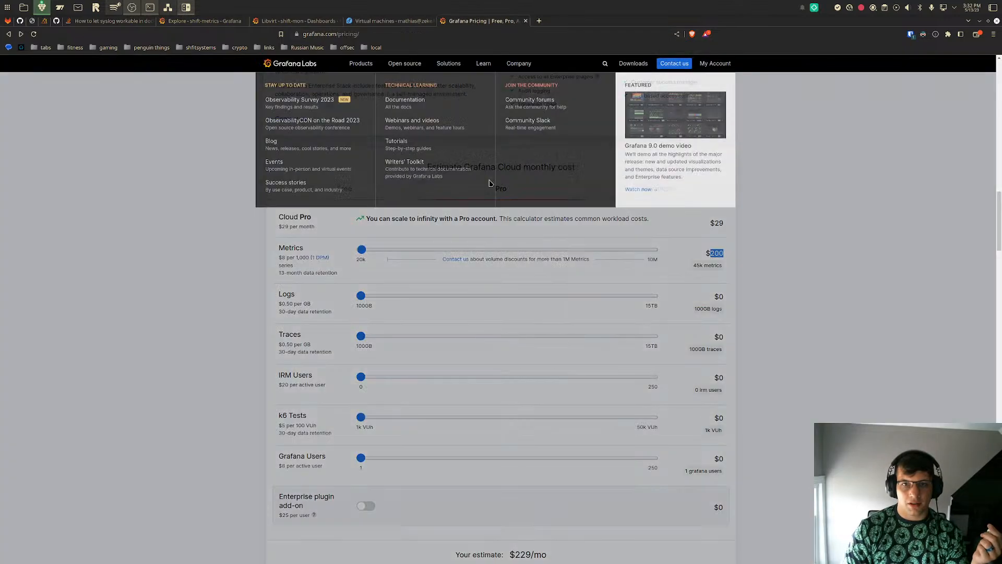
pyautogui.moveTo(361, 250); pyautogui.dragTo(361, 251)
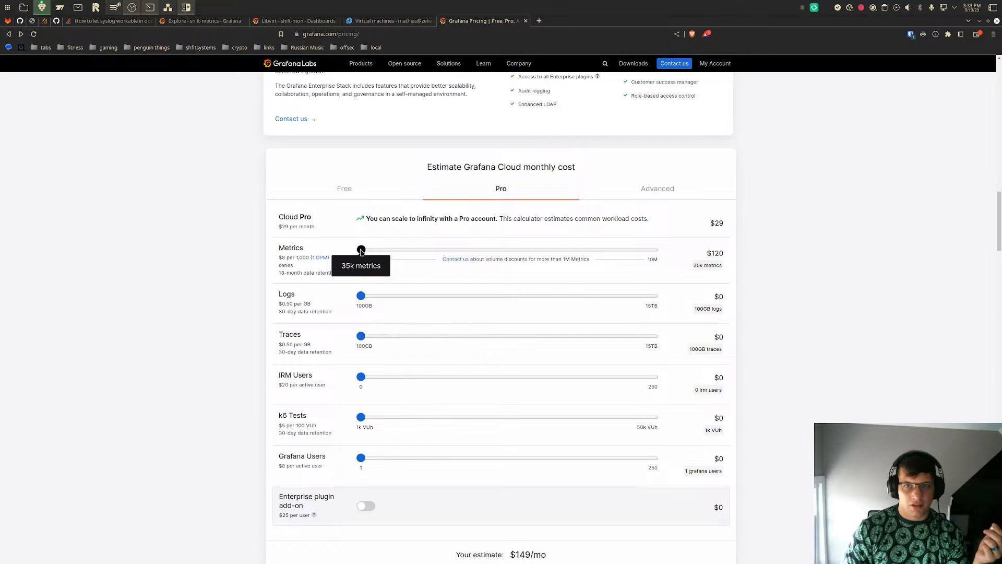
pyautogui.moveTo(362, 252)
pyautogui.mouseDown()
pyautogui.moveTo(352, 252)
pyautogui.moveTo(361, 249)
pyautogui.mouseUp()
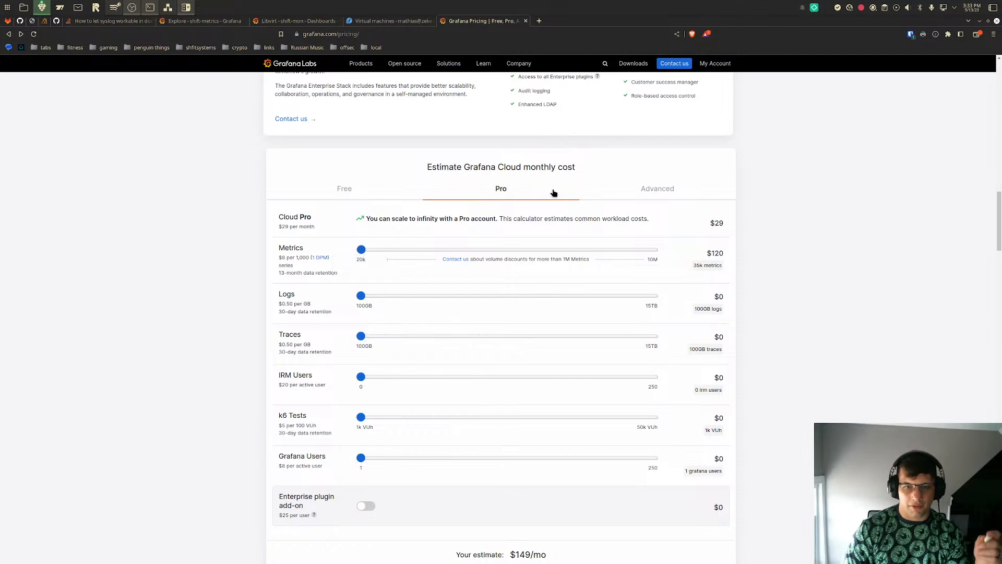
pyautogui.scroll(-3, 604, 495)
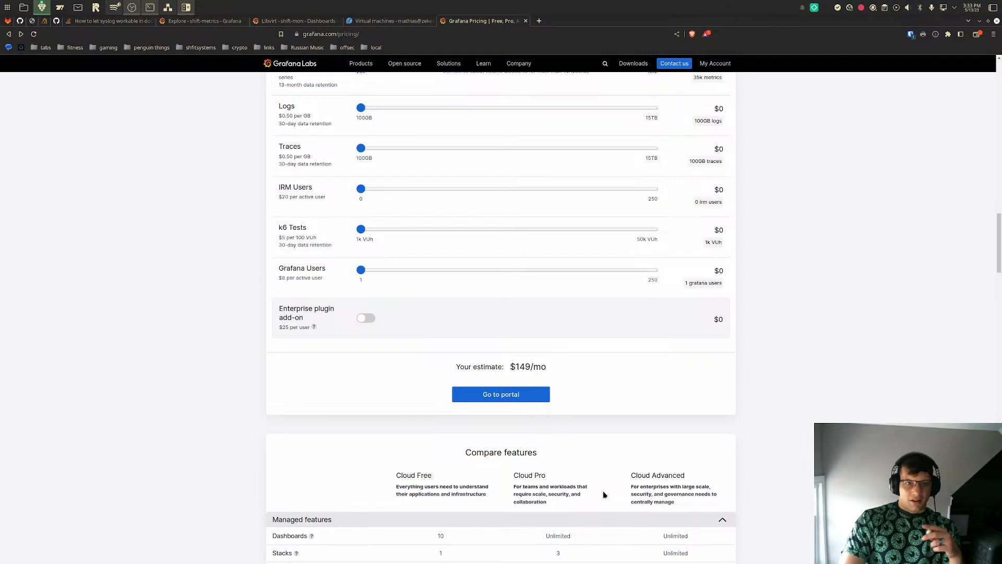
pyautogui.scroll(2, 604, 495)
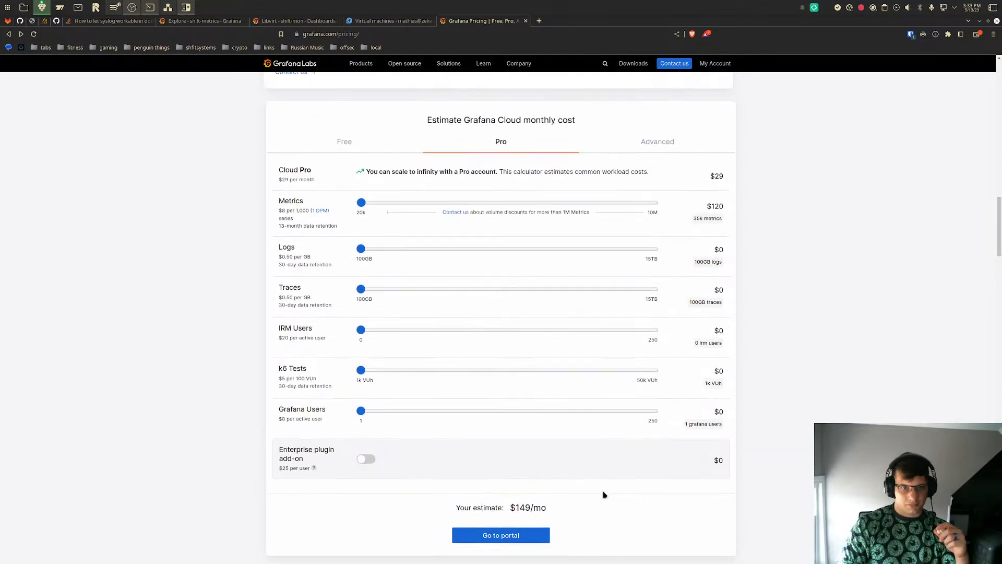
pyautogui.scroll(3, 604, 494)
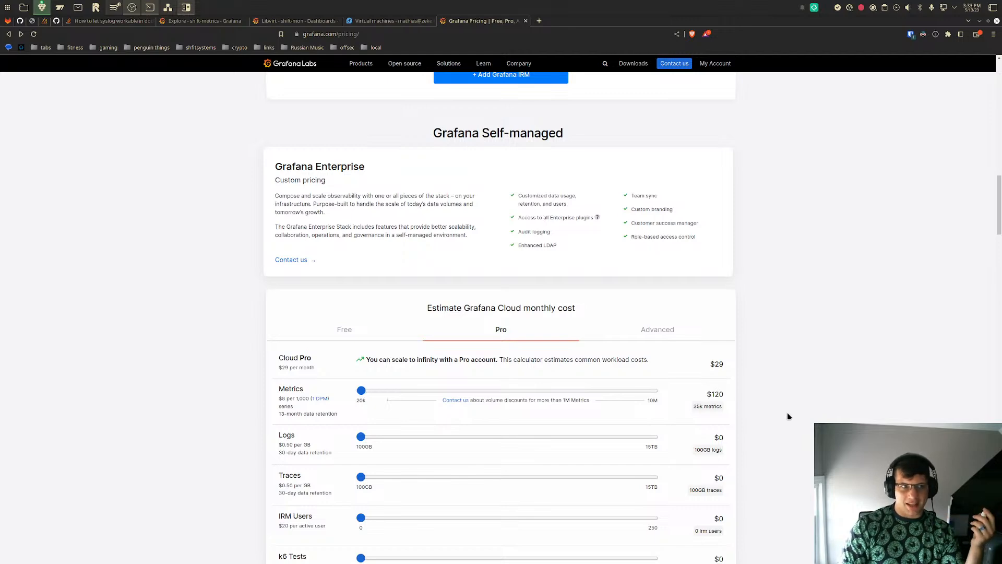
# - Return from the pricing page to the shift-metrics Explore tab and include the db label in the metrics browser's label search
pyautogui.scroll(3, 789, 416)
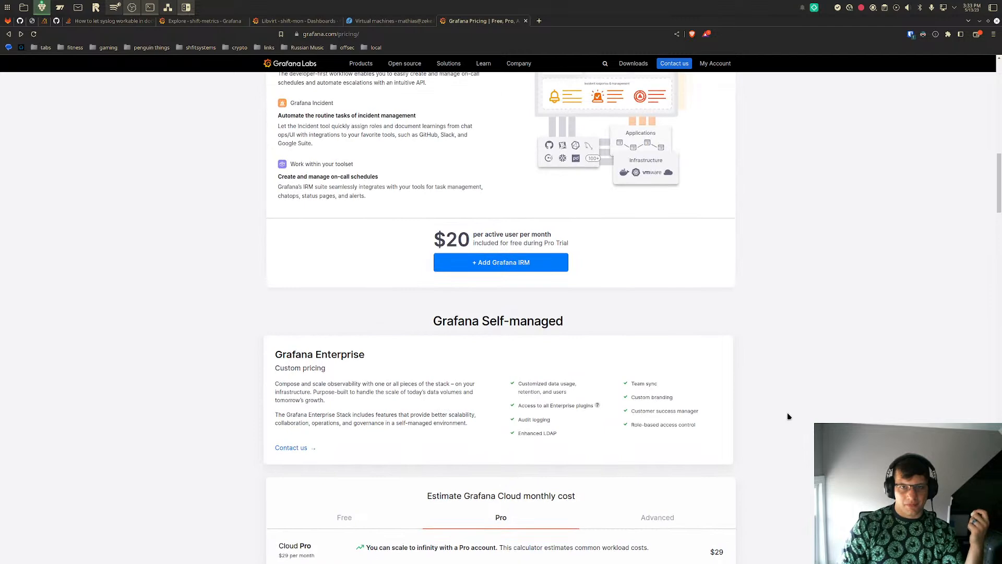
pyautogui.scroll(-6, 788, 416)
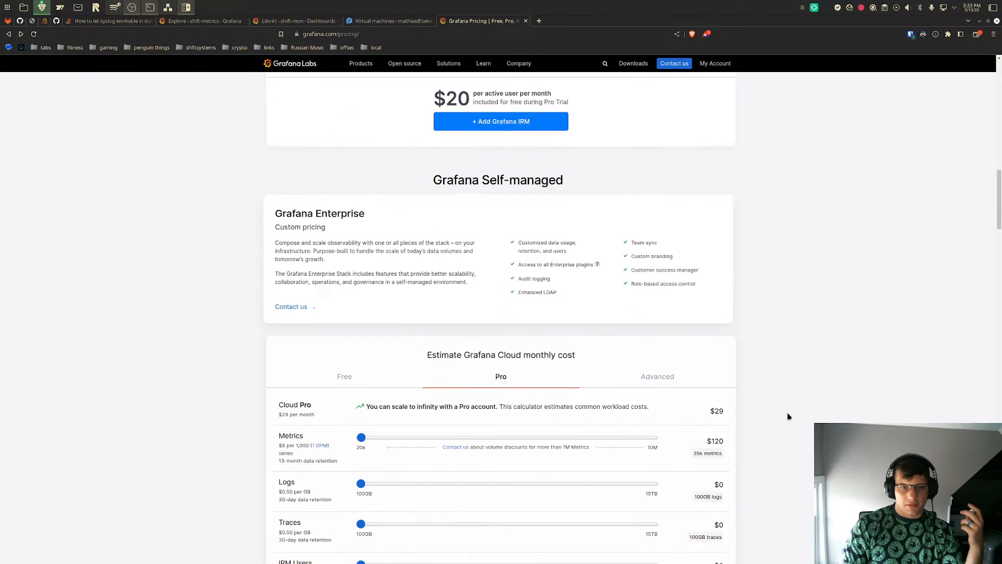
pyautogui.click(209, 21)
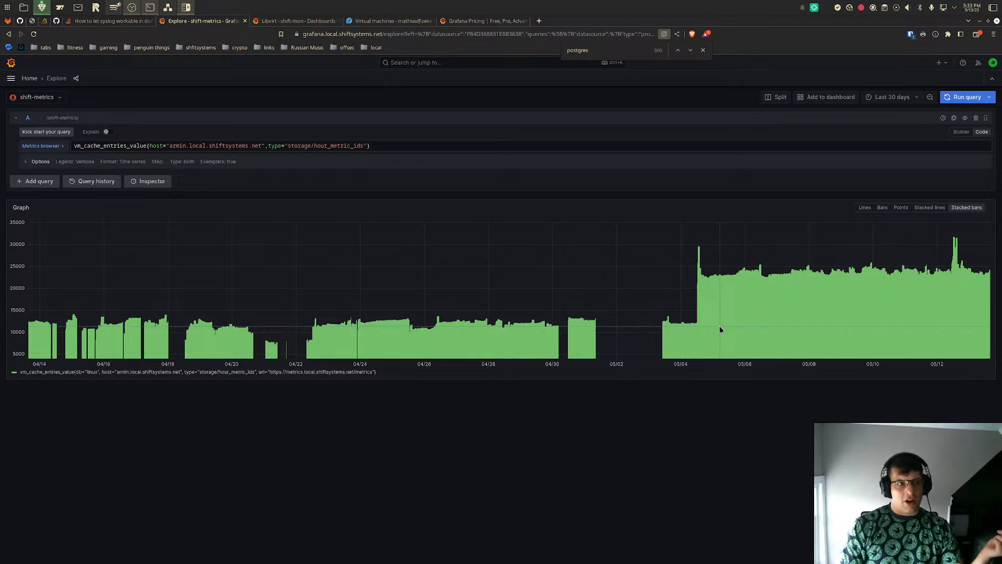
pyautogui.click(53, 147)
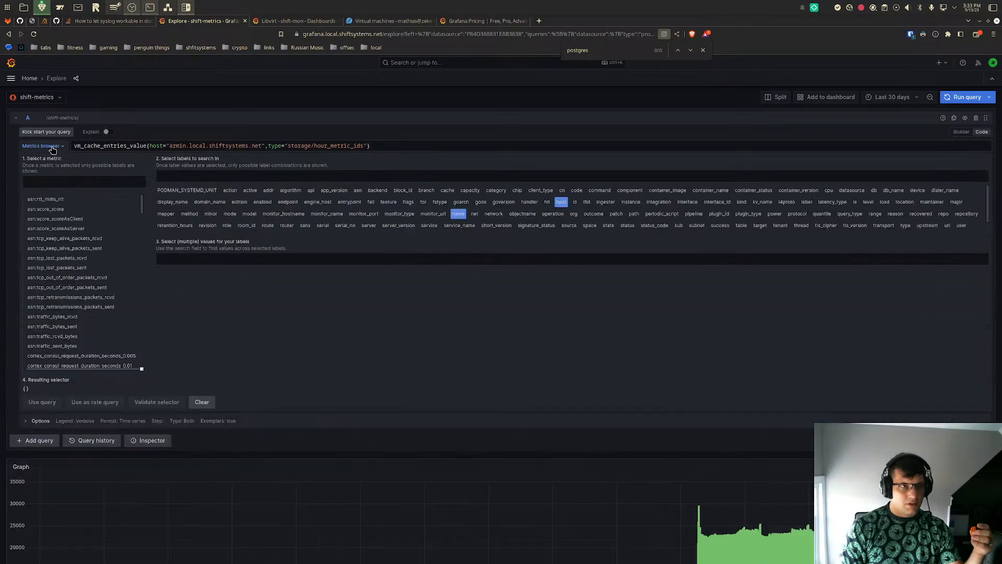
pyautogui.click(77, 182)
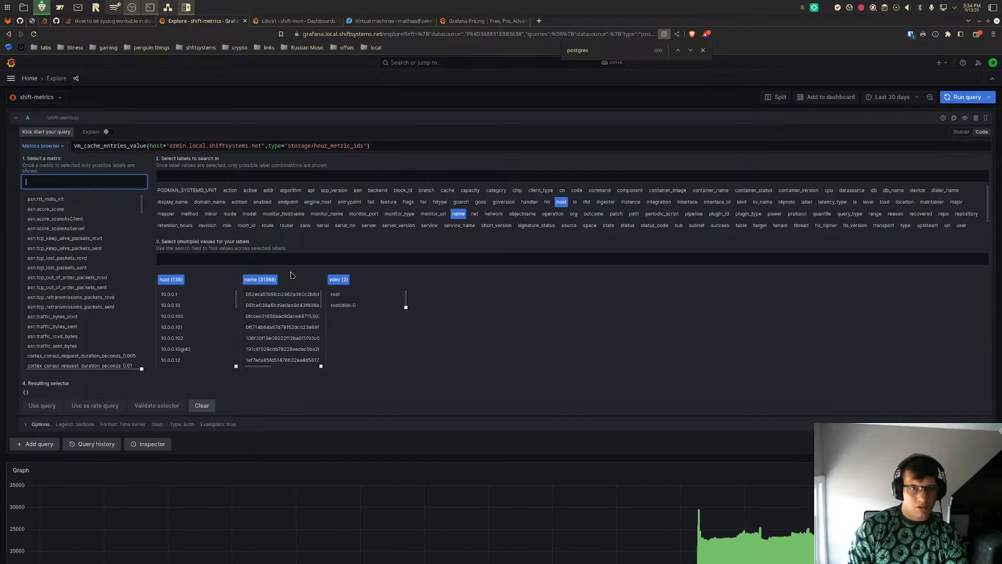
pyautogui.click(442, 178)
pyautogui.write('db')
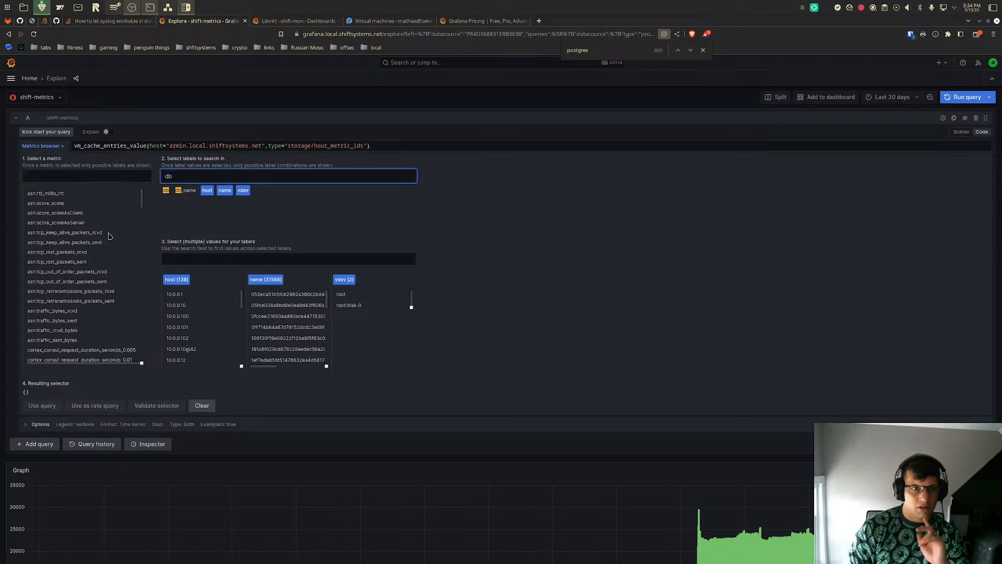
pyautogui.click(165, 190)
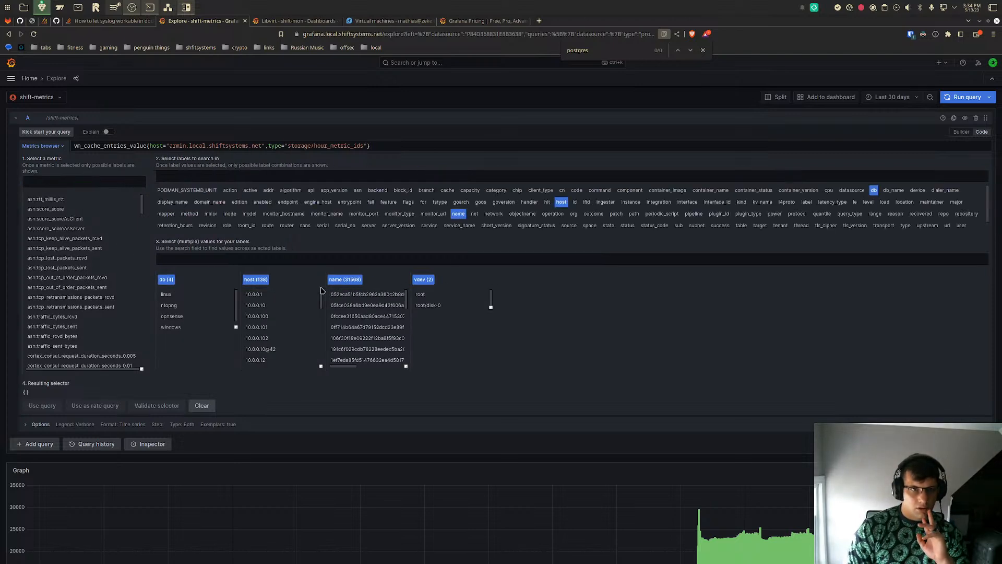
# - Remove the host and name labels, choose the db value ntopng and run the query {db="ntopng"}
pyautogui.click(257, 279)
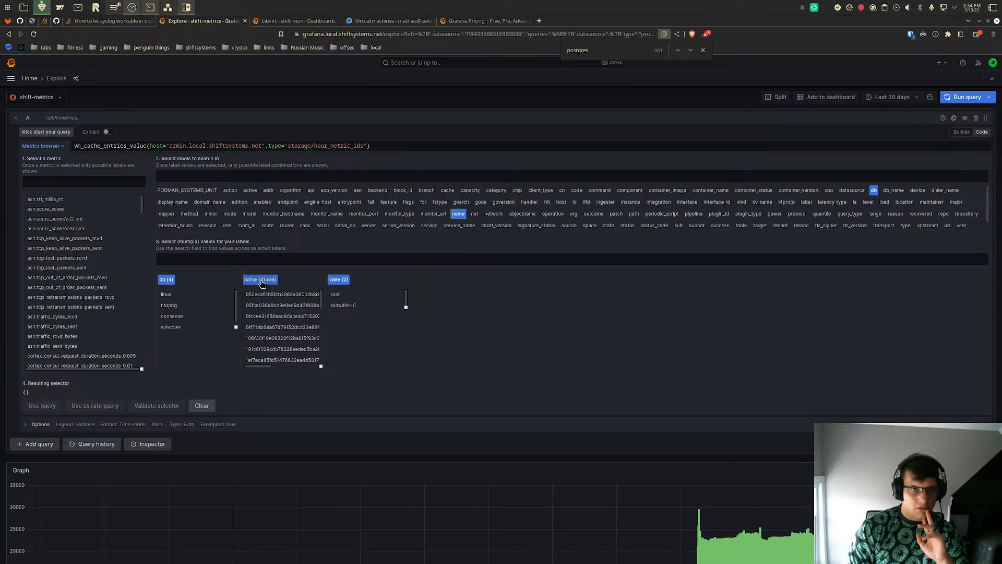
pyautogui.click(261, 279)
pyautogui.click(261, 280)
pyautogui.click(163, 304)
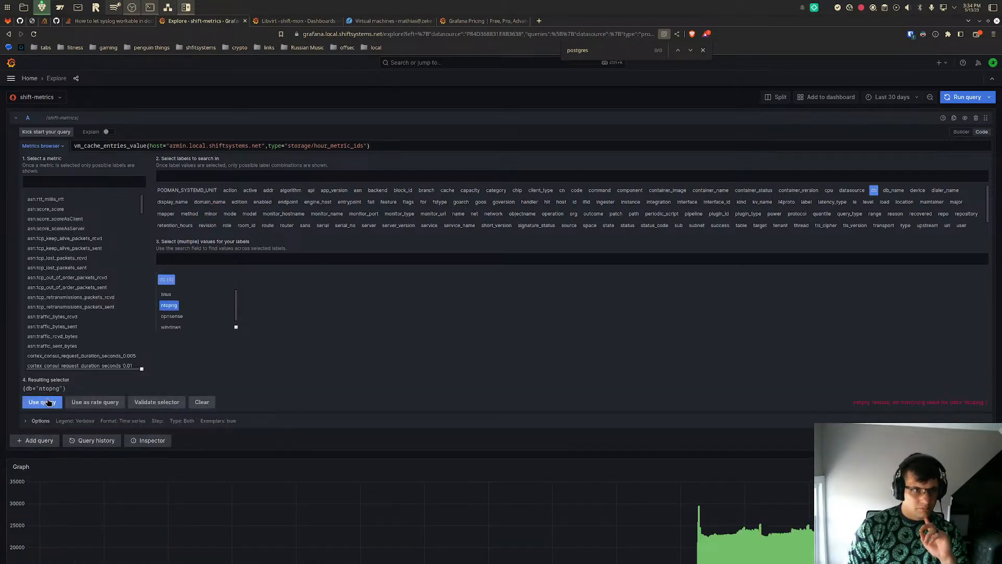
pyautogui.click(38, 403)
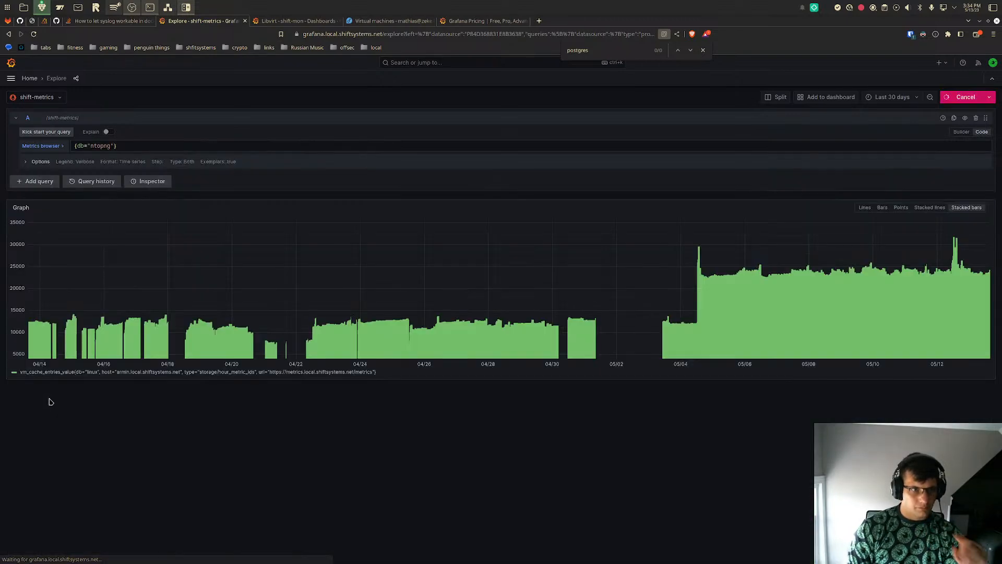
pyautogui.click(53, 146)
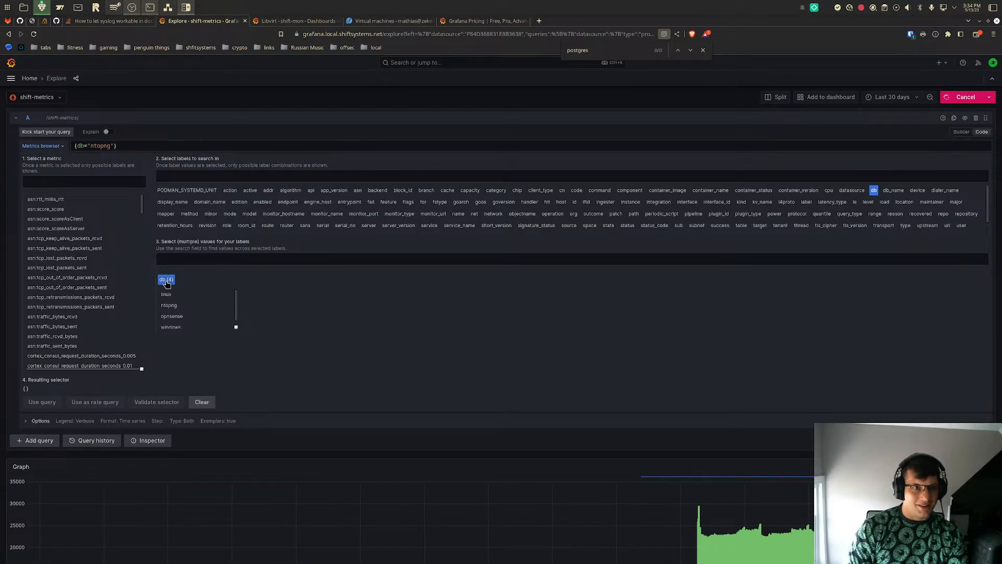
pyautogui.click(169, 305)
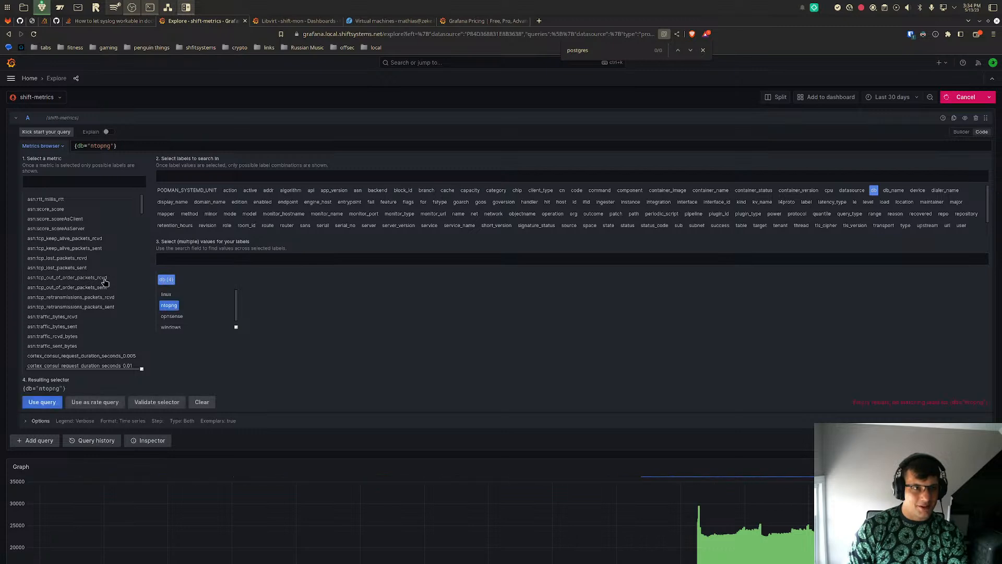
pyautogui.scroll(-10, 104, 281)
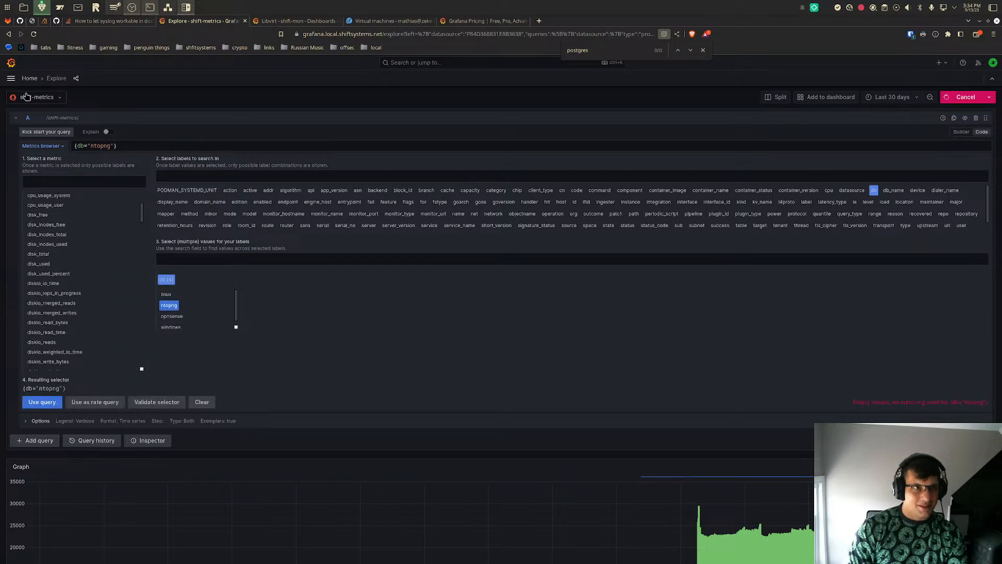
# - Reload the Explore page, select the db value ntopng again in the metrics browser and cancel the running query
pyautogui.click(34, 34)
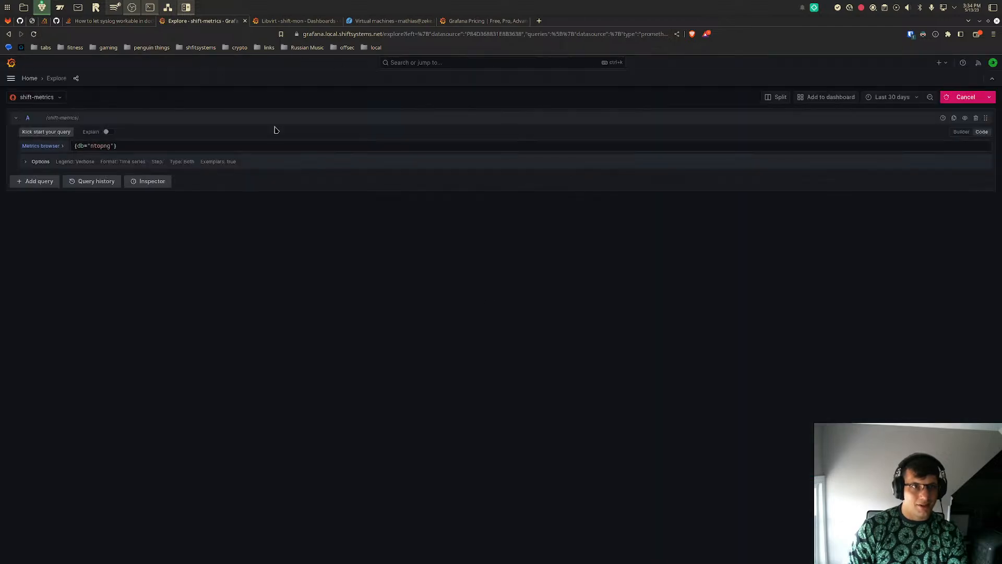
pyautogui.click(42, 146)
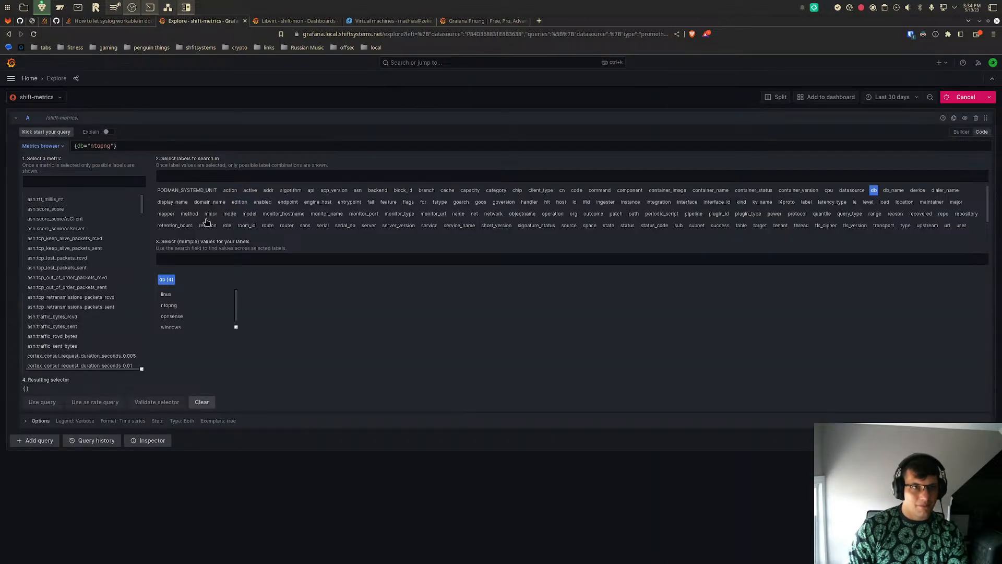
pyautogui.click(167, 306)
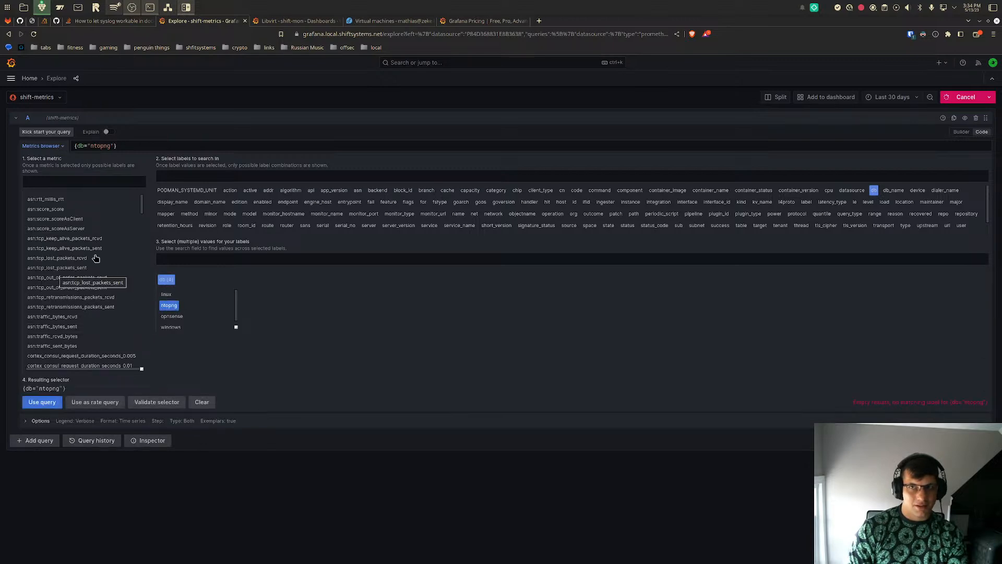
pyautogui.click(962, 100)
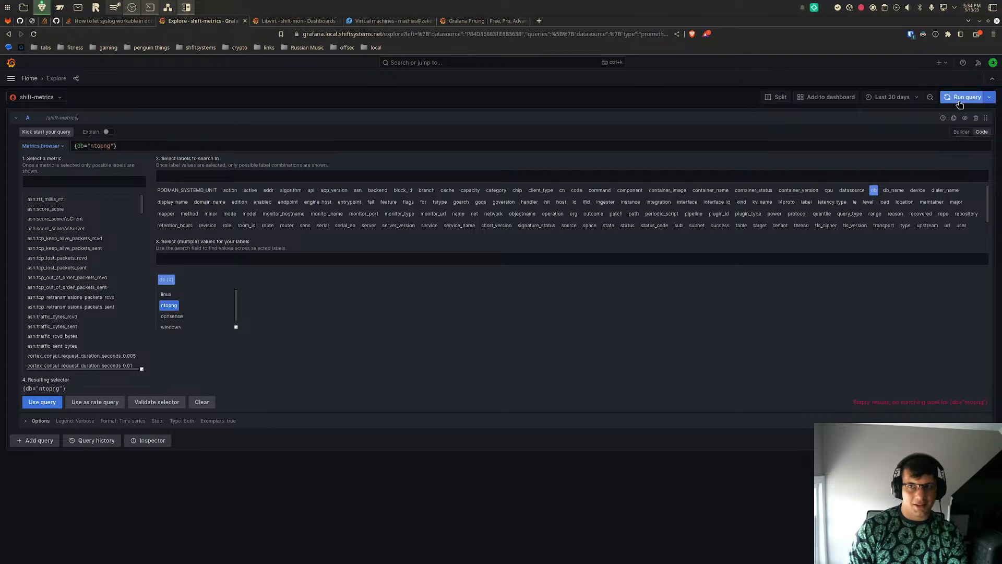
# - Add the metric asn:traffic_sent_bytes to the ntopng selector and run it as the query
pyautogui.scroll(-3, 87, 281)
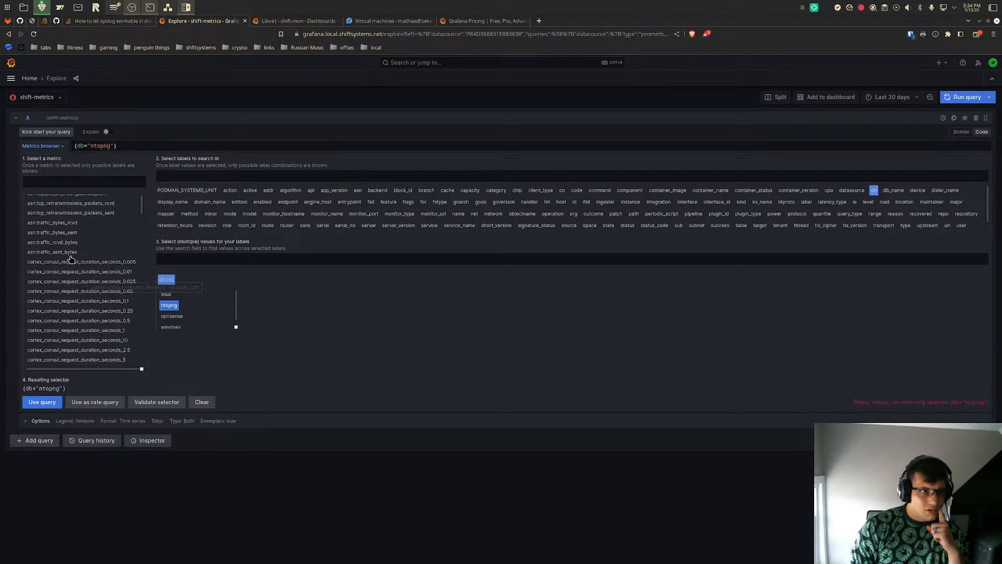
pyautogui.click(52, 251)
pyautogui.click(38, 398)
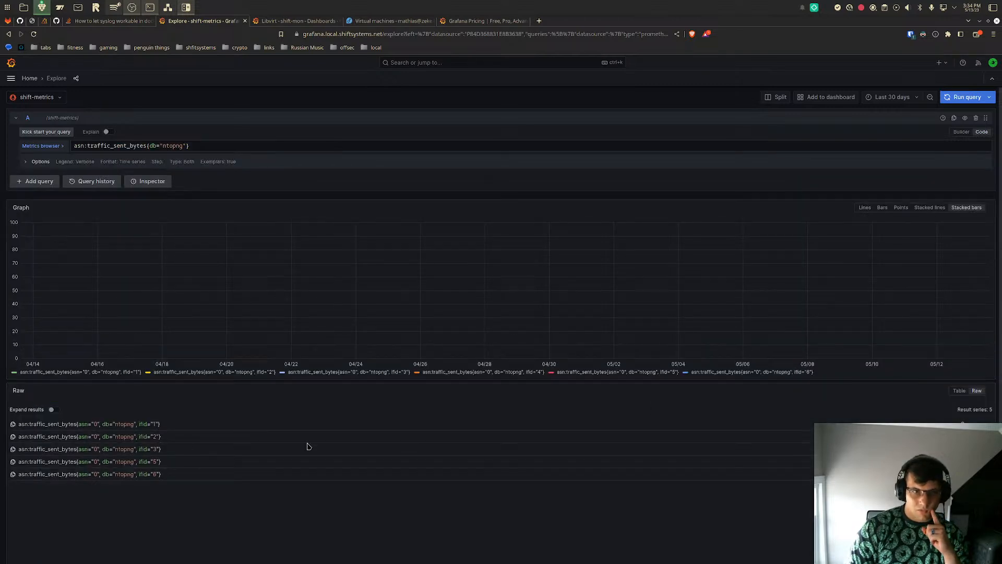
# - Replace the query with asn:tcp_lost_packets_rcvd{} from the metrics browser and run it
pyautogui.click(40, 147)
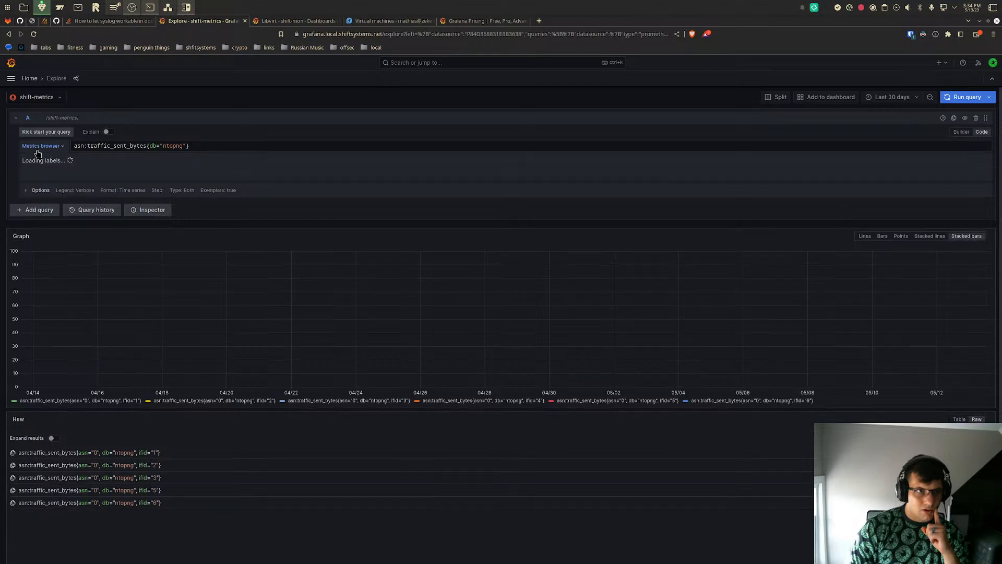
pyautogui.click(50, 259)
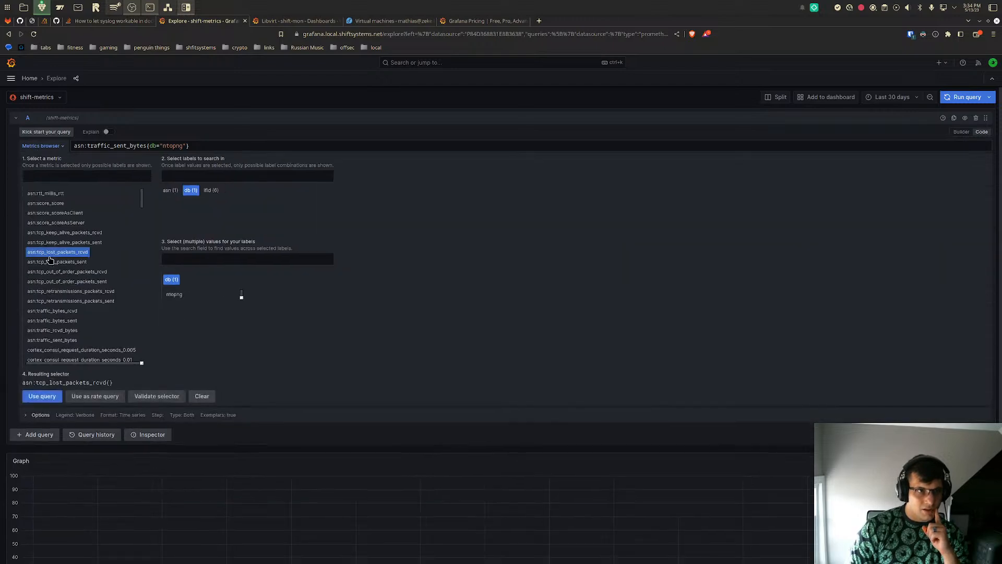
pyautogui.click(44, 396)
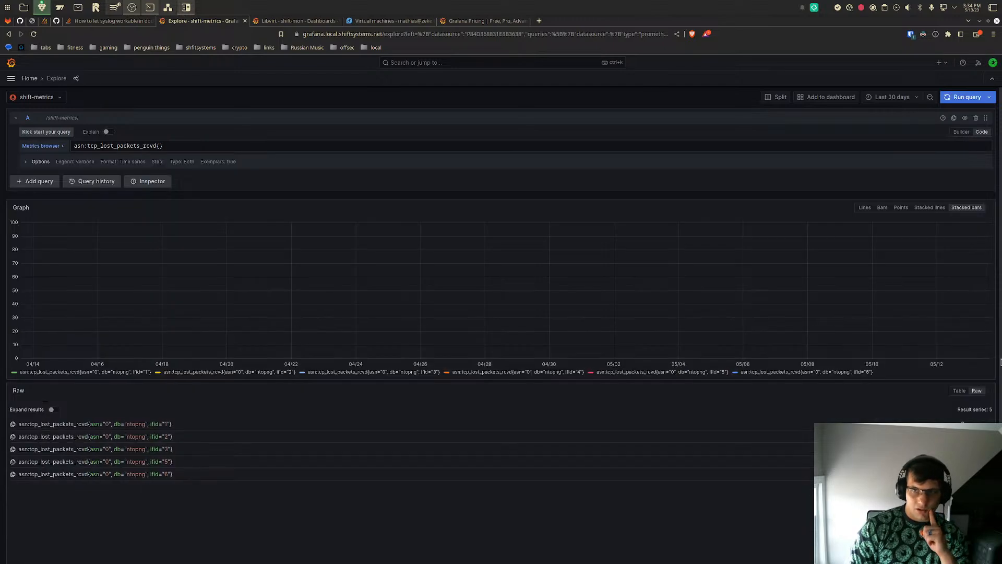
# - Inspect the lost-packets graph, shortening its time range to the last 1 hour and finally to the last 5 minutes
pyautogui.moveTo(940, 351)
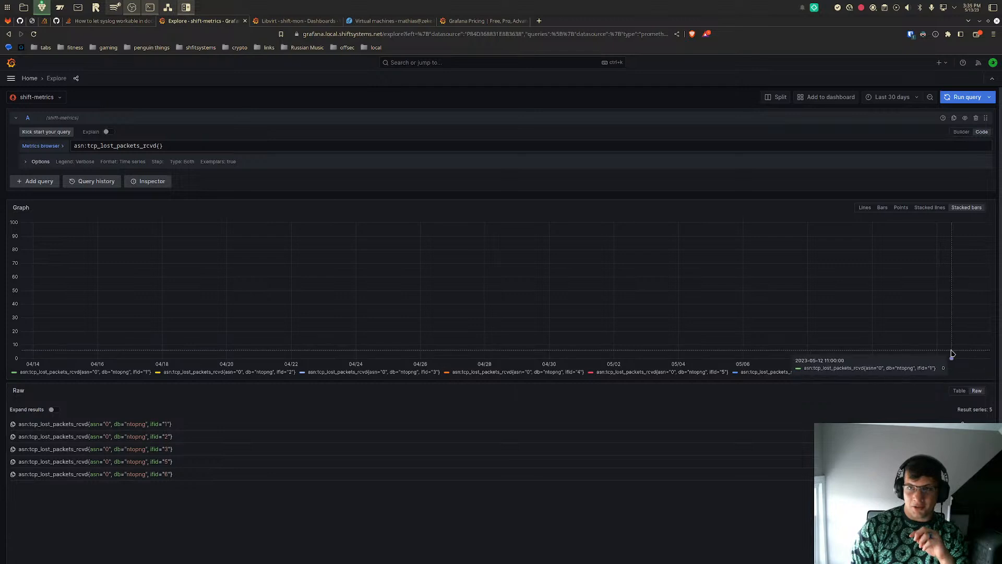
pyautogui.click(891, 98)
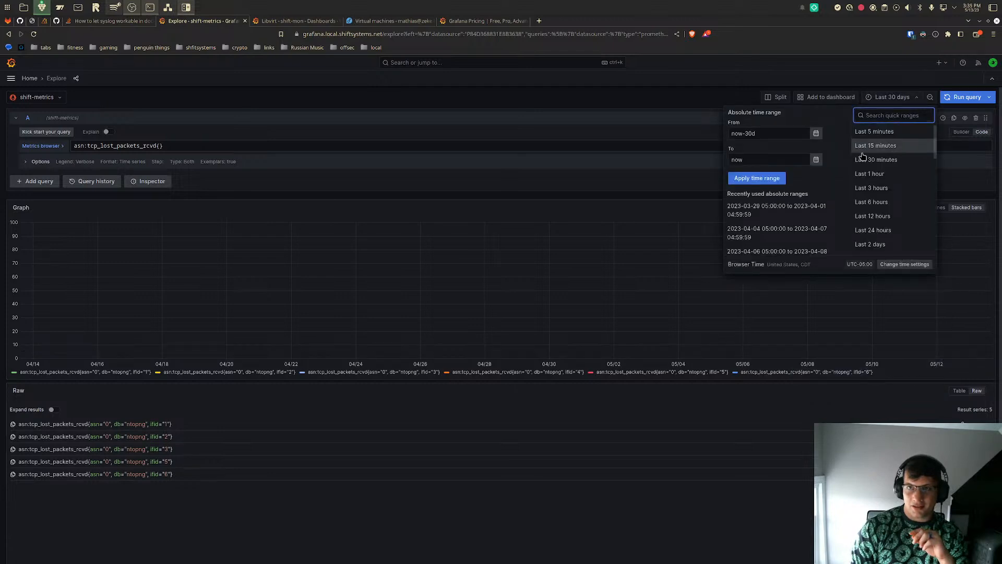
pyautogui.click(870, 174)
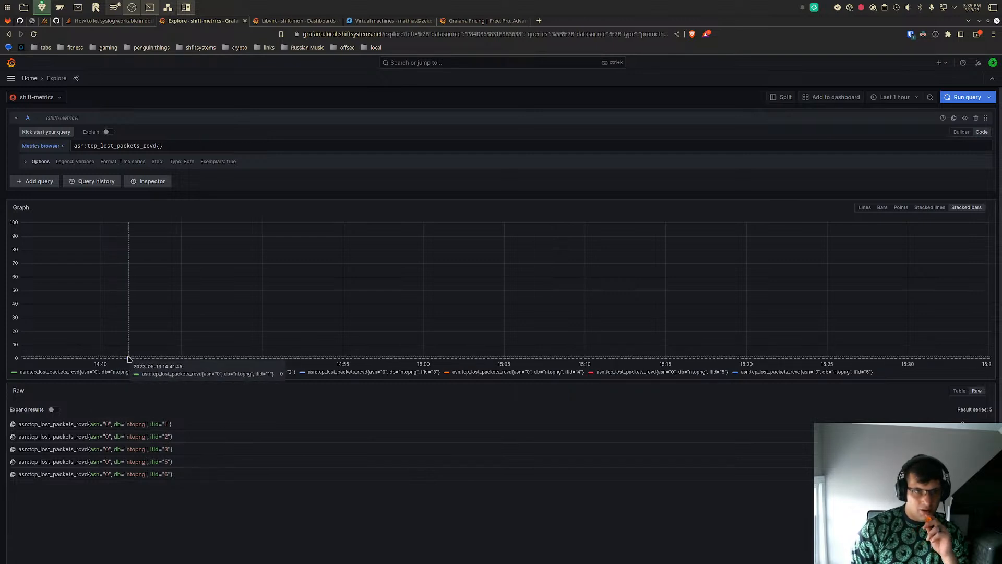
pyautogui.click(893, 97)
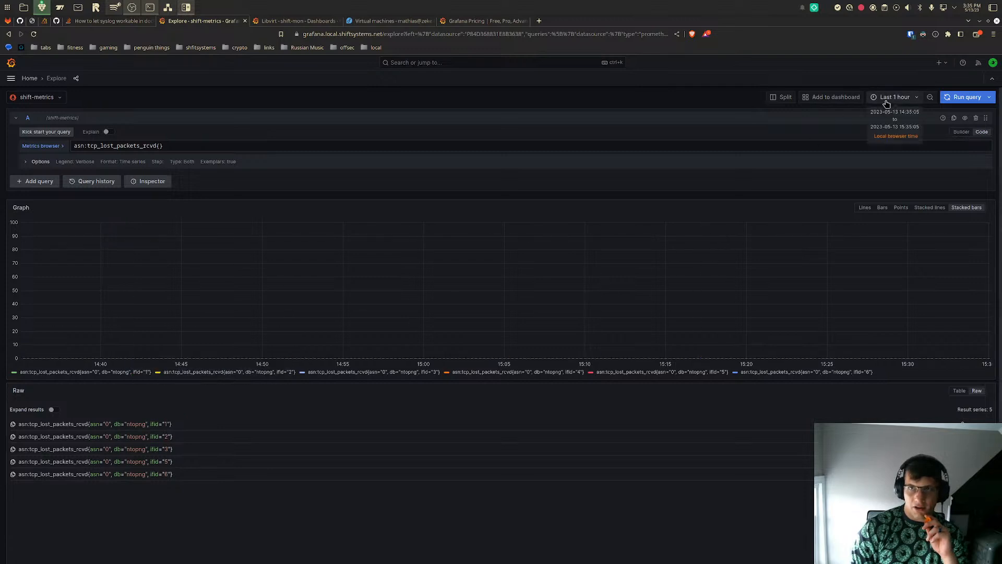
pyautogui.click(887, 133)
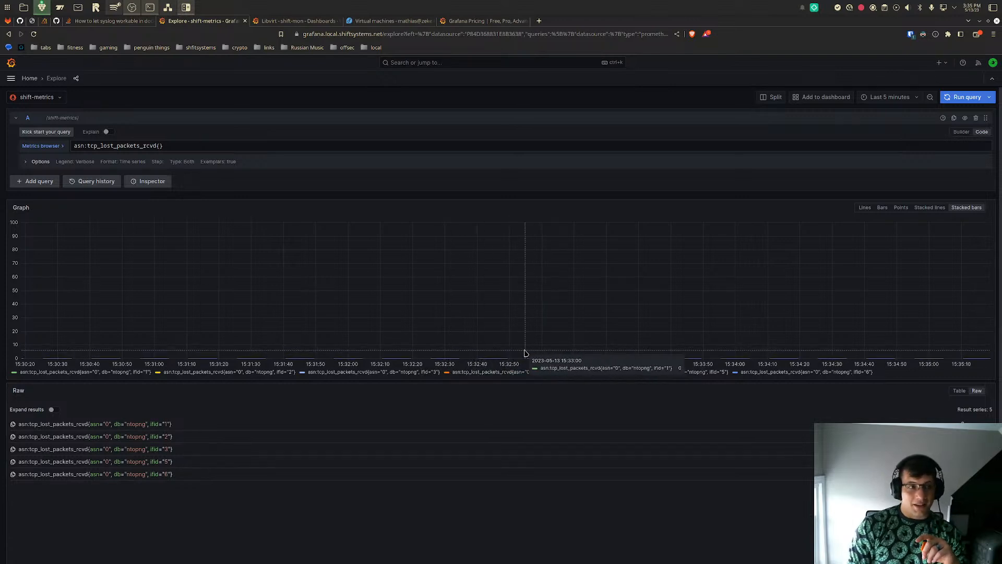
# - Compare the Grafana pricing estimate, the Libvirt dashboard and the asn:tcp_lost_packets_rcvd query, finishing on the Explore tab
pyautogui.click(483, 17)
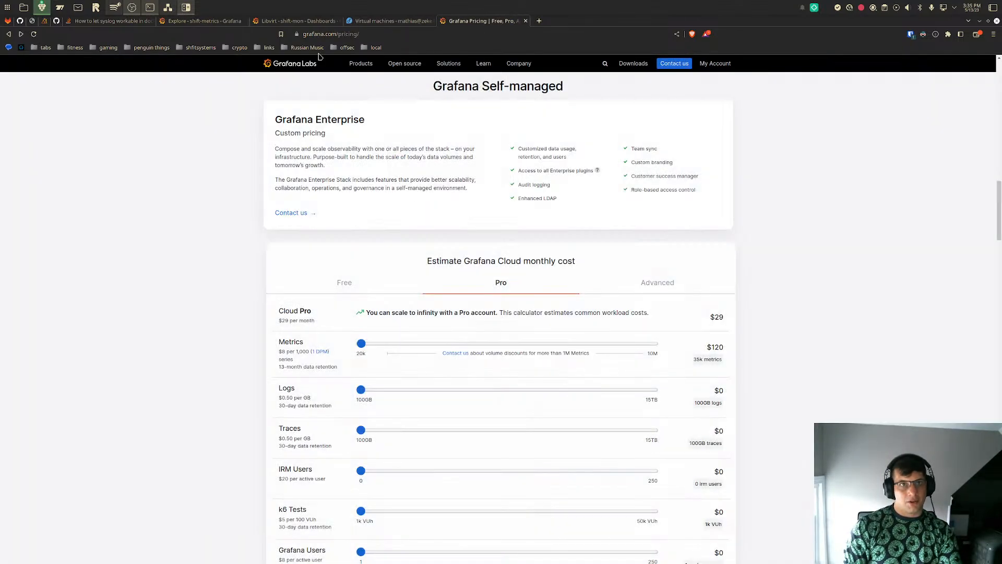
pyautogui.click(198, 20)
pyautogui.click(296, 21)
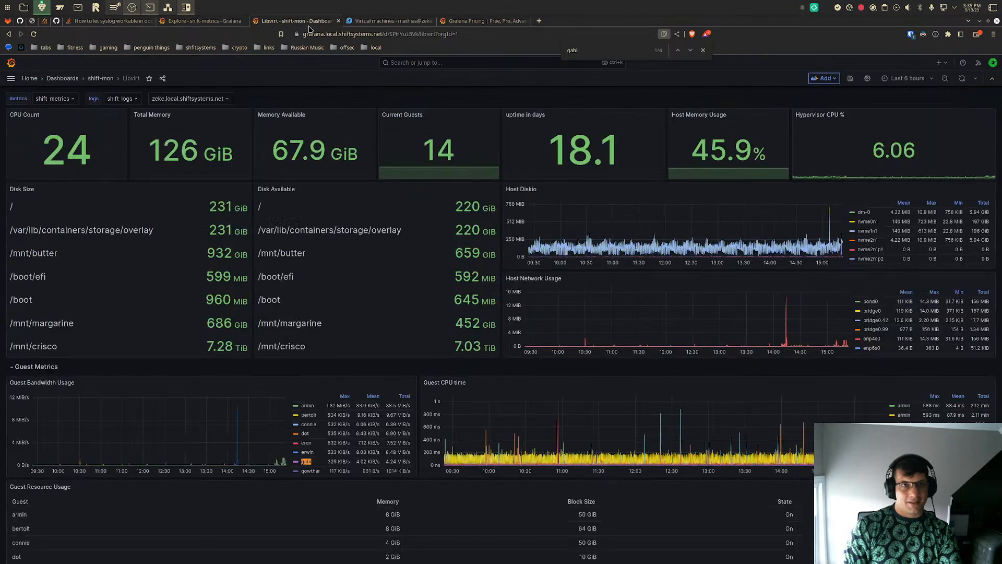
pyautogui.click(180, 22)
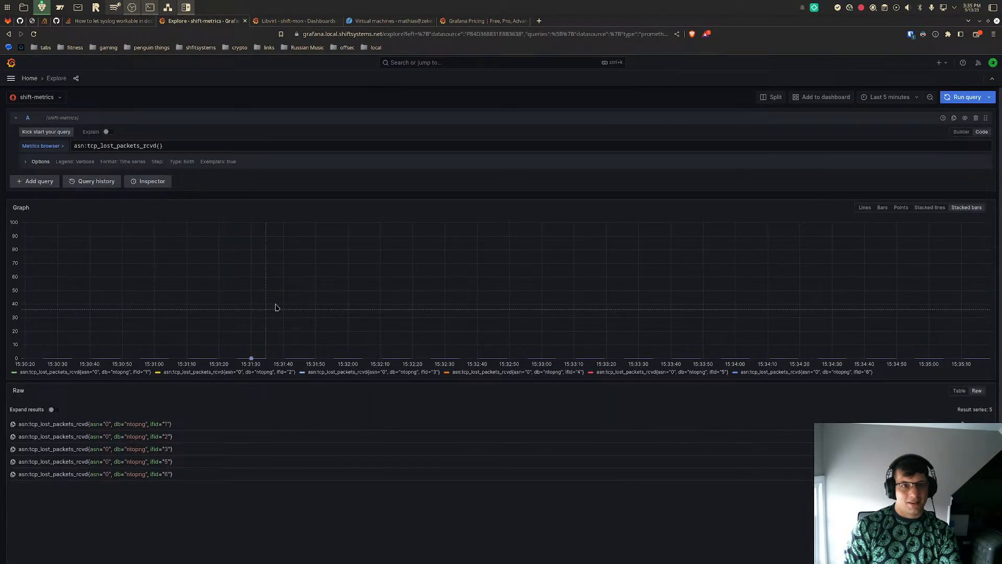
pyautogui.click(483, 21)
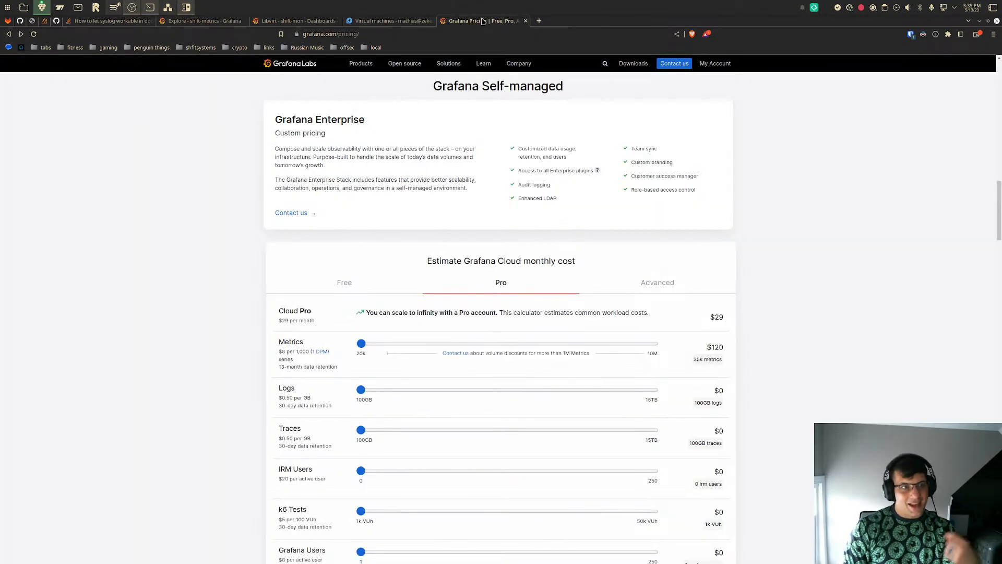
pyautogui.click(305, 24)
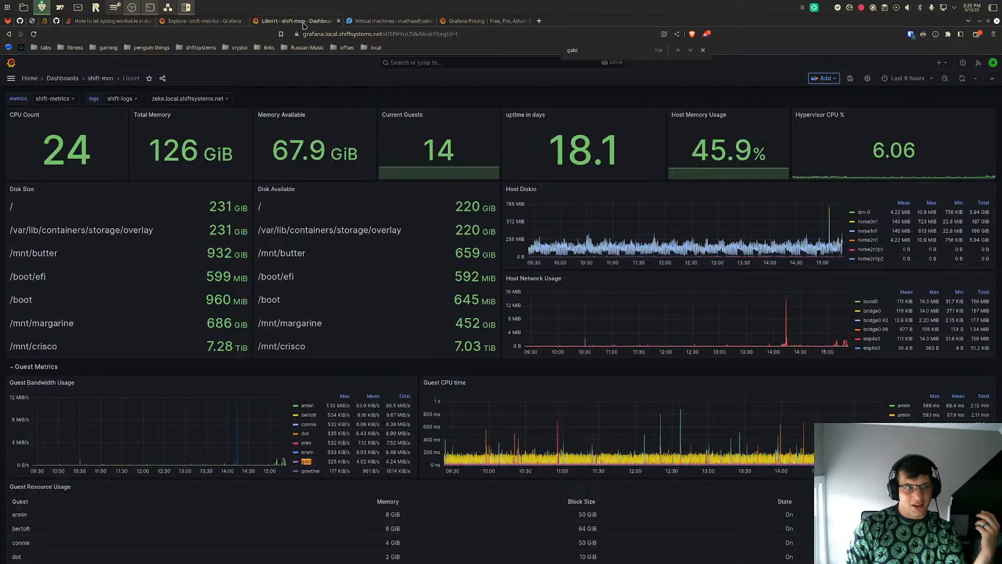
pyautogui.click(212, 23)
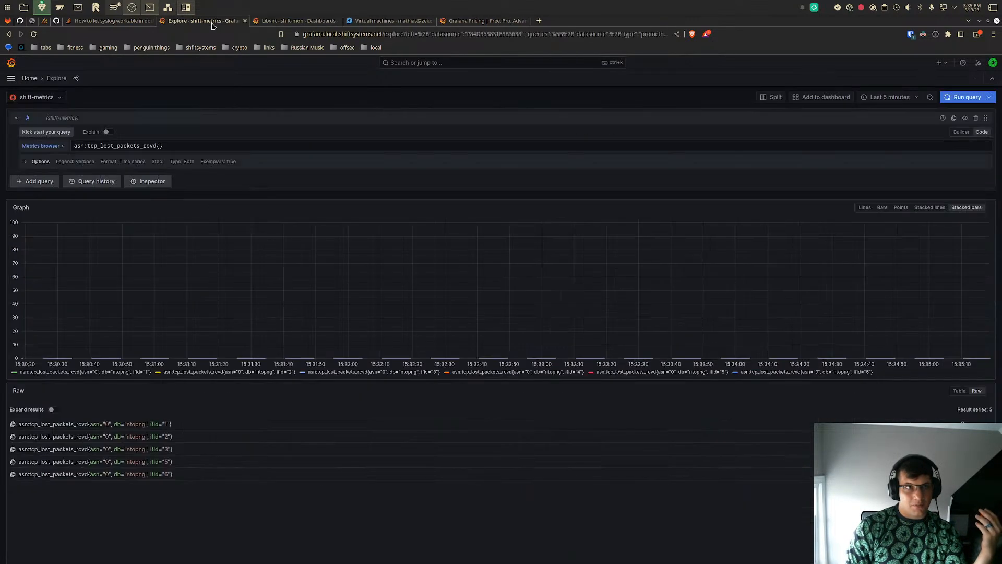
pyautogui.click(308, 21)
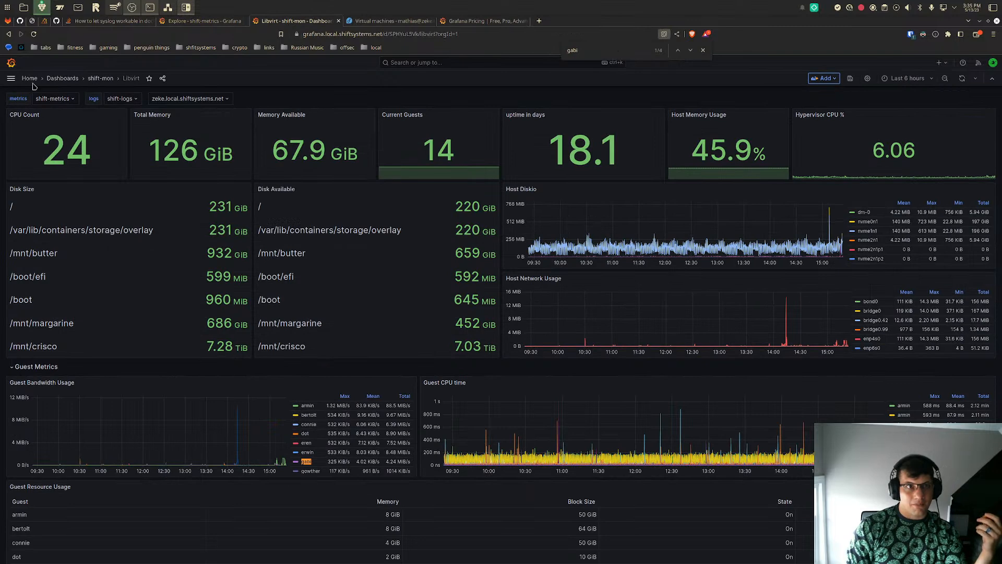
pyautogui.click(205, 21)
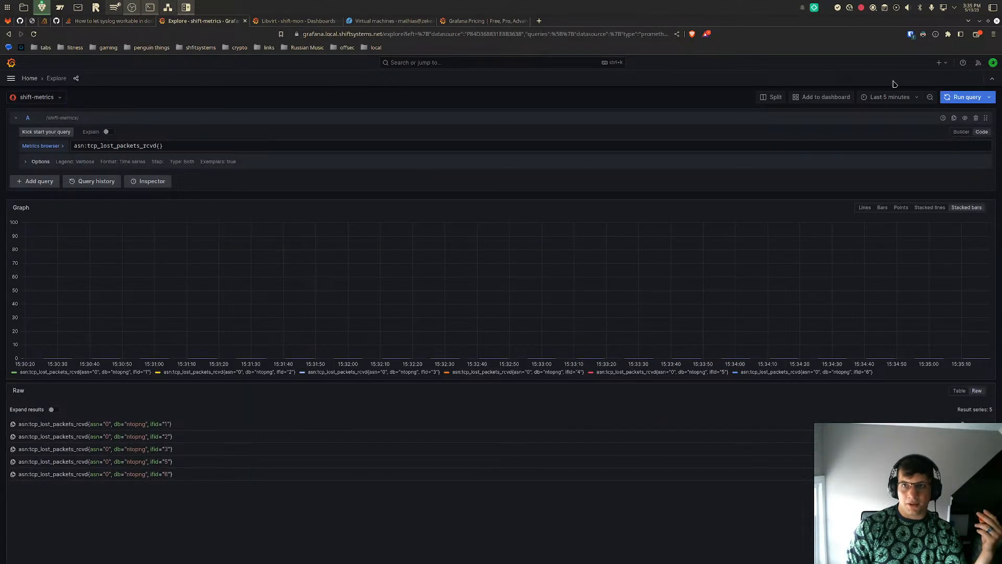
# - Split the Explore view and search the second pane's metrics browser for active_s
pyautogui.click(773, 97)
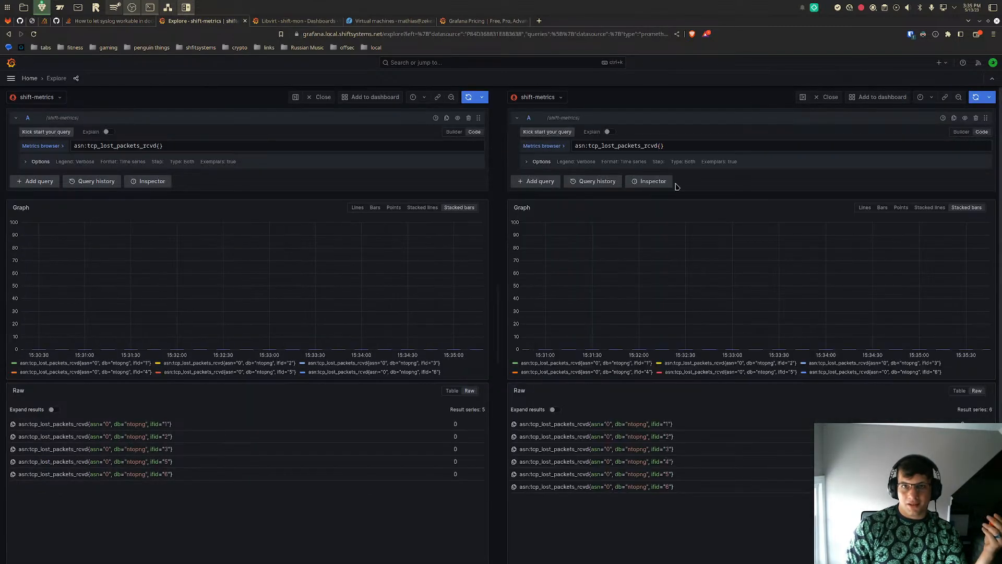
pyautogui.click(553, 146)
pyautogui.click(598, 176)
pyautogui.write('active_ser')
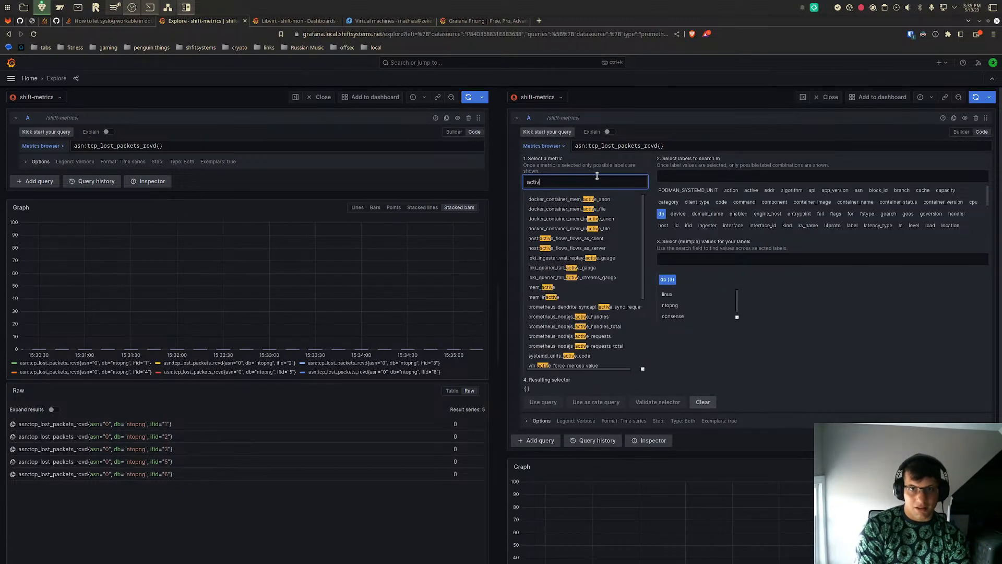
pyautogui.press('BackSpace')
pyautogui.press('BackSpace')
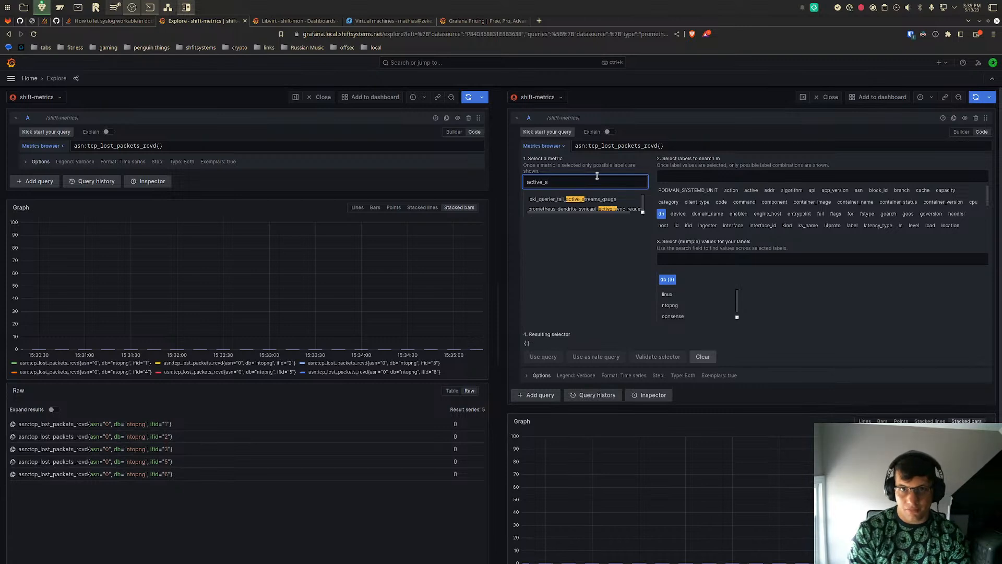
# - Look through the vm_ metrics in the second pane's metrics browser and narrow the search to vm_con
pyautogui.hotkey('ctrl', 'a')
pyautogui.write('vm_')
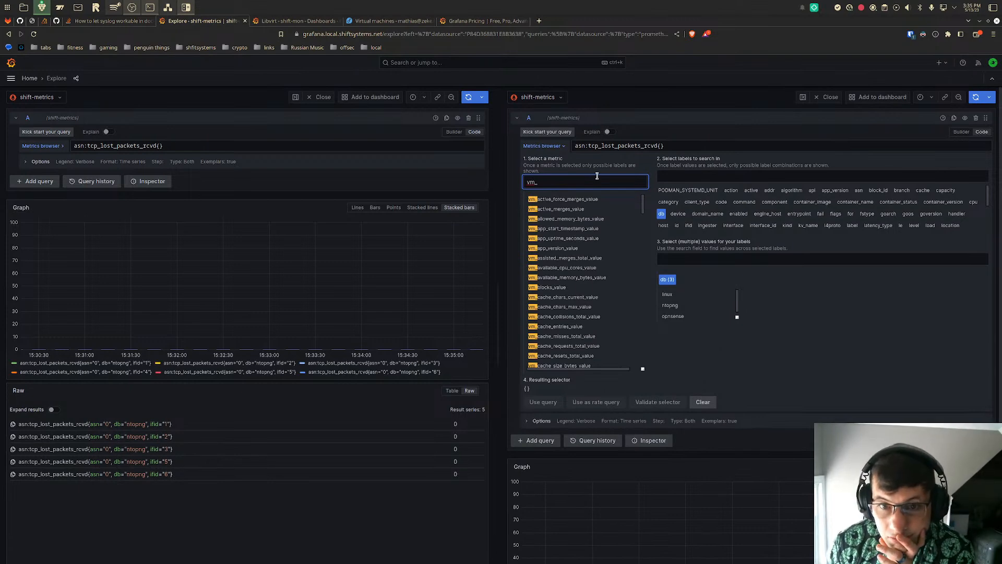
pyautogui.scroll(-2, 597, 176)
pyautogui.scroll(-4, 606, 203)
pyautogui.scroll(-1, 610, 209)
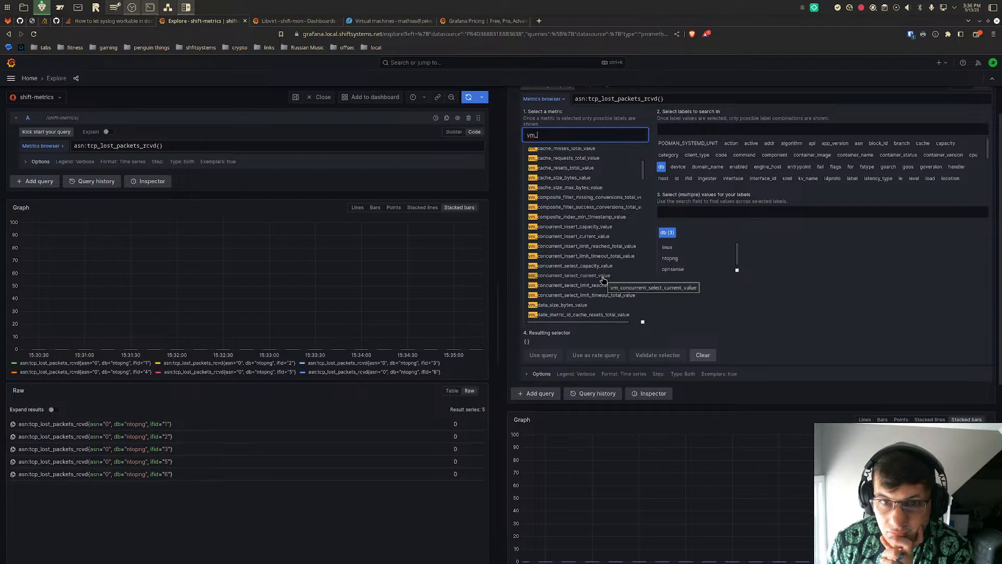
pyautogui.write('con')
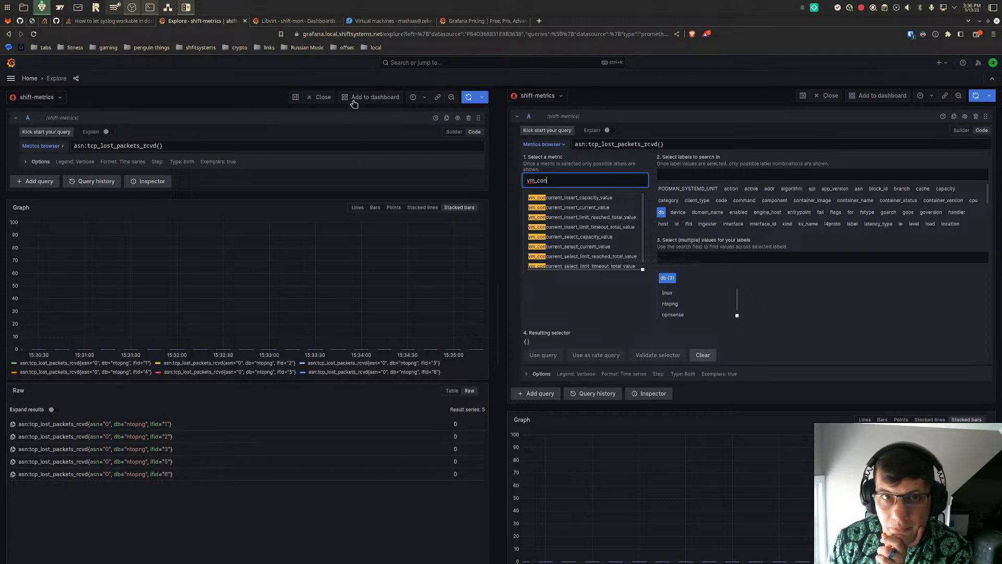
# - Open the Grafana home page in a new browser tab and go to its list of dashboards
pyautogui.rightClick(10, 66)
pyautogui.click(49, 71)
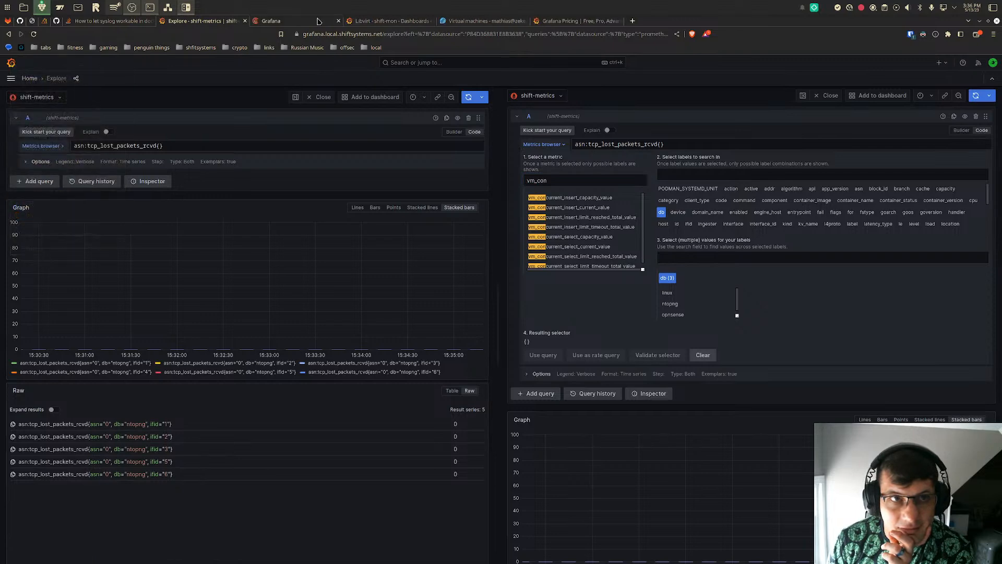
pyautogui.click(293, 21)
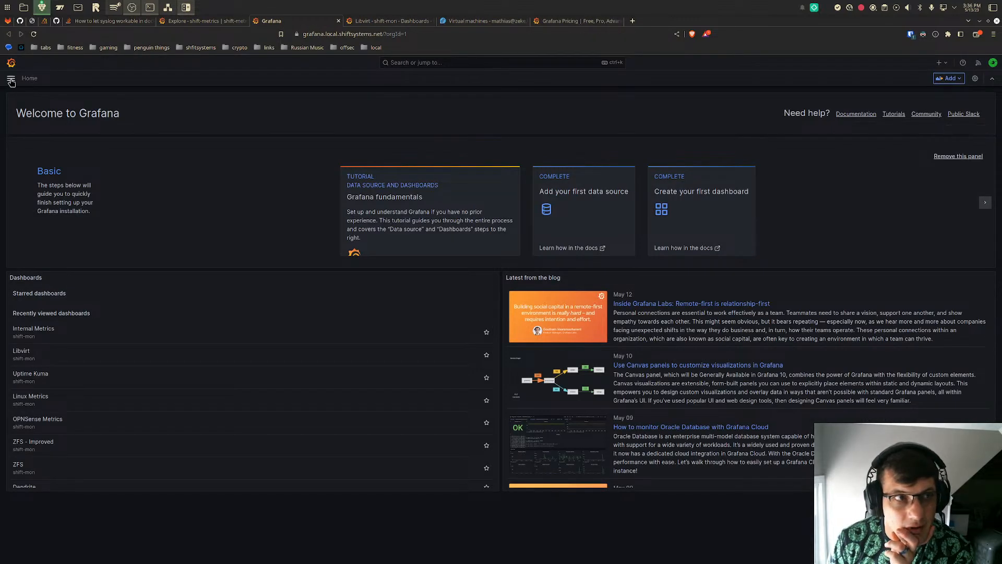
pyautogui.click(11, 77)
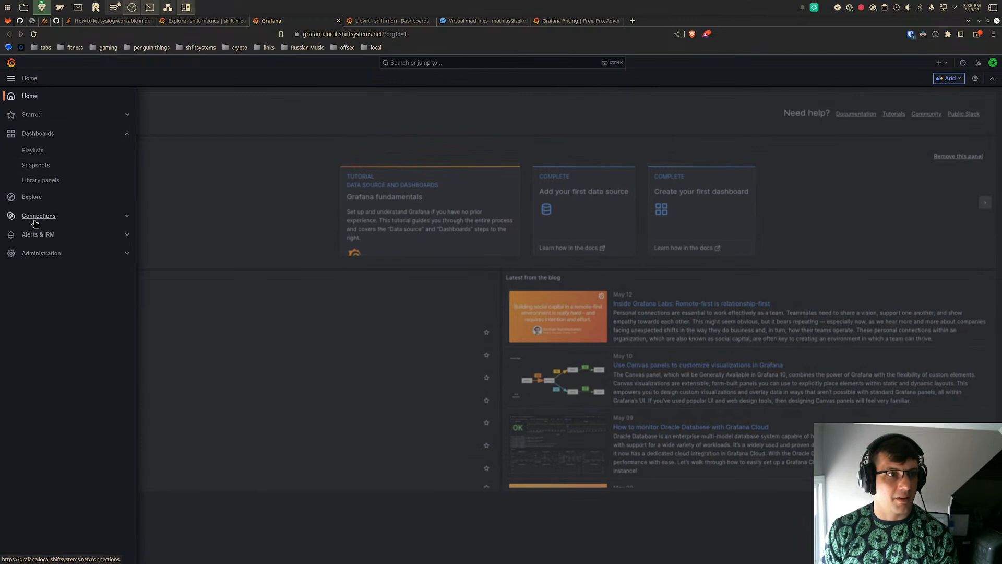
pyautogui.click(31, 199)
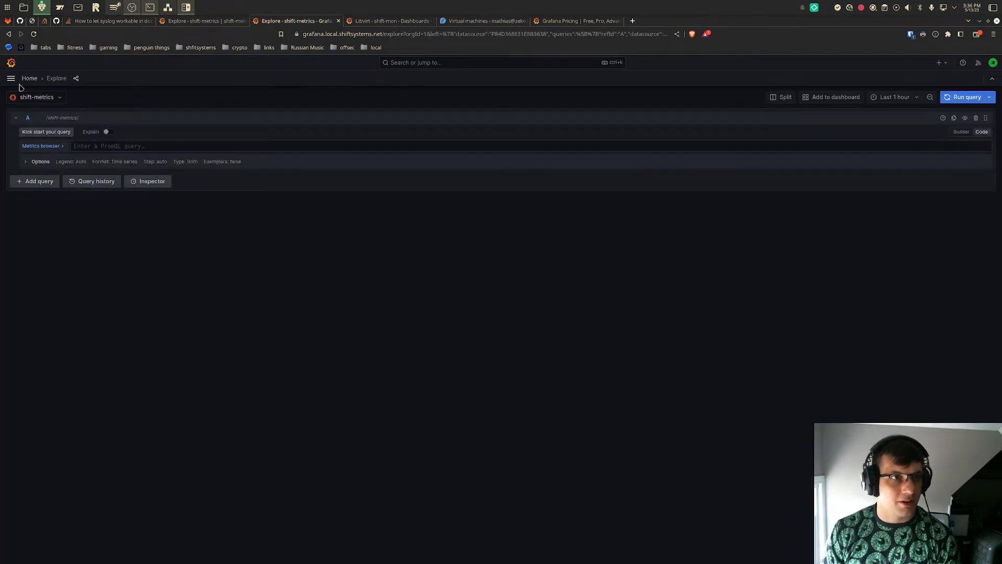
pyautogui.click(10, 79)
pyautogui.click(26, 138)
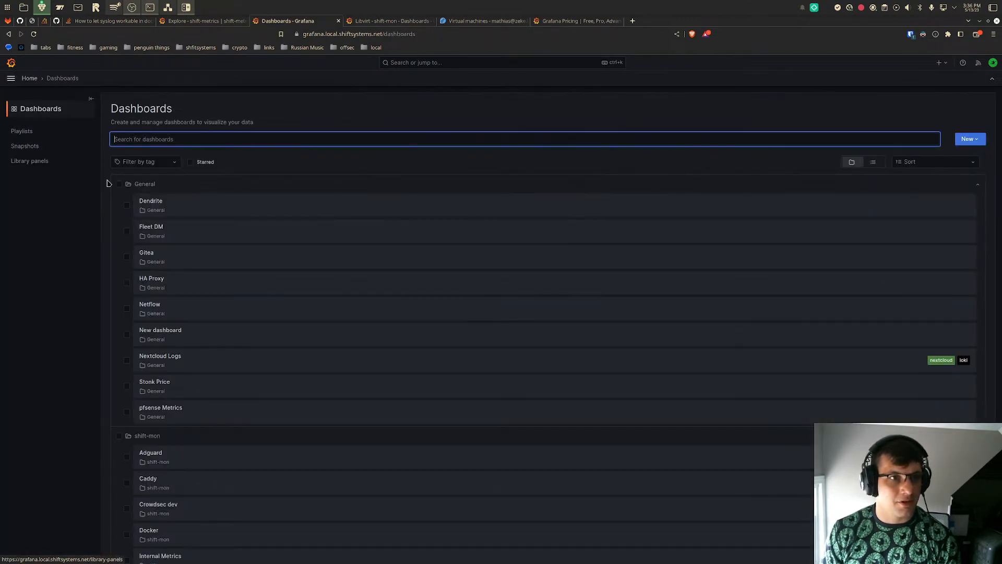
# - Search the dashboards for inter, open Internal Metrics, and open its Max Active Metrics Series panel for editing
pyautogui.write('ltne')
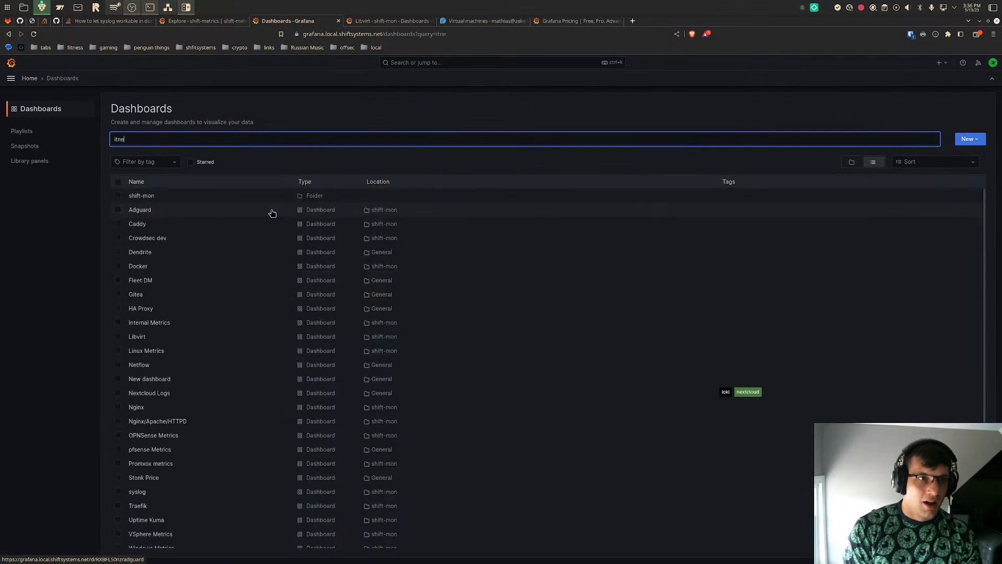
pyautogui.press('BackSpace')
pyautogui.press('BackSpace')
pyautogui.press('BackSpace')
pyautogui.write('ne')
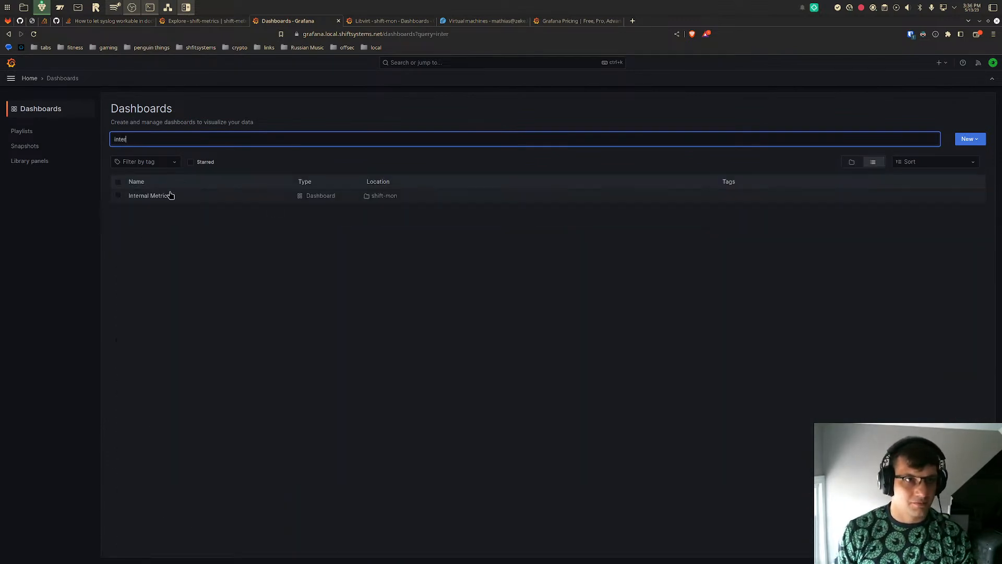
pyautogui.click(151, 195)
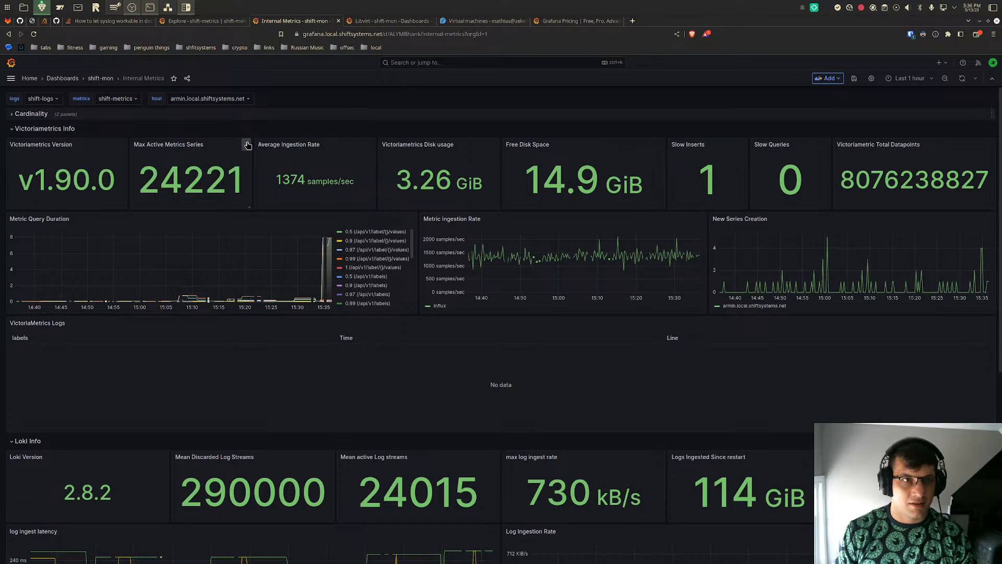
pyautogui.click(247, 145)
pyautogui.click(223, 179)
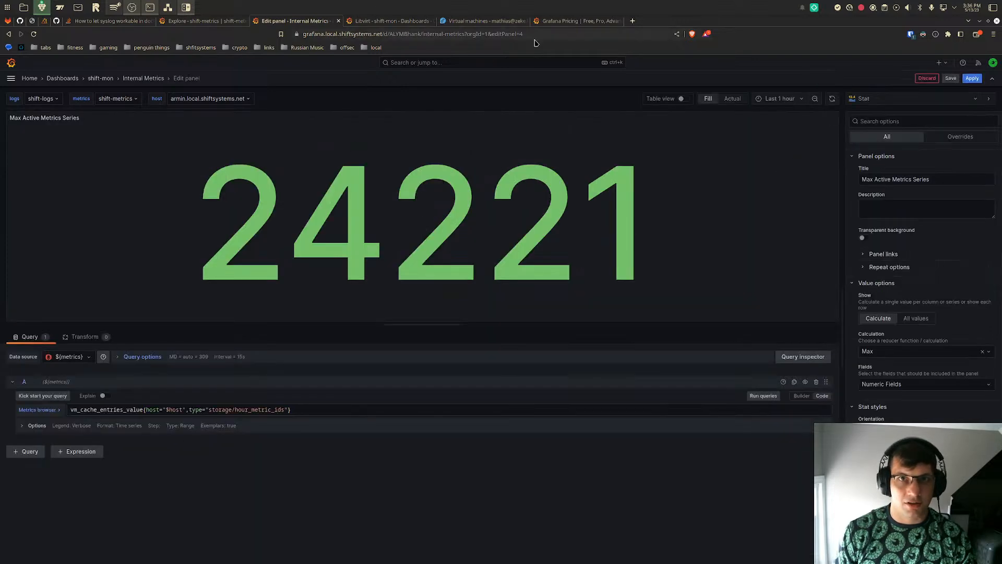
# - Return to the split Explore view and run vm_cache_entries_value{} from the metrics browser in the second pane
pyautogui.click(572, 21)
pyautogui.click(399, 22)
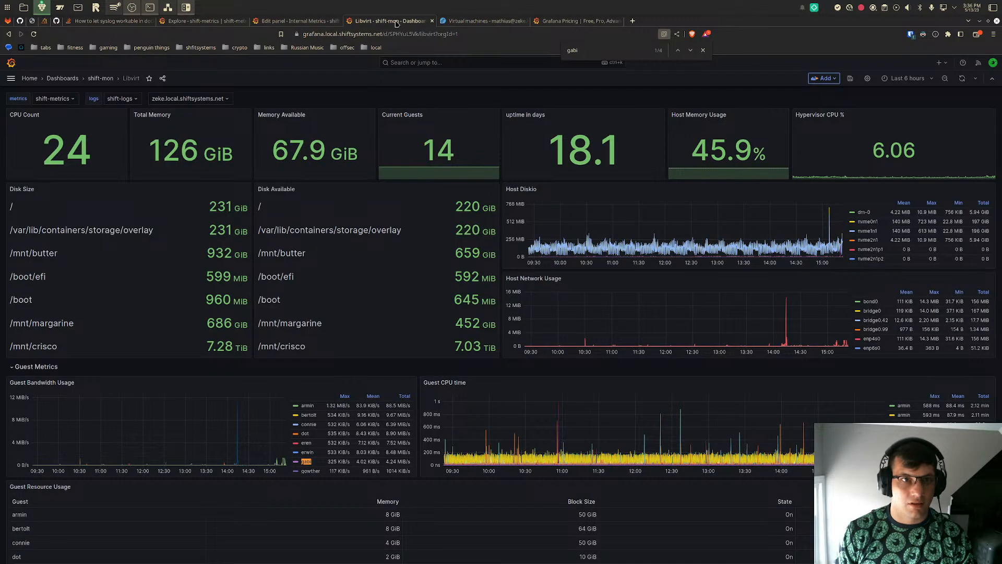
pyautogui.click(267, 21)
pyautogui.click(176, 22)
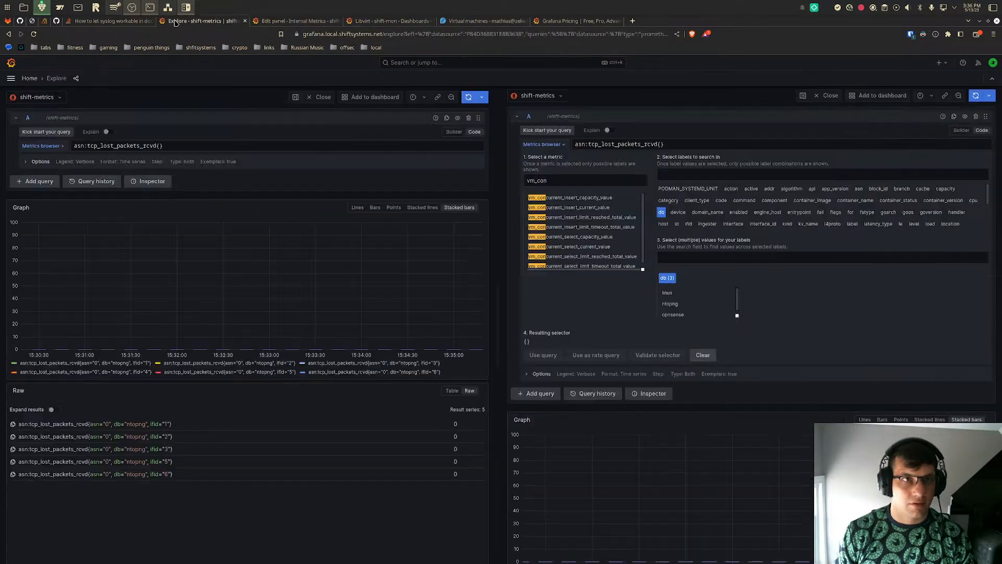
pyautogui.moveTo(669, 144); pyautogui.dragTo(575, 145)
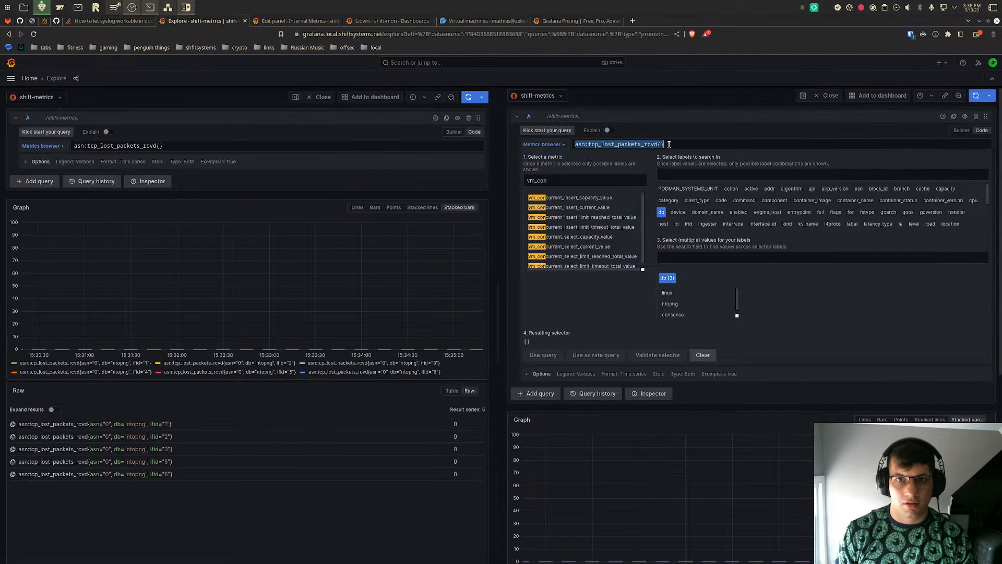
pyautogui.click(558, 178)
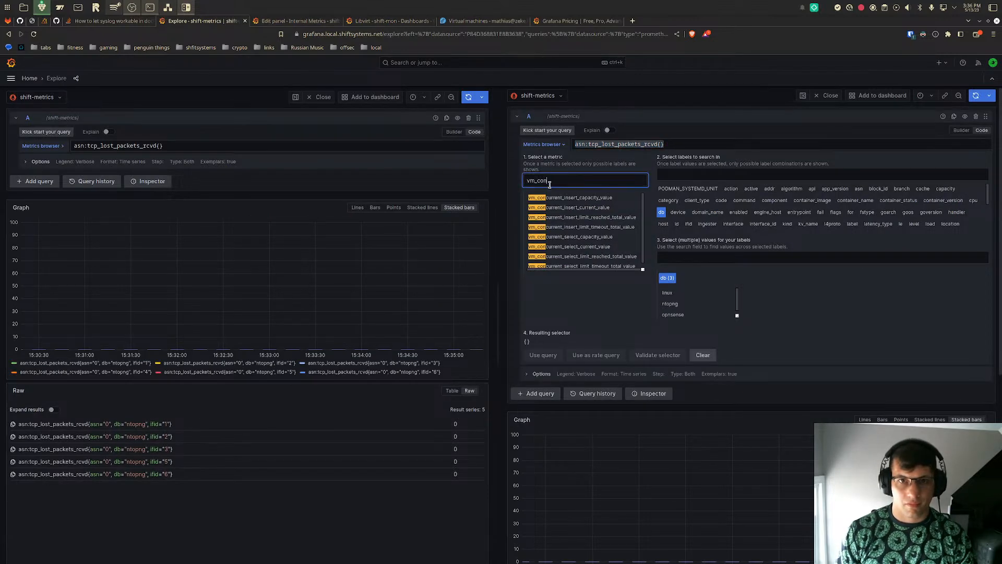
pyautogui.press('BackSpace')
pyautogui.press('BackSpace')
pyautogui.write('h')
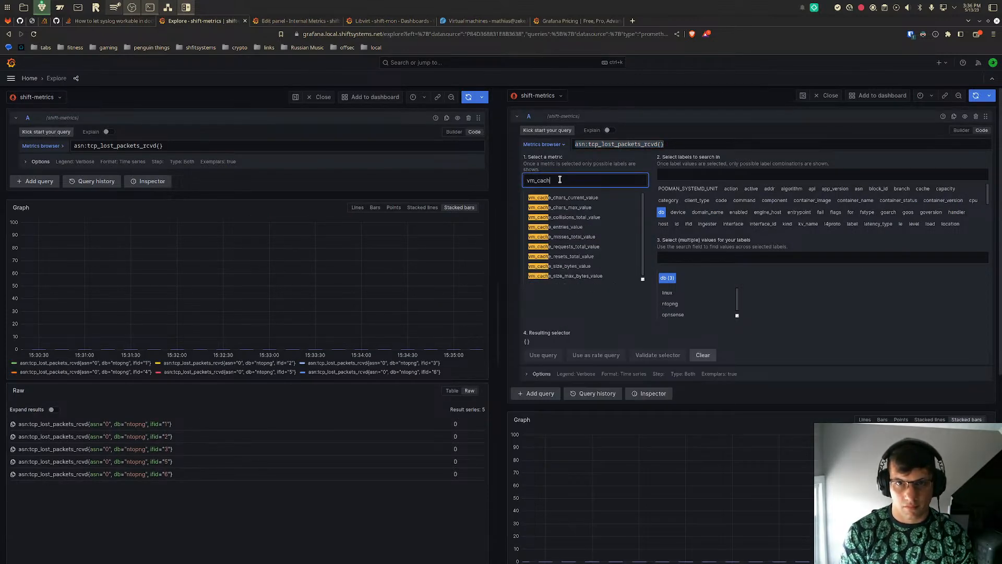
pyautogui.write('e_ent')
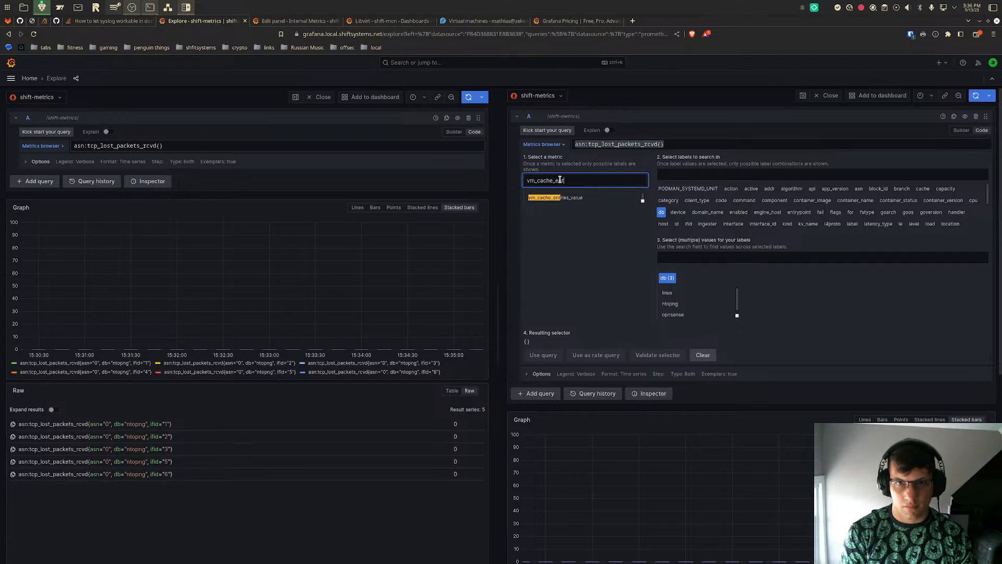
pyautogui.click(558, 197)
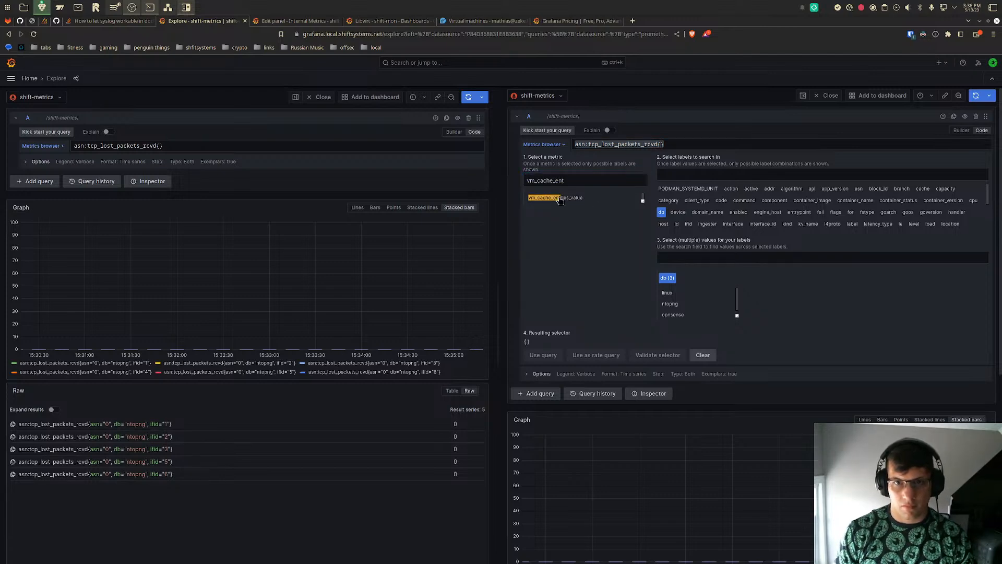
pyautogui.click(542, 395)
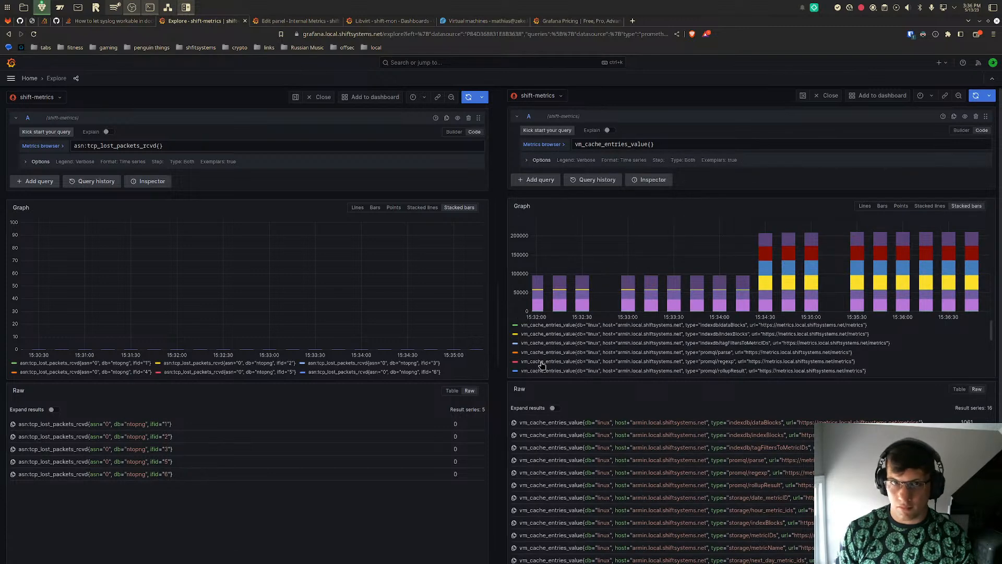
# - Copy the Max Active Metrics Series panel's query into the second Explore pane, replacing vm_cache_entries_value{}, and run it
pyautogui.click(292, 19)
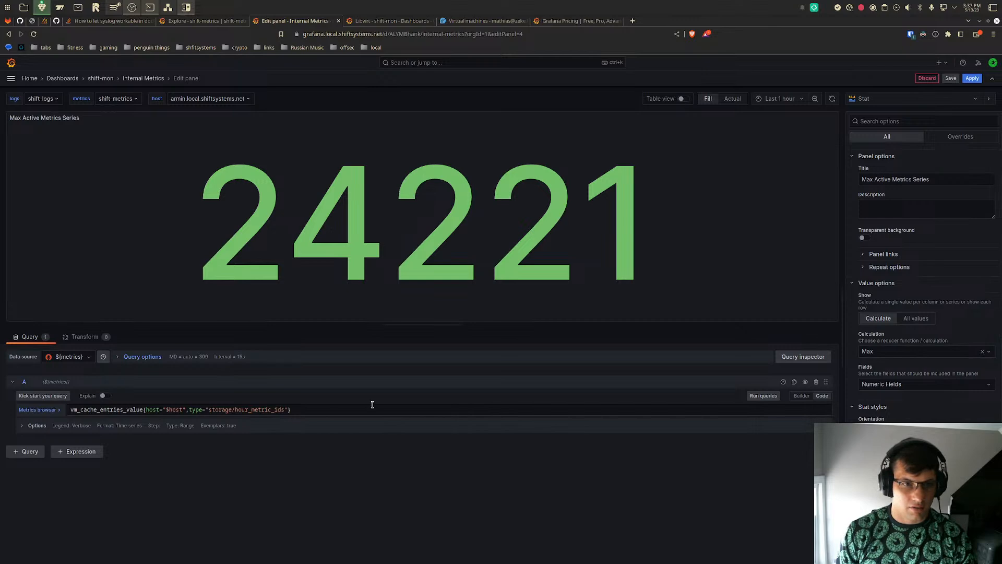
pyautogui.hotkey('ctrl', 'a')
pyautogui.hotkey('ctrl', 'c')
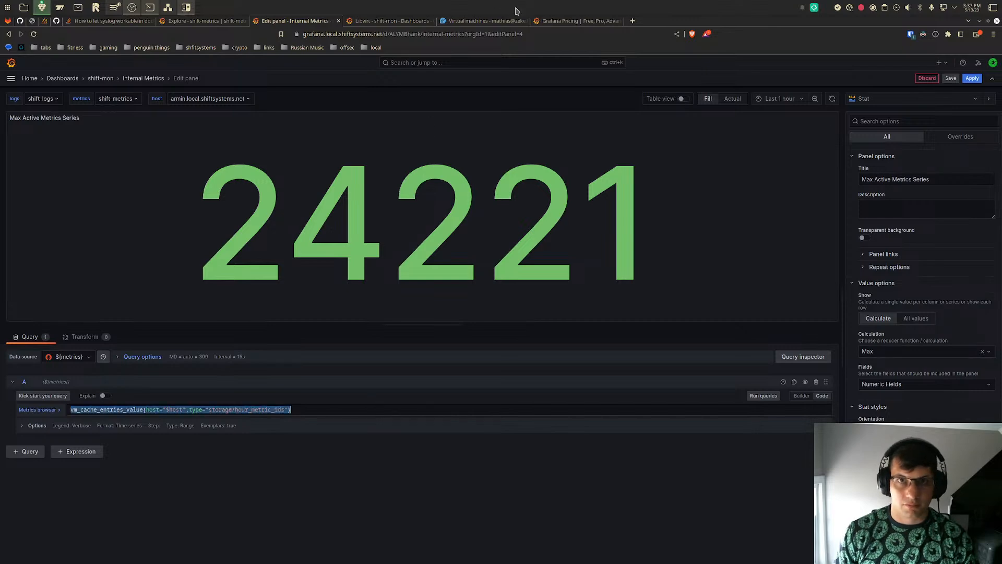
pyautogui.click(390, 21)
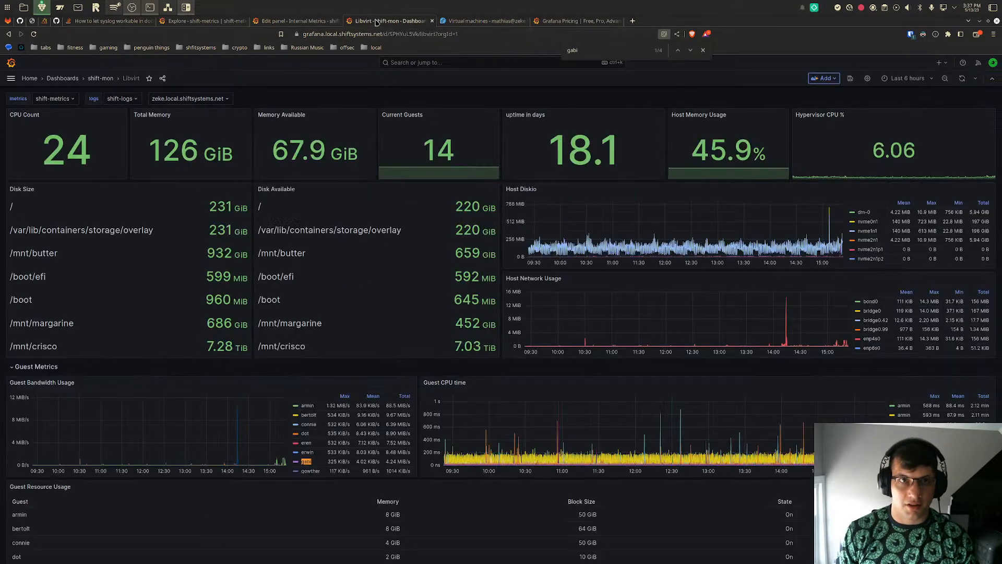
pyautogui.click(199, 21)
pyautogui.hotkey('ctrl', 'a')
pyautogui.hotkey('ctrl', 'v')
pyautogui.click(973, 97)
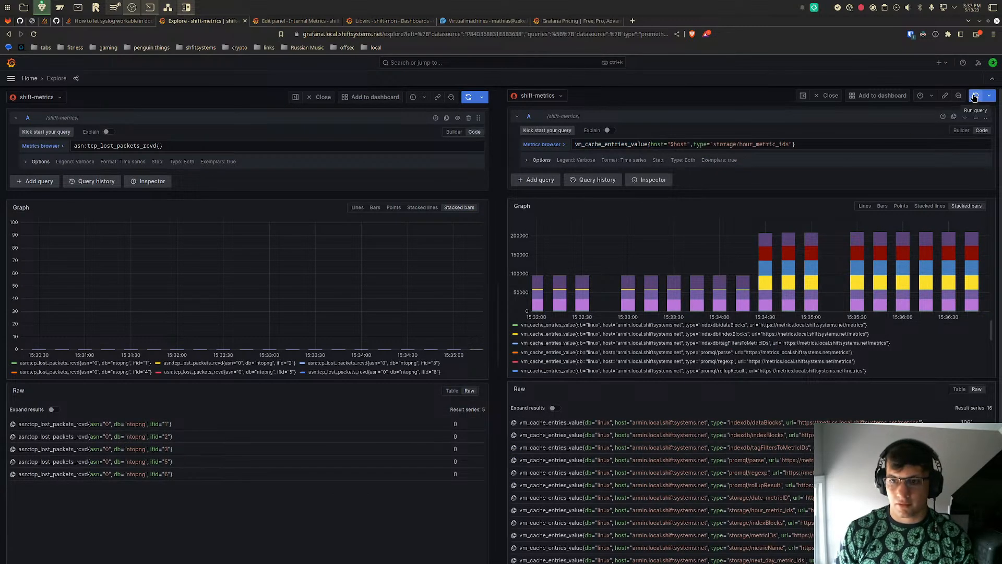
# - Remove the host filter, leaving vm_cache_entries_value{type="storage/hour_metric_ids"}, then run the query and inspect its graph
pyautogui.click(688, 146)
pyautogui.press('BackSpace')
pyautogui.press('BackSpace')
pyautogui.press('BackSpace')
pyautogui.press('BackSpace')
pyautogui.press('BackSpace')
pyautogui.press('BackSpace')
pyautogui.press('BackSpace')
pyautogui.press('BackSpace')
pyautogui.press('BackSpace')
pyautogui.press('BackSpace')
pyautogui.press('BackSpace')
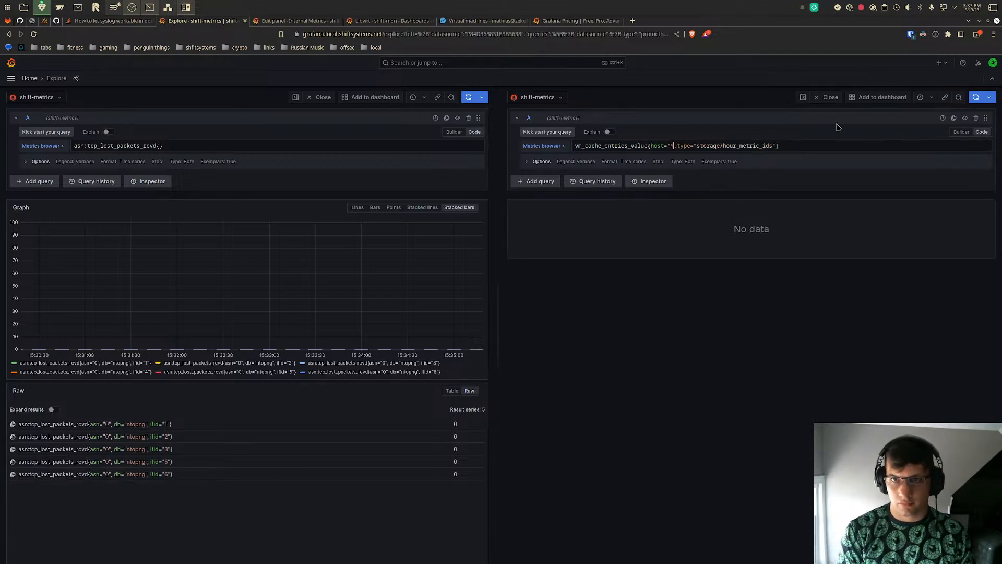
pyautogui.press('Delete')
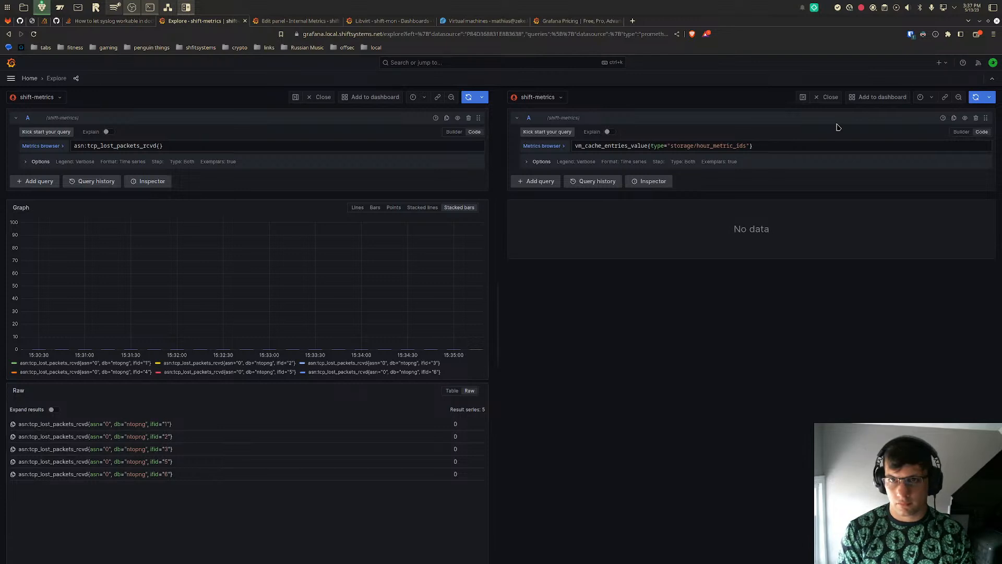
pyautogui.click(974, 98)
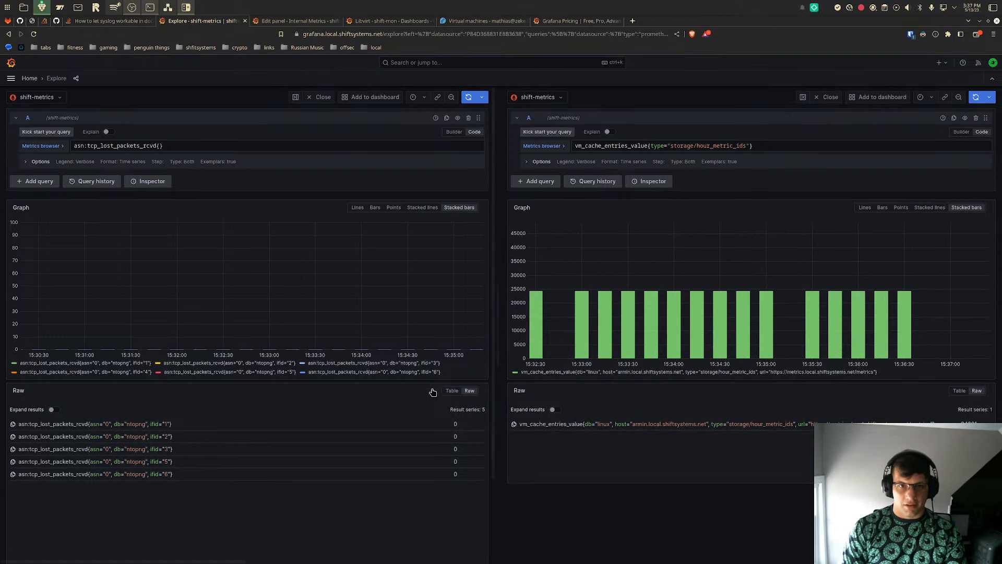
pyautogui.moveTo(532, 293)
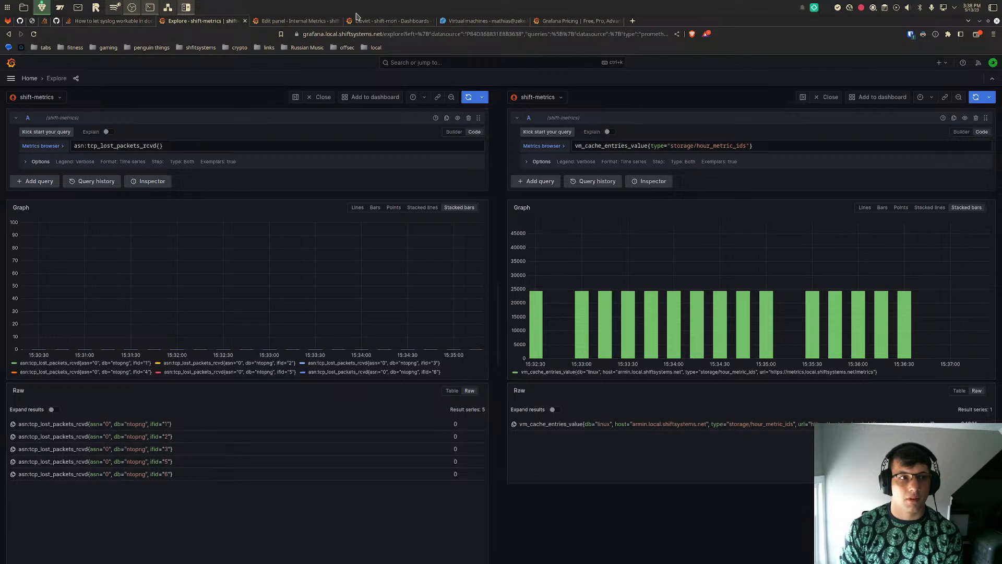
# - Set the metrics volume in the Grafana Cloud Pro estimate to 85k metrics and examine its monthly cost
pyautogui.click(557, 22)
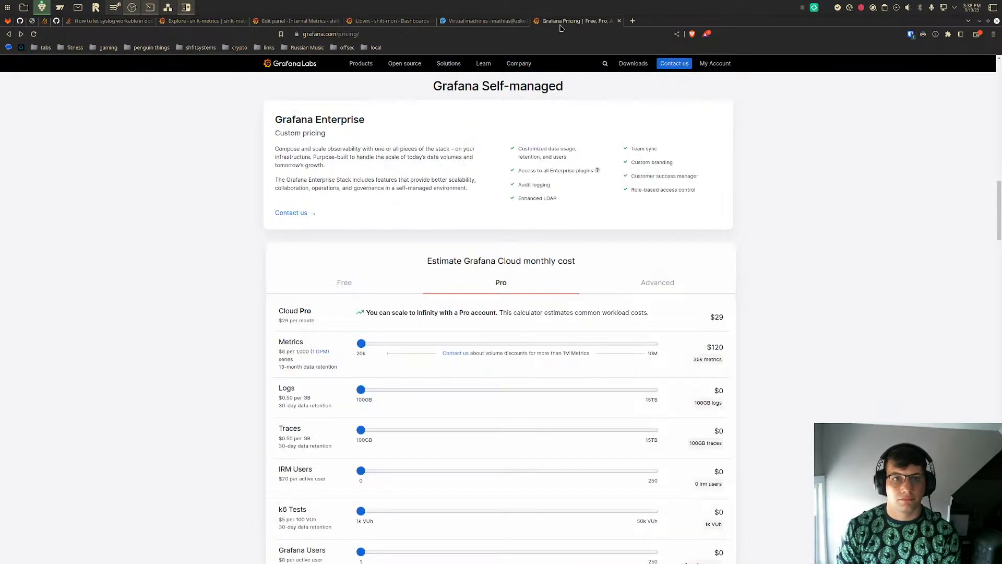
pyautogui.moveTo(362, 345)
pyautogui.moveTo(363, 345); pyautogui.dragTo(363, 343)
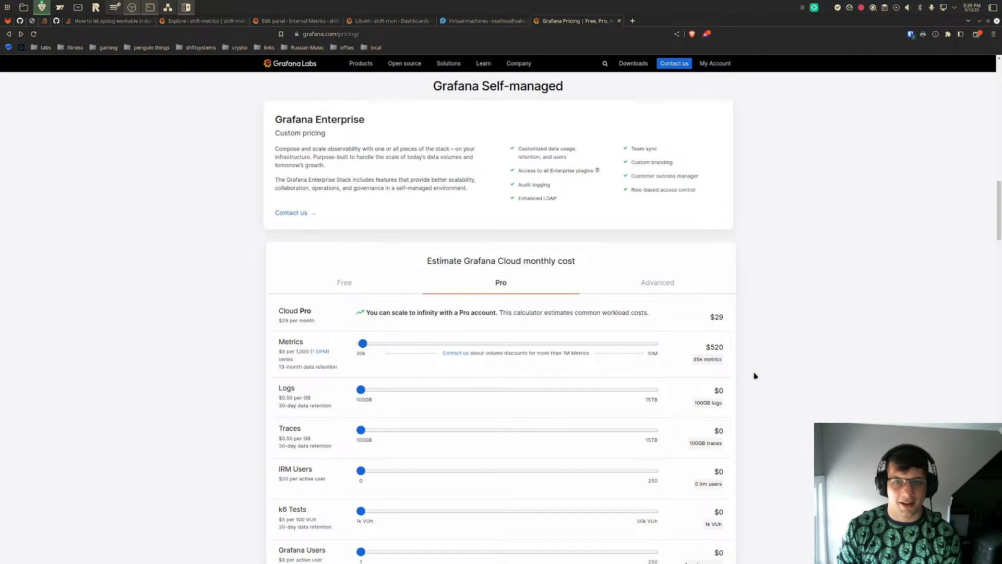
pyautogui.doubleClick(719, 351)
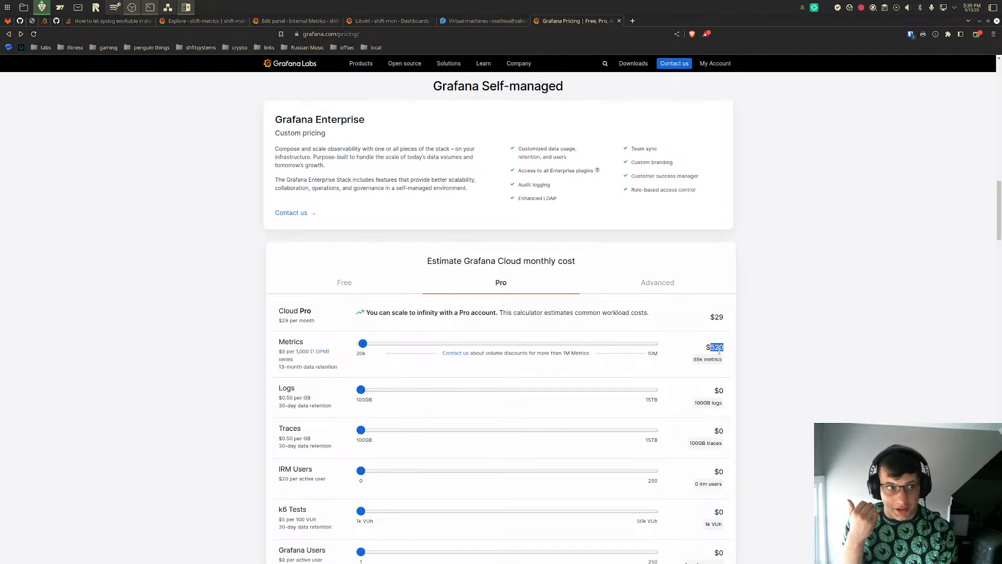
pyautogui.click(172, 339)
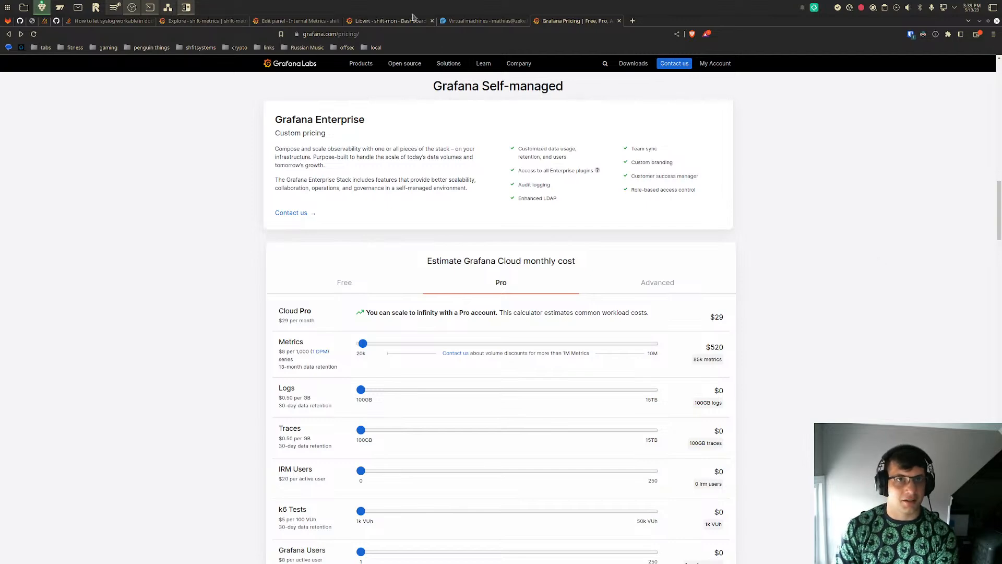
# - Return to the Libvirt dashboard and open the Linux Metrics dashboard in the shift-mon folder from there
pyautogui.click(397, 20)
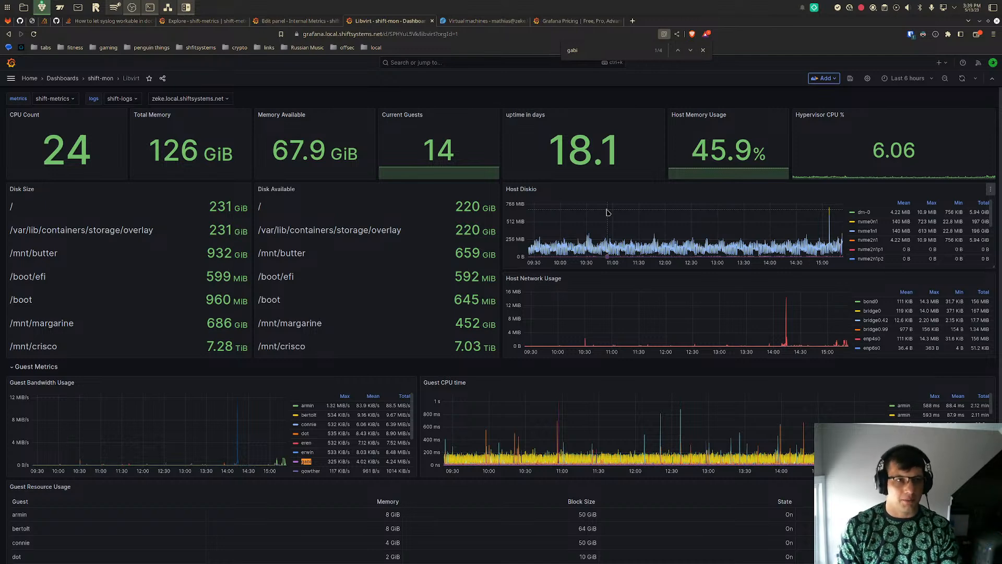
pyautogui.moveTo(680, 441)
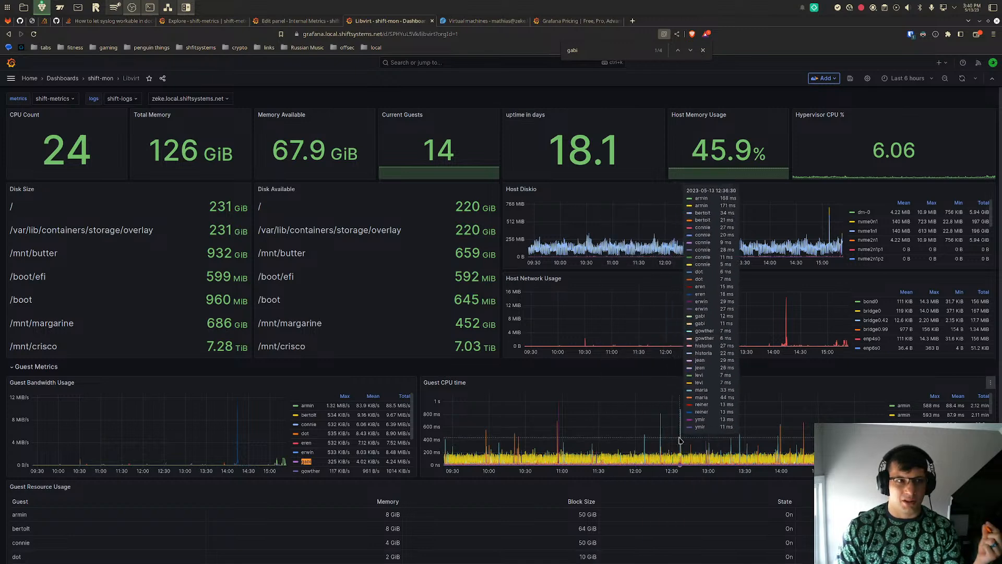
pyautogui.click(11, 78)
pyautogui.click(9, 81)
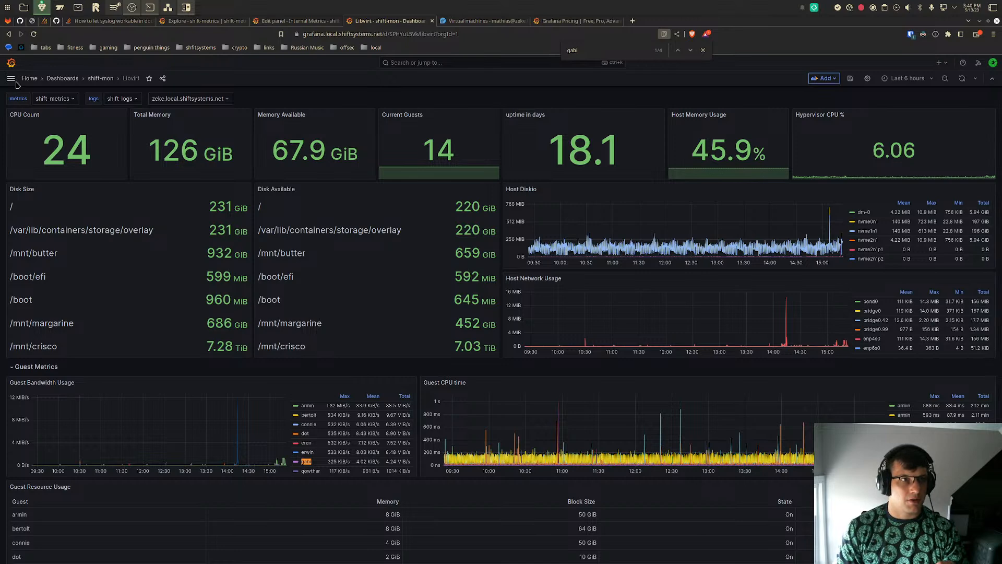
pyautogui.click(10, 78)
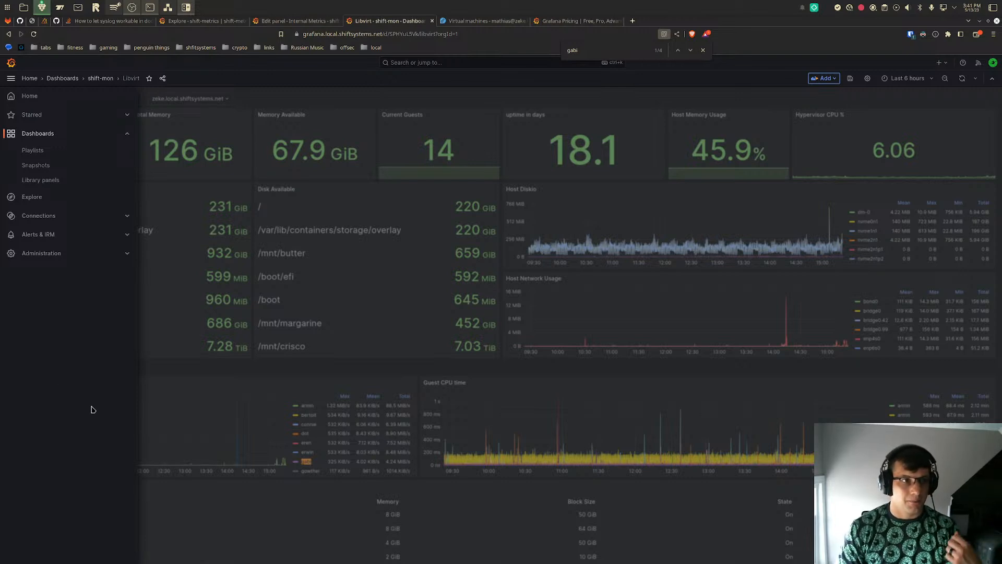
pyautogui.click(209, 23)
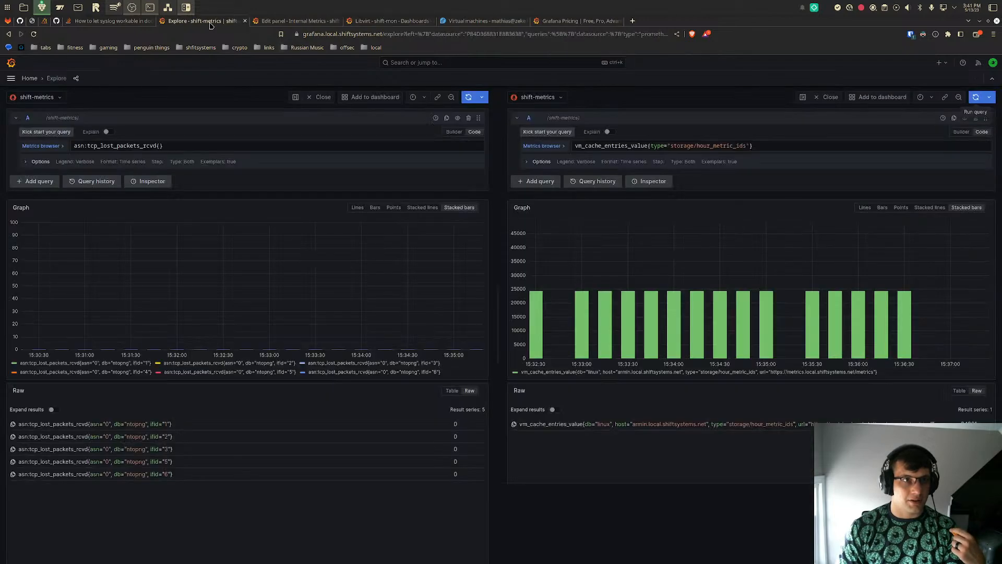
pyautogui.click(391, 20)
pyautogui.click(54, 137)
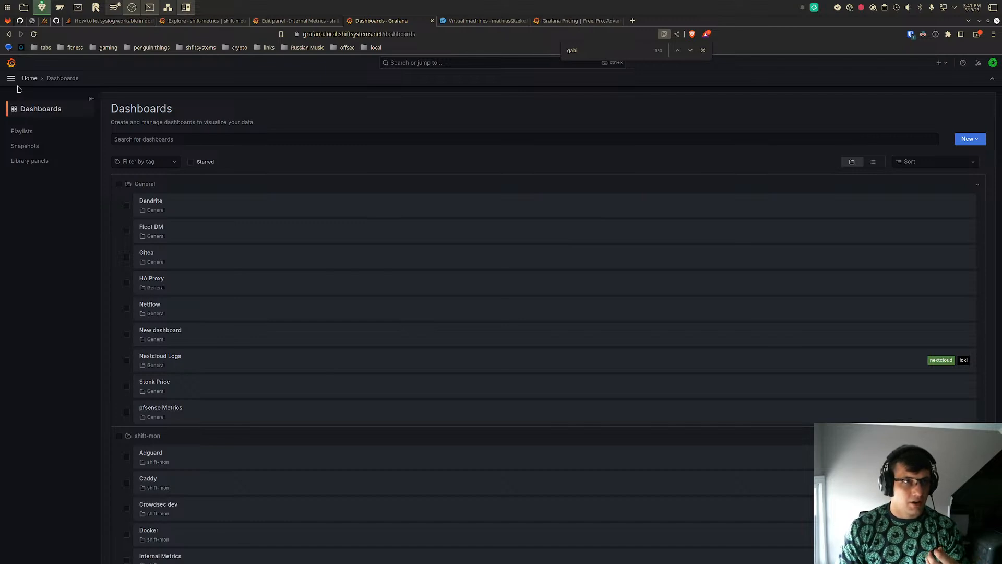
pyautogui.scroll(-5, 212, 322)
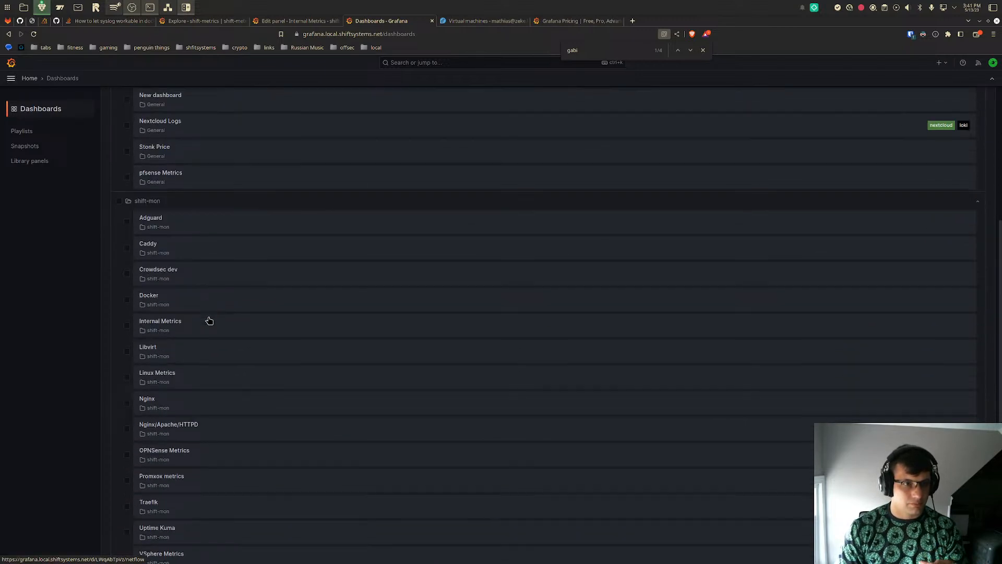
pyautogui.click(215, 376)
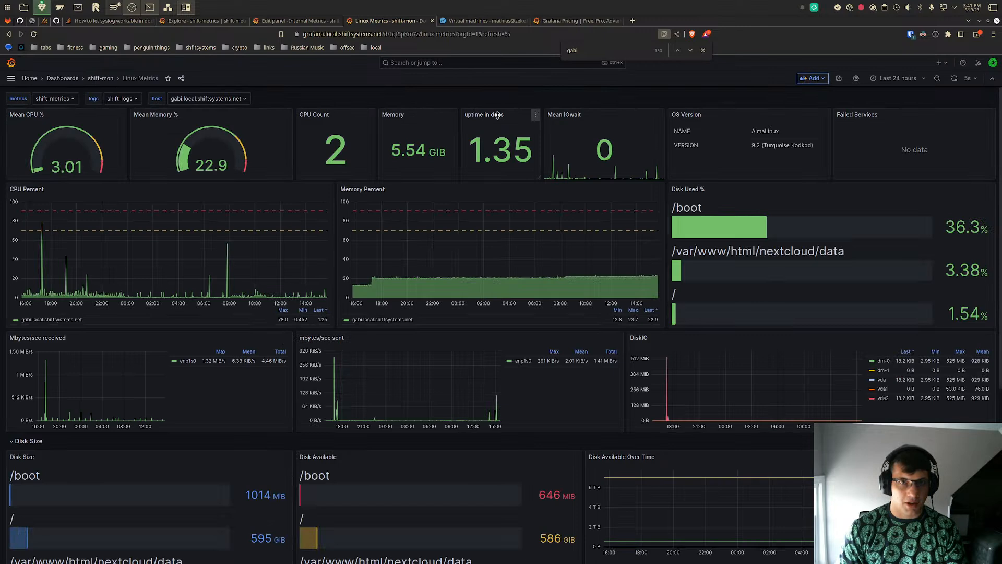
pyautogui.click(897, 78)
pyautogui.click(823, 115)
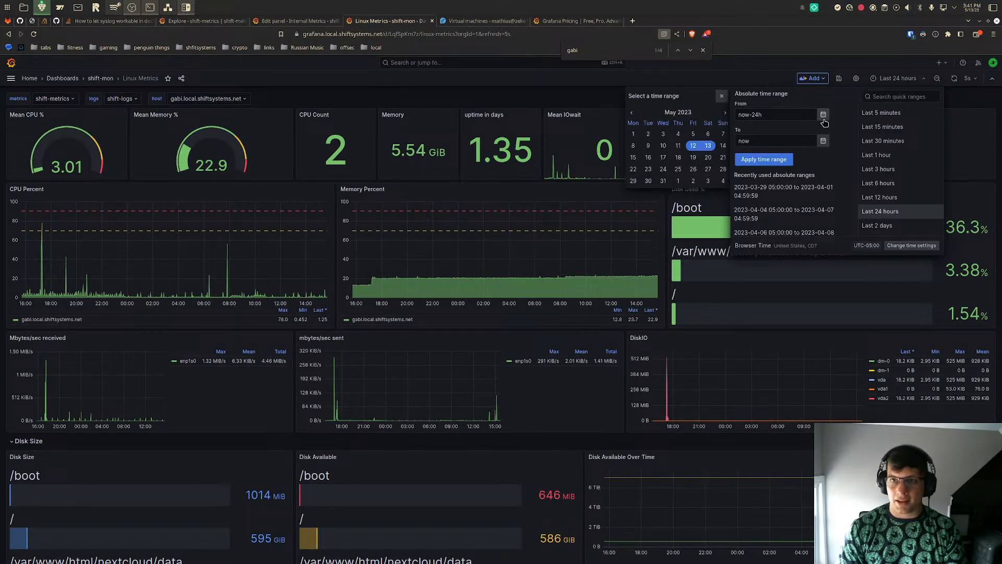
pyautogui.click(678, 134)
pyautogui.click(710, 135)
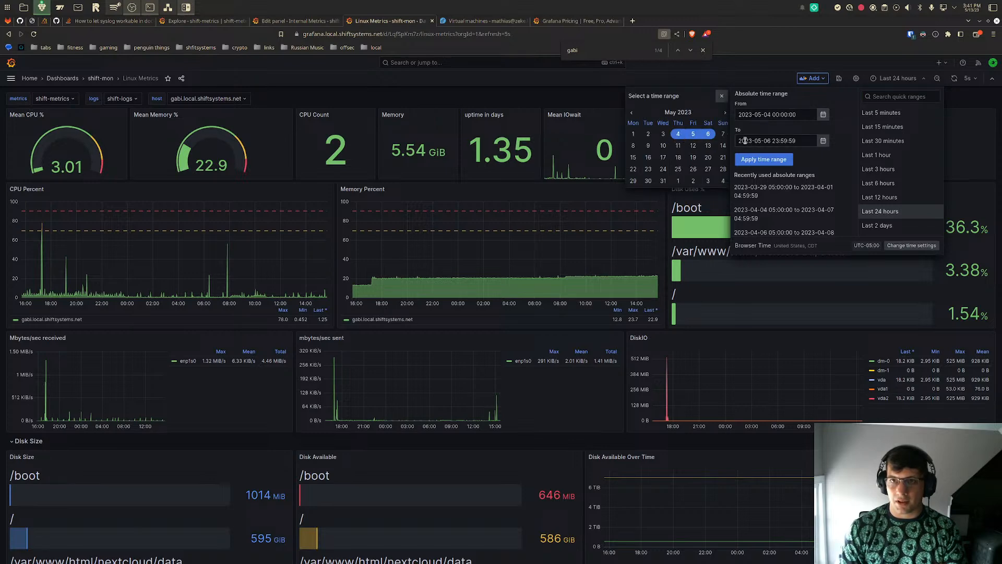
pyautogui.click(747, 161)
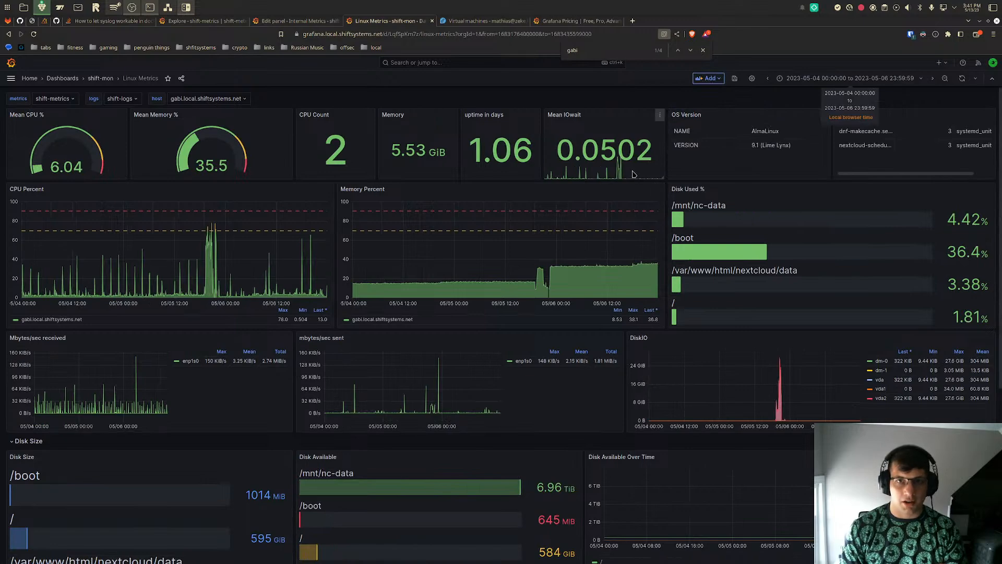
# - Expand the Advanced CPU Stats row and view the CPU IO Wait panel on its own
pyautogui.scroll(-4, 626, 215)
pyautogui.scroll(-2, 626, 216)
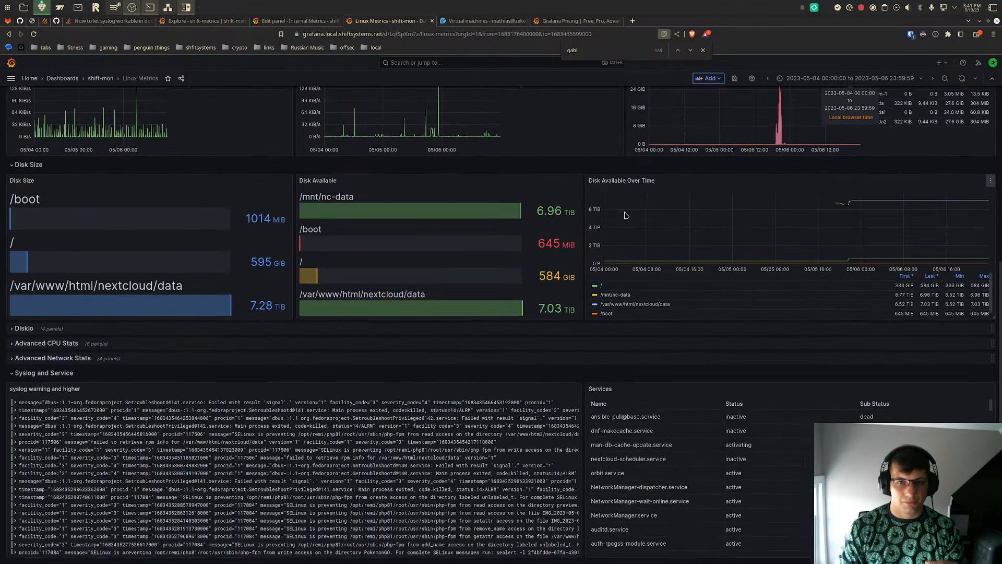
pyautogui.click(11, 344)
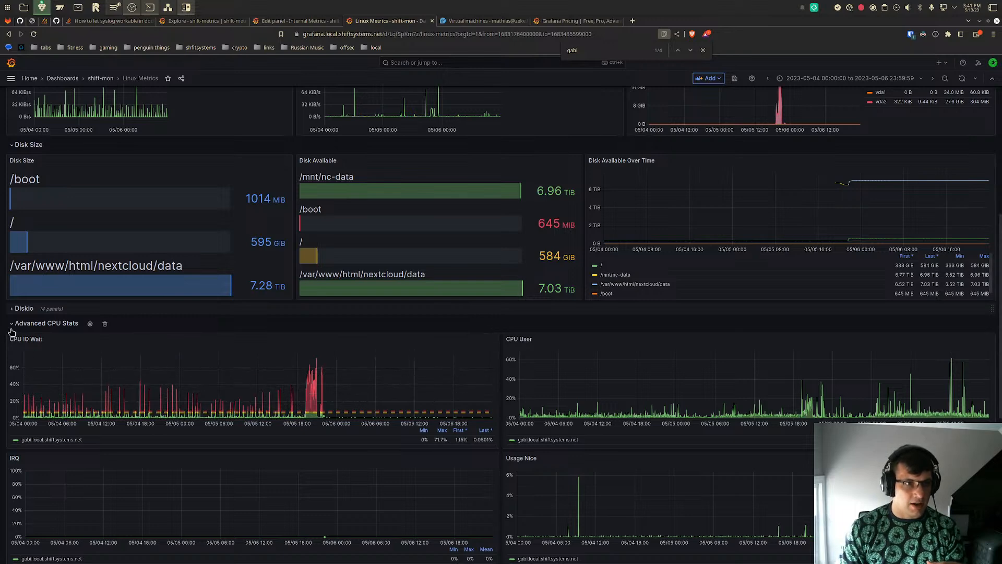
pyautogui.scroll(6, 501, 172)
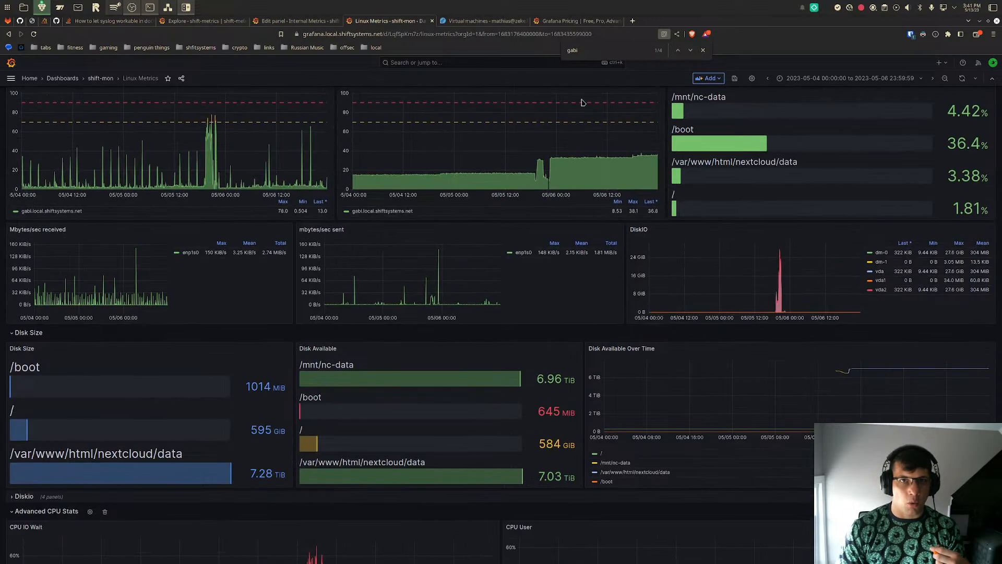
pyautogui.scroll(-8, 528, 251)
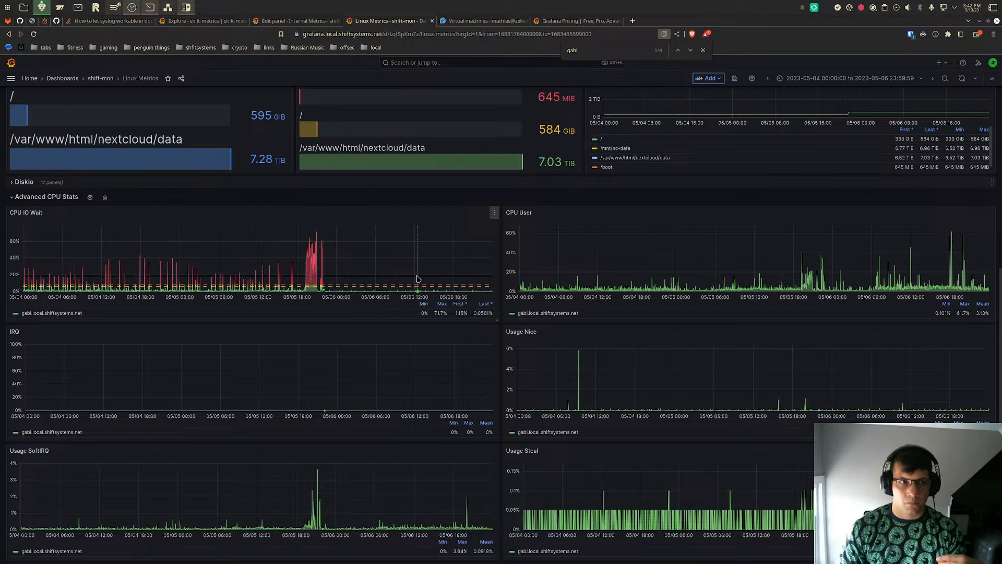
pyautogui.click(494, 213)
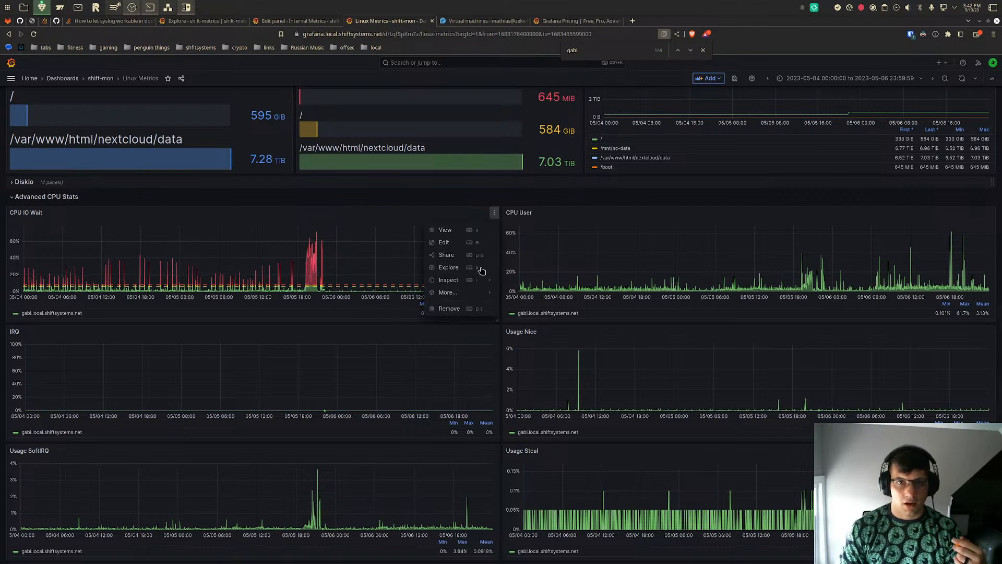
pyautogui.click(445, 232)
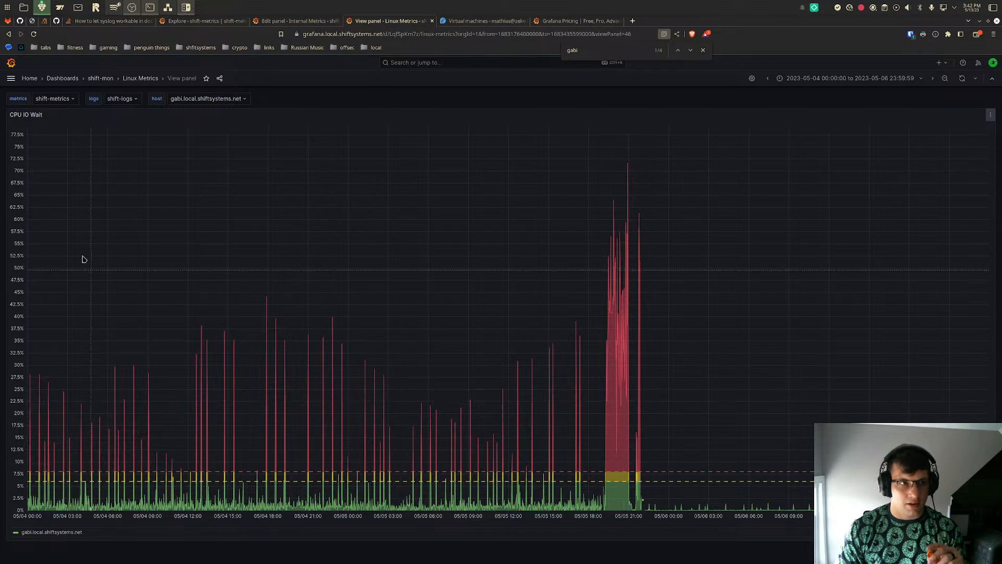
# - Open the list of alert rules in the Alerting section of Alerts & IRM
pyautogui.click(11, 79)
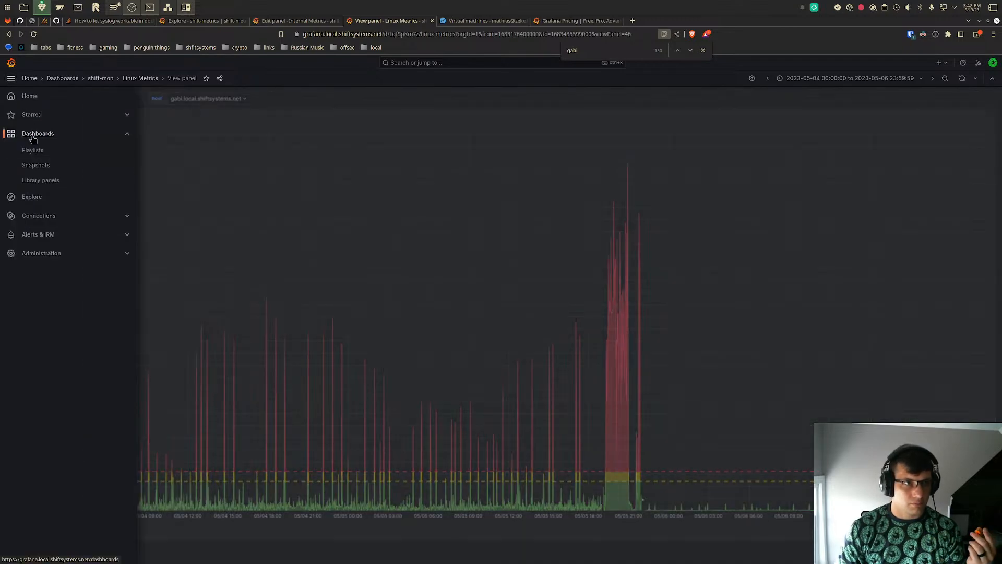
pyautogui.click(48, 235)
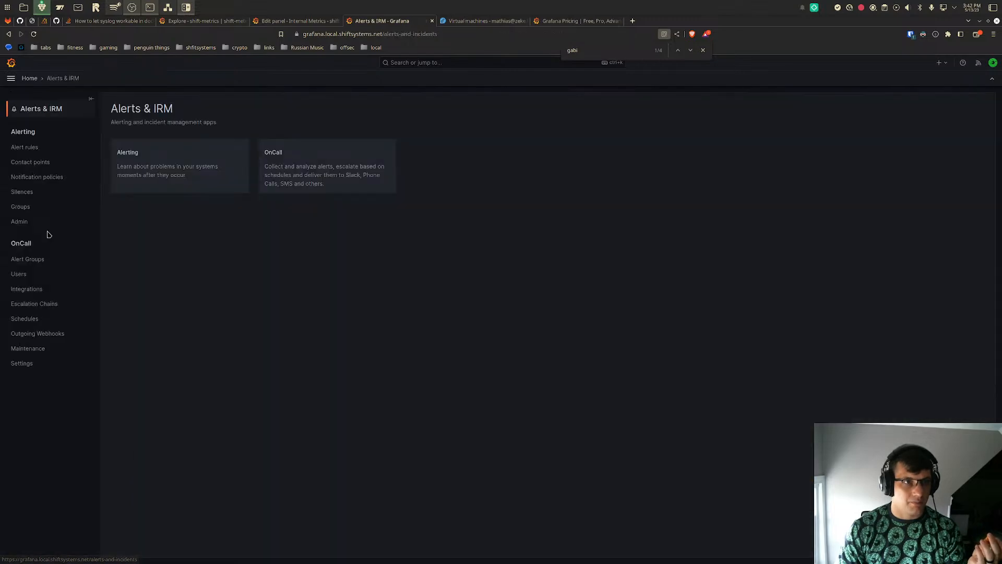
pyautogui.click(143, 171)
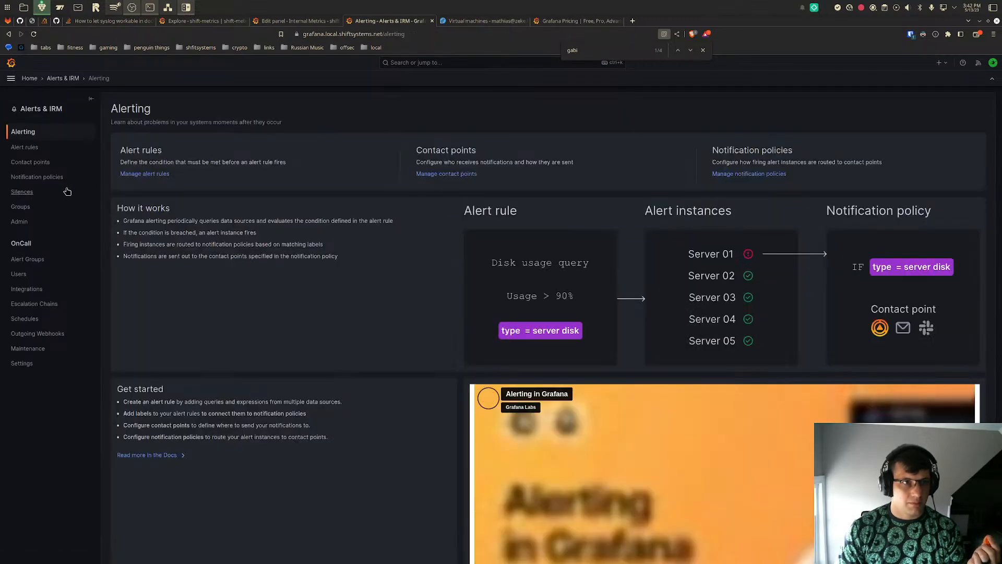
pyautogui.click(26, 148)
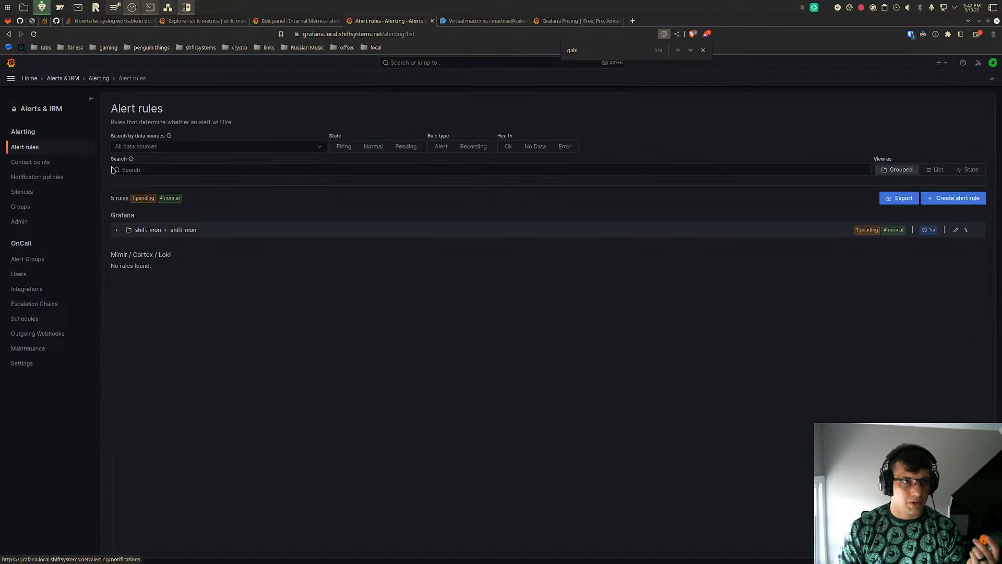
pyautogui.click(323, 151)
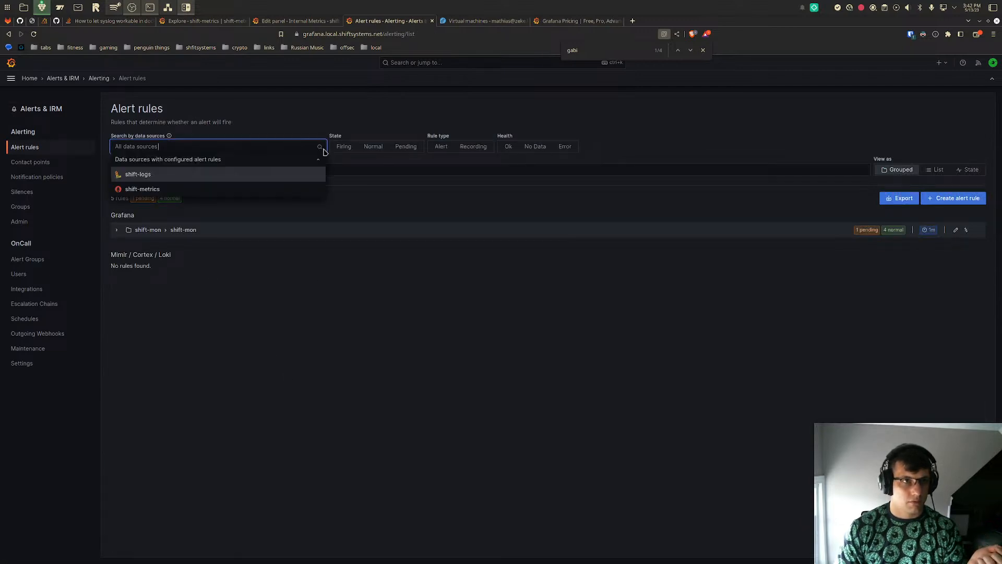
pyautogui.click(286, 192)
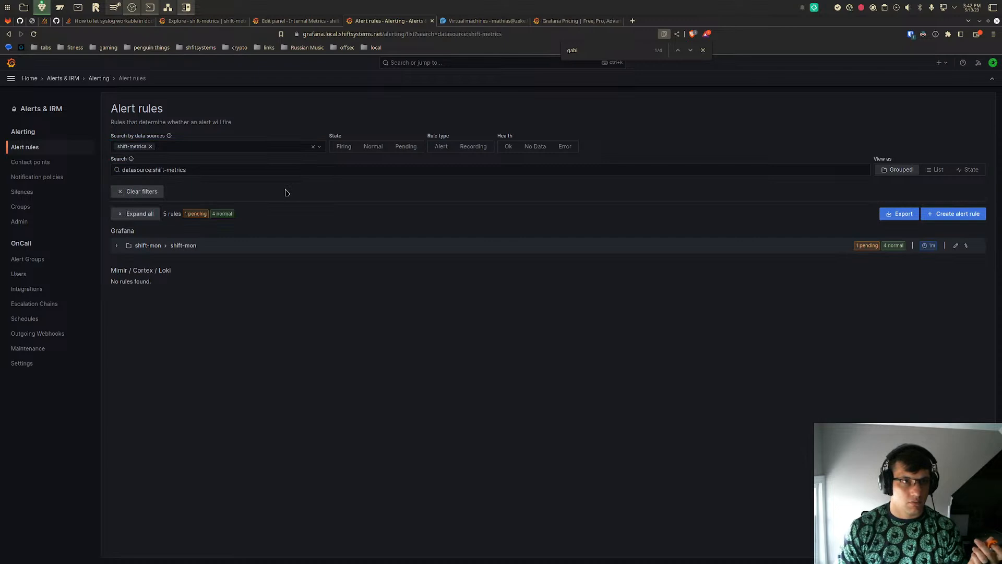
pyautogui.click(150, 146)
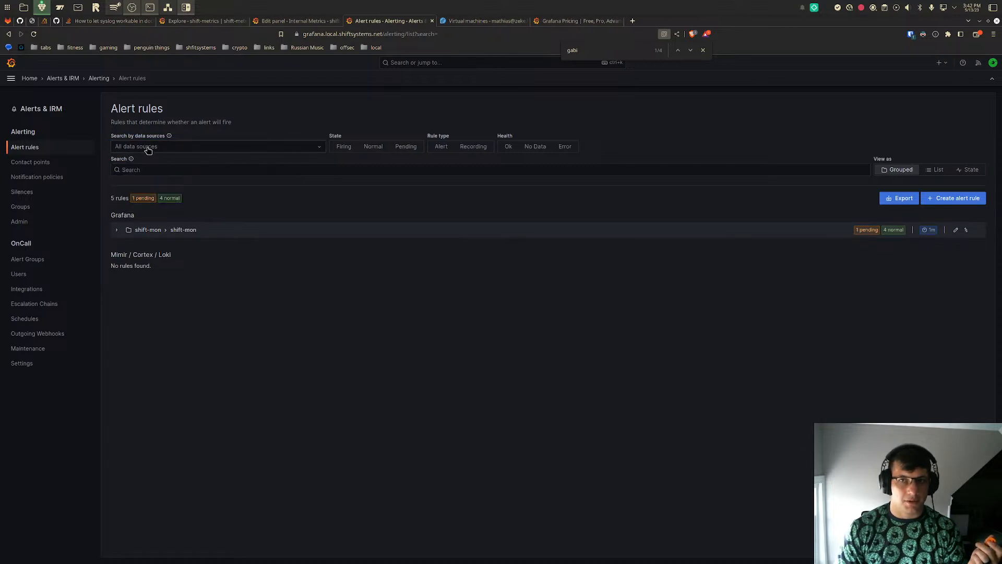
# - Start a new alert rule and choose shift-metrics as the data source of query A
pyautogui.click(948, 198)
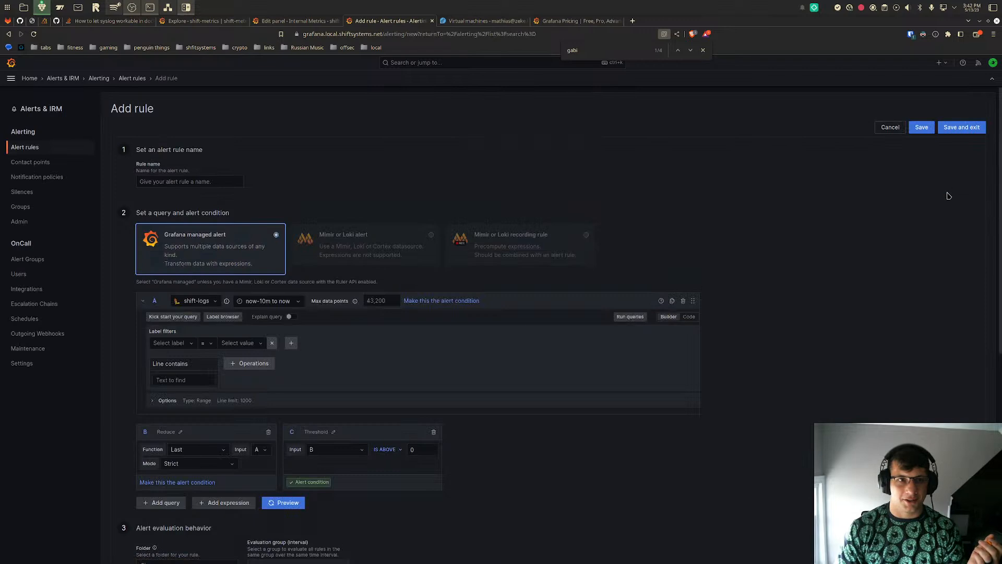
pyautogui.click(201, 300)
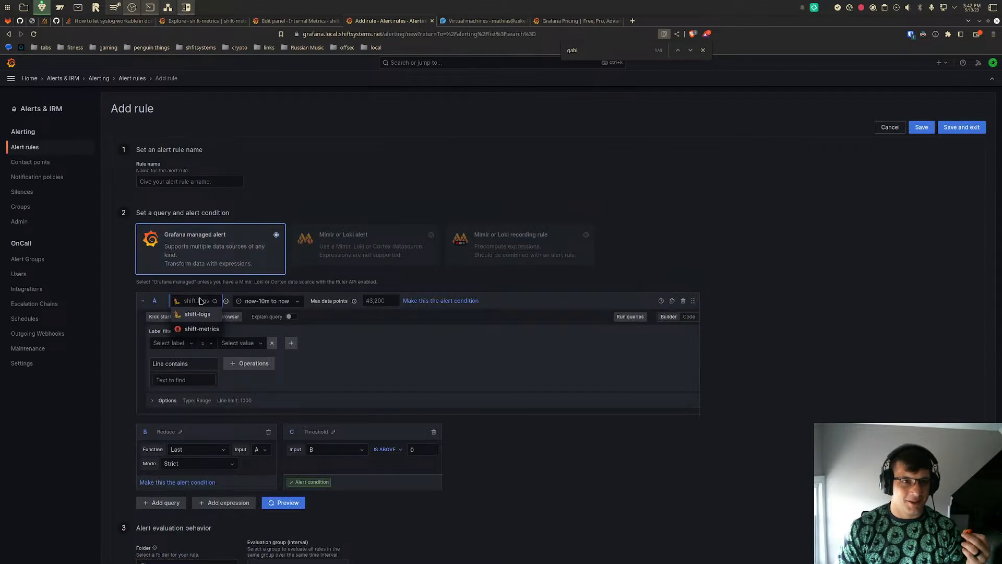
pyautogui.click(202, 329)
# - Switch to the browser tab editing the Internal Metrics panel and open the Linux Metrics dashboard there
pyautogui.click(292, 21)
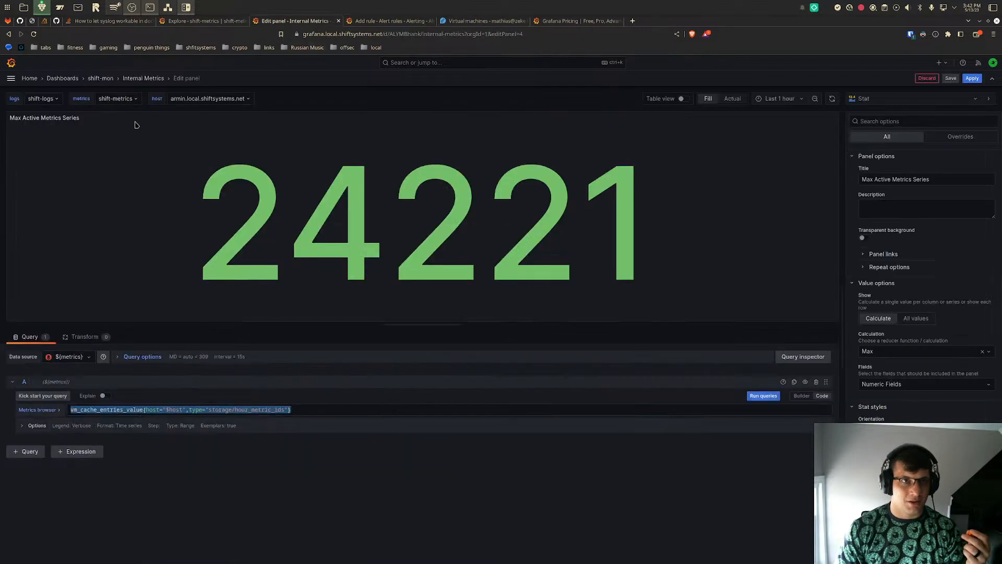
pyautogui.click(10, 79)
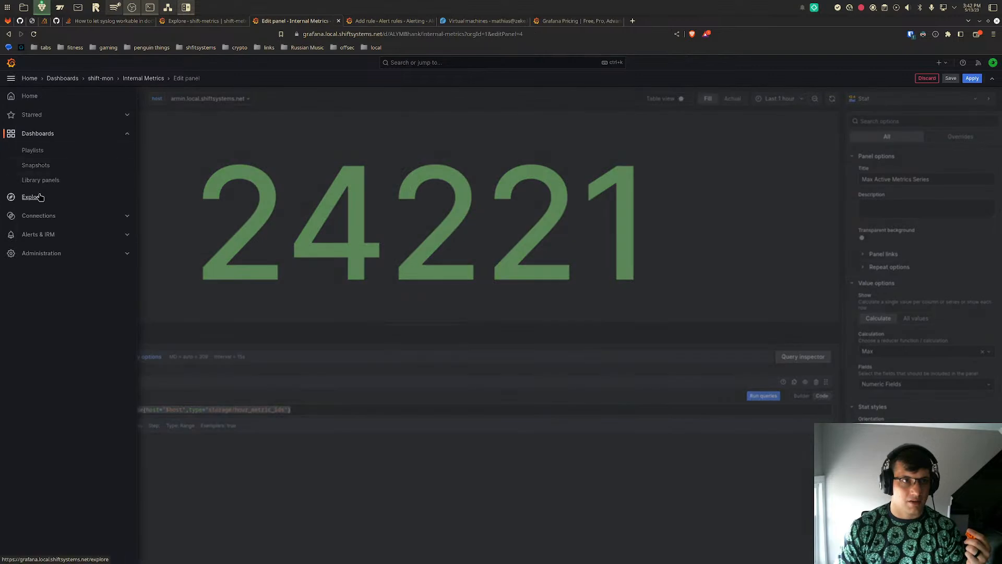
pyautogui.click(41, 196)
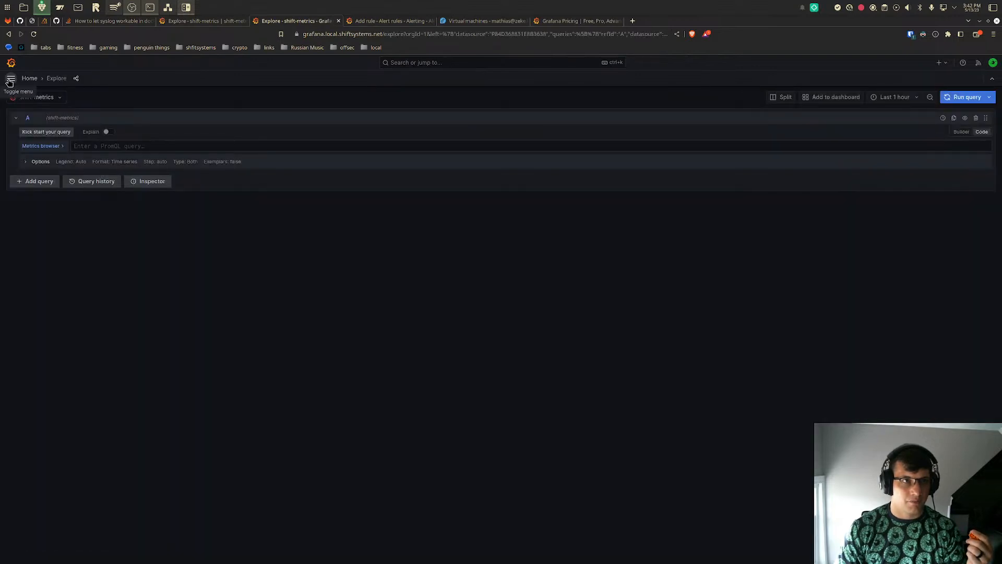
pyautogui.click(10, 78)
pyautogui.click(35, 134)
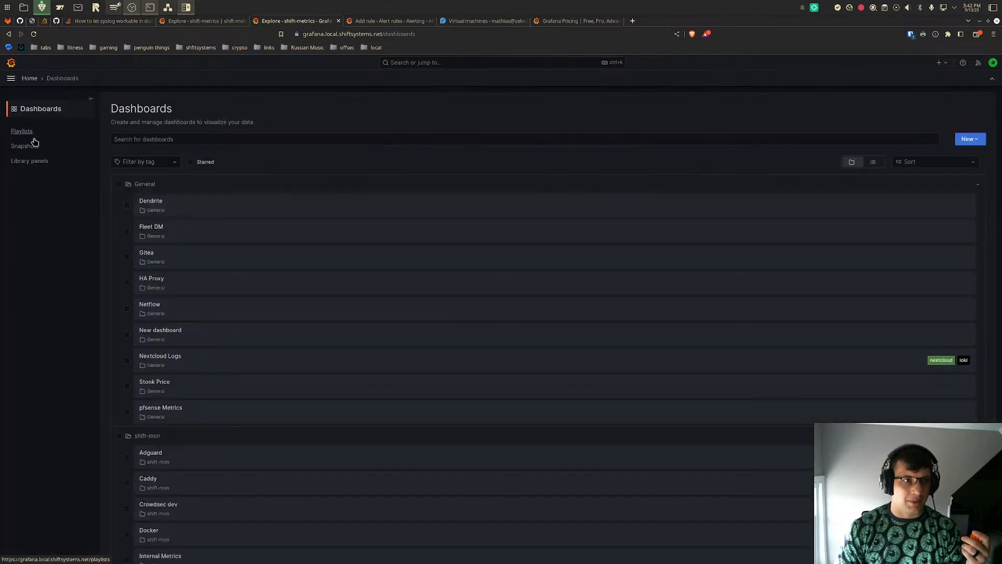
pyautogui.scroll(-5, 273, 398)
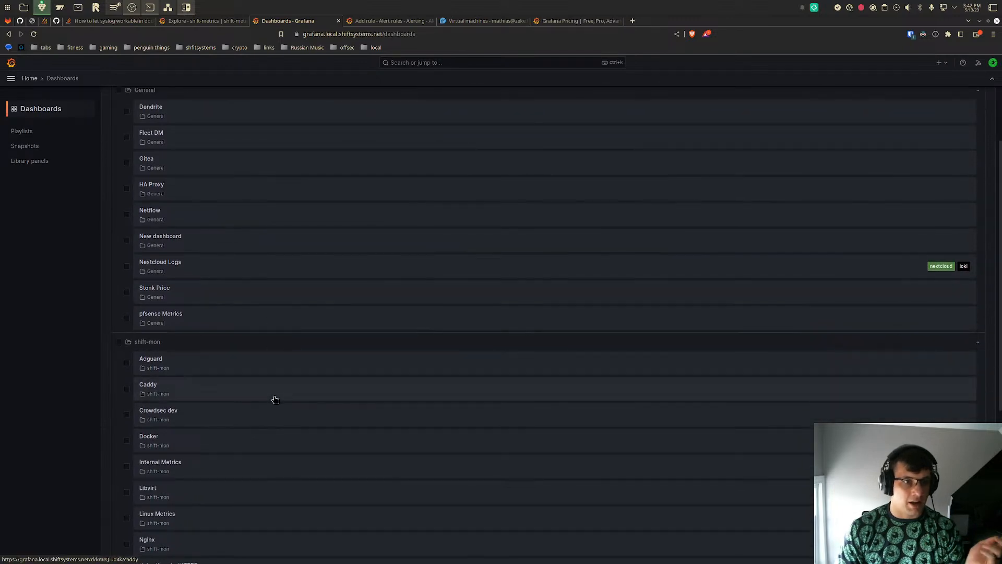
pyautogui.click(272, 379)
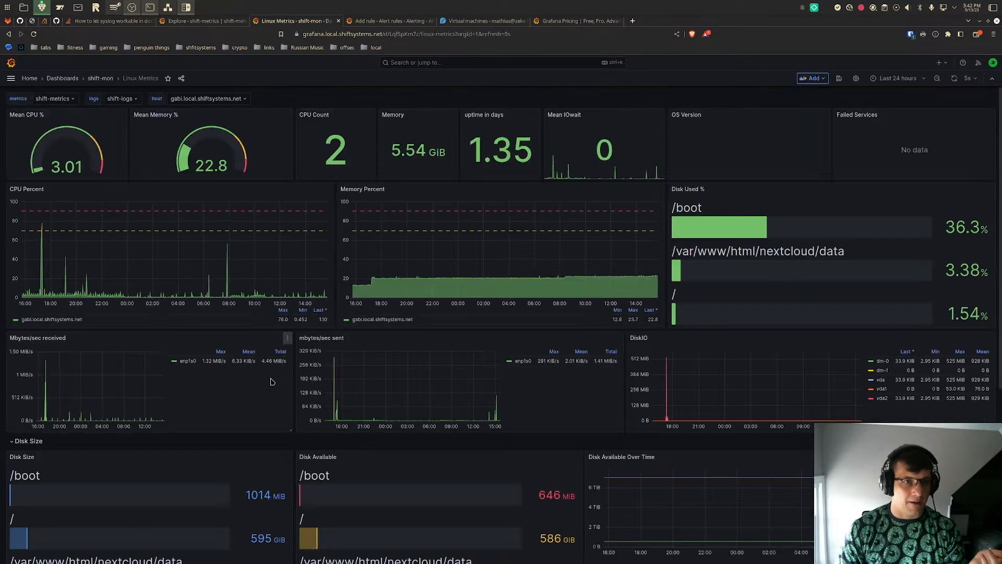
# - Expand the Advanced CPU Stats row and open the CPU IO Wait panel for editing
pyautogui.scroll(-5, 560, 281)
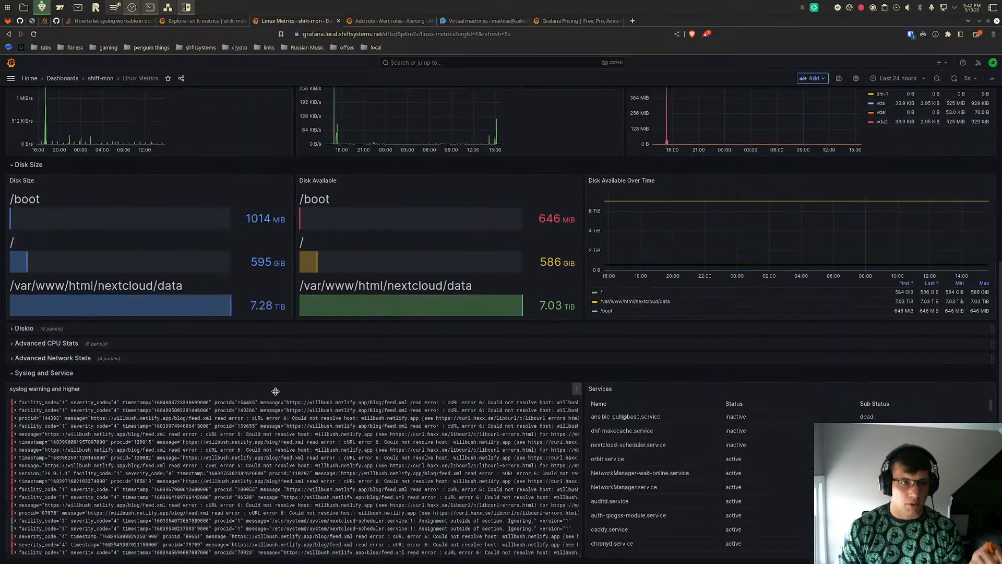
pyautogui.click(12, 343)
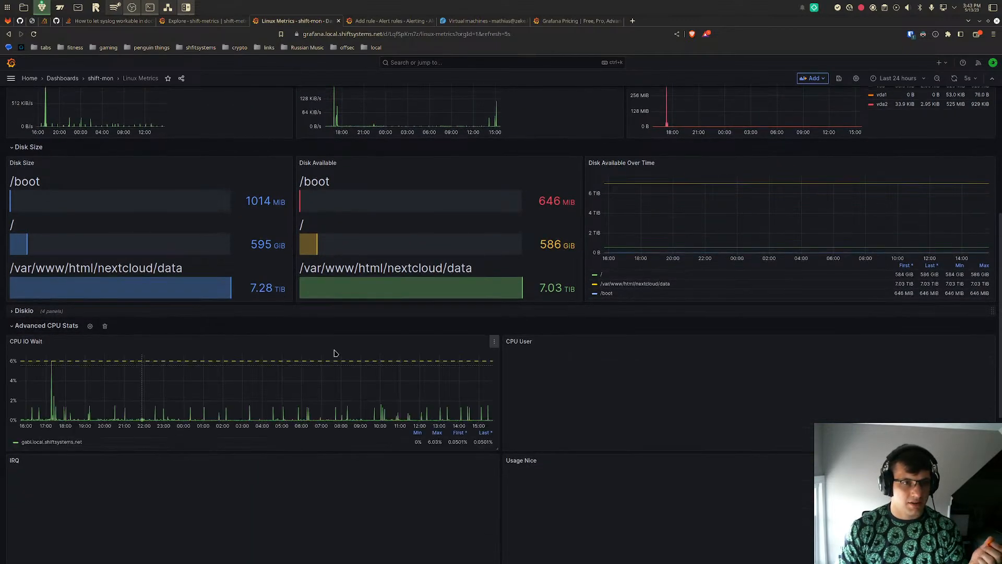
pyautogui.click(494, 342)
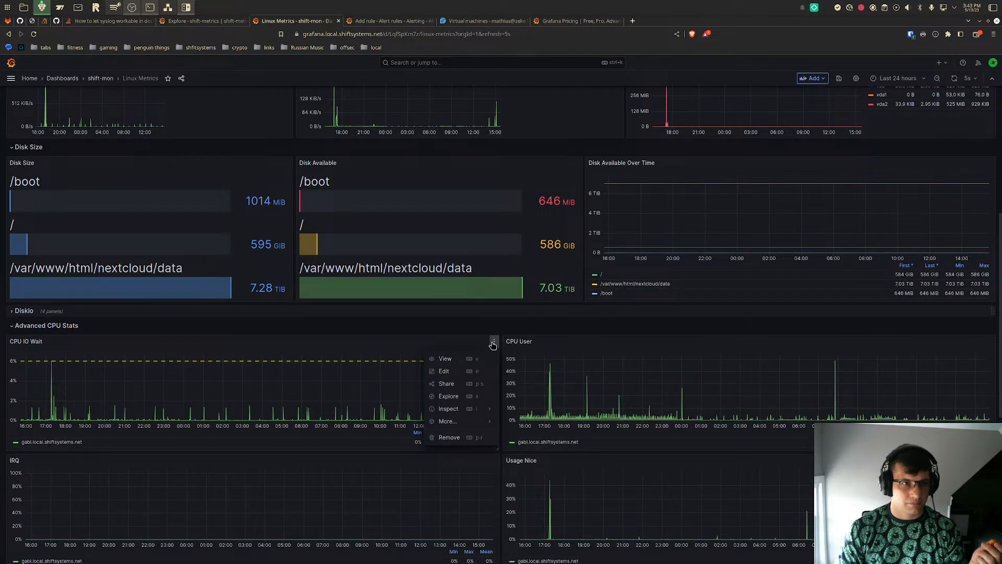
pyautogui.moveTo(444, 421)
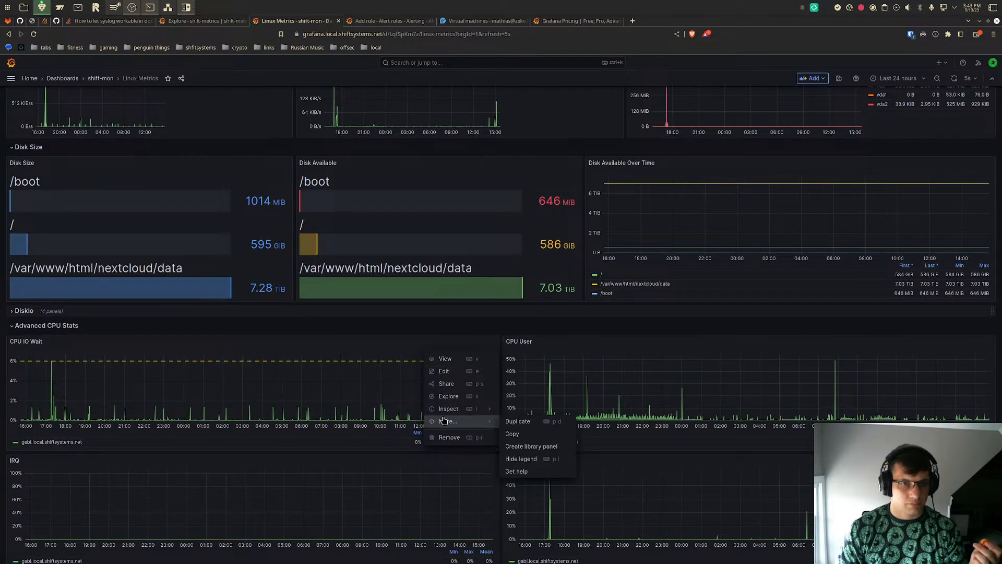
pyautogui.click(444, 371)
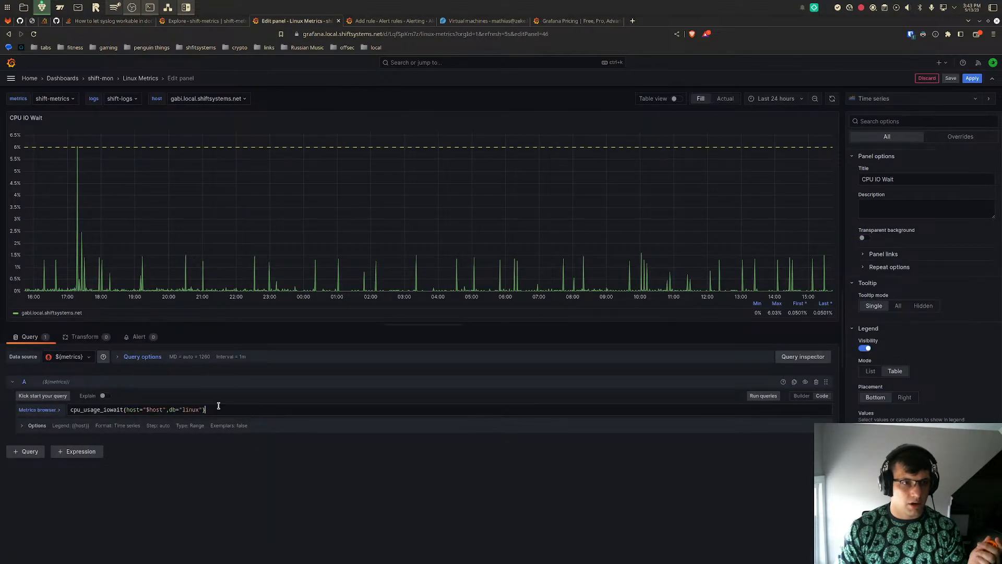
# - Copy the cpu_usage_iowait metric selector from the panel query into query A of the new alert rule as cpu_usage_iowait{}
pyautogui.moveTo(188, 402); pyautogui.dragTo(116, 408)
pyautogui.click(116, 408)
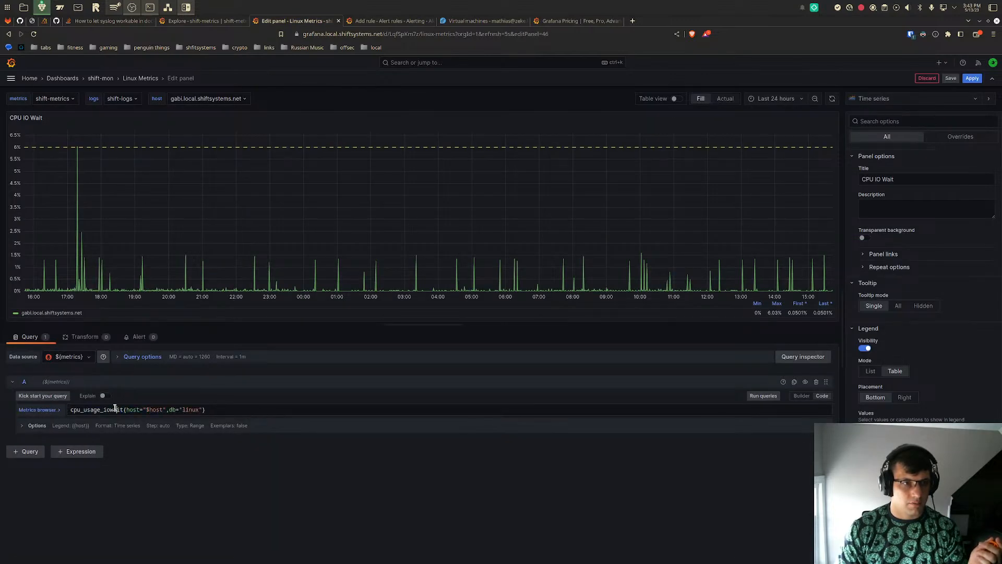
pyautogui.doubleClick(123, 410)
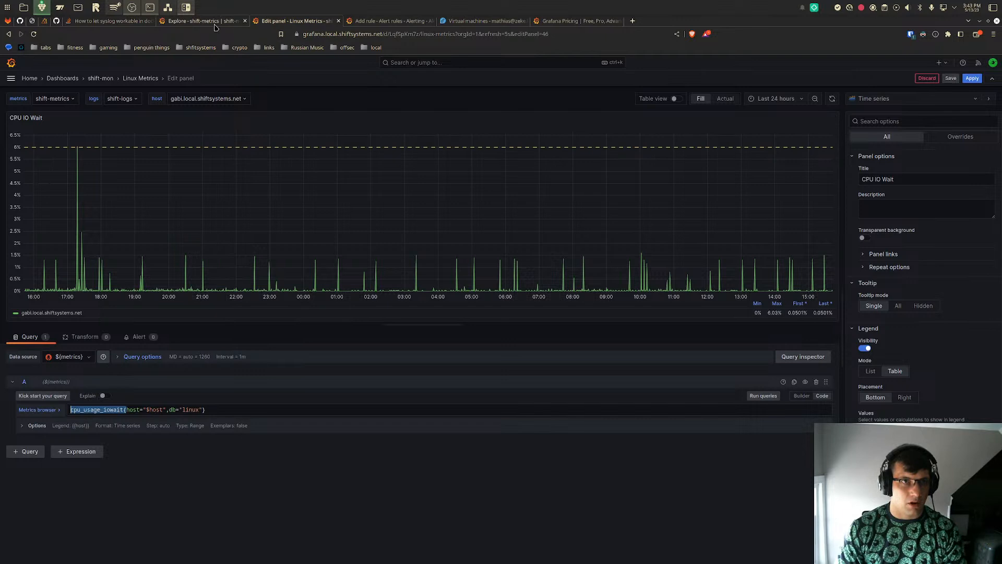
pyautogui.click(385, 21)
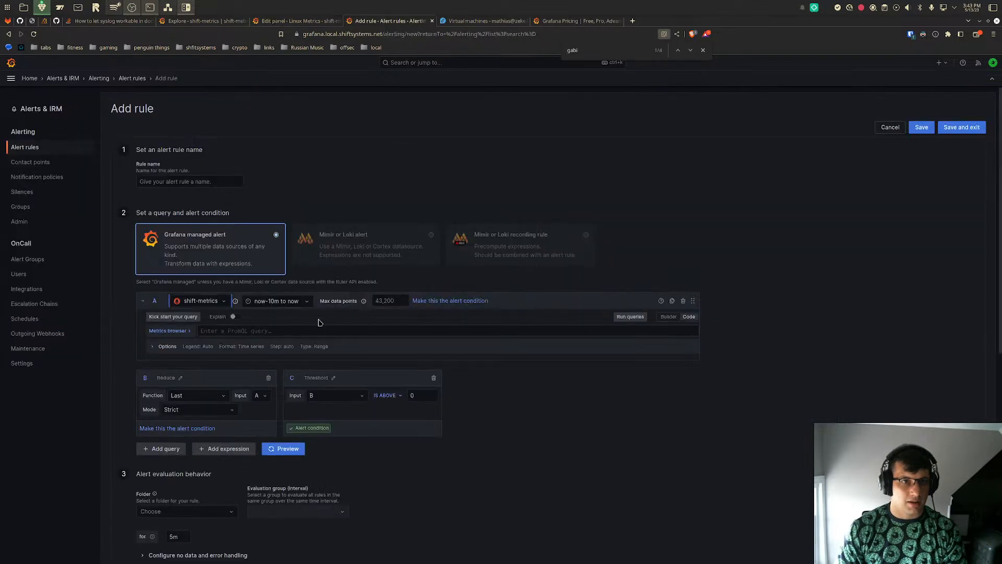
pyautogui.click(304, 326)
pyautogui.write('cpu_usage_iowait(')
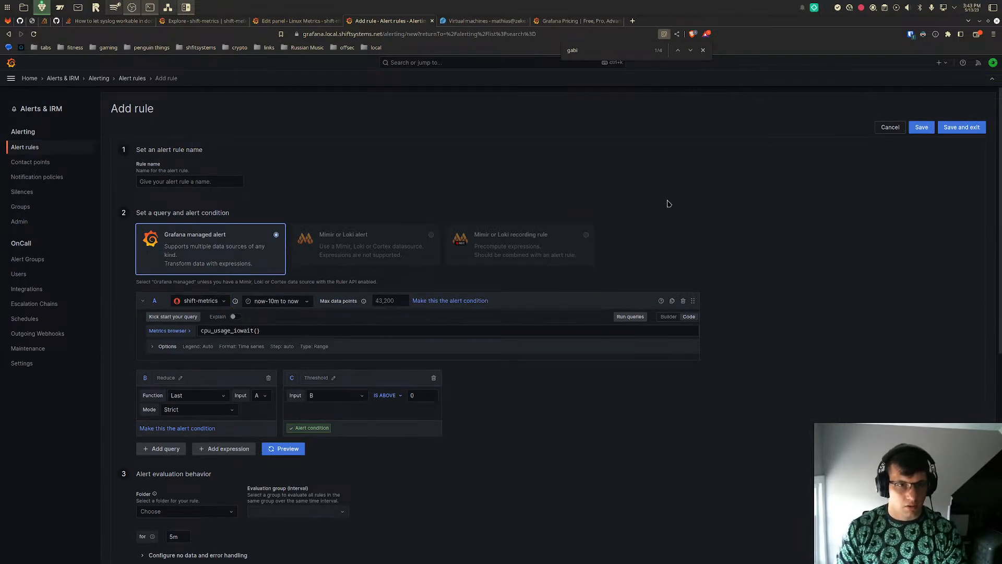
# - Preview the alert rule and examine the IO wait graph and the state of each host
pyautogui.click(266, 452)
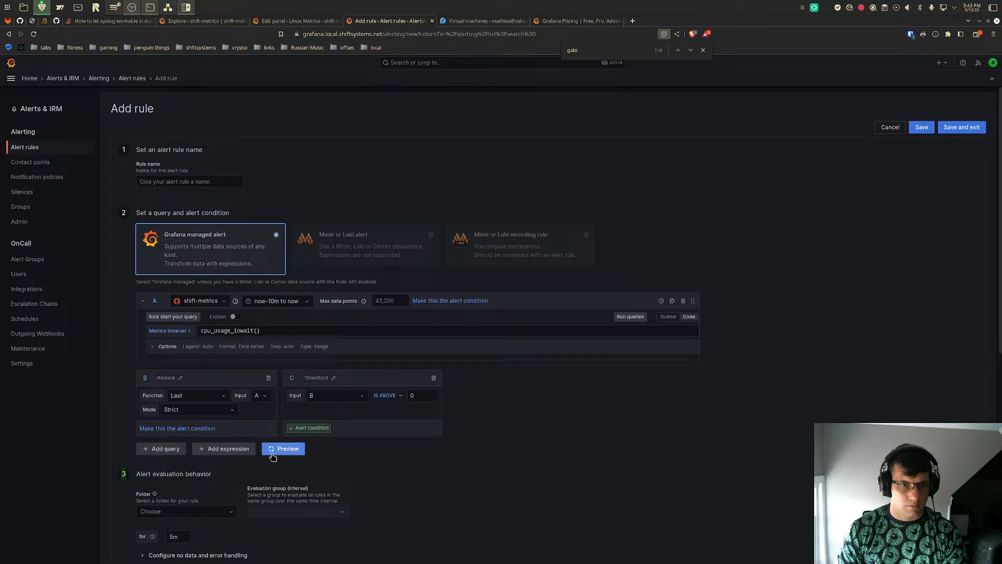
pyautogui.scroll(-3, 731, 449)
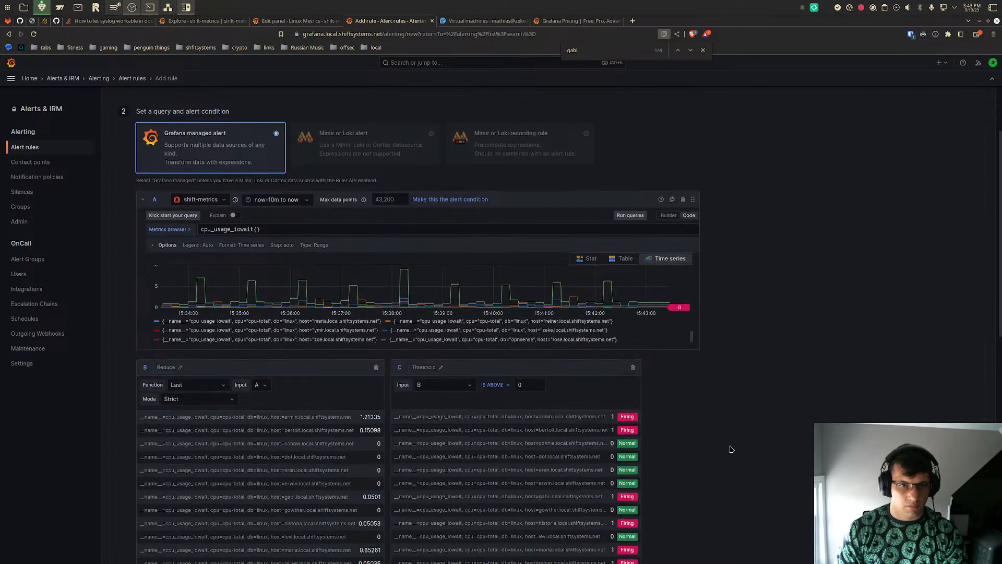
pyautogui.scroll(3, 731, 449)
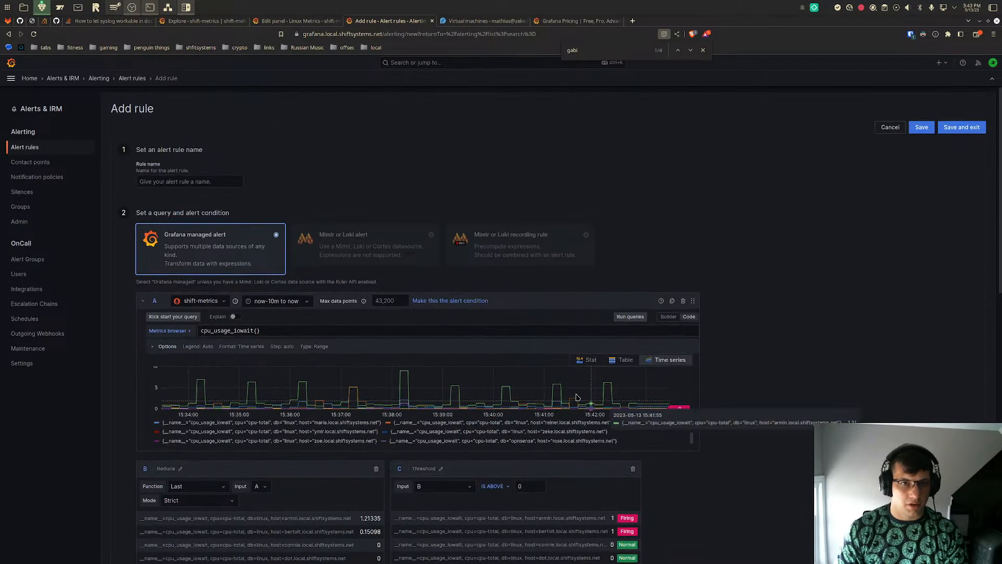
# - Set the Reduce expression's function to Mean and the alert threshold to above 6
pyautogui.scroll(-2, 522, 302)
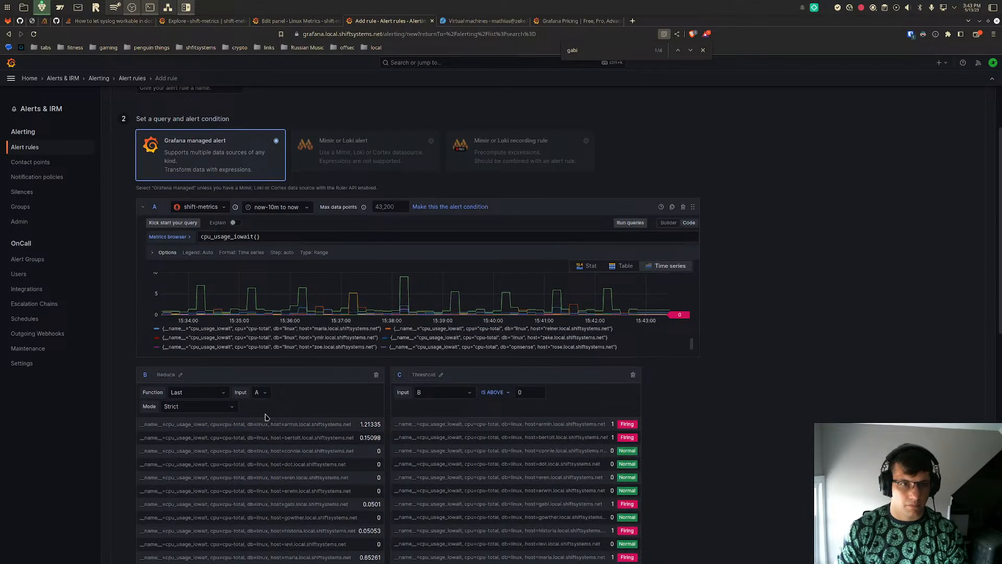
pyautogui.click(219, 395)
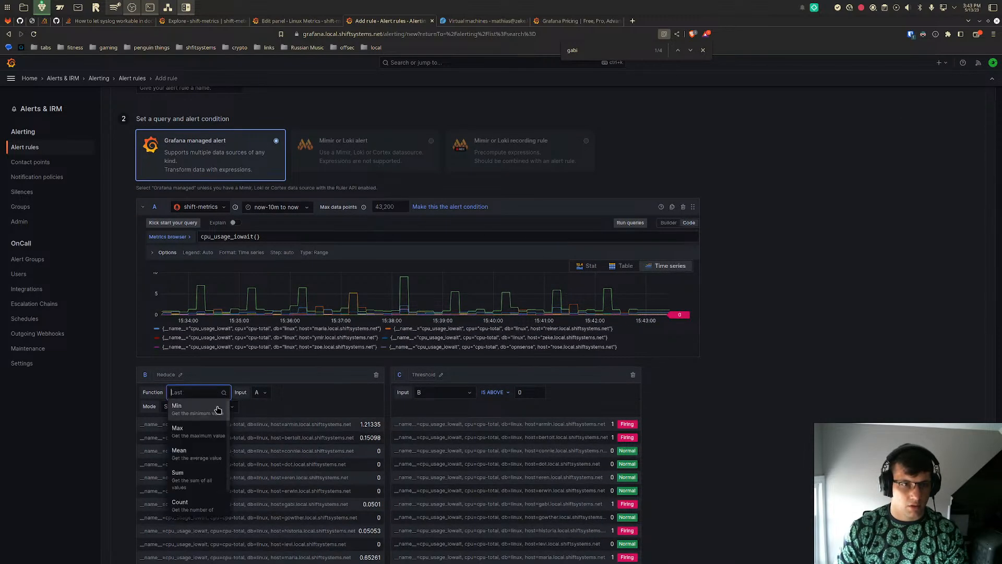
pyautogui.click(205, 455)
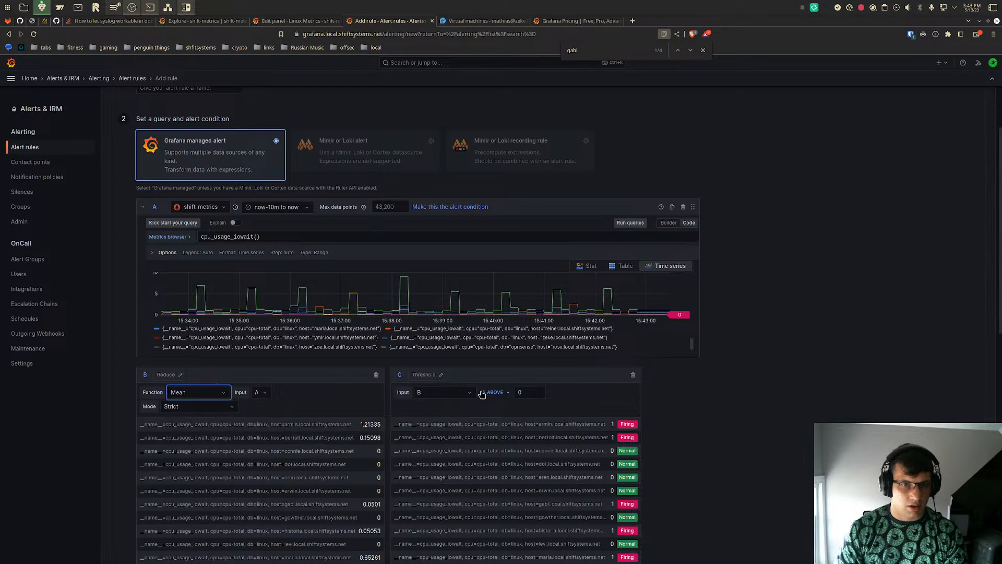
pyautogui.click(536, 391)
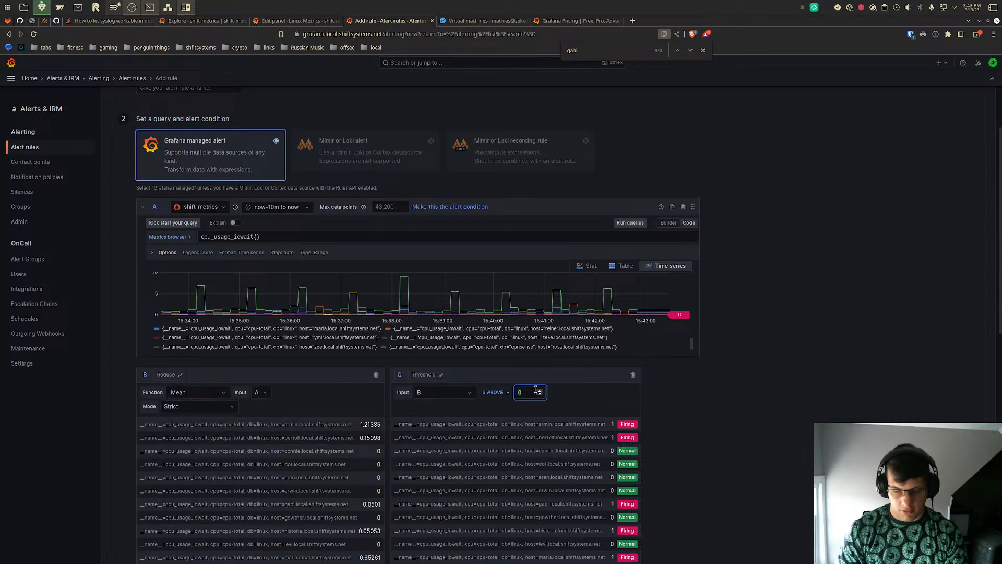
pyautogui.press('BackSpace')
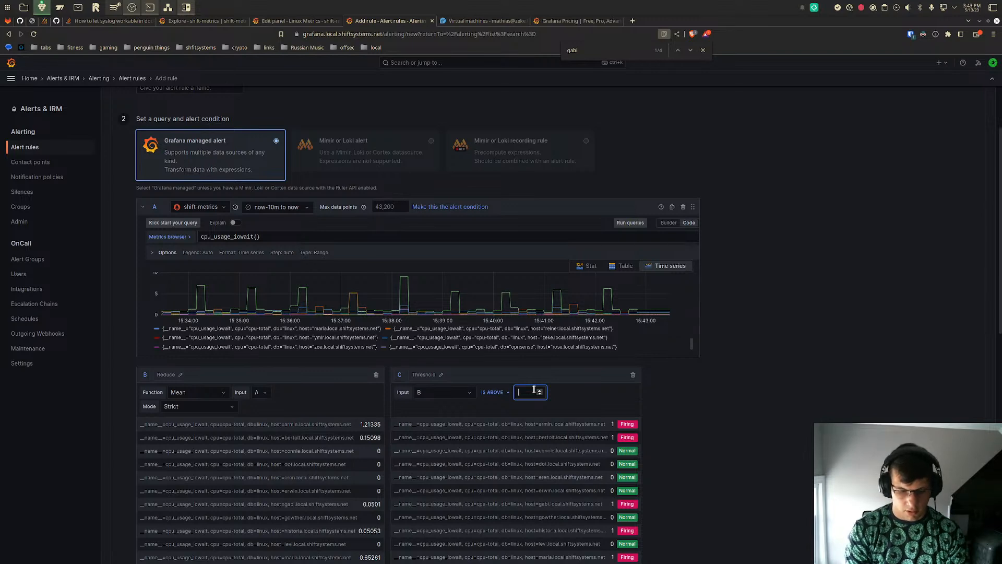
pyautogui.write('6')
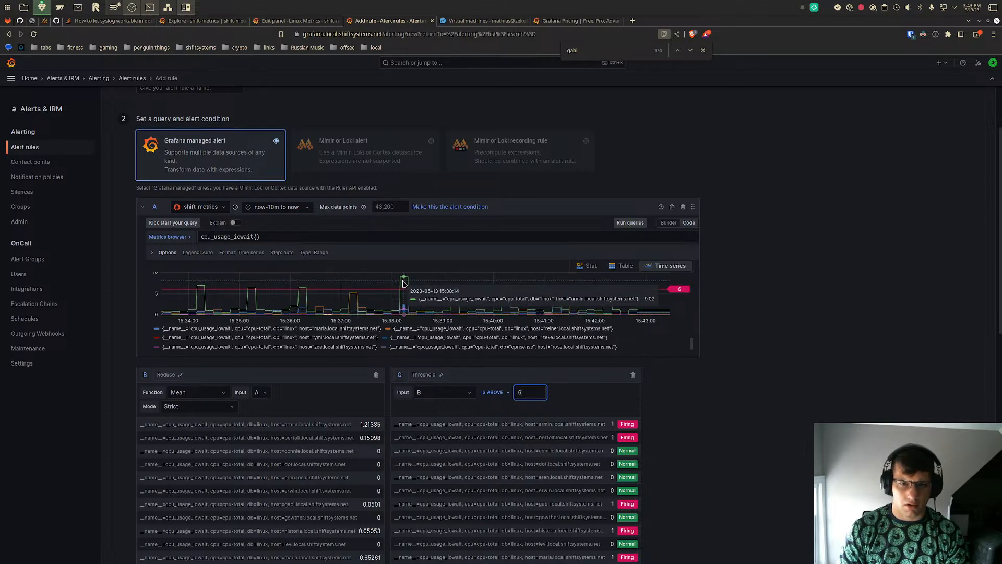
pyautogui.click(774, 309)
# - Rerun the alert rule preview and compare each host's mean IO wait with the threshold line
pyautogui.scroll(-6, 774, 309)
pyautogui.click(287, 330)
pyautogui.scroll(4, 647, 358)
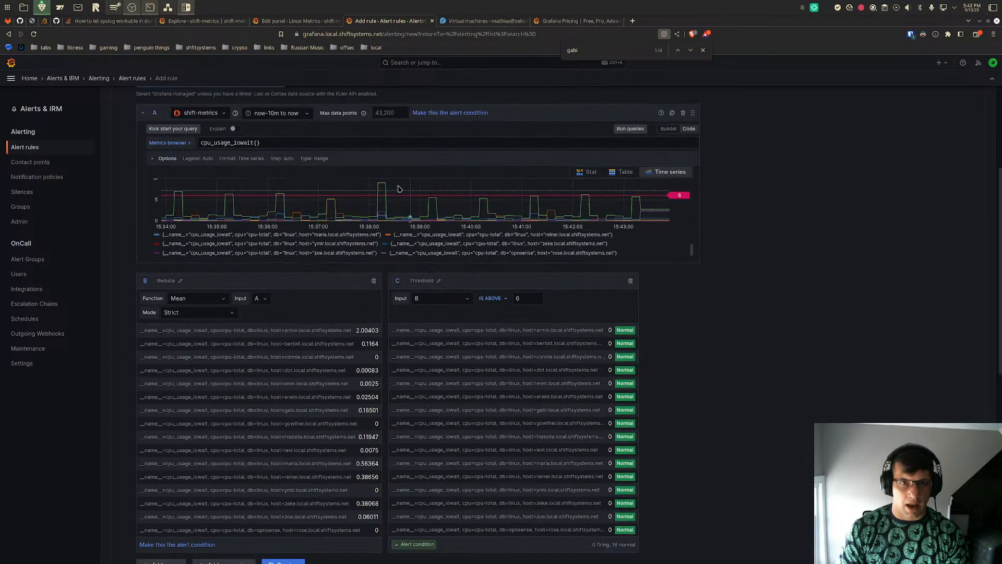
pyautogui.scroll(3, 851, 282)
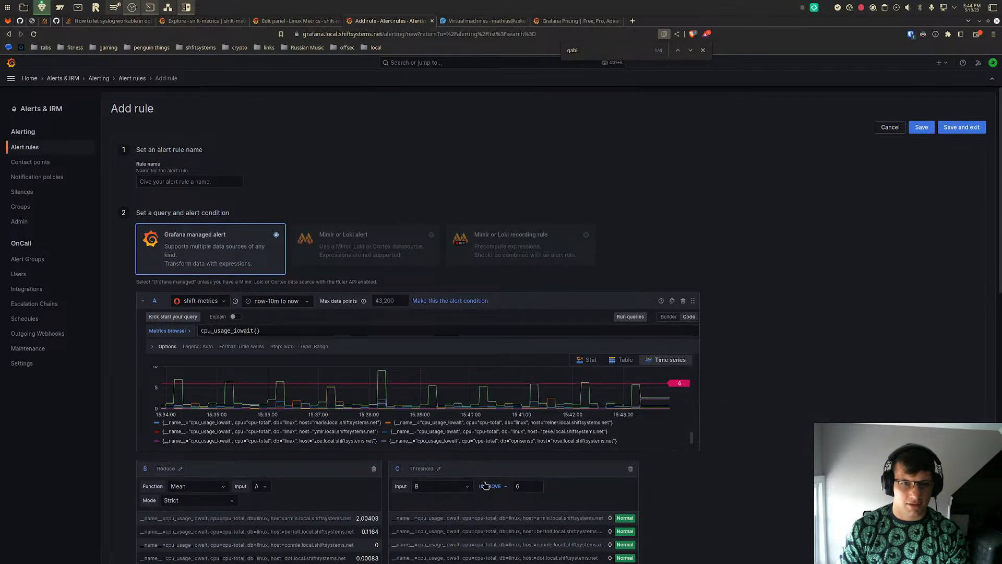
# - Go to the alert rule's details and place the cursor in the Summary annotation
pyautogui.click(527, 488)
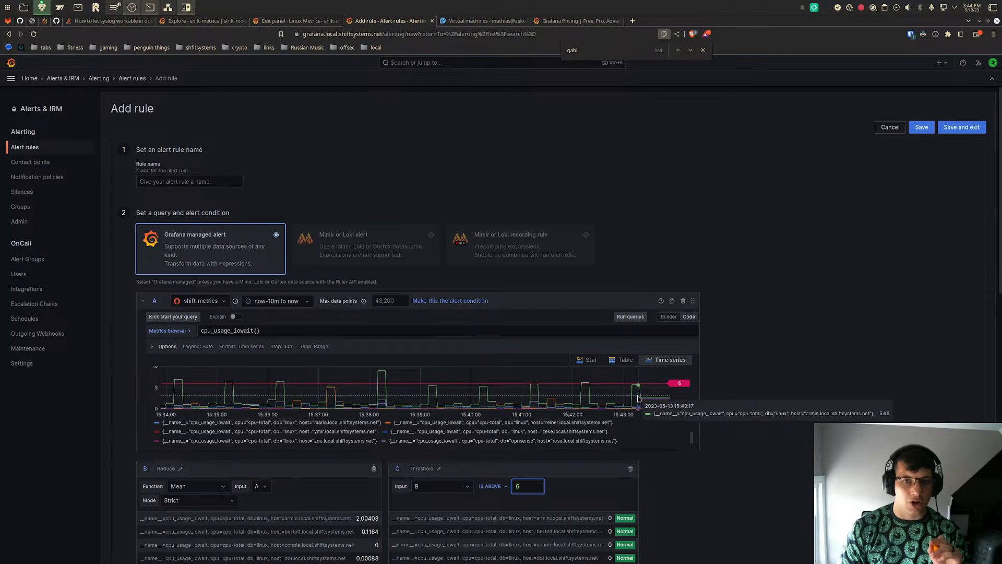
pyautogui.click(858, 278)
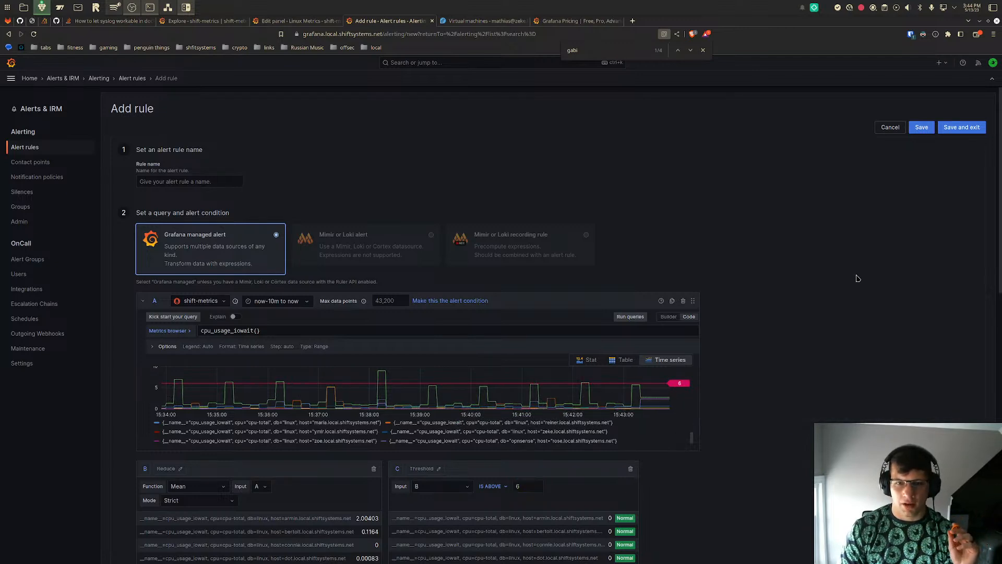
pyautogui.scroll(-9, 858, 278)
pyautogui.click(297, 458)
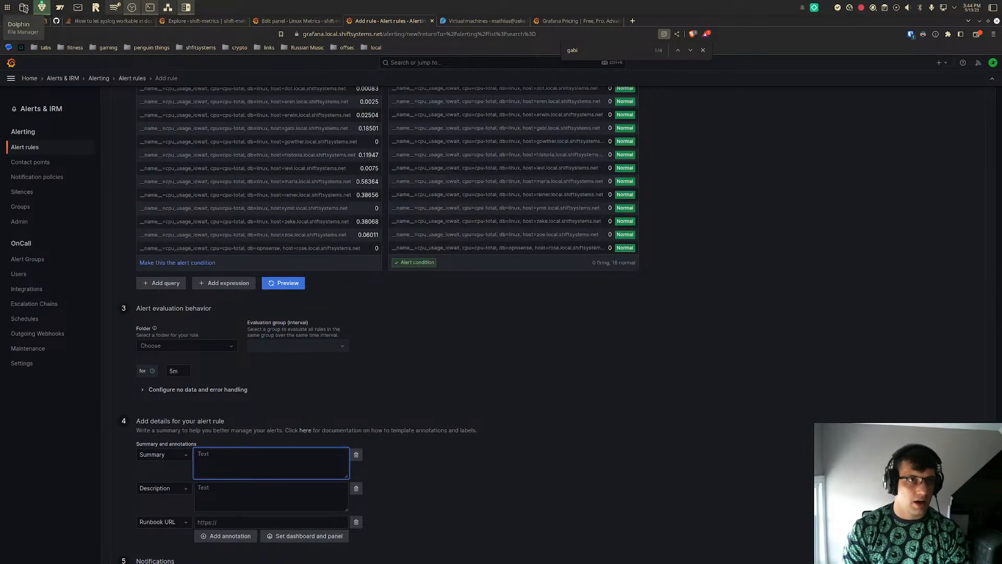
pyautogui.press('super')
pyautogui.write('code')
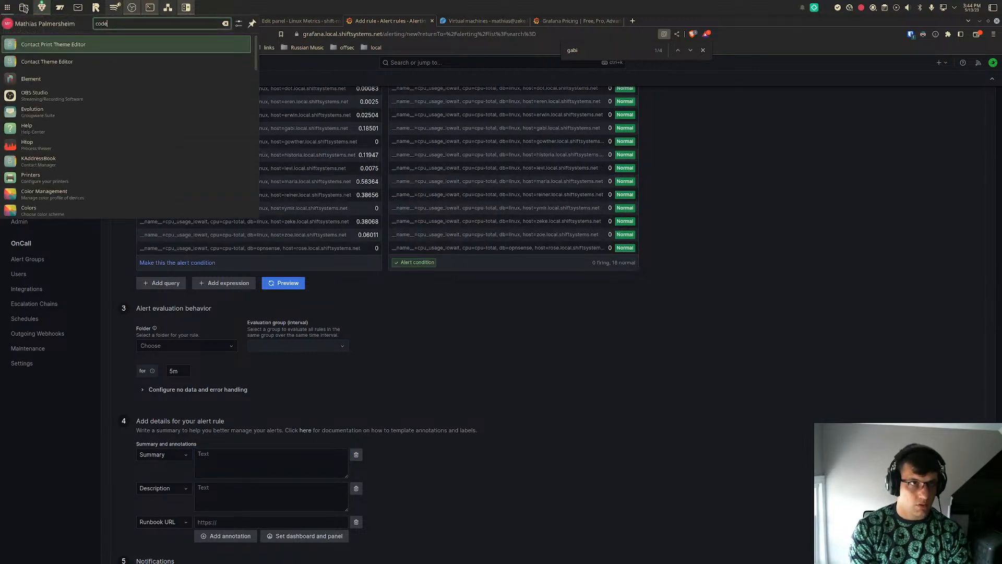
pyautogui.press('Return')
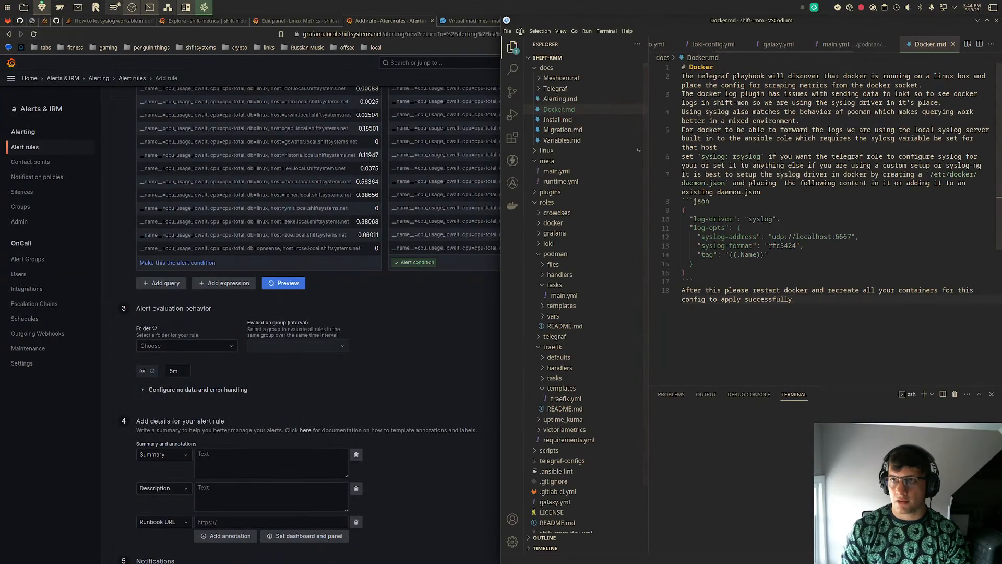
pyautogui.click(978, 21)
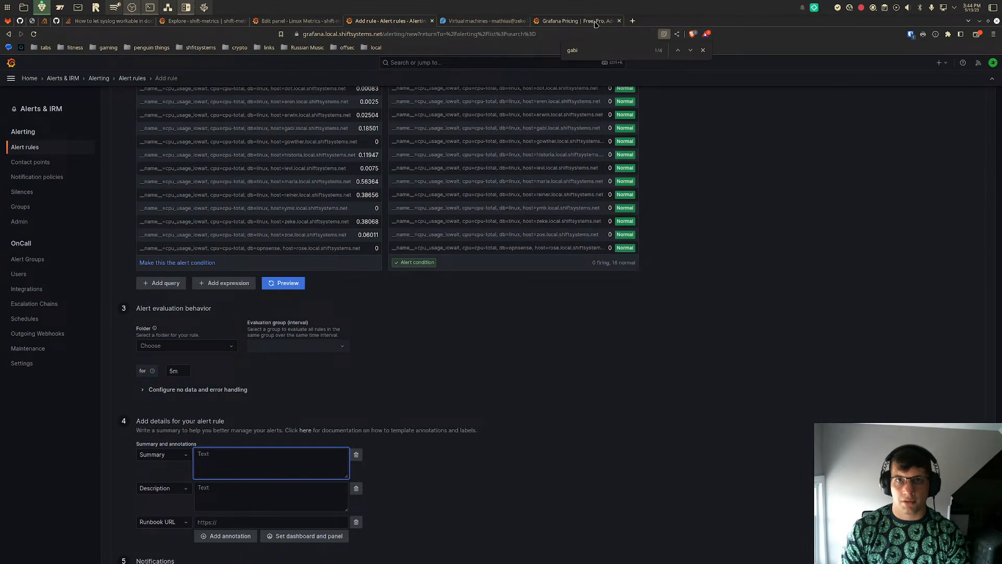
# - Move the Grafana Pricing tab into its own window and open the docs folder of the shift-mon GitLab repository there
pyautogui.moveTo(586, 22); pyautogui.dragTo(642, 95)
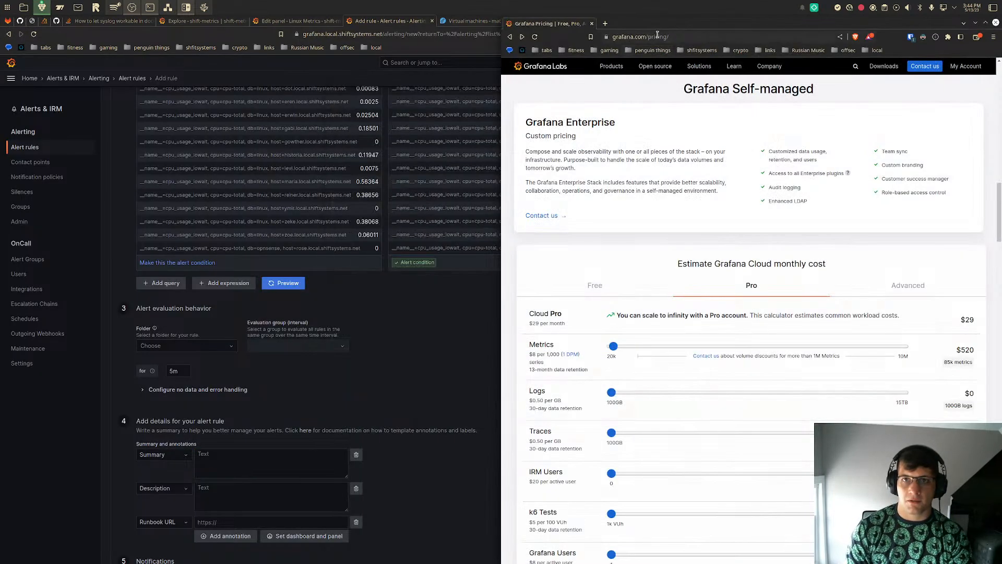
pyautogui.click(657, 36)
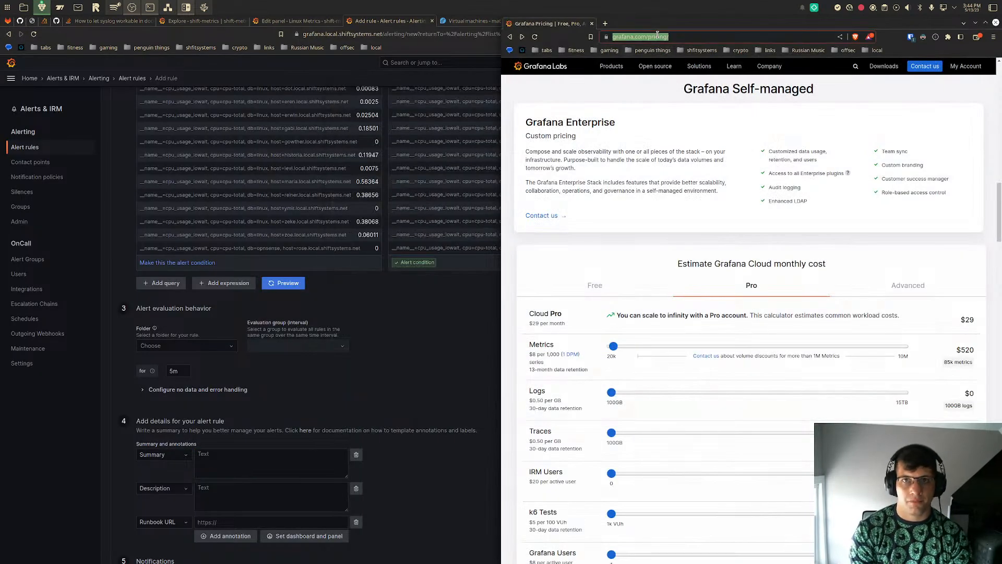
pyautogui.write('gitlab.com')
pyautogui.press('Return')
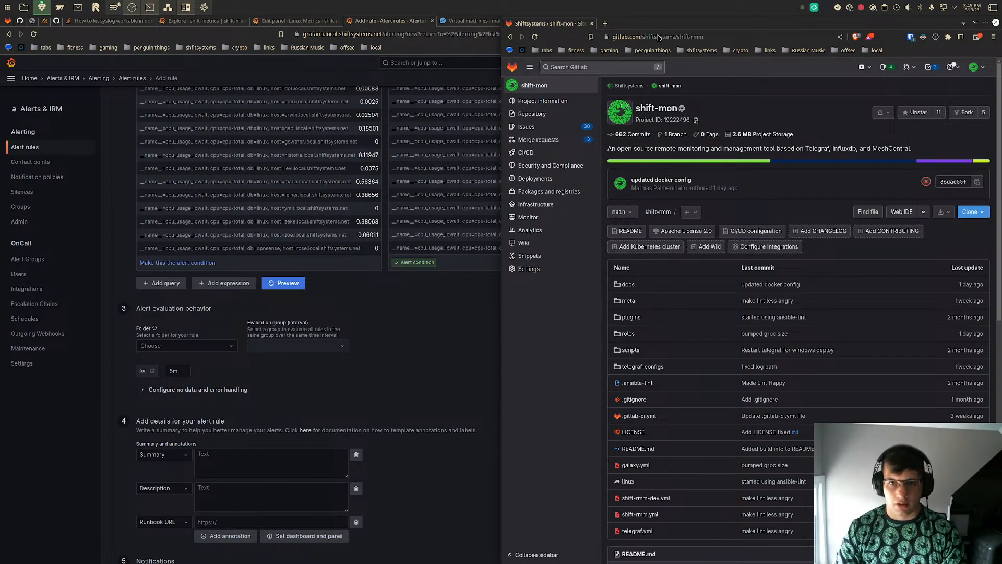
pyautogui.click(635, 283)
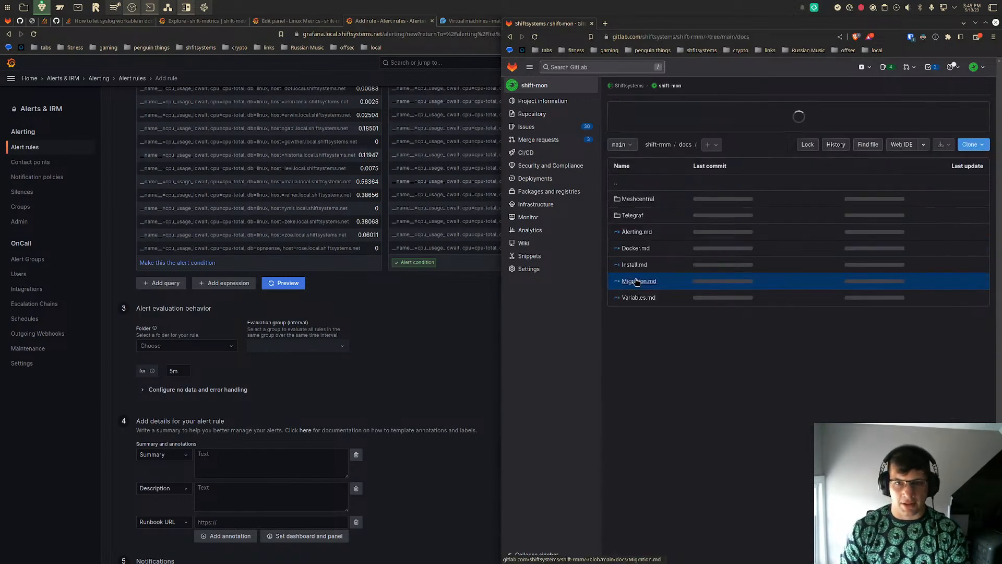
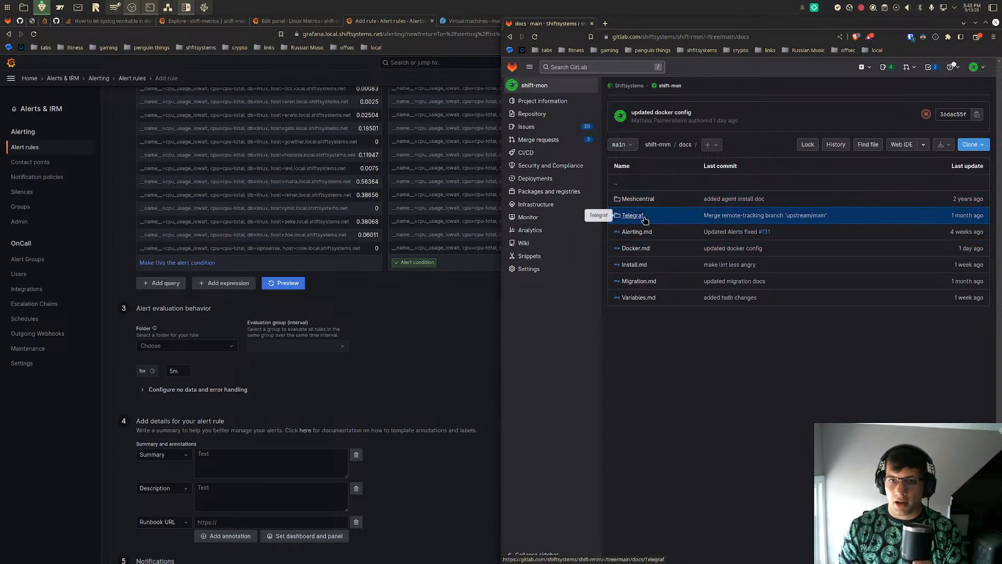
# - Open Alerting.md and copy the High CPU usage example's summary template into the alert rule's Summary annotation
pyautogui.click(646, 232)
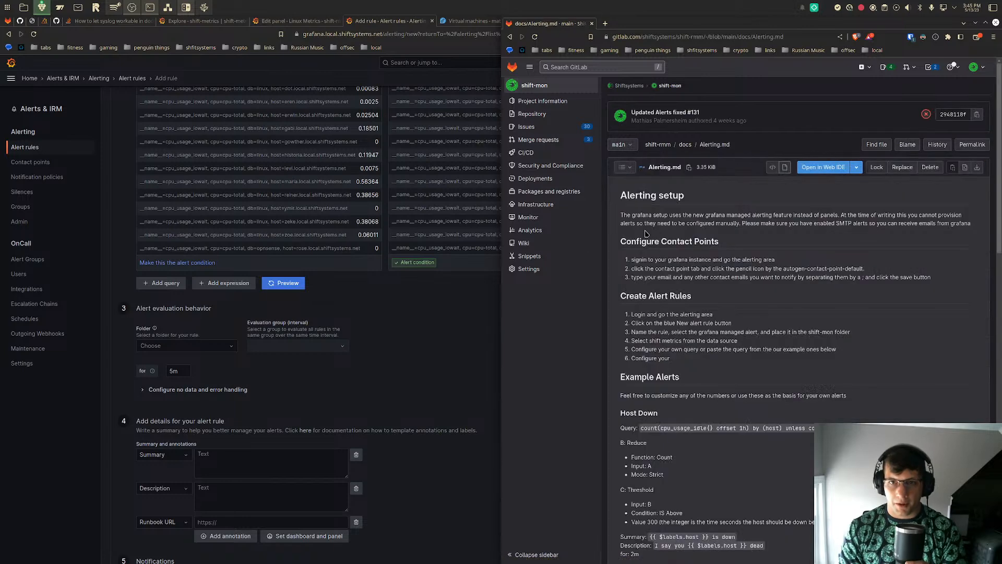
pyautogui.scroll(-5, 728, 332)
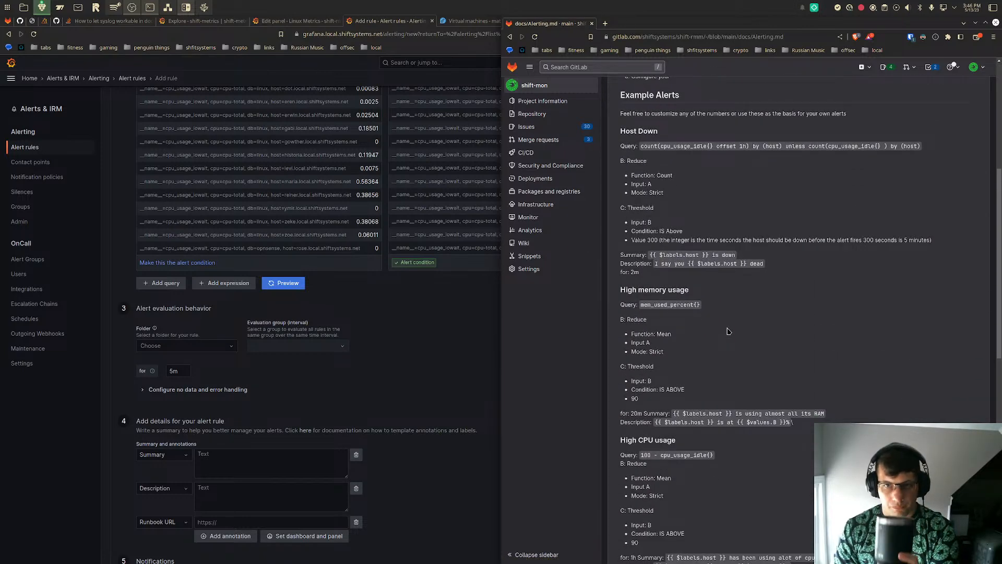
pyautogui.scroll(-4, 728, 331)
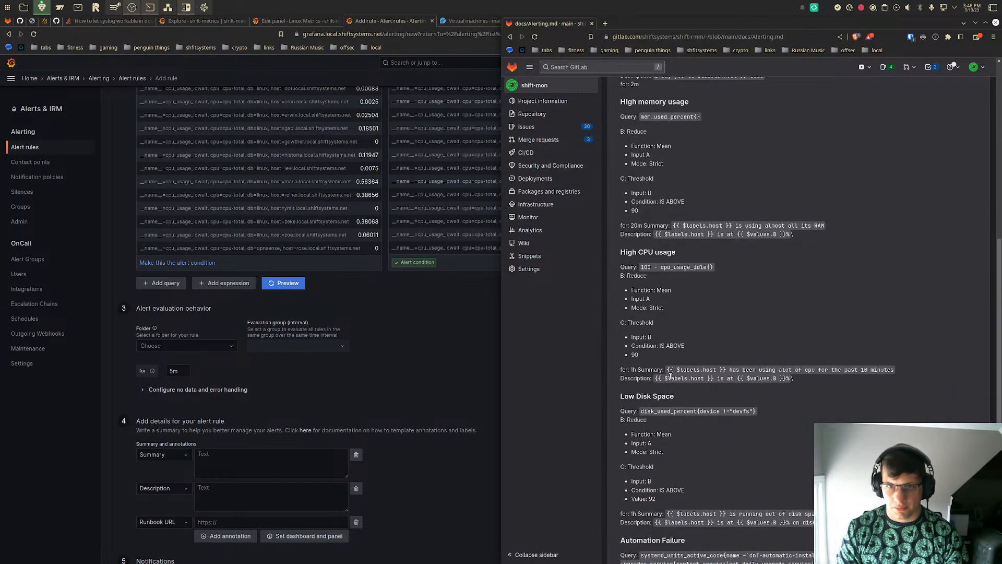
pyautogui.moveTo(668, 369); pyautogui.dragTo(894, 372)
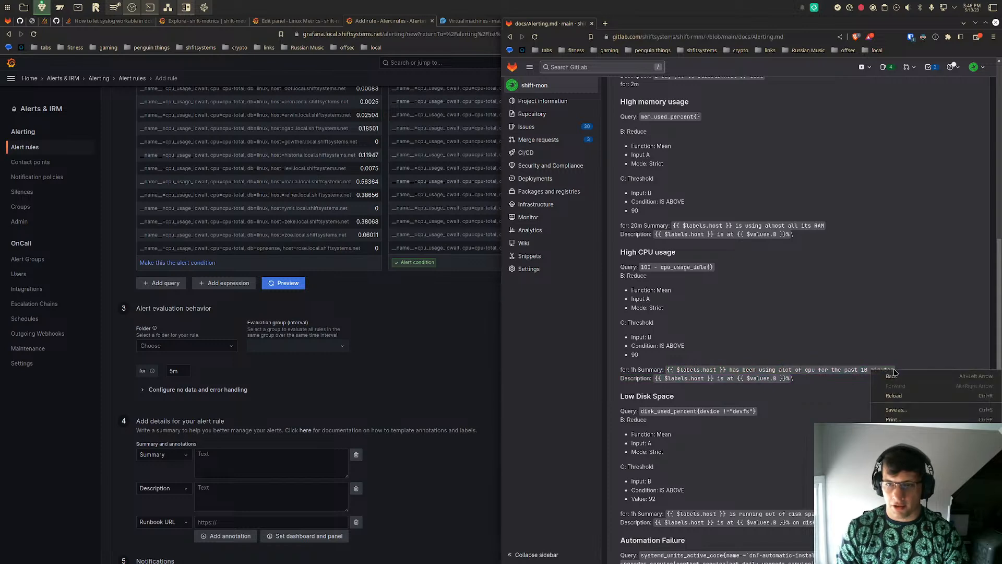
pyautogui.tripleClick(848, 368)
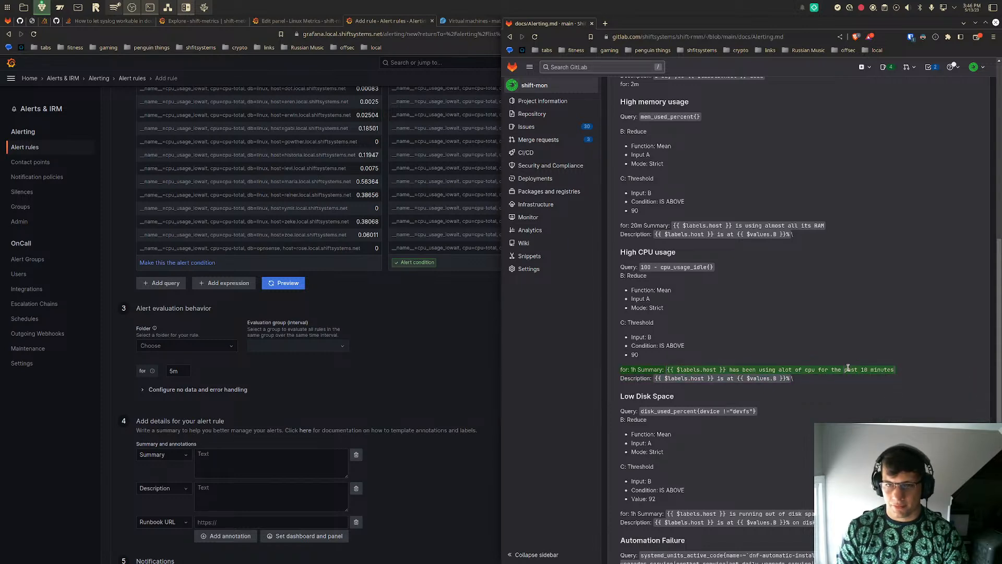
pyautogui.moveTo(675, 358); pyautogui.dragTo(666, 374)
pyautogui.hotkey('ctrl', 'c')
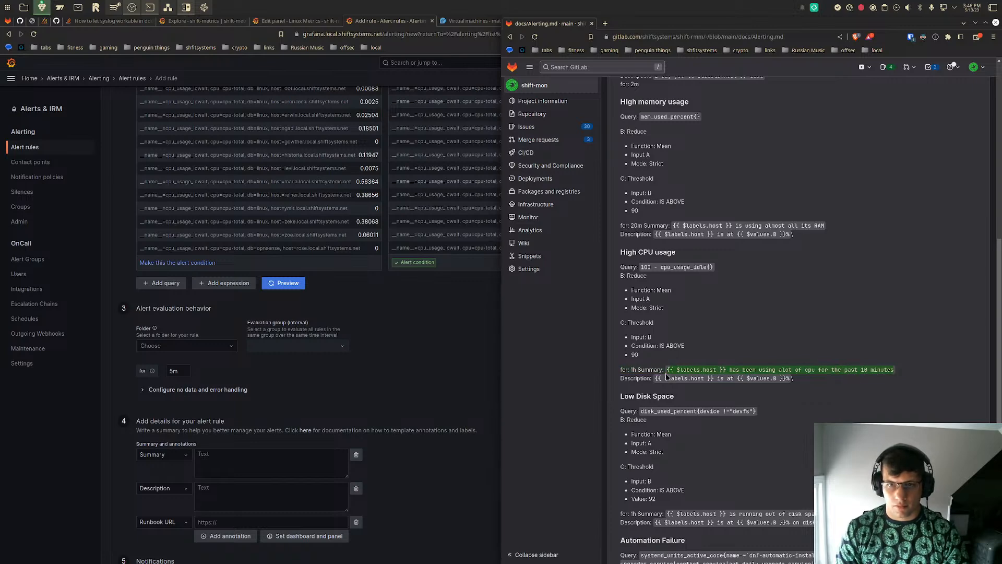
pyautogui.click(242, 469)
pyautogui.hotkey('ctrl', 'v')
# - Copy the High CPU usage example's description template from the docs into the alert rule's Description annotation
pyautogui.click(264, 497)
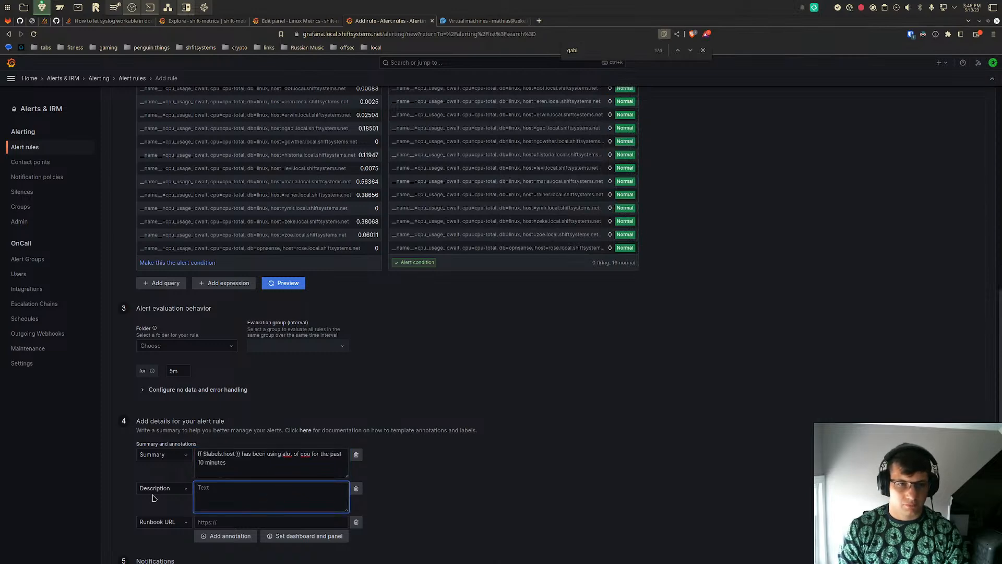
pyautogui.press('super+Left')
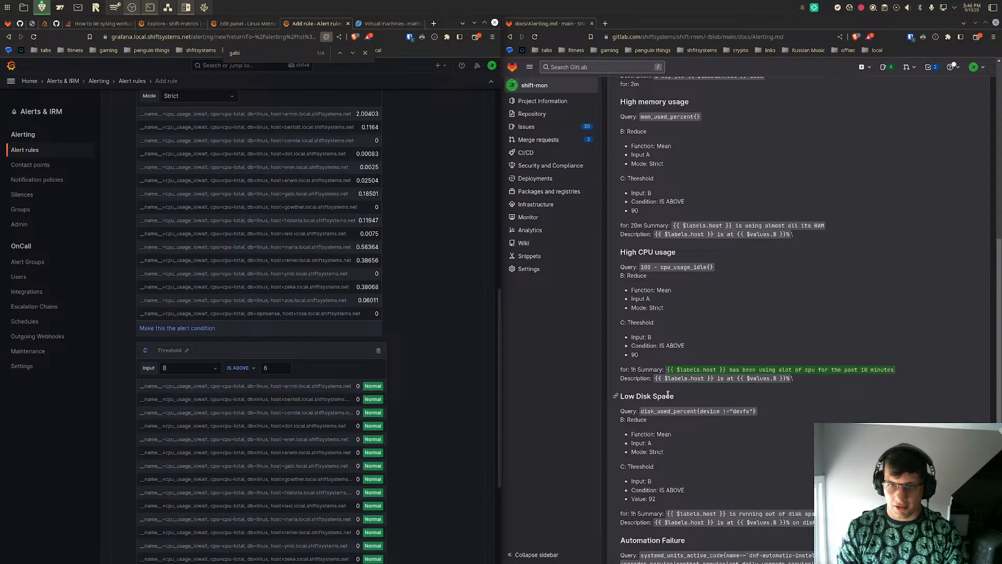
pyautogui.moveTo(655, 378); pyautogui.dragTo(791, 382)
pyautogui.hotkey('ctrl', 'c')
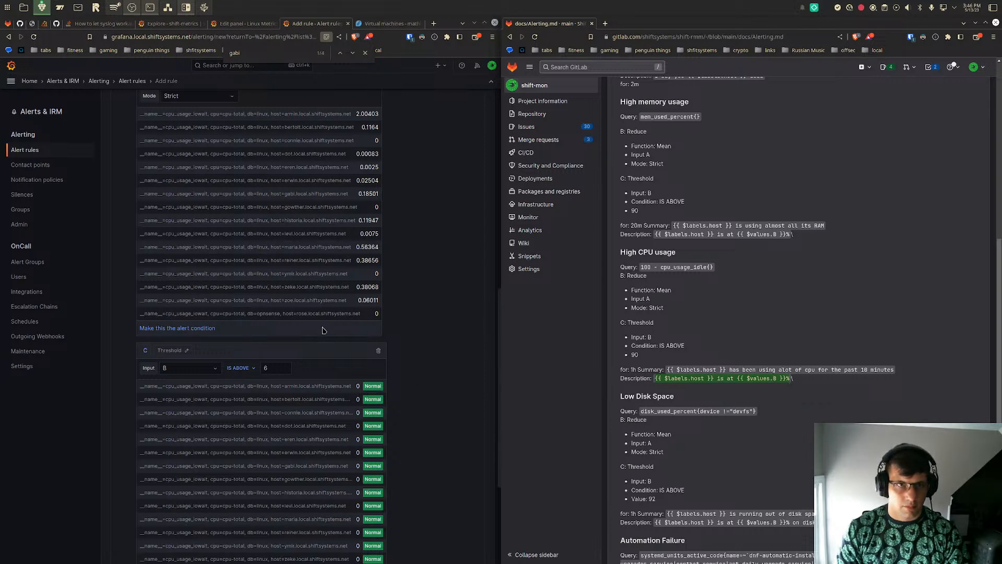
pyautogui.scroll(-5, 323, 330)
pyautogui.scroll(-5, 324, 330)
pyautogui.click(266, 329)
pyautogui.hotkey('ctrl', 'v')
pyautogui.click(422, 331)
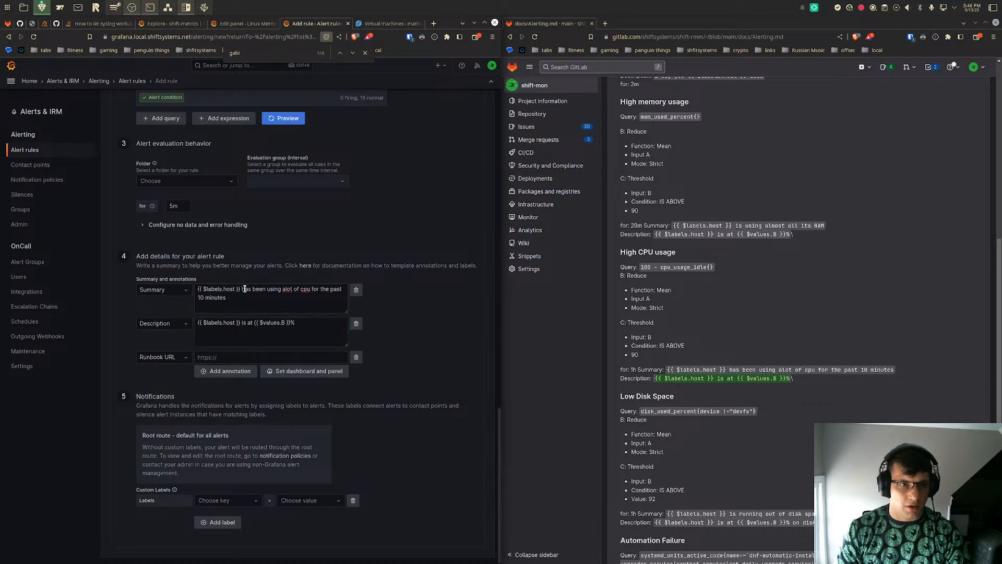
# - Reword the Summary annotation to "{{ $labels.host }} has high iowait"
pyautogui.click(284, 288)
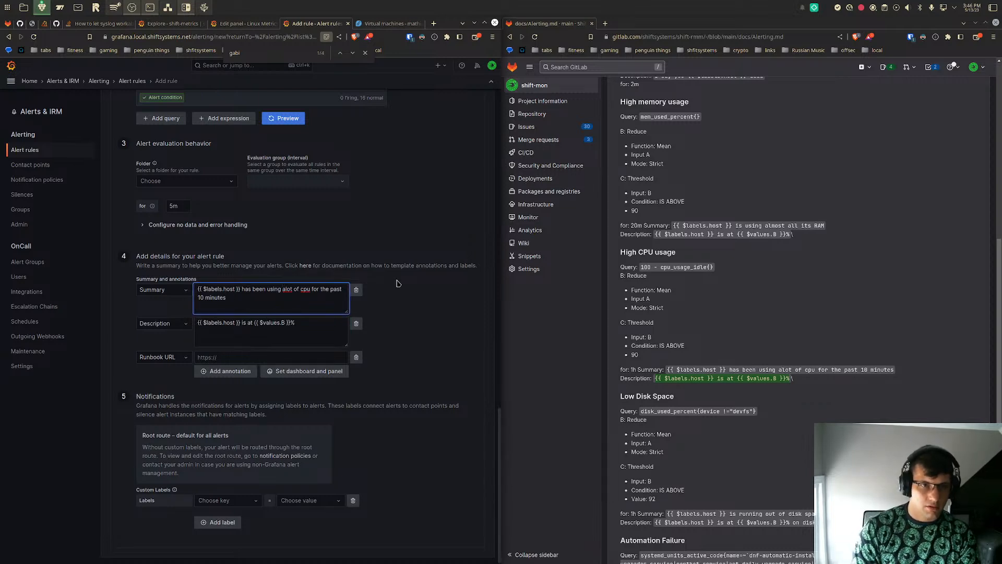
pyautogui.press('Delete')
pyautogui.press('Delete')
pyautogui.press('Delete')
pyautogui.press('Delete')
pyautogui.press('Delete')
pyautogui.press('Delete')
pyautogui.press('Delete')
pyautogui.press('Delete')
pyautogui.press('Delete')
pyautogui.press('Delete')
pyautogui.press('Delete')
pyautogui.press('Delete')
pyautogui.press('Delete')
pyautogui.press('Delete')
pyautogui.press('Delete')
pyautogui.press('Delete')
pyautogui.press('Delete')
pyautogui.press('Delete')
pyautogui.press('Delete')
pyautogui.press('Delete')
pyautogui.press('Delete')
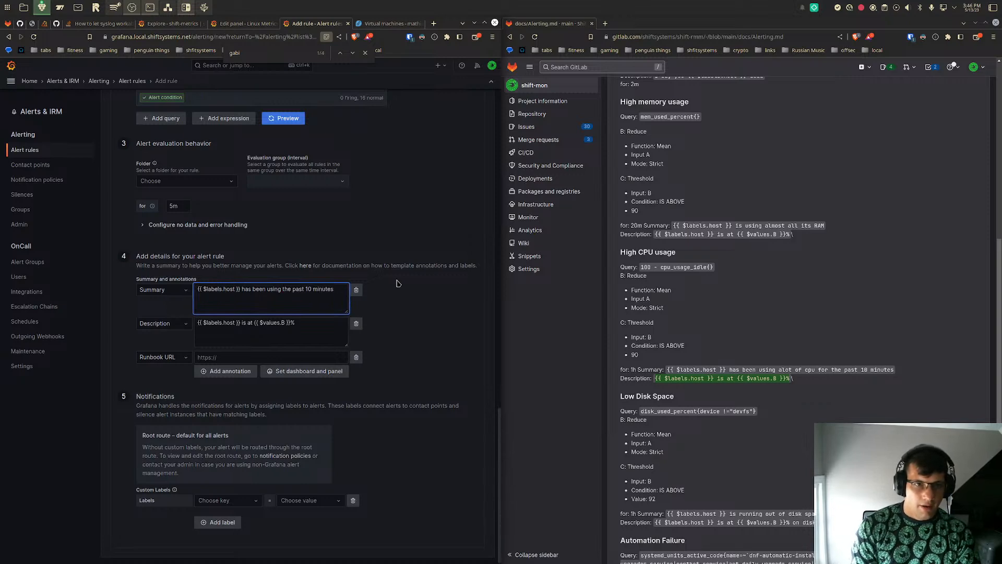
pyautogui.write('tes')
pyautogui.press('BackSpace')
pyautogui.press('BackSpace')
pyautogui.press('BackSpace')
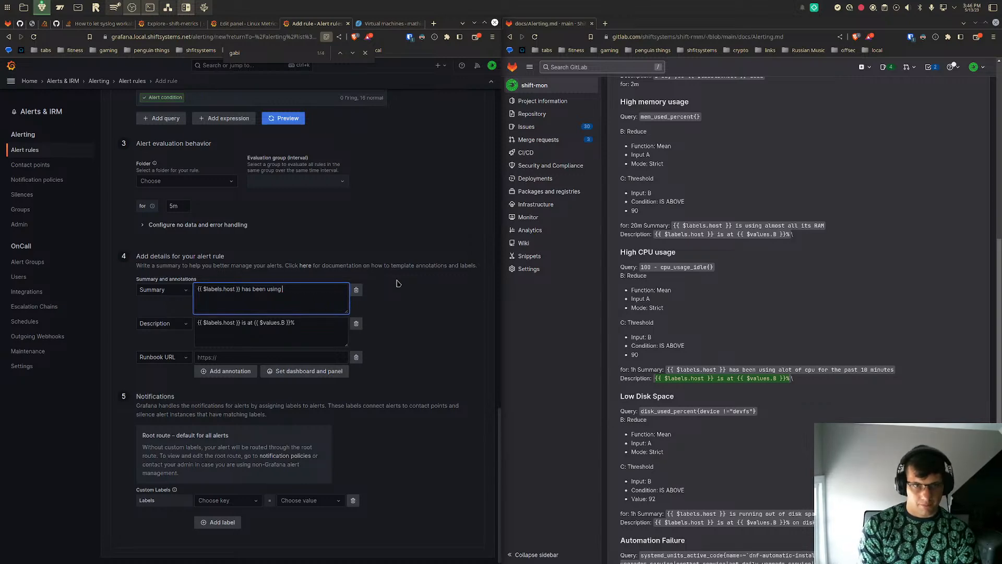
pyautogui.press('BackSpace')
pyautogui.press('BackSpace')
pyautogui.press('BackSpace')
pyautogui.press('BackSpace')
pyautogui.press('BackSpace')
pyautogui.write('iowait above')
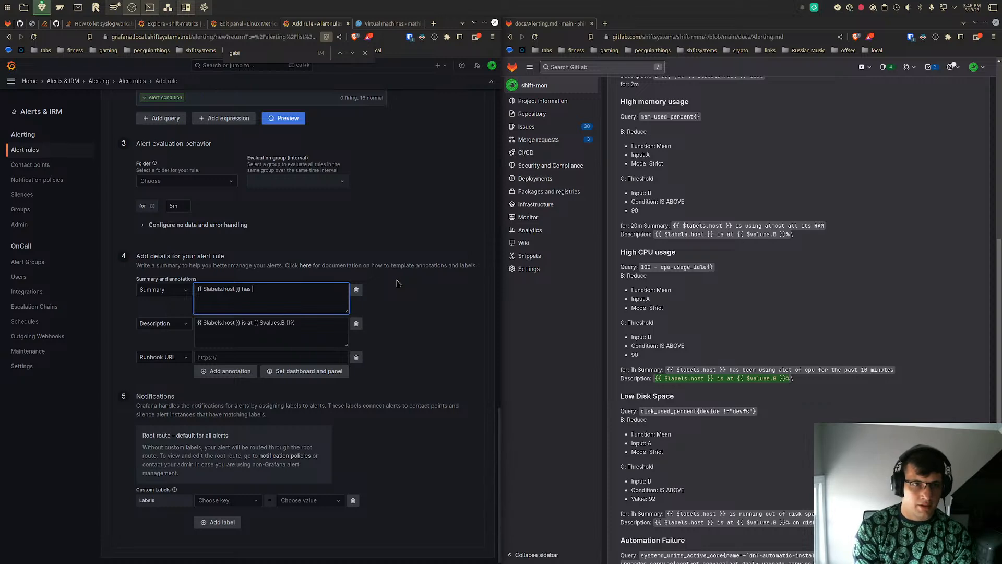
pyautogui.write('high iowait')
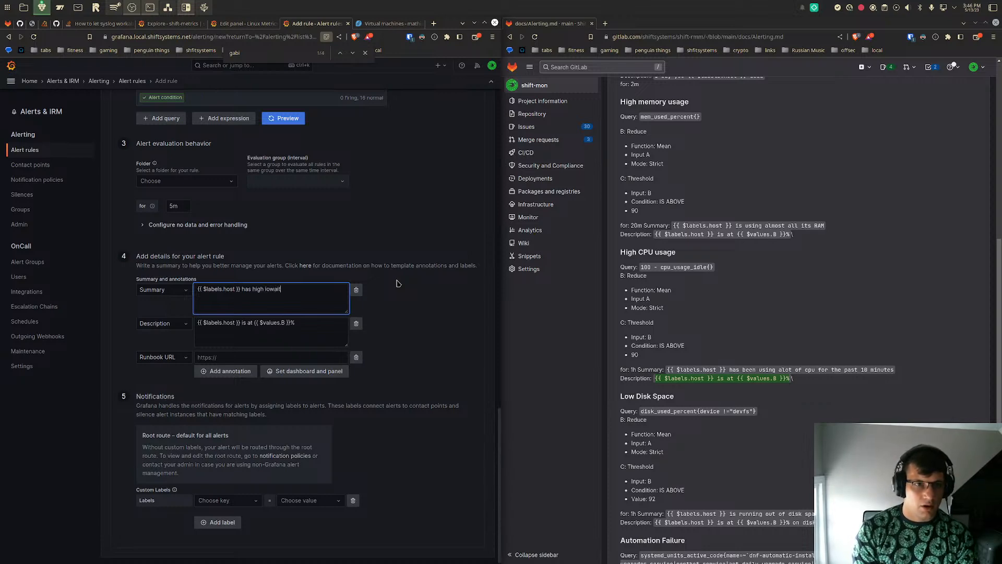
# - Extend the Description annotation with "of iowait this could be causing issues with application responsiveness"
pyautogui.click(323, 330)
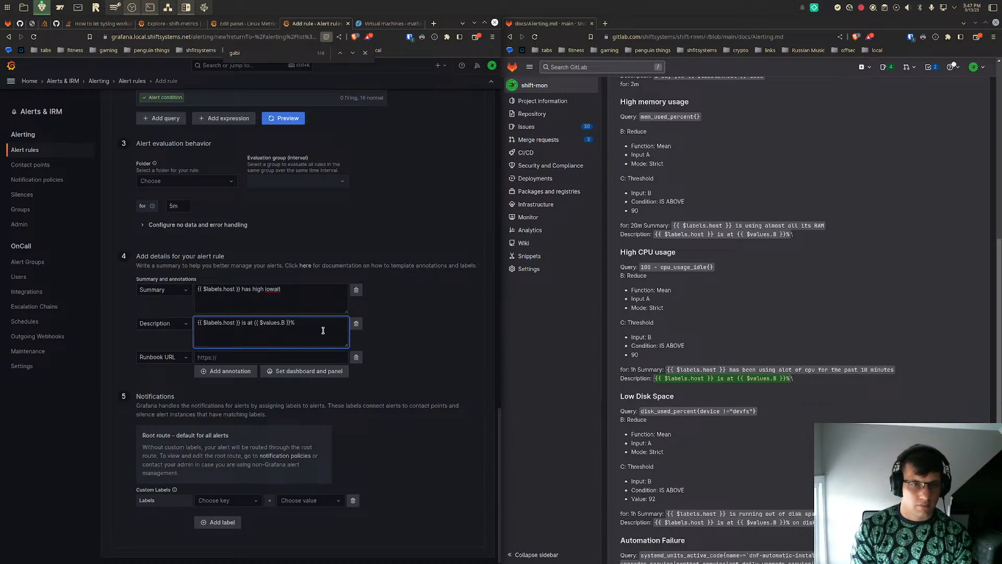
pyautogui.write('iowait plea')
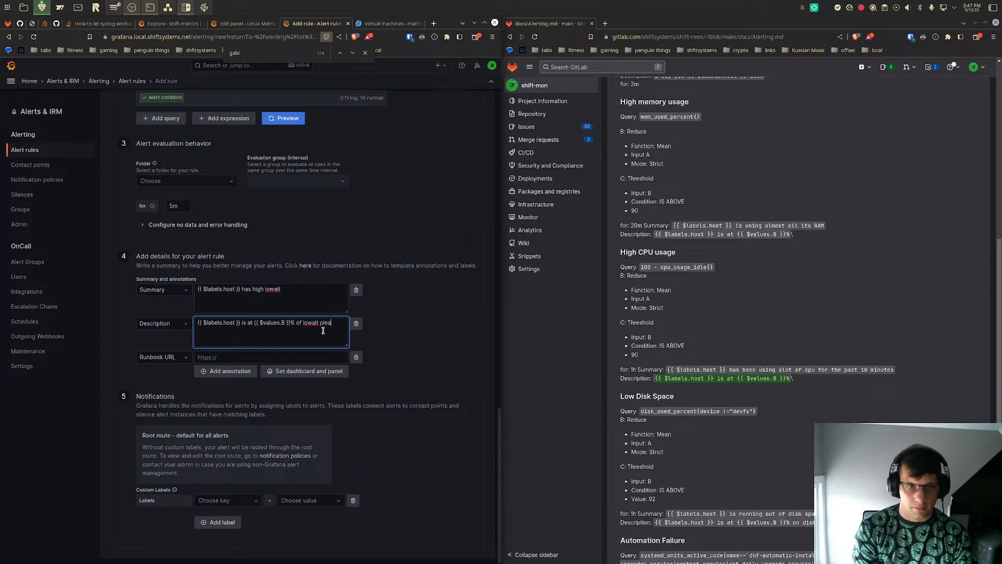
pyautogui.press('BackSpace')
pyautogui.press('BackSpace')
pyautogui.press('BackSpace')
pyautogui.press('BackSpace')
pyautogui.write('this could b')
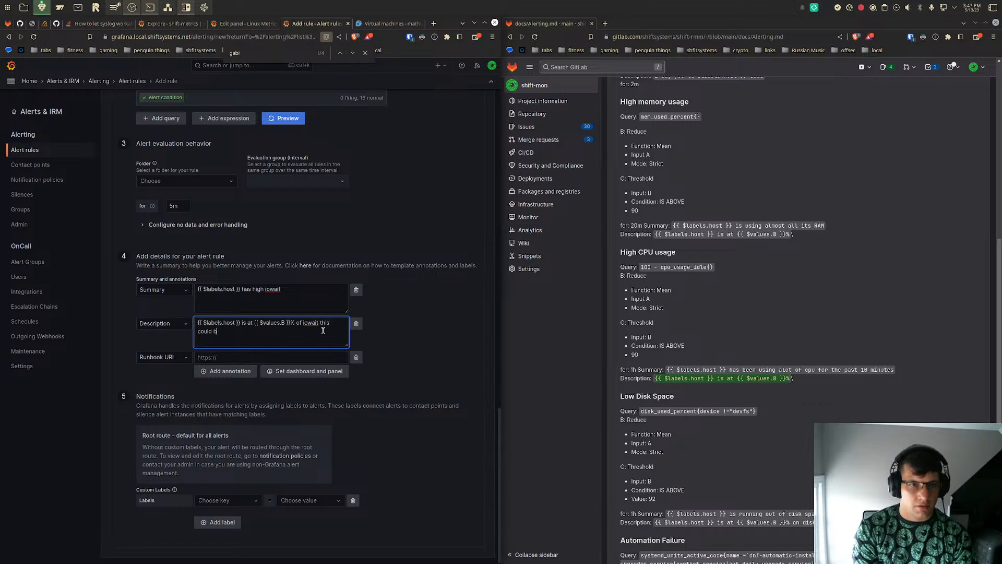
pyautogui.write('e causing issue')
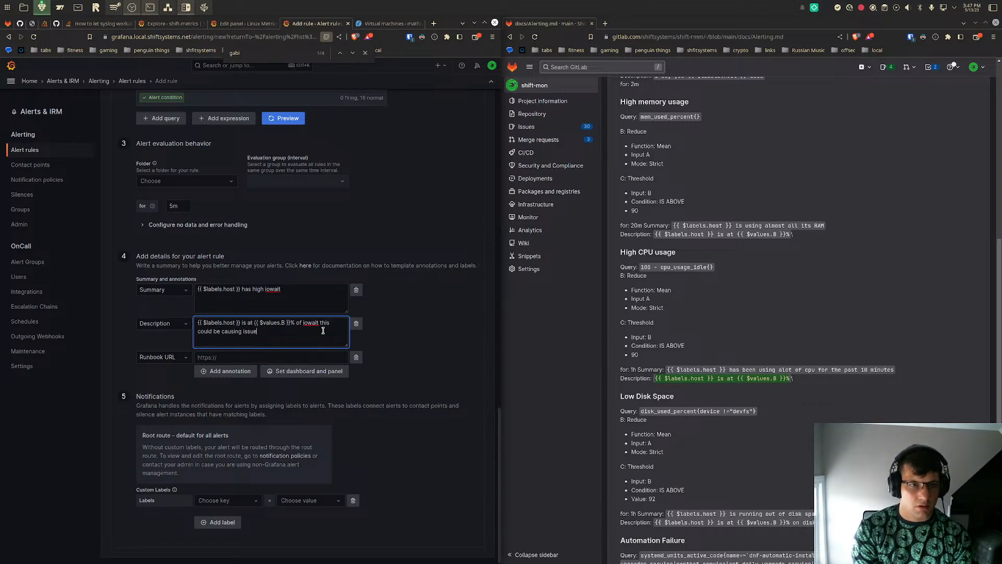
pyautogui.write('s with application responsiveness')
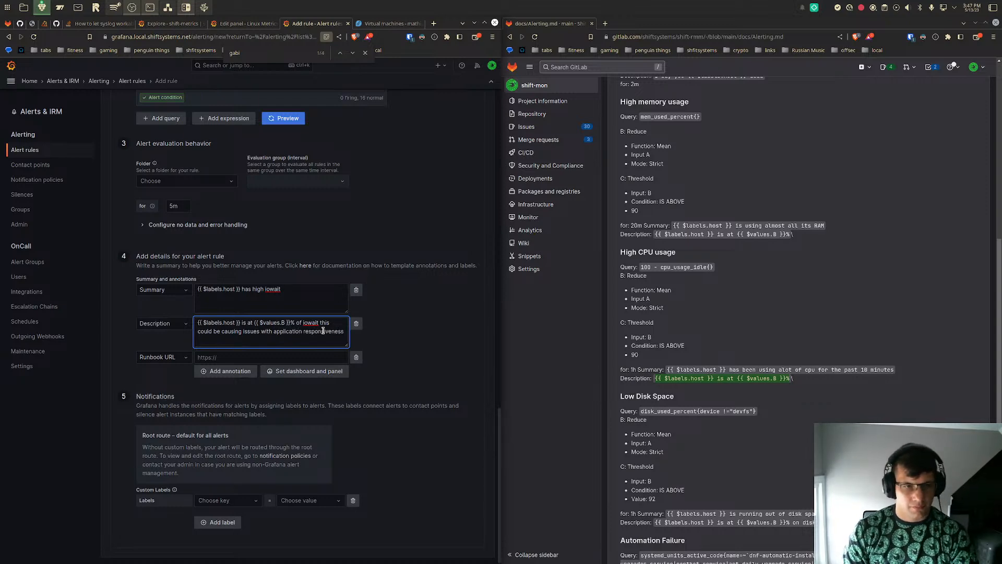
pyautogui.click(423, 340)
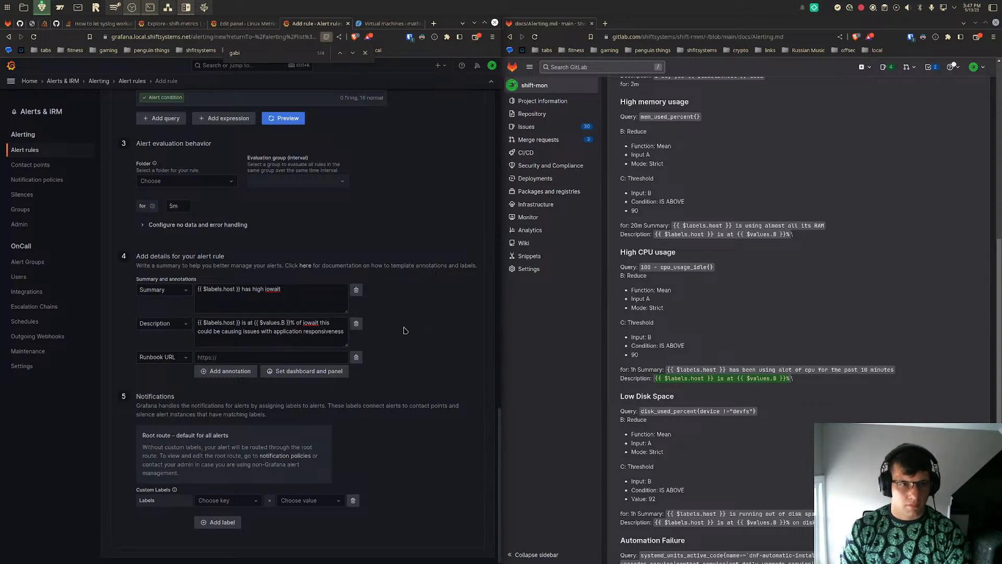
# - Change the Runbook URL annotation's type to Dashboard UID and delete that empty annotation
pyautogui.click(151, 361)
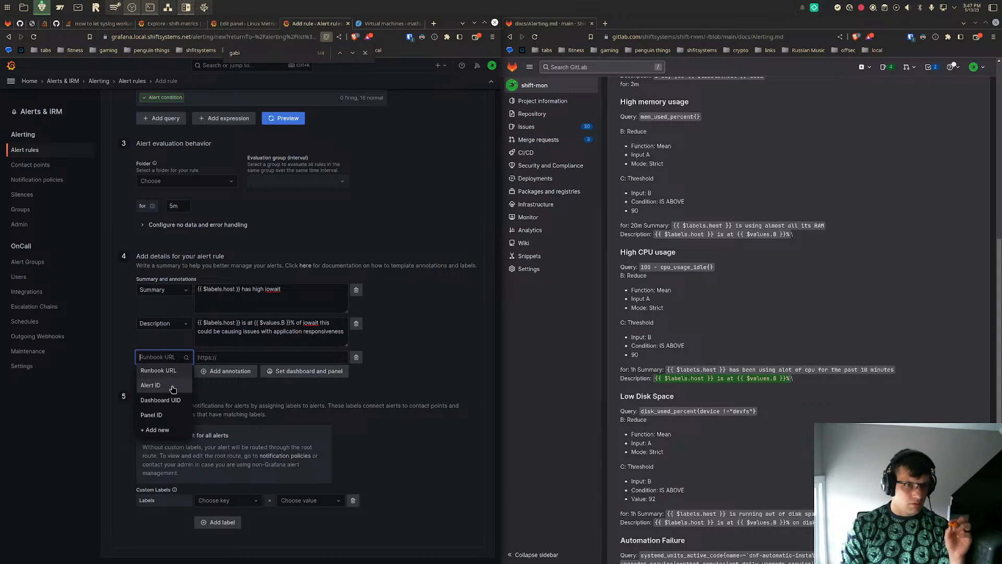
pyautogui.click(163, 400)
pyautogui.click(295, 369)
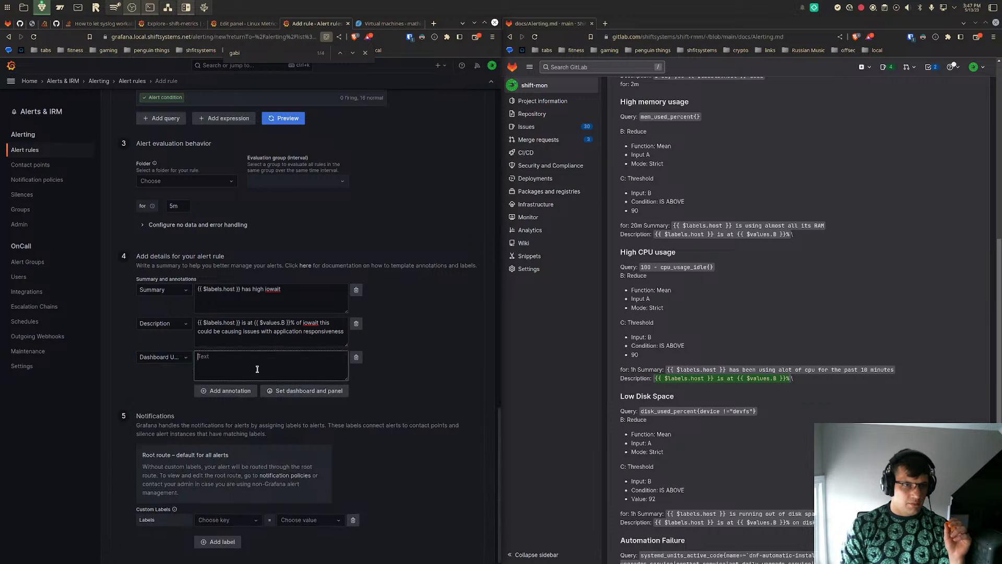
pyautogui.click(184, 362)
pyautogui.click(113, 359)
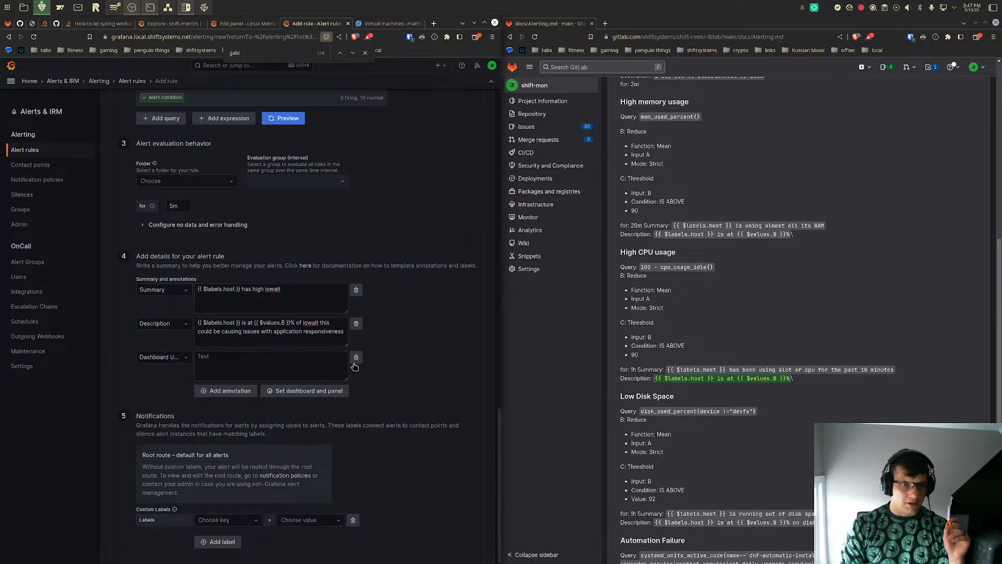
pyautogui.click(356, 358)
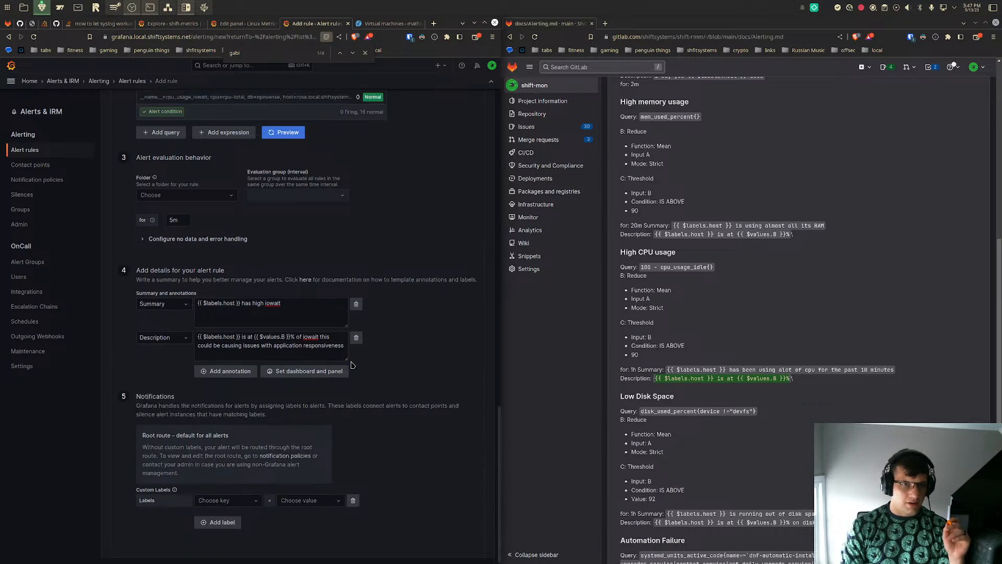
# - Choose the Linux Metrics dashboard to link to the alert rule and search its panels for "iowa" and "cpu"
pyautogui.click(315, 373)
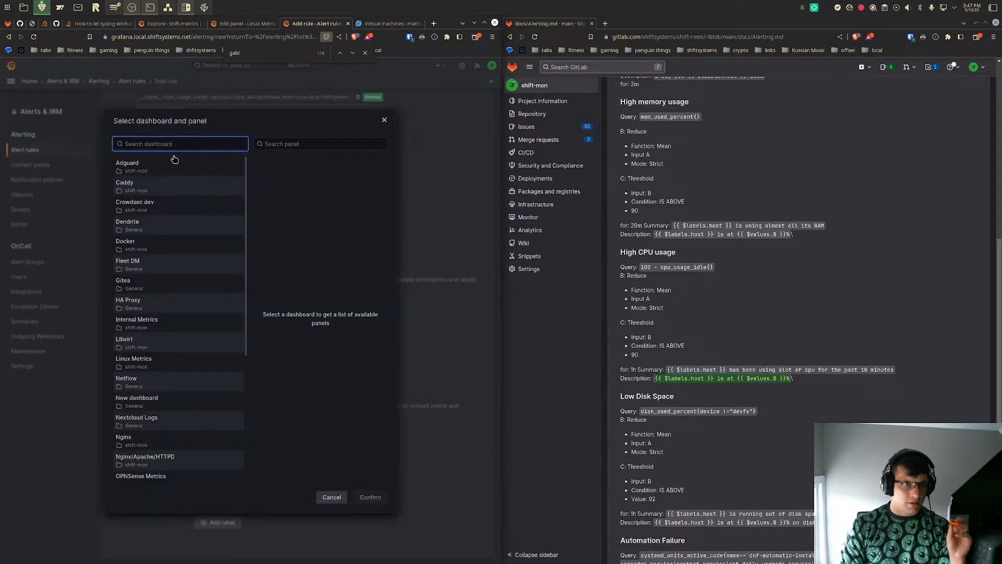
pyautogui.write('linu')
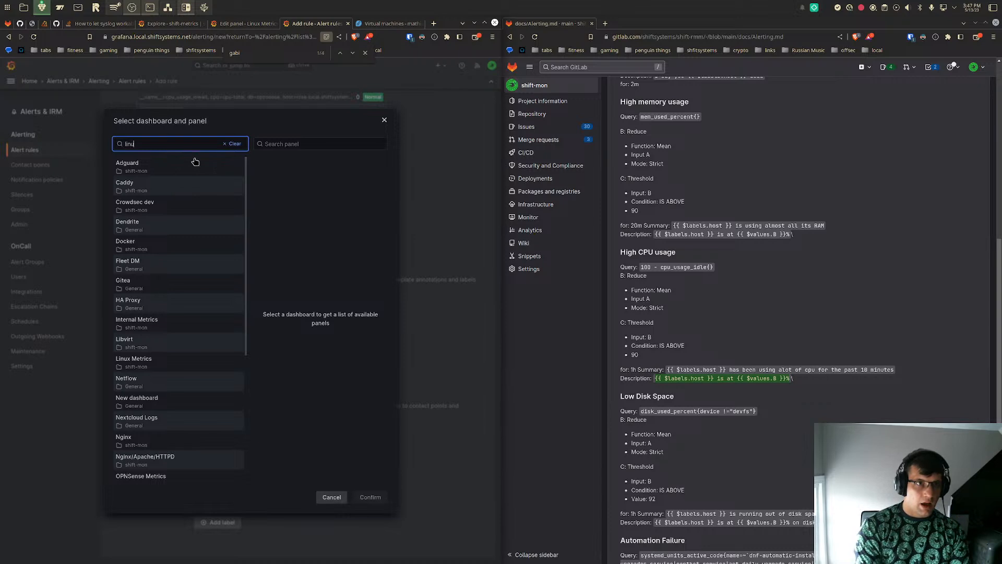
pyautogui.click(186, 168)
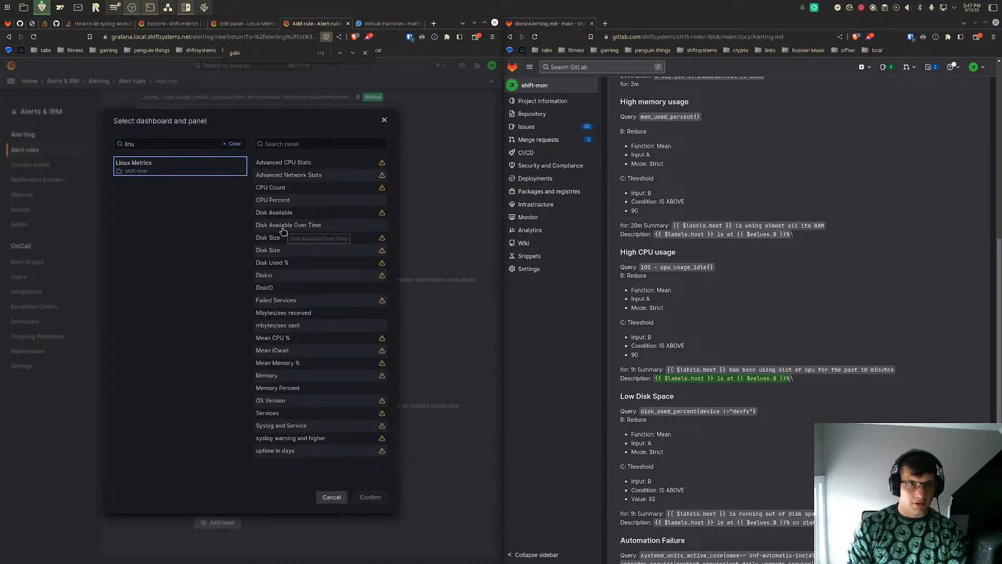
pyautogui.click(310, 142)
pyautogui.write('iowa')
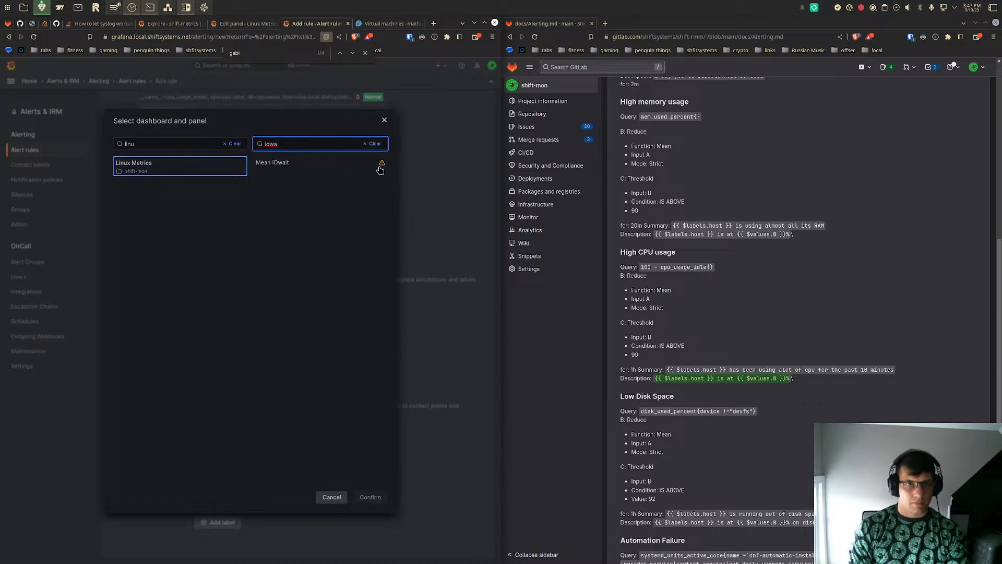
pyautogui.moveTo(383, 164)
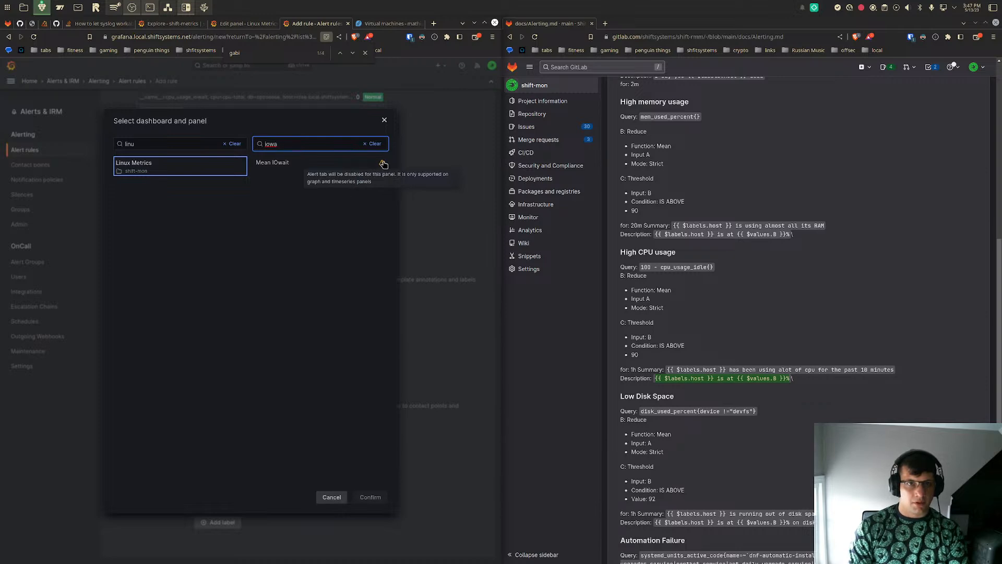
pyautogui.press('BackSpace')
pyautogui.press('BackSpace')
pyautogui.press('BackSpace')
pyautogui.press('BackSpace')
pyautogui.write('cpu')
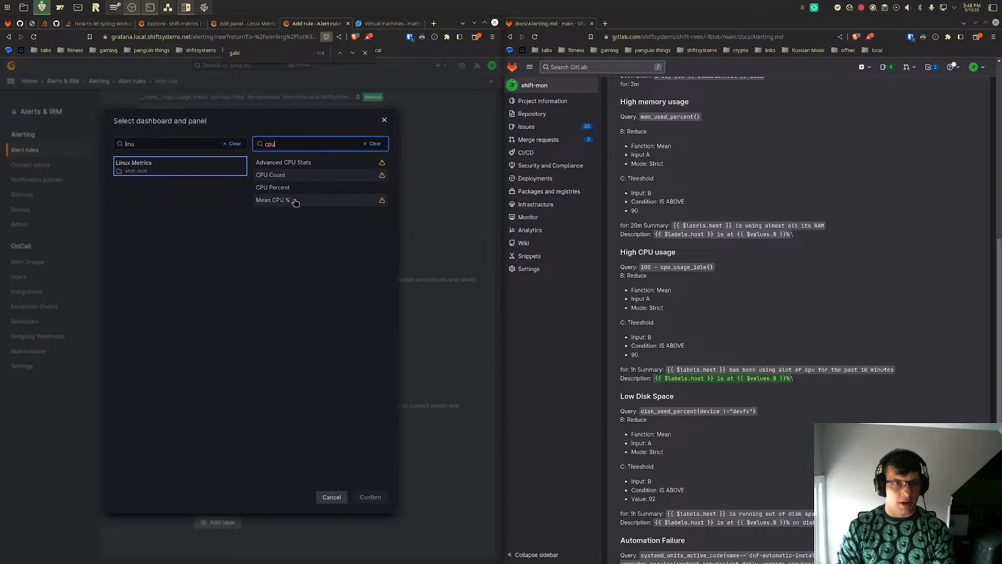
# - Try linking the Mean IOwait panel to the alert rule, and remove the resulting Dashboard UID and Panel ID annotations
pyautogui.hotkey('ctrl', 'a')
pyautogui.write('iow')
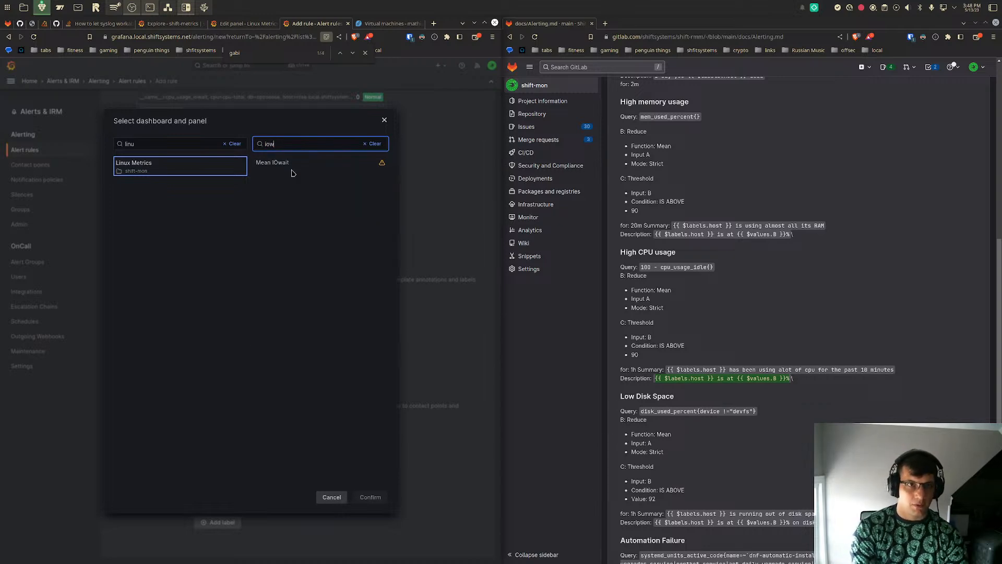
pyautogui.click(287, 164)
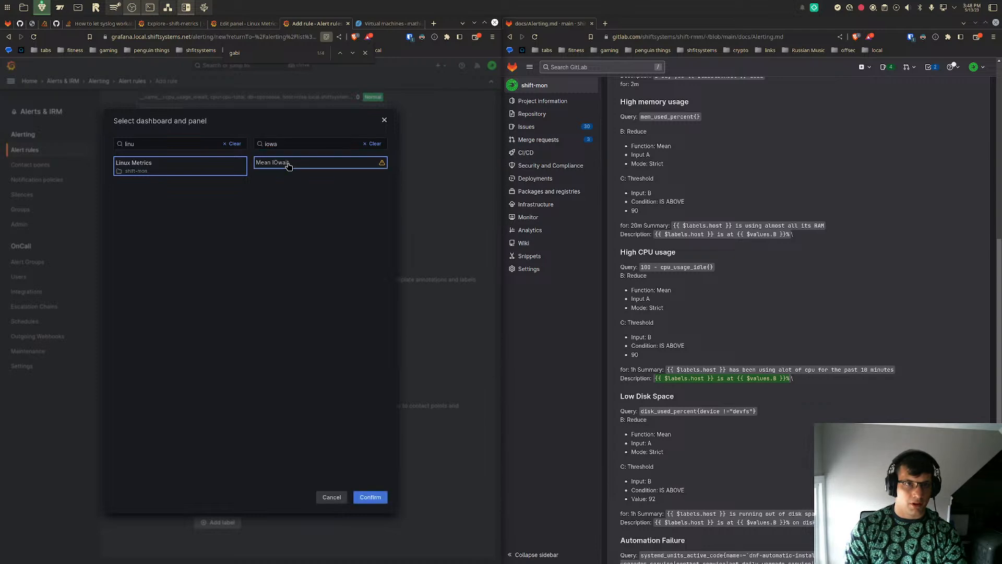
pyautogui.click(369, 497)
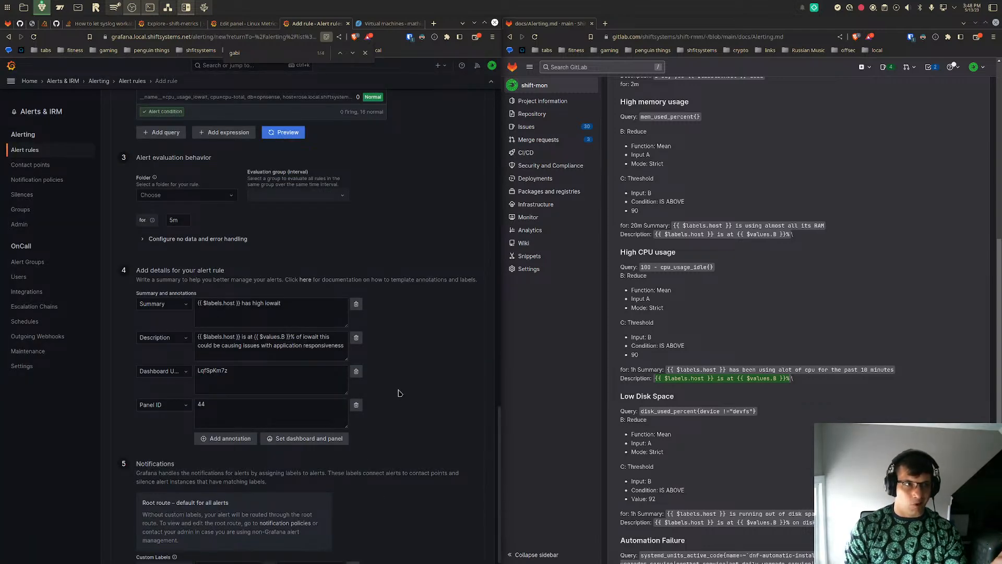
pyautogui.click(357, 372)
pyautogui.click(357, 373)
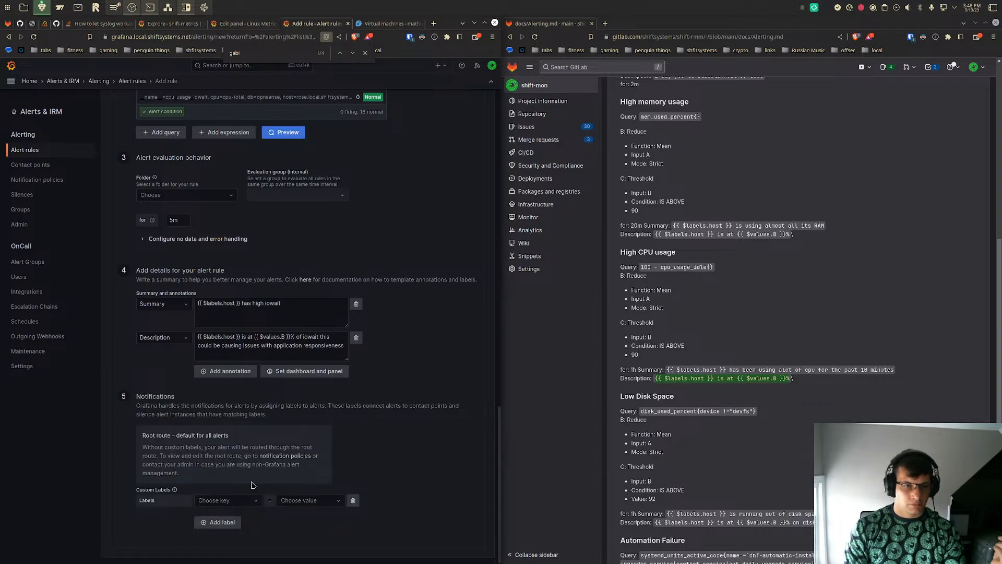
# - Name the alert rule "High iowait"
pyautogui.click(237, 504)
pyautogui.click(237, 503)
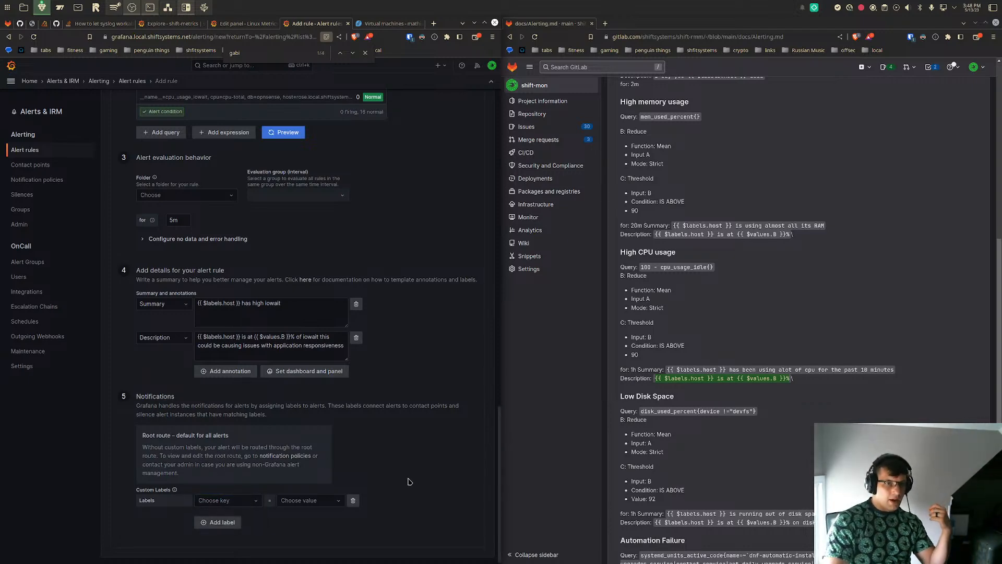
pyautogui.scroll(20, 410, 482)
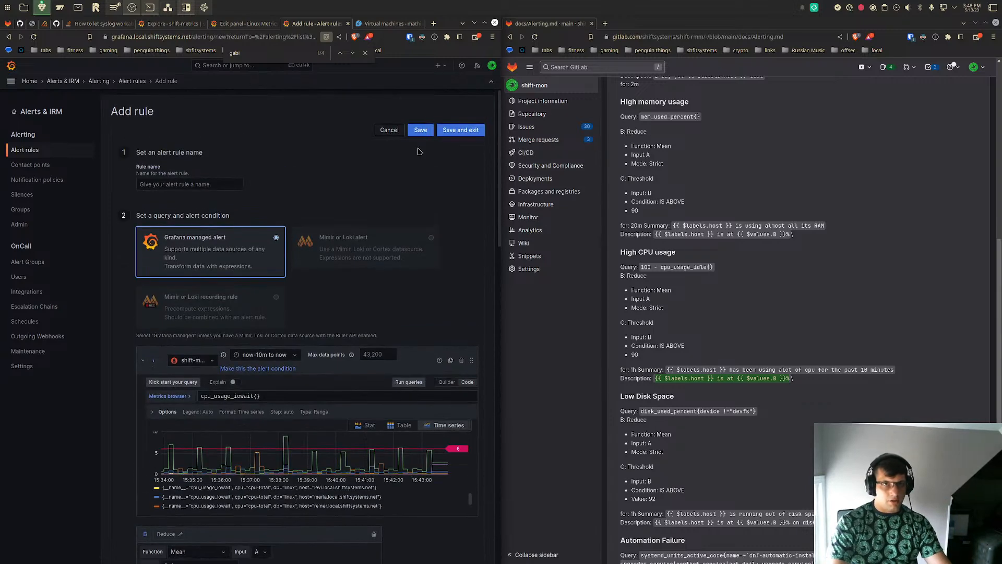
pyautogui.click(457, 130)
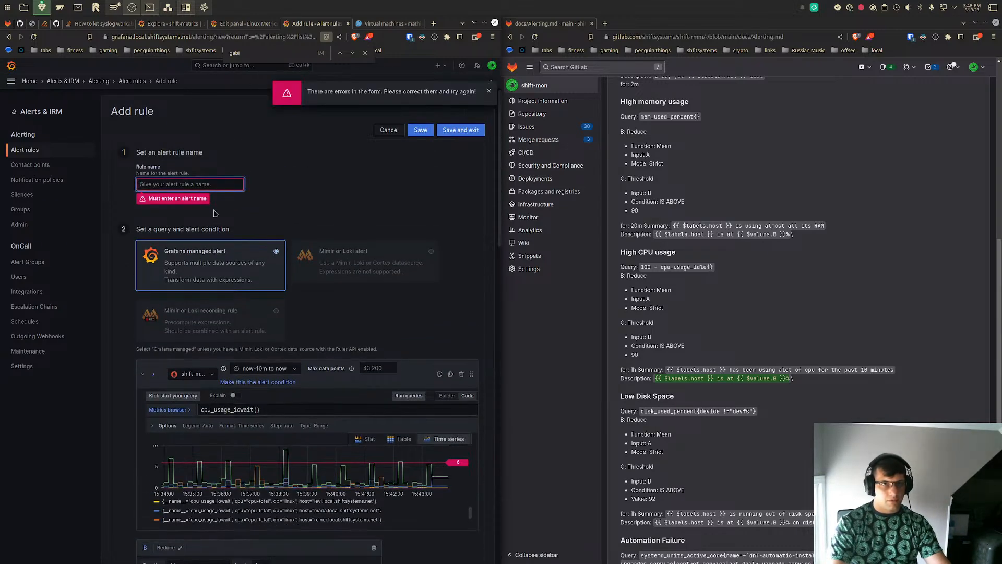
pyautogui.click(201, 184)
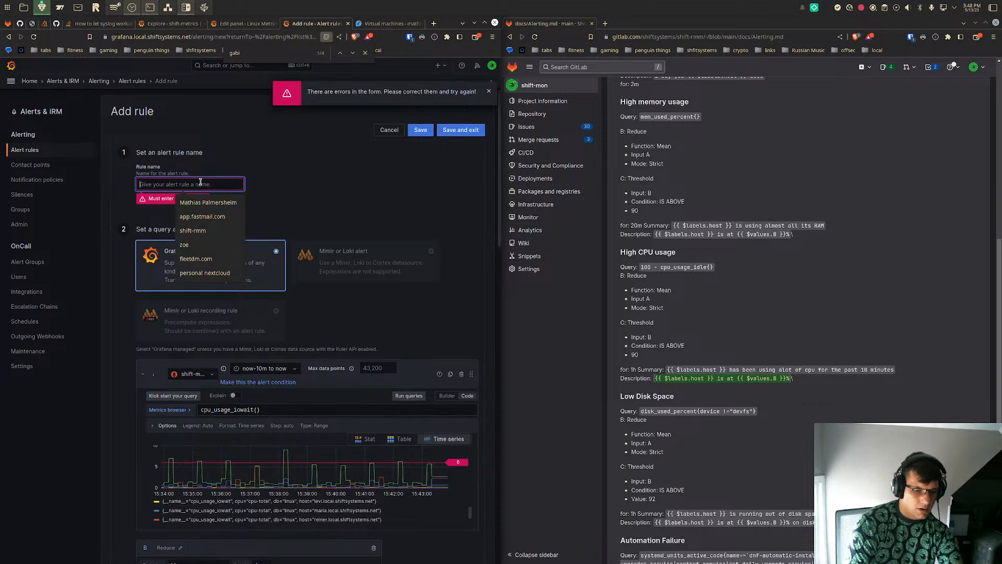
pyautogui.write('High iowait')
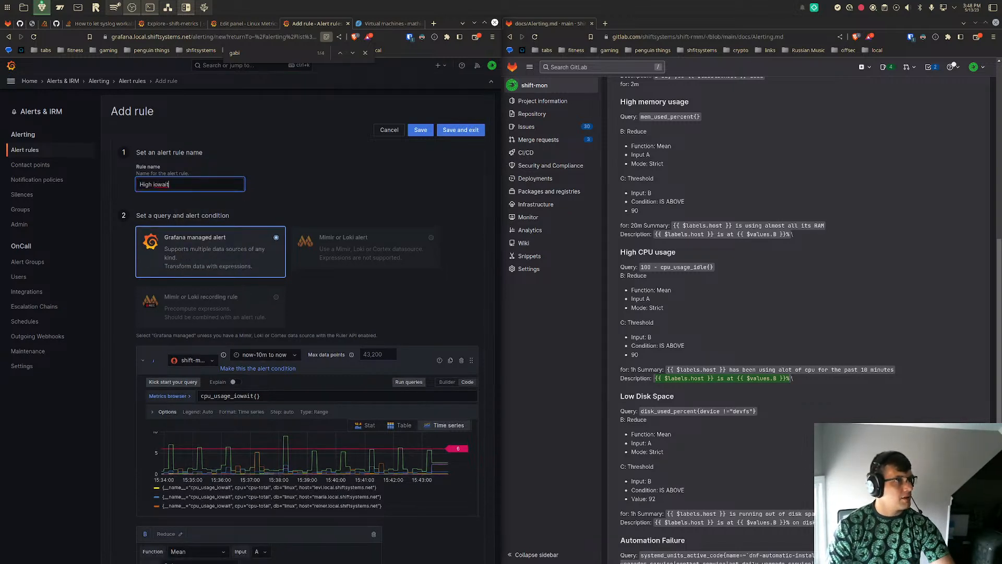
pyautogui.hotkey('alt', 'Tab')
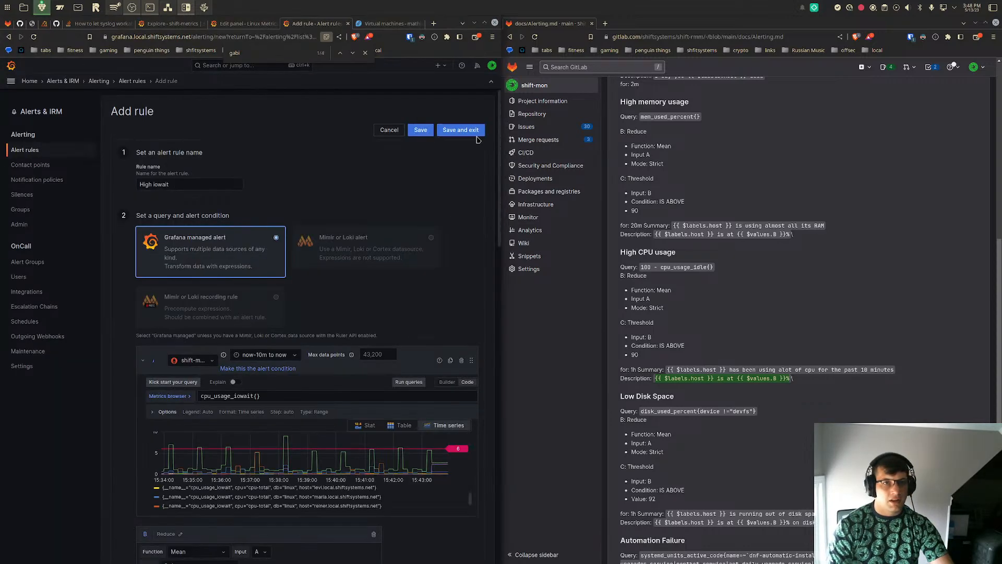
# - Assign the alert rule to the shift-mon folder and the shift-mon evaluation group
pyautogui.click(467, 130)
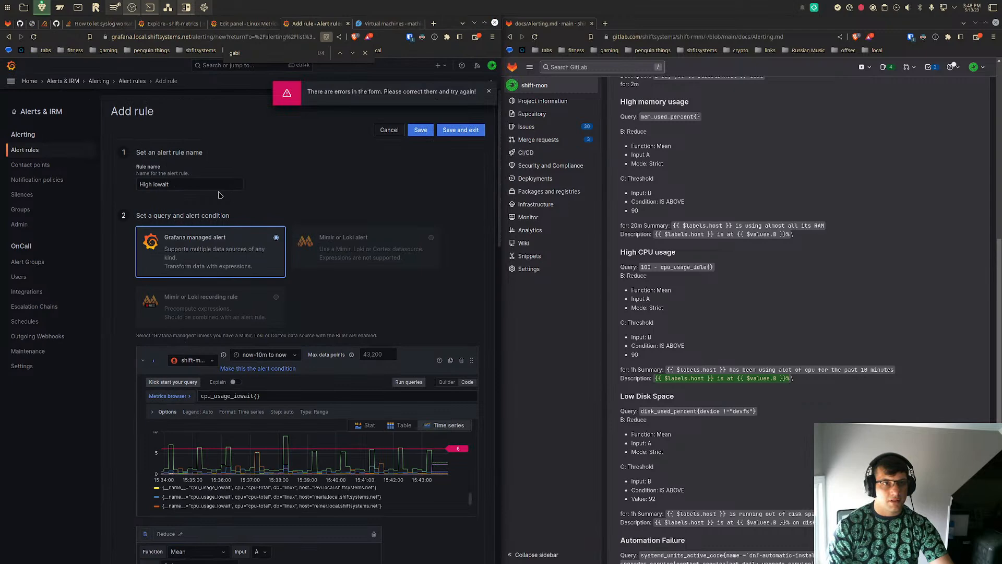
pyautogui.scroll(-3, 217, 193)
pyautogui.scroll(-8, 217, 193)
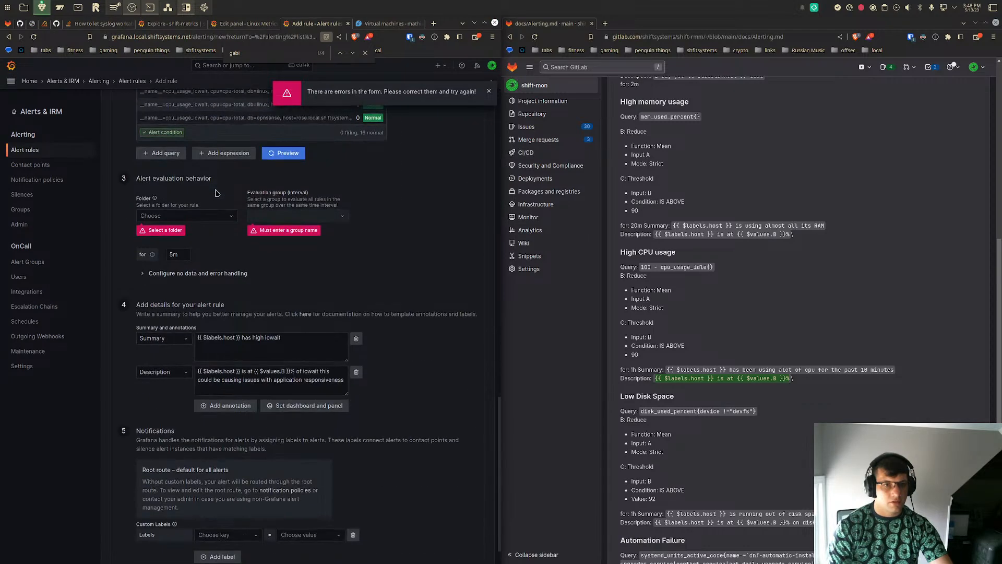
pyautogui.click(210, 213)
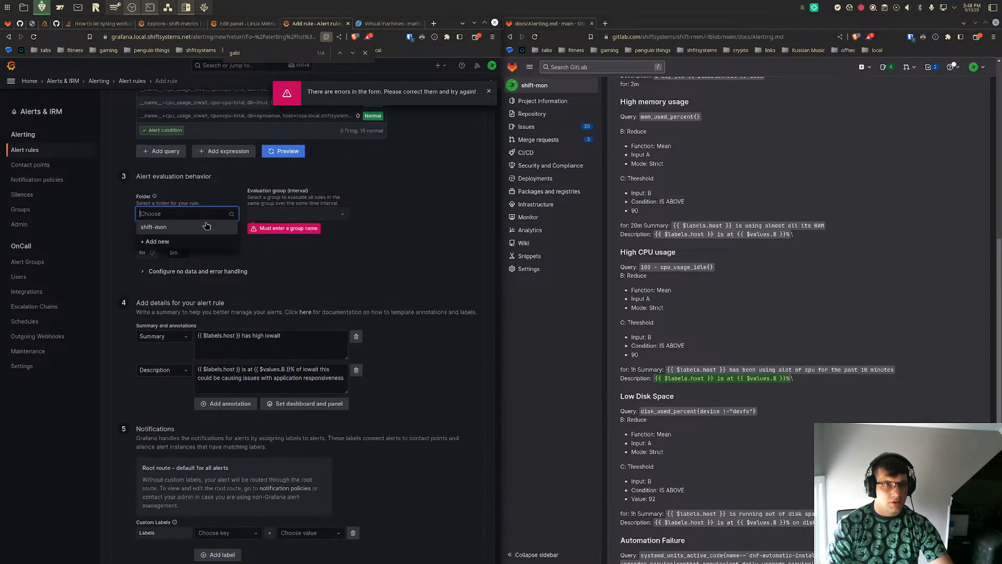
pyautogui.click(207, 225)
pyautogui.click(262, 219)
pyautogui.click(272, 232)
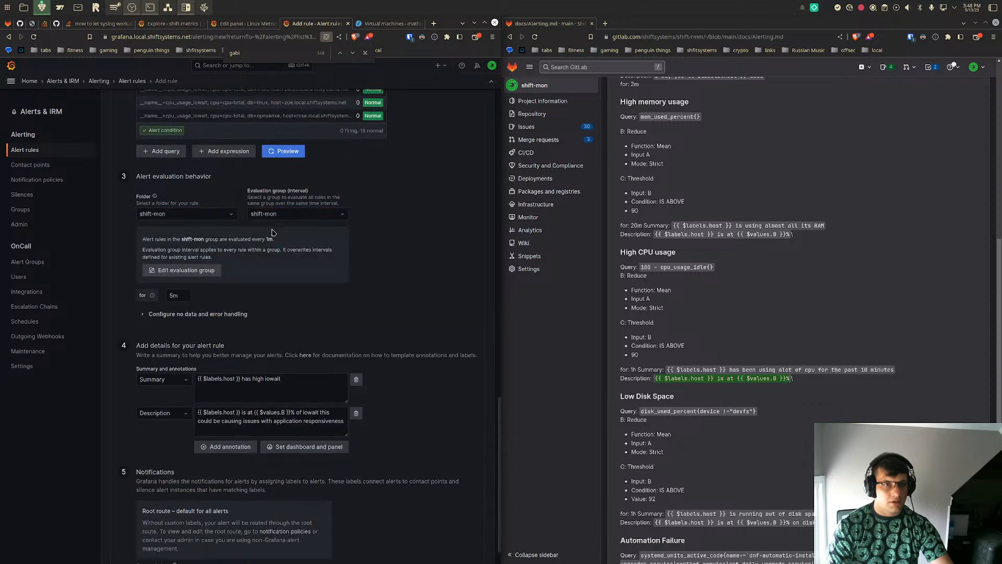
# - Set the rule's "for" duration to 10m, then save the rule and exit the form
pyautogui.doubleClick(186, 297)
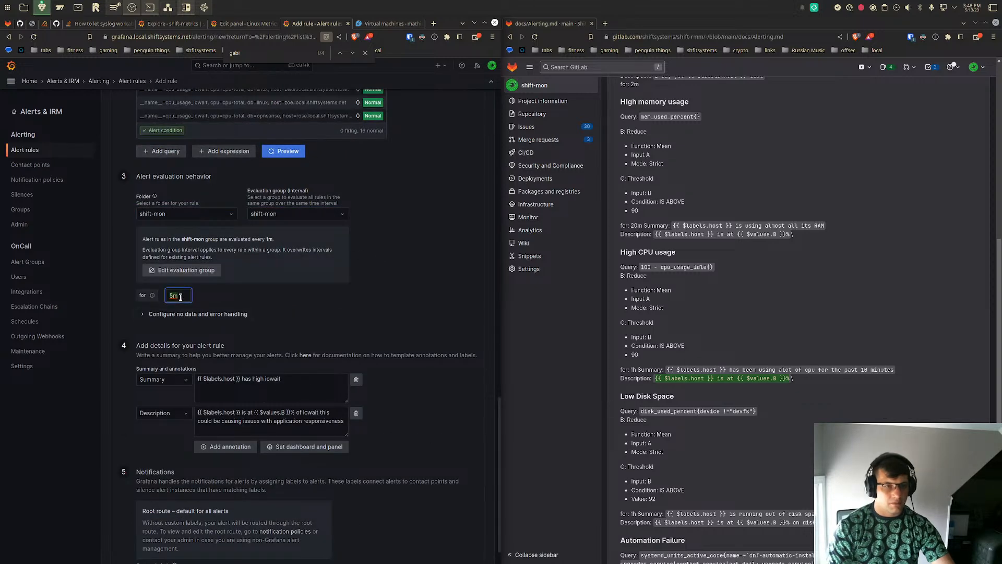
pyautogui.write('10m')
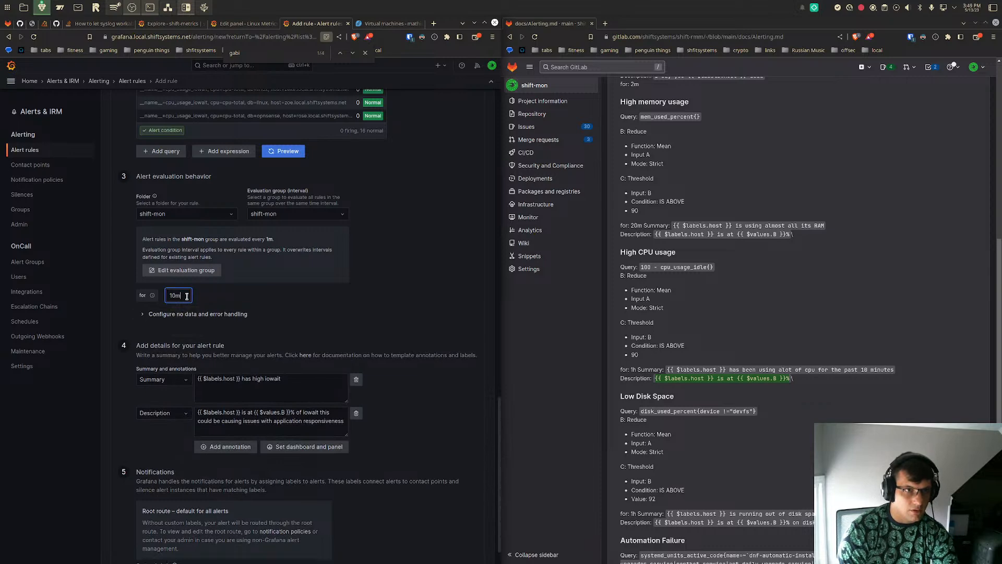
pyautogui.click(248, 287)
pyautogui.scroll(-2, 248, 287)
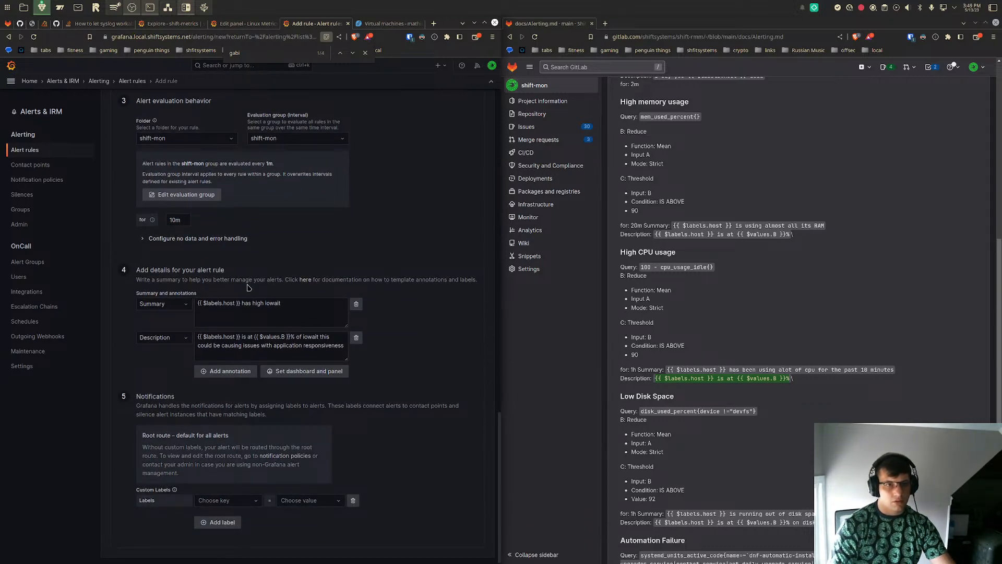
pyautogui.scroll(10, 248, 288)
pyautogui.scroll(5, 249, 288)
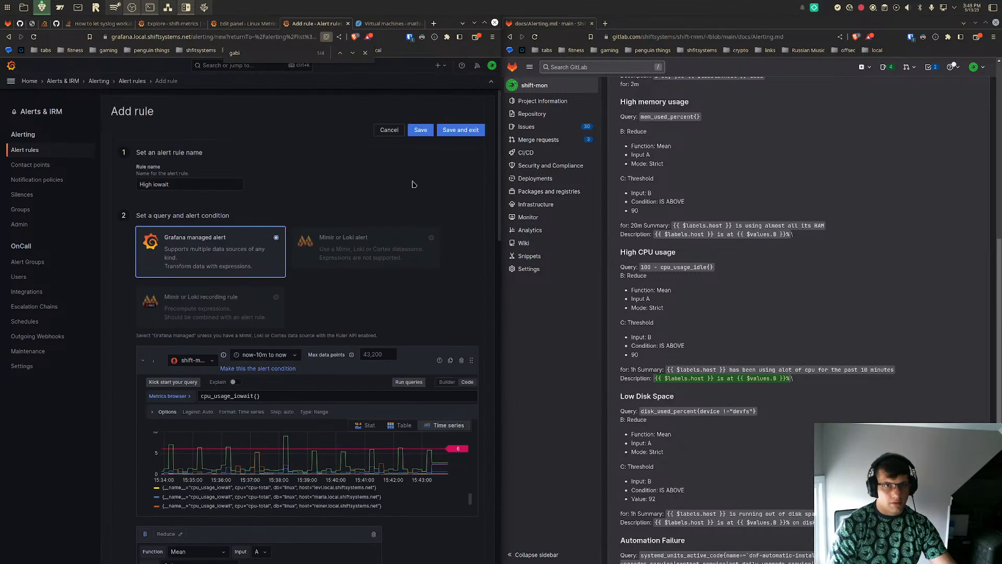
pyautogui.click(466, 131)
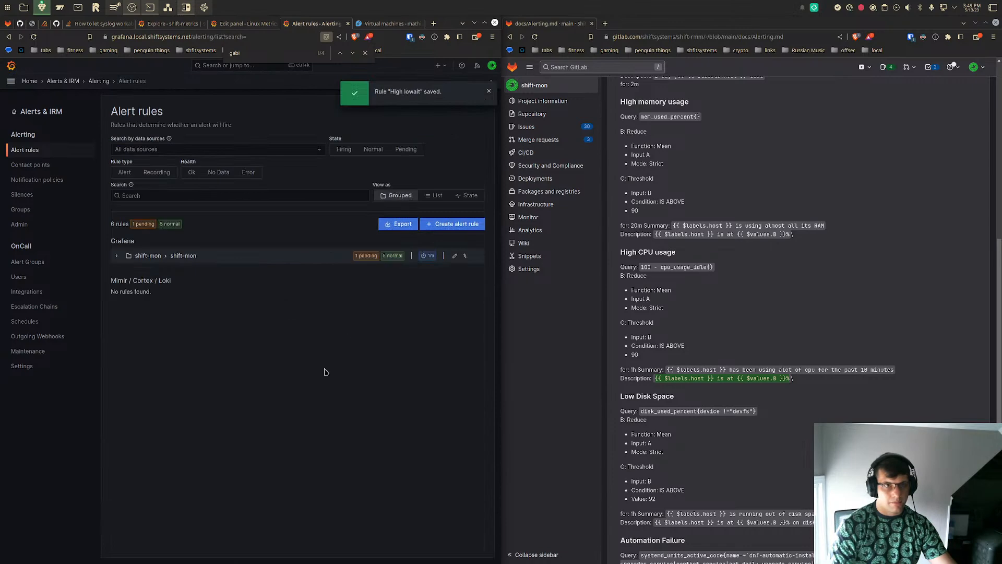
# - Expand the shift-mon rule group and examine the pending Automation Issue rule's details and matching instances
pyautogui.click(115, 255)
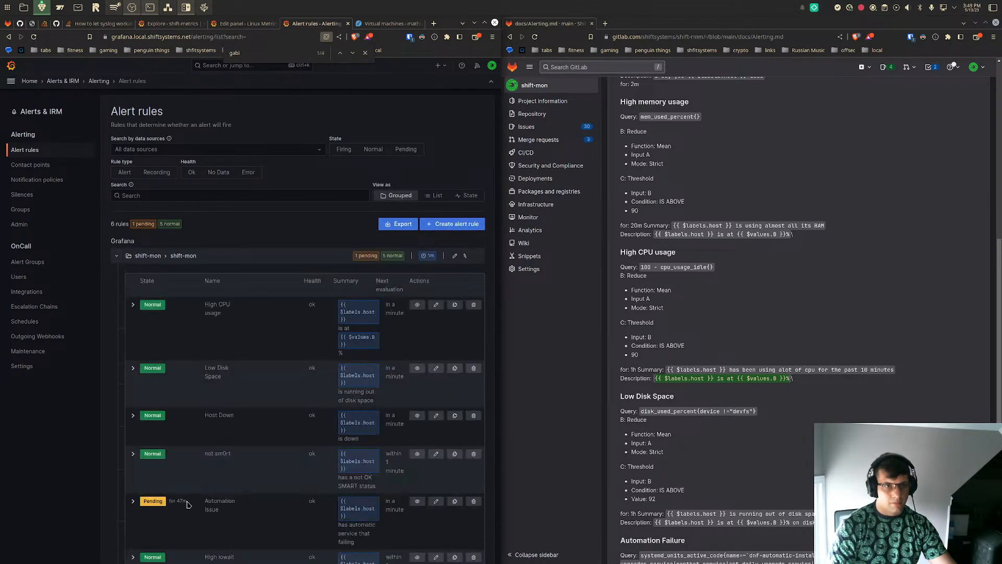
pyautogui.click(134, 501)
pyautogui.scroll(-6, 136, 501)
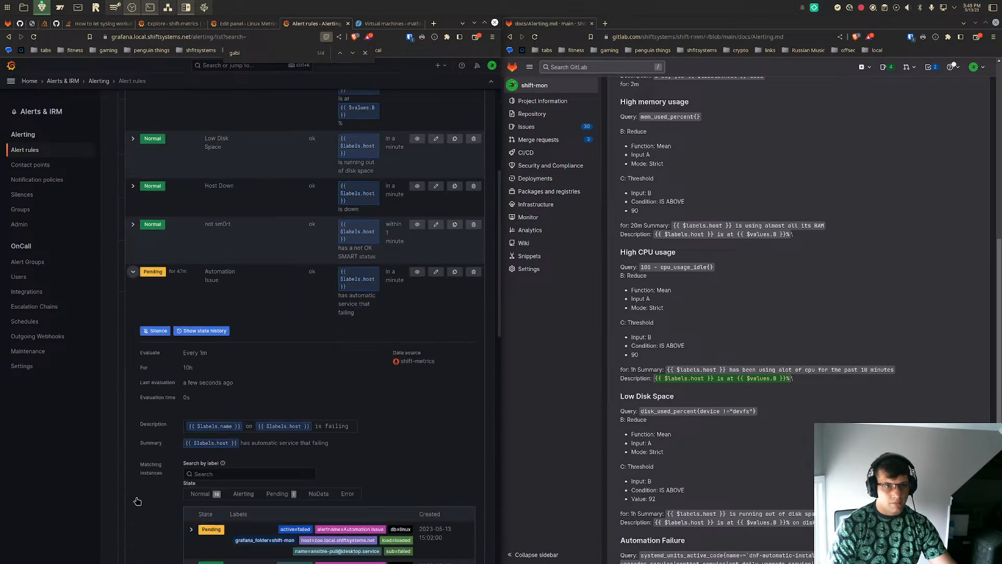
pyautogui.scroll(-1, 137, 501)
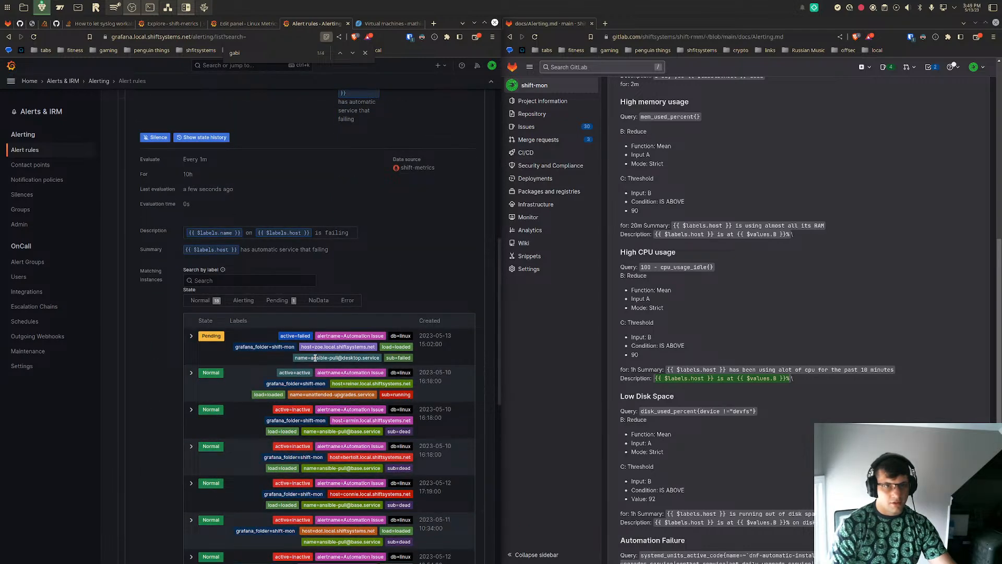
pyautogui.scroll(4, 180, 201)
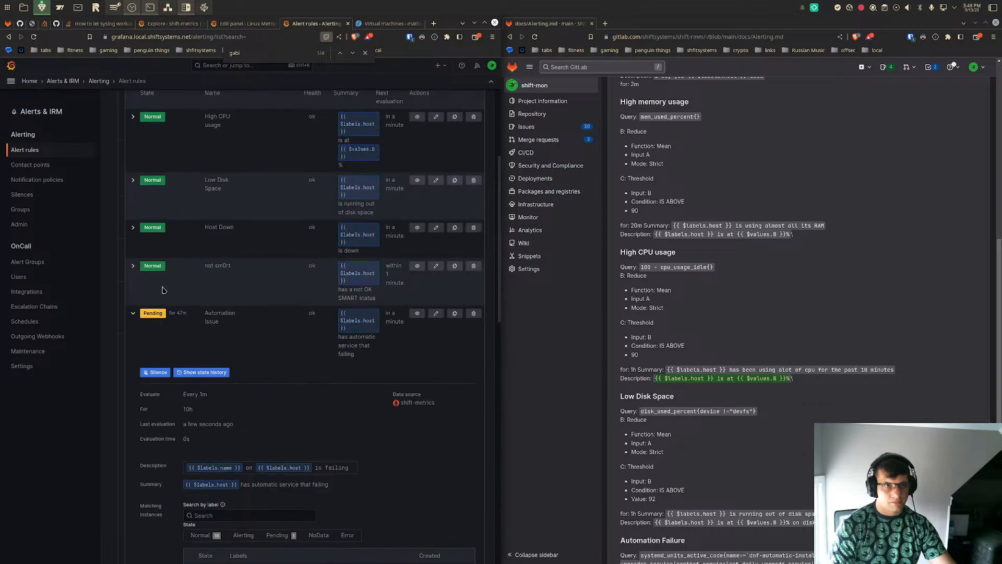
pyautogui.click(133, 313)
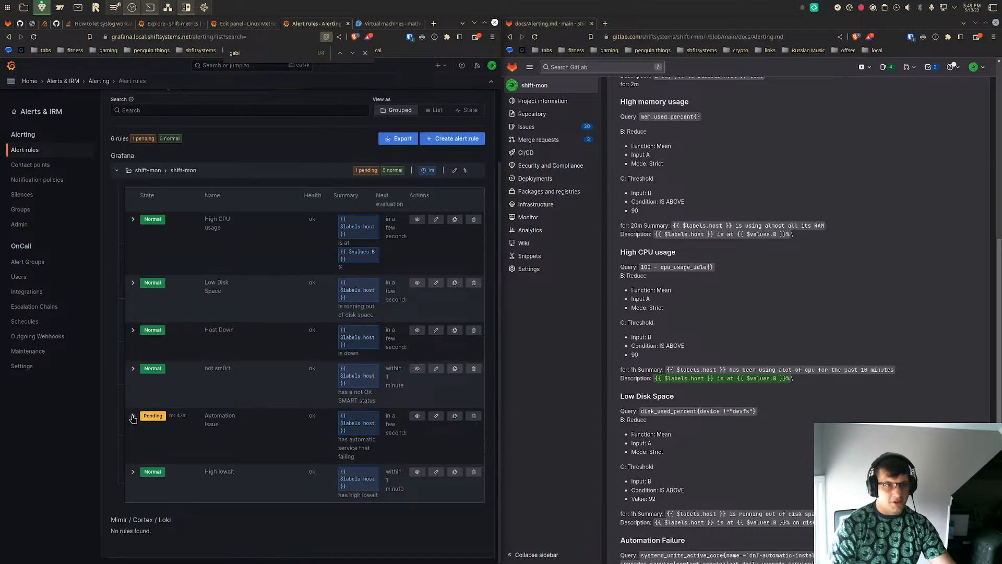
pyautogui.click(133, 418)
pyautogui.scroll(-2, 366, 365)
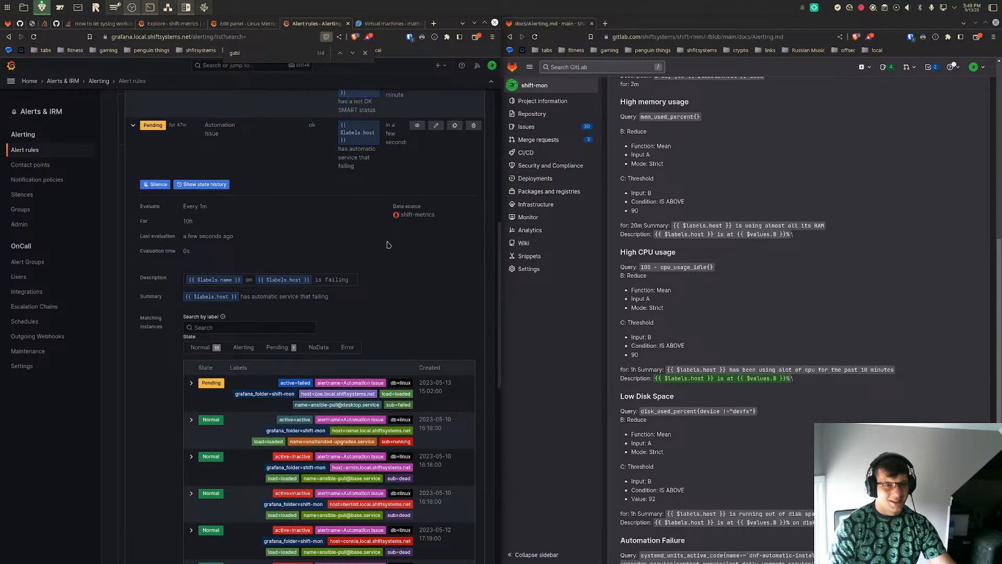
pyautogui.scroll(-2, 387, 245)
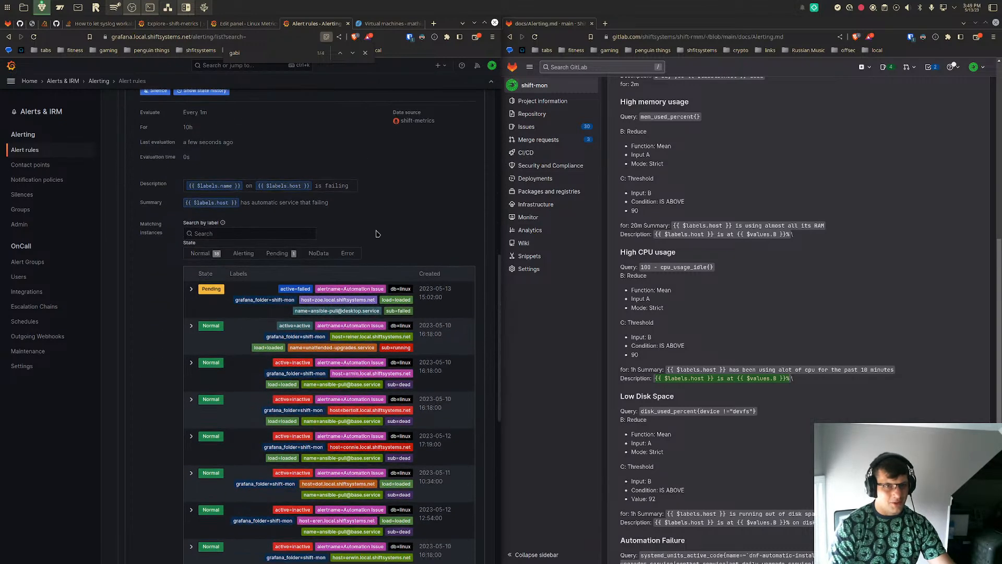
pyautogui.scroll(10, 316, 224)
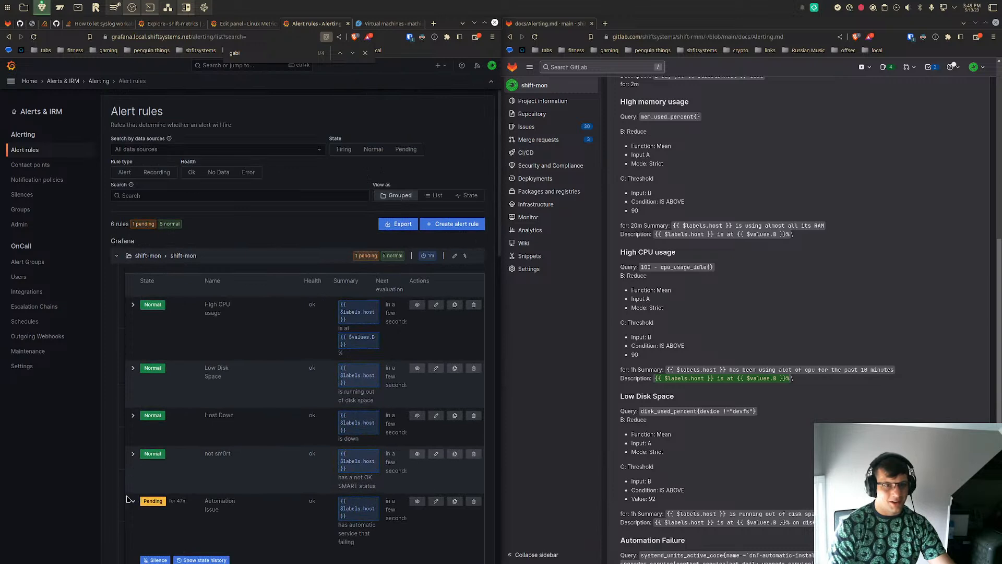
pyautogui.click(133, 501)
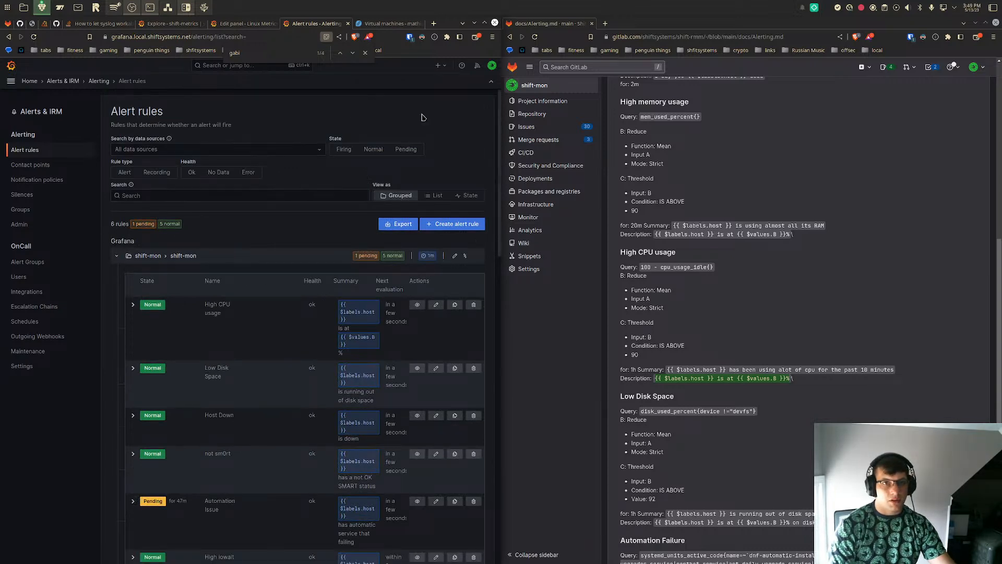
# - Switch to VSCodium in a maximized window and open Alerting.md from the docs folder
pyautogui.click(203, 8)
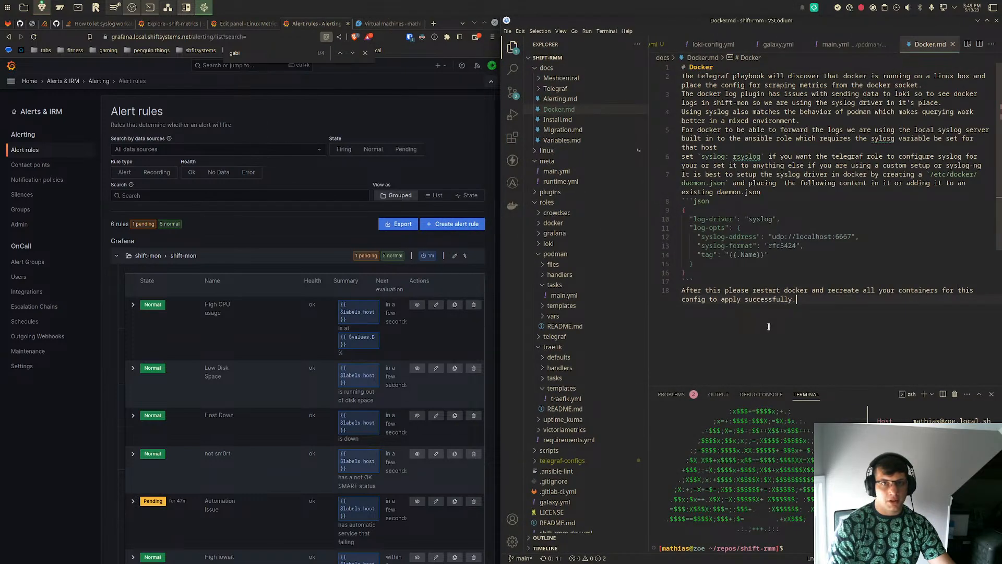
pyautogui.press('super+Page_Up')
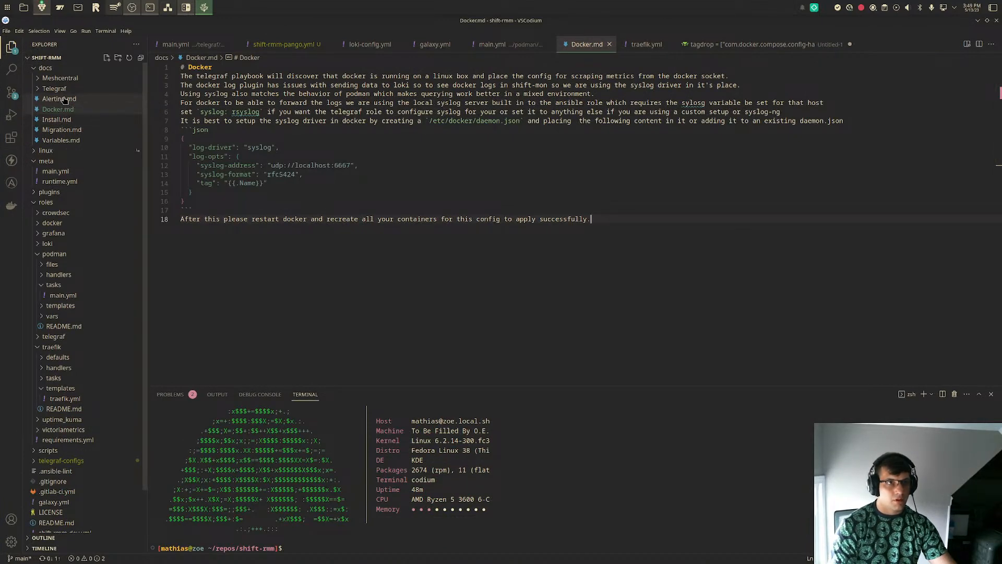
pyautogui.click(61, 99)
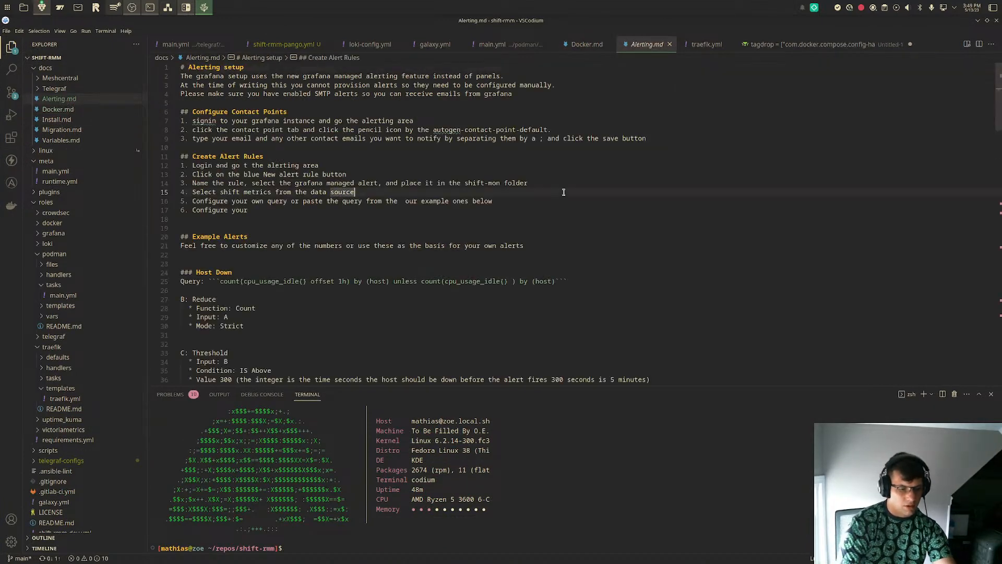
pyautogui.hotkey('ctrl', 'p')
pyautogui.write('par')
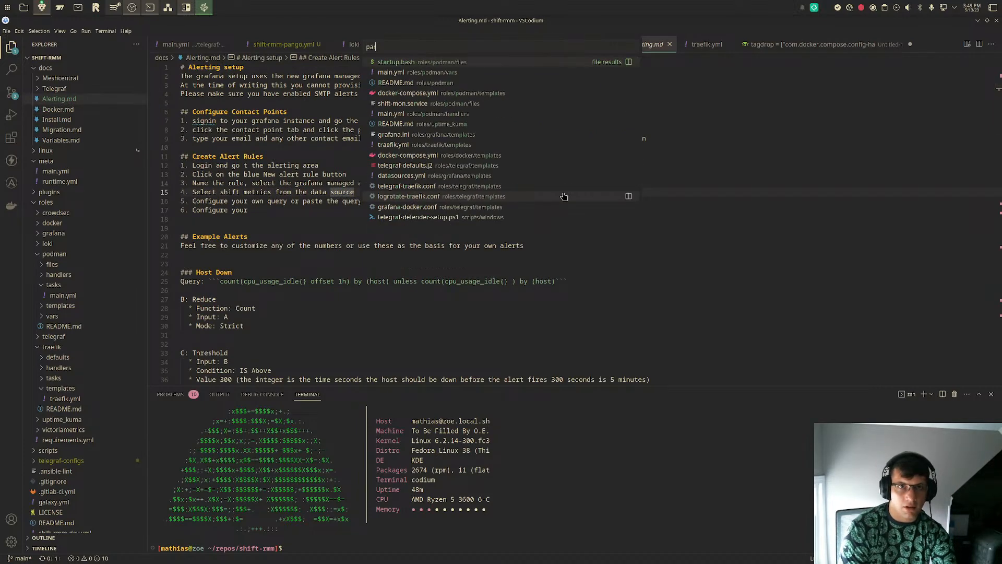
pyautogui.press('BackSpace')
pyautogui.press('BackSpace')
pyautogui.press('BackSpace')
pyautogui.write('mark')
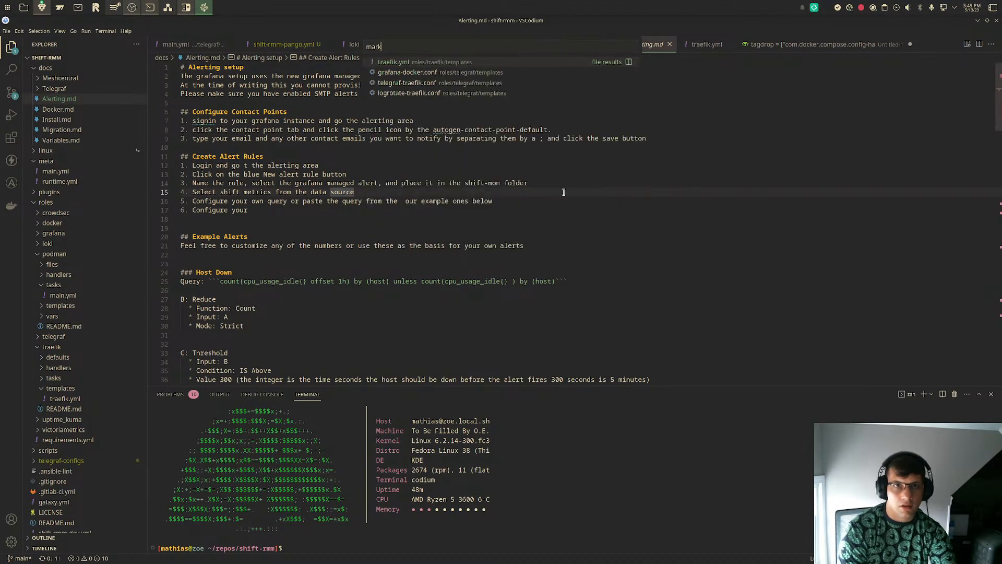
pyautogui.press('Escape')
# - Open a Markdown preview of Alerting.md beside the source and look over the Host Down example alert
pyautogui.hotkey('ctrl', 'shift', 'p')
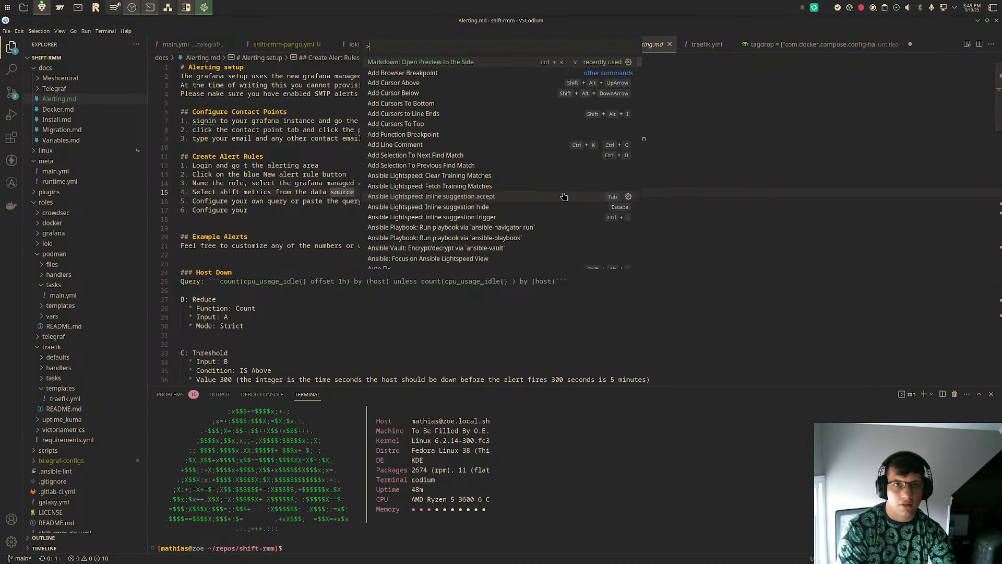
pyautogui.press('Return')
pyautogui.scroll(-5, 701, 227)
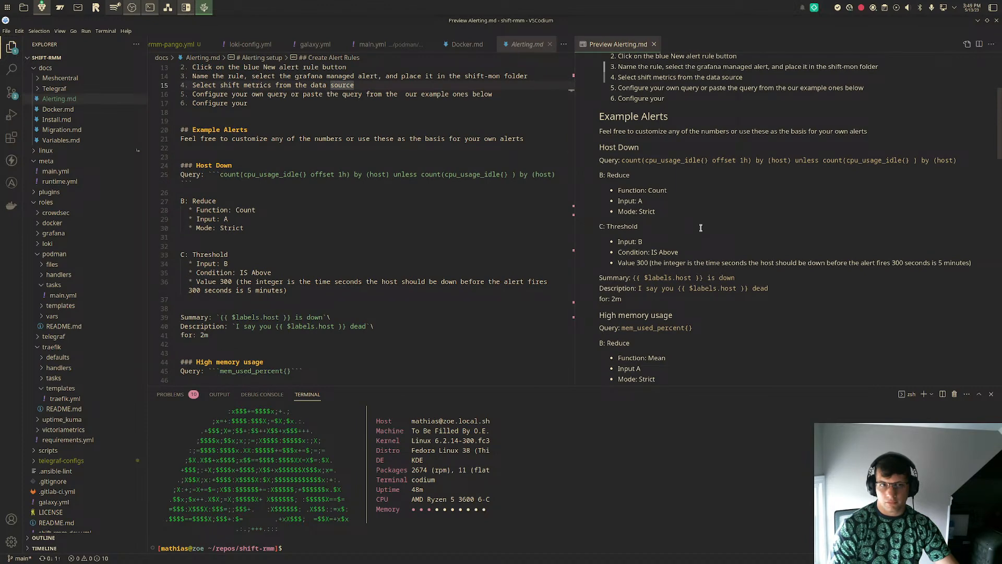
# - Insert a blank line after "for: 1h" in the High CPU usage section of Alerting.md
pyautogui.click(423, 317)
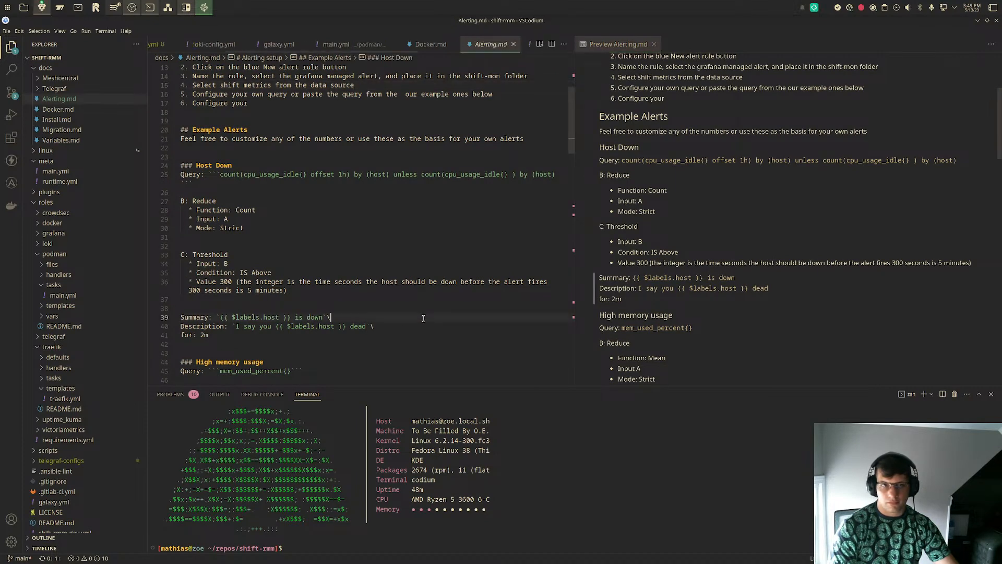
pyautogui.scroll(-15, 716, 321)
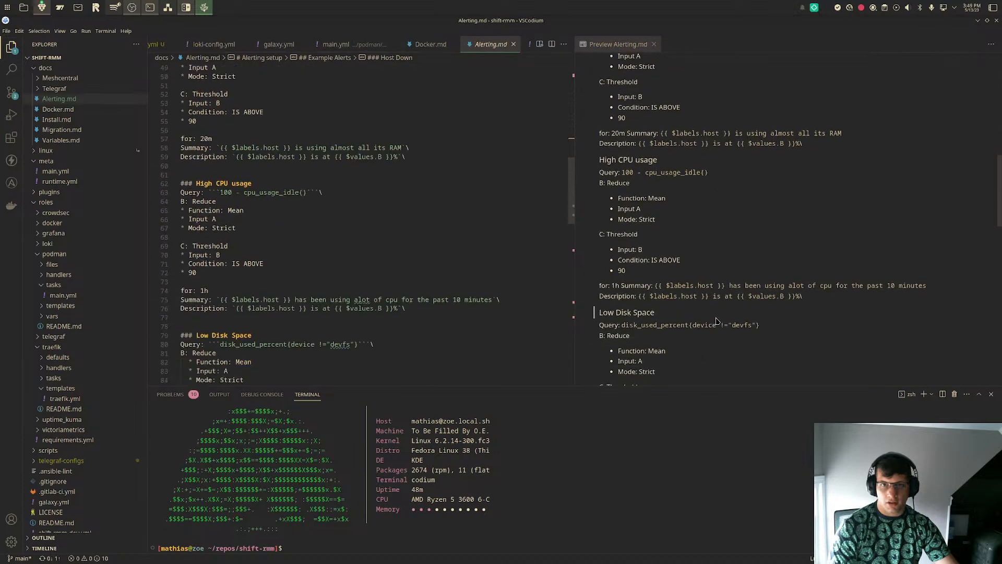
pyautogui.click(475, 332)
pyautogui.click(398, 255)
pyautogui.click(279, 293)
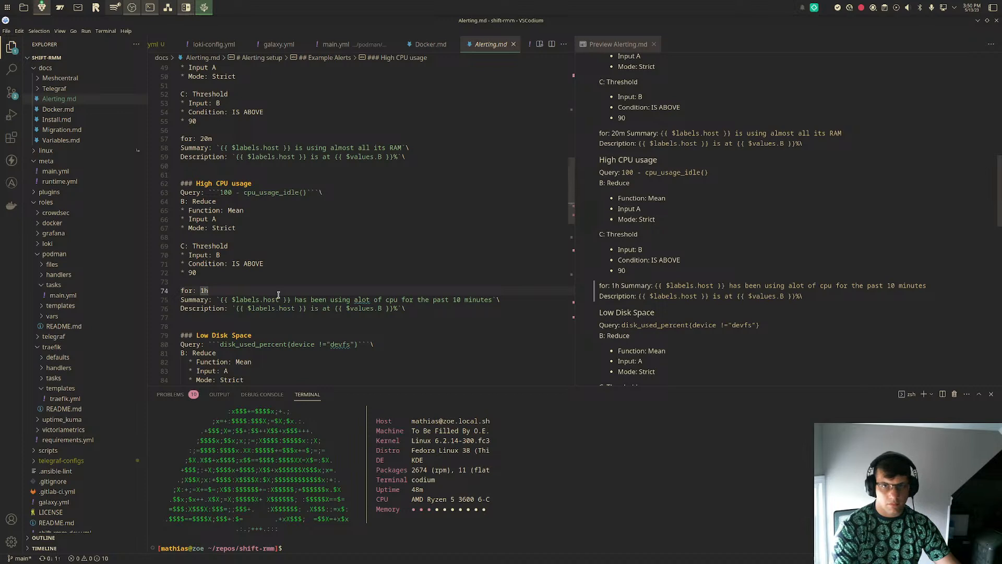
pyautogui.press('Return')
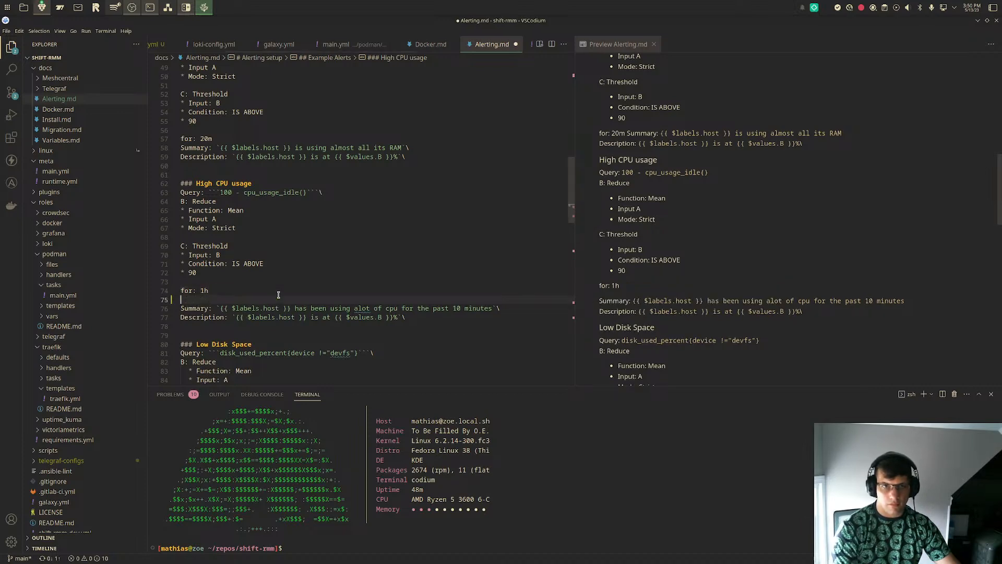
# - Remove the blank line after "for: 1h" in the High CPU usage section and end that line with a backslash
pyautogui.click(511, 307)
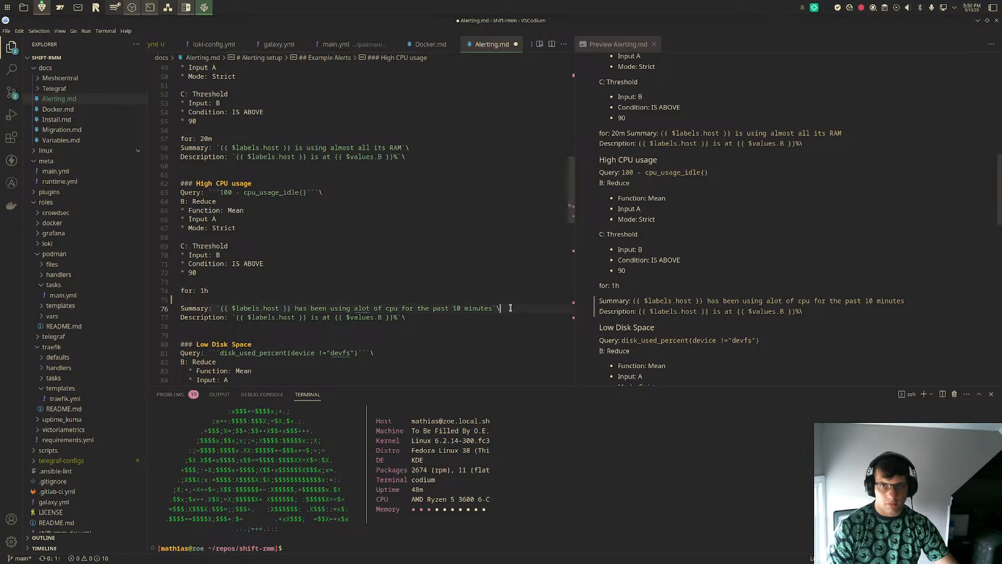
pyautogui.press('BackSpace')
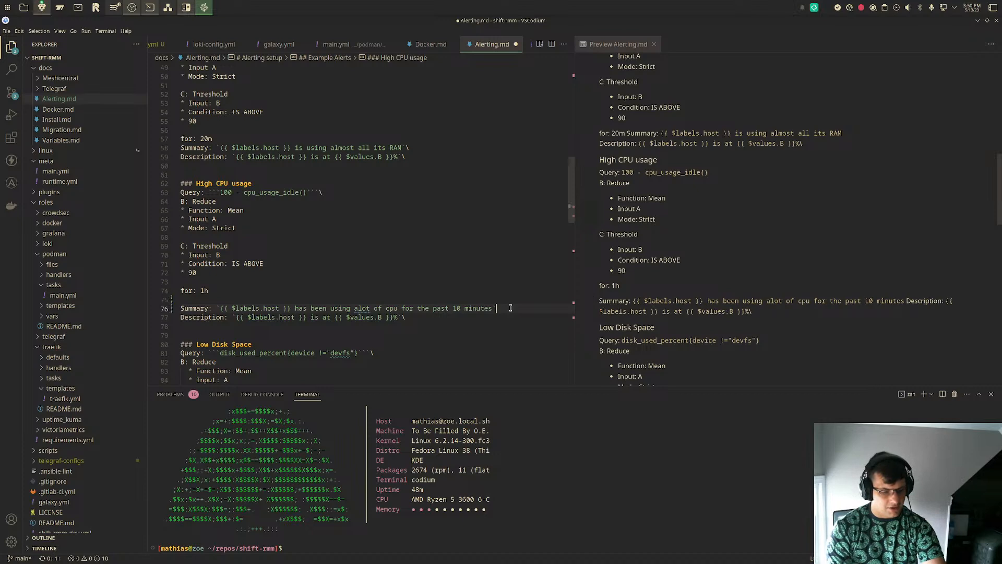
pyautogui.write('\\')
pyautogui.press('Up')
pyautogui.press('BackSpace')
pyautogui.write('\\')
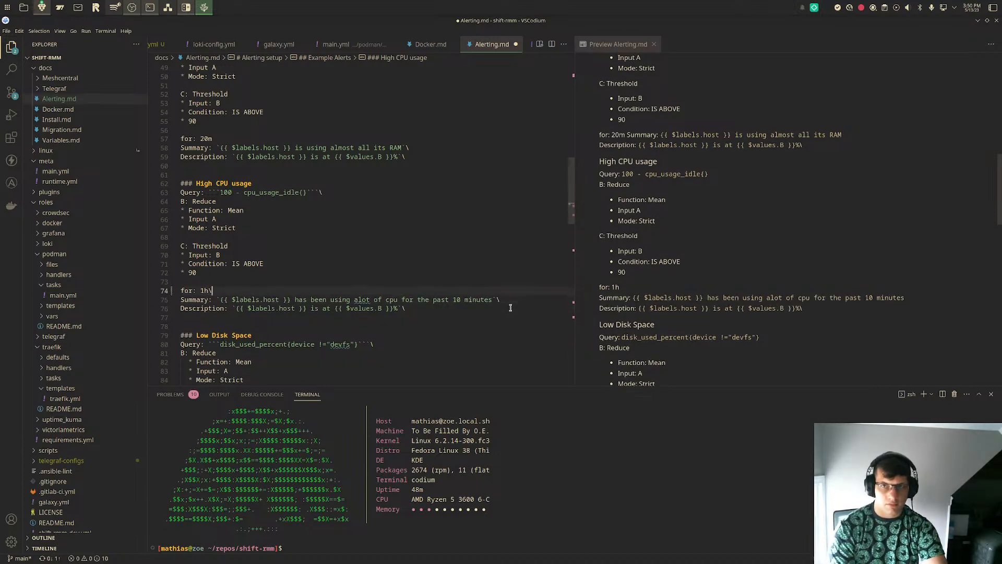
# - Add a trailing backslash to the "for: 1h" line in the Low Disk Space section
pyautogui.scroll(-1, 501, 311)
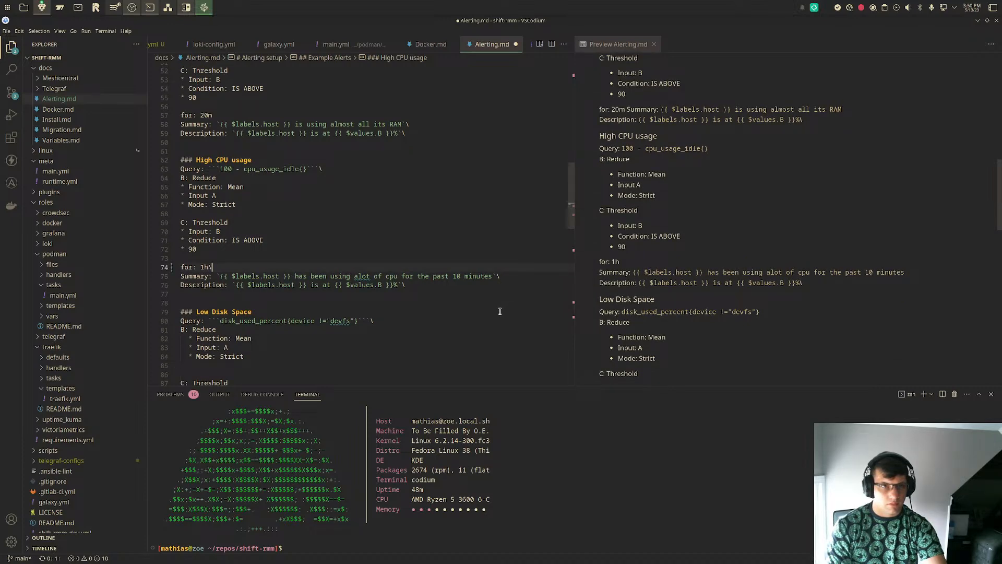
pyautogui.click(482, 338)
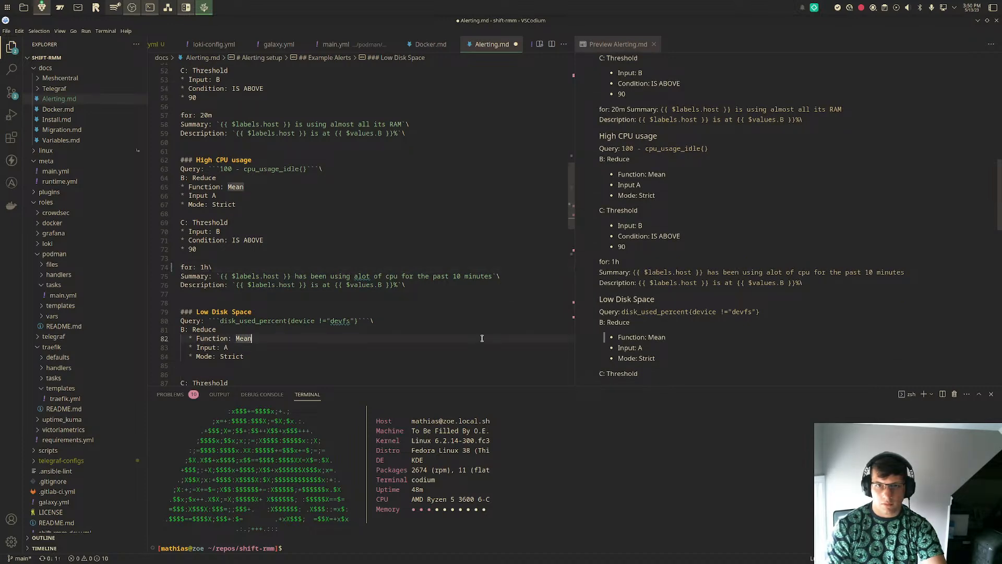
pyautogui.scroll(-2, 481, 336)
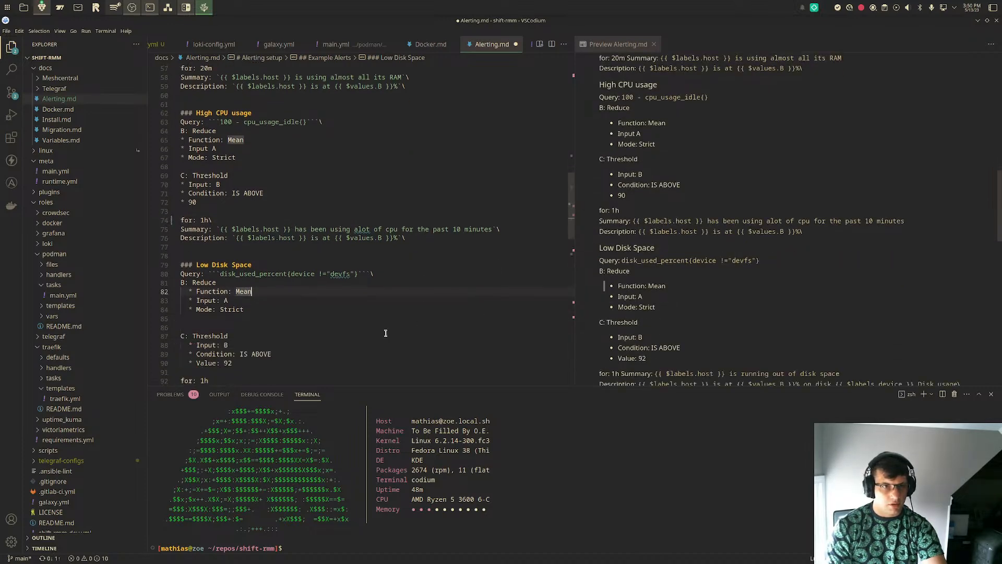
pyautogui.scroll(-4, 385, 333)
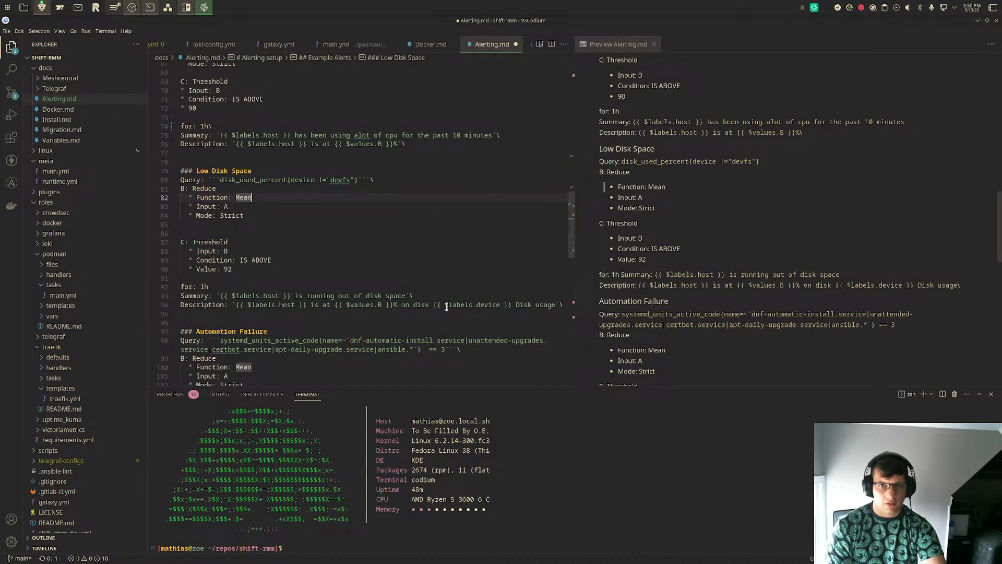
pyautogui.click(241, 287)
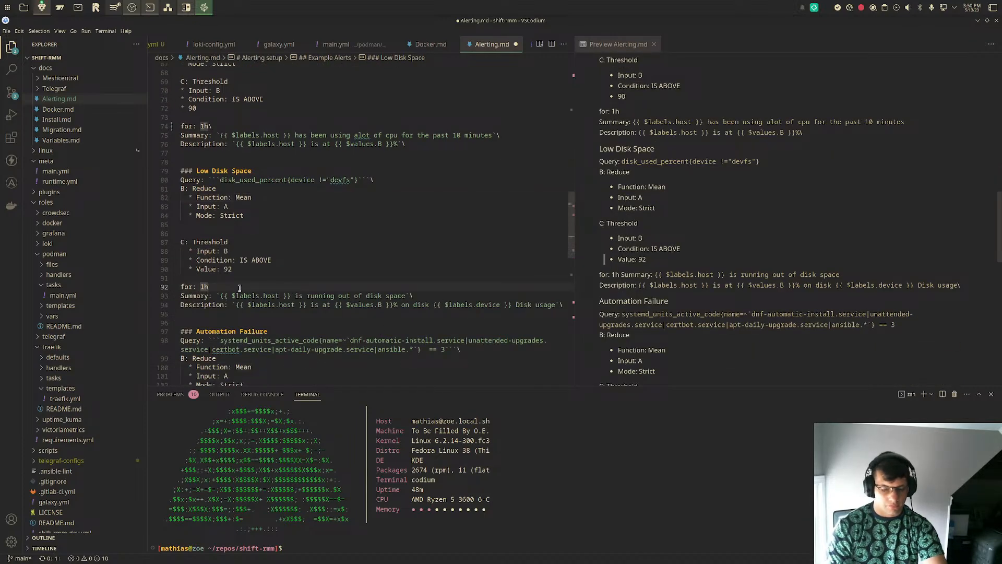
pyautogui.write('\\')
pyautogui.press('Down')
pyautogui.press('Down')
pyautogui.press('Down')
pyautogui.press('Down')
pyautogui.press('Down')
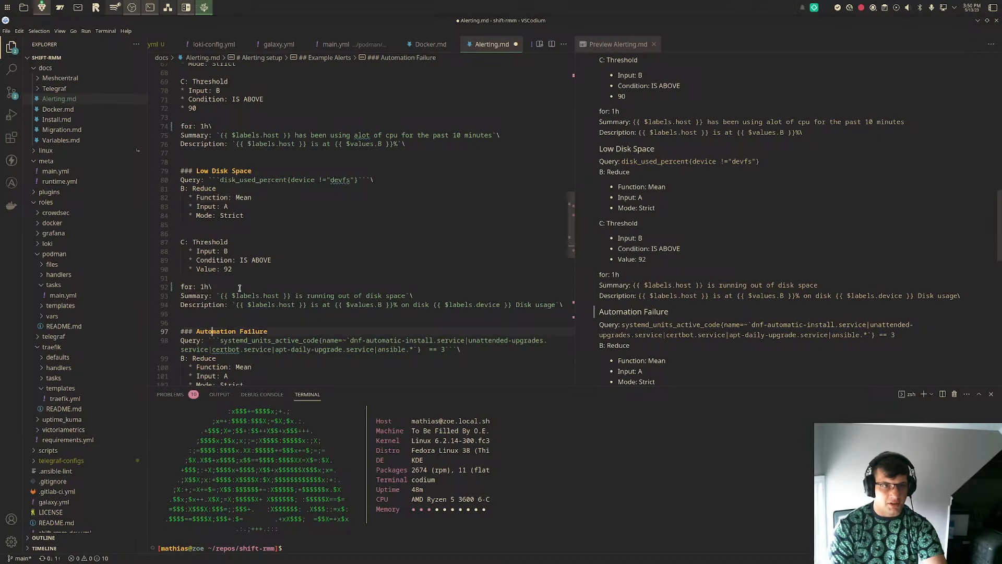
# - Add a trailing backslash to the "for: 1h" line in the Automation Failure section and save Alerting.md
pyautogui.scroll(-7, 240, 287)
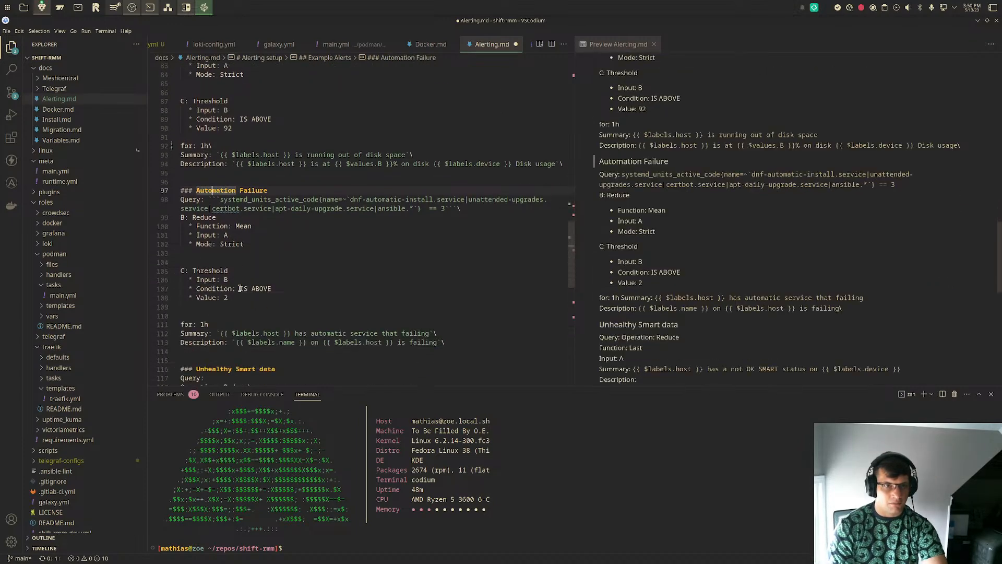
pyautogui.click(249, 276)
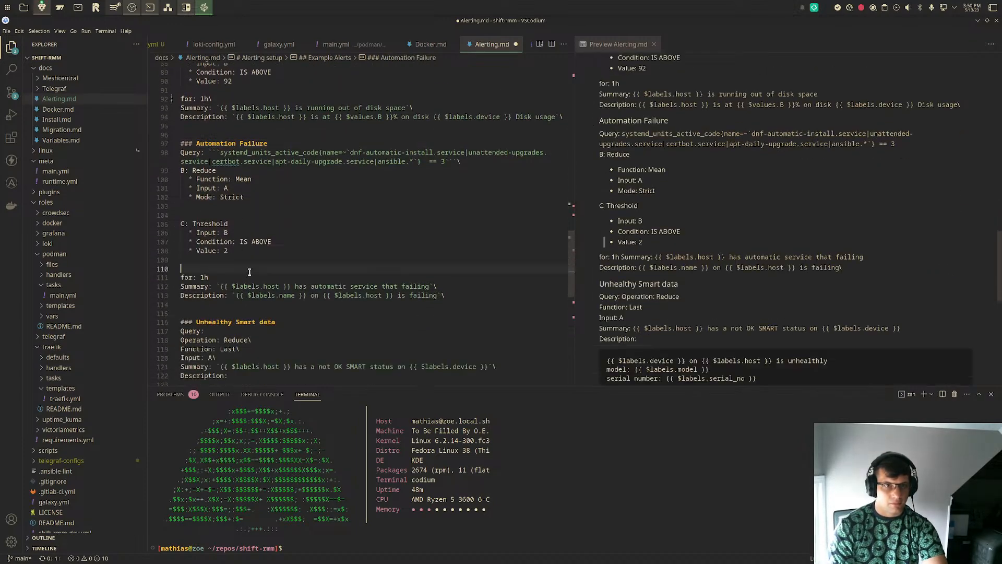
pyautogui.write('\\')
pyautogui.hotkey('ctrl', 's')
pyautogui.scroll(-2, 265, 324)
pyautogui.scroll(-5, 265, 324)
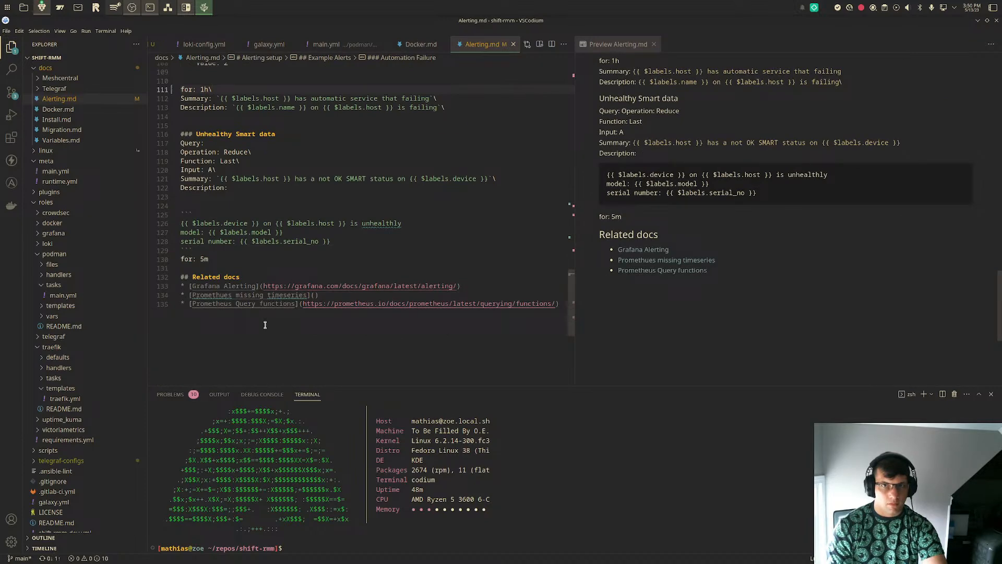
# - Add a trailing backslash to the "for: 20m" line in the High memory usage section and save the file
pyautogui.scroll(4, 800, 207)
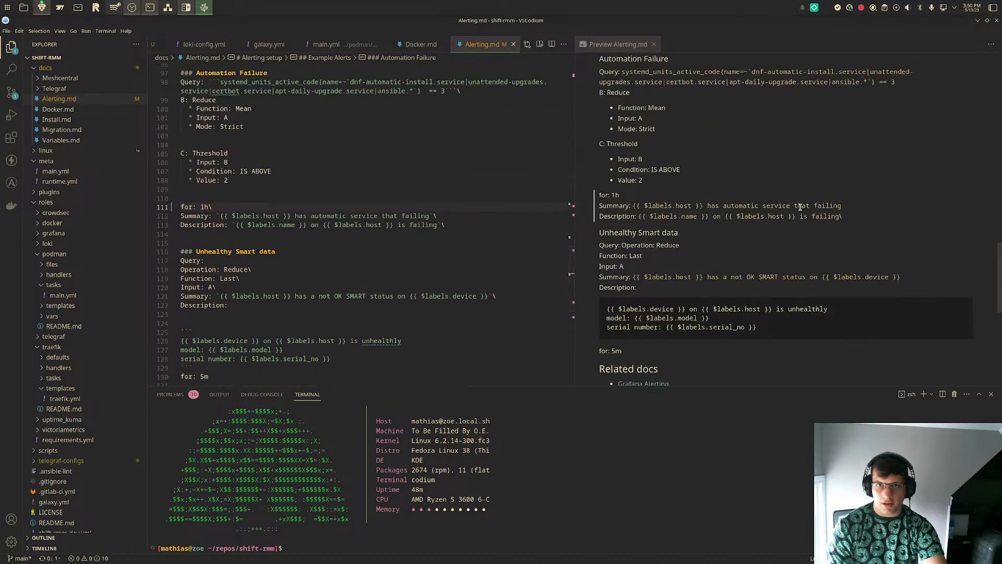
pyautogui.scroll(8, 800, 207)
pyautogui.scroll(7, 802, 210)
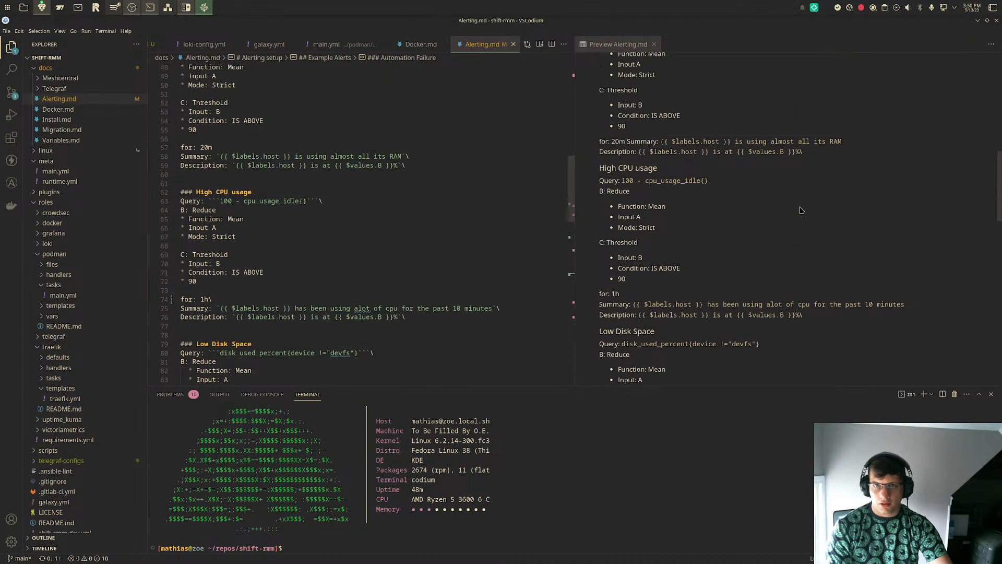
pyautogui.scroll(2, 802, 210)
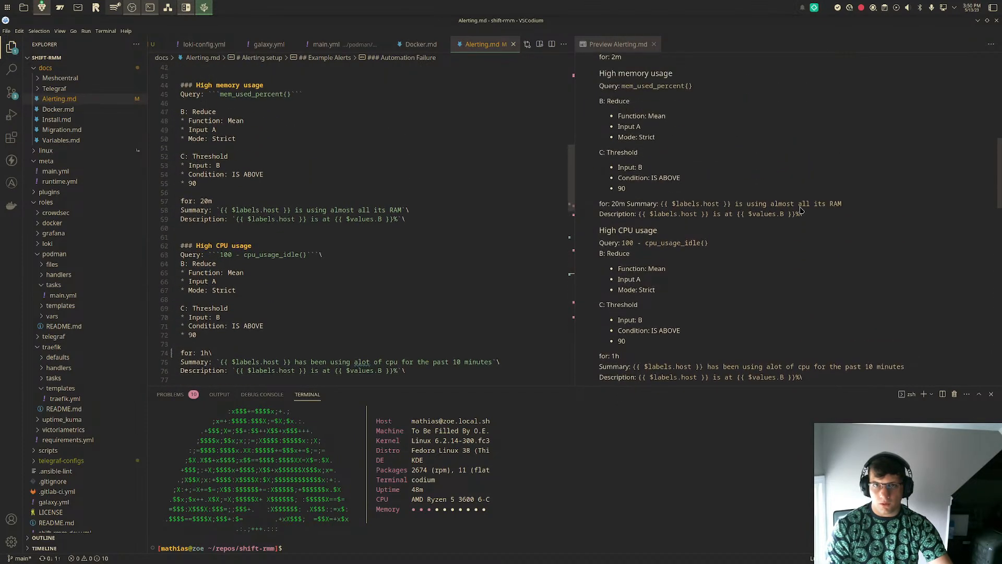
pyautogui.click(277, 193)
pyautogui.click(301, 200)
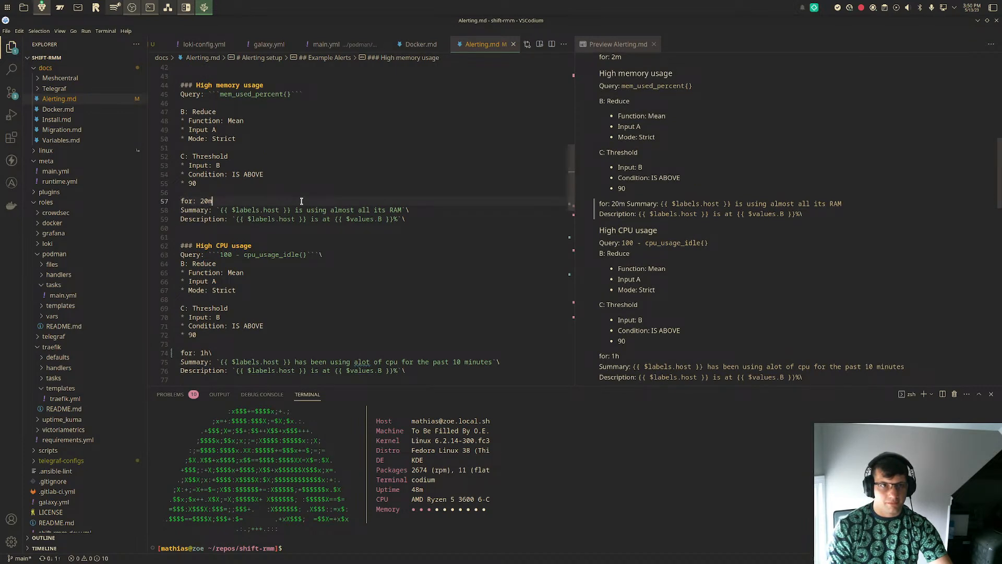
pyautogui.write('\\')
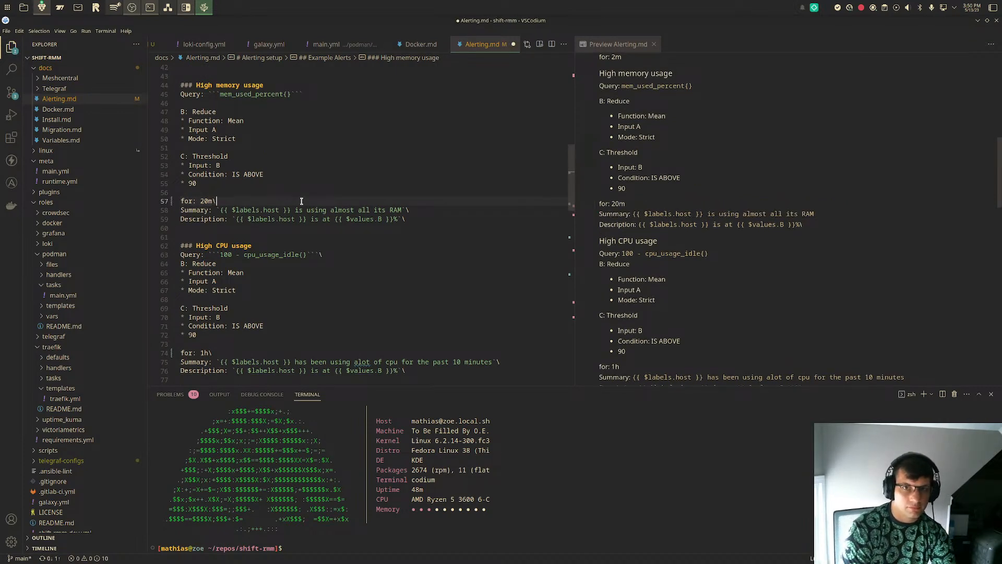
pyautogui.hotkey('ctrl', 's')
# - Search Alerting.md for the text "for"
pyautogui.hotkey('ctrl', 'f')
pyautogui.write('for')
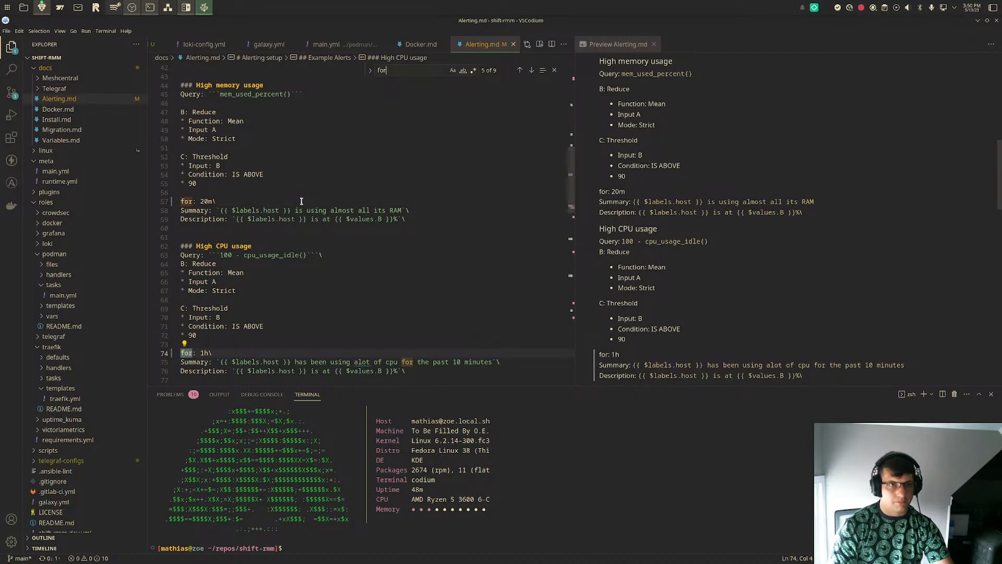
# - Try a trailing backslash on the "for: 2m" line in the Host Down section and remove it again
pyautogui.scroll(4, 301, 201)
pyautogui.click(272, 151)
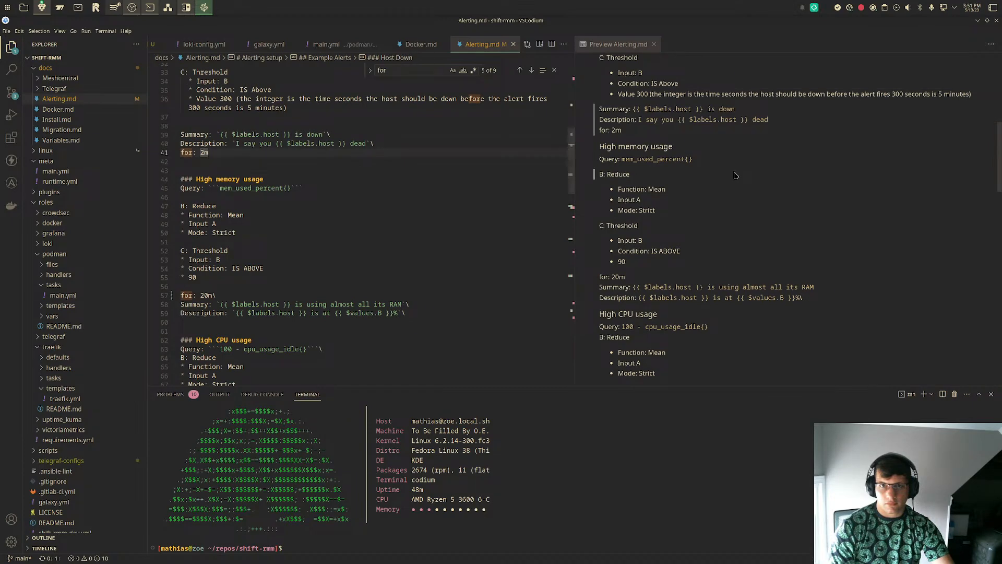
pyautogui.scroll(5, 736, 176)
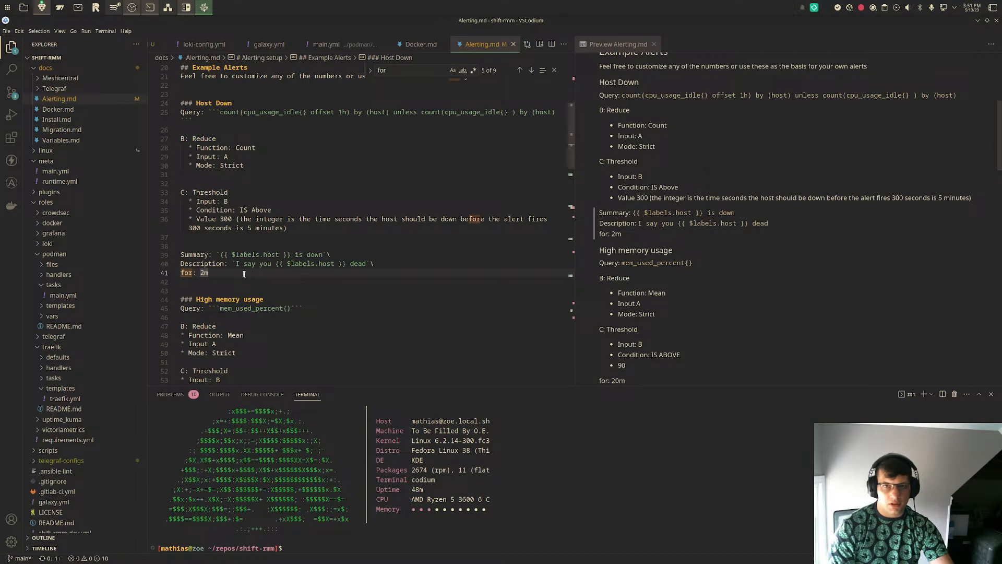
pyautogui.write('\\')
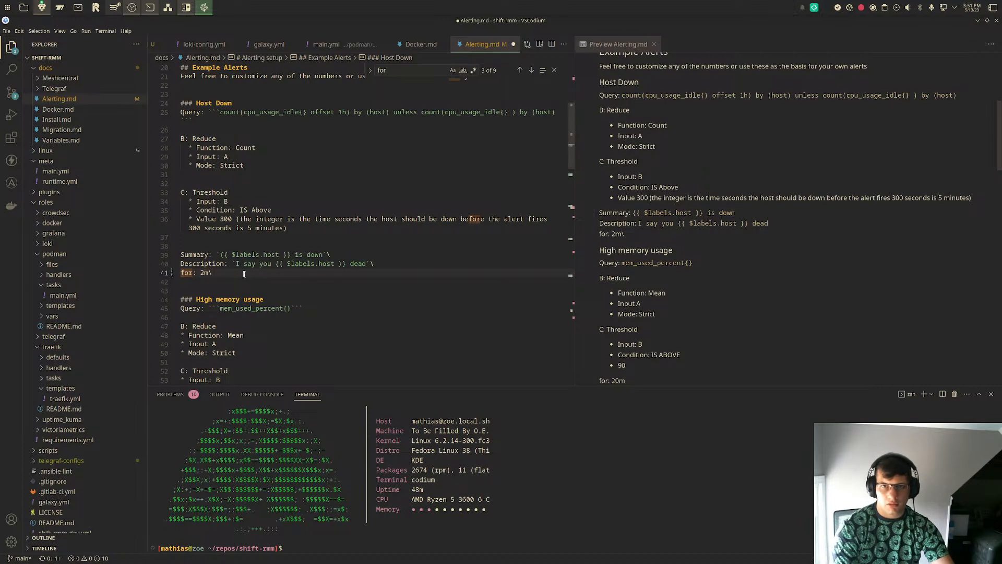
pyautogui.press('BackSpace')
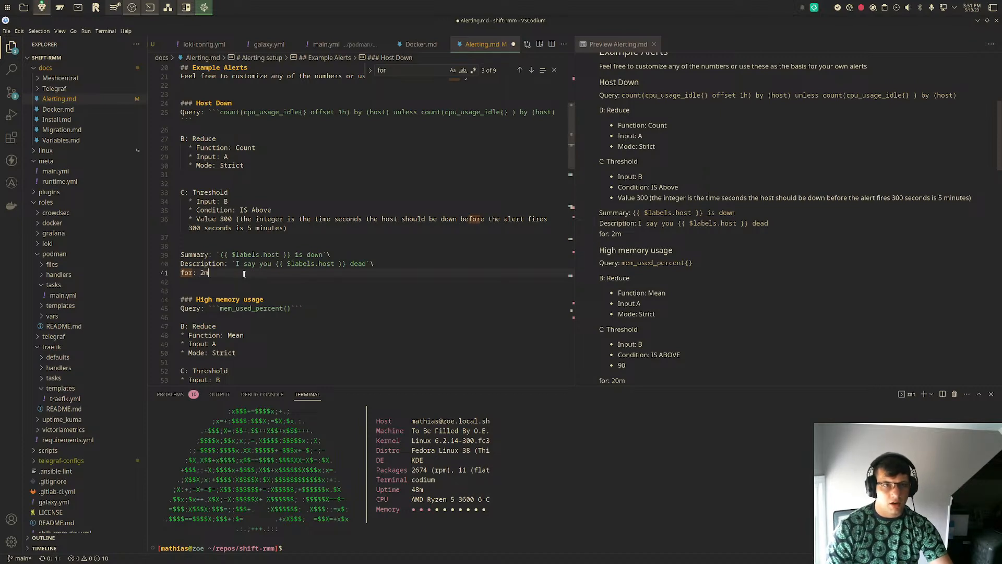
pyautogui.scroll(2, 244, 274)
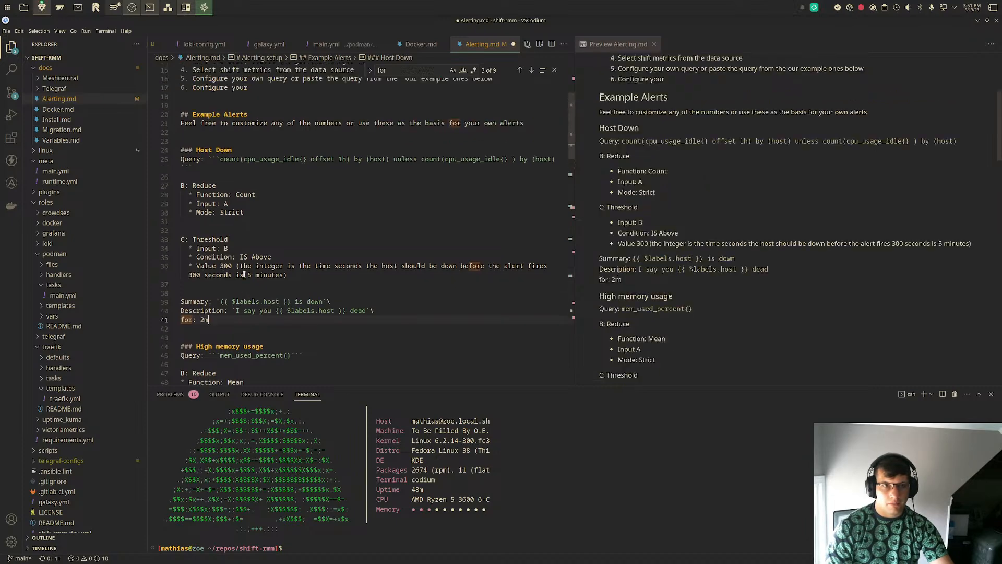
pyautogui.scroll(-2, 243, 274)
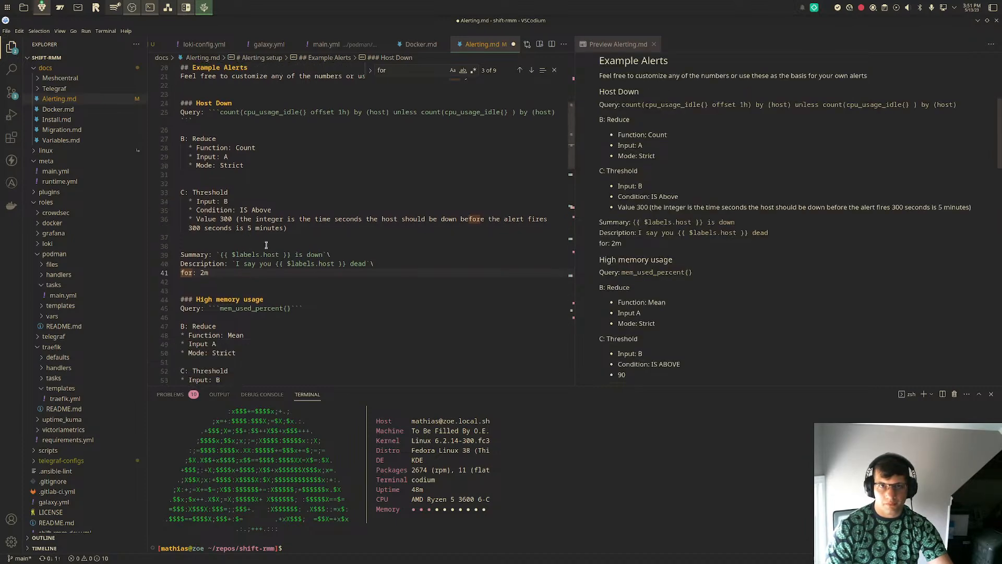
# - Go backwards through the "for" matches to check each example alert's line, and show the repository's source control changes
pyautogui.click(521, 70)
pyautogui.click(521, 70)
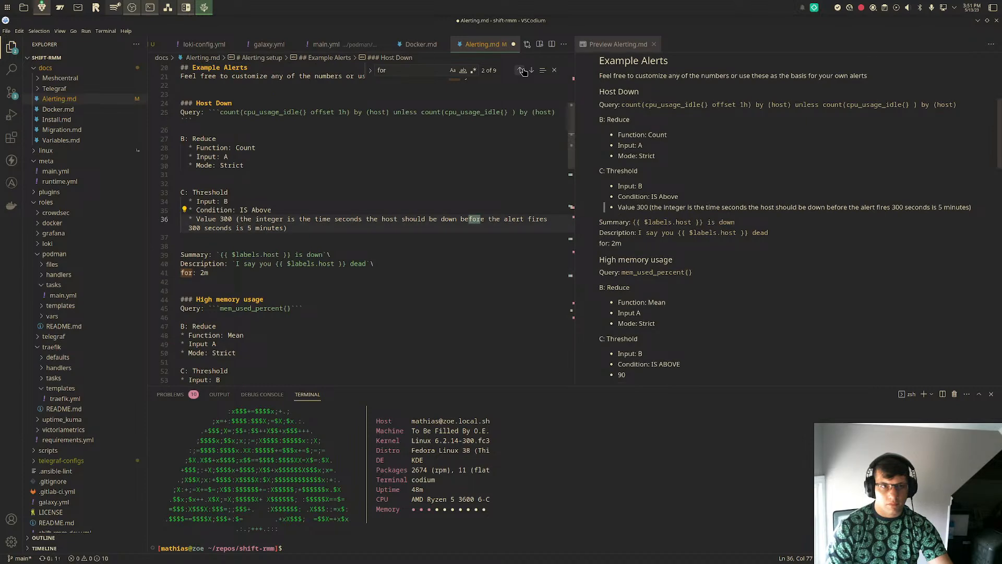
pyautogui.click(521, 70)
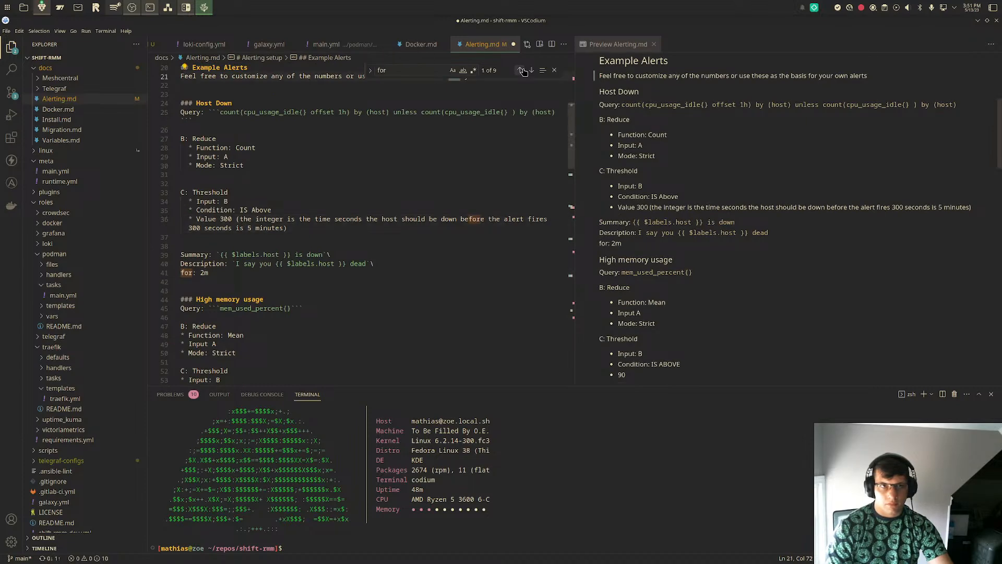
pyautogui.scroll(4, 506, 98)
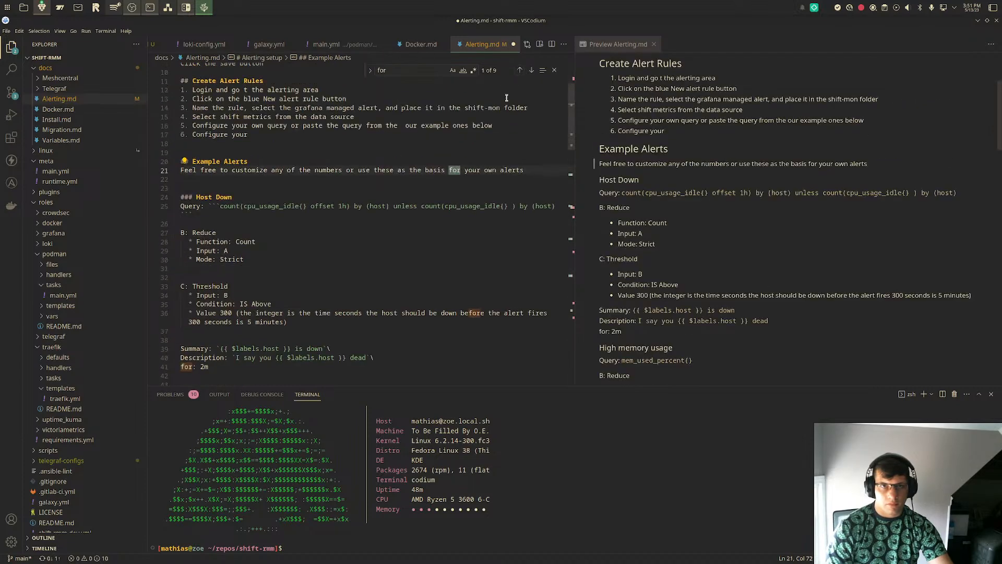
pyautogui.click(518, 70)
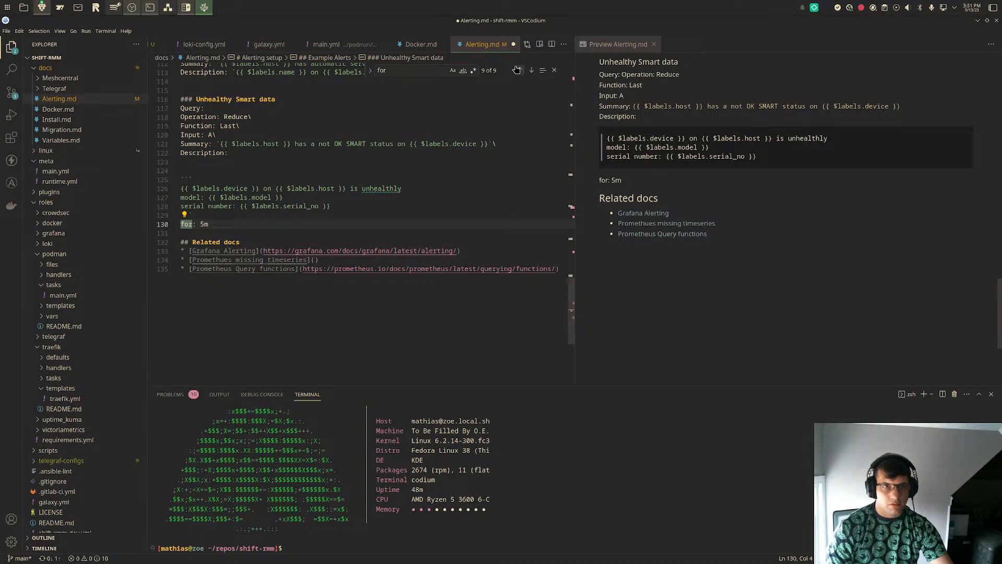
pyautogui.click(516, 70)
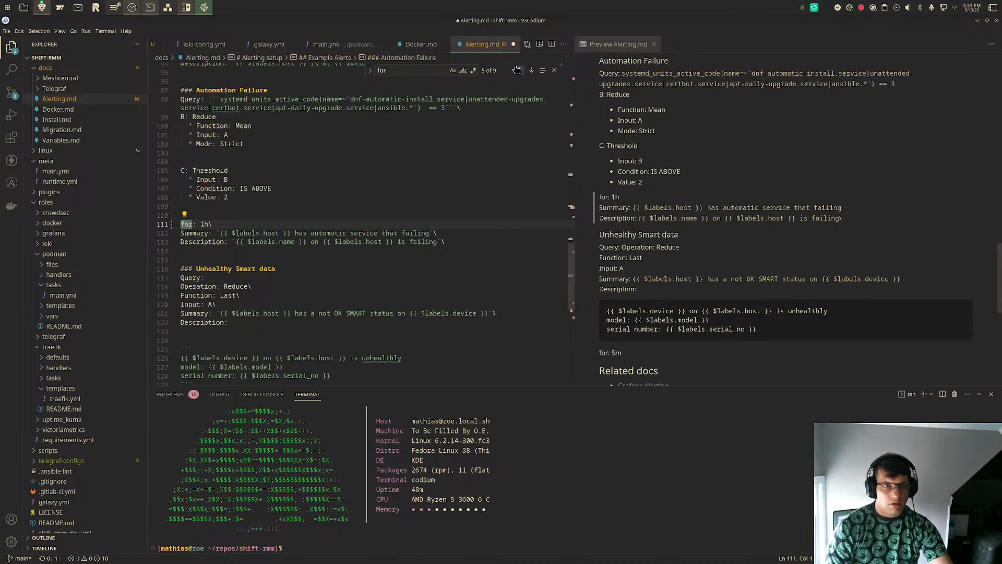
pyautogui.click(517, 70)
pyautogui.click(517, 70)
pyautogui.click(517, 70)
pyautogui.click(517, 70)
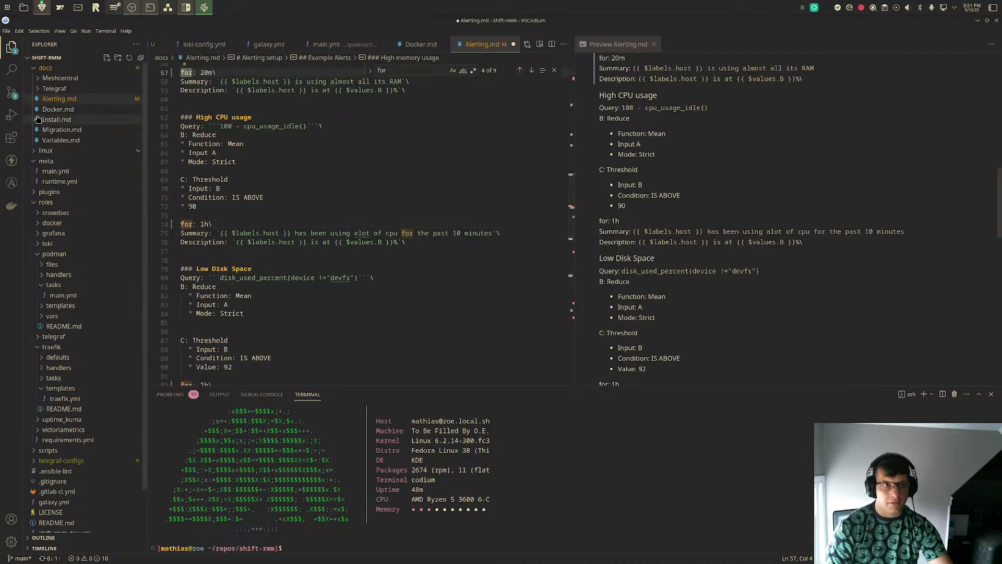
pyautogui.click(12, 93)
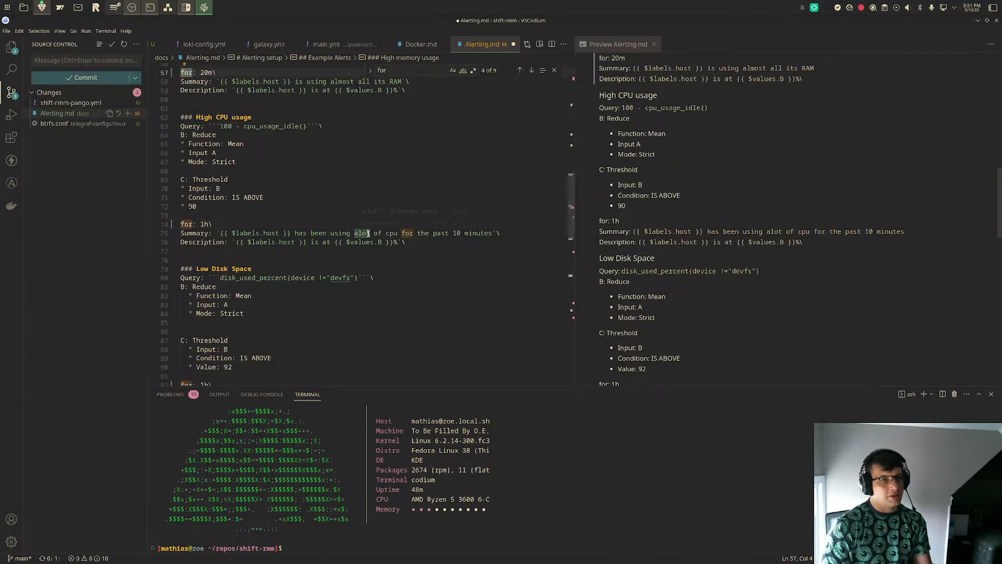
# - Insert two blank lines between the Unhealthy Smart data example and the Related docs heading in Alerting.md
pyautogui.moveTo(368, 233)
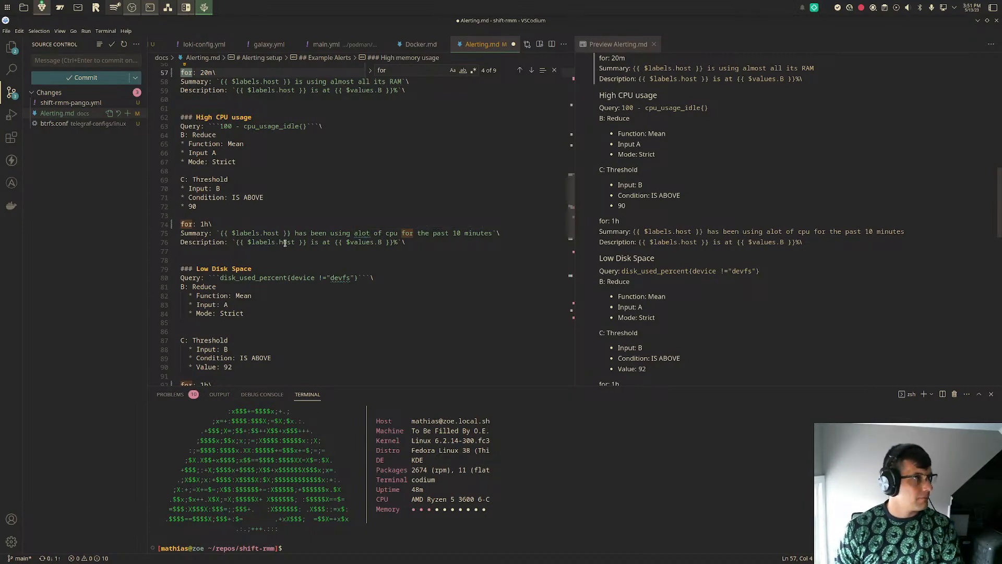
pyautogui.moveTo(412, 244); pyautogui.dragTo(163, 124)
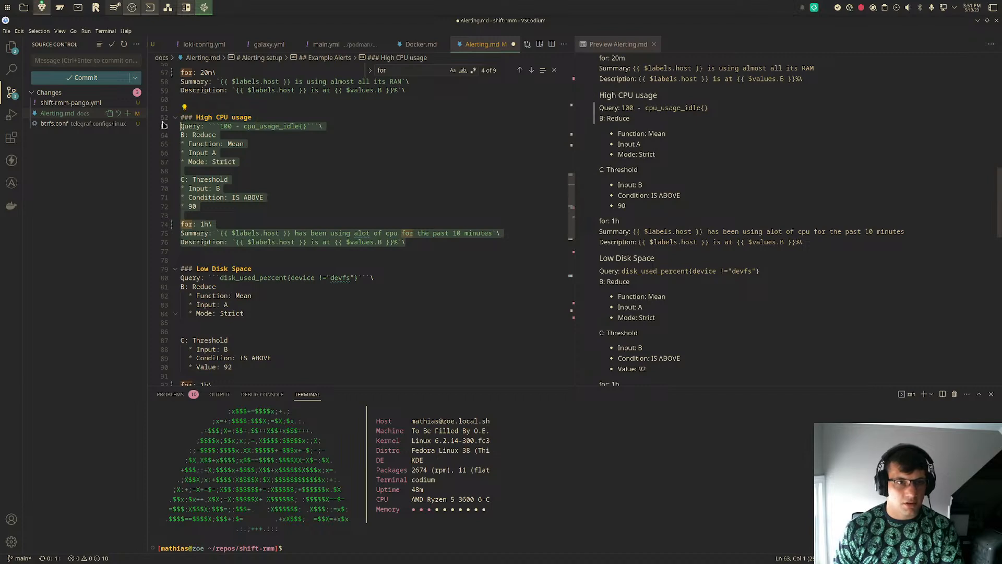
pyautogui.moveTo(444, 243); pyautogui.dragTo(155, 123)
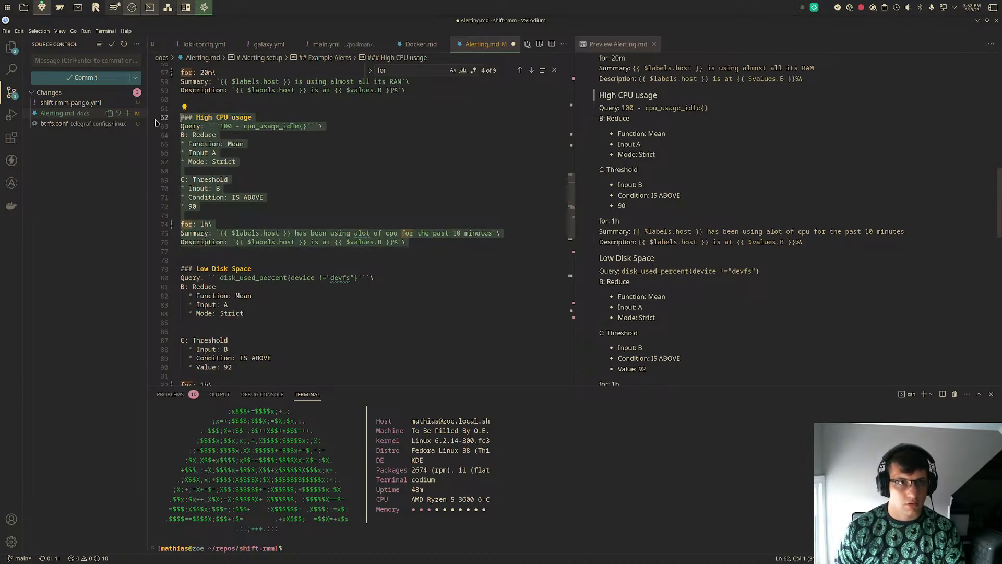
pyautogui.scroll(-7, 402, 241)
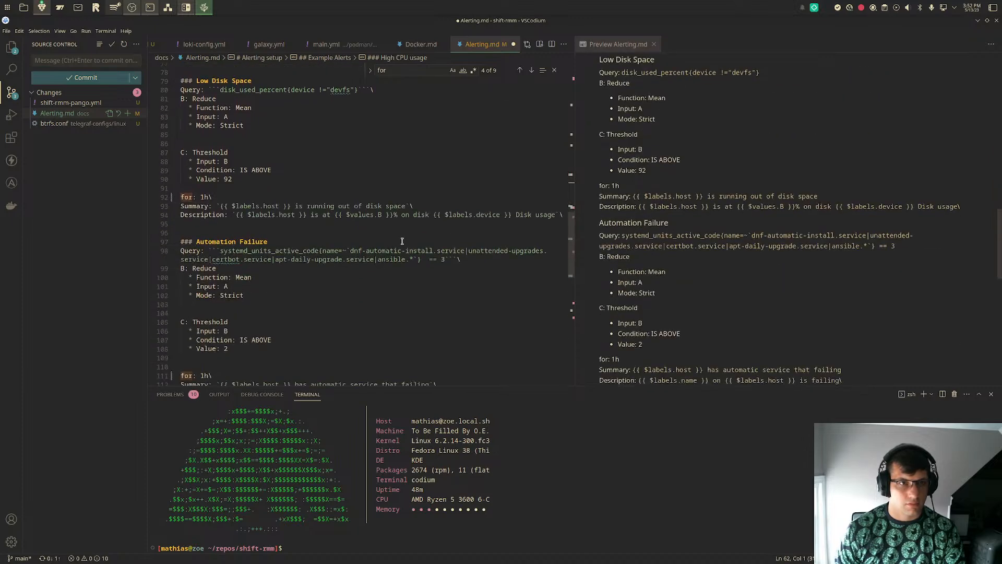
pyautogui.click(347, 303)
pyautogui.scroll(-3, 348, 301)
pyautogui.scroll(-7, 347, 301)
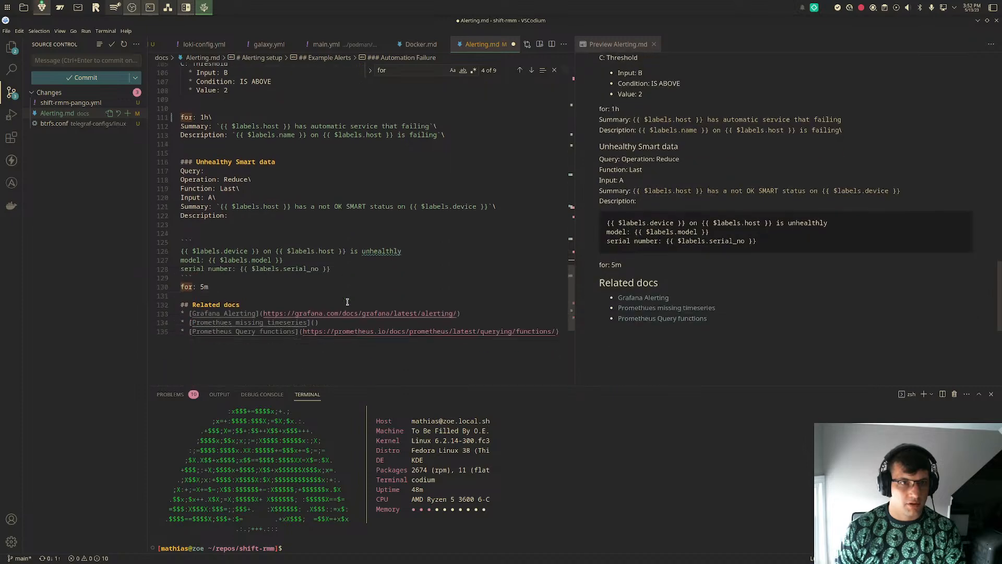
pyautogui.click(347, 301)
pyautogui.scroll(1, 347, 302)
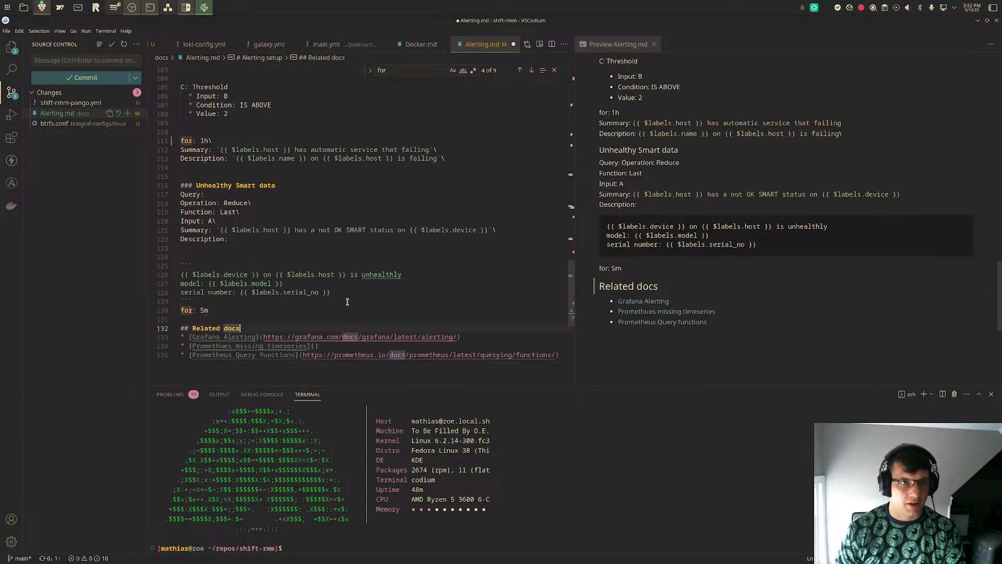
pyautogui.click(333, 318)
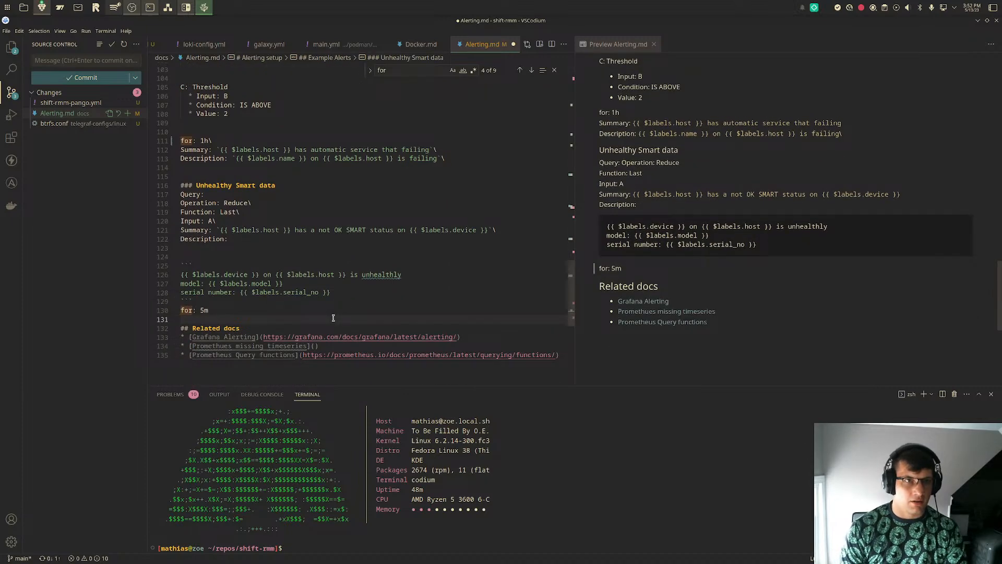
pyautogui.press('Return')
pyautogui.press('Return')
pyautogui.press('Up')
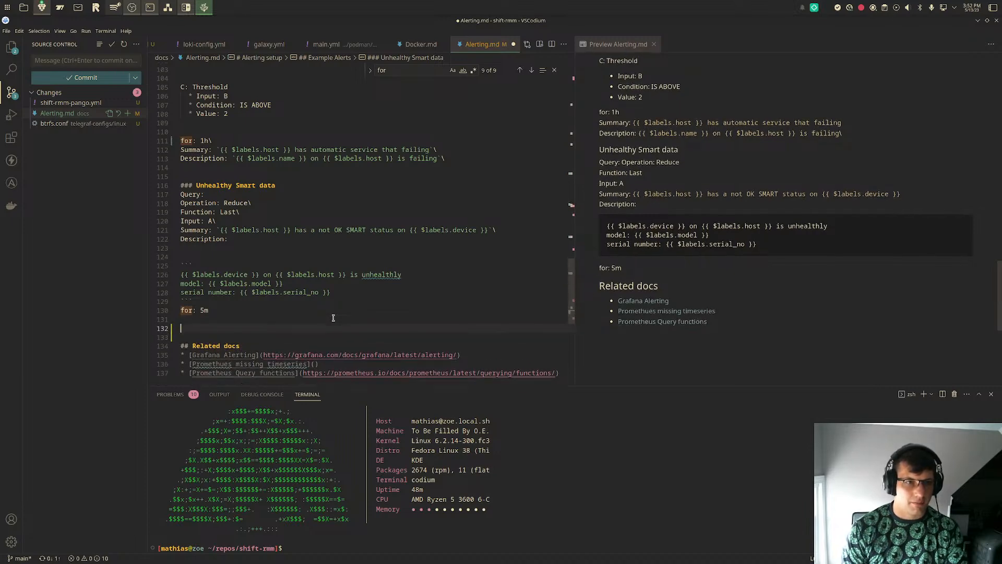
# - Copy the whole High CPU usage section, including its heading, and paste it above the Related docs heading
pyautogui.scroll(11, 333, 318)
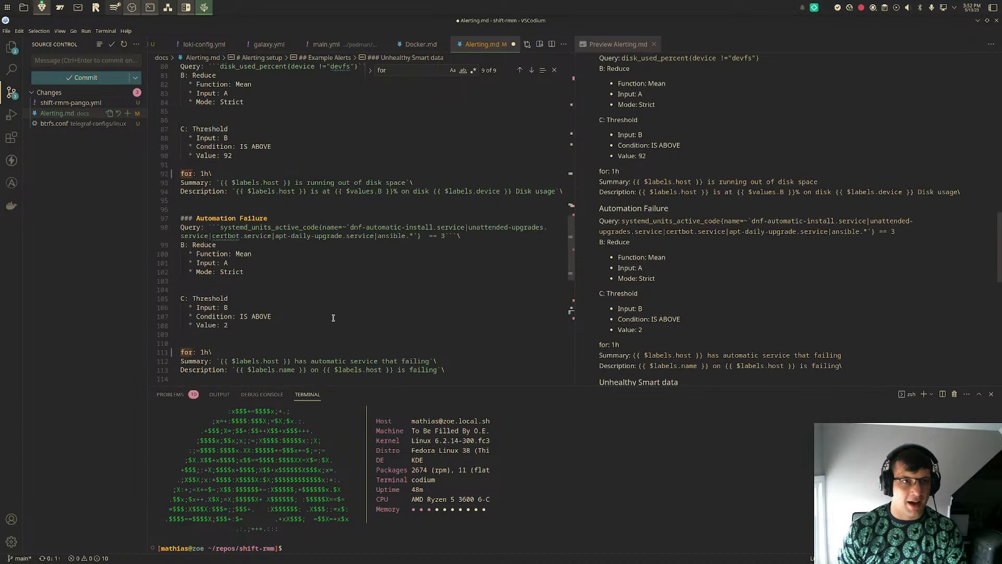
pyautogui.scroll(3, 267, 241)
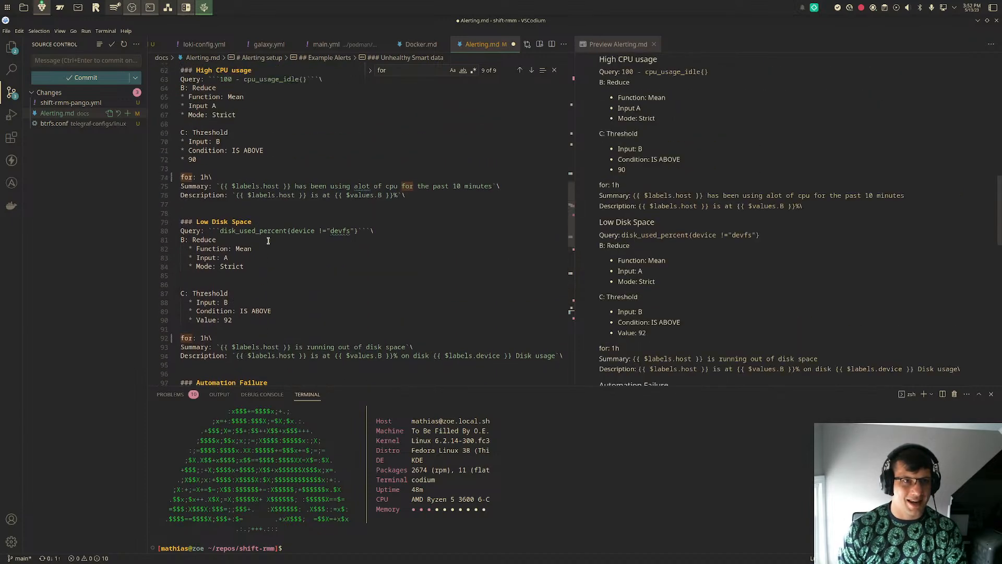
pyautogui.moveTo(423, 196); pyautogui.dragTo(175, 99)
pyautogui.hotkey('ctrl', 'c')
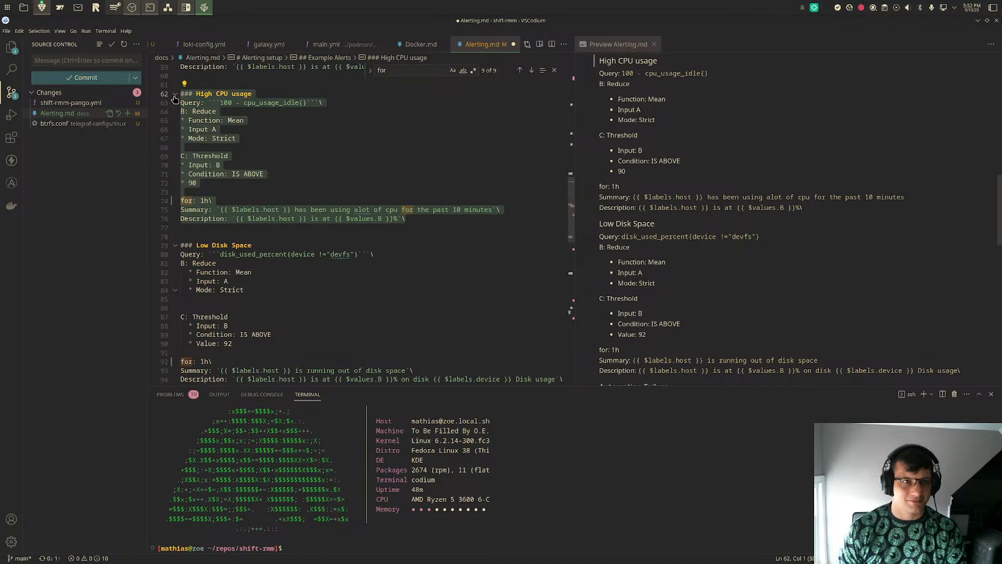
pyautogui.scroll(-13, 296, 206)
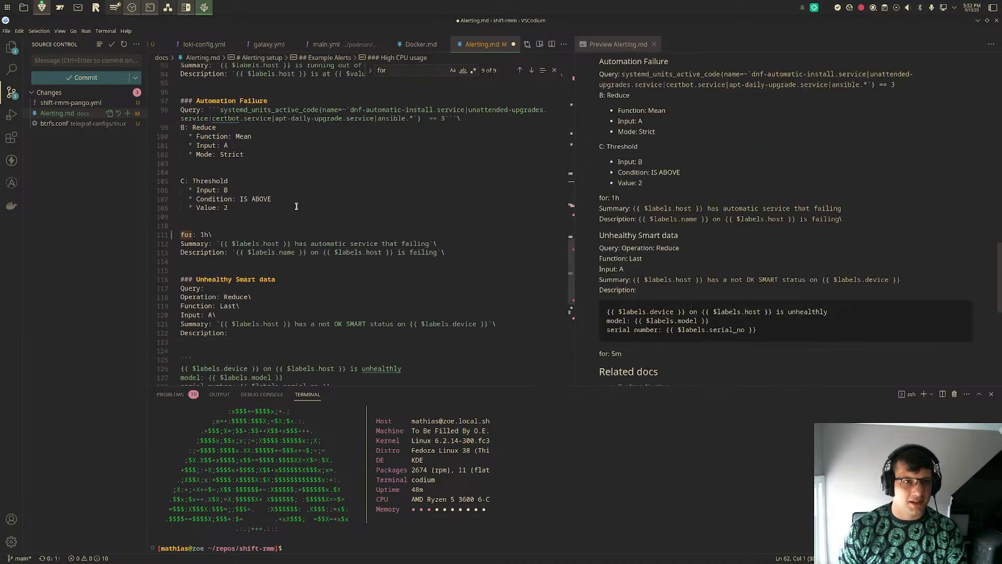
pyautogui.scroll(-2, 296, 207)
pyautogui.click(266, 325)
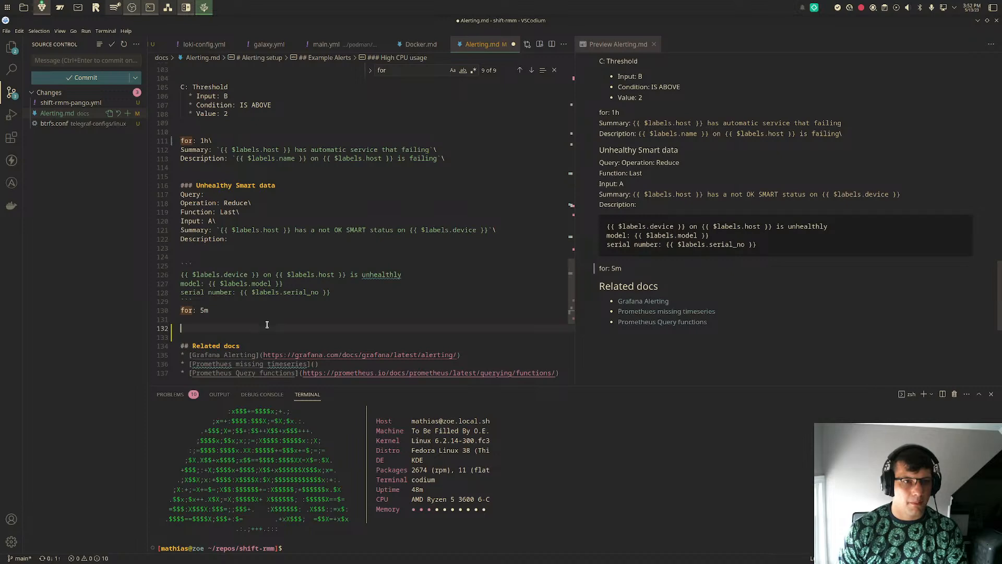
pyautogui.hotkey('ctrl', 'v')
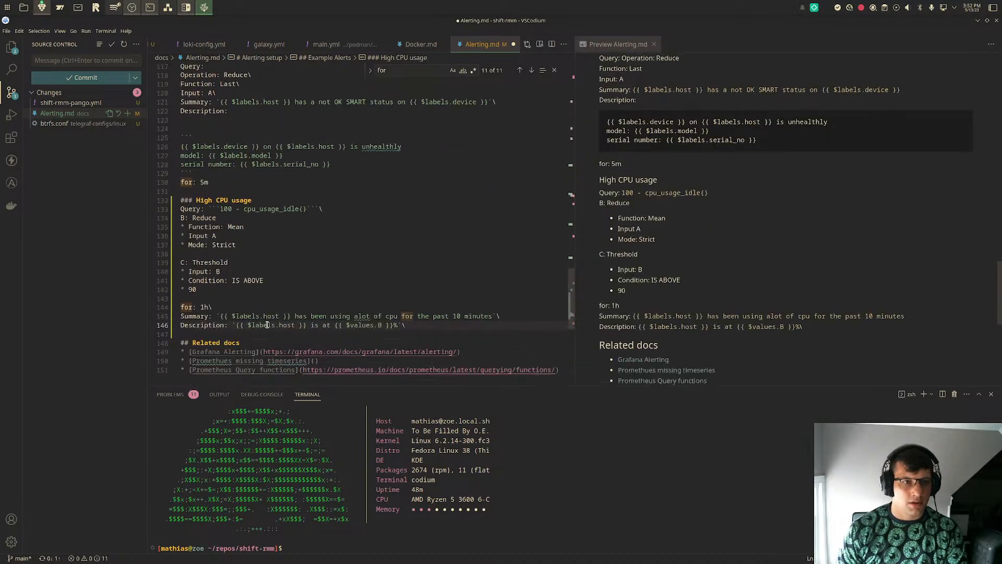
pyautogui.click(408, 209)
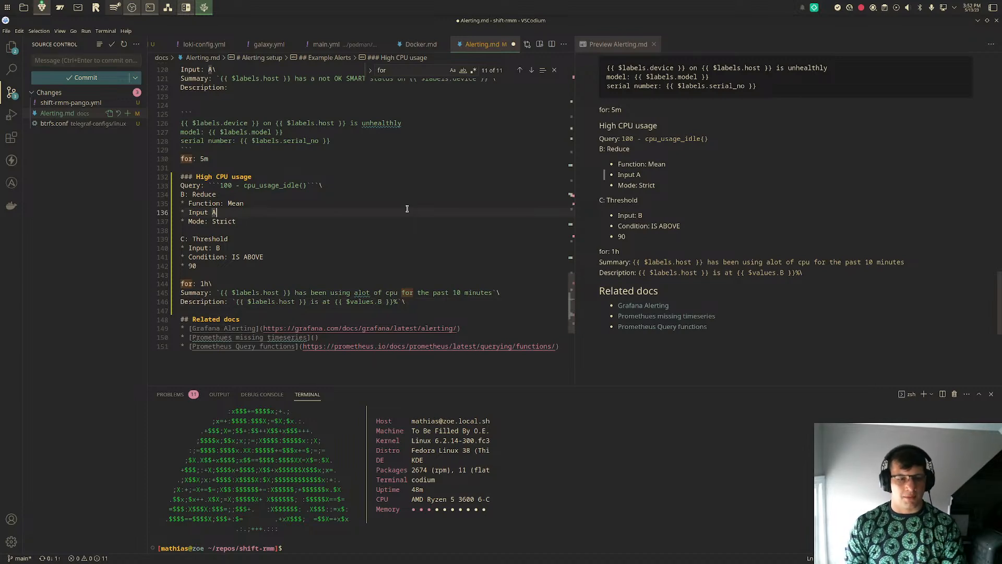
pyautogui.press('super')
pyautogui.press('super')
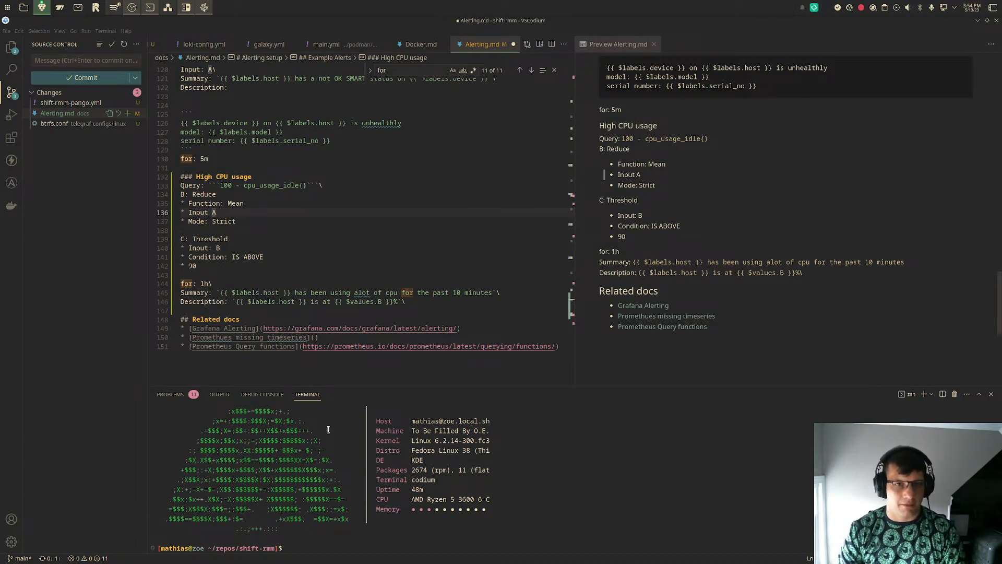
pyautogui.moveTo(435, 303); pyautogui.dragTo(166, 177)
pyautogui.scroll(-6, 208, 209)
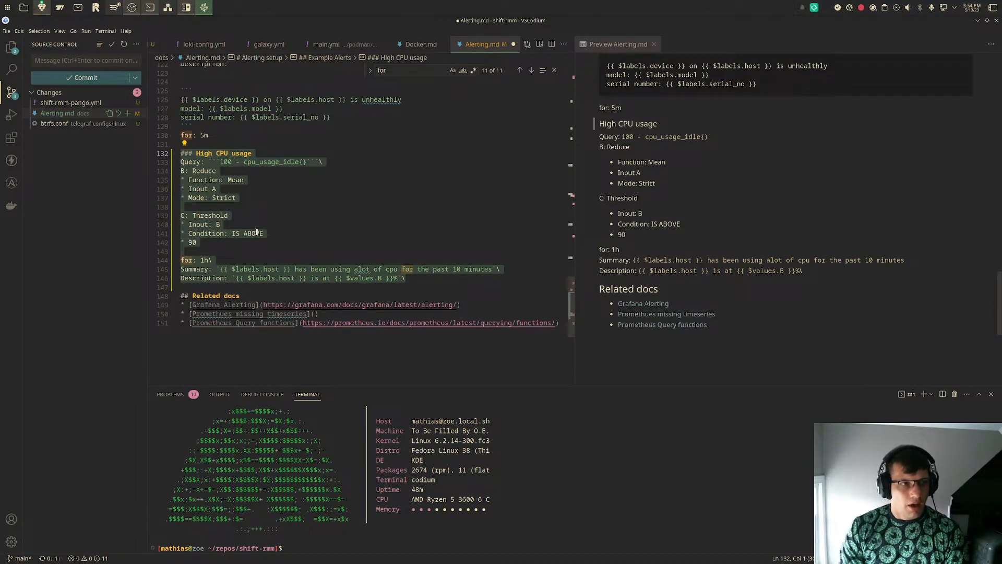
pyautogui.scroll(5, 256, 231)
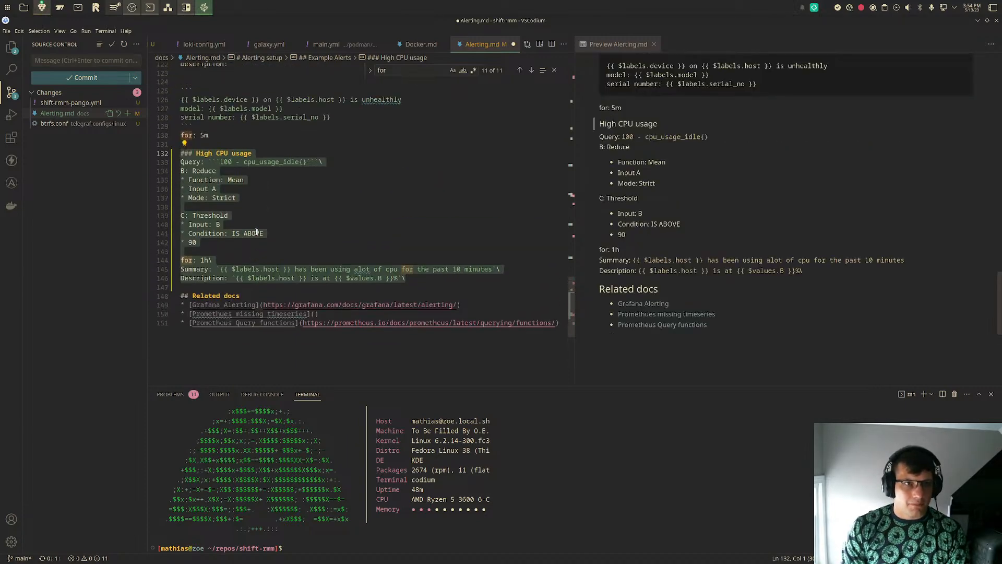
# - Rename the heading of the pasted High CPU usage section to "High CPU IOWait"
pyautogui.click(356, 151)
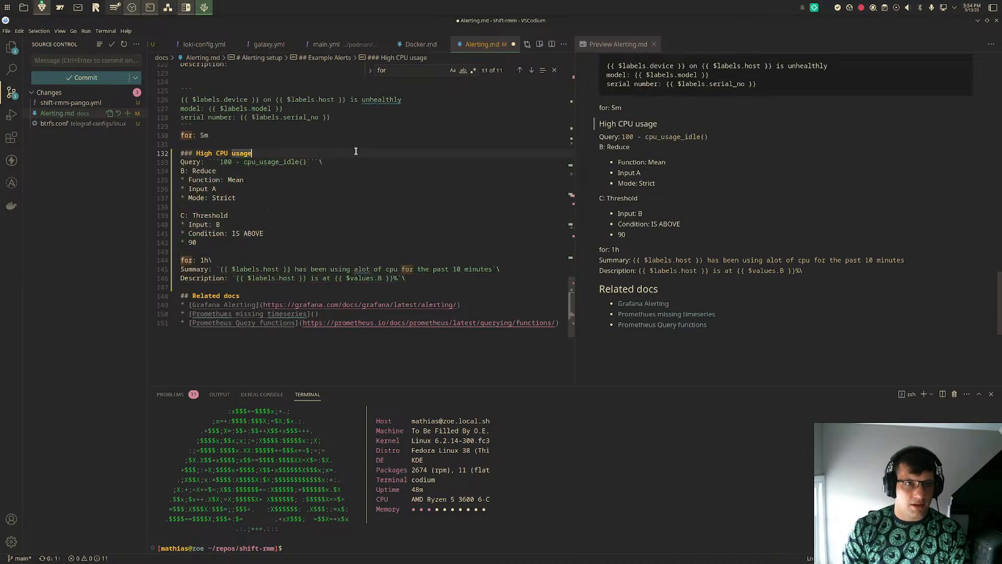
pyautogui.press('Left')
pyautogui.press('Left')
pyautogui.press('Left')
pyautogui.press('Left')
pyautogui.press('Left')
pyautogui.press('Right')
pyautogui.hotkey('shift', 'End')
pyautogui.write('IO')
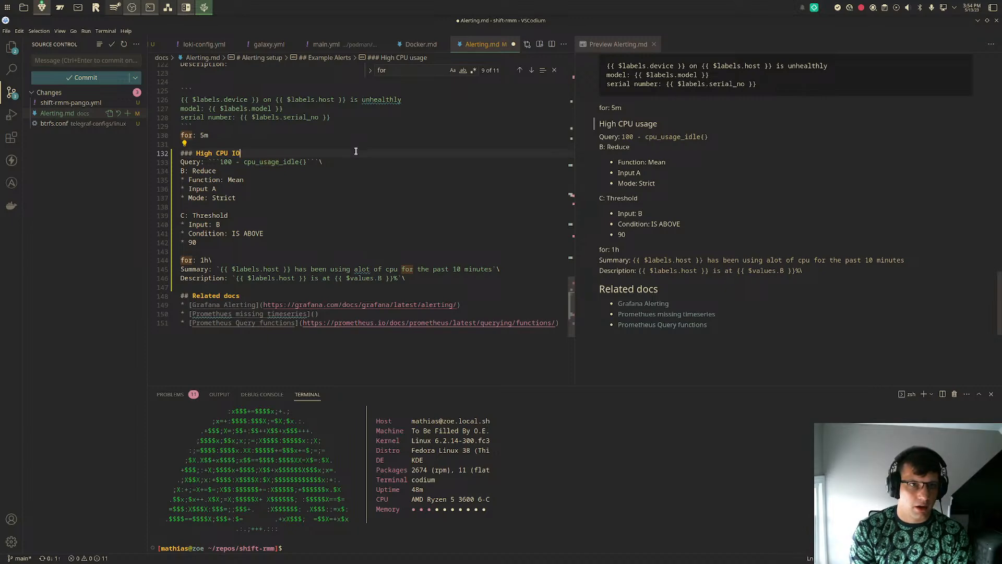
pyautogui.write('Wait')
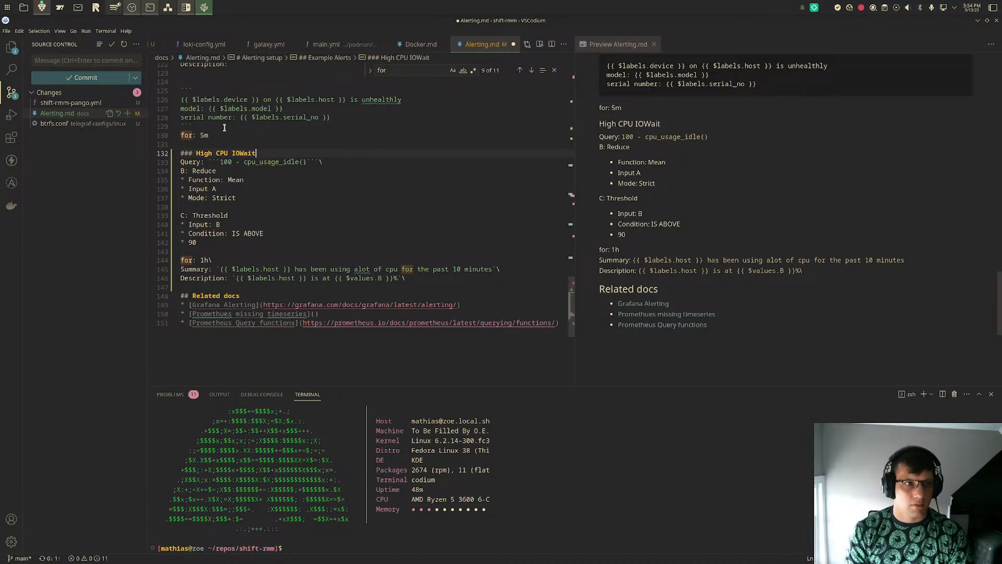
# - Place the editor beside the browser and open the High iowait alert rule in Grafana for editing
pyautogui.press('super+Right')
pyautogui.scroll(-3, 175, 362)
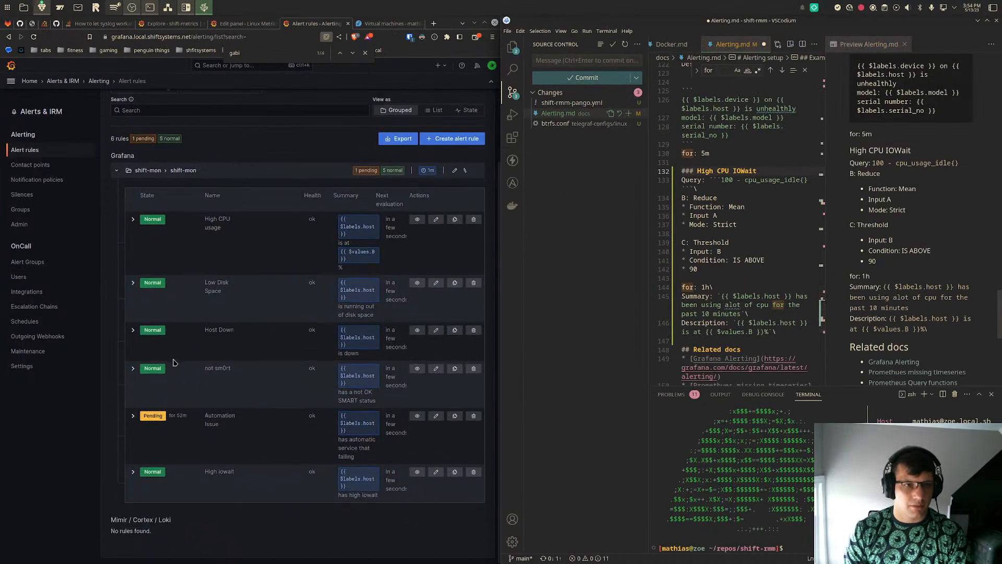
pyautogui.click(434, 473)
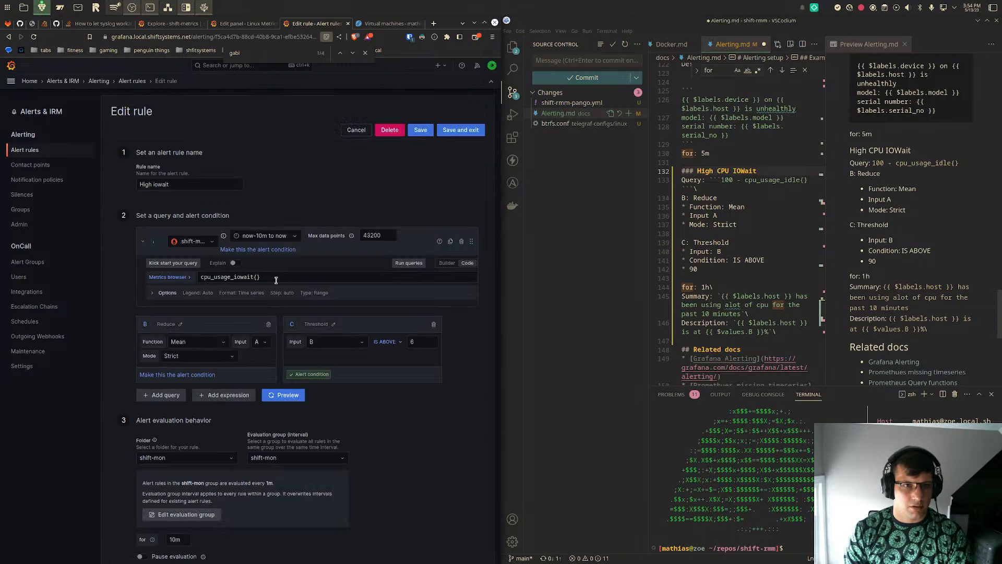
# - Close the Markdown preview, replace the High CPU IOWait query with the rule's cpu_usage_iowait{} expression, and save Alerting.md
pyautogui.tripleClick(275, 280)
pyautogui.hotkey('ctrl', 'c')
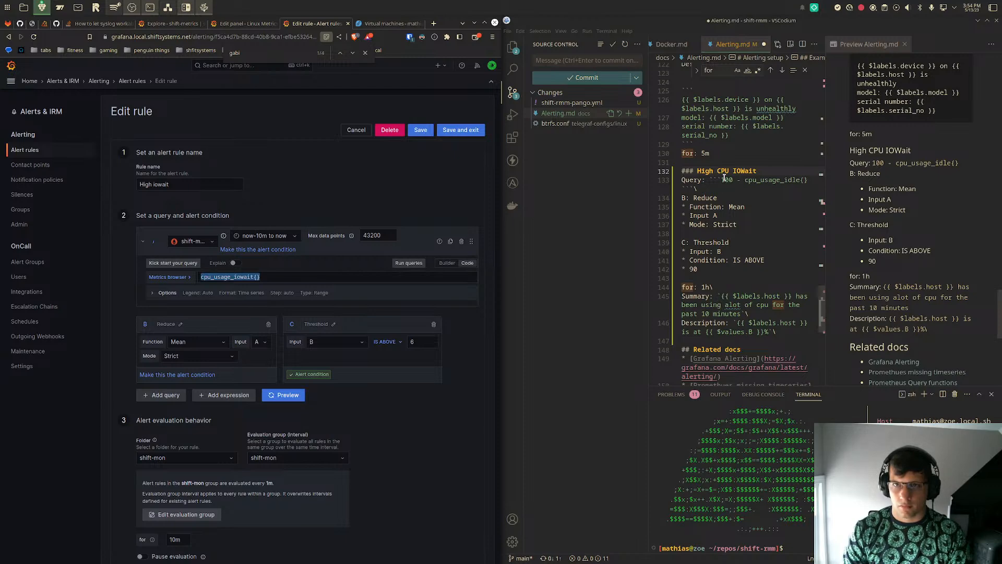
pyautogui.click(905, 43)
pyautogui.moveTo(722, 162); pyautogui.dragTo(808, 162)
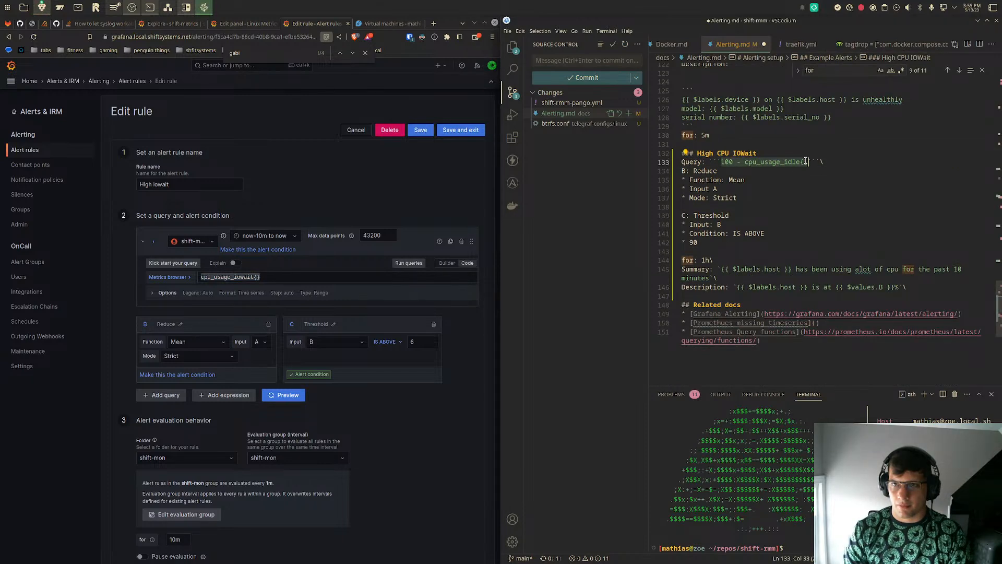
pyautogui.hotkey('ctrl', 'v')
pyautogui.hotkey('ctrl', 's')
# - Check the reduce and condition lines of the High CPU IOWait section and set its threshold value to 6
pyautogui.click(756, 179)
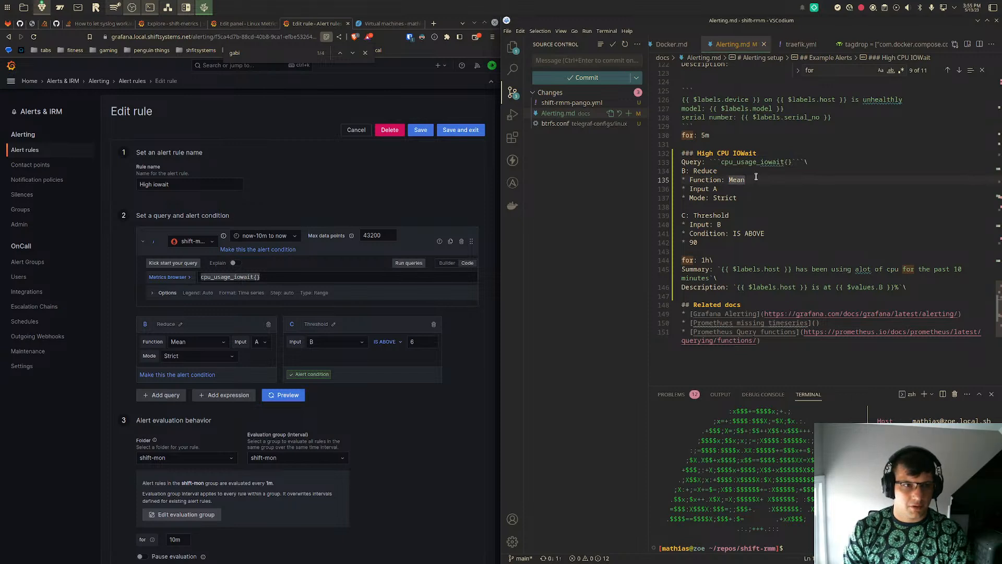
pyautogui.click(760, 195)
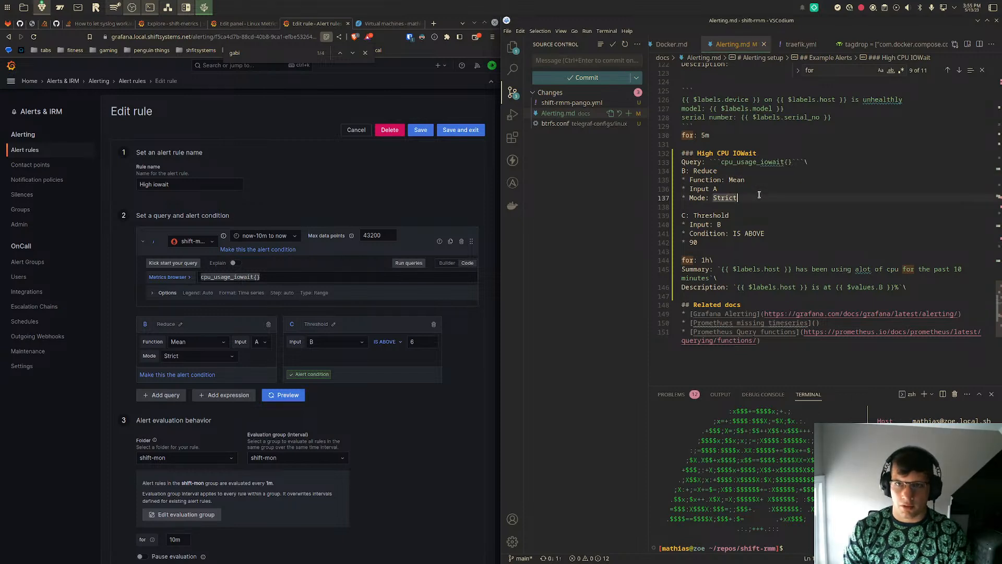
pyautogui.click(774, 235)
pyautogui.click(749, 243)
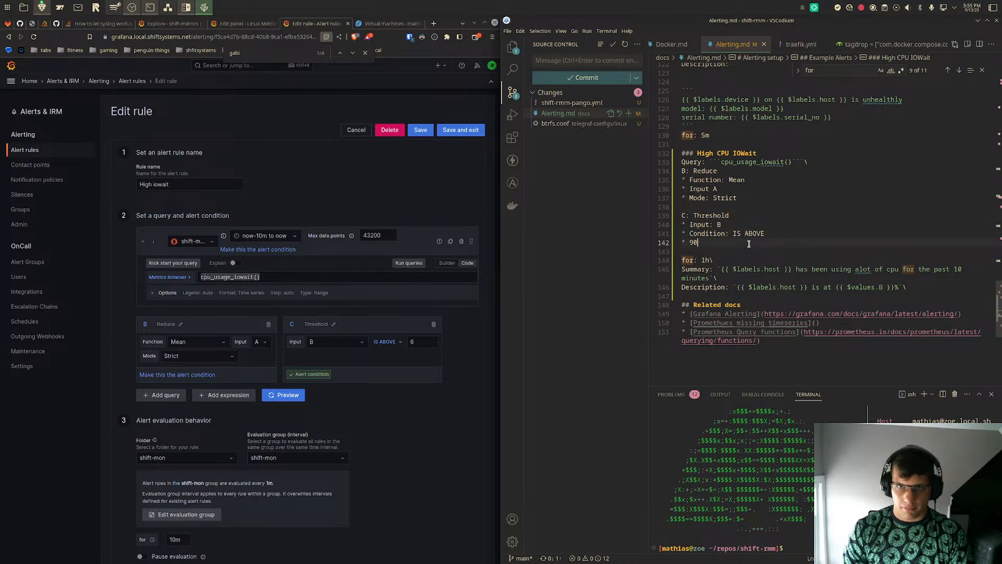
pyautogui.press('BackSpace')
pyautogui.press('BackSpace')
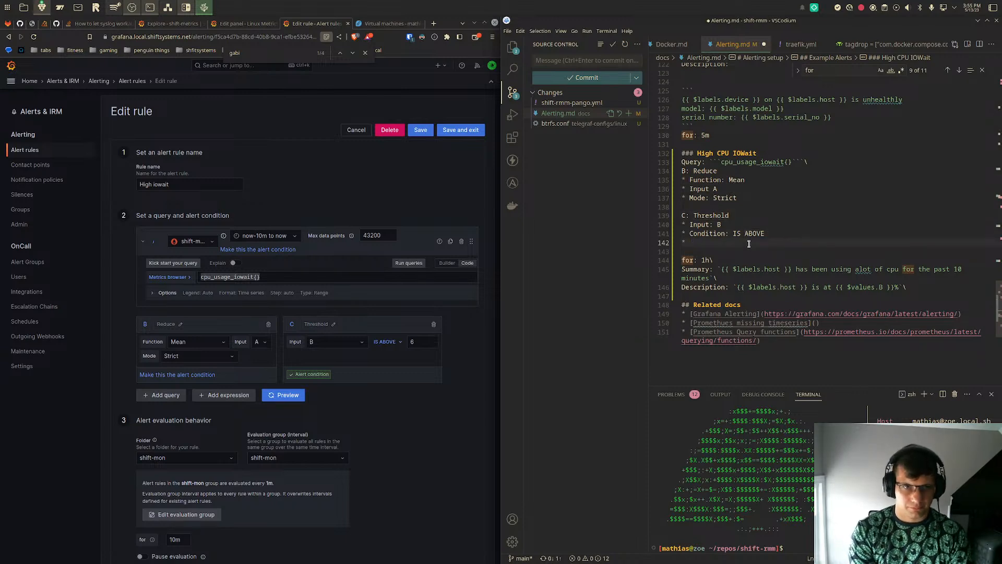
pyautogui.write('6')
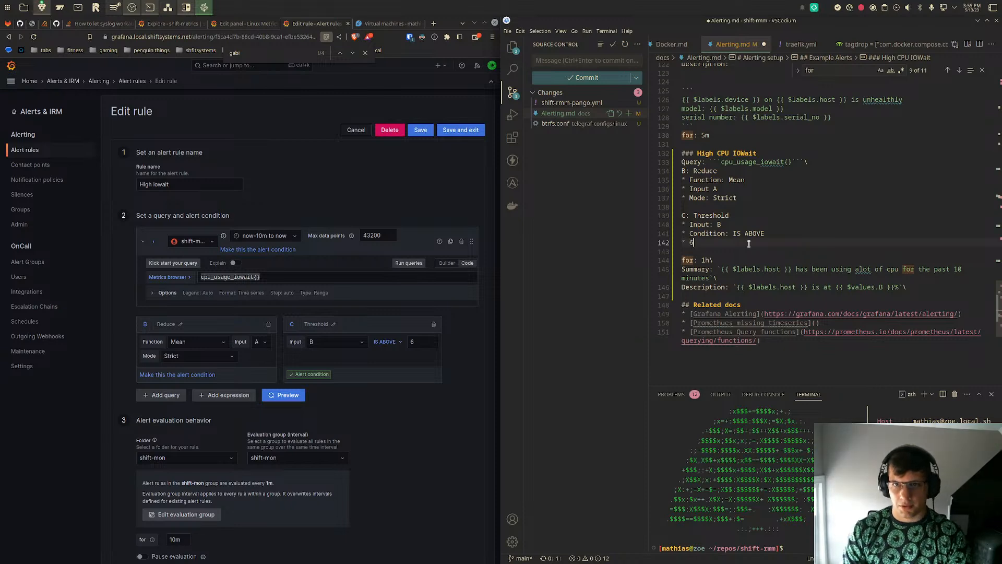
# - Change the "for" duration in the High CPU IOWait section to 10m, keeping the trailing backslash
pyautogui.click(705, 260)
pyautogui.write('0m')
pyautogui.press('Delete')
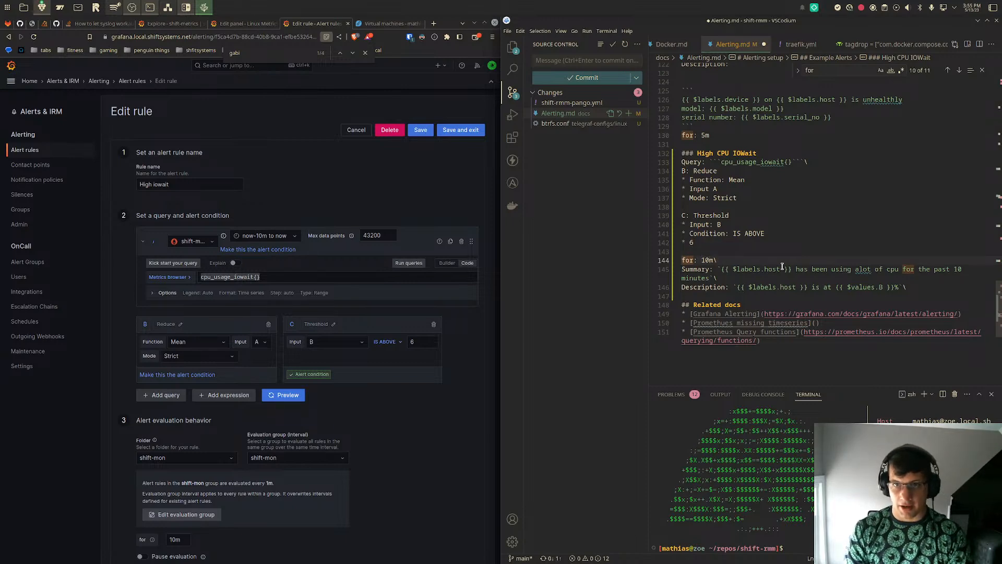
# - Replace the High CPU IOWait description text in Alerting.md with the Description annotation copied from the Grafana alert rule
pyautogui.press('Down')
pyautogui.press('Down')
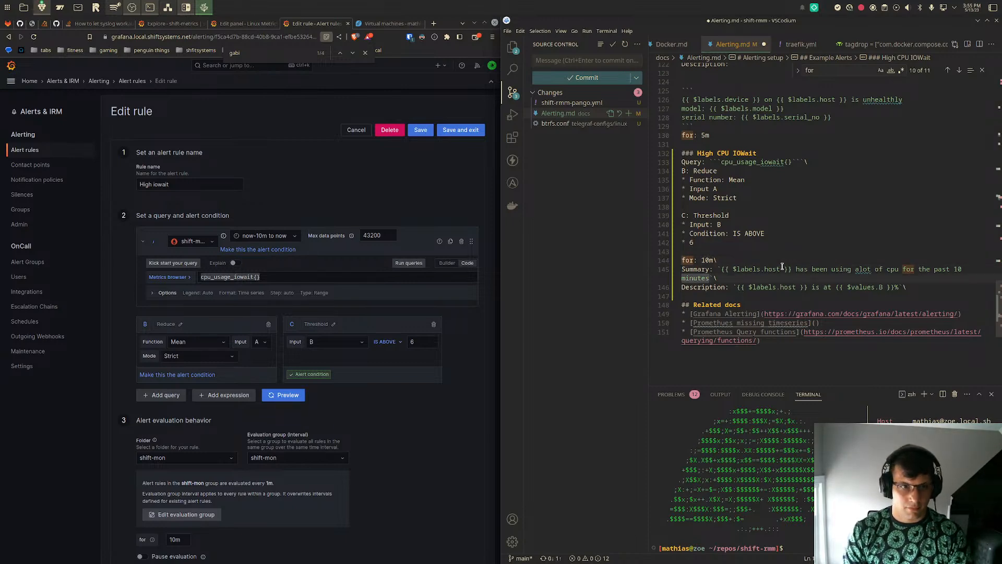
pyautogui.scroll(-3, 415, 392)
pyautogui.scroll(-2, 415, 392)
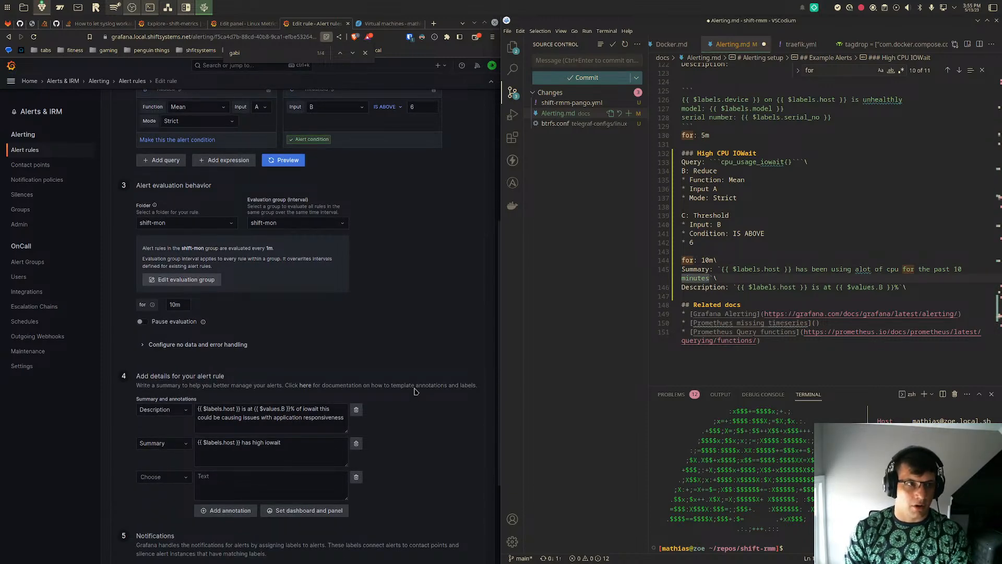
pyautogui.click(249, 413)
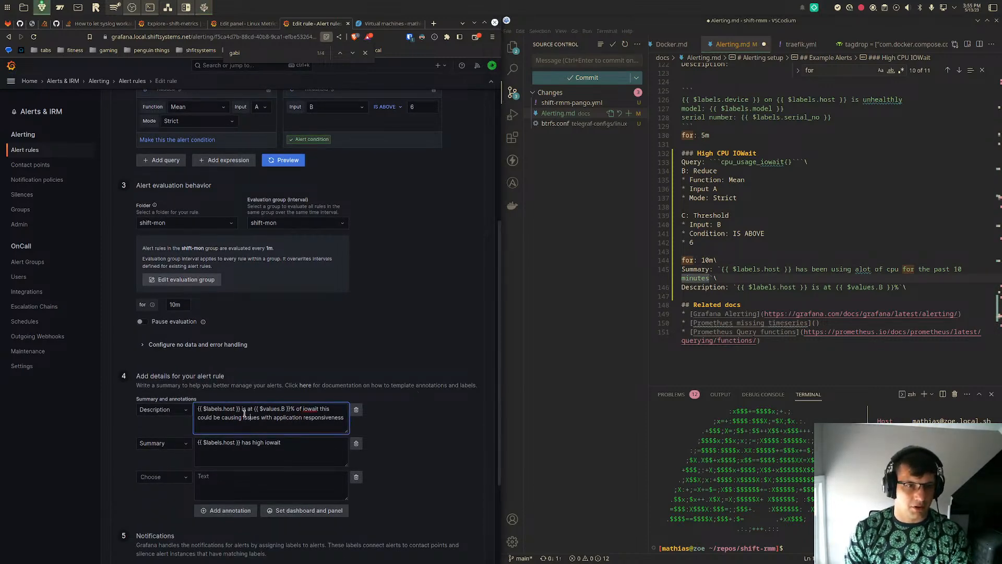
pyautogui.moveTo(194, 410); pyautogui.dragTo(345, 415)
pyautogui.hotkey('ctrl', 'c')
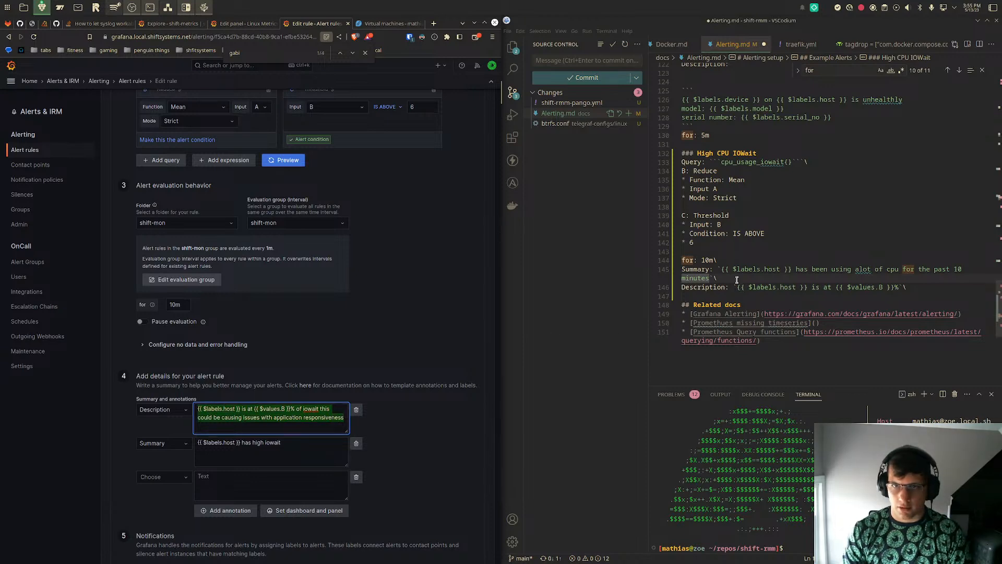
pyautogui.click(883, 287)
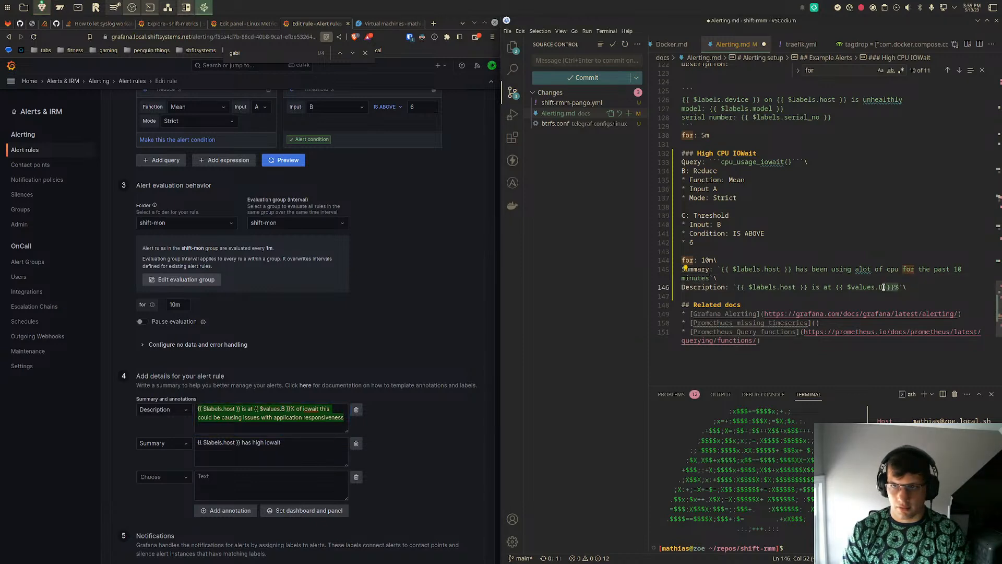
pyautogui.click(879, 287)
pyautogui.moveTo(898, 287); pyautogui.dragTo(738, 288)
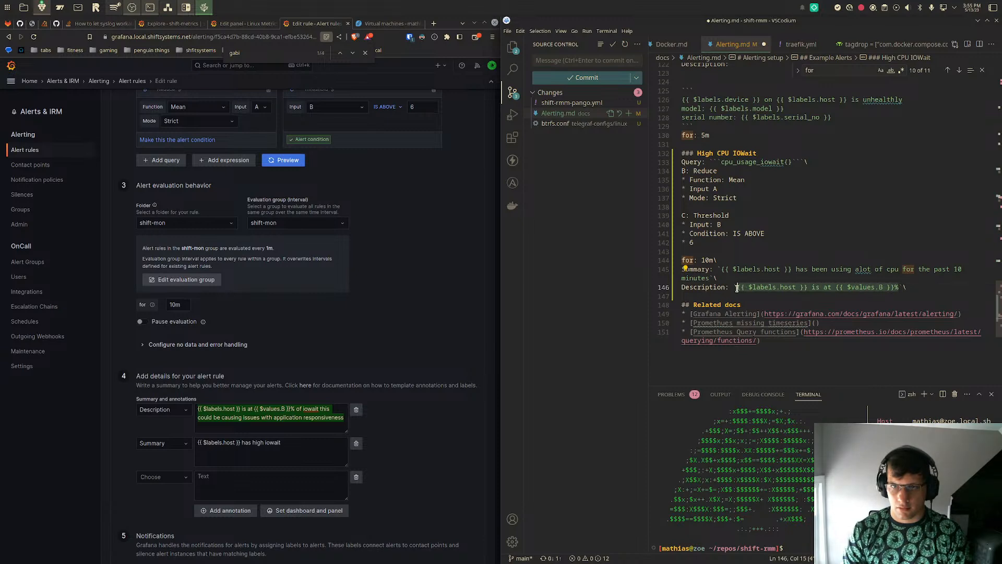
pyautogui.hotkey('ctrl', 'v')
# - Replace the High CPU IOWait summary with the rule's "{{ $labels.host }} has high iowait" annotation and save Alerting.md
pyautogui.click(263, 443)
pyautogui.hotkey('ctrl', 'a')
pyautogui.hotkey('ctrl', 'c')
pyautogui.click(724, 270)
pyautogui.moveTo(723, 269)
pyautogui.mouseDown()
pyautogui.moveTo(748, 277)
pyautogui.moveTo(709, 275)
pyautogui.mouseUp()
pyautogui.hotkey('ctrl', 'v')
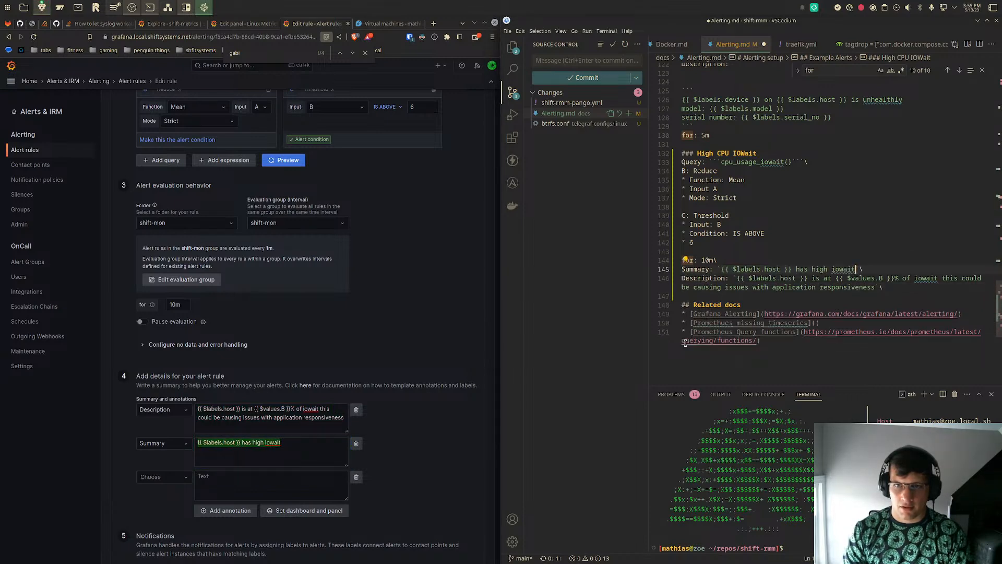
pyautogui.hotkey('ctrl', 's')
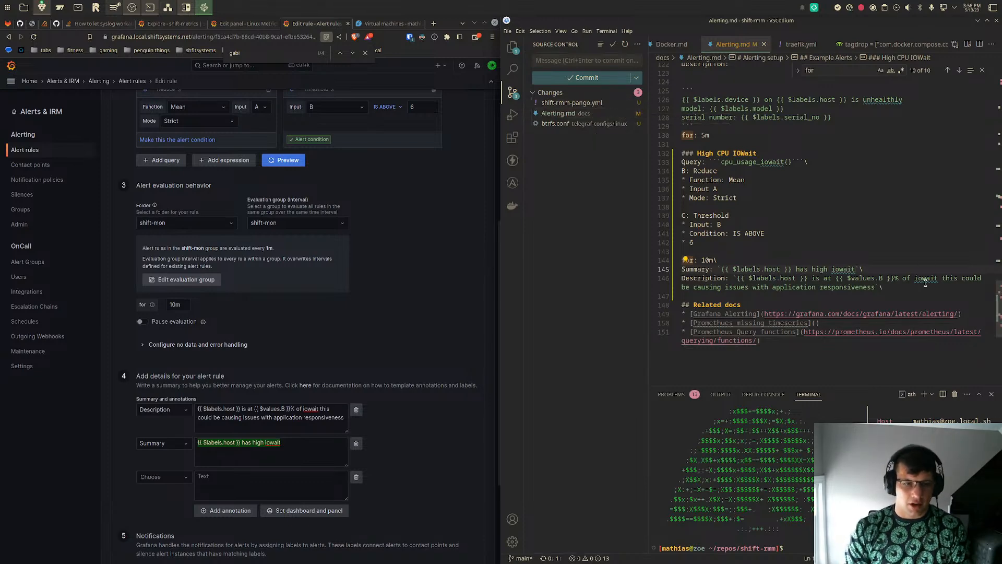
# - Maximize the editor window and open the Markdown preview of Alerting.md beside the source
pyautogui.press('super+Page_Up')
pyautogui.hotkey('ctrl', 'p')
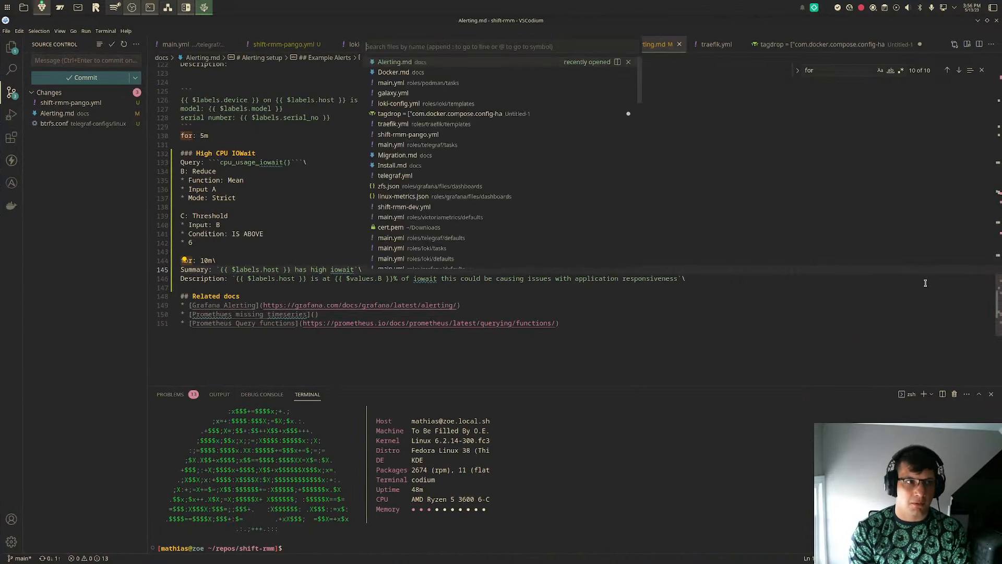
pyautogui.press('Escape')
pyautogui.hotkey('ctrl', 'shift', 'p')
pyautogui.press('Return')
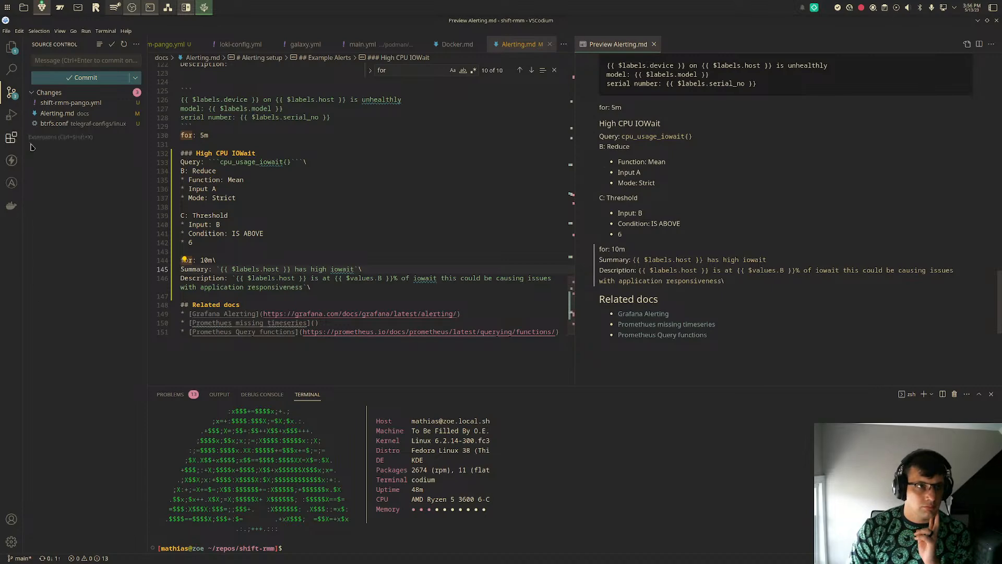
# - View the changes in shift-rmm-pango.yml and Alerting.md, and stage only Alerting.md for the commit
pyautogui.click(96, 102)
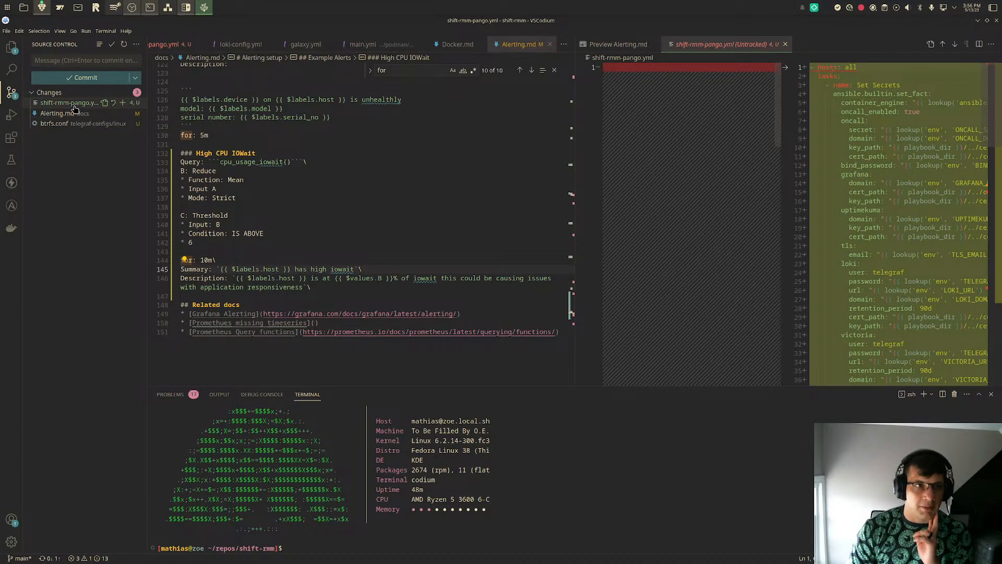
pyautogui.click(74, 113)
pyautogui.click(124, 113)
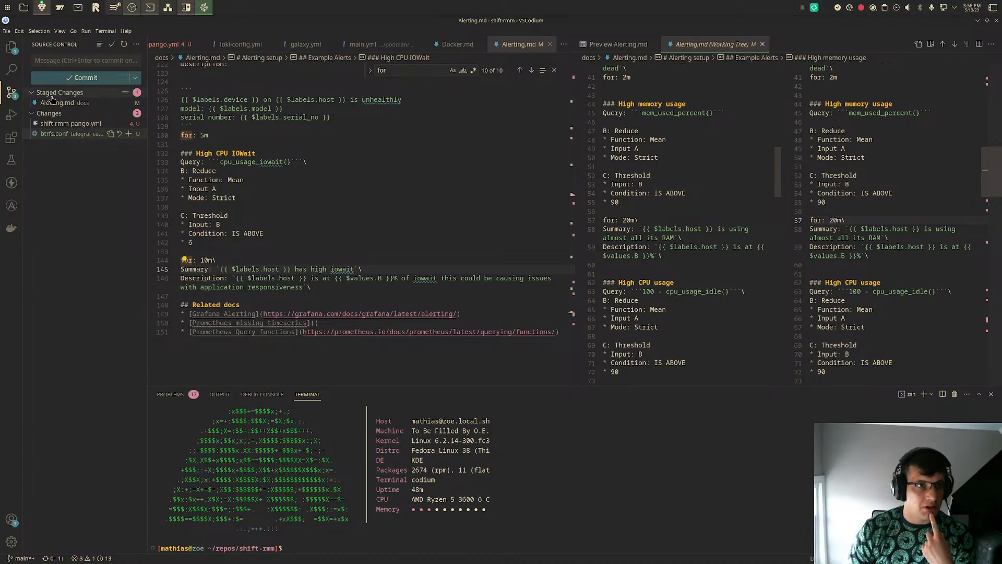
pyautogui.click(11, 48)
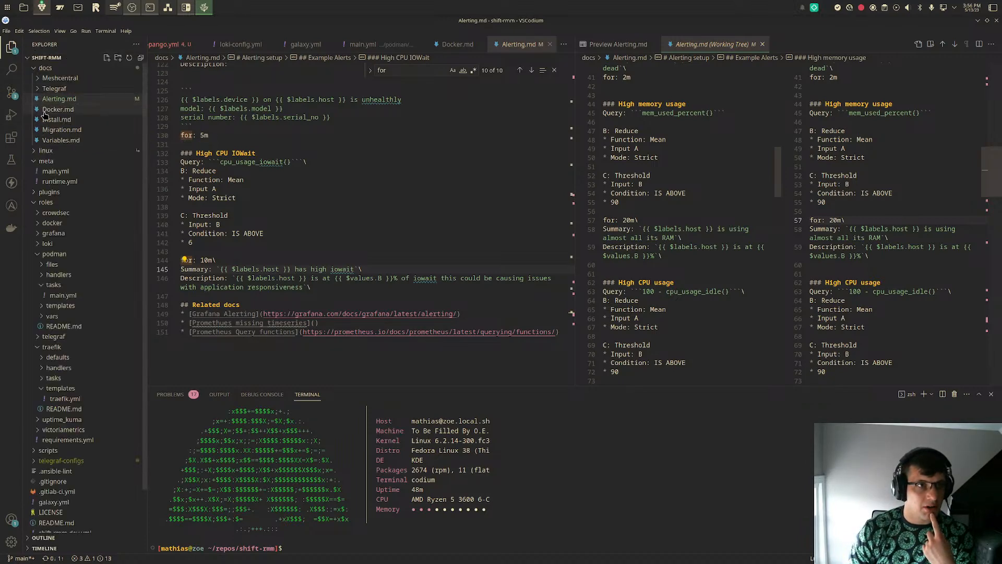
pyautogui.click(11, 92)
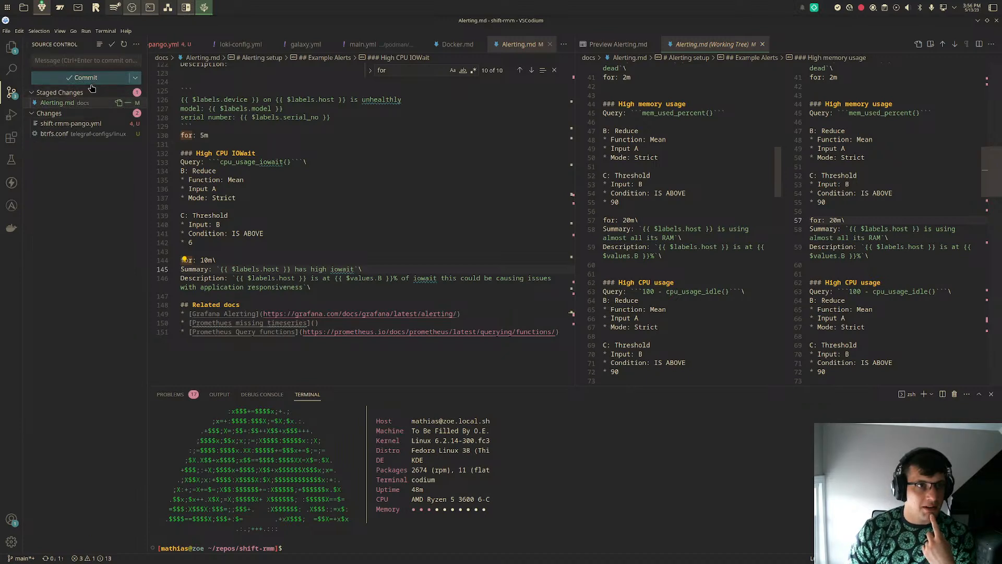
# - Commit the staged Alerting.md with the message "add iowait to alert and fixed grammar"
pyautogui.click(74, 62)
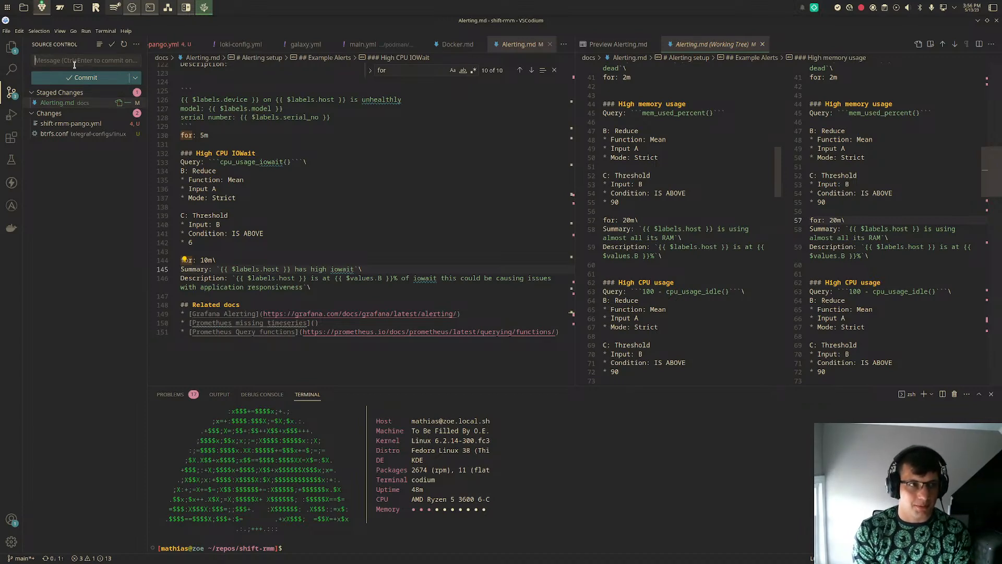
pyautogui.click(74, 64)
pyautogui.write('add iowait to do')
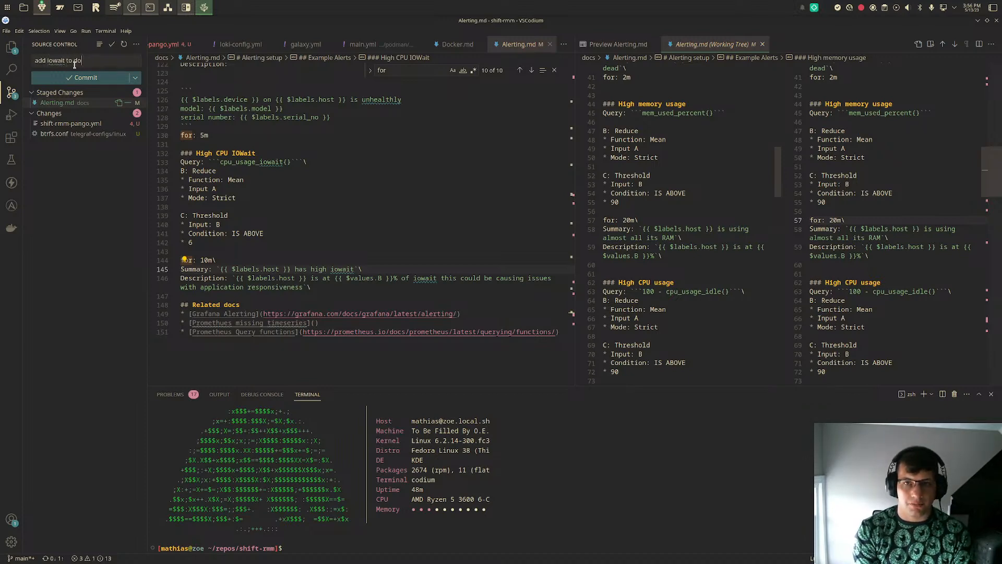
pyautogui.press('BackSpace')
pyautogui.write('alert and fixed gr')
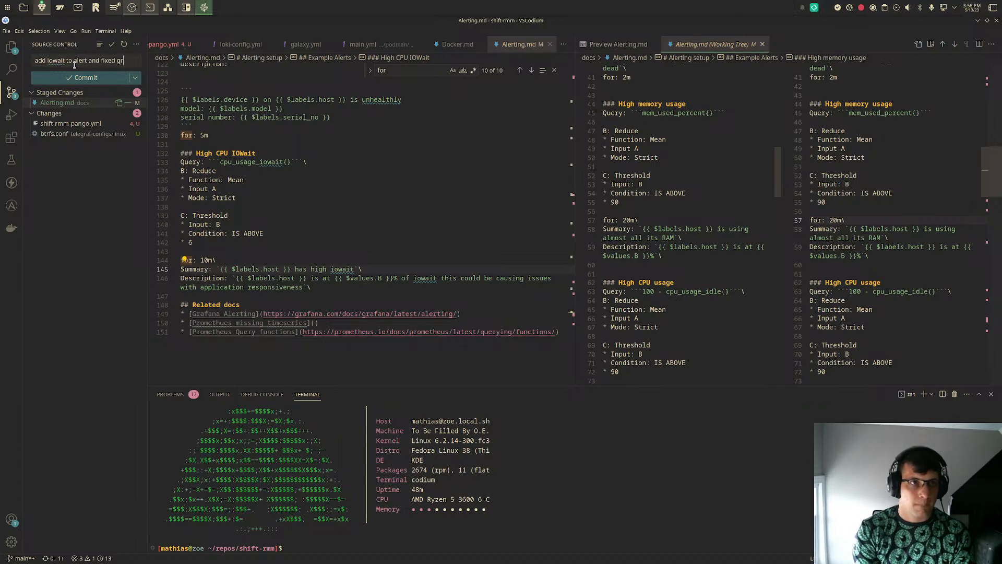
pyautogui.write('ammar')
pyautogui.click(81, 86)
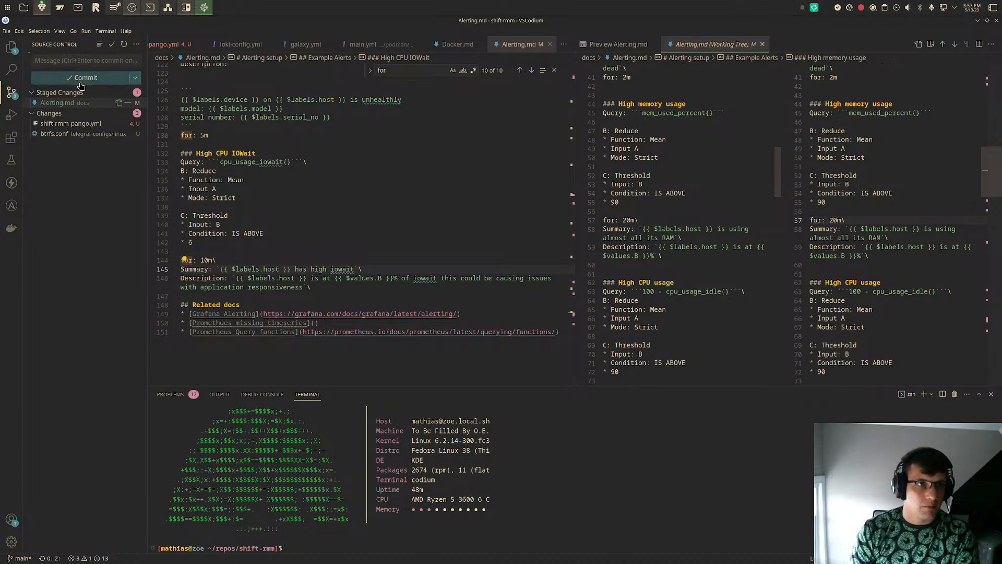
# - Push the commits to the remote repository, entering the SSH key passphrase whenever it is requested
pyautogui.click(137, 45)
pyautogui.click(142, 96)
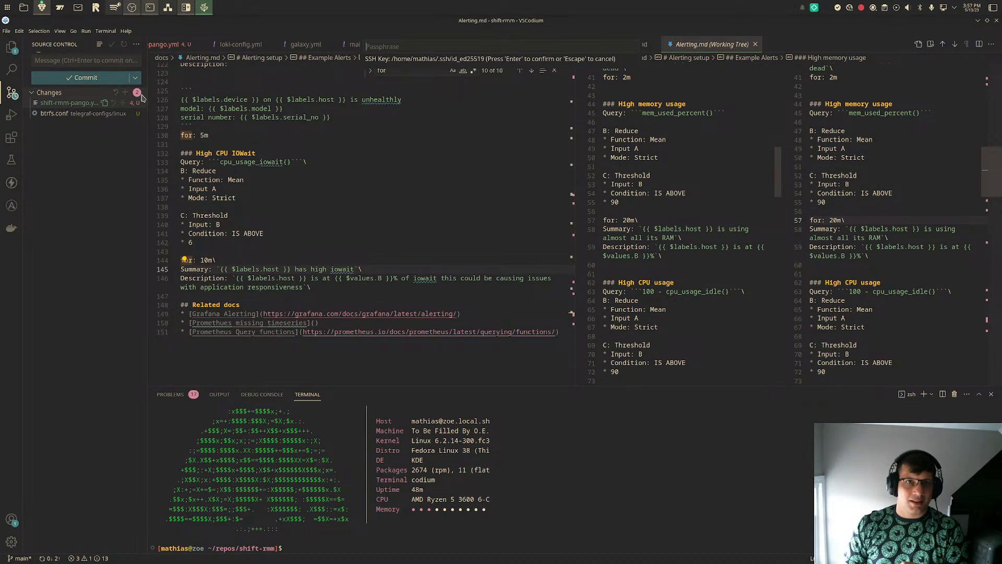
pyautogui.write('••••••••••')
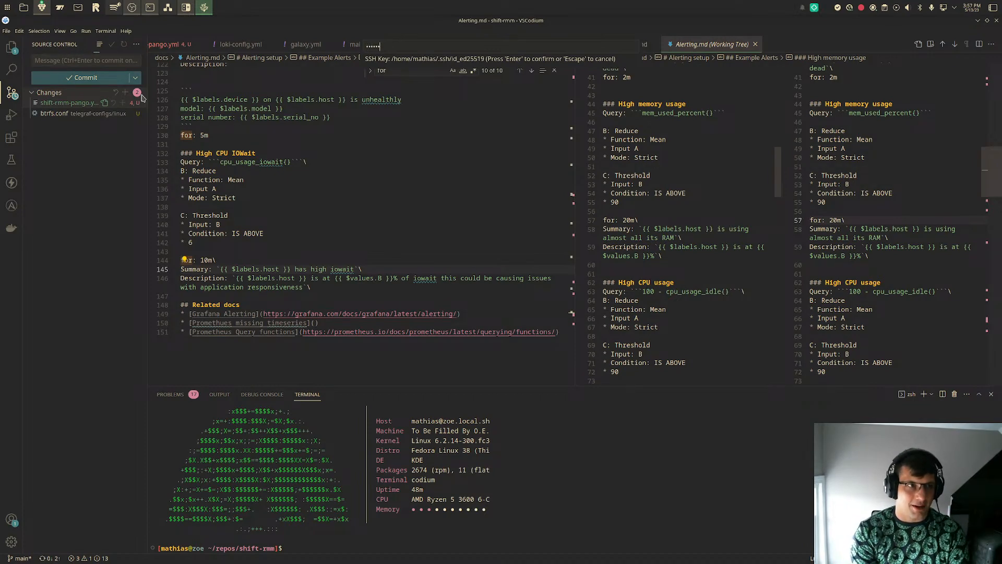
pyautogui.press('Return')
pyautogui.write('•••••••••••••')
pyautogui.press('Return')
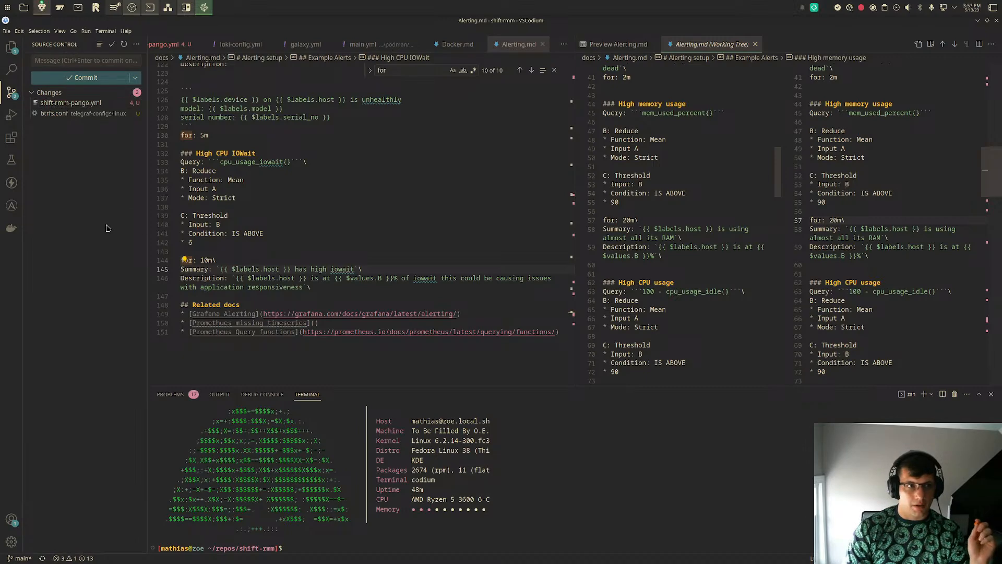
# - Launch the drawio desktop app, create a blank diagram in XML File (.drawio) format, and maximize its window
pyautogui.press('super')
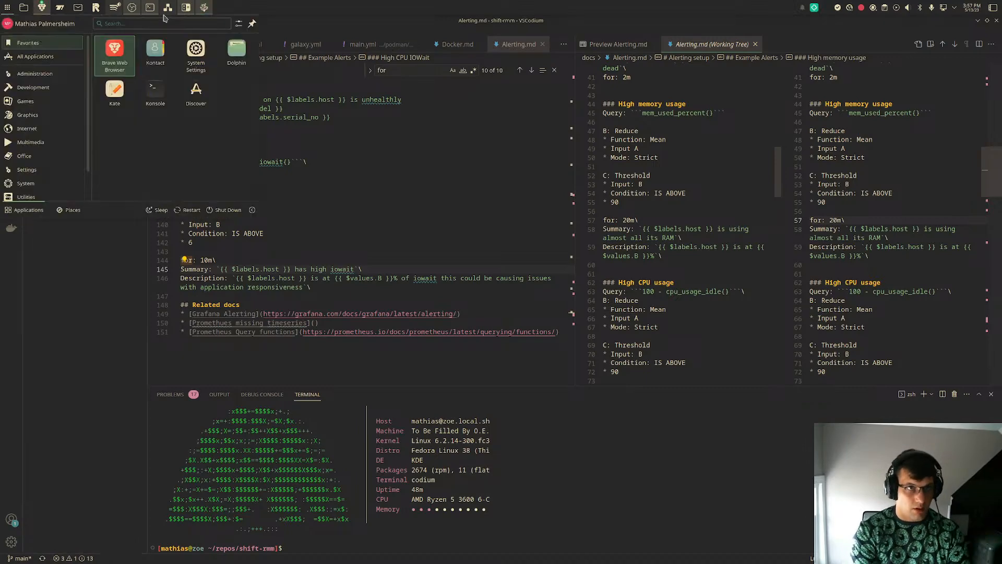
pyautogui.write('diag')
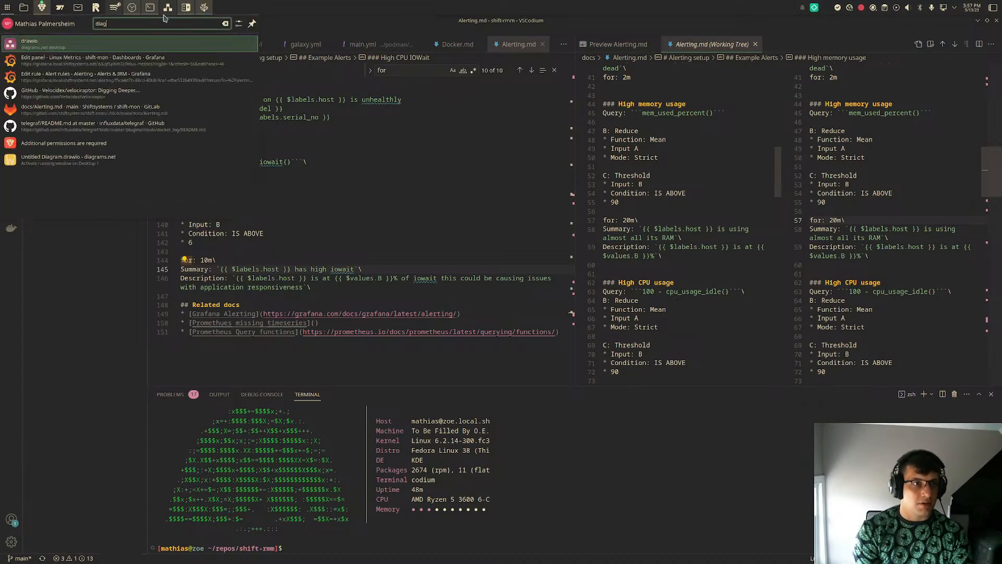
pyautogui.press('Return')
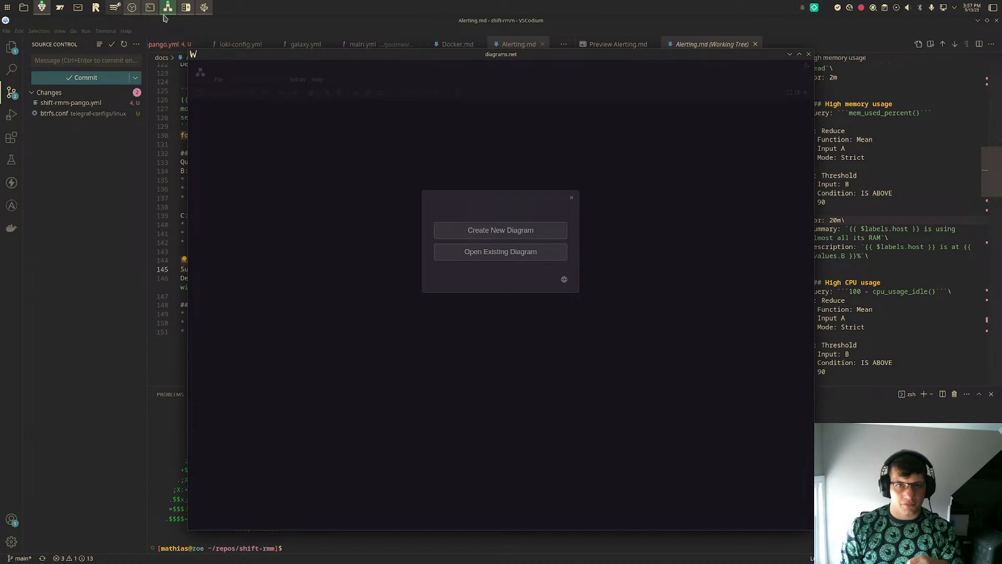
pyautogui.click(532, 236)
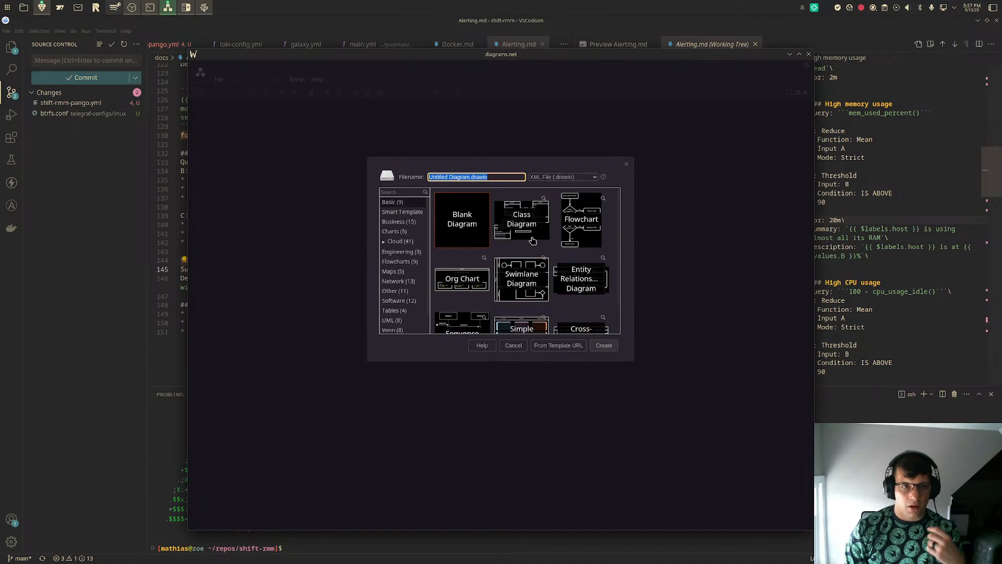
pyautogui.click(452, 219)
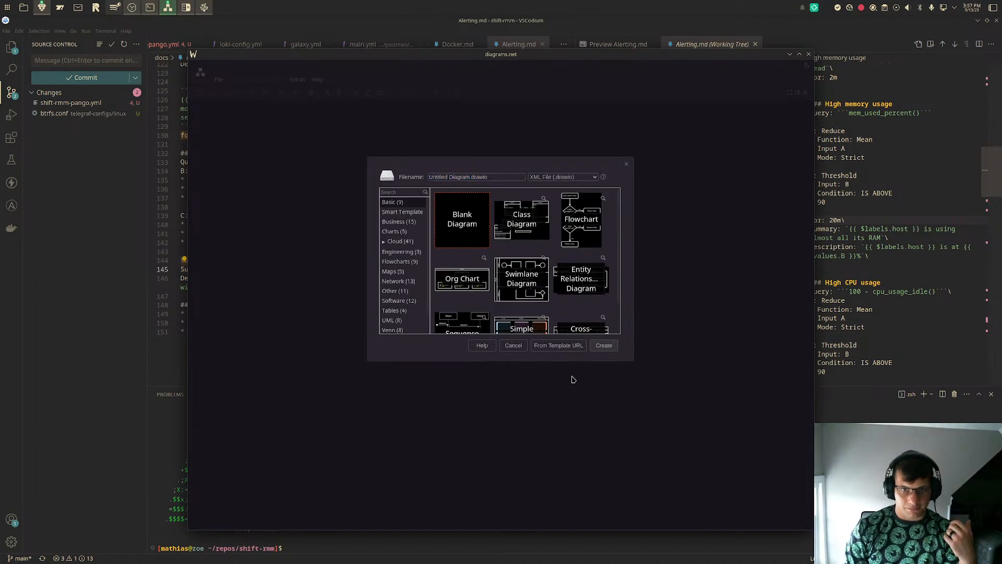
pyautogui.click(609, 348)
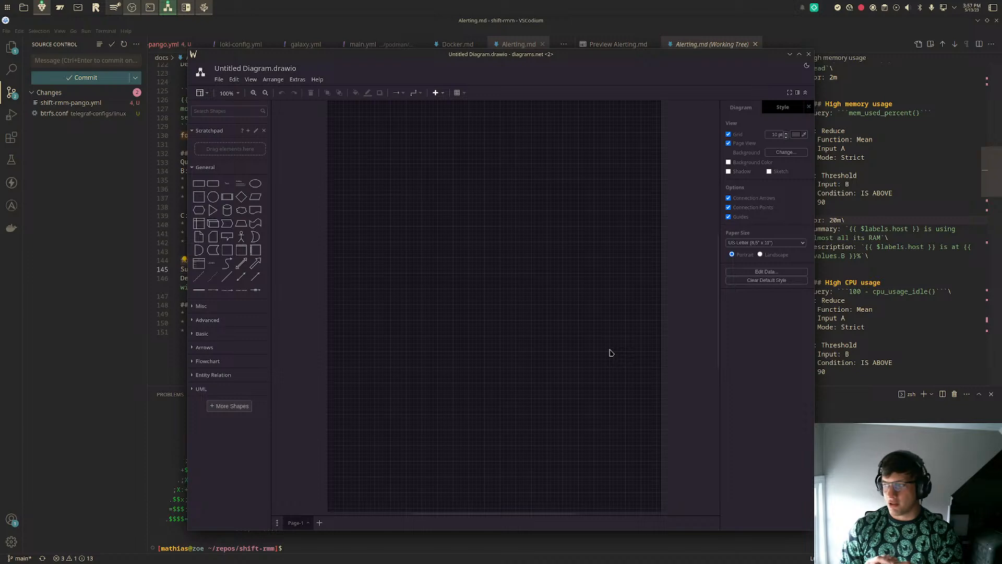
pyautogui.click(799, 54)
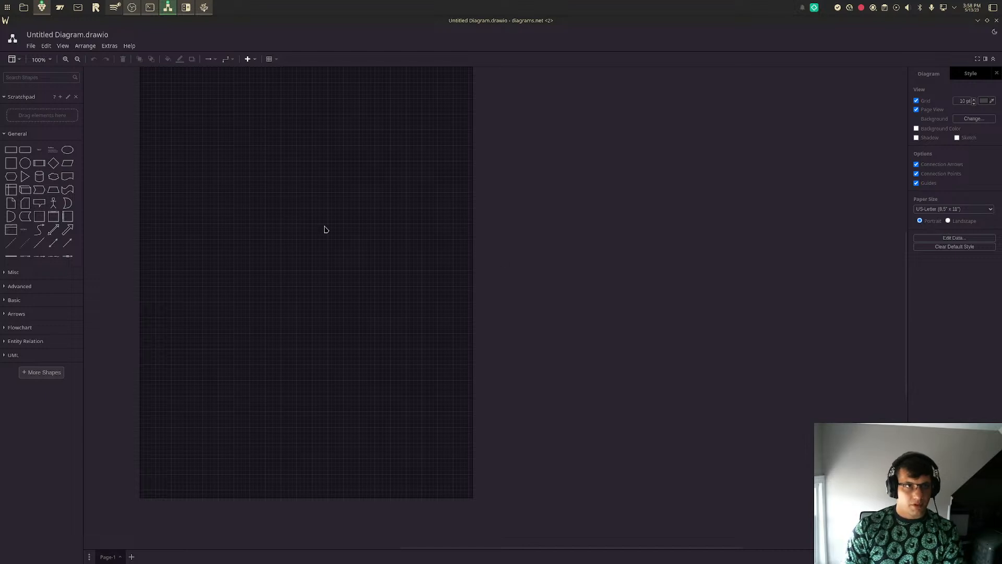
# - Save the diagram as shift-mon.drawio in the repos/shift-rmm folder of the home directory
pyautogui.click(29, 47)
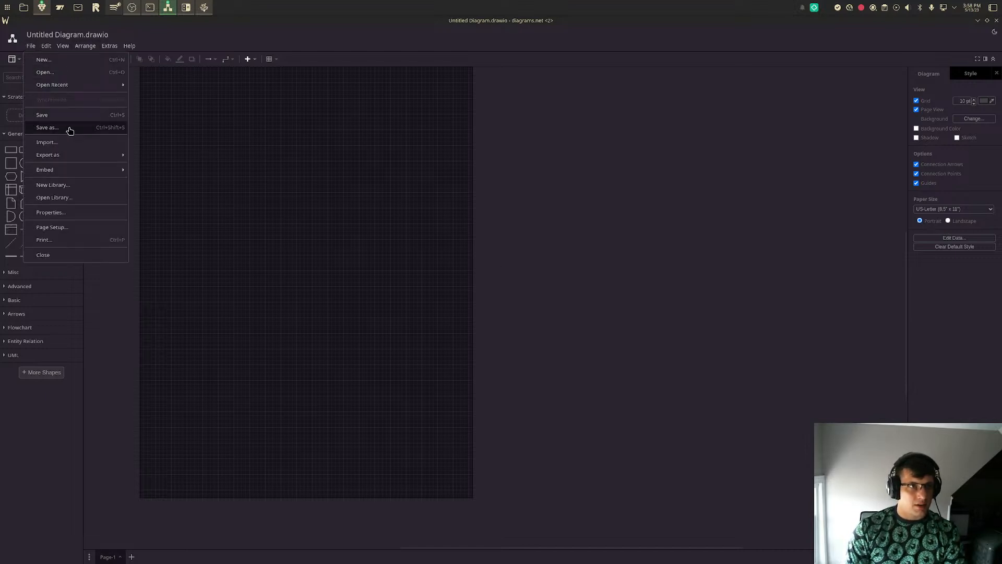
pyautogui.click(69, 131)
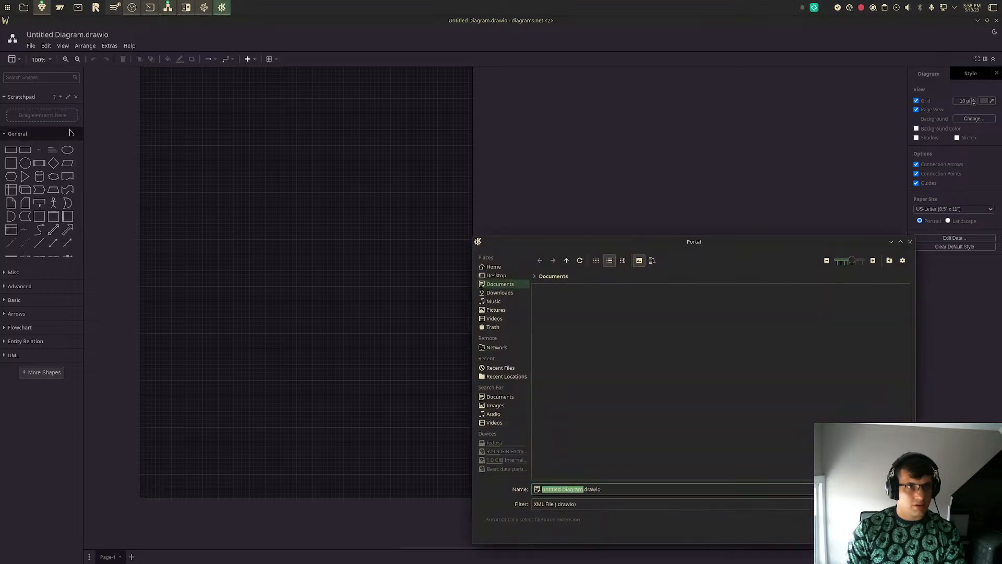
pyautogui.click(504, 267)
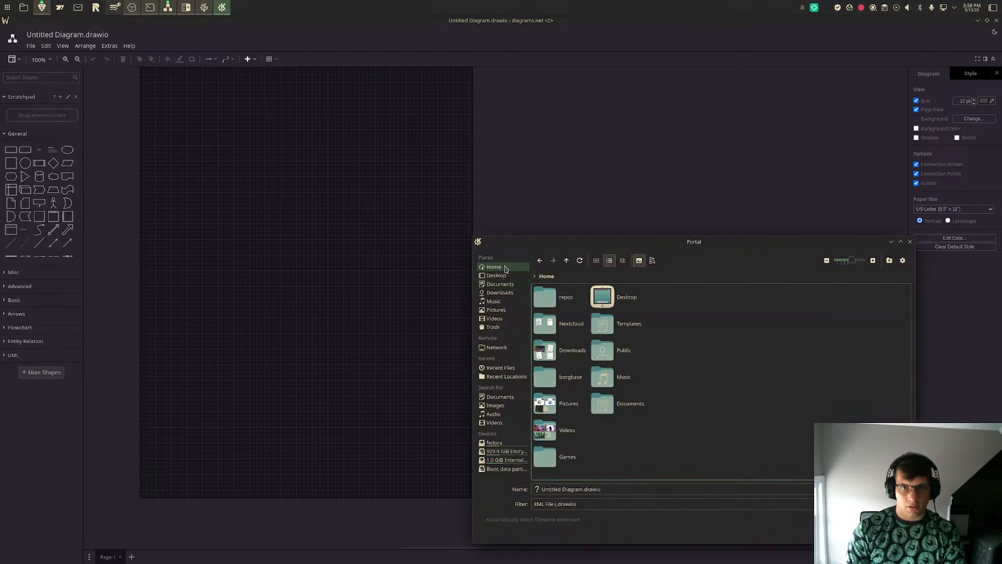
pyautogui.click(564, 320)
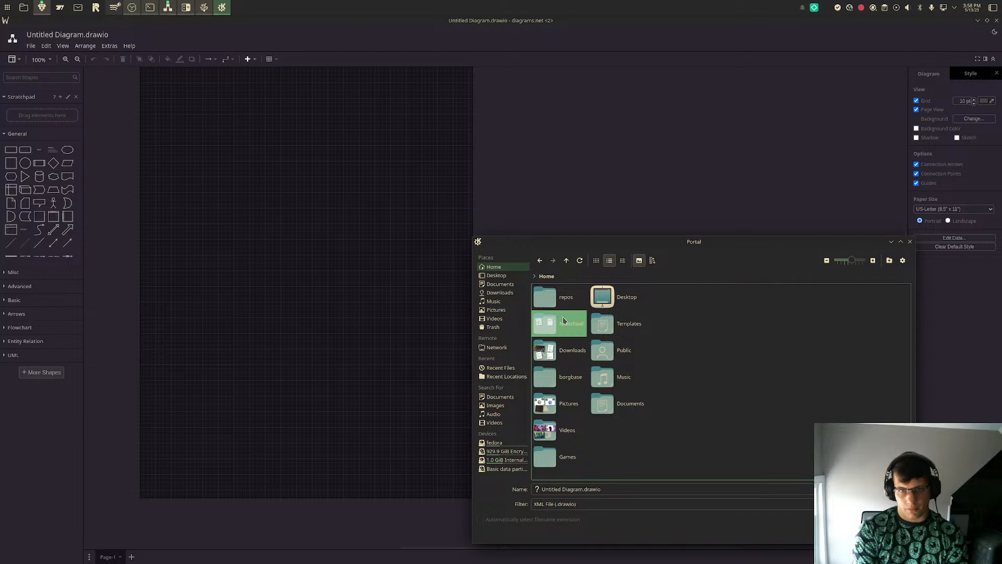
pyautogui.press('Up')
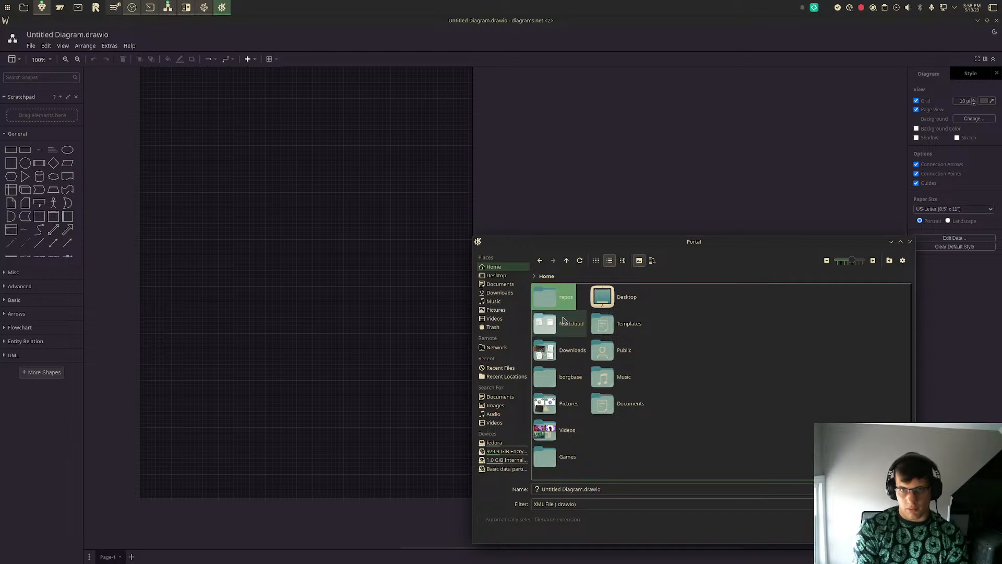
pyautogui.press('Return')
pyautogui.press('Down')
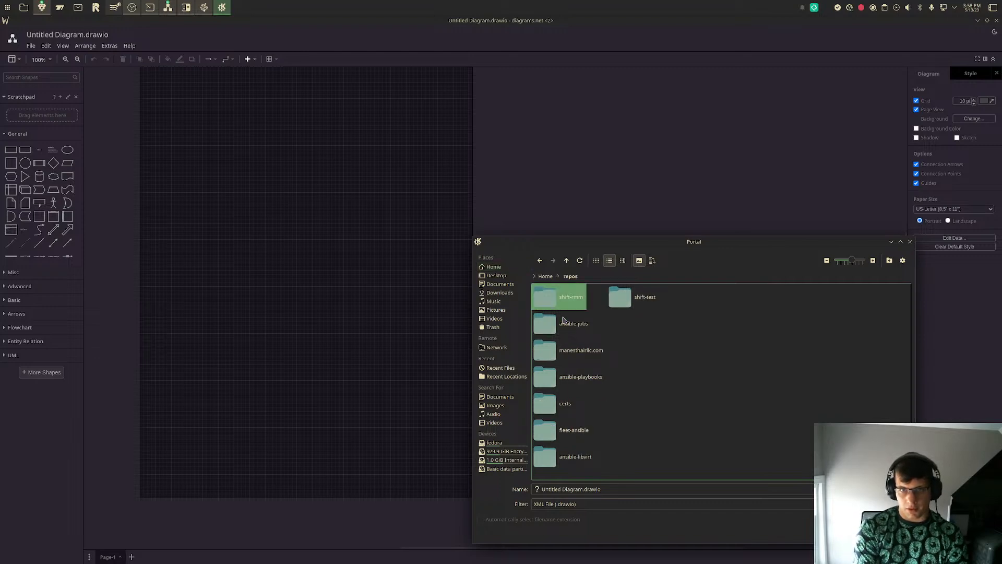
pyautogui.press('Return')
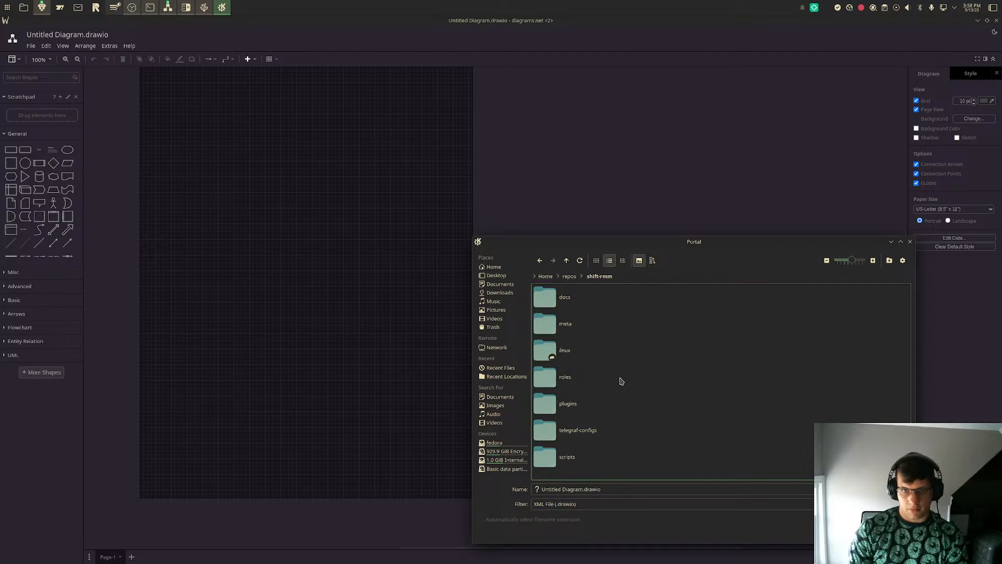
pyautogui.click(584, 488)
pyautogui.hotkey('shift', 'Home')
pyautogui.write('shift-rmm')
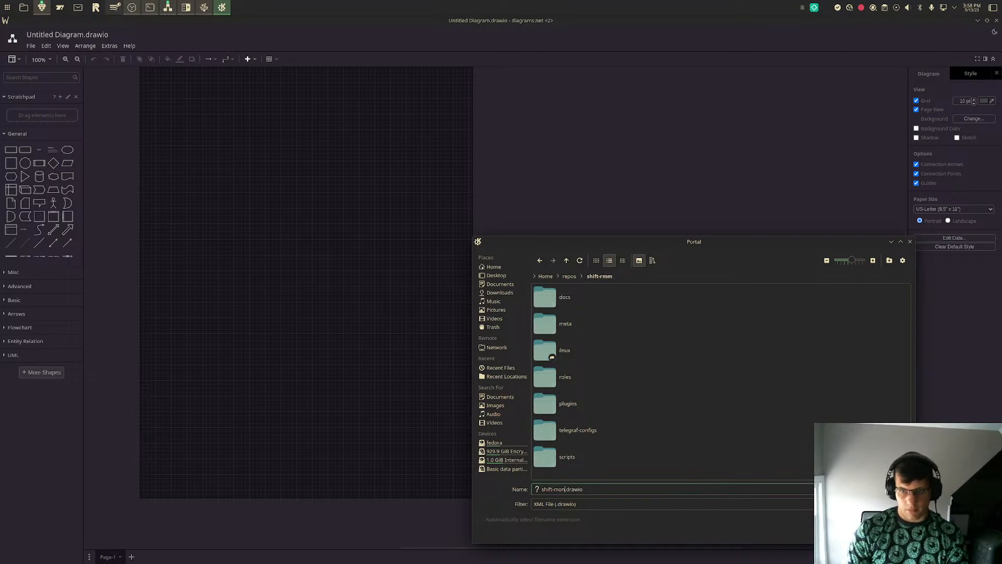
pyautogui.press('Return')
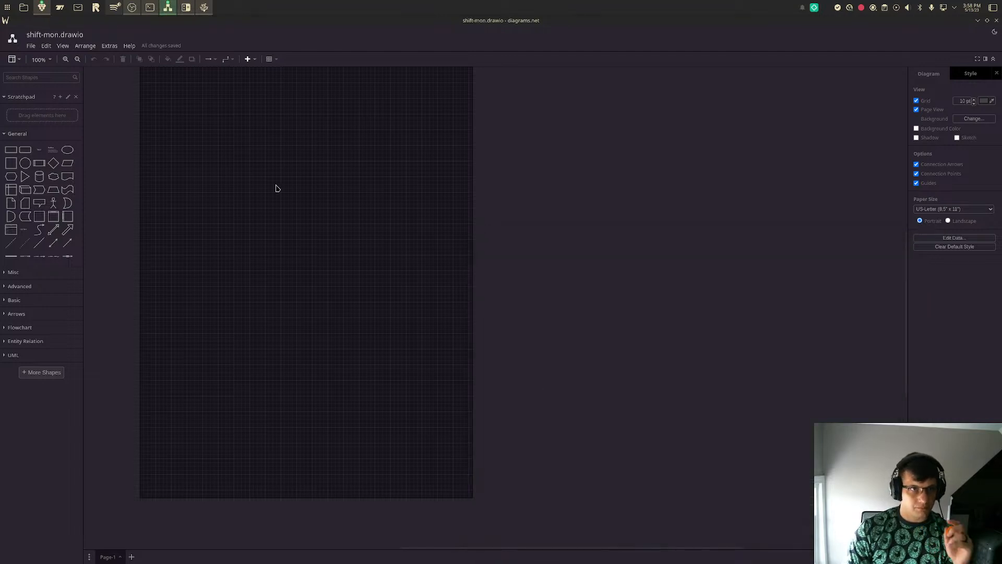
# - Rename the diagram's first page to "Overview"
pyautogui.doubleClick(108, 557)
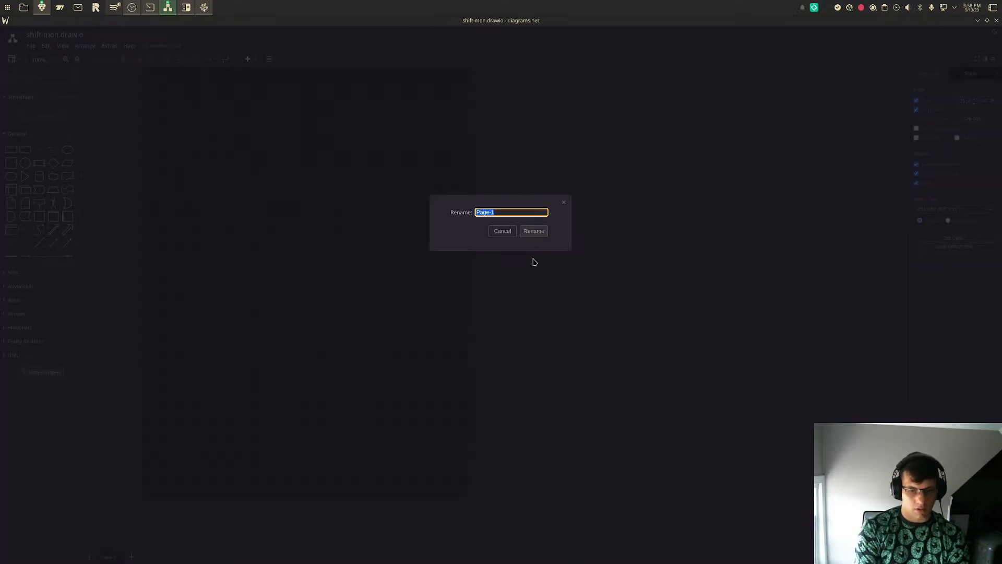
pyautogui.write('Cverview')
pyautogui.press('Return')
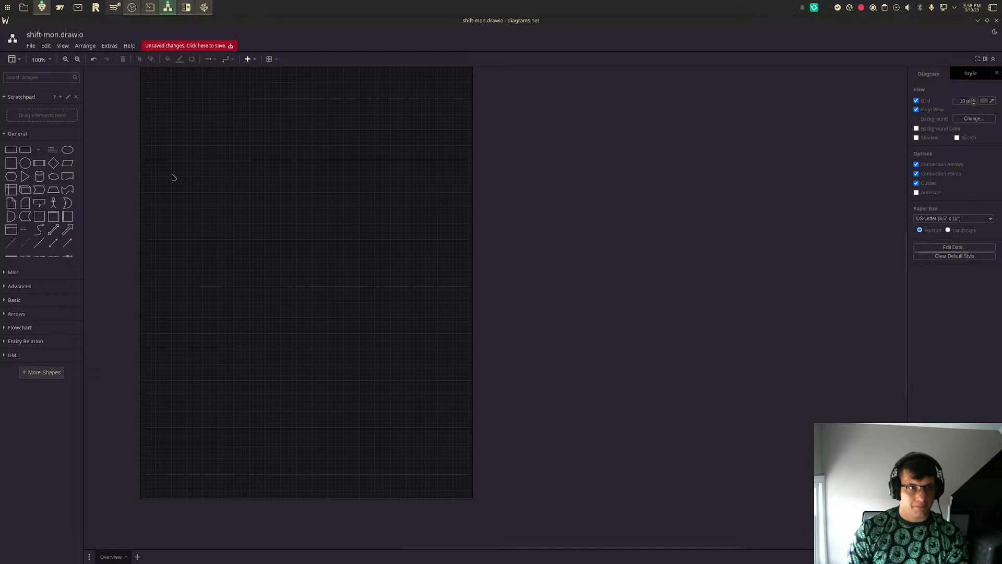
# - Select the Google Cloud Platform shape library for the sidebar and preview its shapes and those of GCP Icons
pyautogui.click(37, 372)
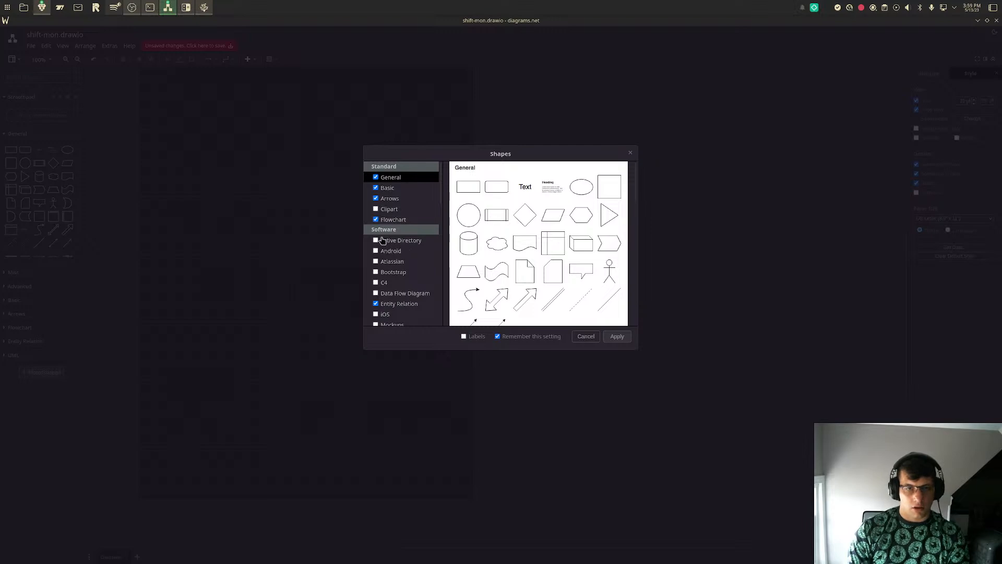
pyautogui.scroll(-2, 382, 245)
pyautogui.scroll(-5, 384, 246)
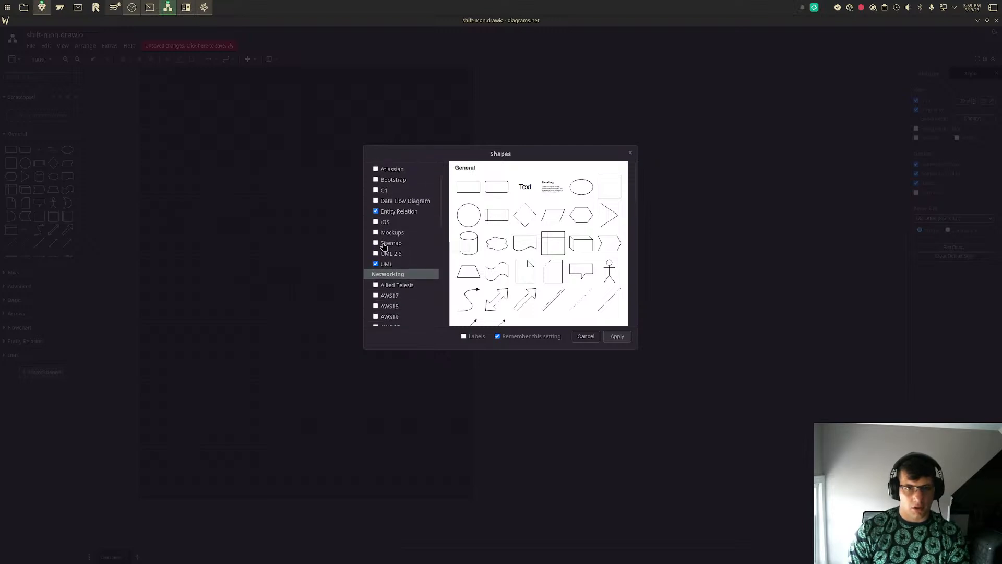
pyautogui.scroll(-2, 387, 250)
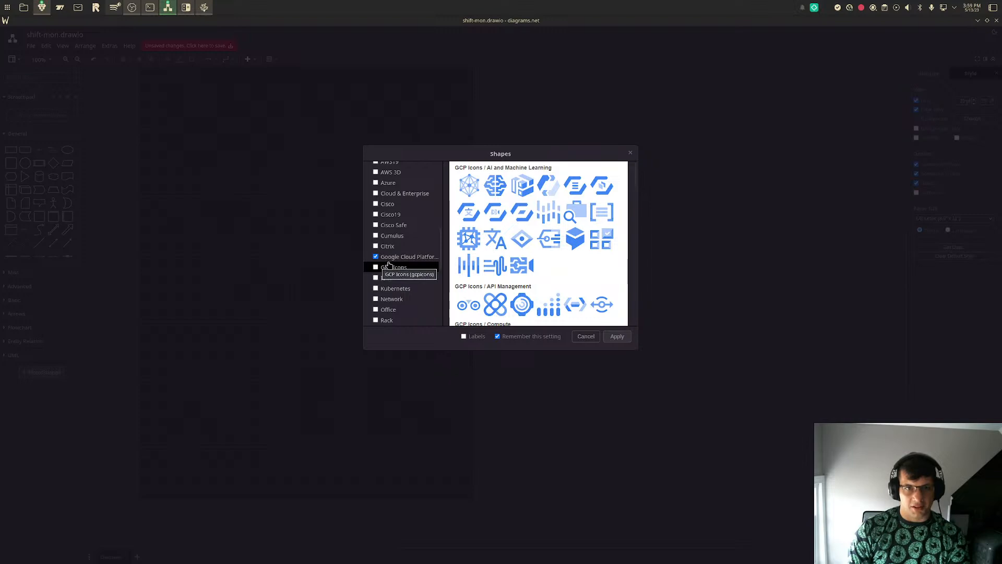
pyautogui.scroll(-6, 514, 253)
pyautogui.scroll(-10, 515, 254)
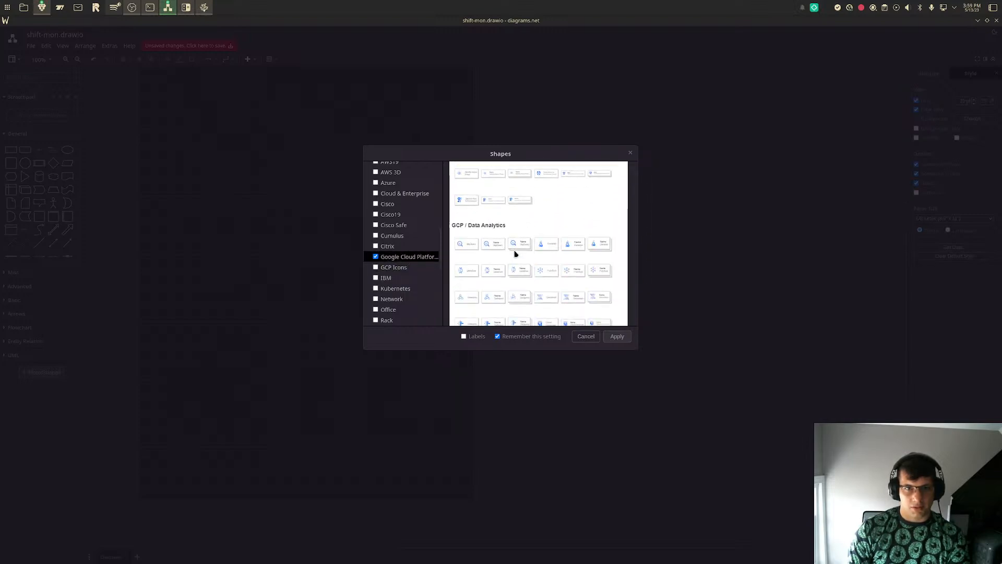
pyautogui.scroll(-5, 513, 253)
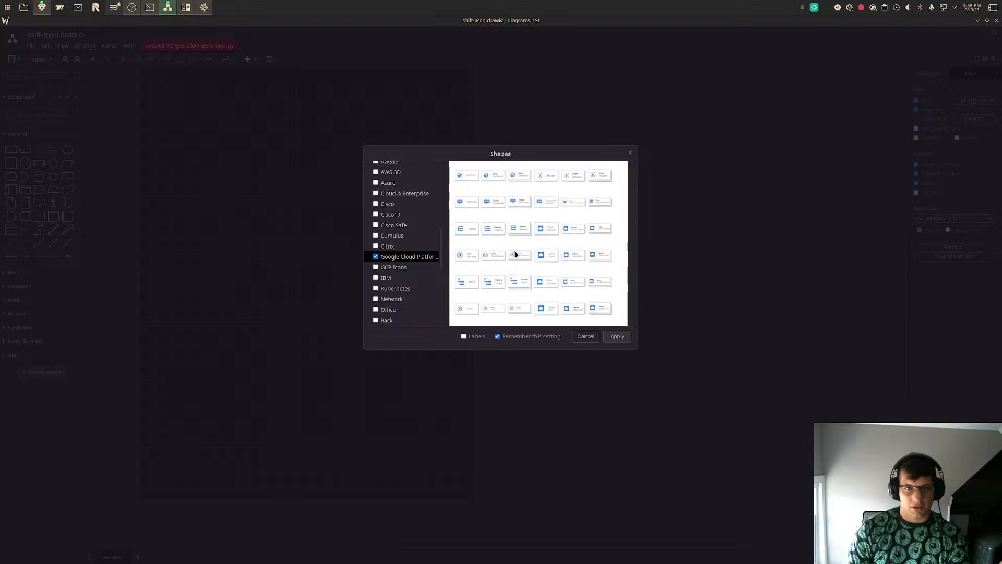
pyautogui.click(399, 272)
pyautogui.scroll(5, 537, 274)
pyautogui.scroll(10, 538, 274)
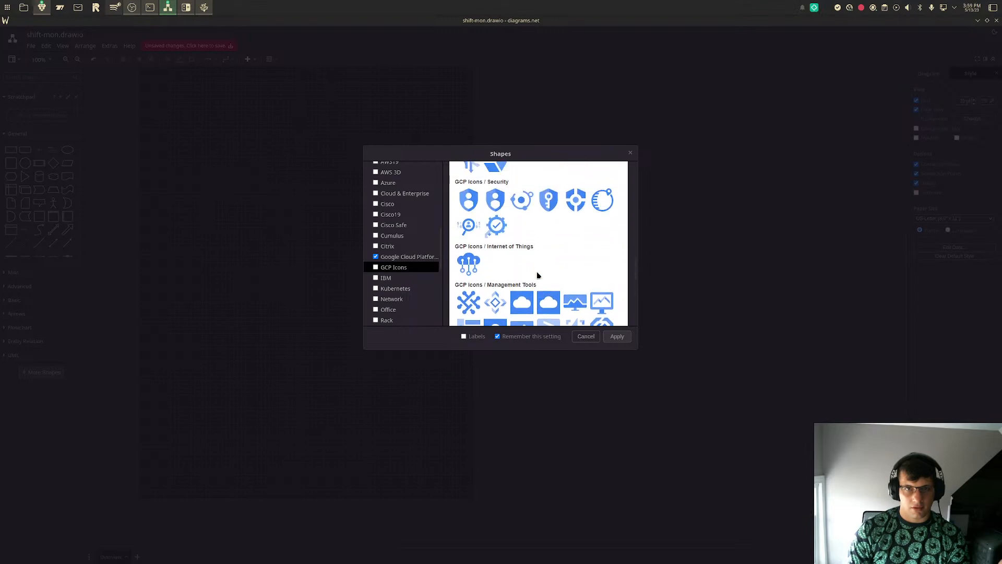
pyautogui.scroll(10, 538, 274)
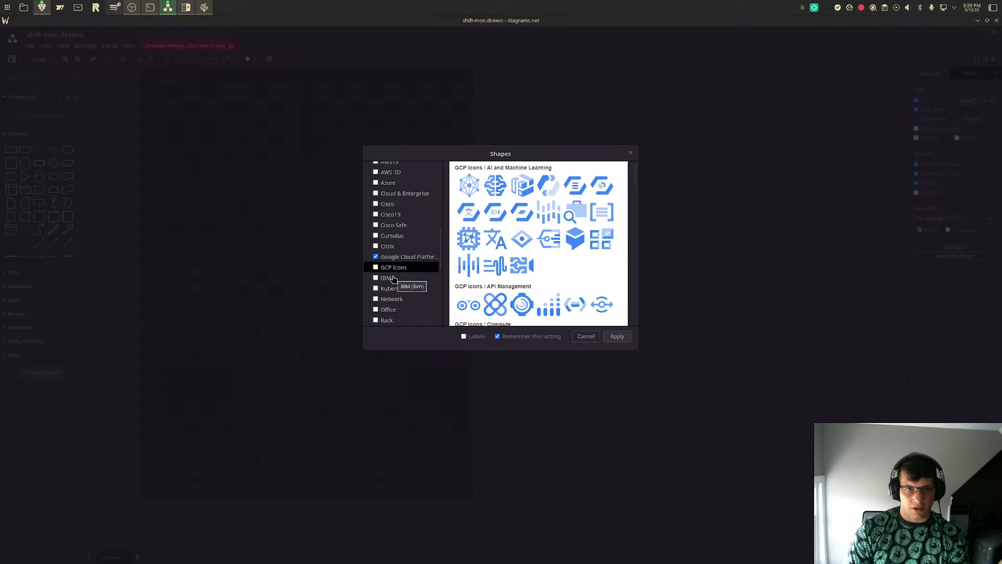
# - Add the Network and Sitemap libraries to the selected shape libraries
pyautogui.click(403, 300)
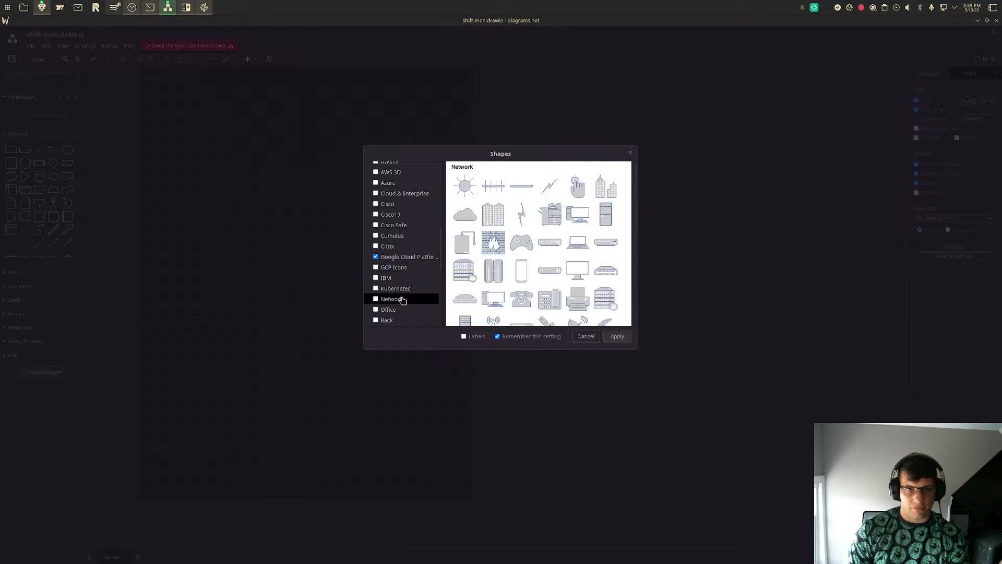
pyautogui.click(376, 299)
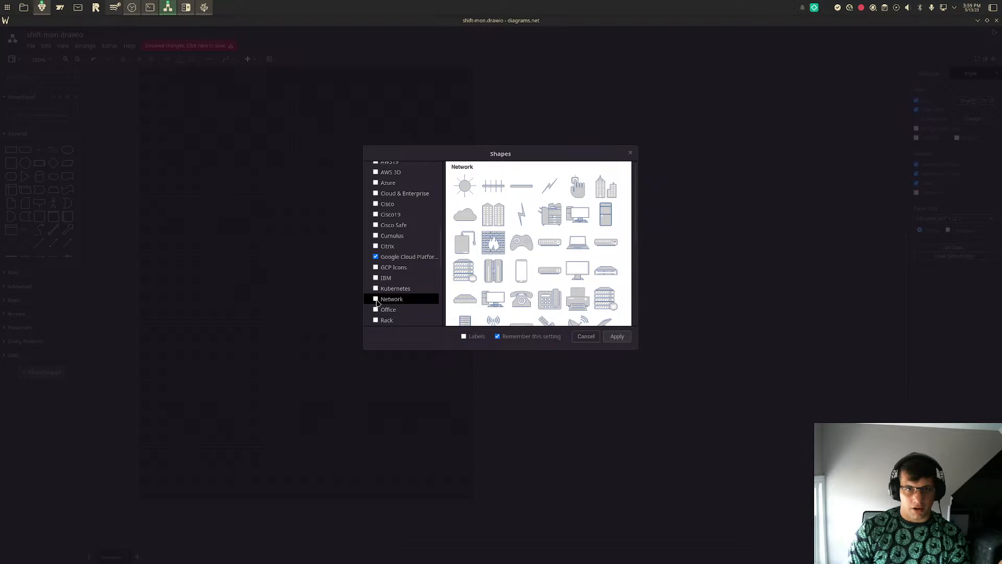
pyautogui.scroll(-3, 392, 305)
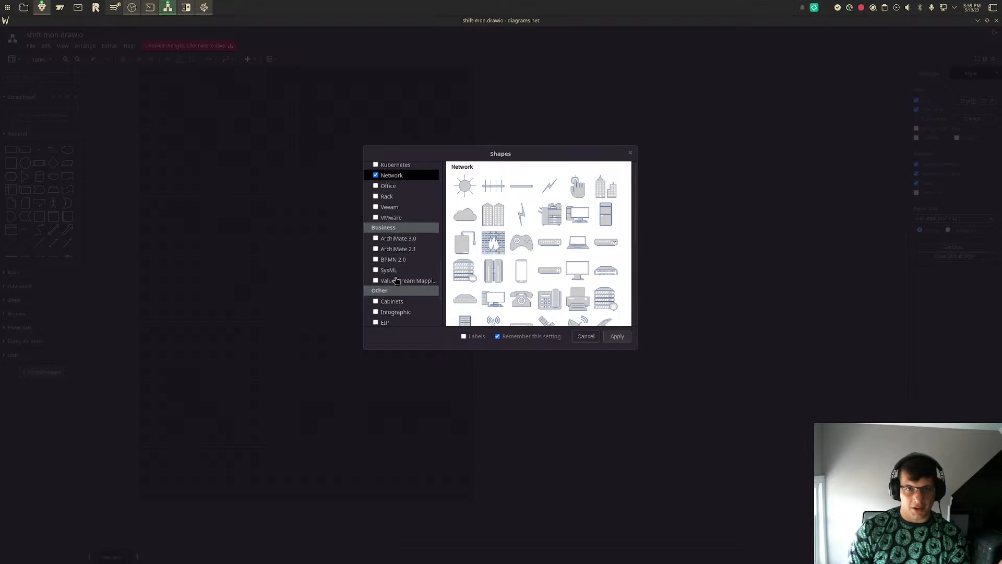
pyautogui.scroll(3, 395, 249)
pyautogui.scroll(5, 395, 249)
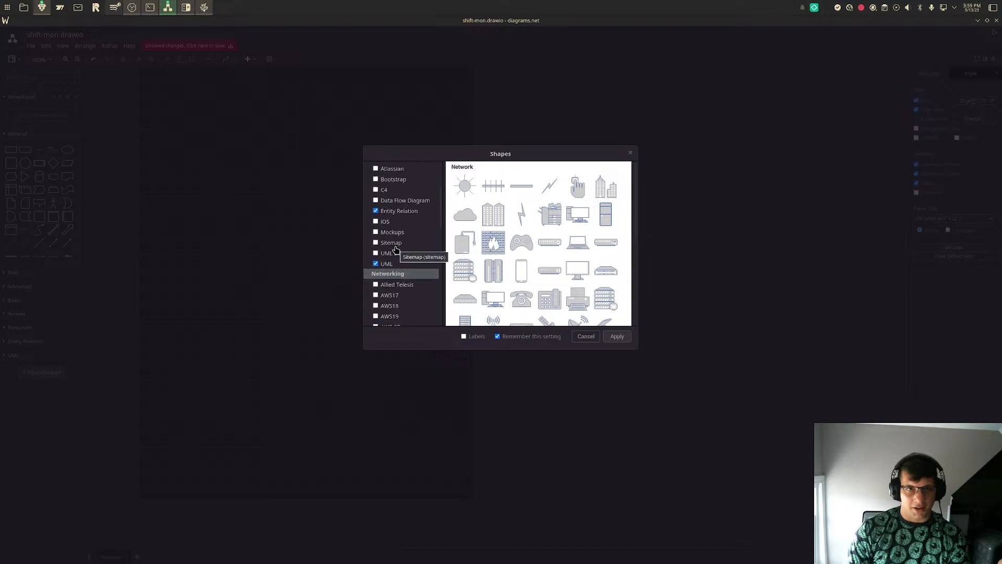
pyautogui.moveTo(396, 243)
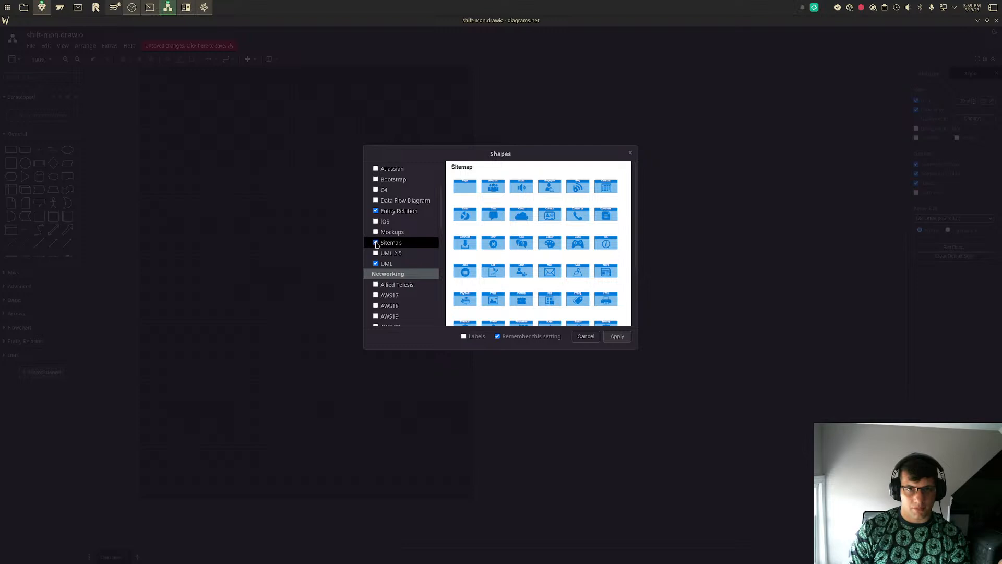
pyautogui.scroll(-3, 559, 263)
pyautogui.scroll(3, 559, 264)
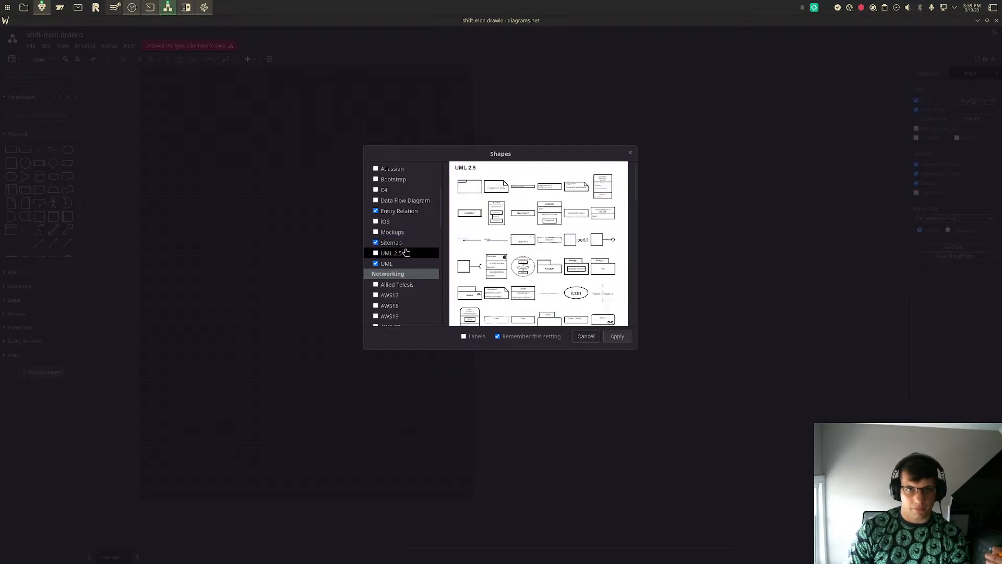
# - Preview the Atlassian and Bootstrap shapes without selecting them, and apply the shape library selection
pyautogui.scroll(3, 412, 220)
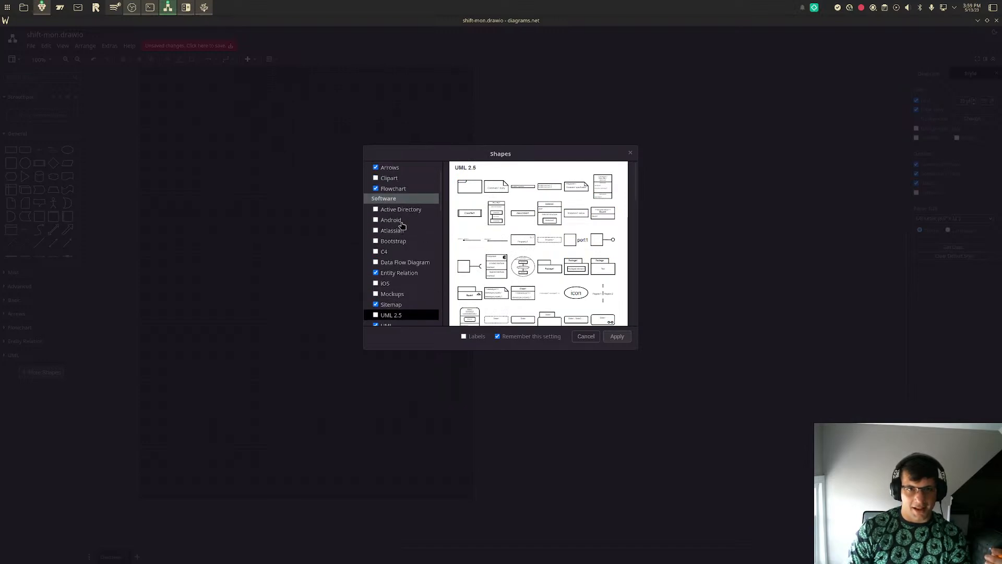
pyautogui.click(396, 232)
pyautogui.click(400, 241)
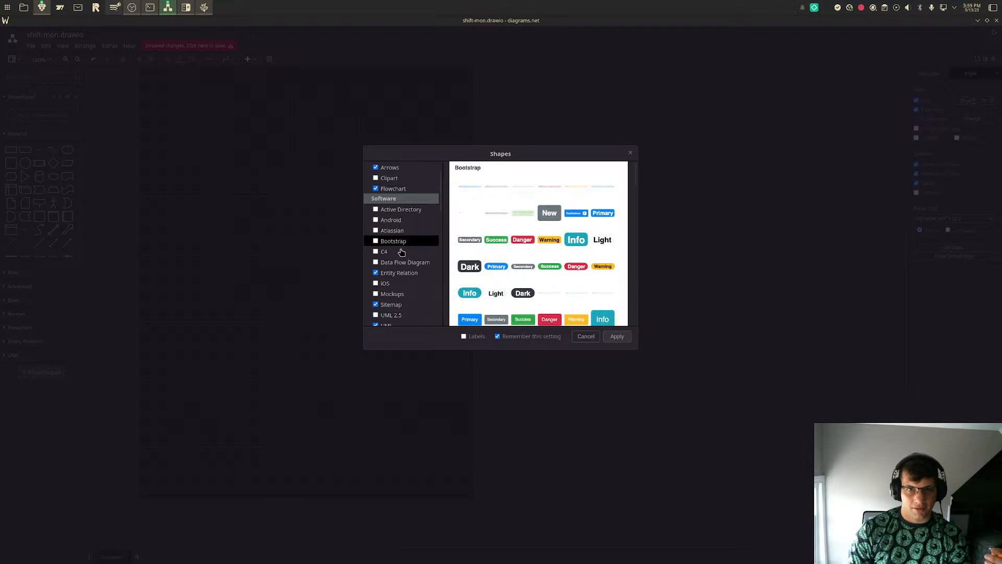
pyautogui.scroll(-5, 498, 284)
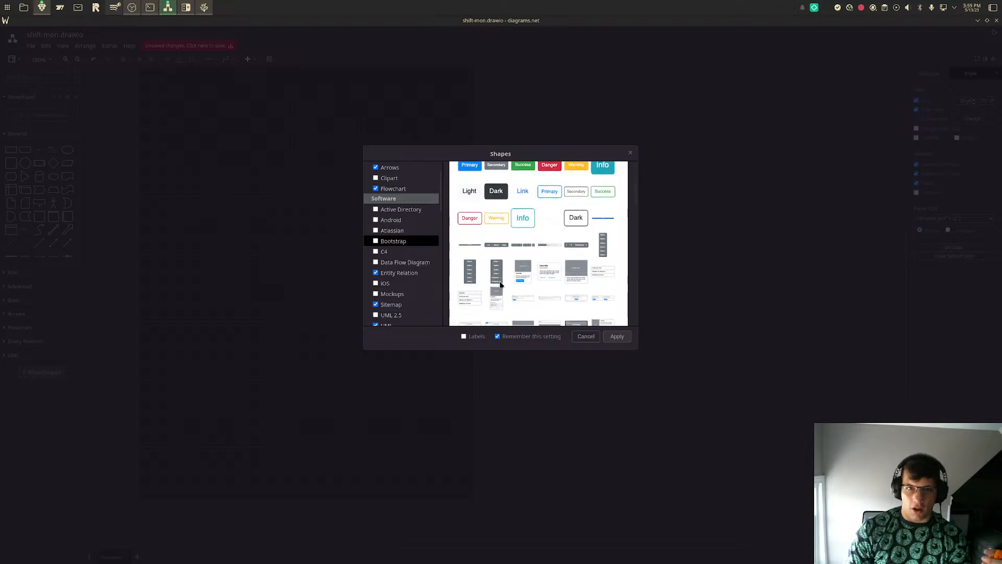
pyautogui.scroll(-6, 500, 285)
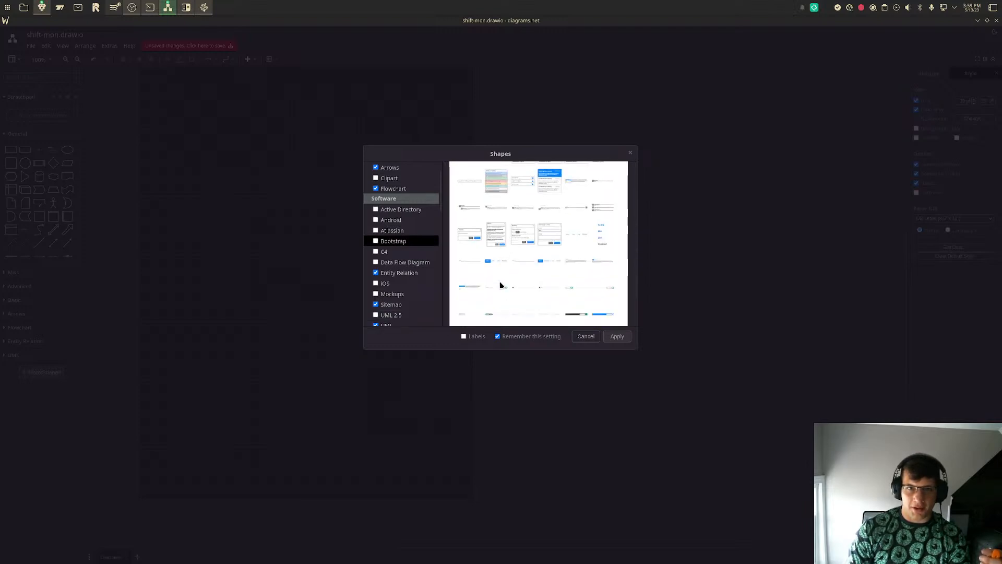
pyautogui.scroll(-3, 417, 258)
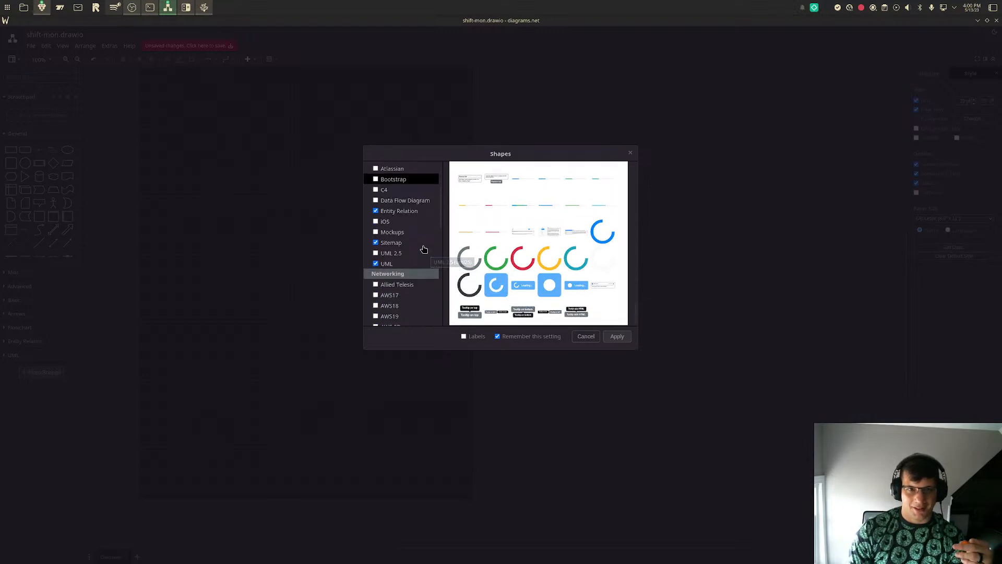
pyautogui.click(617, 336)
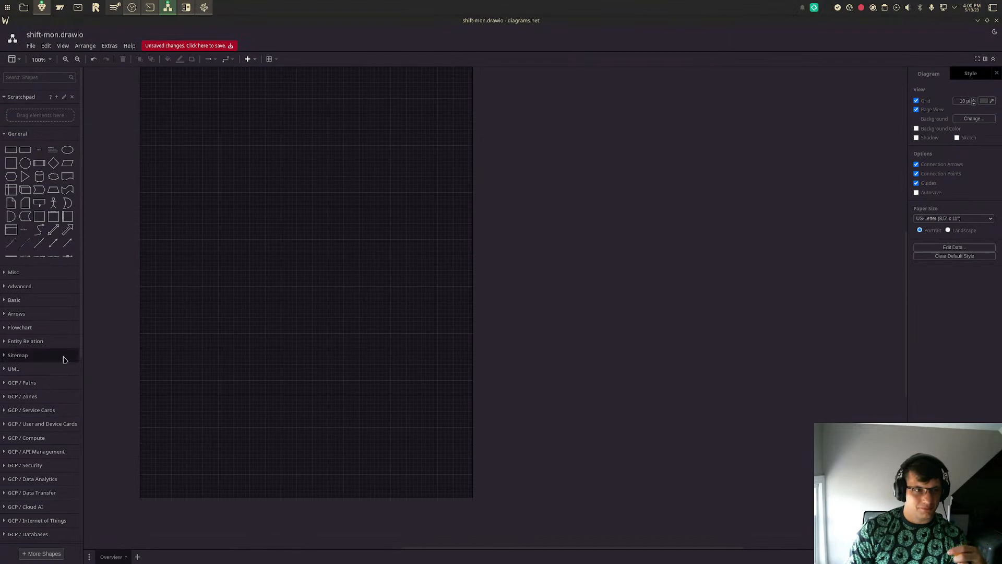
# - Place a Compute Engine shape from GCP / Compute near the page's left edge, about halfway down, and collapse that library
pyautogui.click(27, 441)
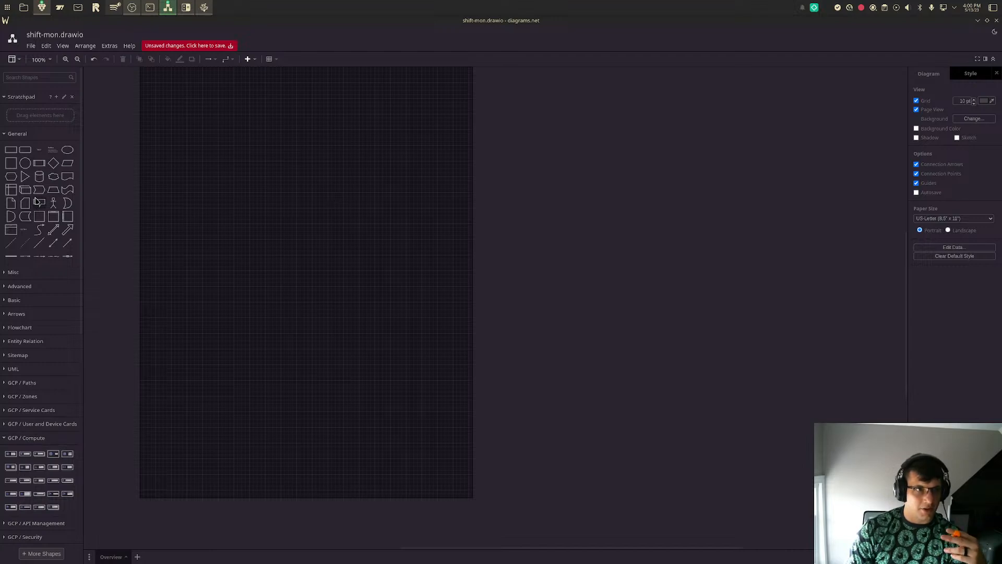
pyautogui.moveTo(14, 457)
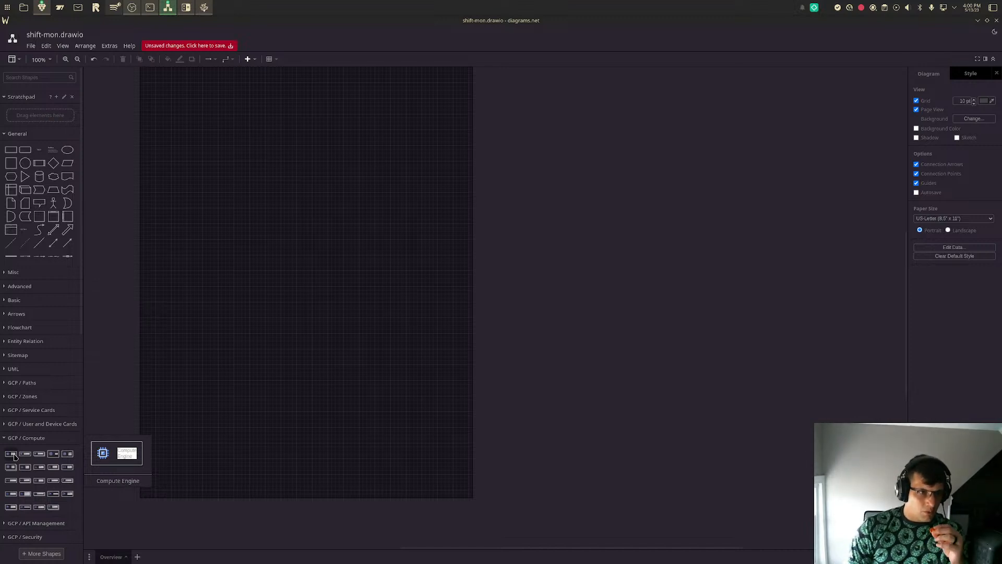
pyautogui.click(15, 457)
pyautogui.moveTo(495, 311); pyautogui.dragTo(194, 269)
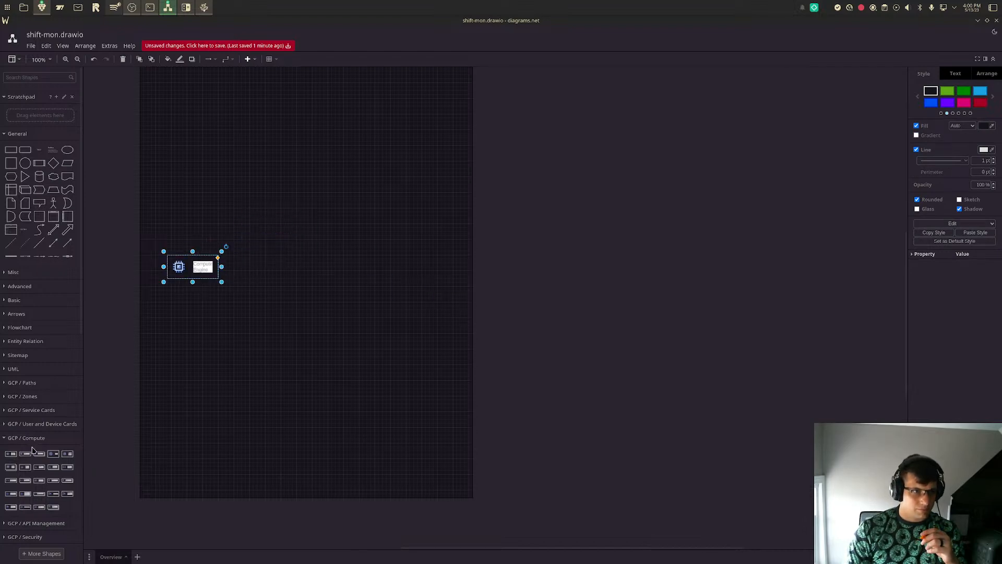
pyautogui.moveTo(9, 457)
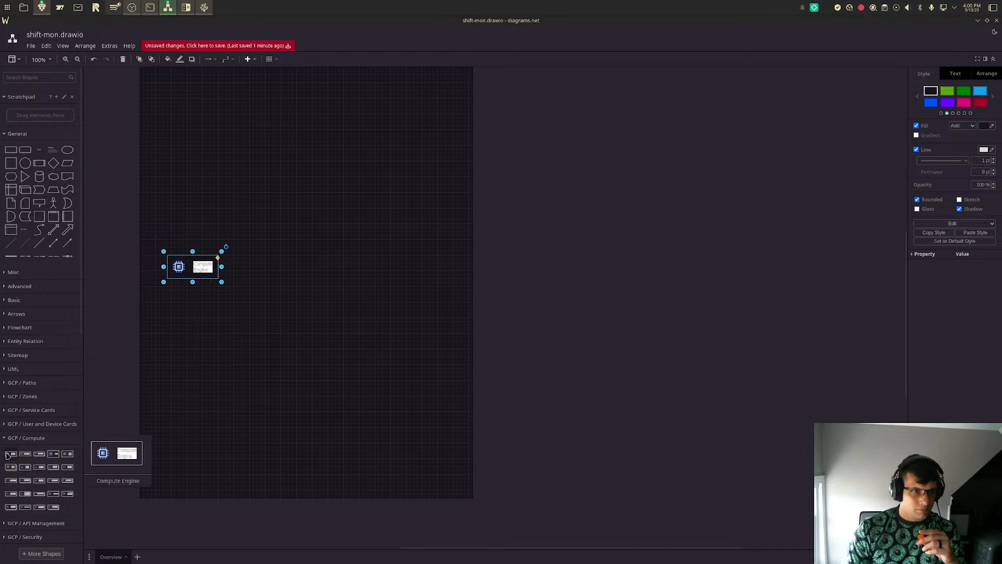
pyautogui.click(6, 442)
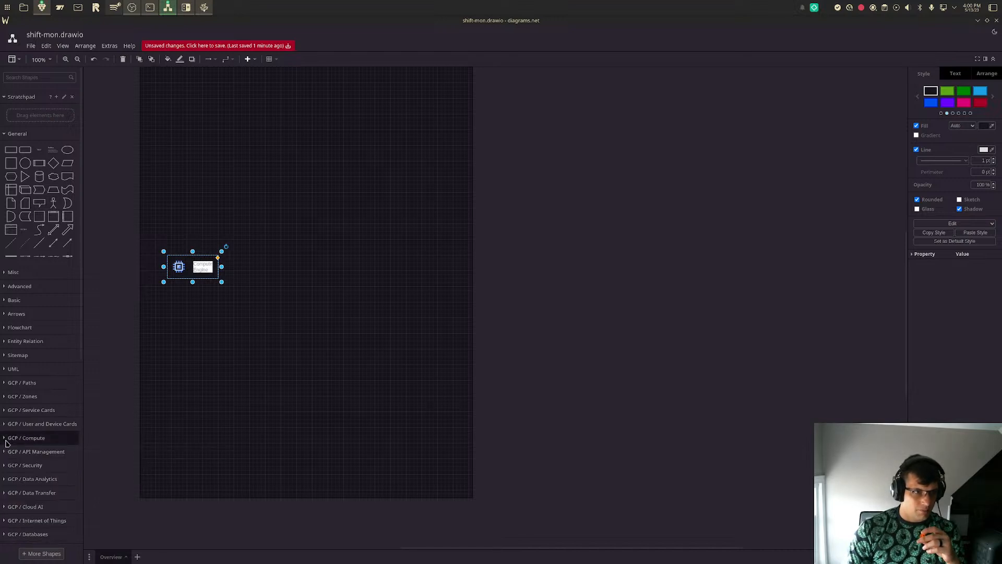
# - Insert a Compute Engine icon from the GCP Icons / Compute library into the diagram
pyautogui.click(7, 442)
pyautogui.scroll(-2, 34, 449)
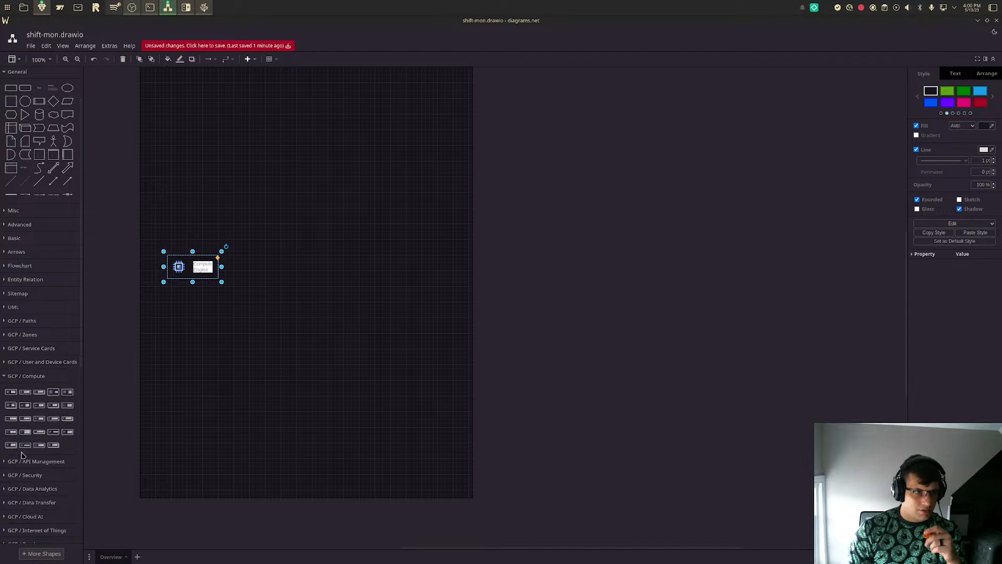
pyautogui.scroll(-3, 20, 480)
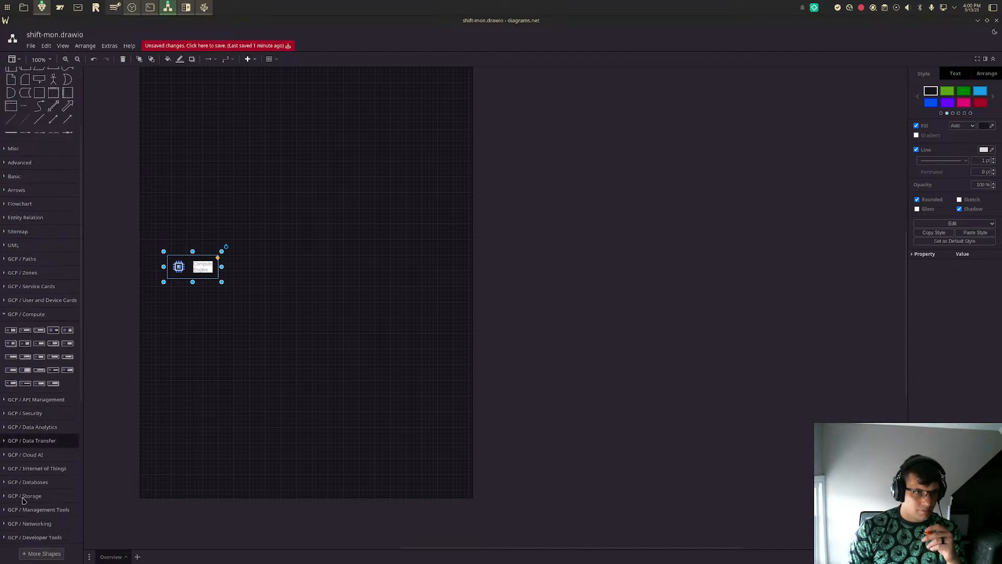
pyautogui.scroll(-5, 18, 486)
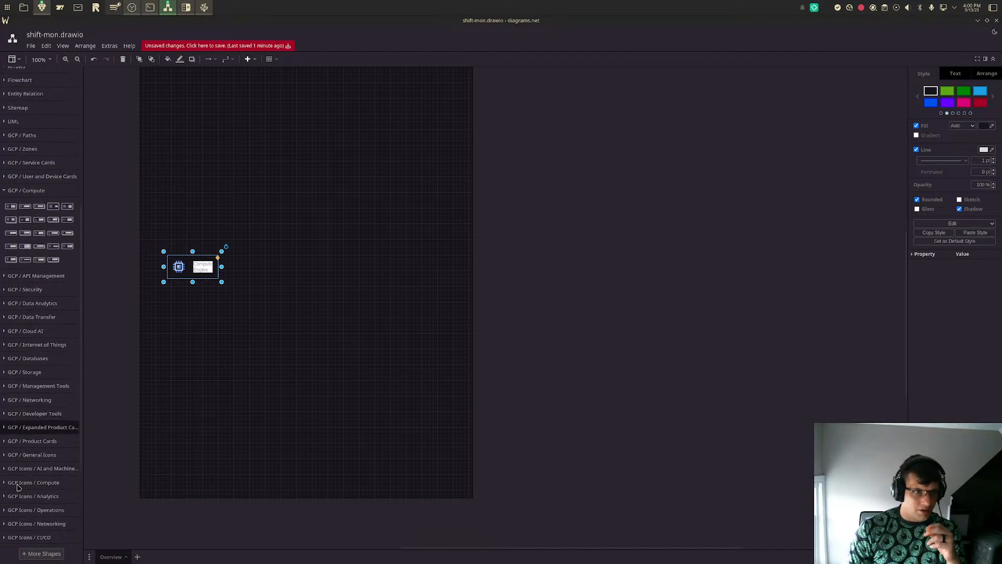
pyautogui.scroll(-1, 17, 486)
pyautogui.click(16, 452)
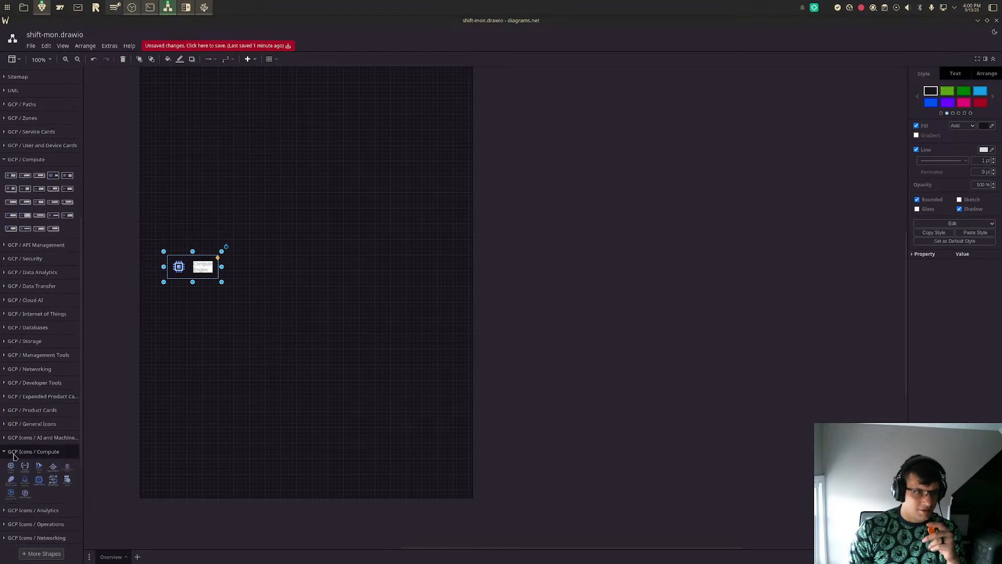
pyautogui.click(13, 466)
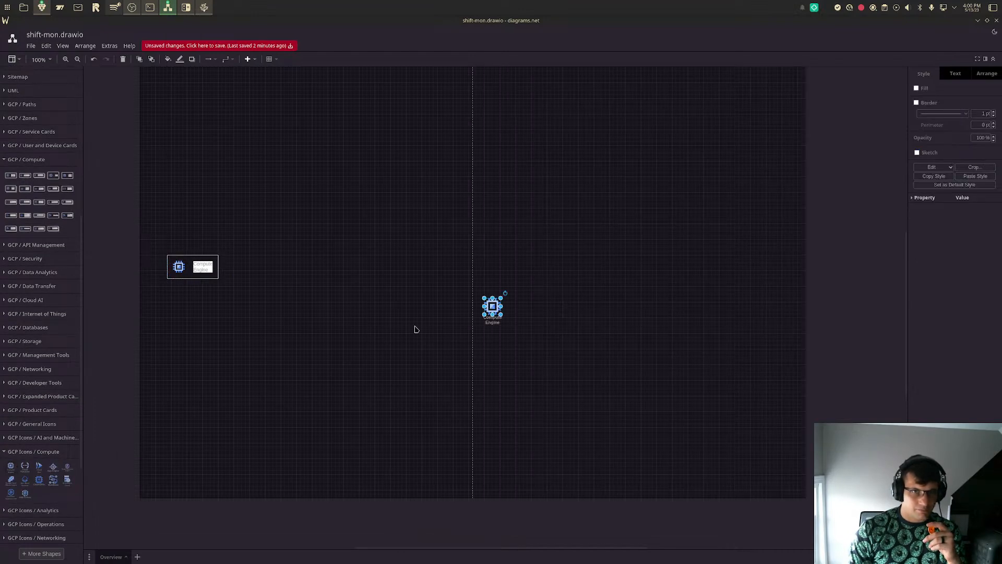
# - Delete the earlier Compute Engine card, and move the new icon near the page's left edge and enlarge it
pyautogui.click(191, 269)
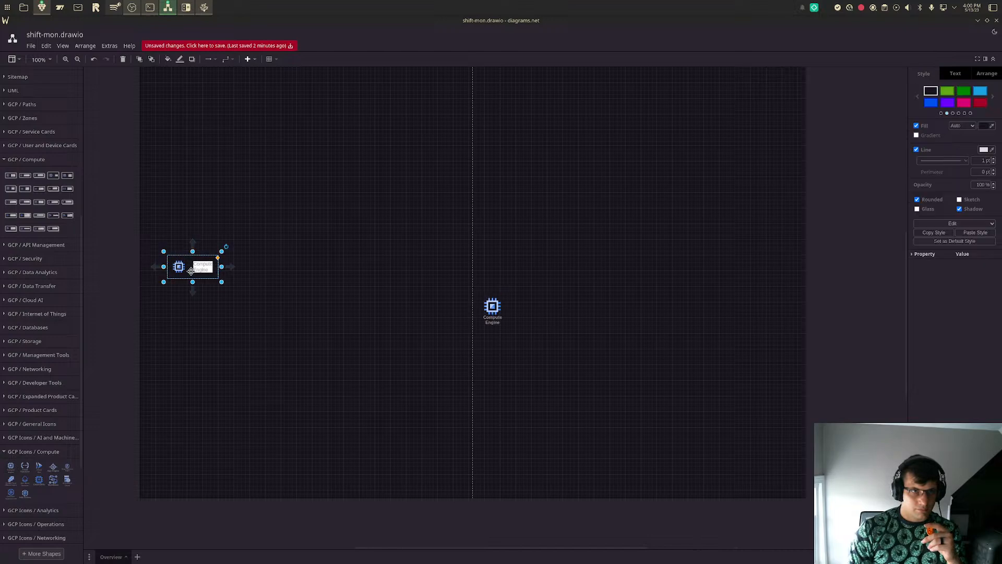
pyautogui.press('Delete')
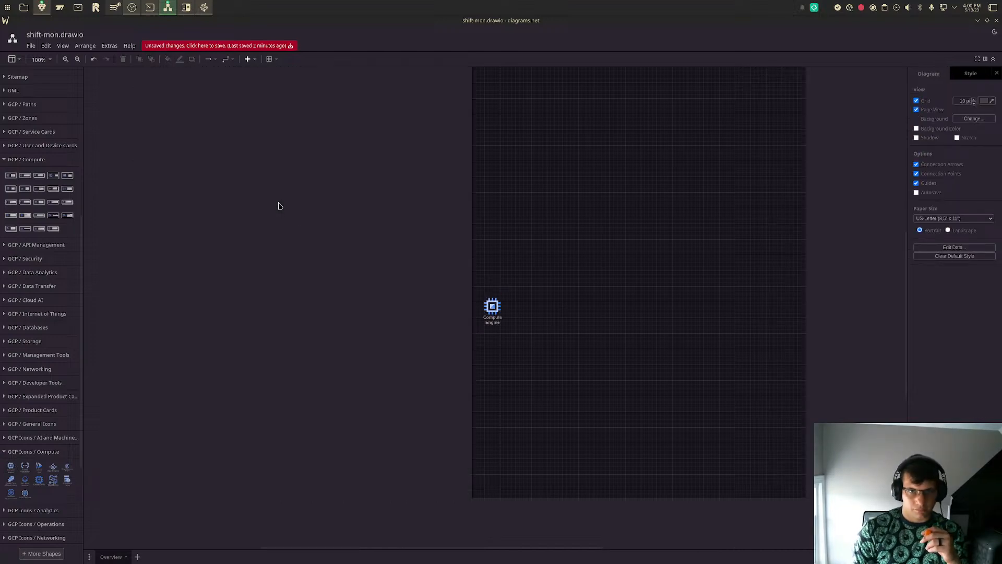
pyautogui.moveTo(491, 307); pyautogui.dragTo(178, 230)
# - Change the Compute Engine icon's label to "Virtual machine" and move the icon slightly right and down
pyautogui.doubleClick(178, 229)
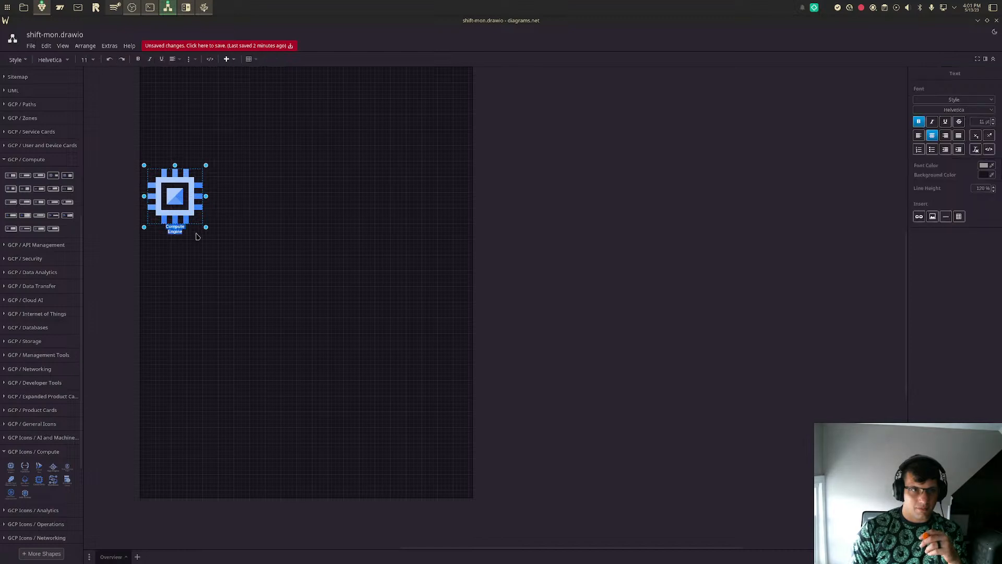
pyautogui.press('BackSpace')
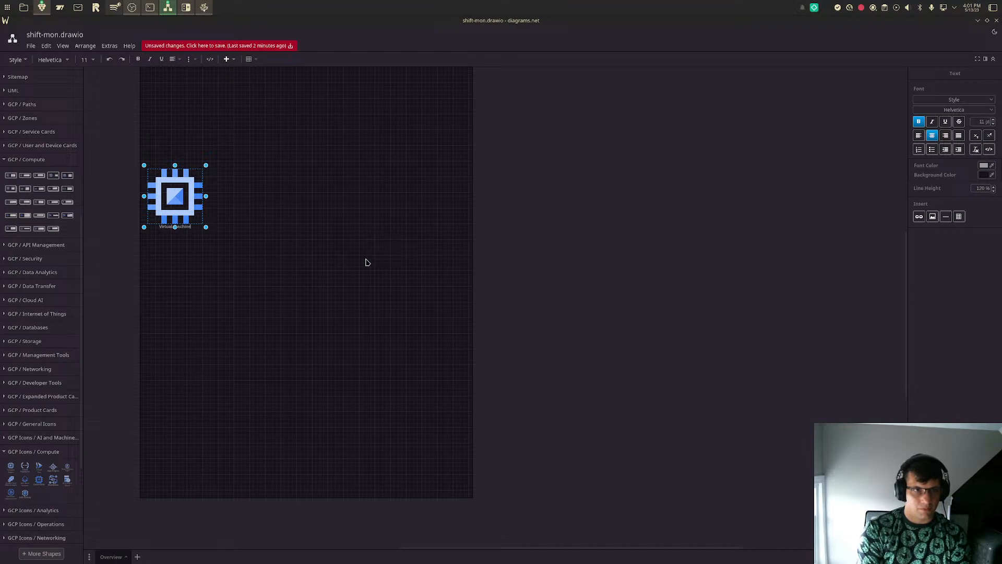
pyautogui.click(366, 262)
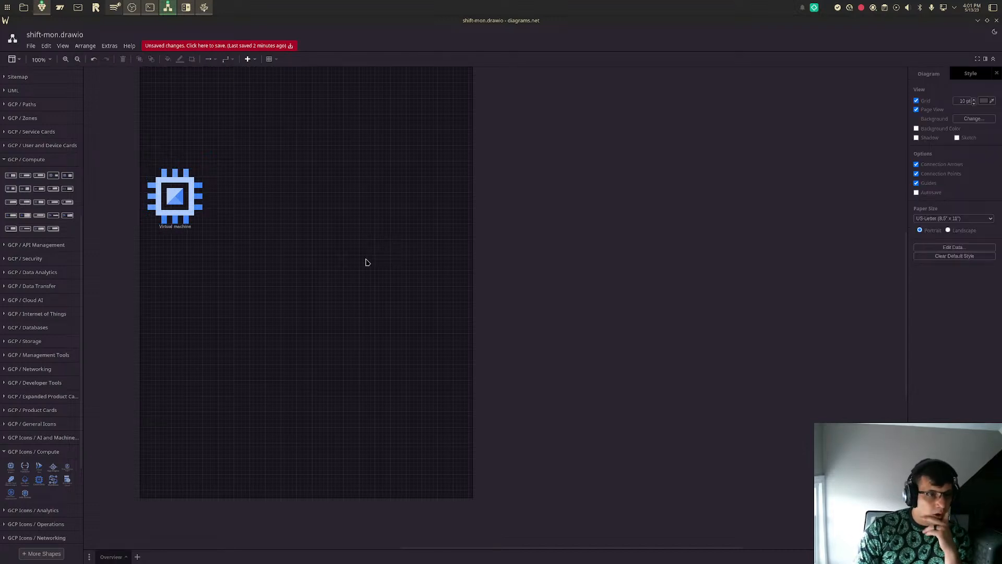
pyautogui.click(175, 192)
pyautogui.moveTo(175, 193); pyautogui.dragTo(247, 210)
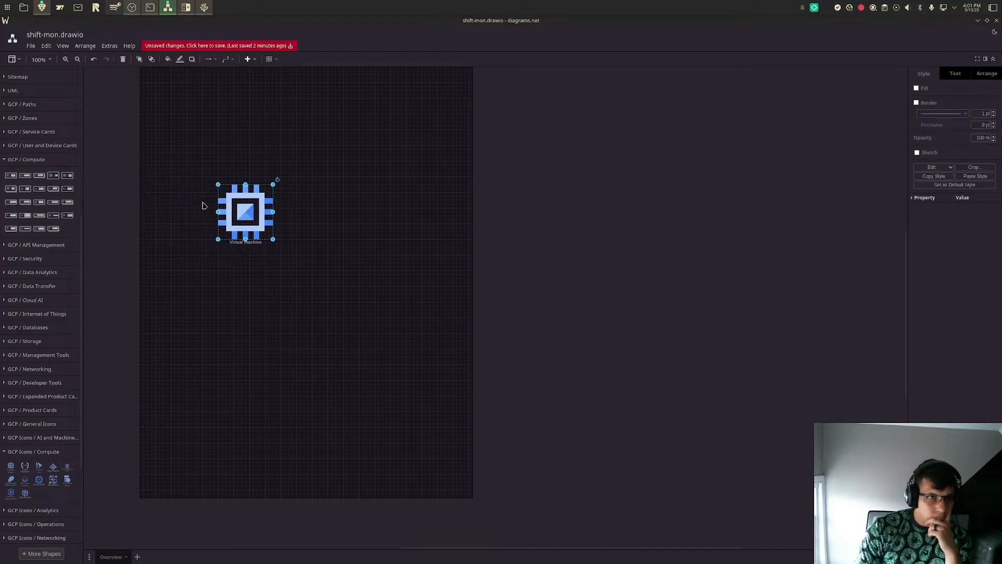
pyautogui.doubleClick(245, 209)
pyautogui.click(287, 242)
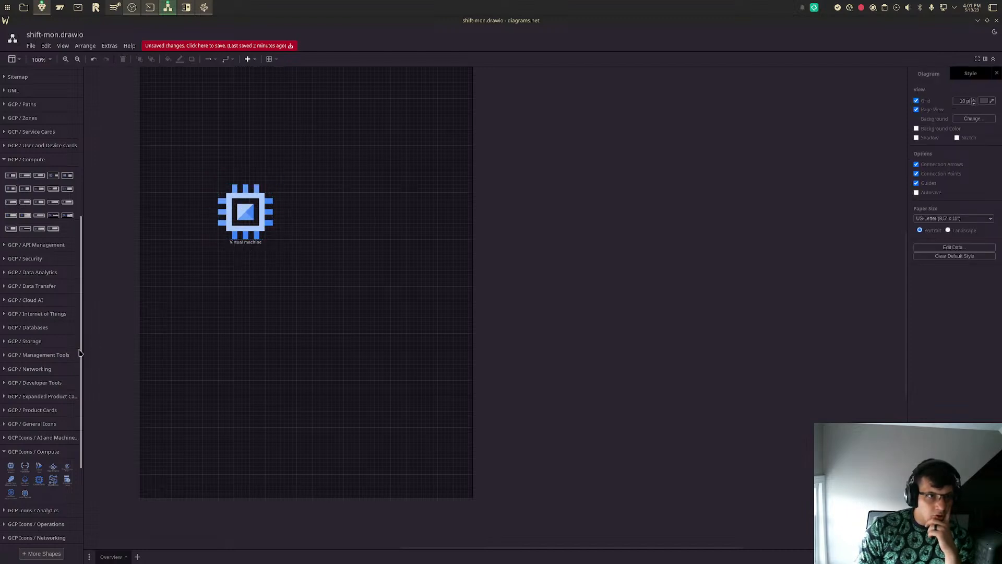
pyautogui.click(242, 209)
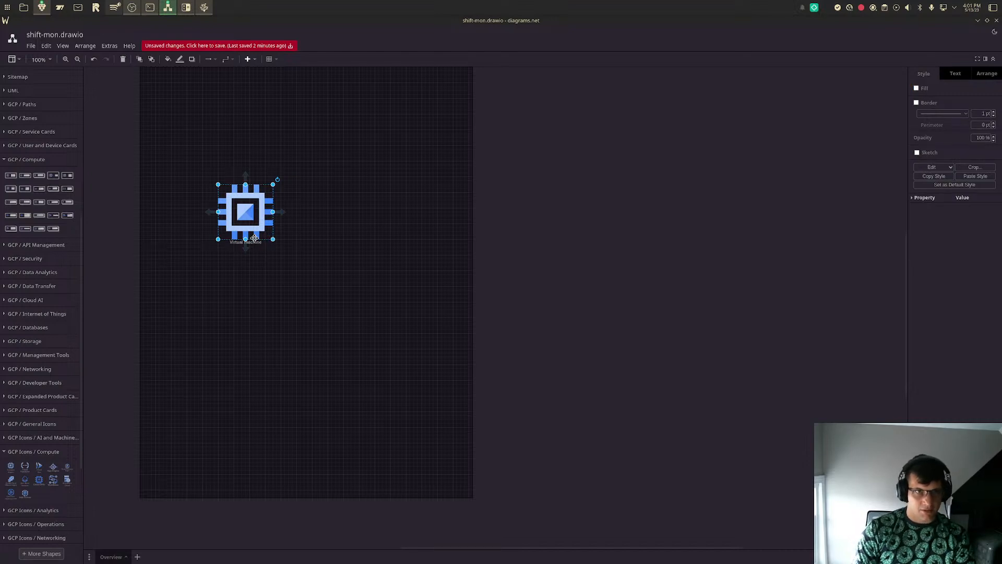
pyautogui.press('super+v')
pyautogui.press('Escape')
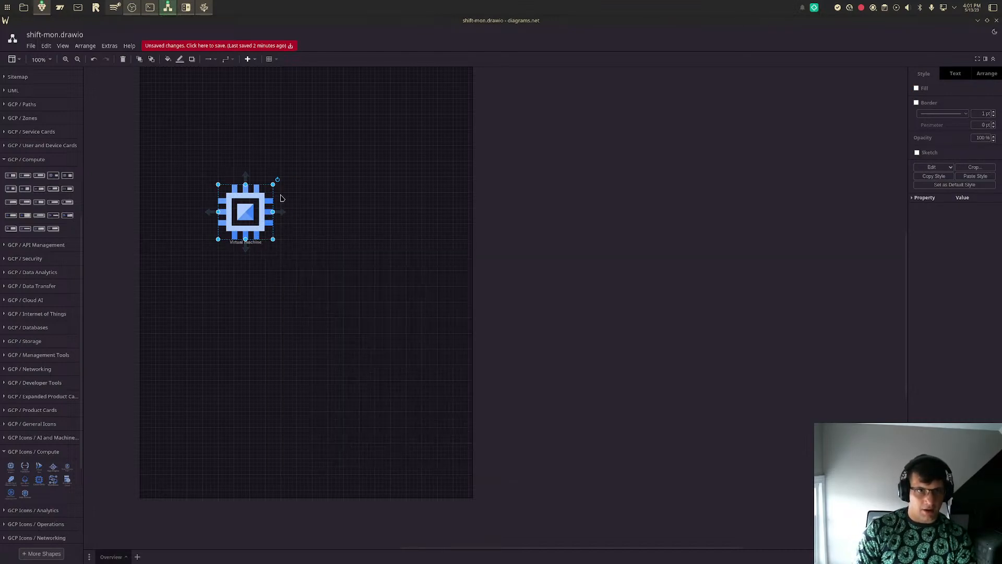
pyautogui.write('{{ $labels.host }} has high iowait')
pyautogui.moveTo(251, 195)
pyautogui.mouseDown()
pyautogui.moveTo(282, 211)
pyautogui.moveTo(239, 197)
pyautogui.mouseUp()
pyautogui.hotkey('ctrl', 'z')
pyautogui.hotkey('ctrl', 'z')
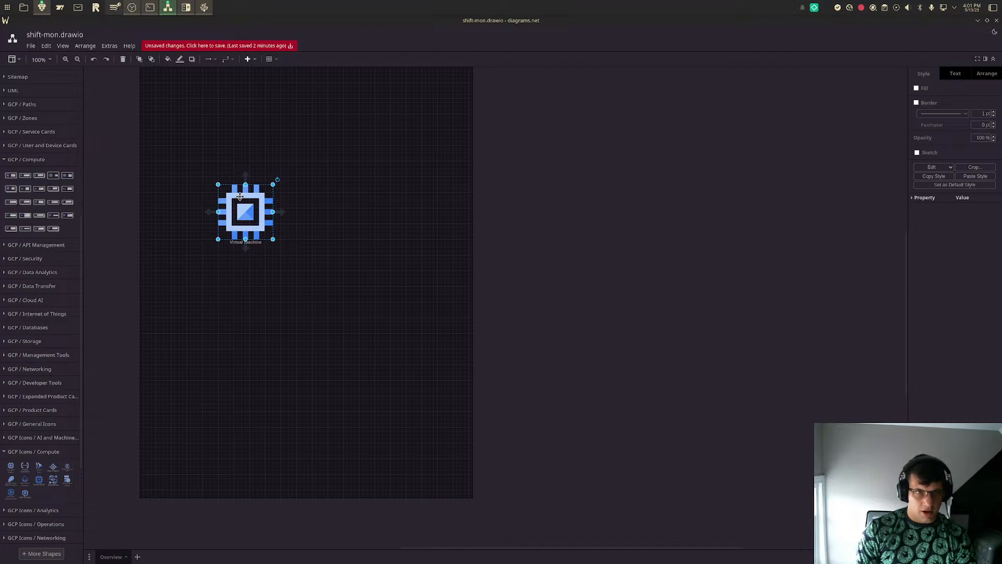
# - Move the Virtual machine icon to the page's upper left, with one copy toward the lower right and another directly below it
pyautogui.moveTo(240, 196); pyautogui.dragTo(191, 147)
pyautogui.moveTo(14, 466)
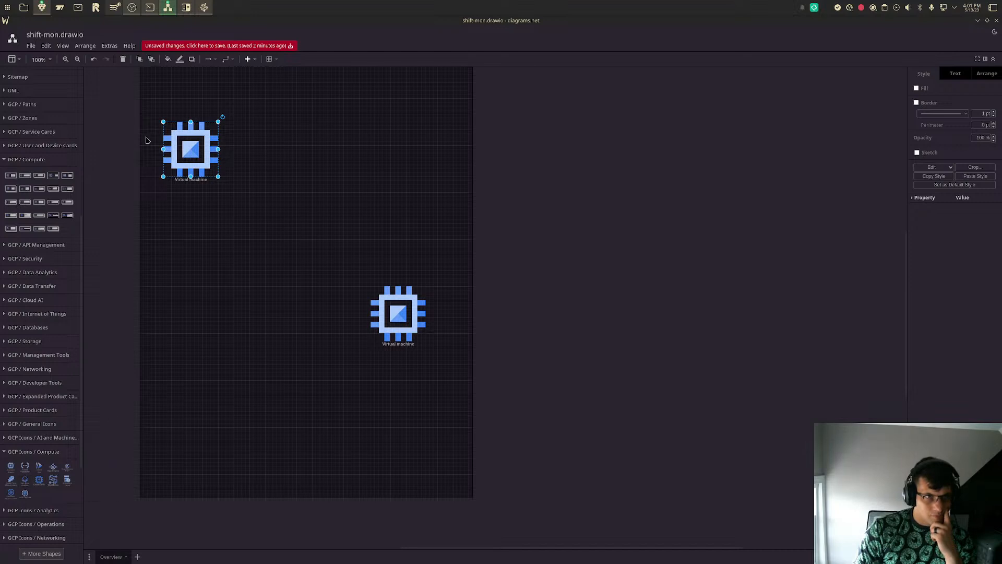
pyautogui.moveTo(194, 151); pyautogui.dragTo(198, 242)
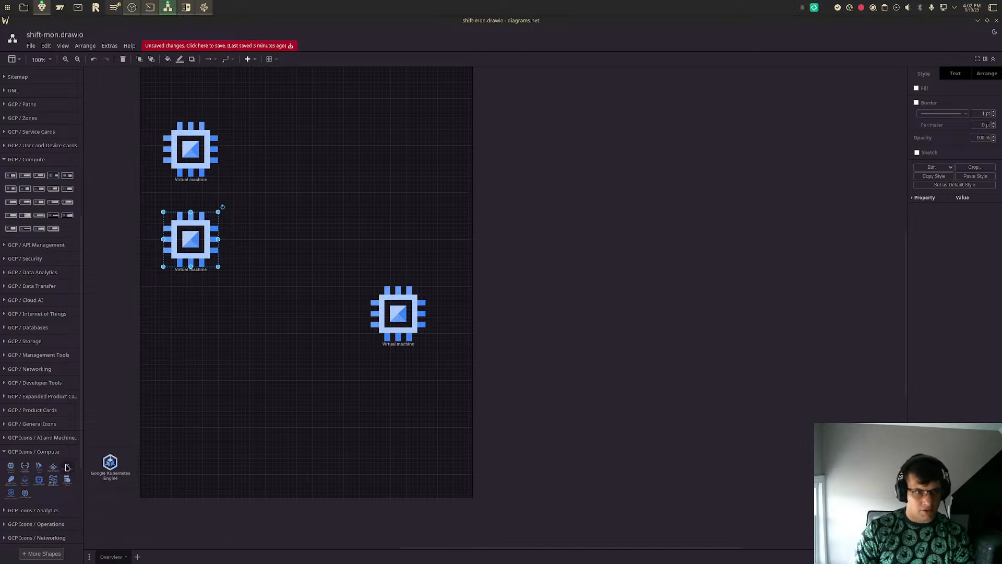
# - Place a Bare Metal Solution icon from GCP Icons / Compute mid-page and delete the Virtual machine copy below the upper-left one
pyautogui.moveTo(70, 470)
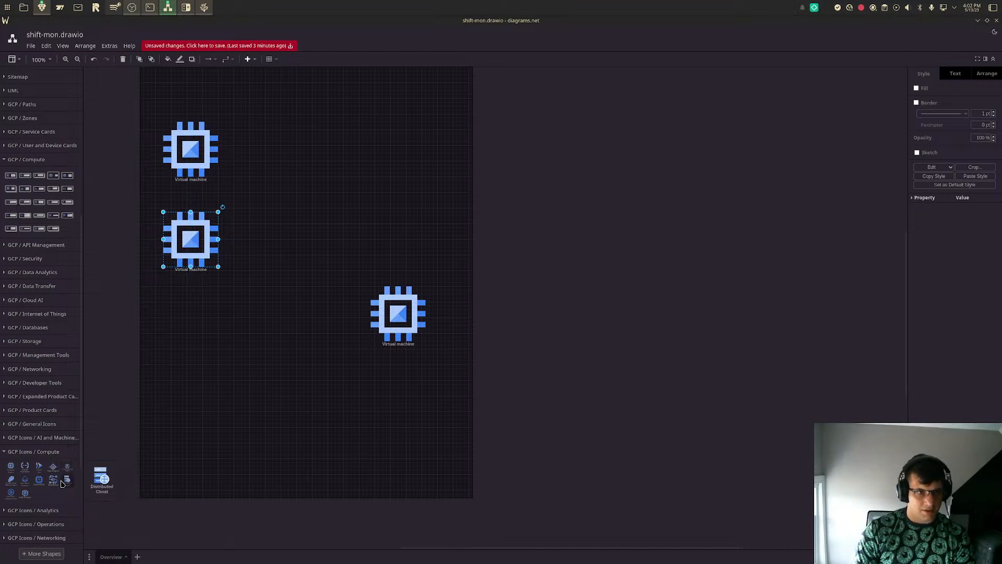
pyautogui.moveTo(30, 485); pyautogui.dragTo(298, 225)
pyautogui.click(203, 240)
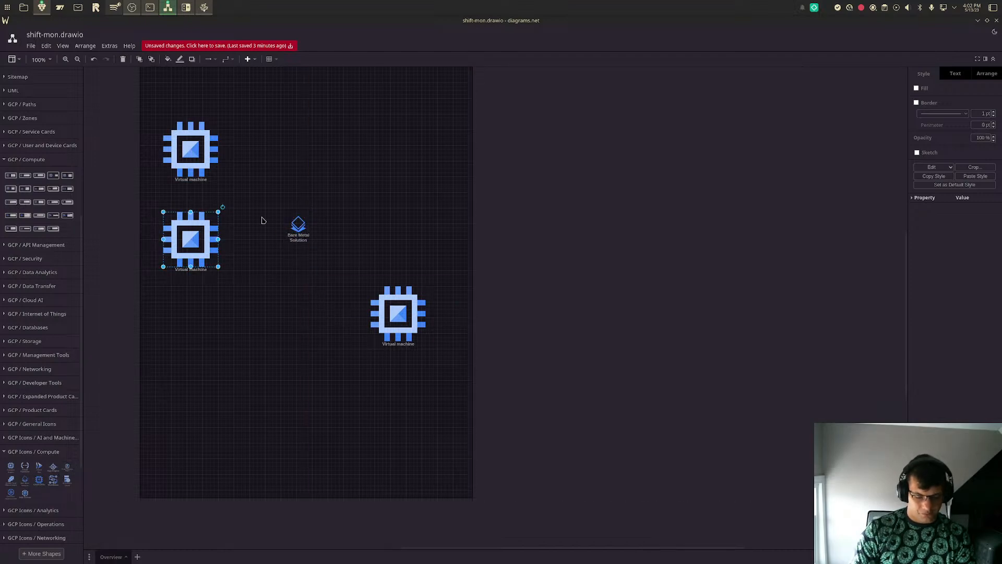
pyautogui.press('Delete')
pyautogui.moveTo(298, 249); pyautogui.dragTo(181, 308)
pyautogui.press('Delete')
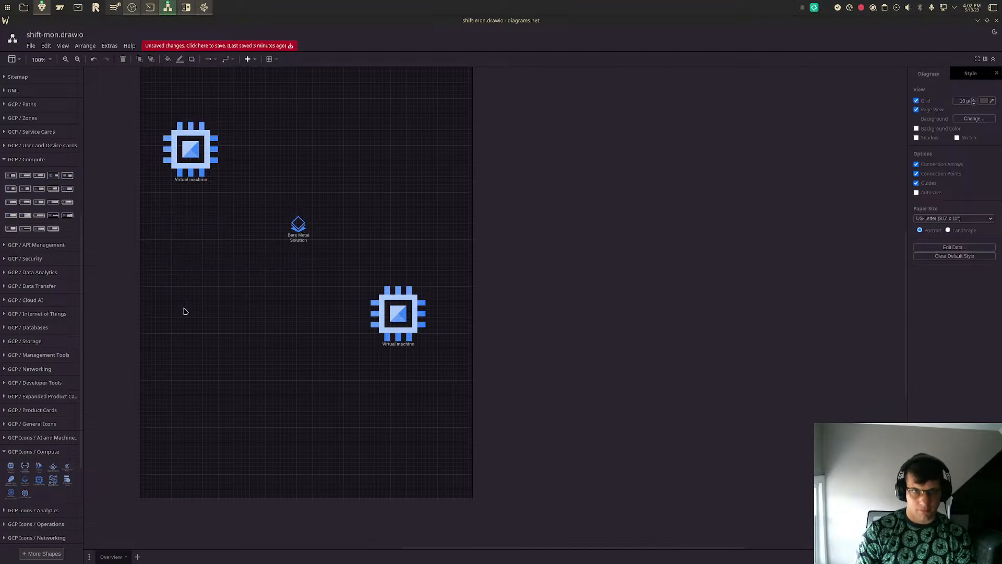
# - Move the Bare Metal Solution icon below the upper-left Virtual machine and enlarge it to about the same size
pyautogui.moveTo(298, 227); pyautogui.dragTo(227, 322)
pyautogui.moveTo(186, 294); pyautogui.dragTo(213, 299)
pyautogui.click(214, 128)
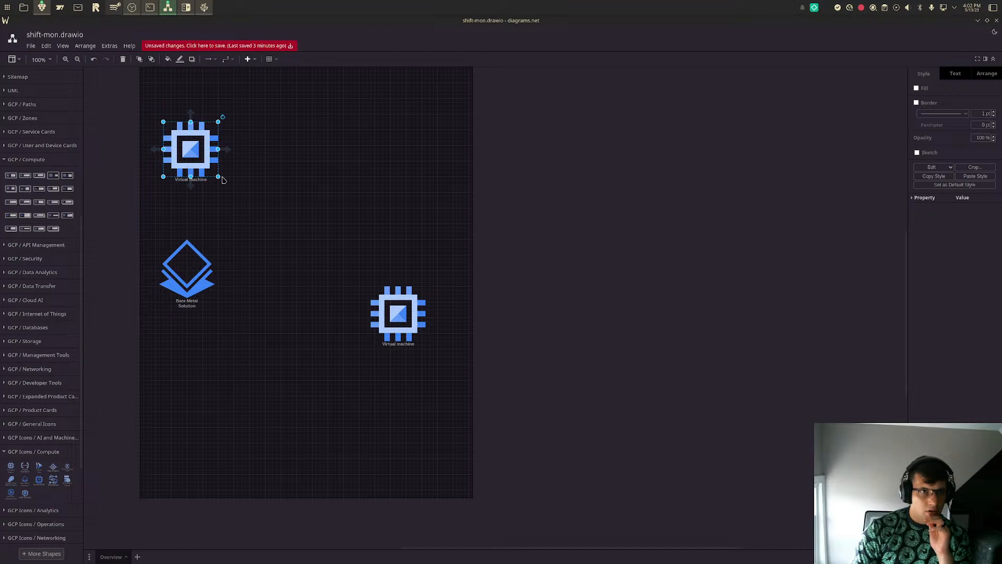
pyautogui.press('Escape')
pyautogui.moveTo(218, 176); pyautogui.dragTo(219, 181)
pyautogui.click(178, 260)
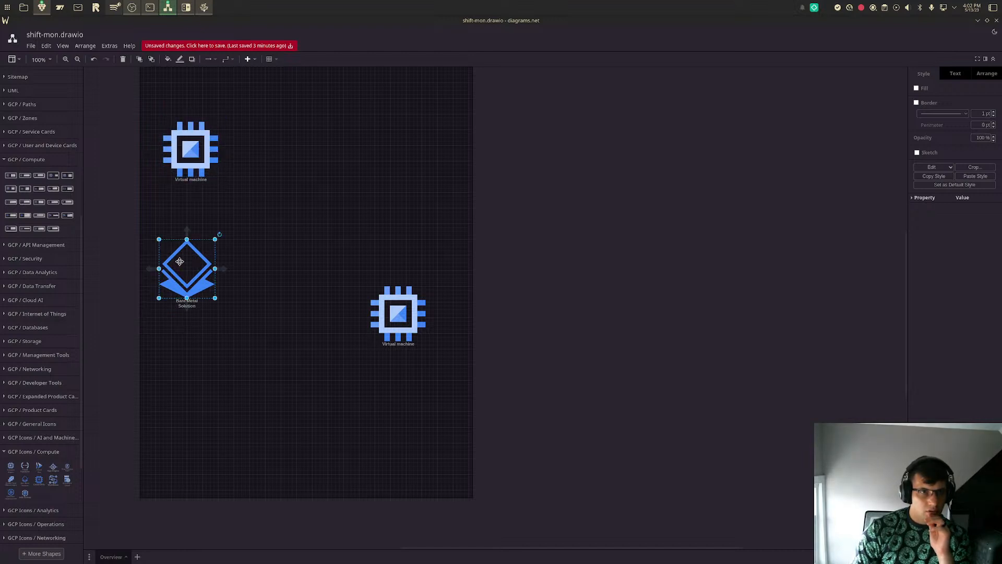
pyautogui.moveTo(213, 295); pyautogui.dragTo(209, 296)
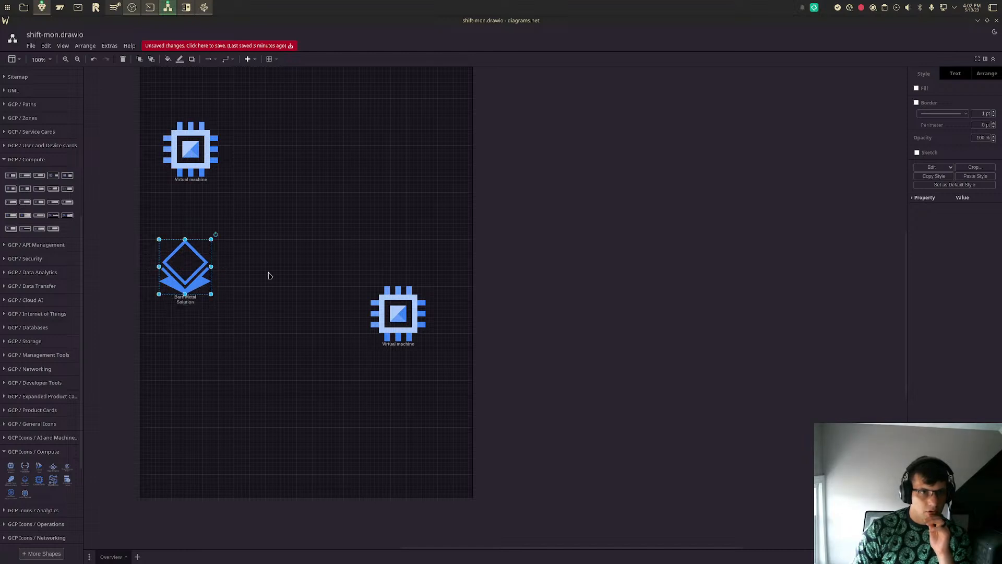
# - Change the Bare Metal Solution icon's label to "Physical Machin"
pyautogui.click(268, 275)
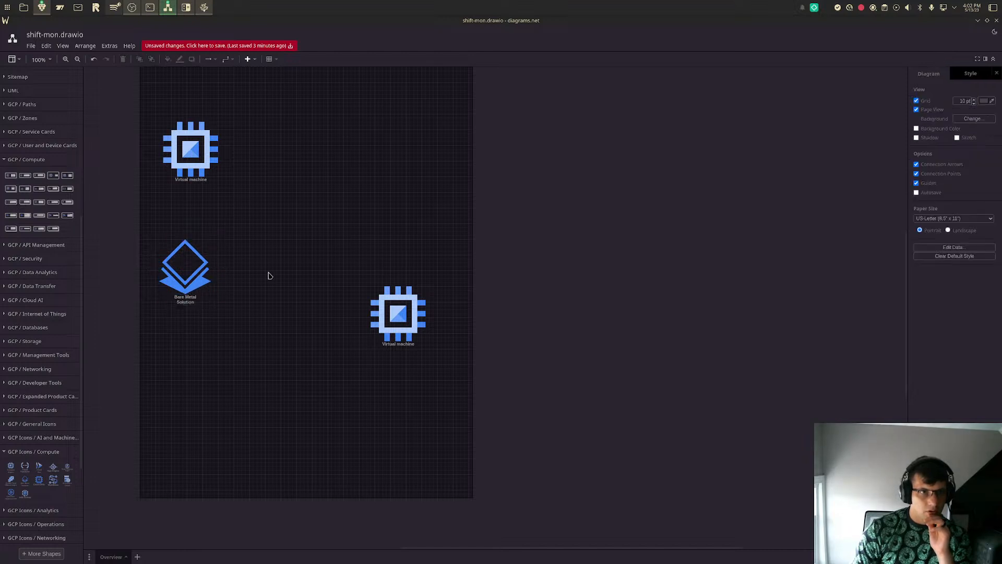
pyautogui.doubleClick(187, 300)
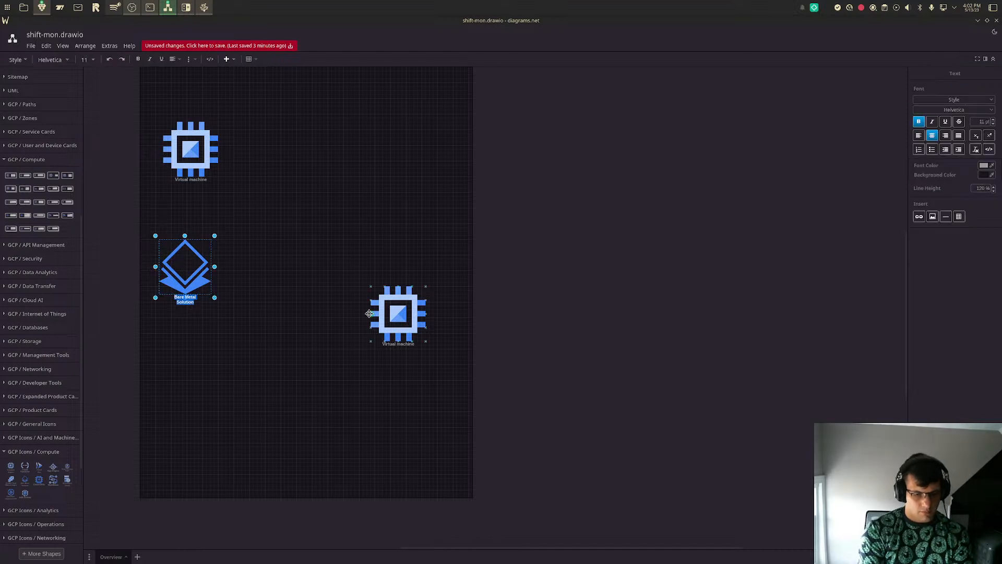
pyautogui.press('Delete')
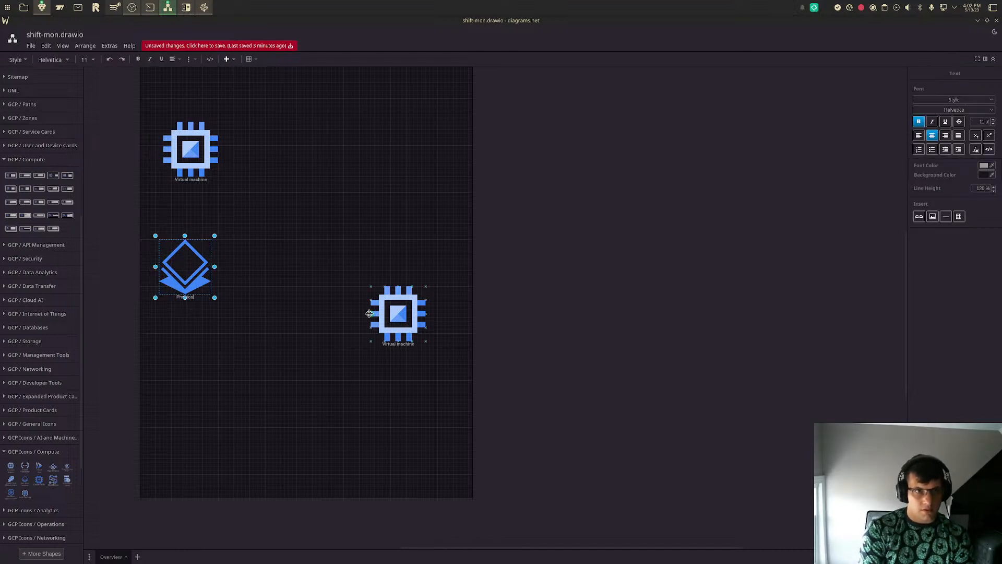
pyautogui.write('Physical Machin')
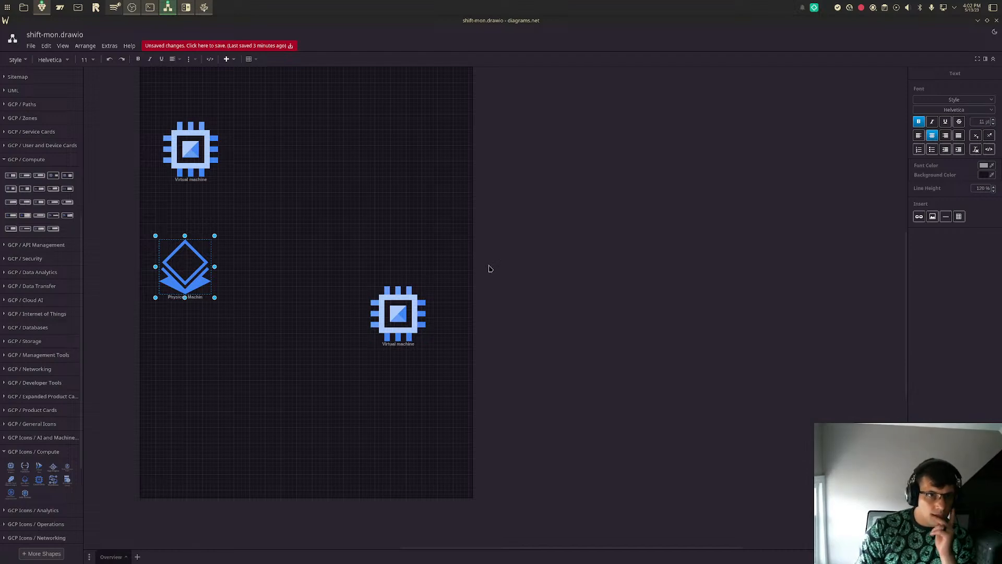
pyautogui.click(340, 206)
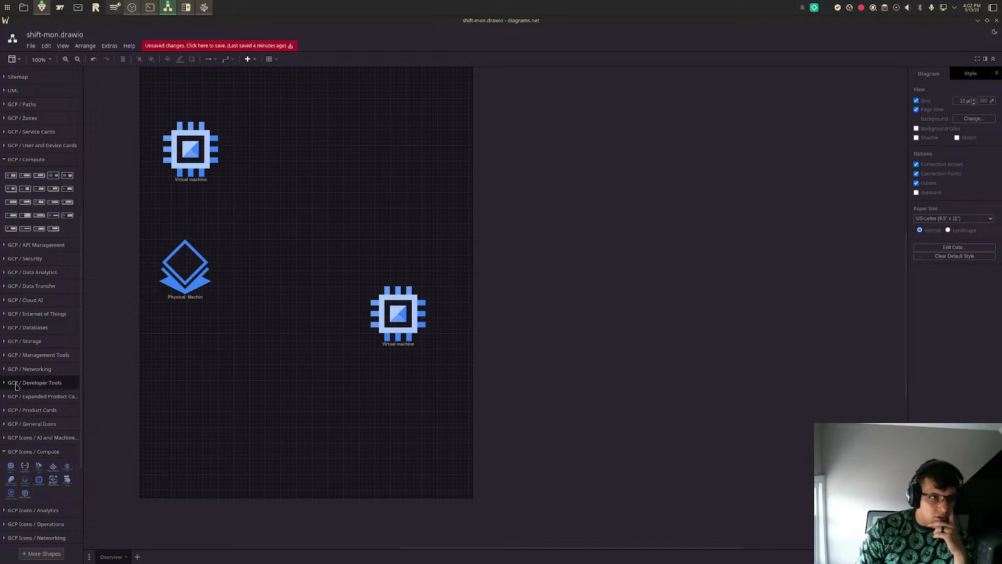
# - Search the shape libraries for an app shape, load further results, and refine the search to "application"
pyautogui.scroll(5, 60, 184)
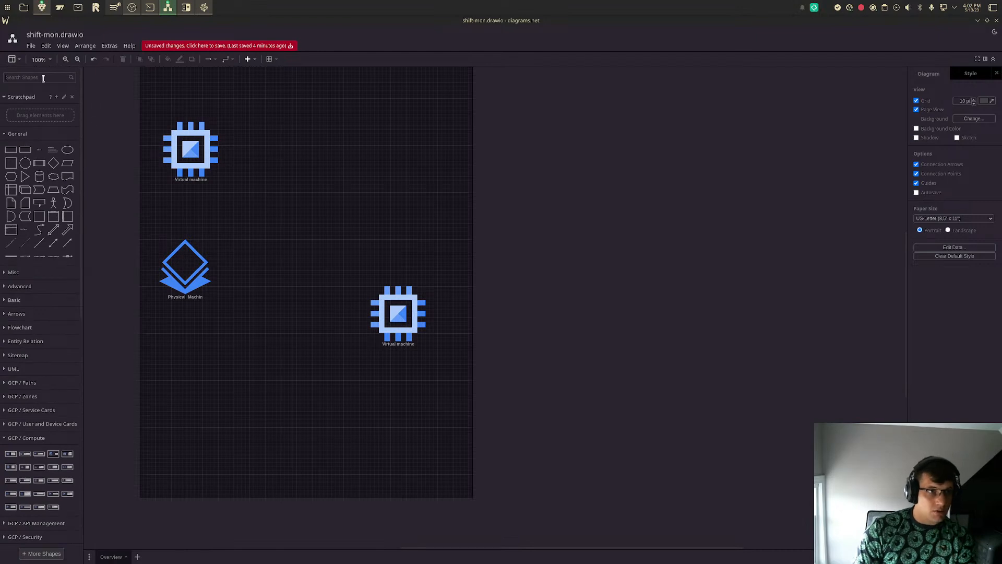
pyautogui.write('appl')
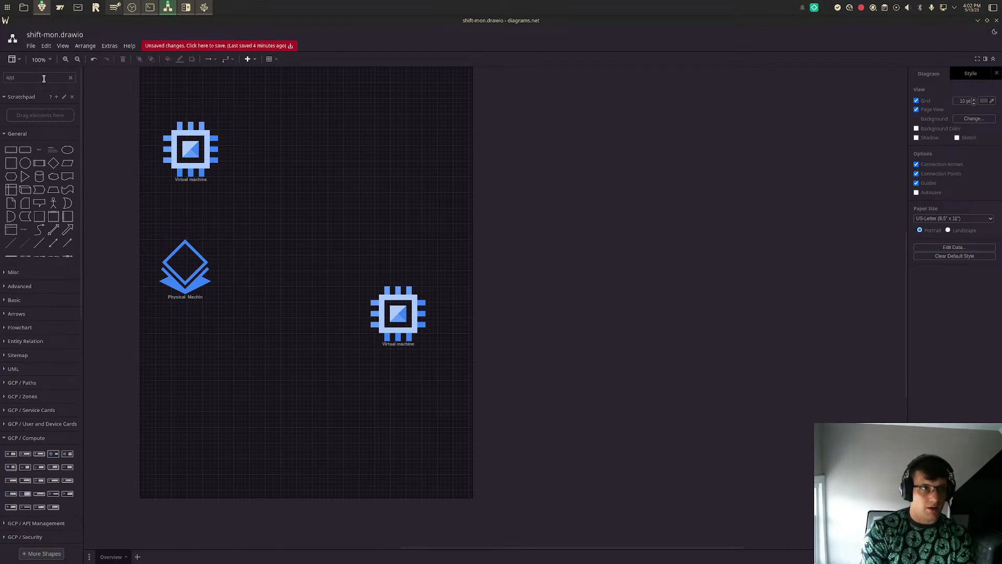
pyautogui.press('Return')
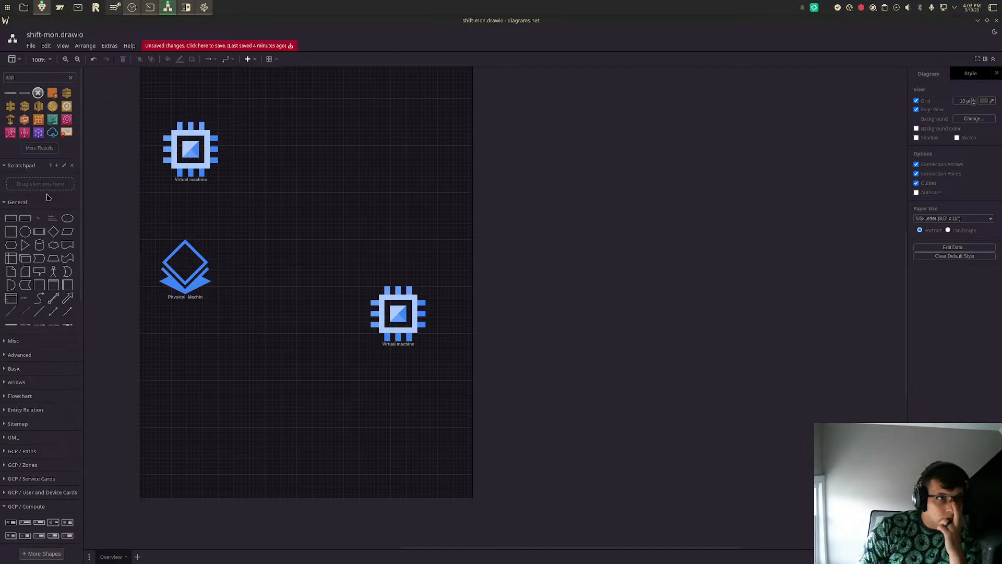
pyautogui.click(39, 147)
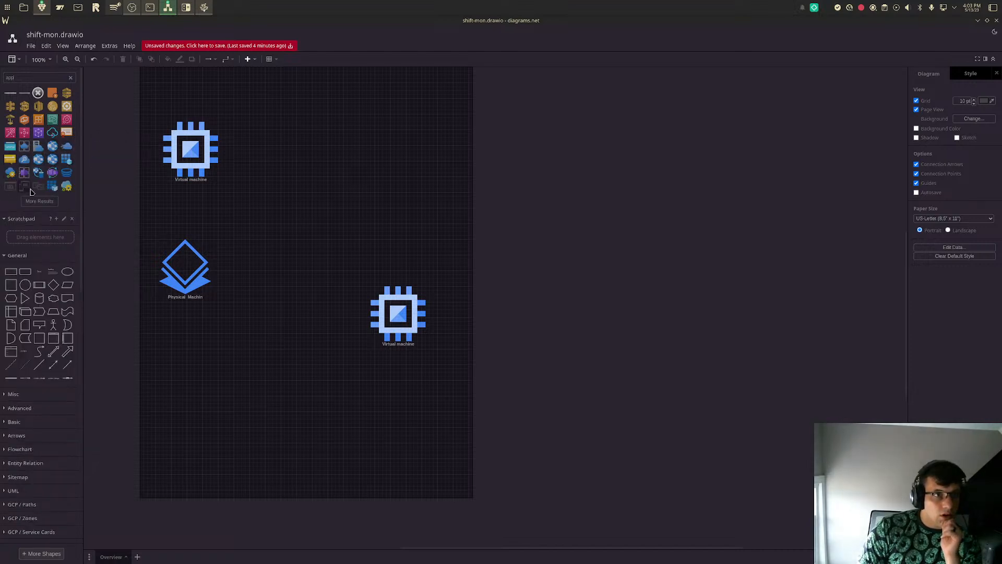
pyautogui.moveTo(24, 192)
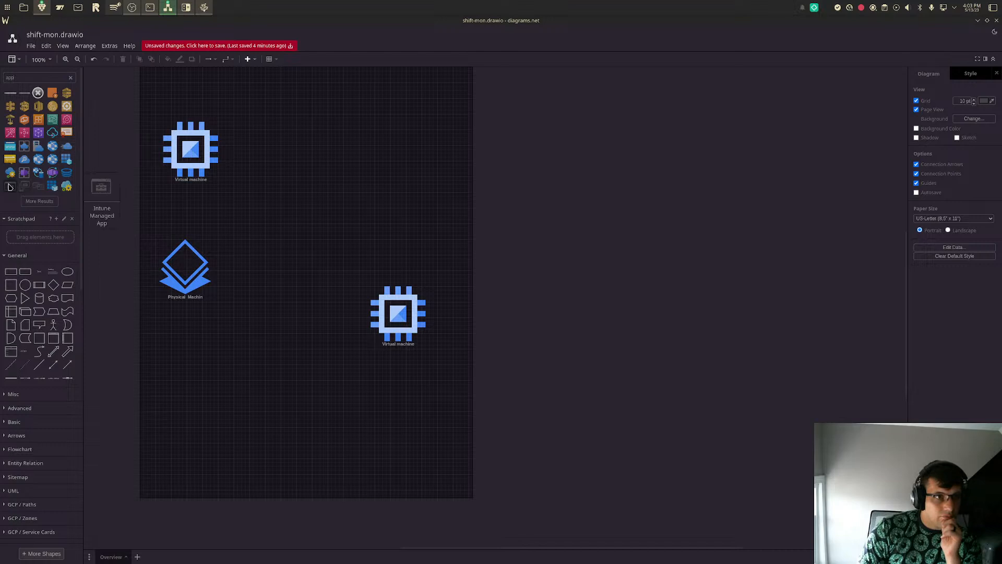
pyautogui.click(30, 201)
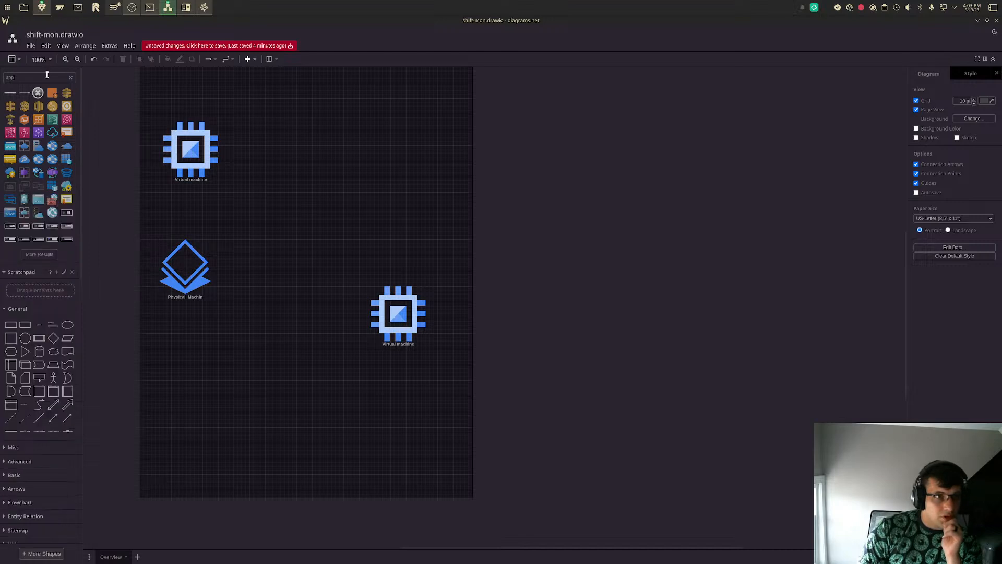
pyautogui.write('ication')
pyautogui.press('Return')
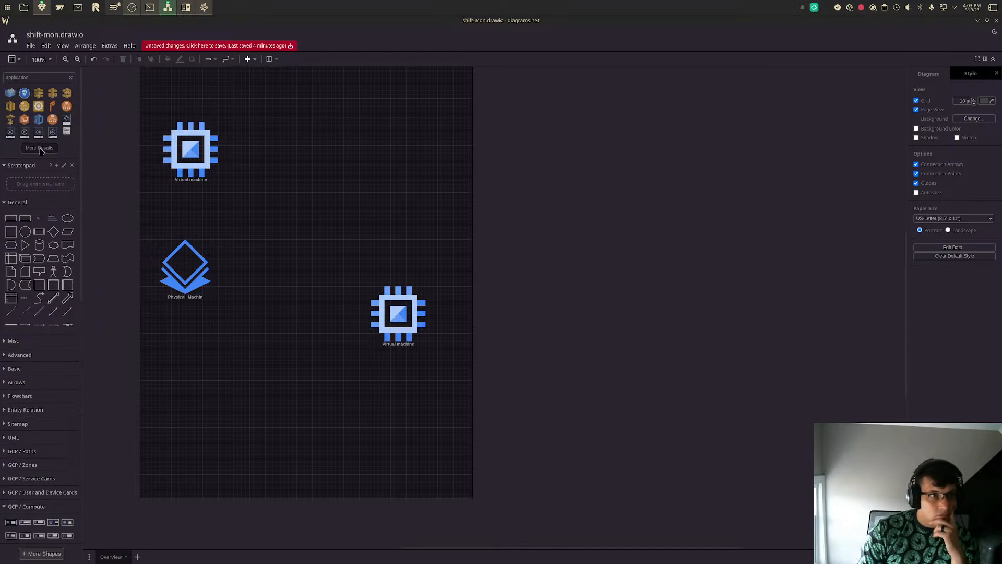
# - Load further "application" shape results, insert the Application (blank) shape, and move it near the upper-left Virtual machine
pyautogui.click(42, 149)
pyautogui.click(23, 200)
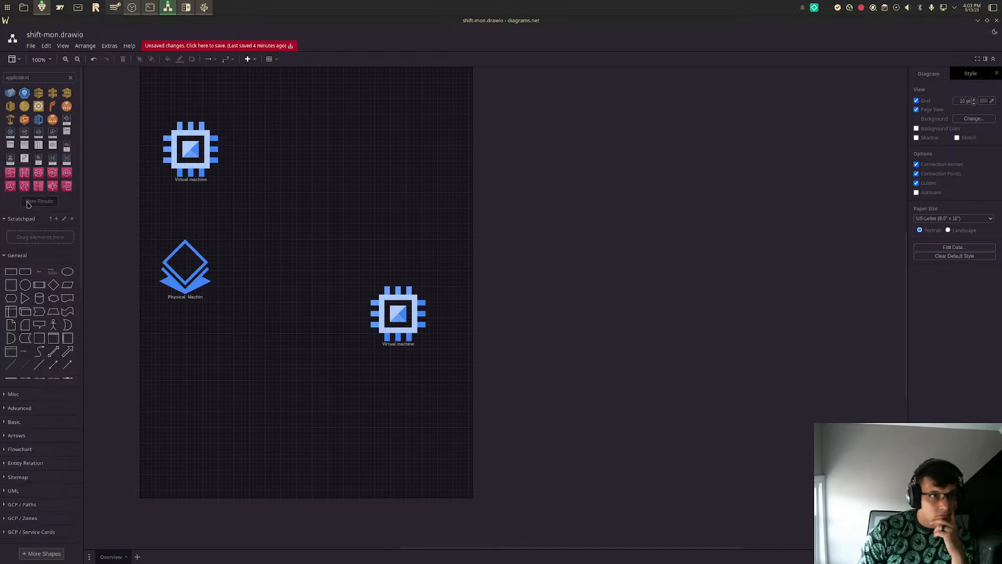
pyautogui.click(46, 254)
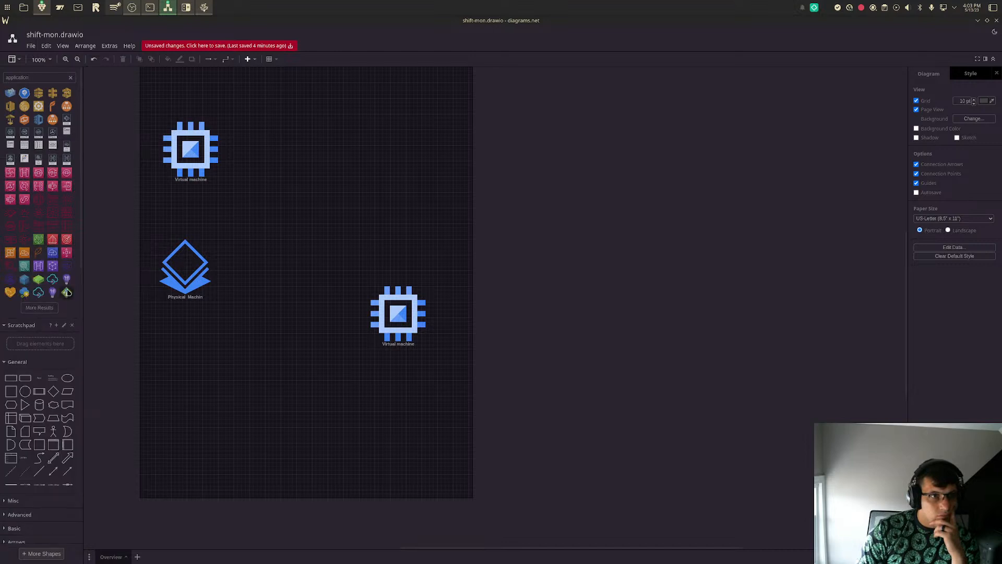
pyautogui.click(39, 307)
pyautogui.moveTo(24, 328)
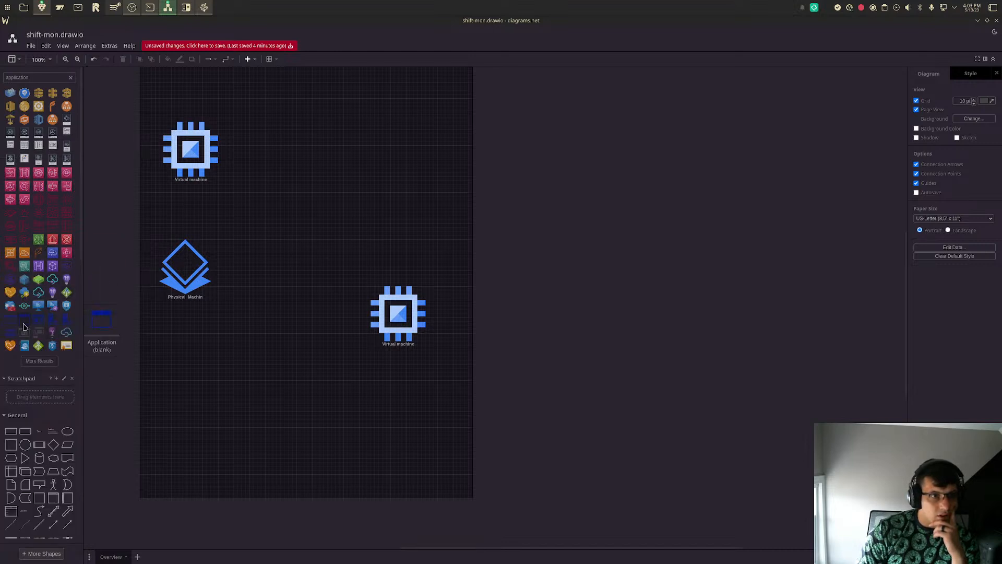
pyautogui.click(23, 327)
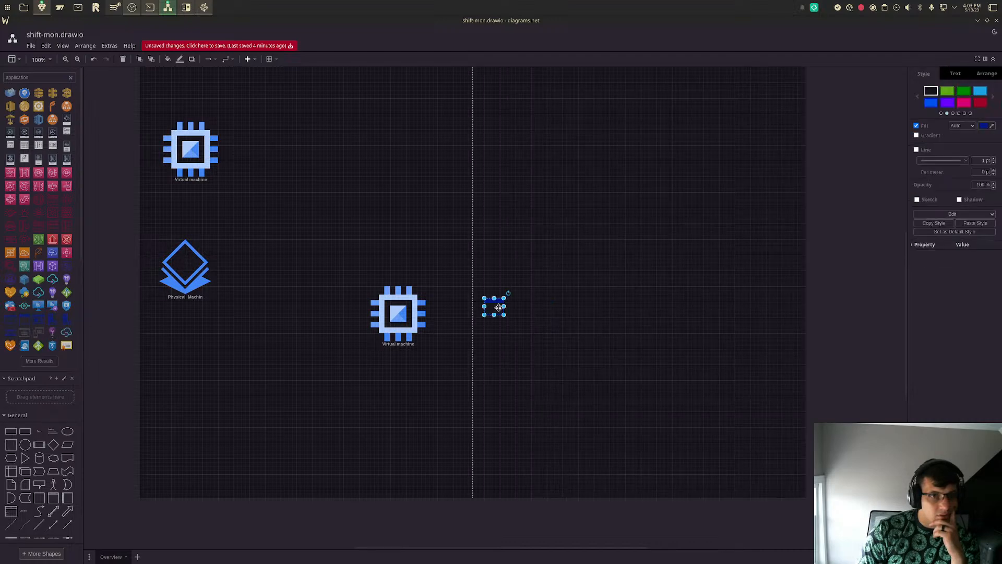
pyautogui.moveTo(499, 308); pyautogui.dragTo(259, 123)
# - Move the Physical Machin and upper-left Virtual machine icons lower, and place the enlarged application window directly above the Virtual machine
pyautogui.moveTo(186, 312); pyautogui.dragTo(168, 370)
pyautogui.moveTo(184, 161); pyautogui.dragTo(179, 211)
pyautogui.click(247, 124)
pyautogui.moveTo(248, 124); pyautogui.dragTo(179, 123)
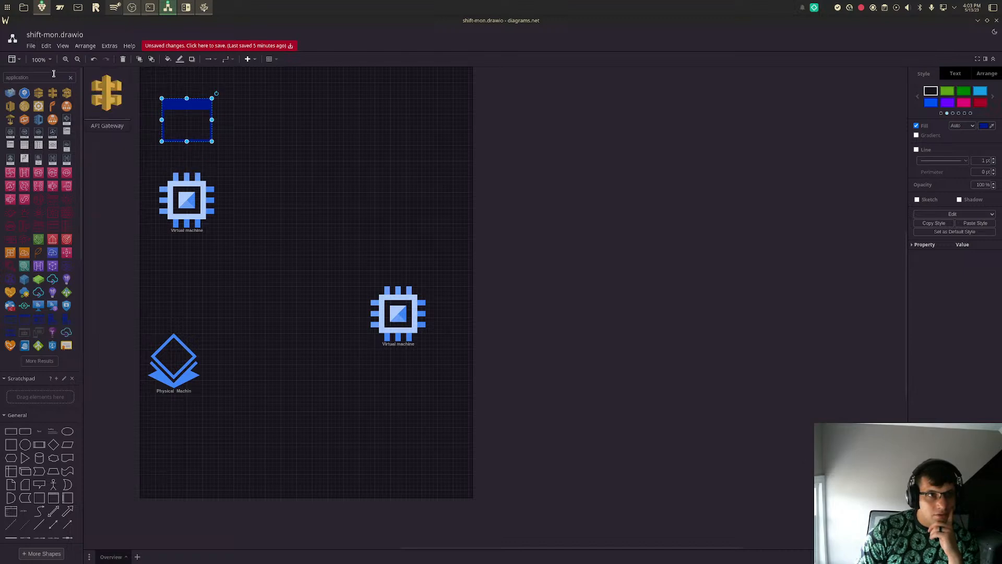
# - Clear the shape search, duplicate the application window above the Physical Machin icon, and move the other Virtual machine higher on the page
pyautogui.click(72, 79)
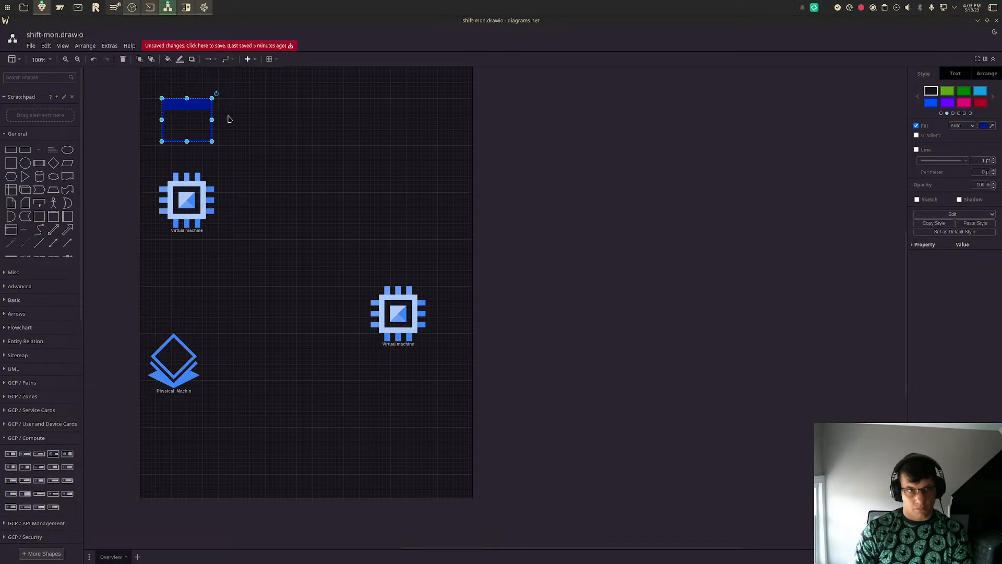
pyautogui.moveTo(190, 121); pyautogui.dragTo(174, 310)
pyautogui.moveTo(396, 310); pyautogui.dragTo(361, 205)
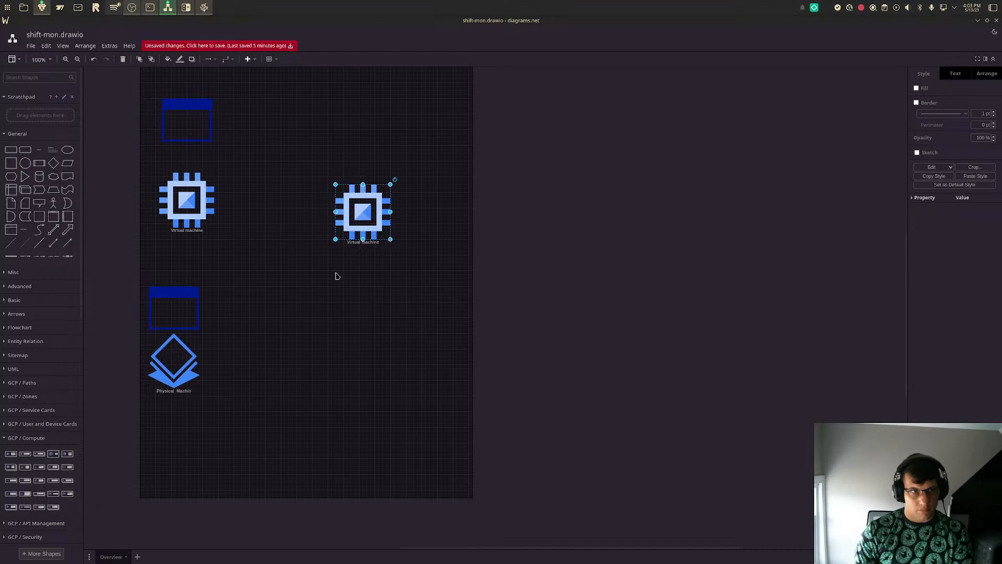
# - Search the shapes for "pc", place the desktop PC icon below the Physical Machin icon, and shift the separate Virtual machine toward mid-page
pyautogui.click(24, 78)
pyautogui.write('pc')
pyautogui.press('Return')
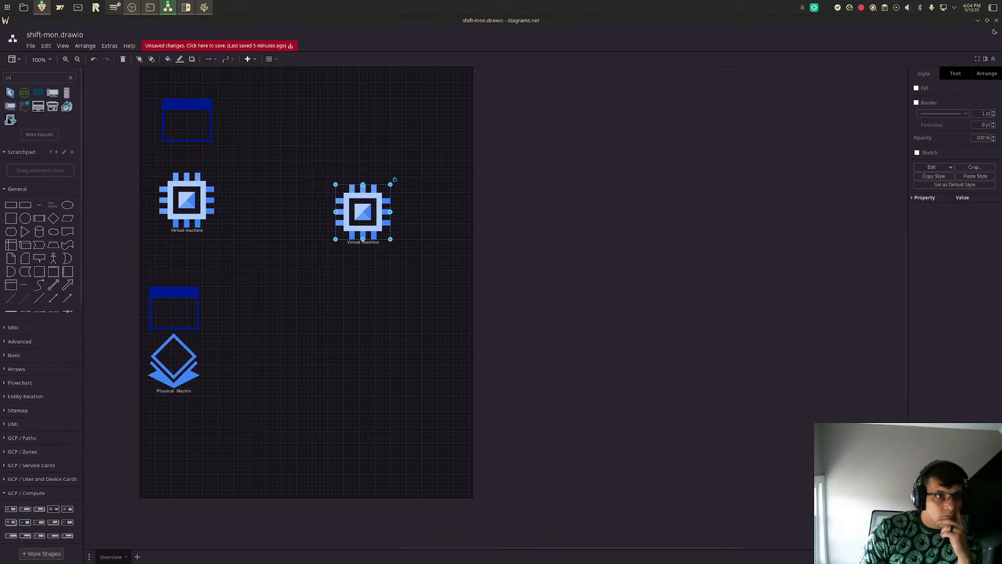
pyautogui.click(53, 94)
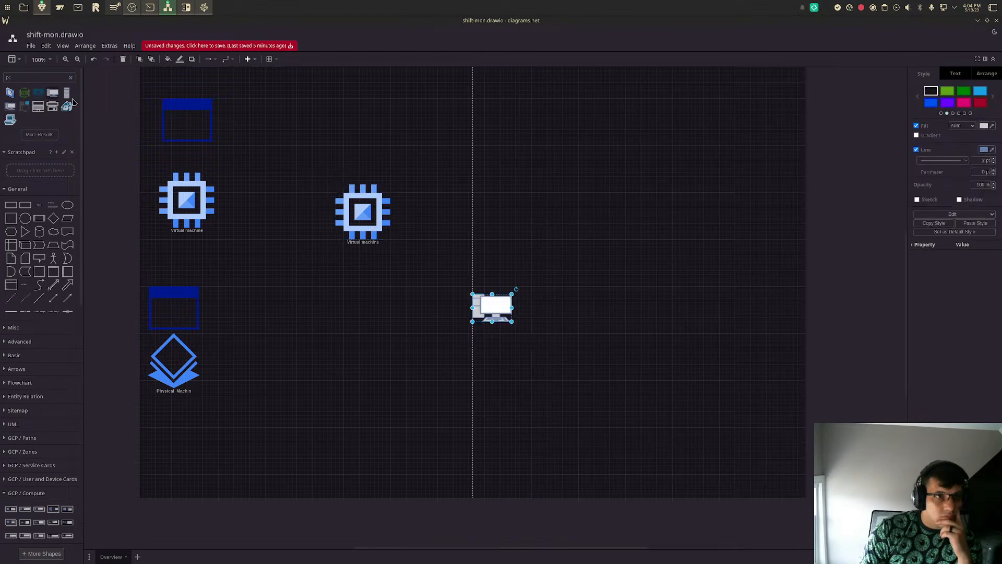
pyautogui.moveTo(503, 316); pyautogui.dragTo(188, 457)
pyautogui.moveTo(360, 216); pyautogui.dragTo(325, 255)
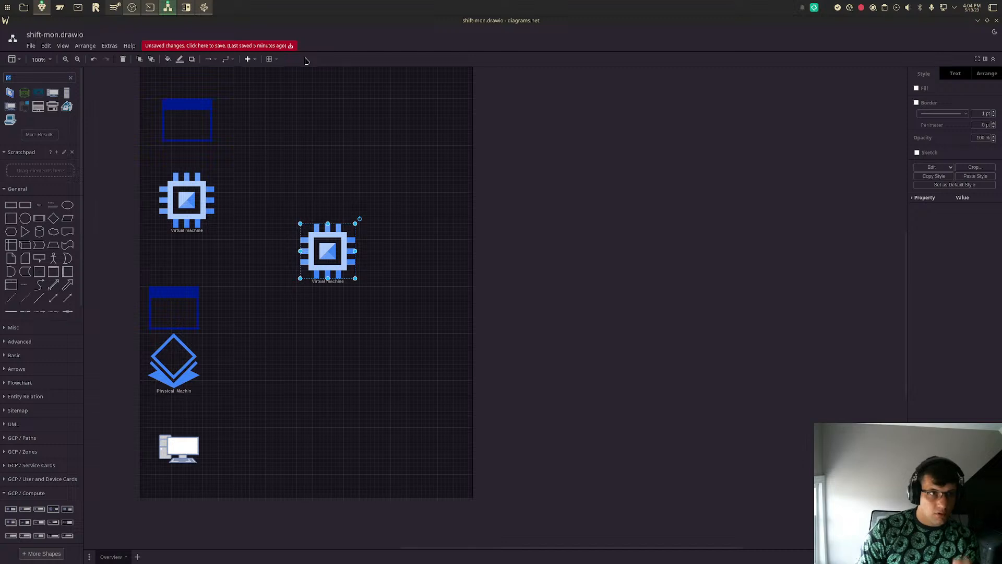
# - Search the shapes for "internet" and place an enlarged Internet Cloud beyond the right edge of the first page
pyautogui.write('internet')
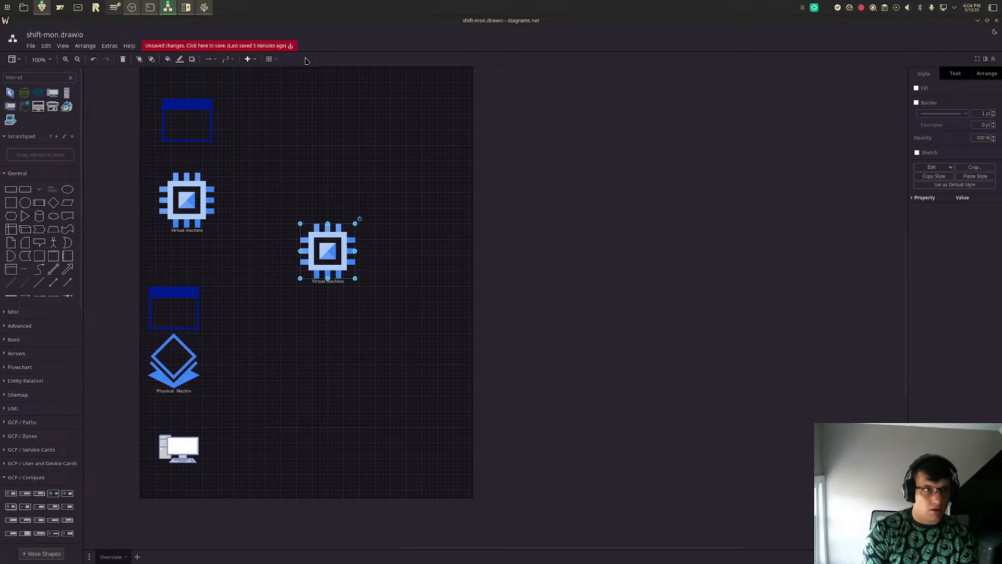
pyautogui.press('Return')
pyautogui.moveTo(9, 91)
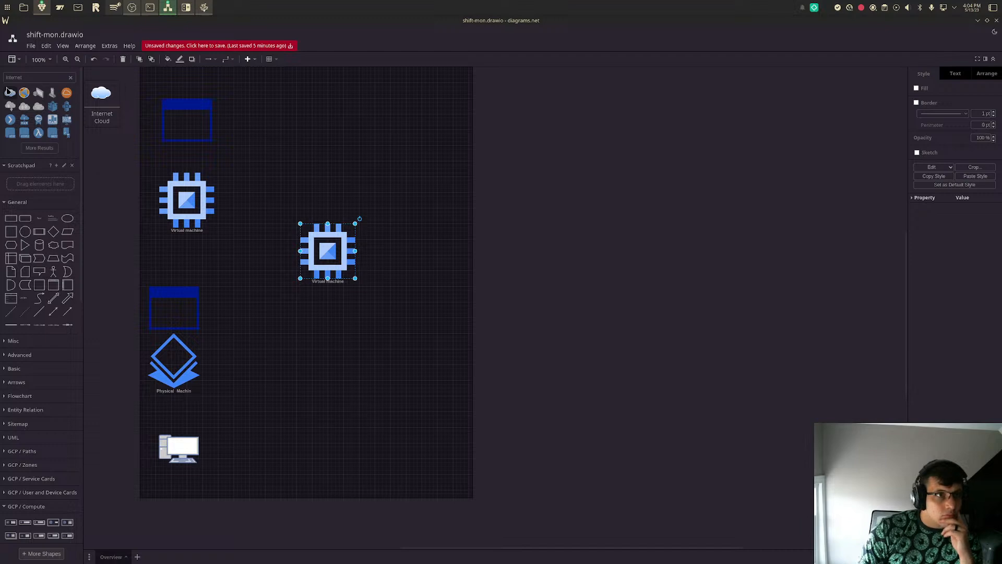
pyautogui.moveTo(8, 92); pyautogui.dragTo(569, 166)
pyautogui.moveTo(516, 140); pyautogui.dragTo(567, 232)
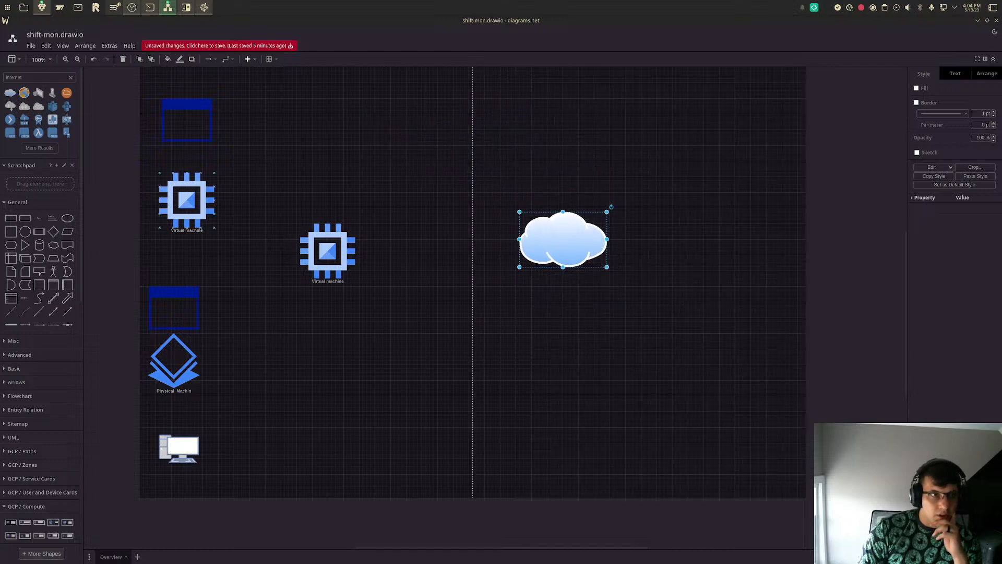
pyautogui.doubleClick(34, 78)
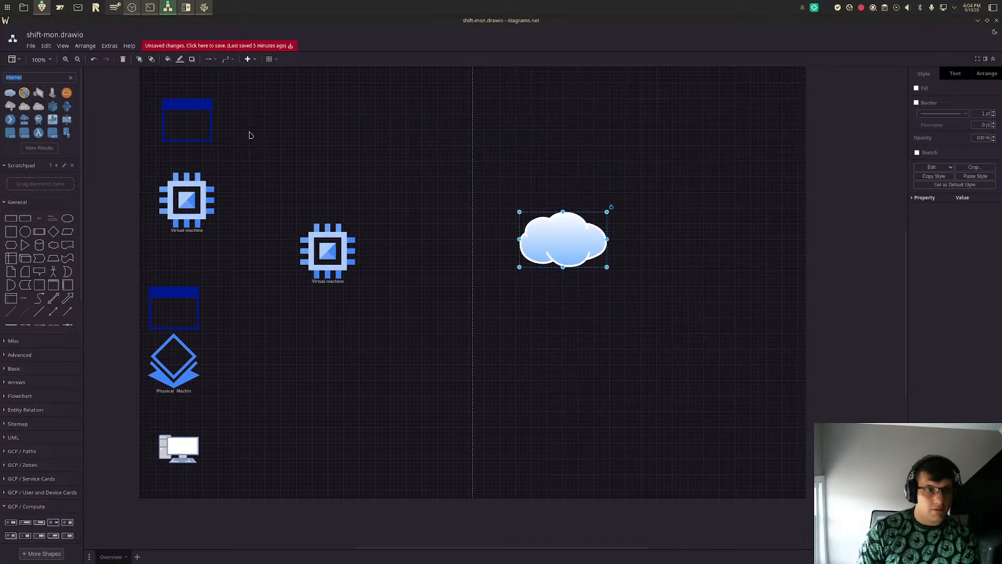
pyautogui.write('acd')
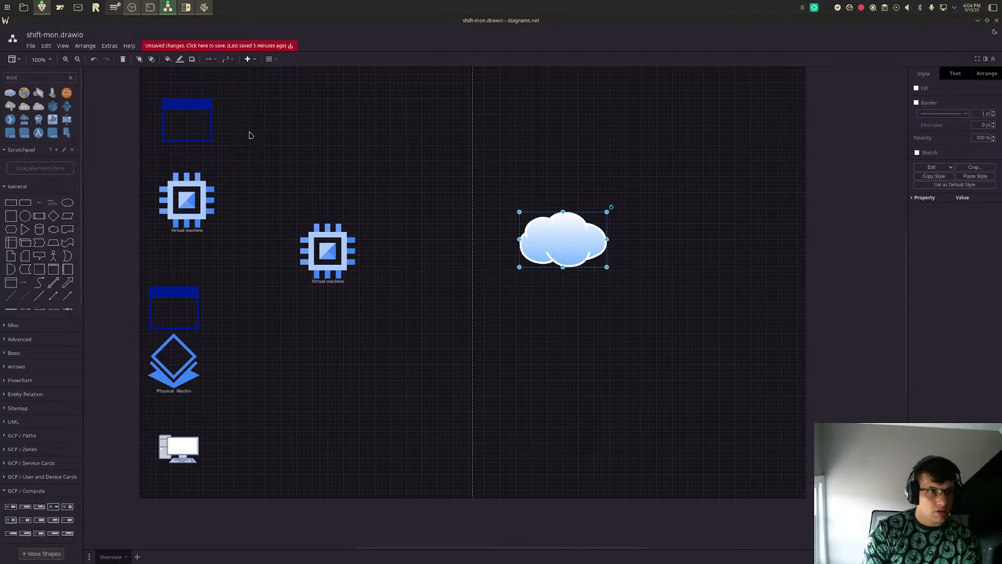
pyautogui.press('BackSpace')
pyautogui.press('BackSpace')
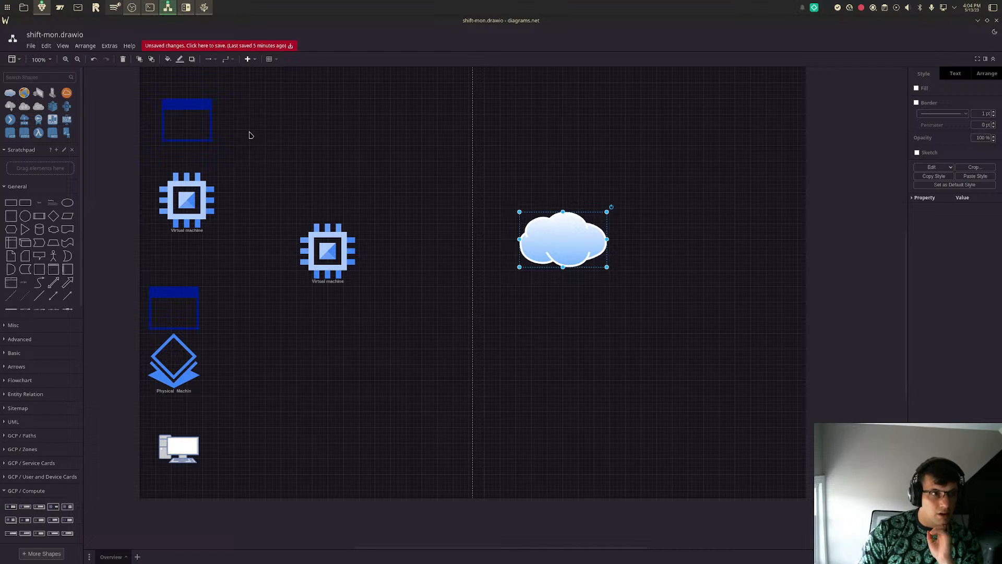
# - Place an Actor figure from the General shapes near the page's lower middle and move the separate Virtual machine above it
pyautogui.moveTo(53, 256); pyautogui.dragTo(338, 416)
pyautogui.moveTo(330, 255); pyautogui.dragTo(346, 338)
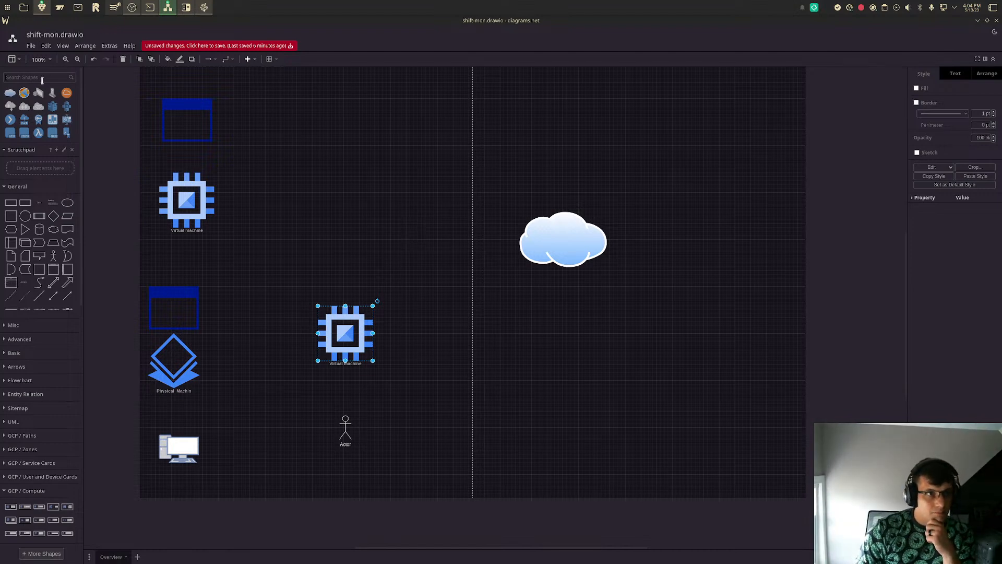
# - Search the shapes for "laptop" and insert the cyan Laptop shape
pyautogui.write('sh')
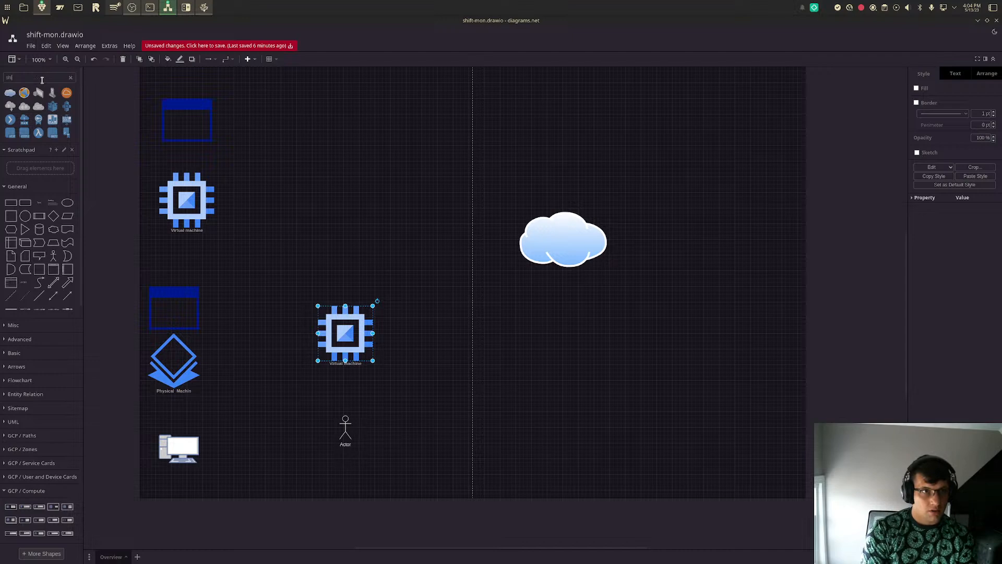
pyautogui.press('BackSpace')
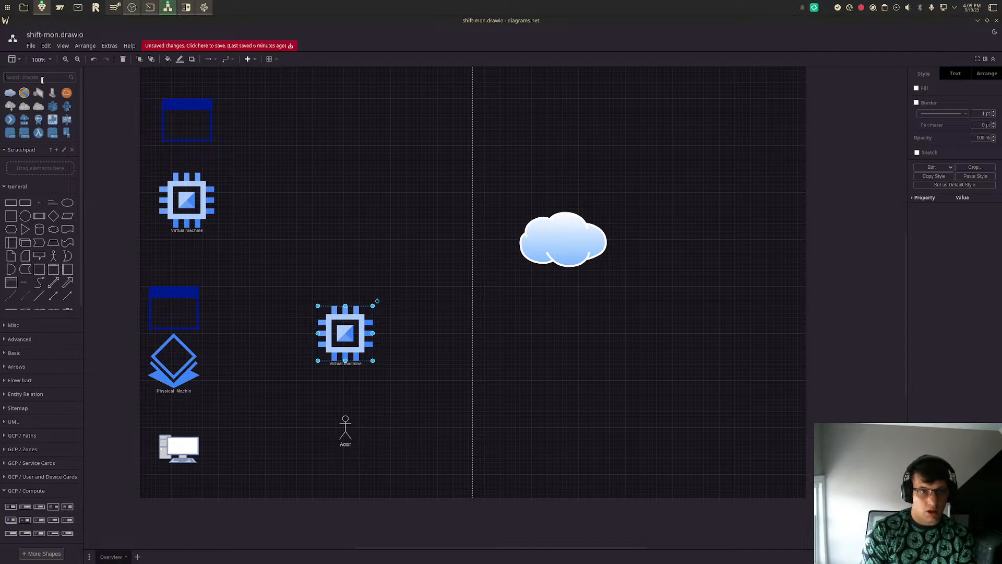
pyautogui.write('laptop')
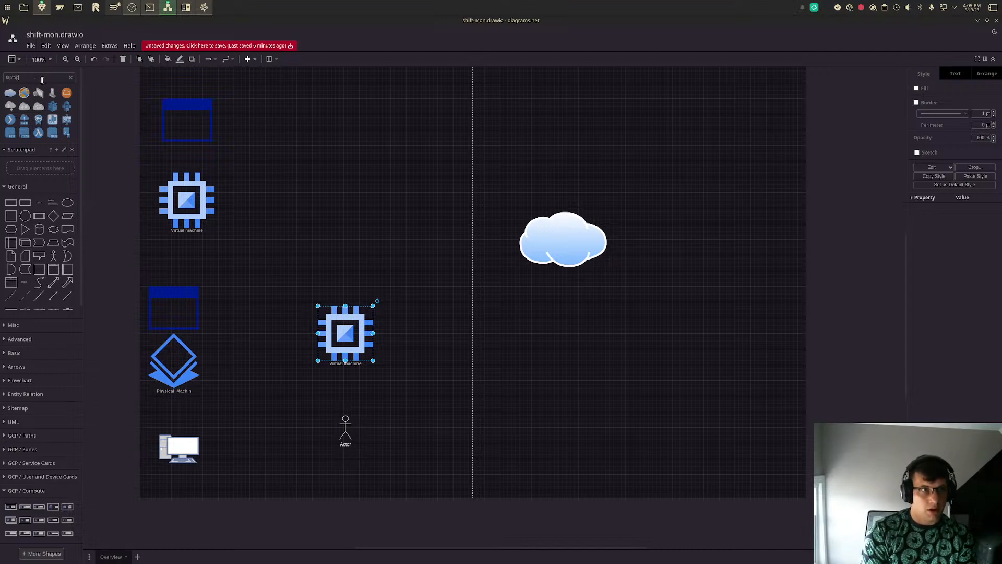
pyautogui.press('Return')
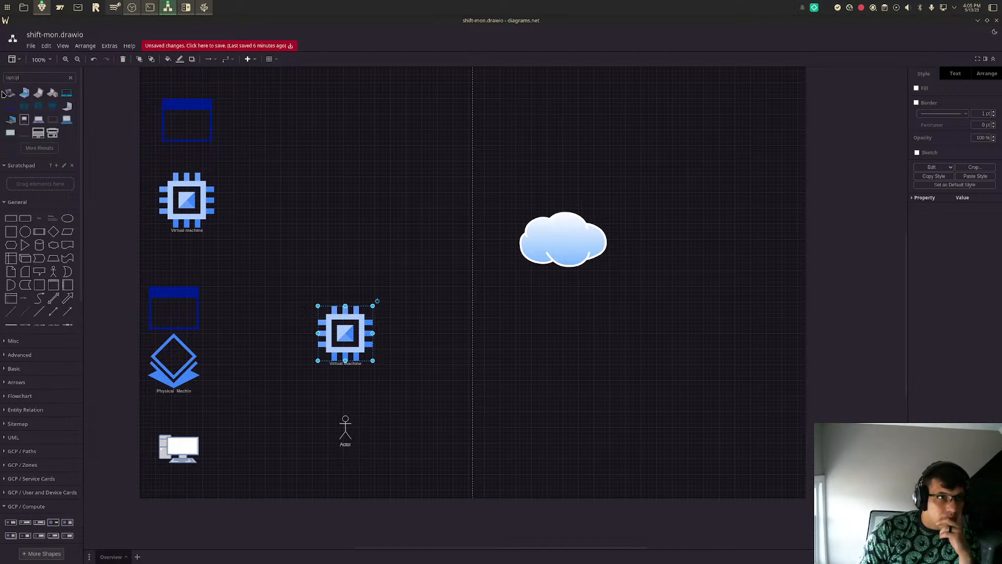
pyautogui.moveTo(34, 97)
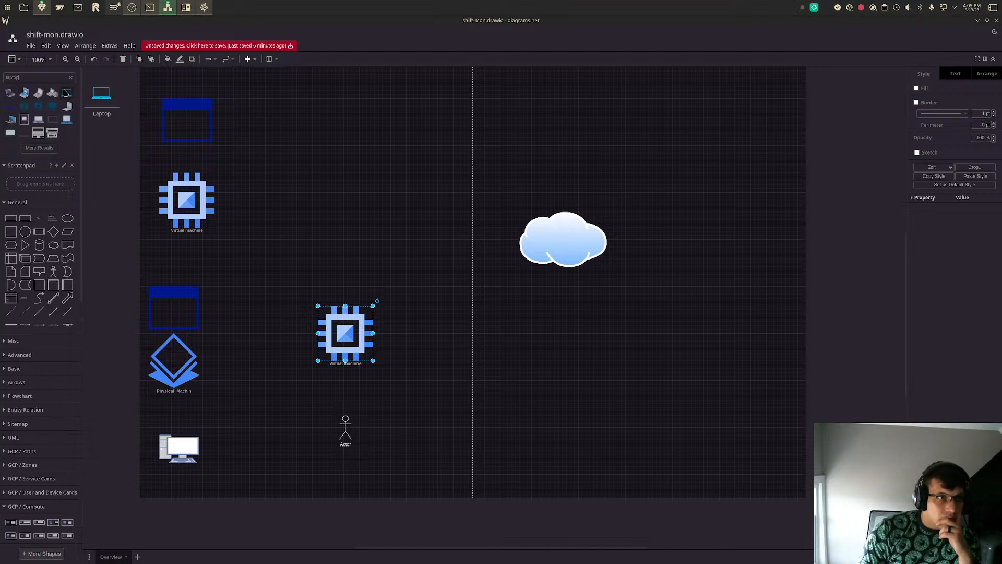
pyautogui.click(65, 92)
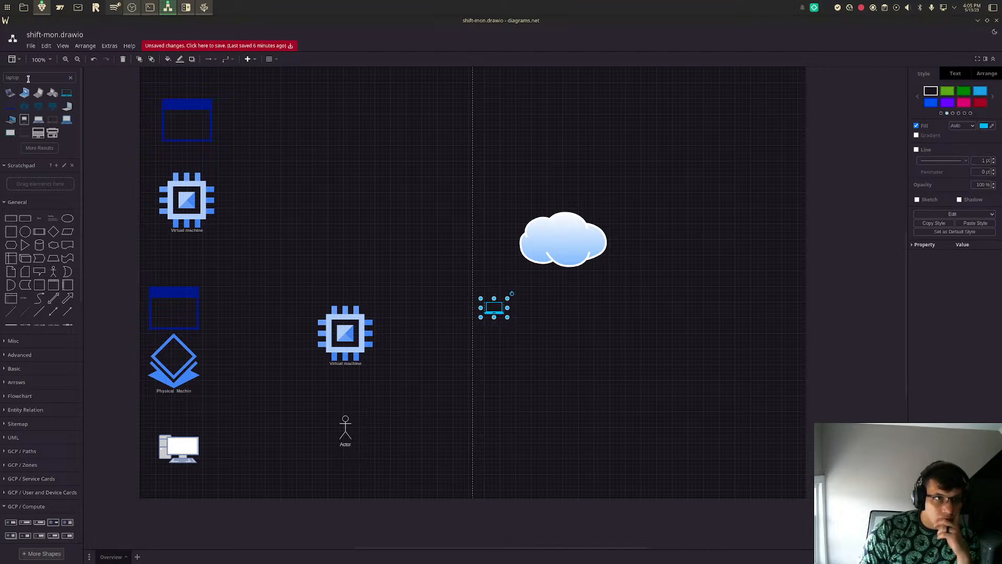
# - Search the shapes for "bare metal" and replace the Physical Machin icon with an enlarged Bare Metal Server icon
pyautogui.write('bal')
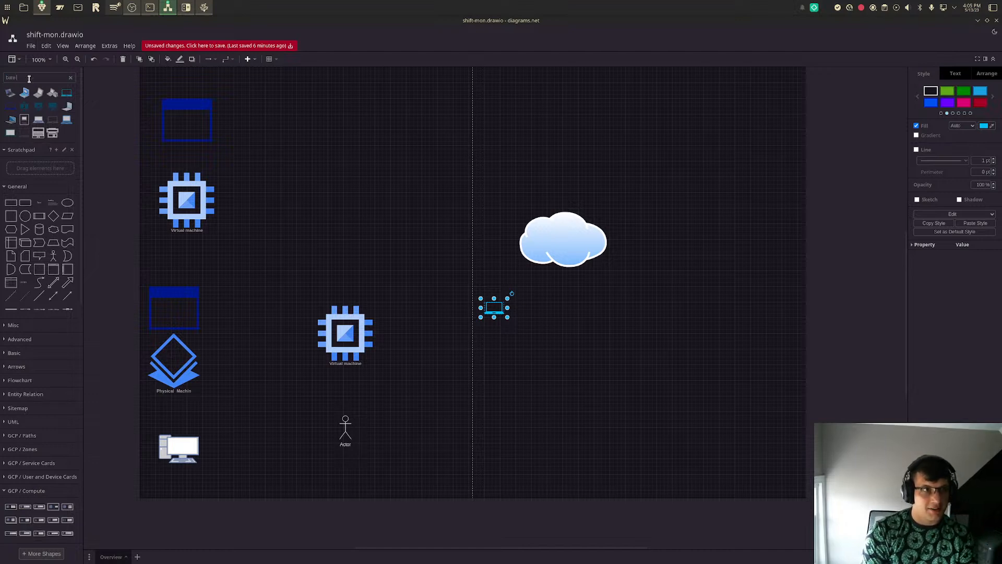
pyautogui.press('Return')
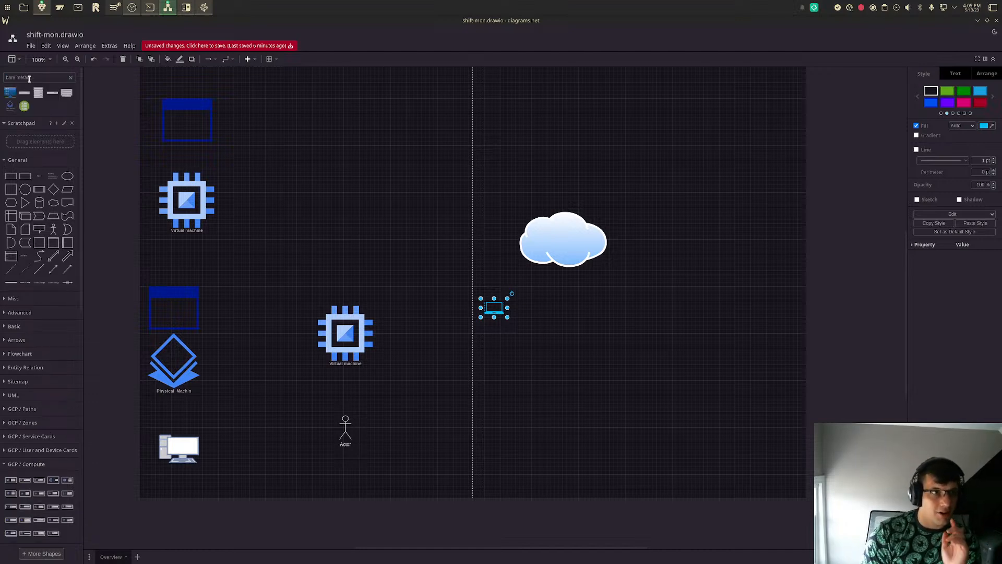
pyautogui.keyDown('shift'); pyautogui.click(21, 110); pyautogui.keyUp('shift')
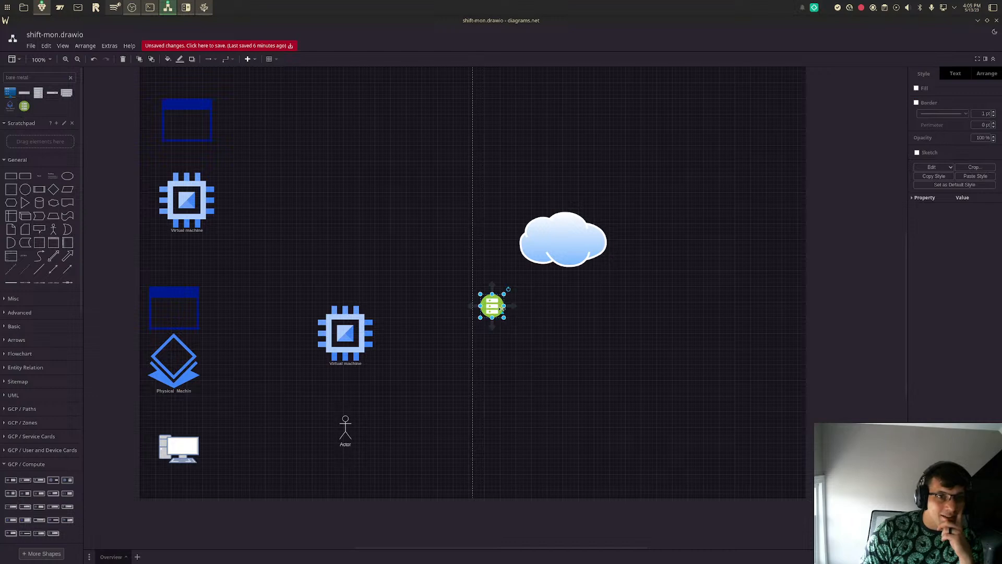
pyautogui.click(163, 369)
pyautogui.press('Delete')
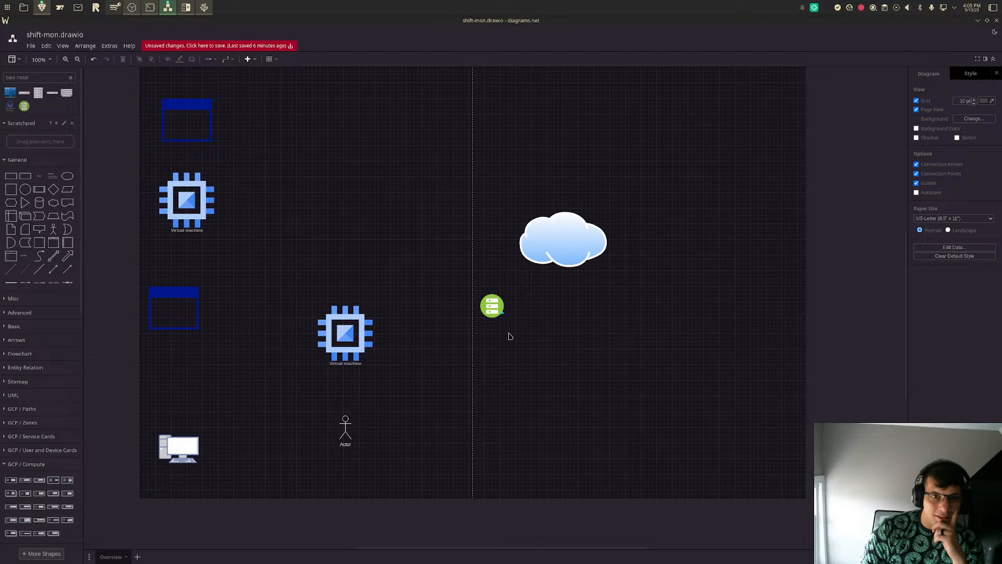
pyautogui.moveTo(493, 307); pyautogui.dragTo(175, 371)
# - Align the upper application window, Virtual machine, Bare Metal Server and PC in one column with the lower application window
pyautogui.moveTo(180, 454); pyautogui.dragTo(180, 495)
pyautogui.moveTo(190, 128); pyautogui.dragTo(176, 143)
pyautogui.moveTo(187, 206); pyautogui.dragTo(175, 206)
pyautogui.moveTo(183, 378); pyautogui.dragTo(181, 371)
pyautogui.click(169, 300)
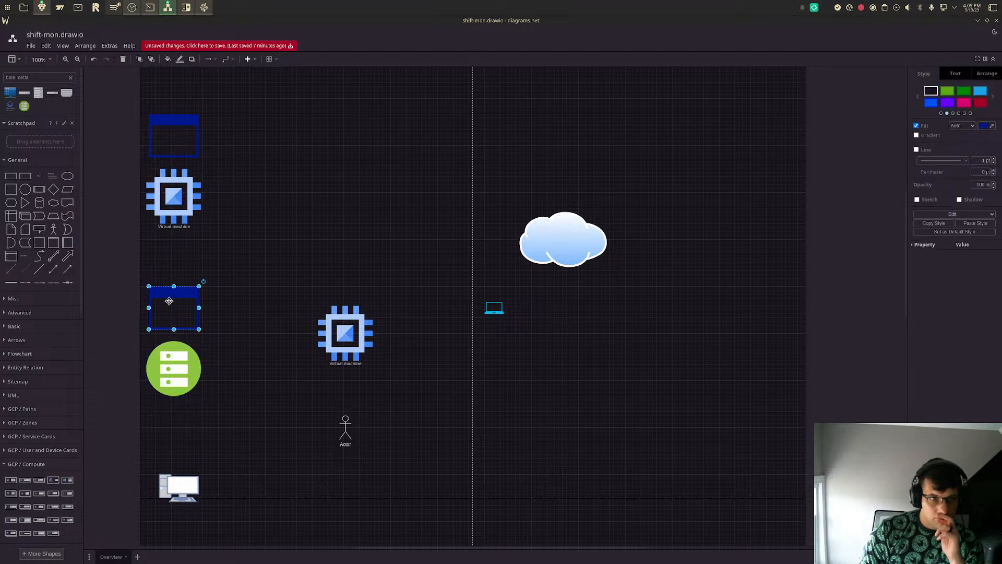
pyautogui.click(228, 318)
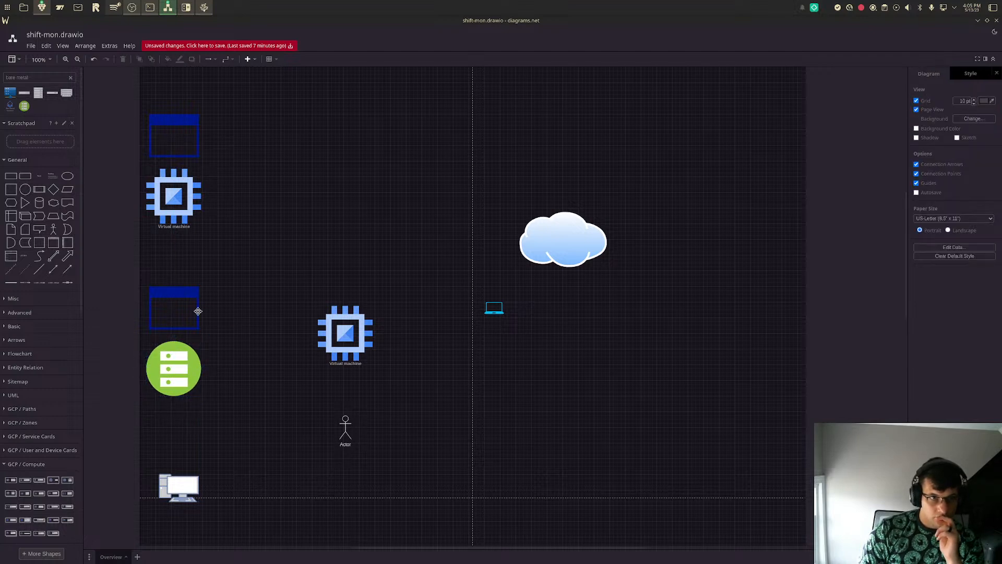
pyautogui.click(176, 312)
pyautogui.moveTo(191, 494); pyautogui.dragTo(186, 478)
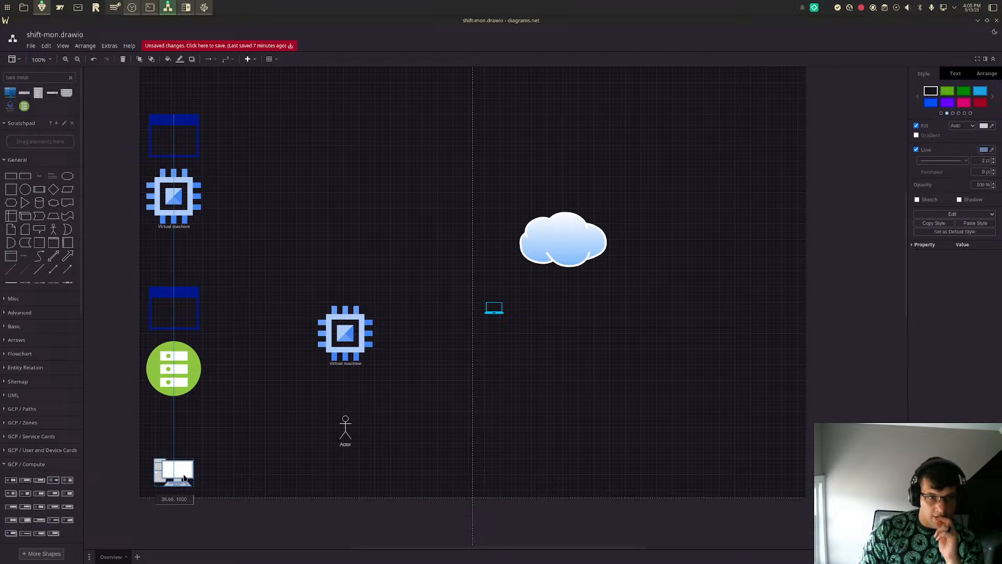
# - Move the laptop beside the Actor figure, then delete it
pyautogui.moveTo(494, 309); pyautogui.dragTo(369, 426)
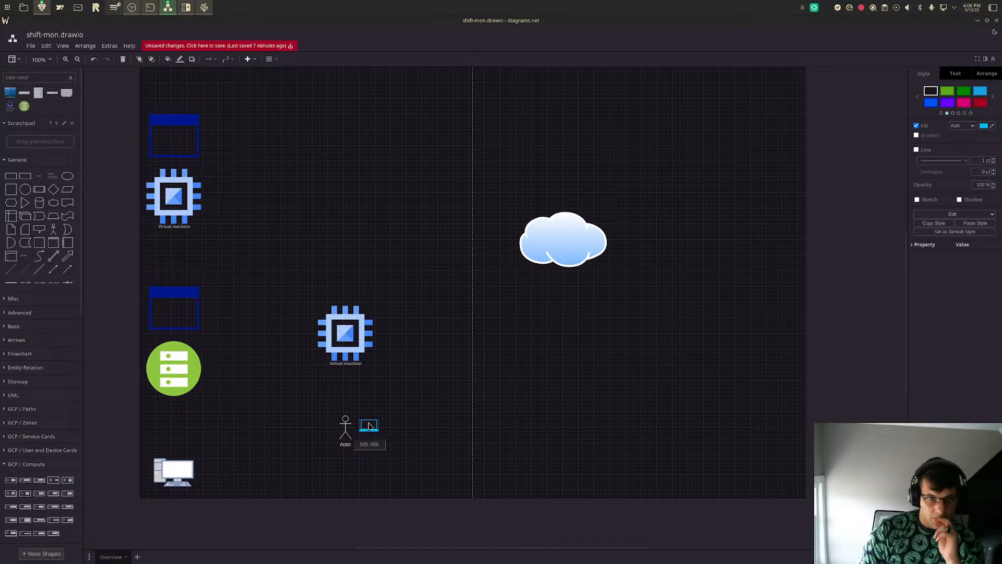
pyautogui.moveTo(370, 426); pyautogui.dragTo(369, 427)
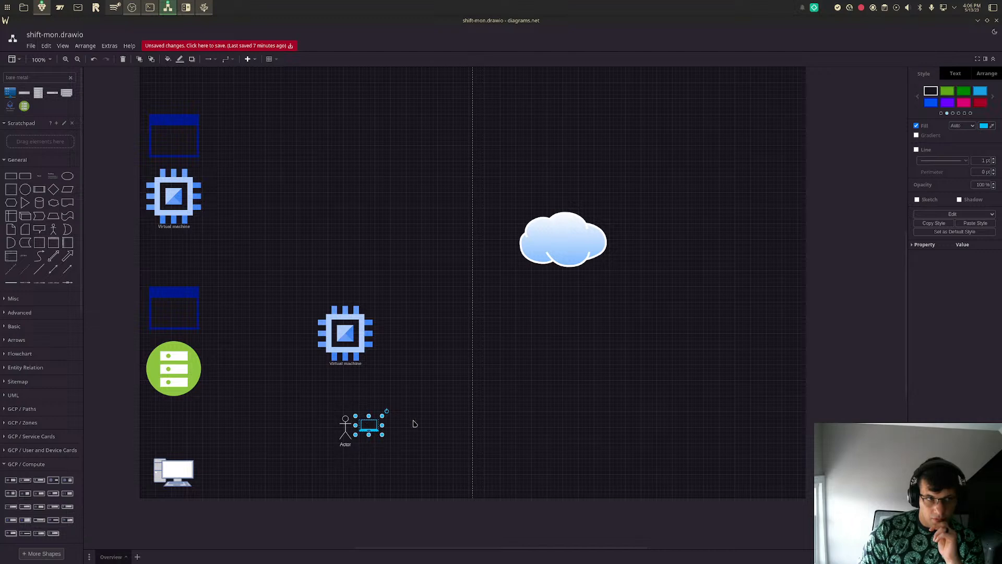
pyautogui.press('Delete')
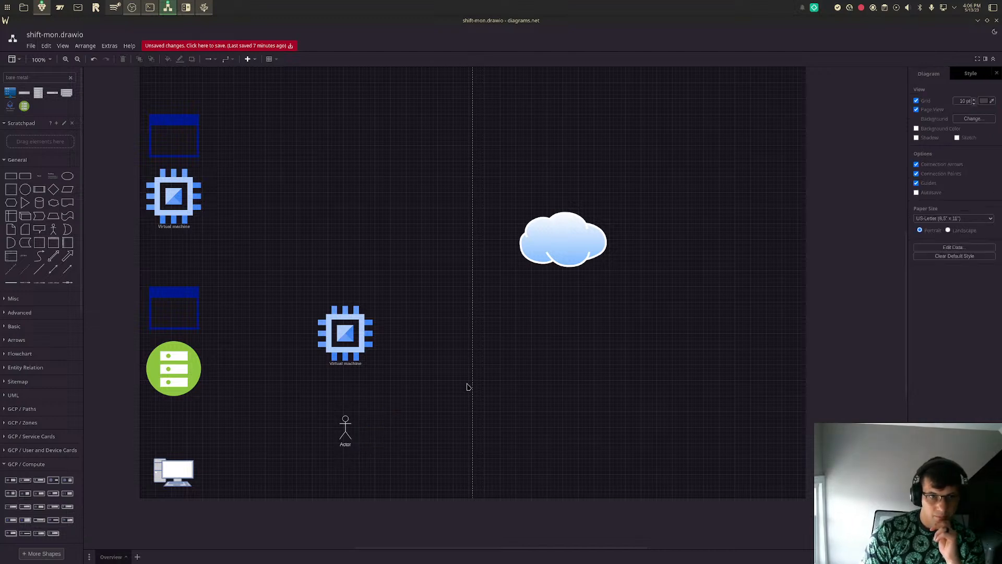
# - Move the Internet Cloud lower and delete the Virtual machine icon below the upper application window
pyautogui.moveTo(549, 248); pyautogui.dragTo(552, 310)
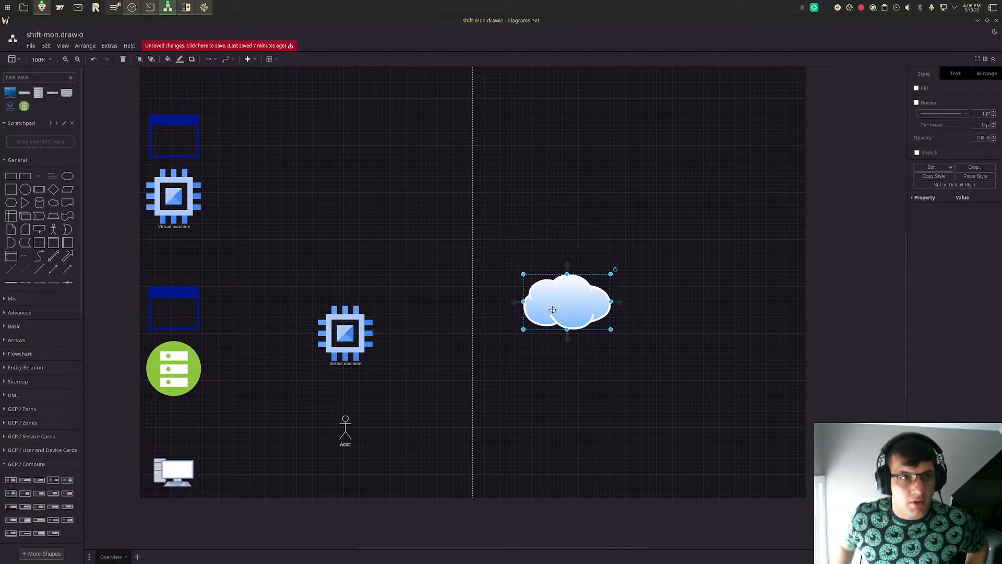
pyautogui.click(182, 199)
pyautogui.press('Delete')
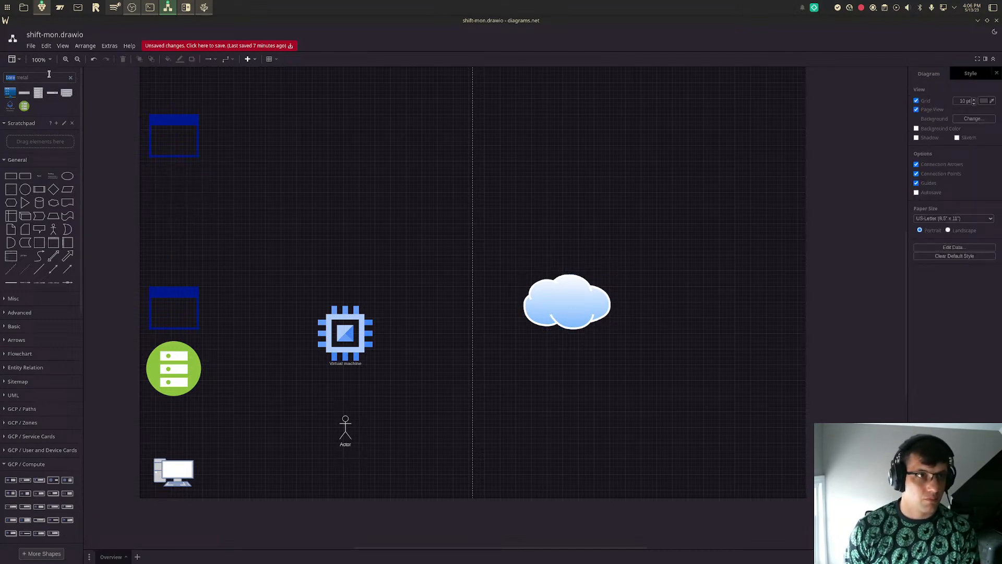
# - Search the shapes for "virtual machine" and preview the matching icons
pyautogui.write('group')
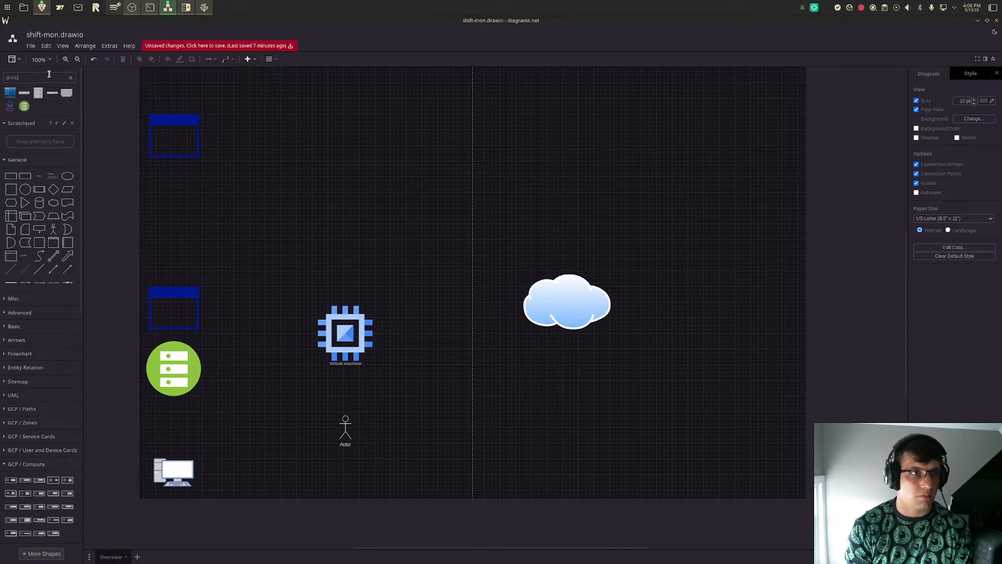
pyautogui.press('BackSpace')
pyautogui.press('BackSpace')
pyautogui.press('BackSpace')
pyautogui.write('virtual machine')
pyautogui.press('Return')
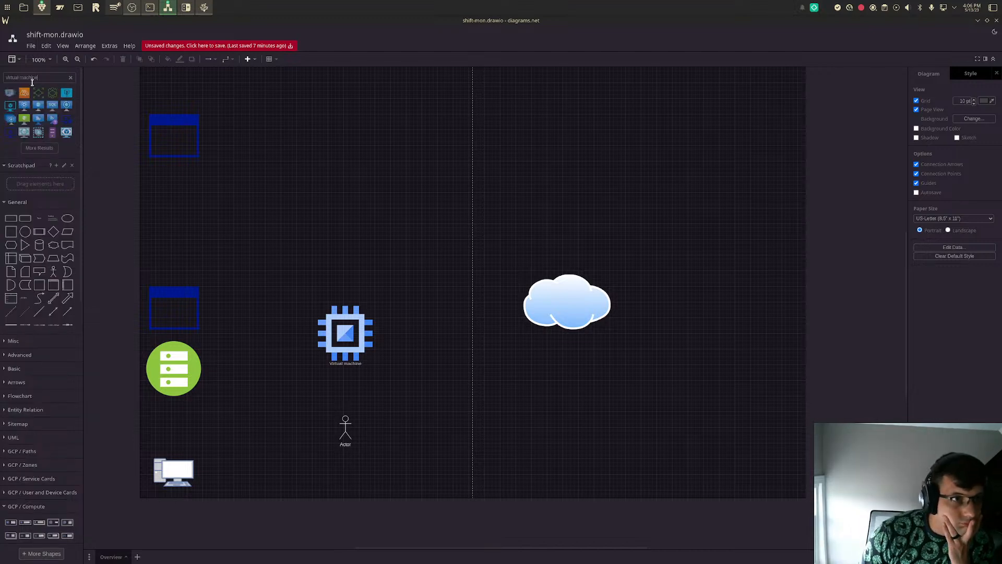
pyautogui.moveTo(12, 108)
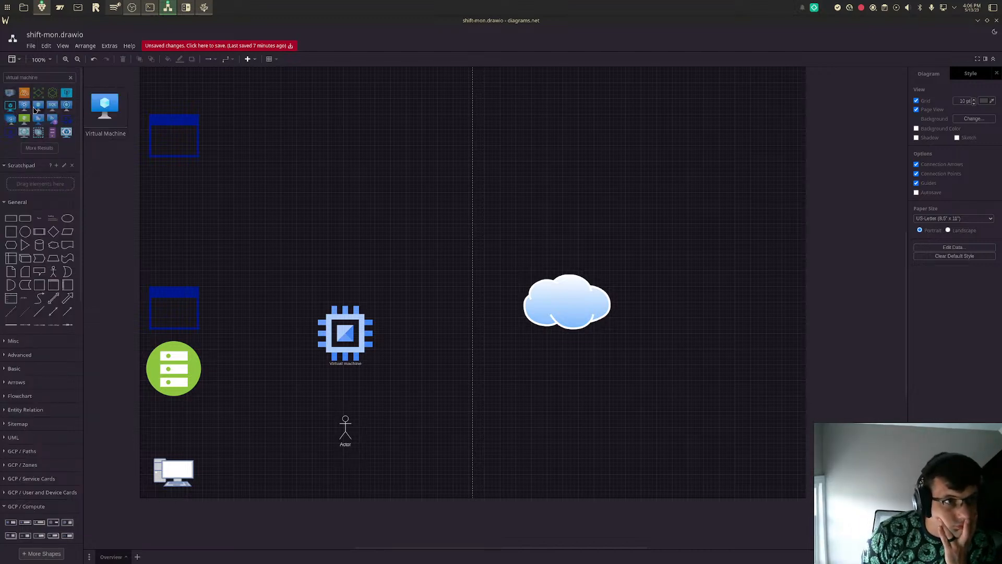
pyautogui.moveTo(72, 106)
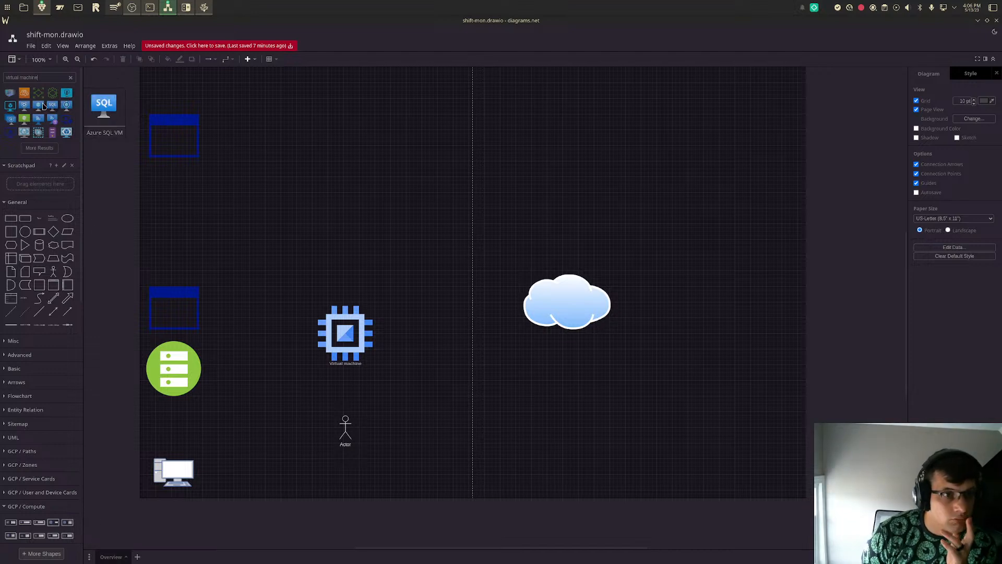
# - Delete the green Bare Metal Server icon and place the blue Virtual Machine monitor icon directly below the upper application window
pyautogui.click(172, 370)
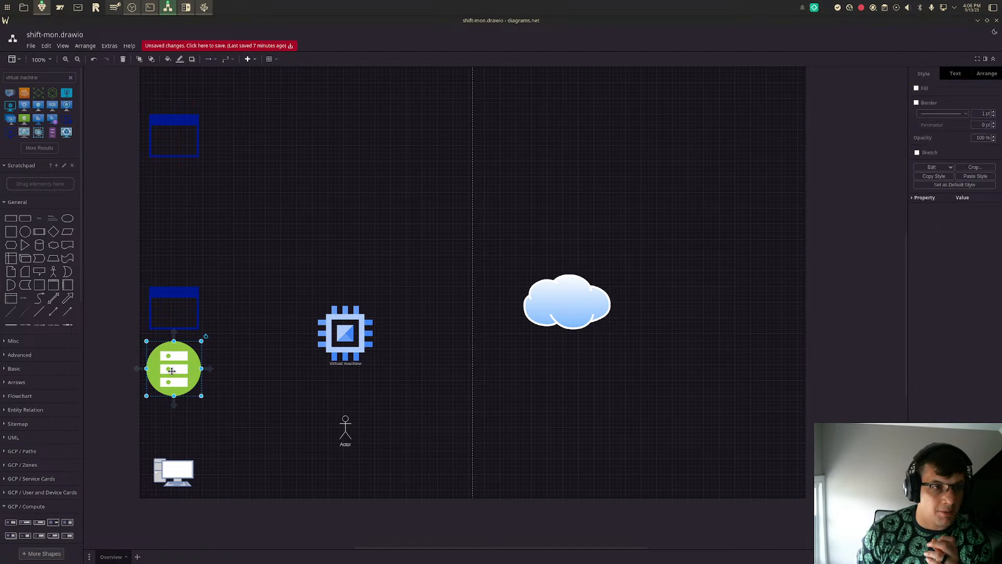
pyautogui.press('Delete')
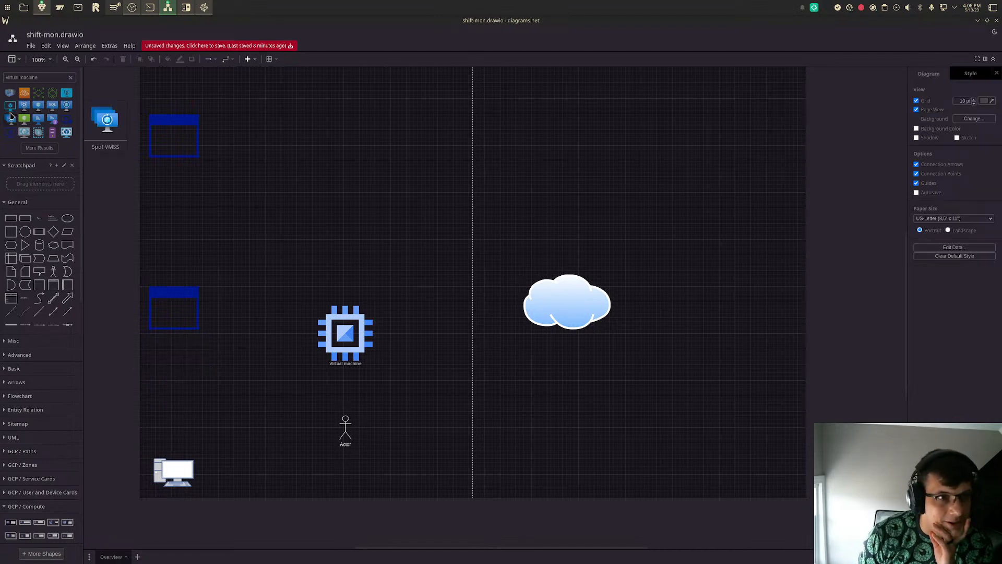
pyautogui.click(35, 109)
pyautogui.moveTo(496, 303); pyautogui.dragTo(207, 215)
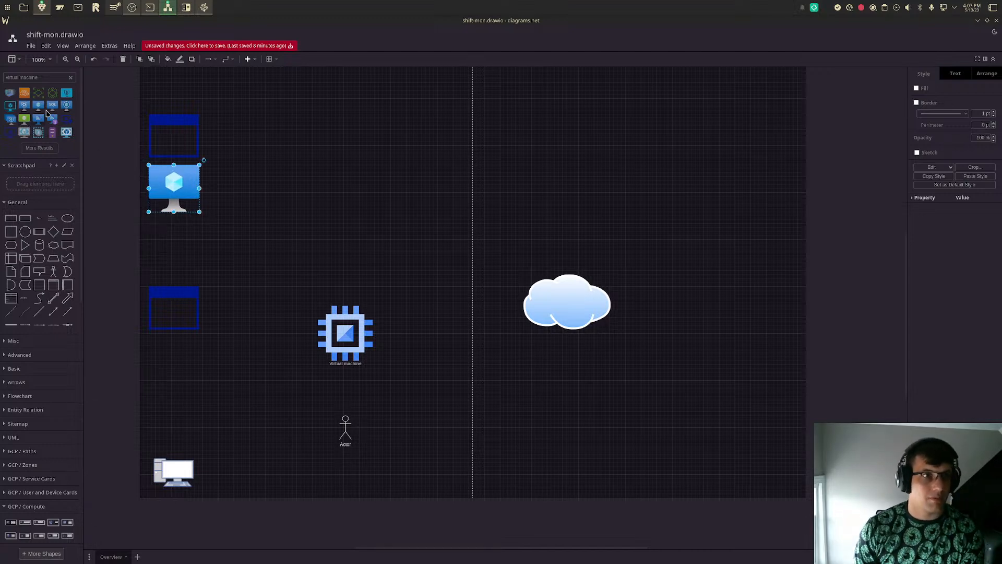
# - Place the blue server icon from a "bare metal" shape search below the lower application window and delete the Virtual machine chip icon
pyautogui.tripleClick(42, 78)
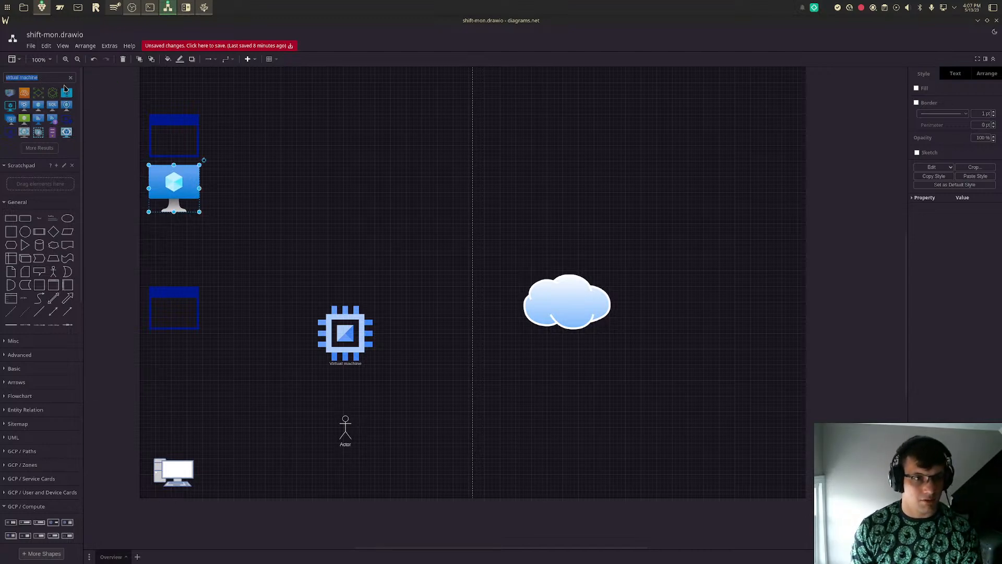
pyautogui.write('bare metal')
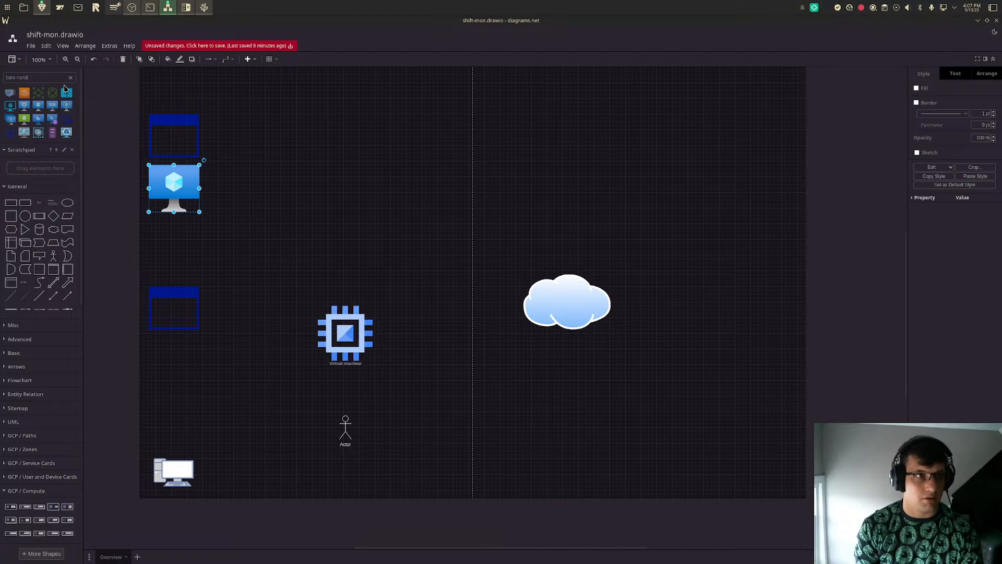
pyautogui.press('Return')
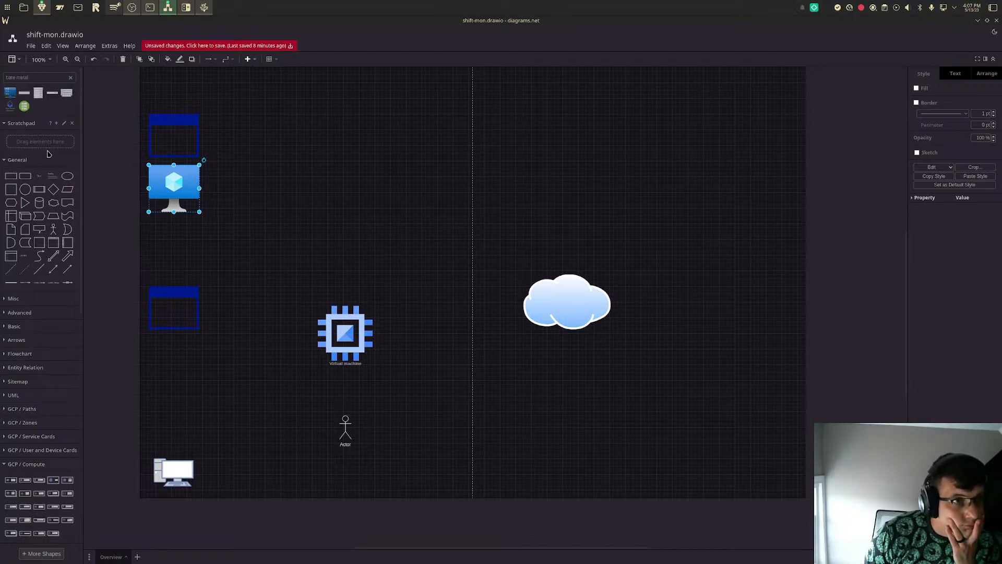
pyautogui.moveTo(7, 99)
pyautogui.moveTo(8, 100); pyautogui.dragTo(219, 386)
pyautogui.click(291, 224)
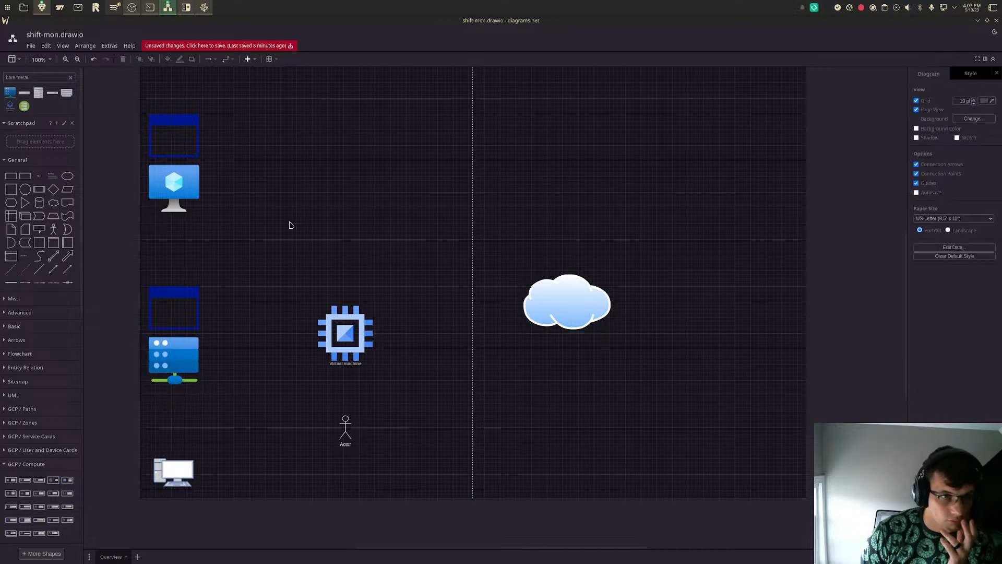
pyautogui.click(360, 335)
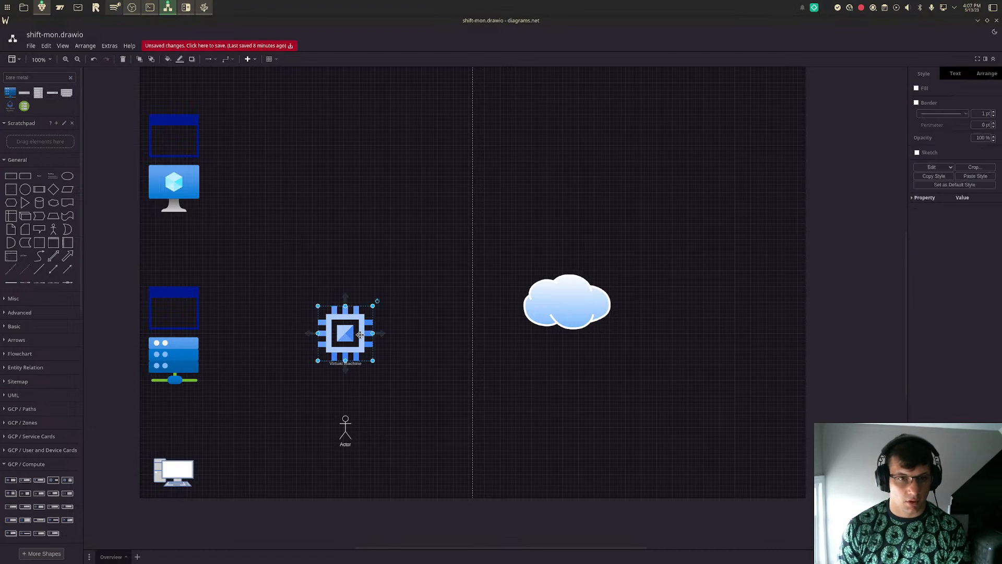
pyautogui.press('Delete')
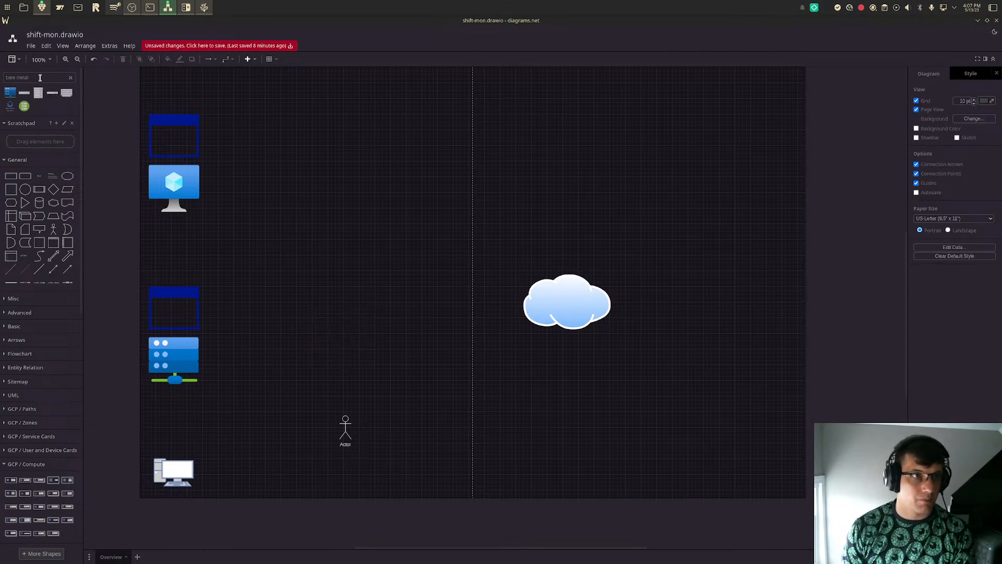
pyautogui.click(29, 45)
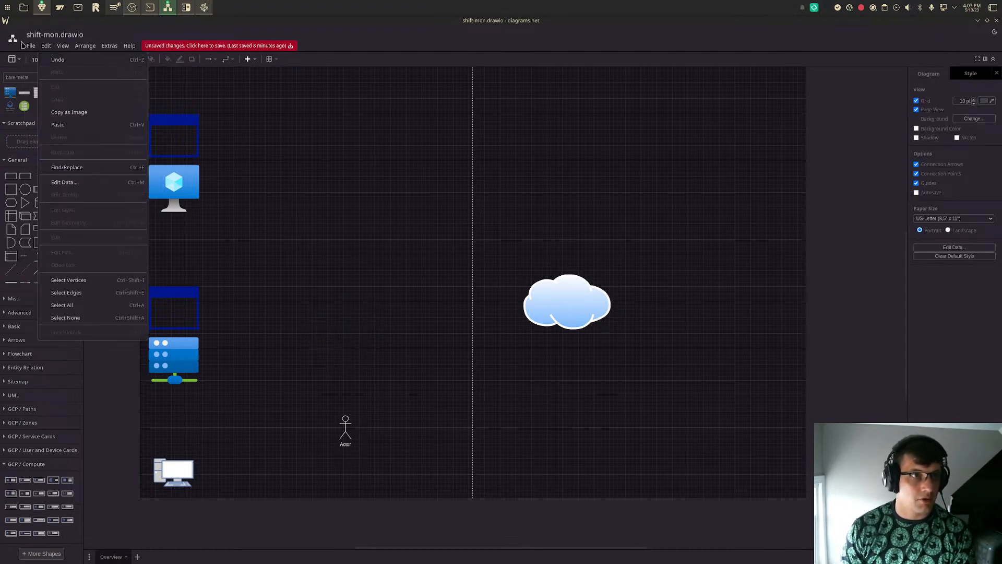
pyautogui.moveTo(25, 45)
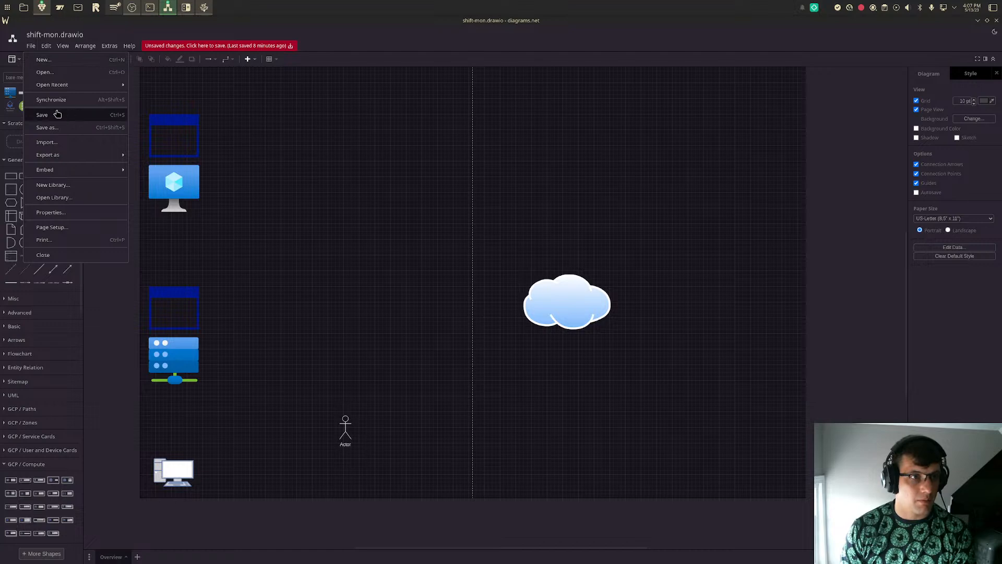
pyautogui.click(70, 145)
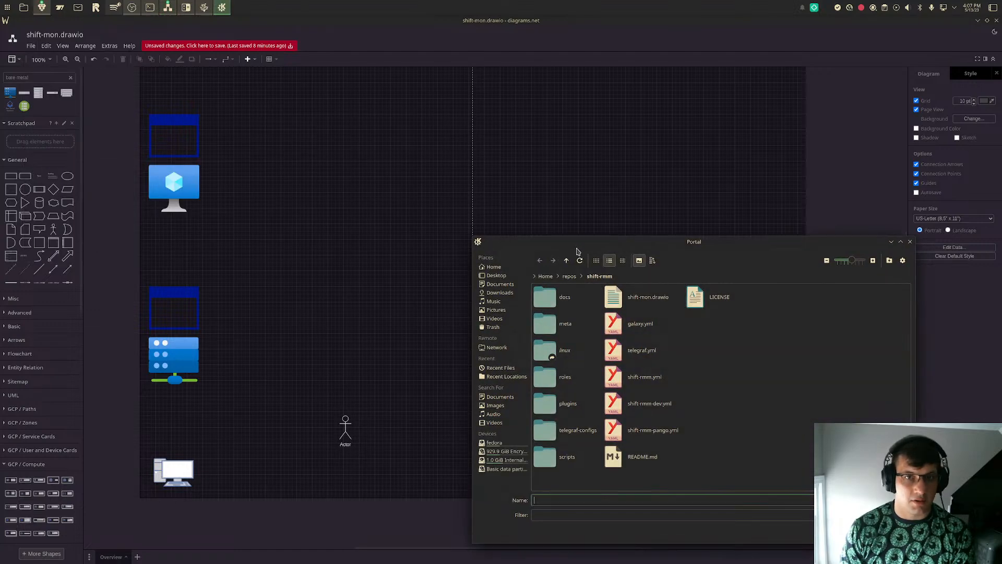
pyautogui.press('Escape')
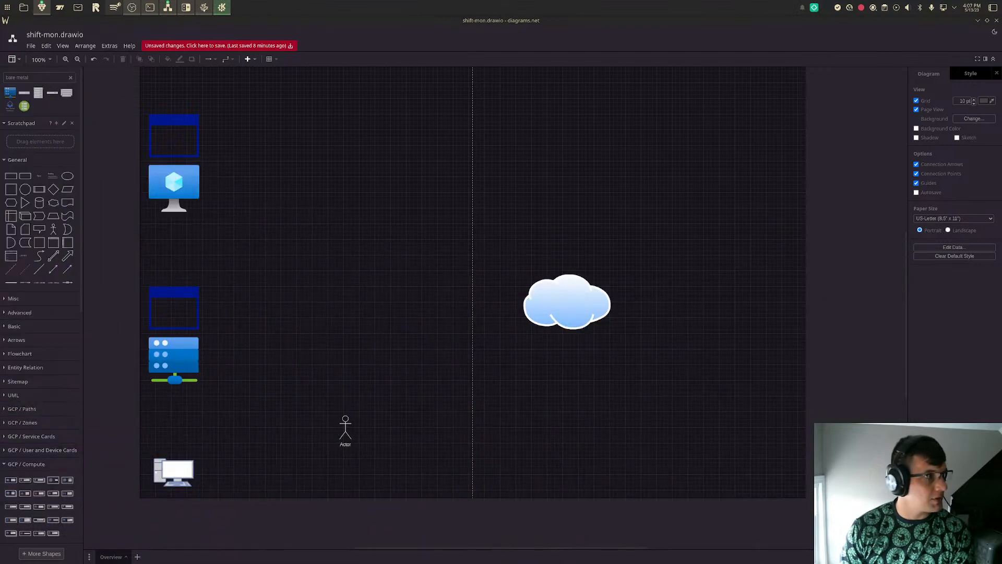
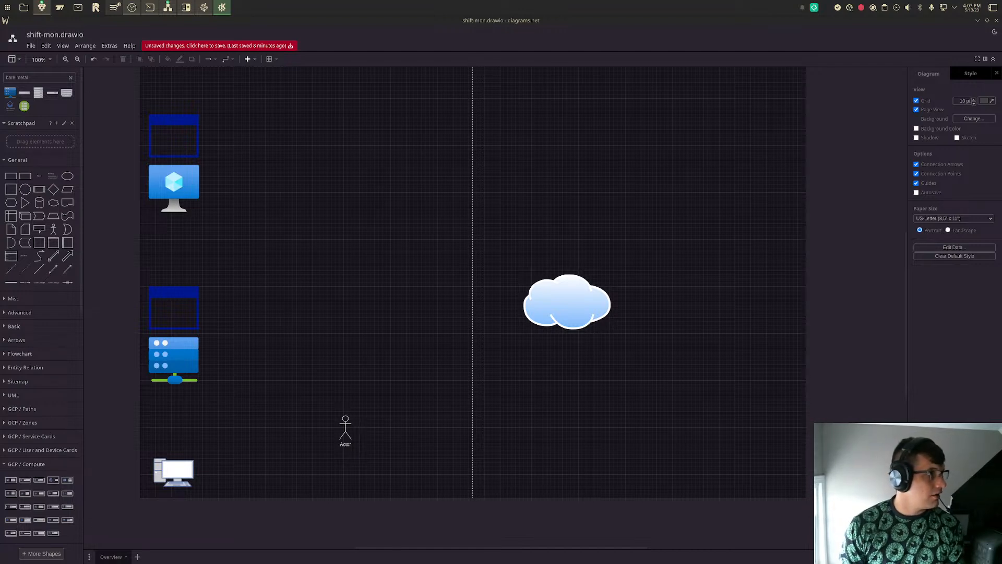
# - Paste the green pangolin logo into the diagram, shrink it and place it above the Actor figure
pyautogui.hotkey('ctrl', 'v')
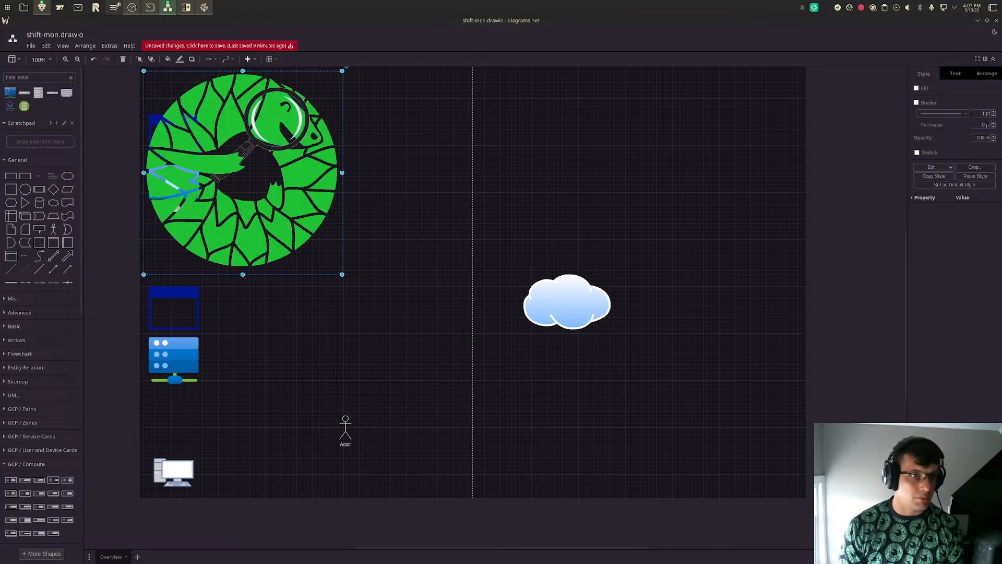
pyautogui.moveTo(278, 212); pyautogui.dragTo(476, 353)
pyautogui.moveTo(536, 409); pyautogui.dragTo(369, 353)
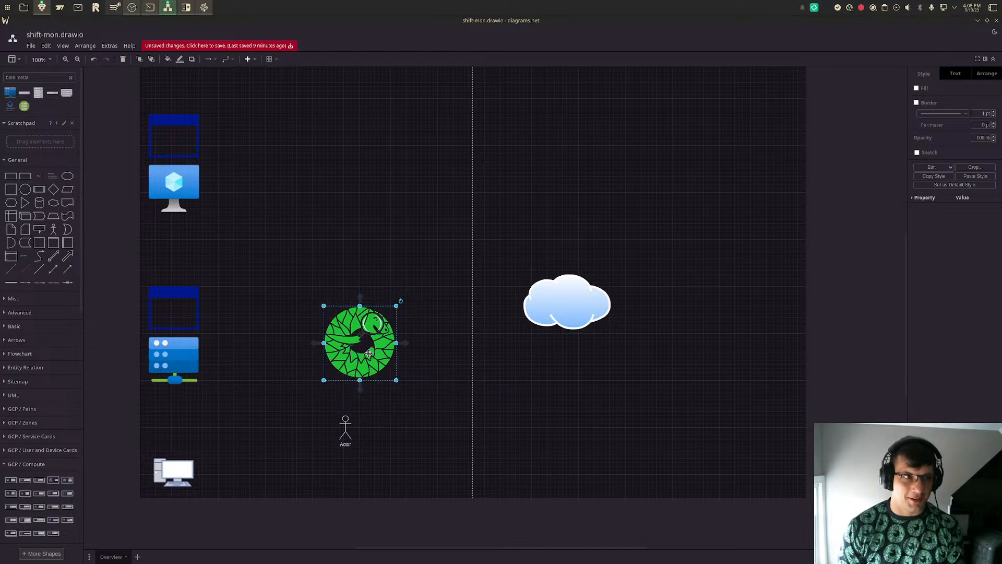
# - Duplicate the upper application window and stack two of the copies vertically above the green logo
pyautogui.click(189, 142)
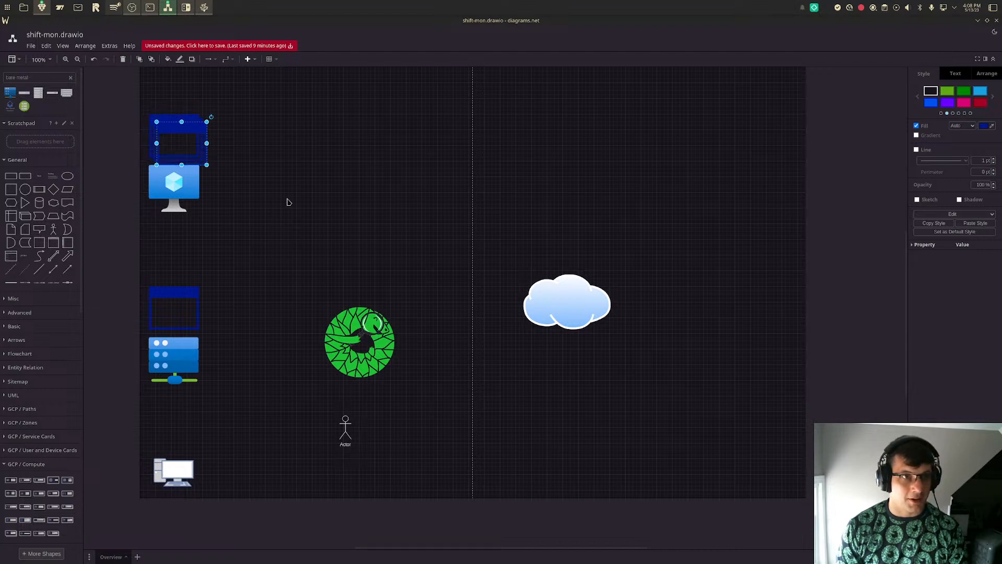
pyautogui.moveTo(178, 132); pyautogui.dragTo(362, 271)
pyautogui.moveTo(188, 143); pyautogui.dragTo(370, 225)
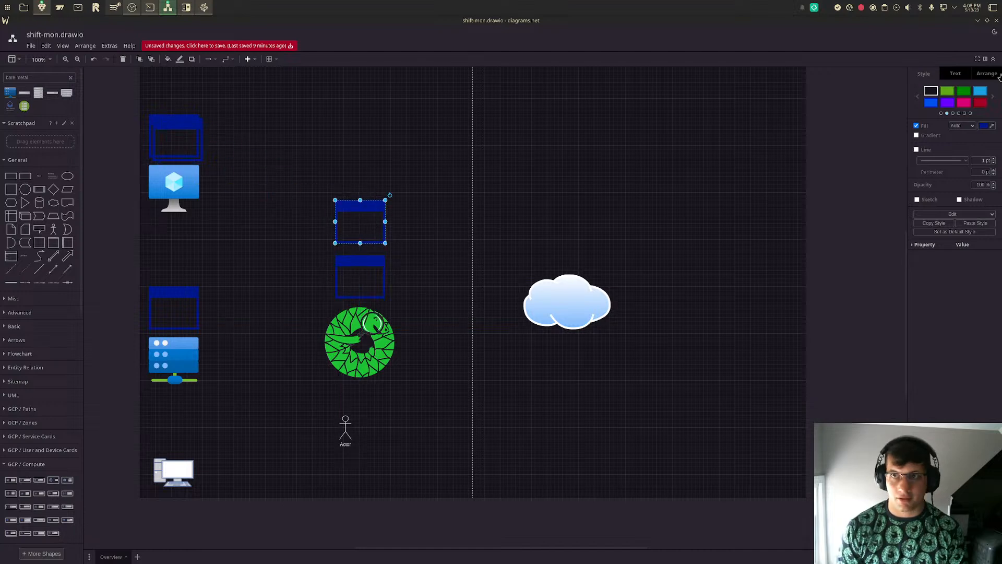
# - Switch the appearance to Light and add the two remaining upper-left application windows to the top of the central window column
pyautogui.click(994, 32)
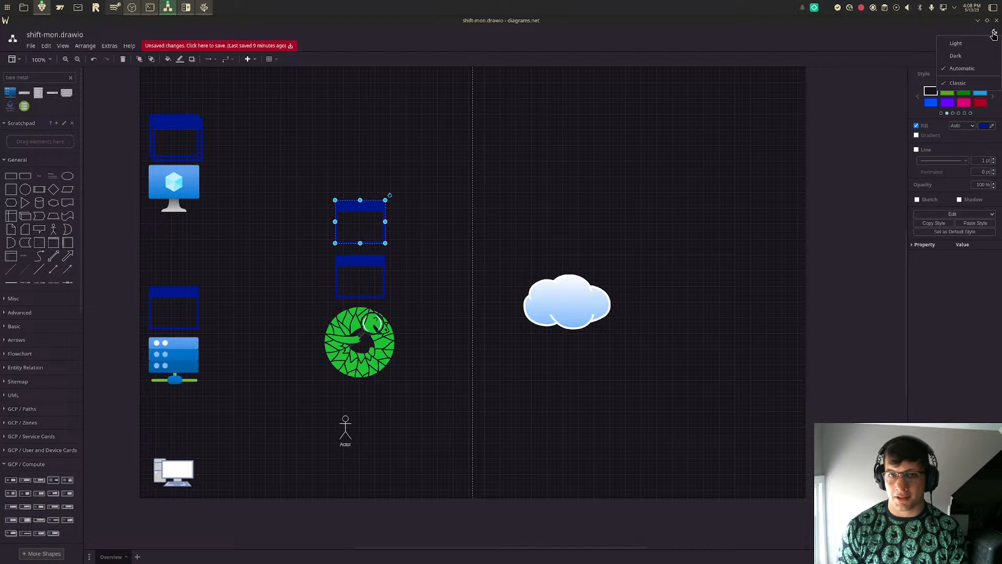
pyautogui.click(974, 49)
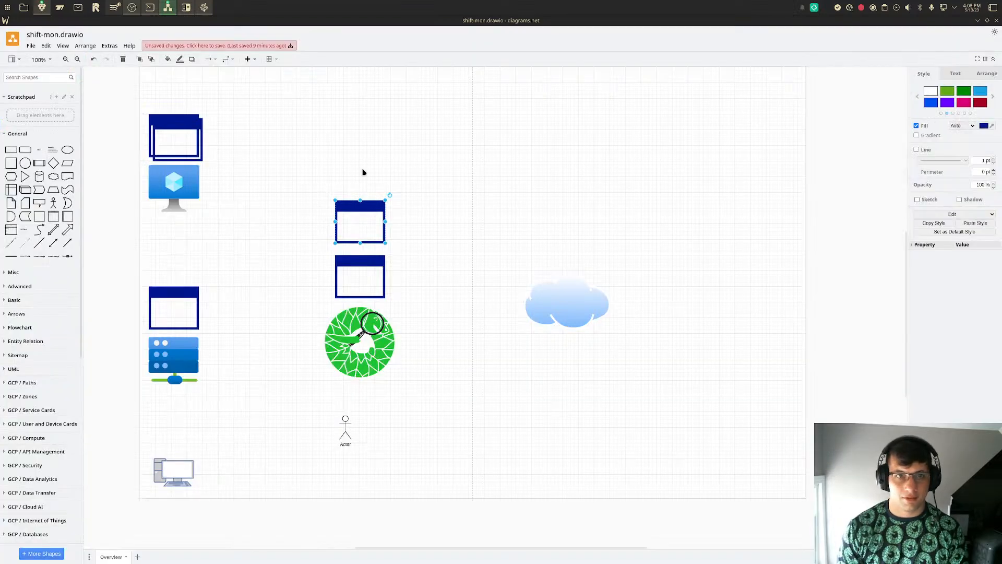
pyautogui.moveTo(342, 170); pyautogui.dragTo(371, 179)
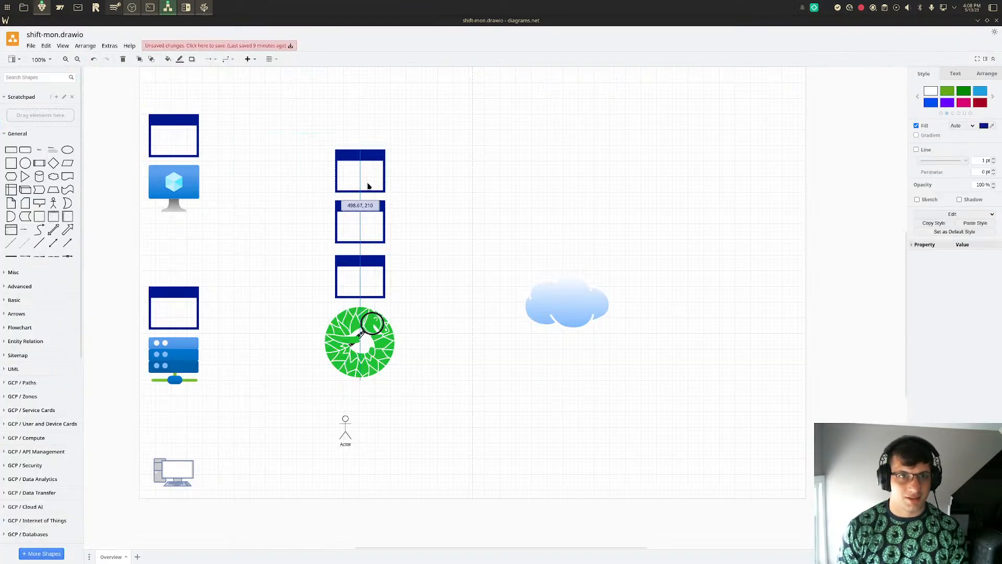
pyautogui.moveTo(188, 144); pyautogui.dragTo(377, 126)
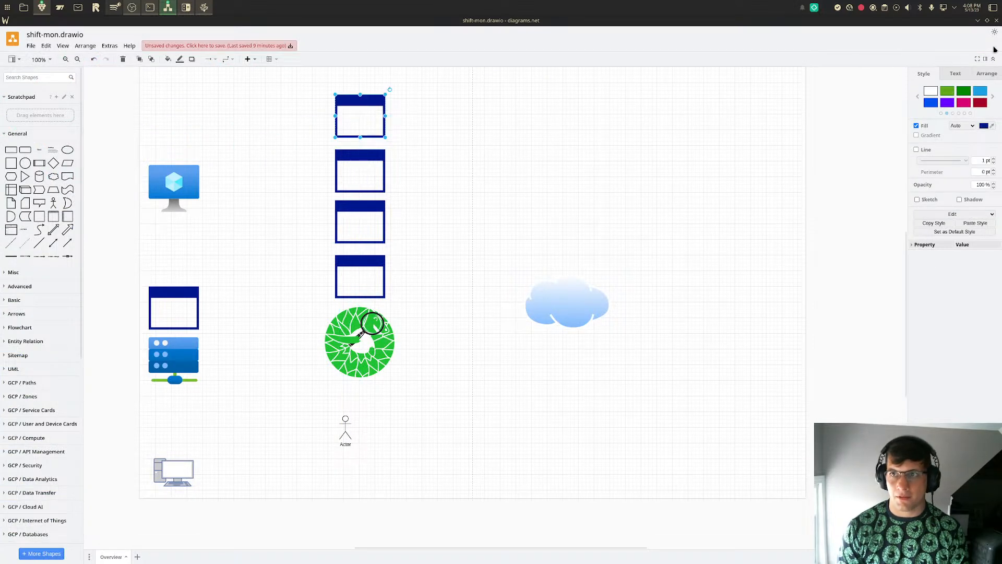
# - Switch the appearance to Dark and clear the selection
pyautogui.click(995, 32)
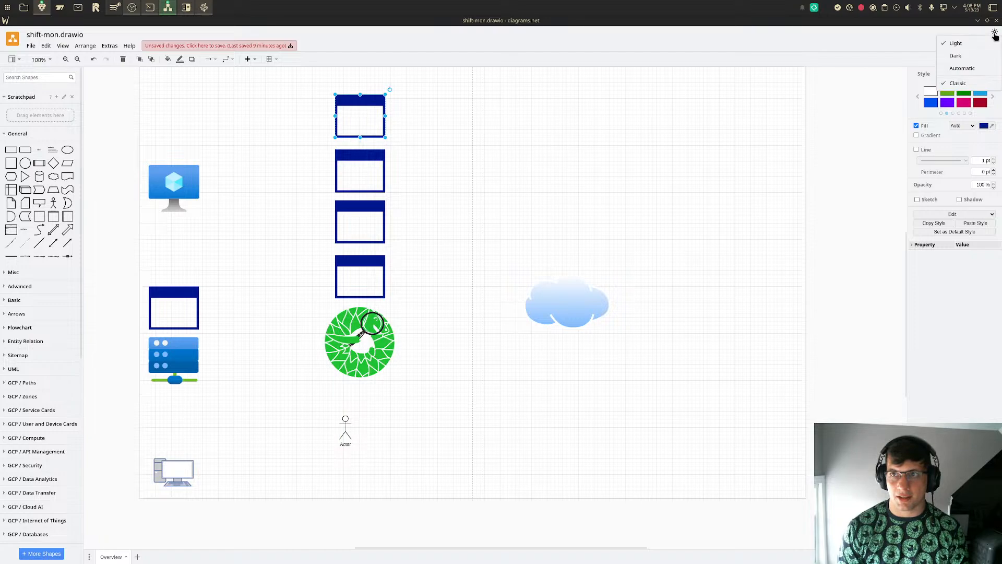
pyautogui.click(970, 60)
pyautogui.click(313, 115)
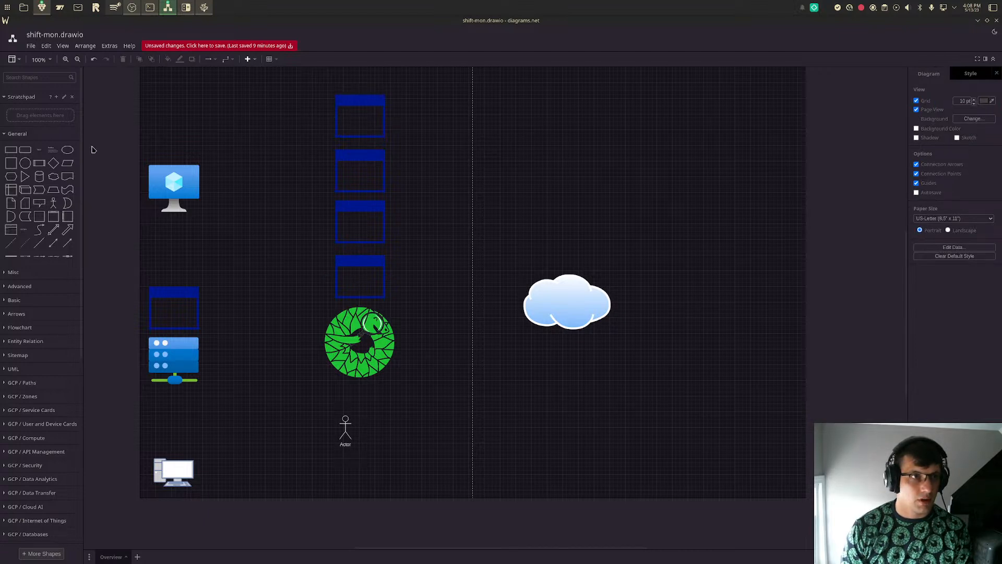
# - Insert a text label, paste three more copies and place one beside each of the four central application windows
pyautogui.click(41, 157)
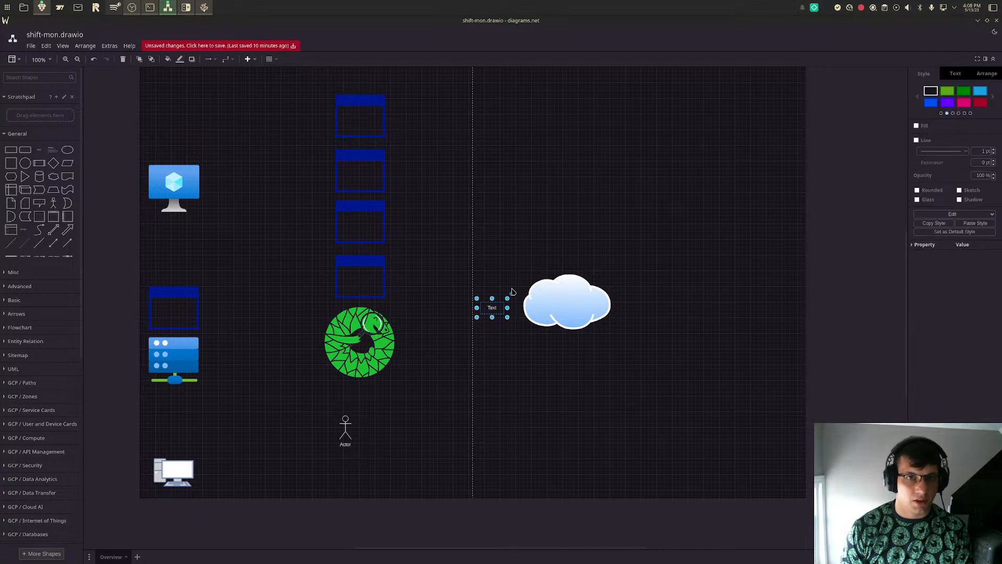
pyautogui.moveTo(492, 308); pyautogui.dragTo(444, 297)
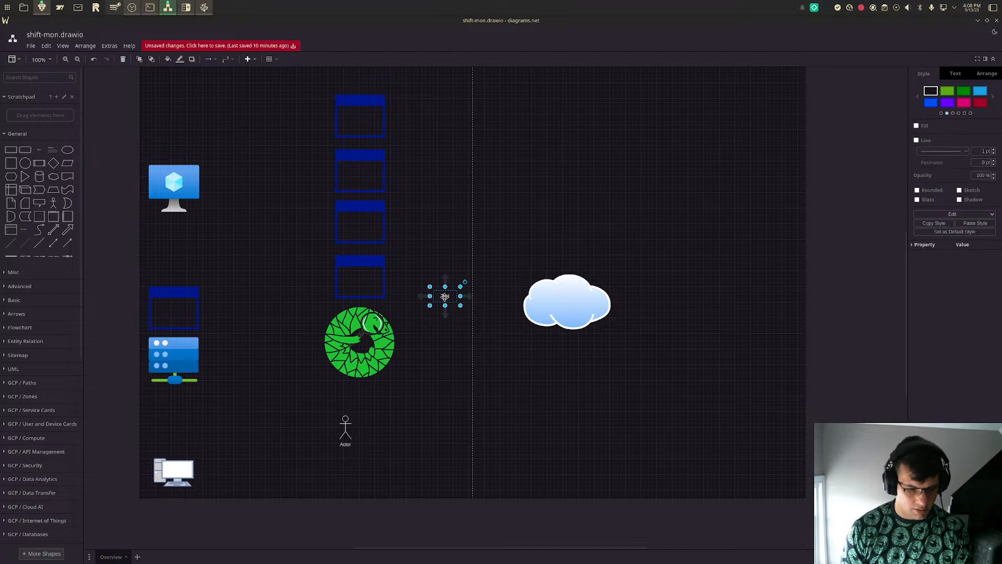
pyautogui.hotkey('ctrl', 'v')
pyautogui.hotkey('ctrl', 'v')
pyautogui.hotkey('ctrl', 'v')
pyautogui.moveTo(461, 309); pyautogui.dragTo(413, 115)
pyautogui.moveTo(452, 302); pyautogui.dragTo(412, 165)
pyautogui.moveTo(447, 297); pyautogui.dragTo(410, 216)
pyautogui.moveTo(448, 298); pyautogui.dragTo(410, 269)
# - Label the lowest central application window "Grafana" and the one above it "Loki"
pyautogui.doubleClick(410, 269)
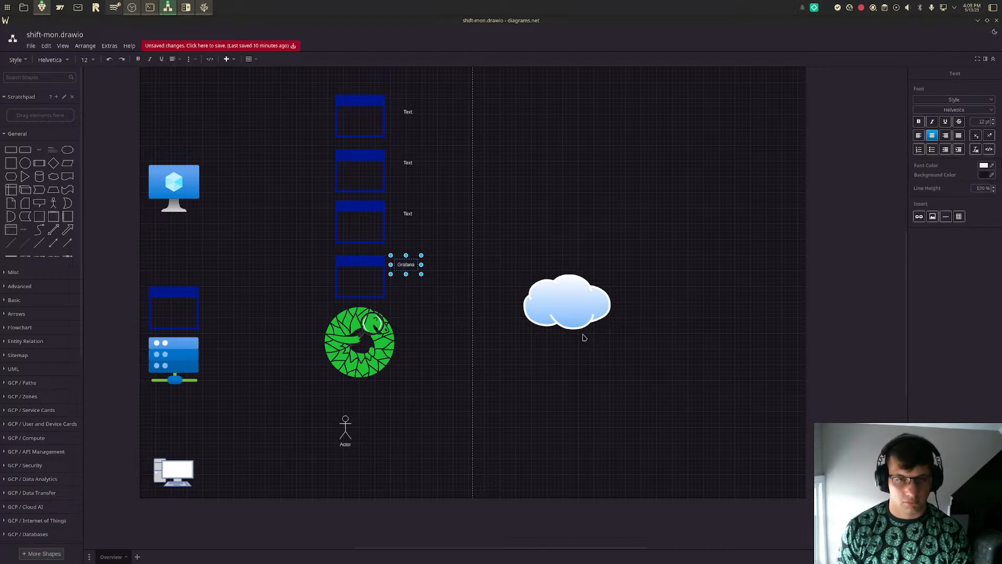
pyautogui.click(546, 257)
pyautogui.click(410, 216)
pyautogui.doubleClick(409, 215)
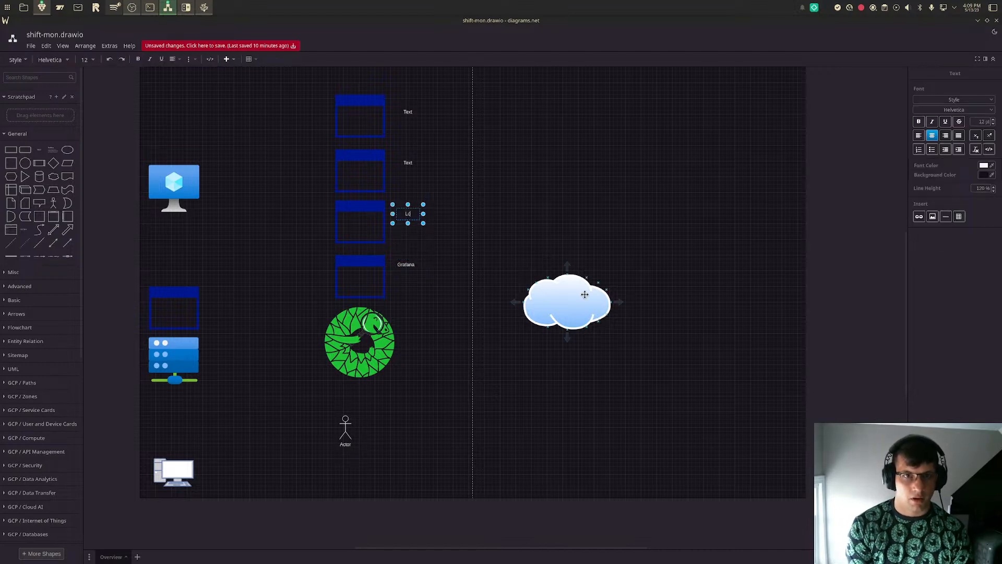
# - Label the central application window above Loki "uptime kuma"
pyautogui.click(410, 164)
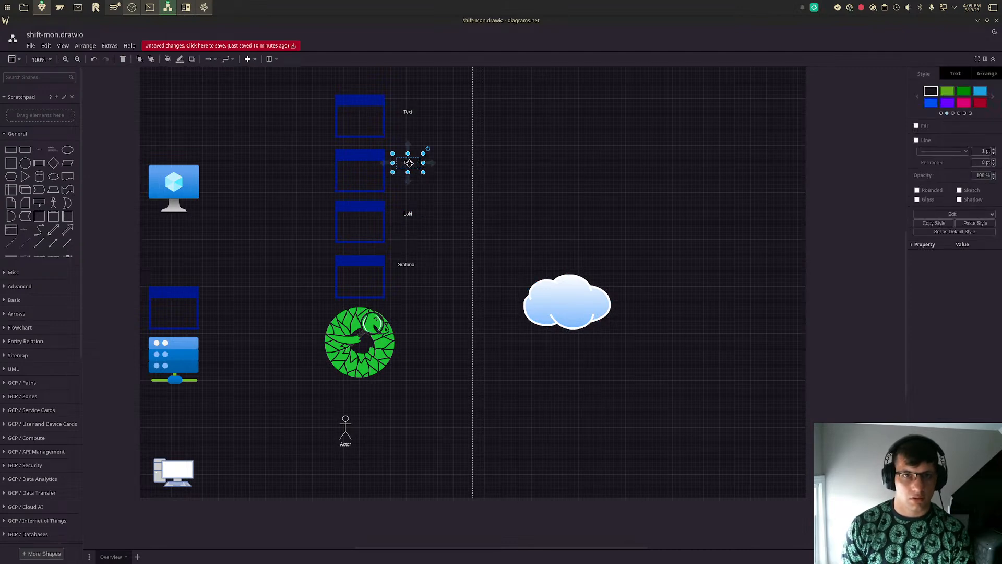
pyautogui.doubleClick(410, 164)
pyautogui.write('uptime kuma')
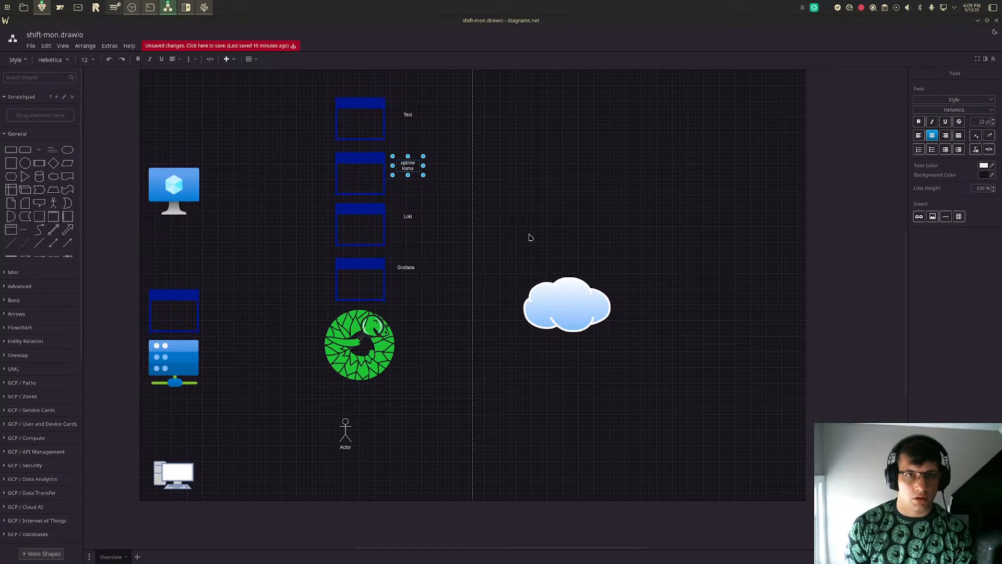
pyautogui.click(680, 155)
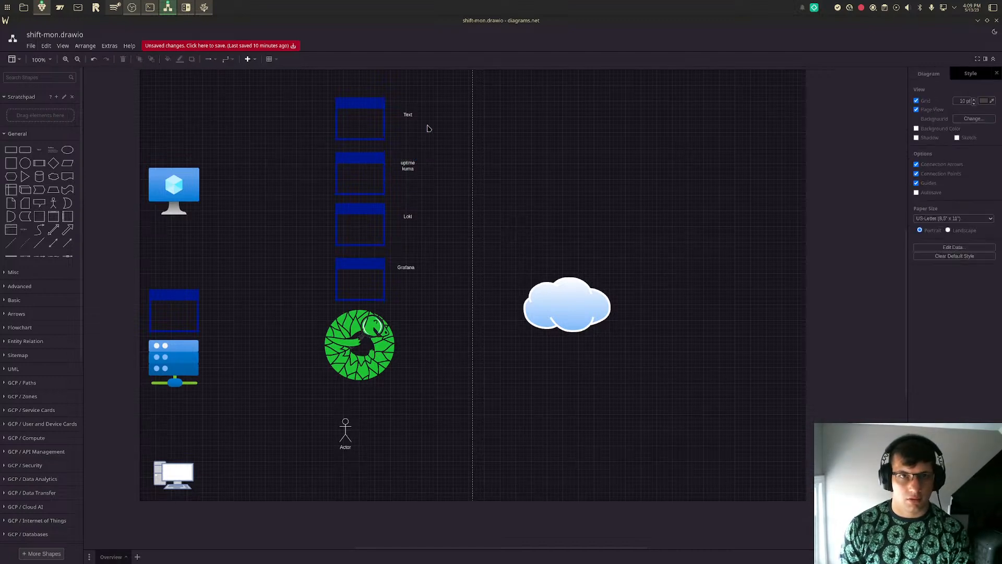
# - Label the topmost central application window "Victoriametrics" and widen the label to fit its text
pyautogui.doubleClick(407, 114)
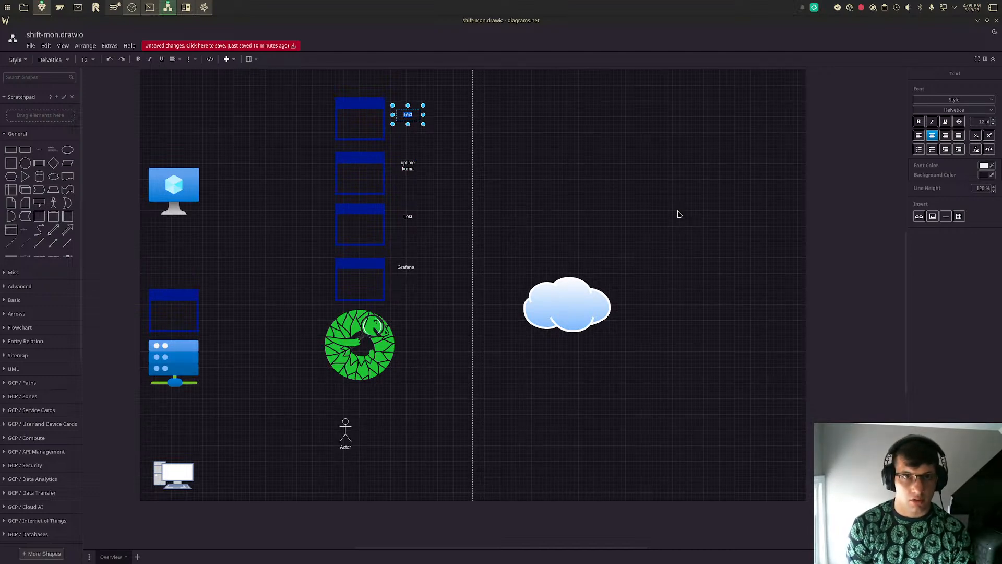
pyautogui.write('Victoriamet')
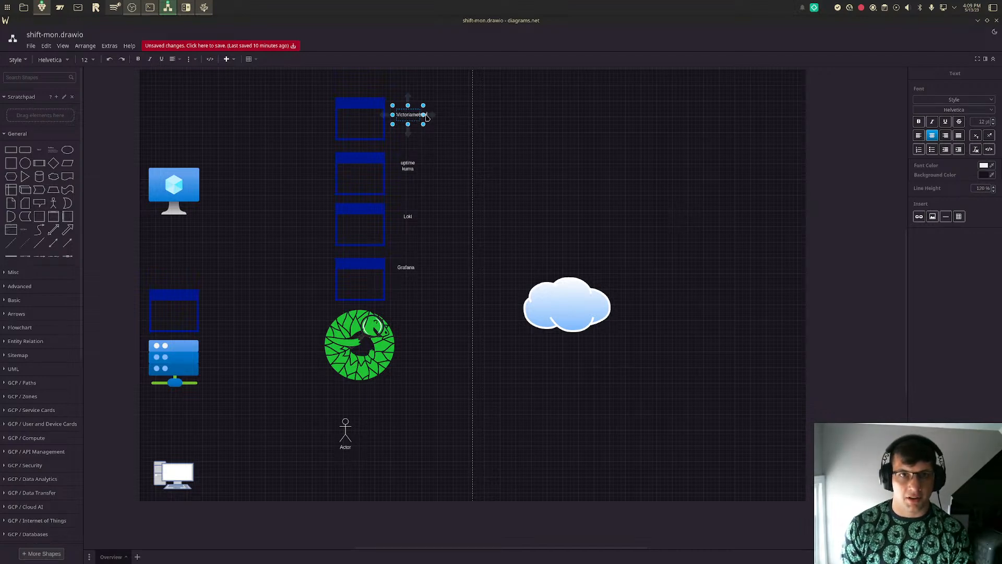
pyautogui.moveTo(424, 125)
pyautogui.mouseDown()
pyautogui.moveTo(437, 128)
pyautogui.moveTo(413, 116)
pyautogui.mouseUp()
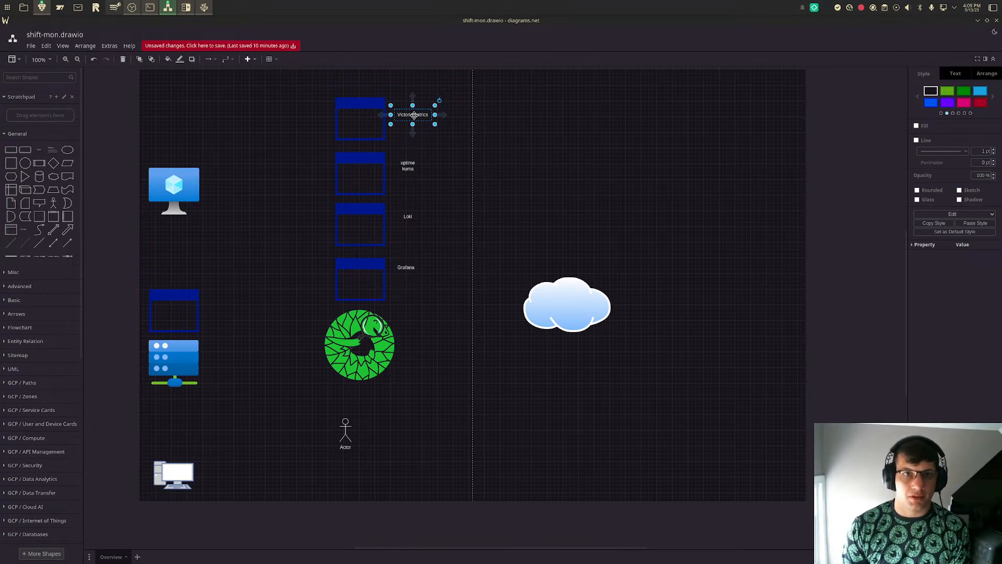
pyautogui.click(444, 334)
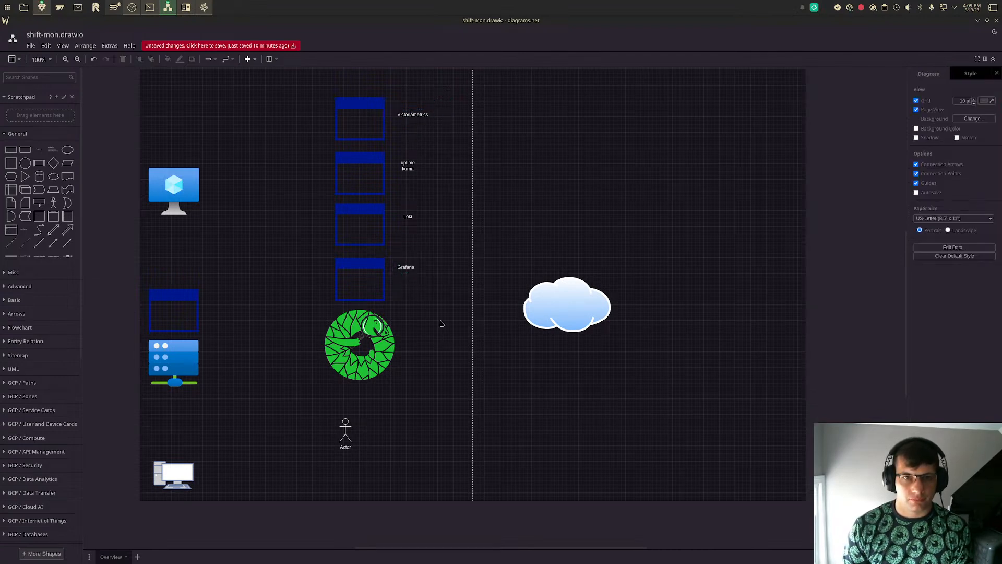
# - Group the topmost central application window with its Victoriametrics label
pyautogui.click(355, 113)
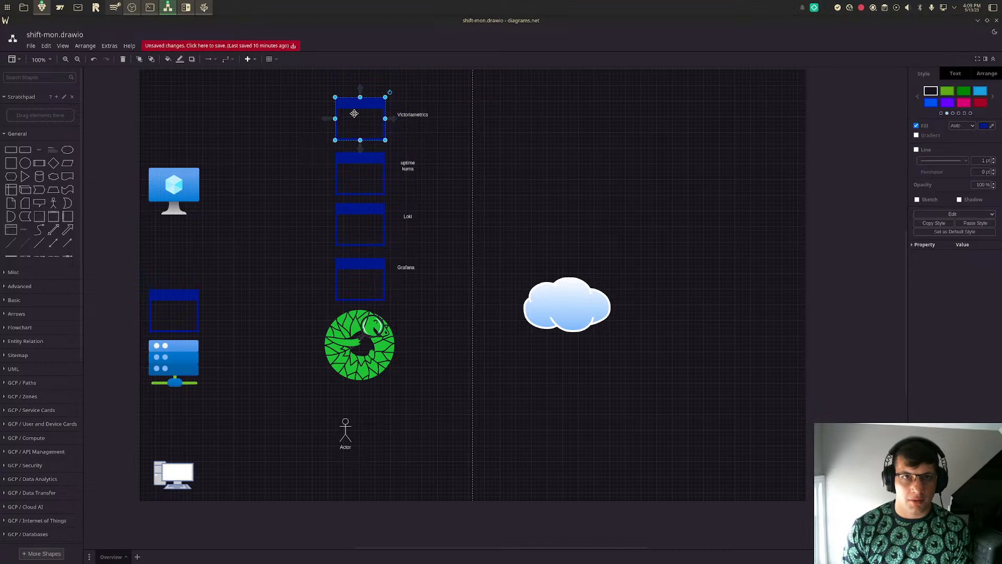
pyautogui.moveTo(355, 114); pyautogui.dragTo(358, 112)
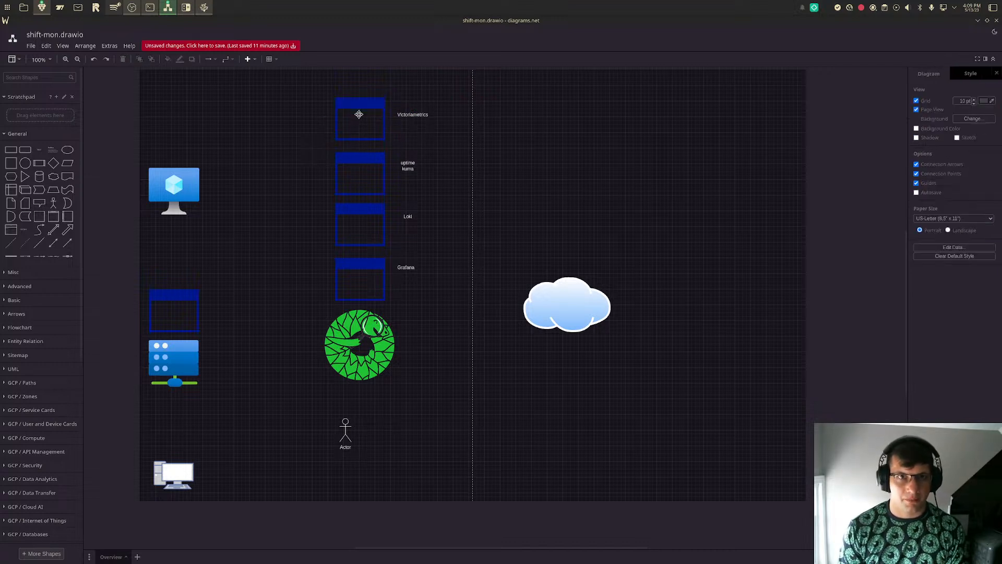
pyautogui.keyDown('shift'); pyautogui.click(412, 112); pyautogui.keyUp('shift')
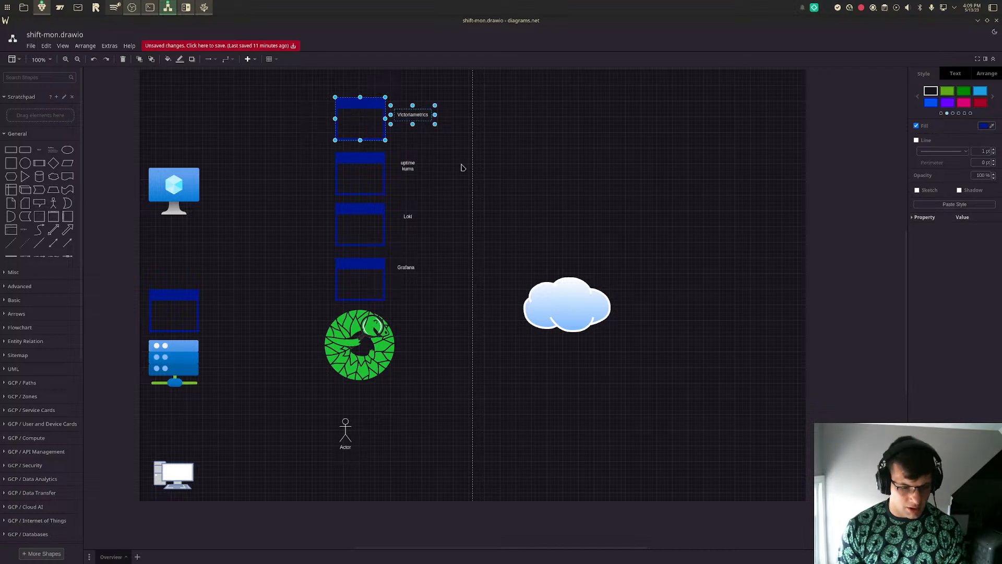
pyautogui.hotkey('ctrl', 'g')
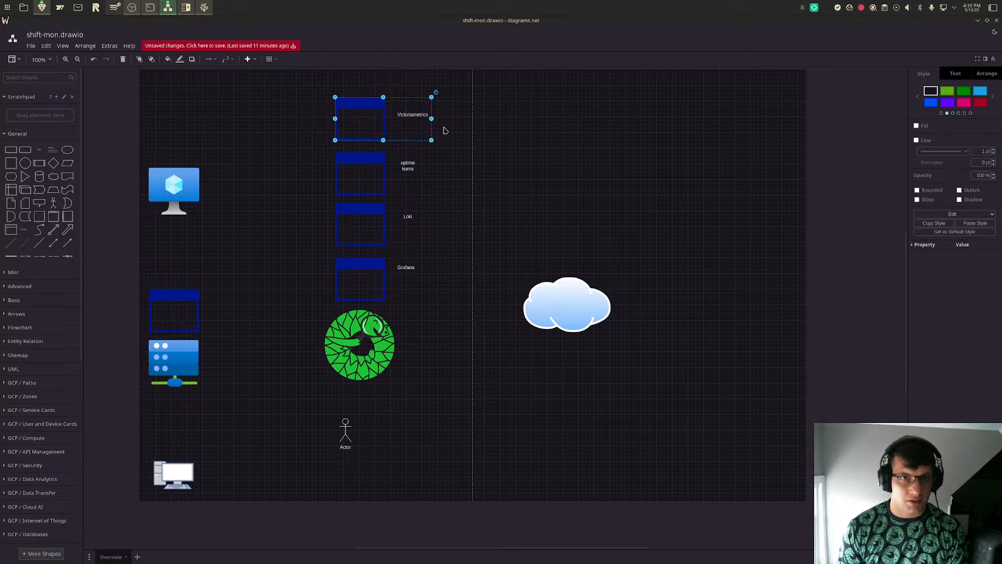
# - Duplicate the Victoriametrics group and place the copy above the original at the top of the column
pyautogui.hotkey('ctrl', 'd')
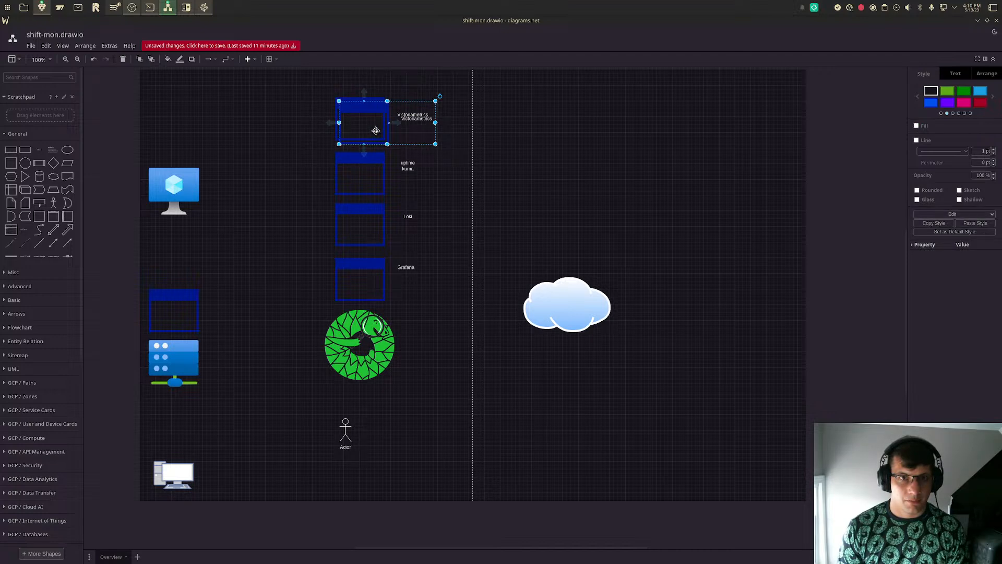
pyautogui.click(357, 174)
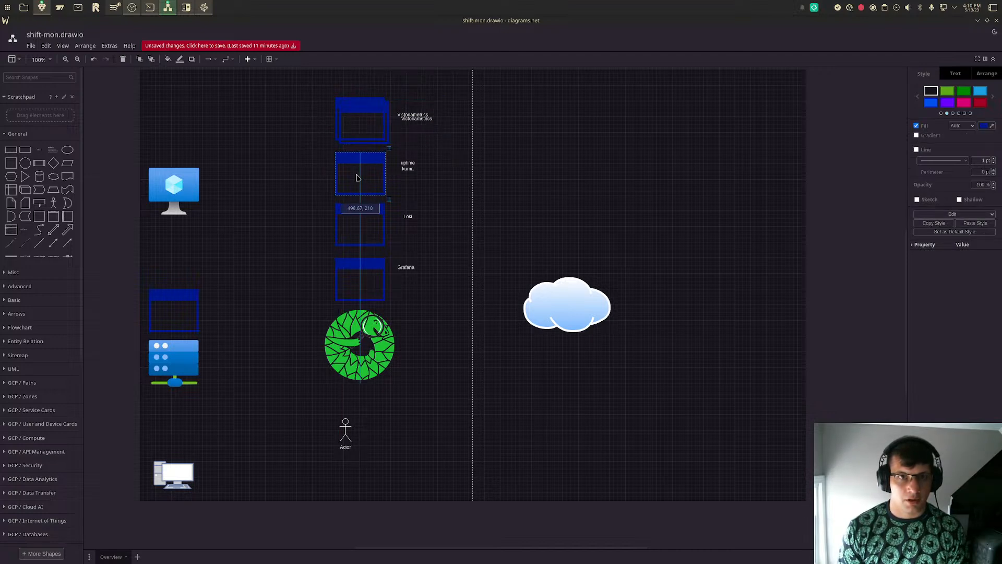
pyautogui.moveTo(373, 123); pyautogui.dragTo(367, 63)
pyautogui.moveTo(361, 128); pyautogui.dragTo(357, 123)
pyautogui.click(360, 222)
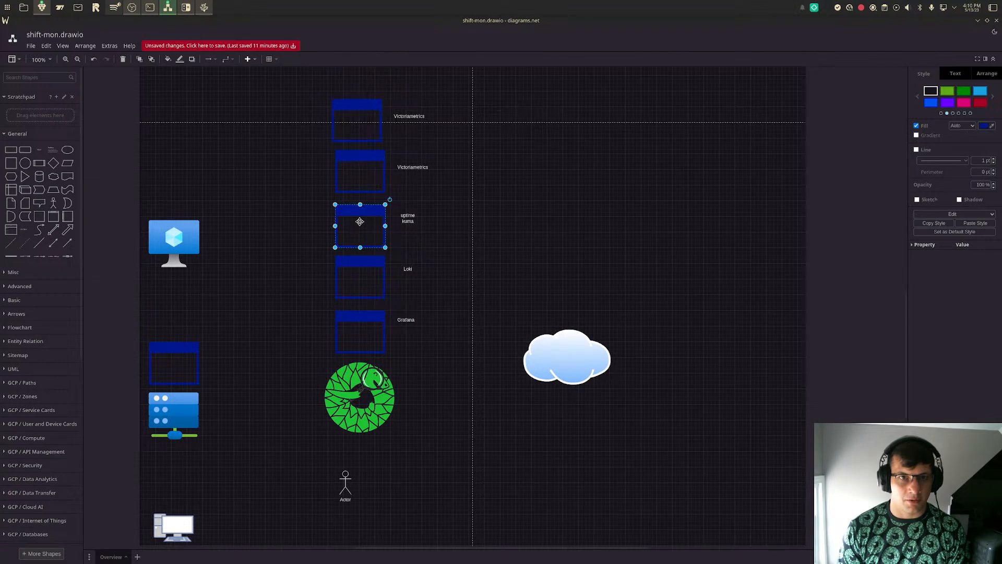
pyautogui.moveTo(356, 111); pyautogui.dragTo(364, 116)
# - Rename the label of the topmost duplicated group to "Telegraf"
pyautogui.doubleClick(416, 121)
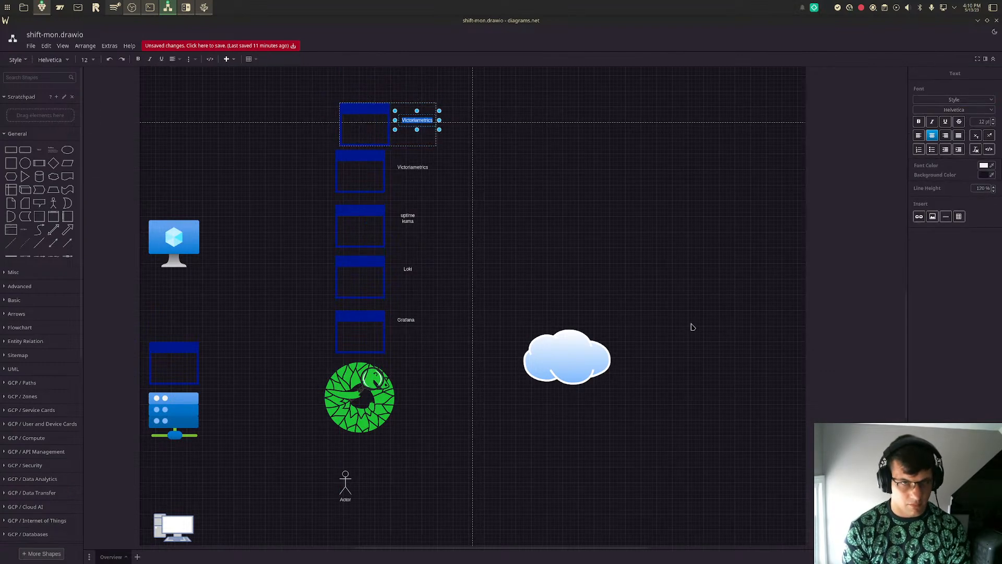
pyautogui.write('Telegraf')
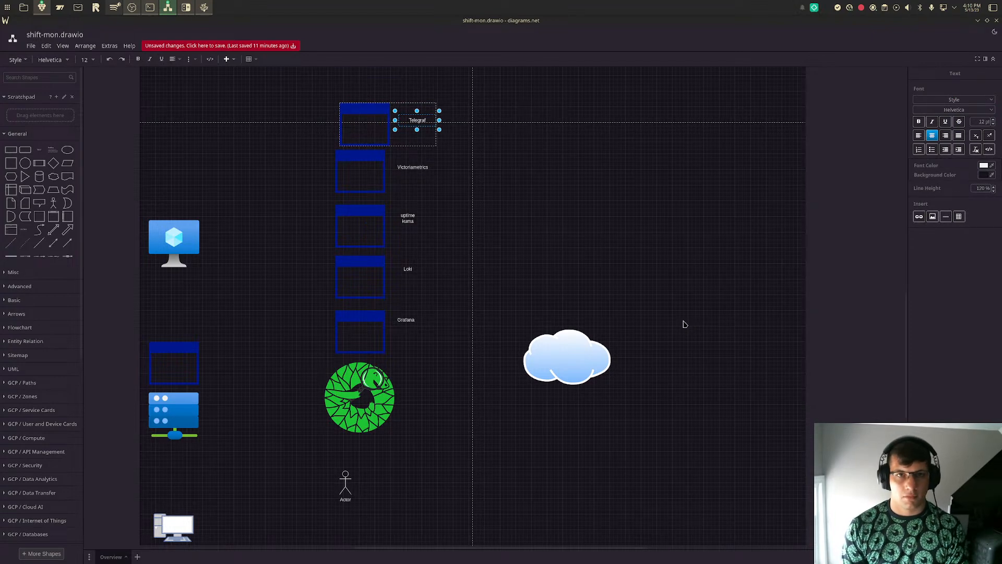
pyautogui.click(678, 302)
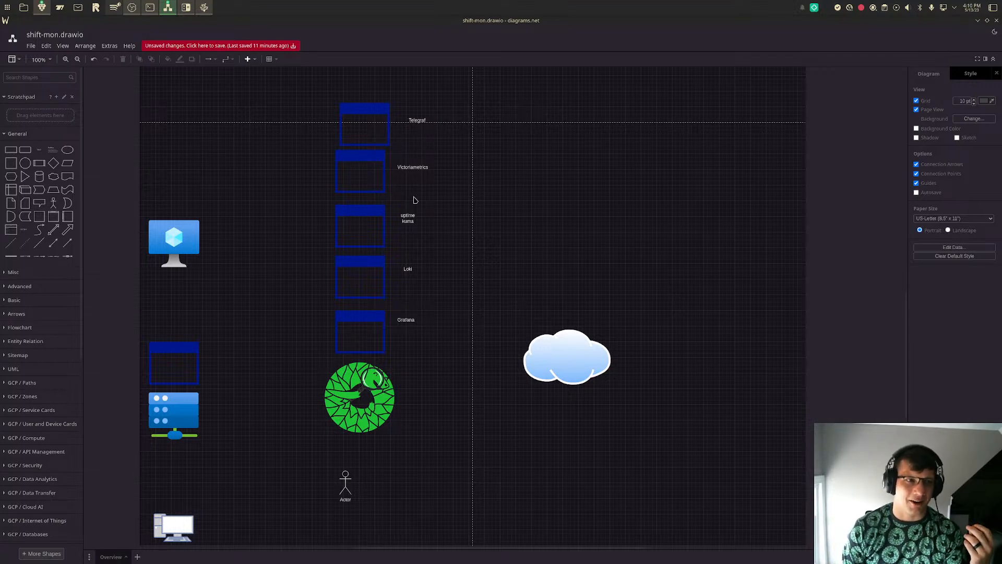
# - Move the Telegraf group up slightly and align it with the column of application windows below
pyautogui.moveTo(365, 128)
pyautogui.mouseDown()
pyautogui.moveTo(348, 123)
pyautogui.moveTo(351, 110)
pyautogui.moveTo(362, 114)
pyautogui.mouseUp()
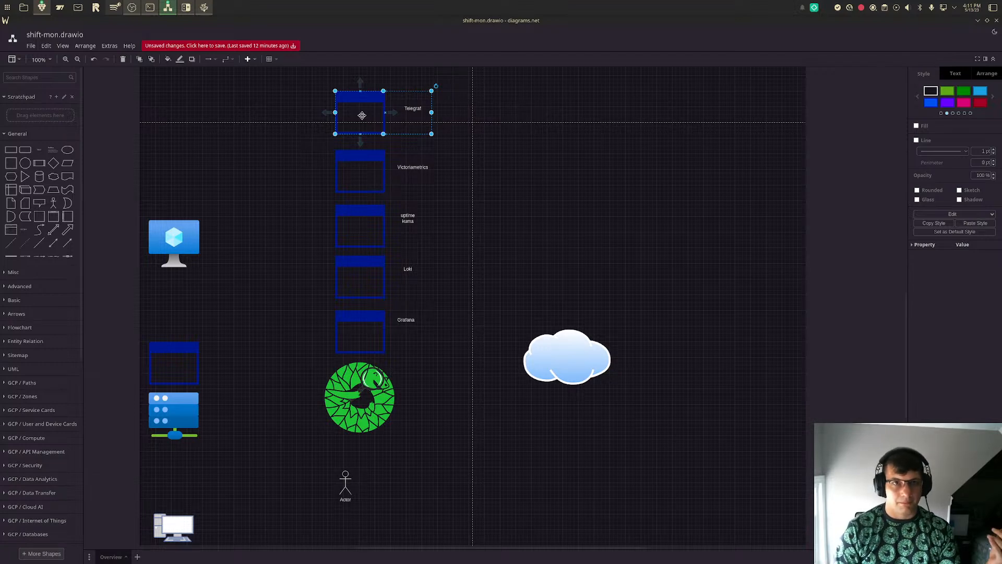
pyautogui.click(362, 115)
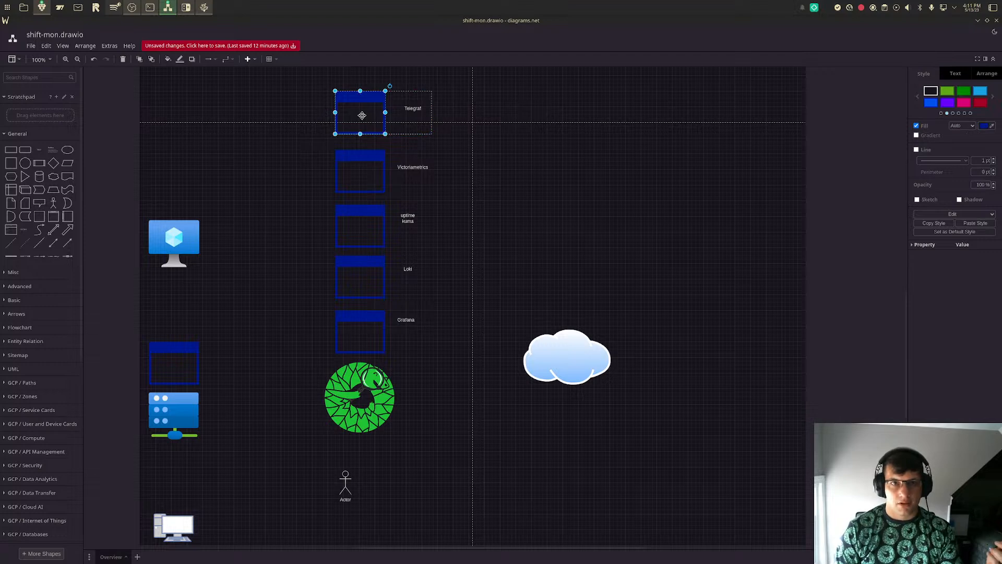
pyautogui.click(362, 116)
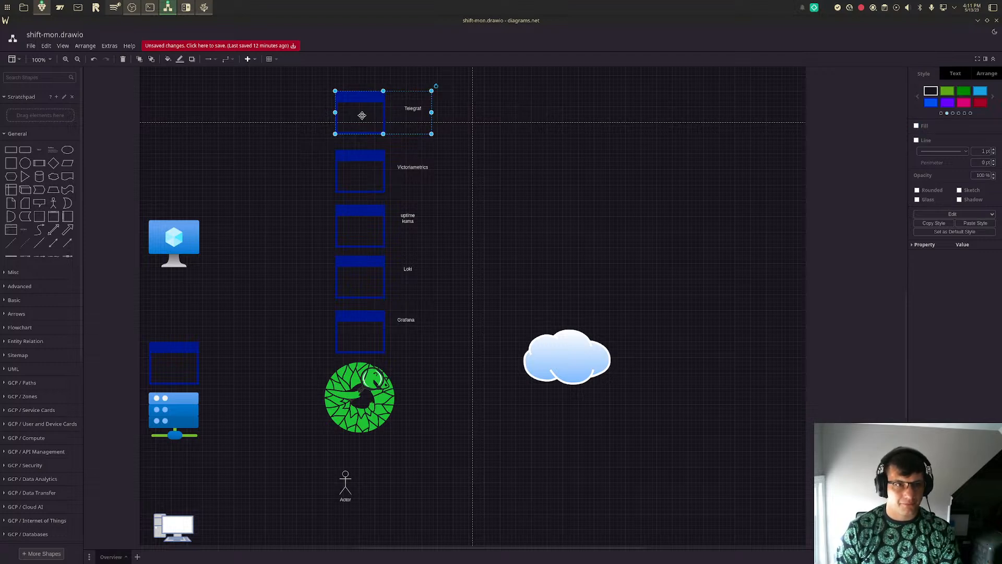
# - Duplicate the application window above the server and place the copy directly above the blue monitor
pyautogui.click(185, 356)
pyautogui.click(171, 404)
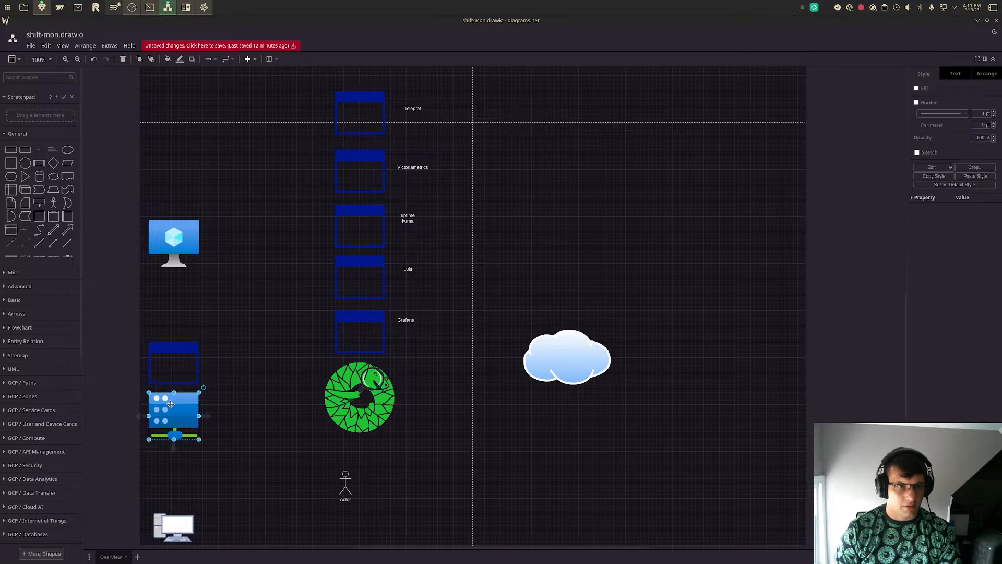
pyautogui.click(178, 246)
pyautogui.click(162, 364)
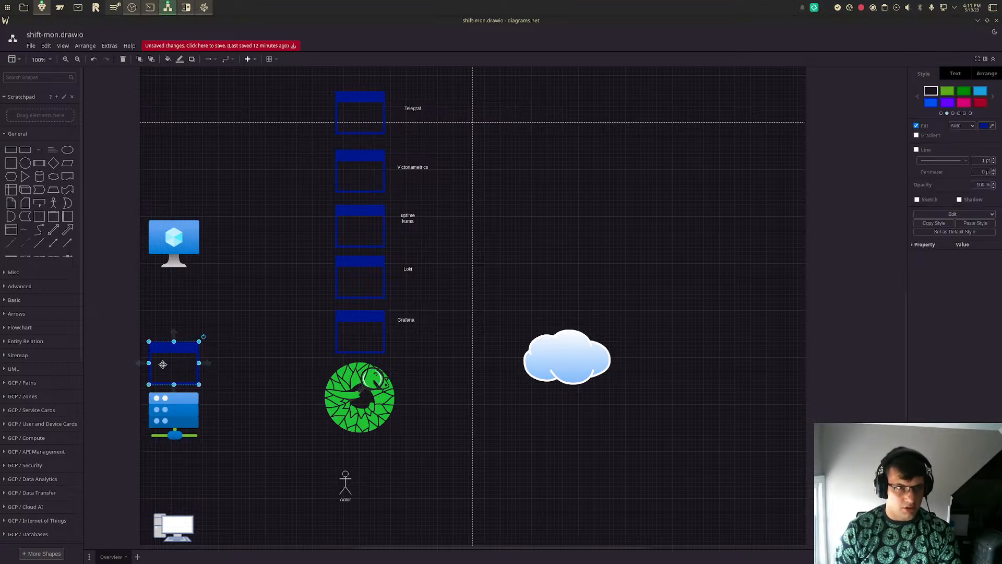
pyautogui.moveTo(163, 364); pyautogui.dragTo(178, 197)
pyautogui.click(253, 248)
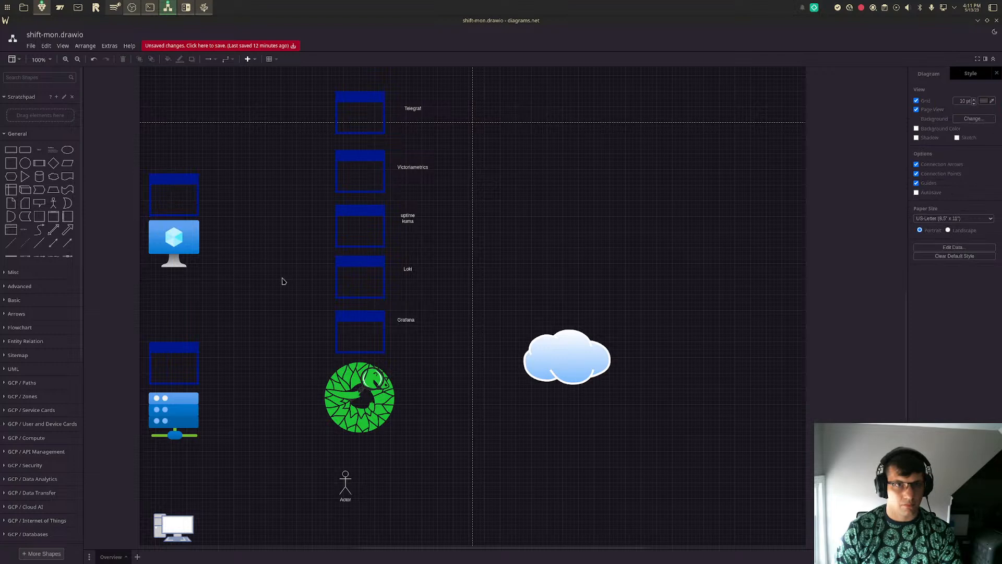
# - Duplicate the Telegraf group and move the cloud up level with the uptime kuma window
pyautogui.click(349, 119)
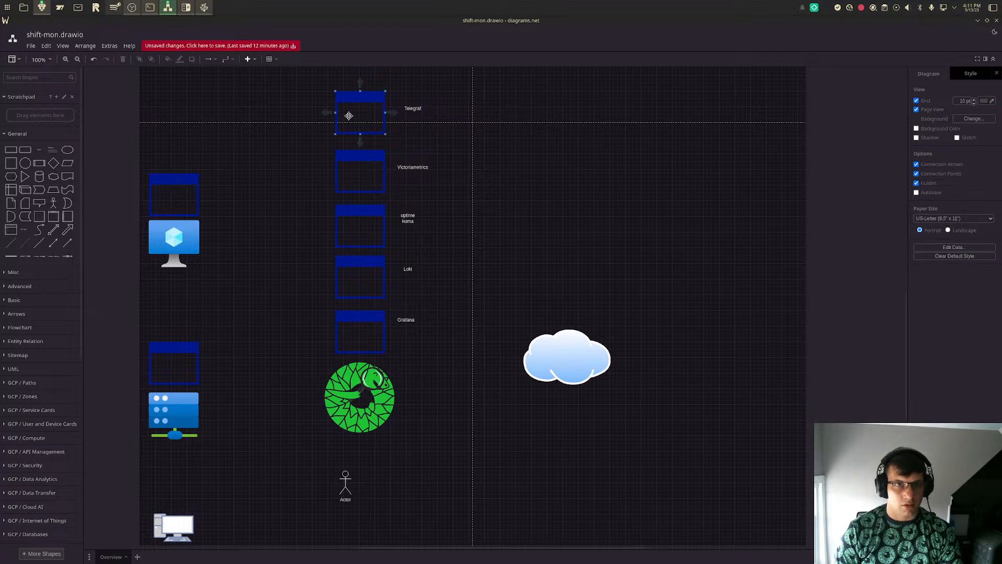
pyautogui.moveTo(349, 119)
pyautogui.mouseDown()
pyautogui.moveTo(335, 135)
pyautogui.moveTo(346, 99)
pyautogui.moveTo(343, 118)
pyautogui.mouseUp()
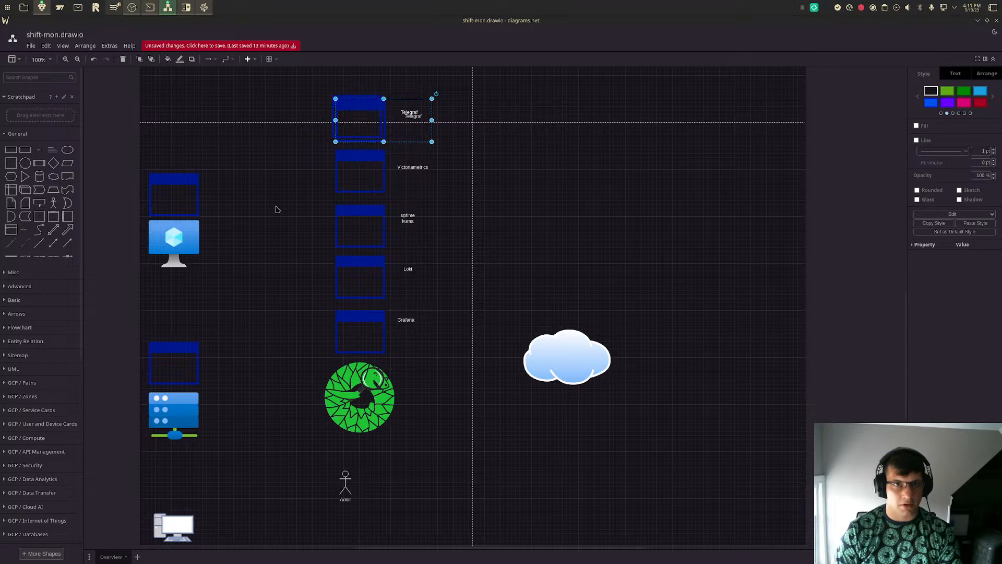
pyautogui.moveTo(553, 352); pyautogui.dragTo(584, 222)
# - Pull the duplicate Telegraf group out of the column, shift the original slightly left and delete the duplicate
pyautogui.moveTo(354, 119); pyautogui.dragTo(250, 290)
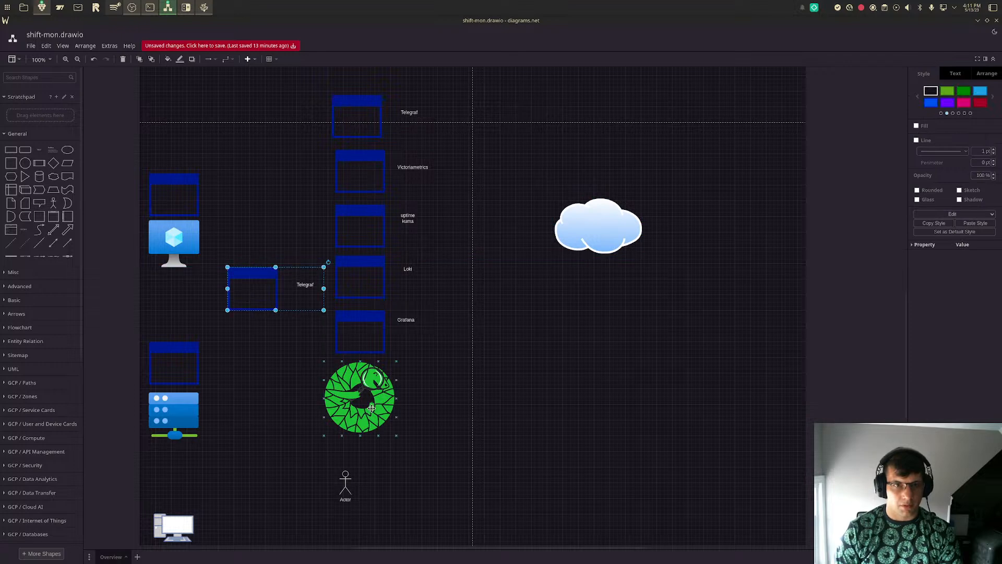
pyautogui.moveTo(361, 130)
pyautogui.mouseDown()
pyautogui.moveTo(367, 119)
pyautogui.moveTo(351, 117)
pyautogui.mouseUp()
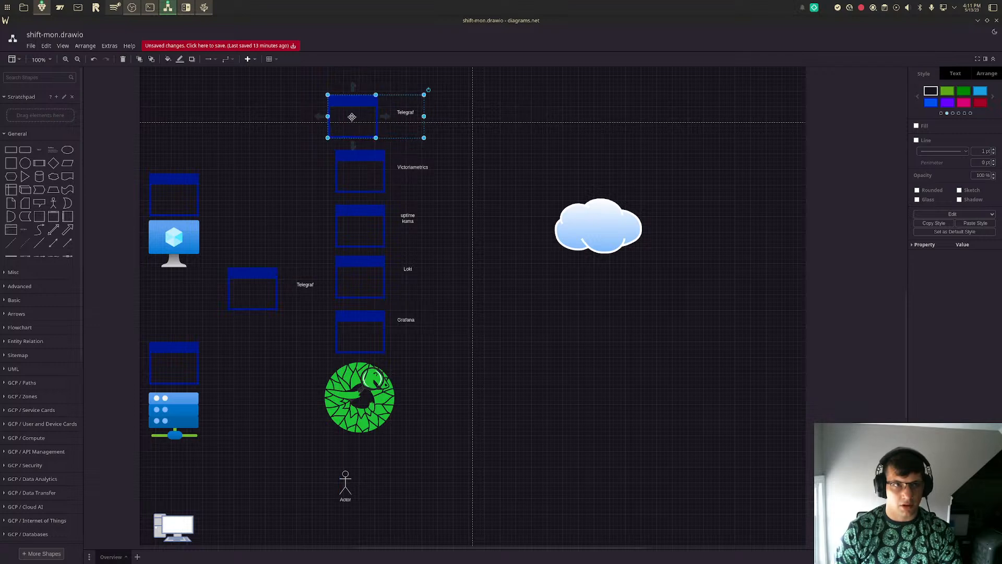
pyautogui.click(260, 278)
pyautogui.press('Delete')
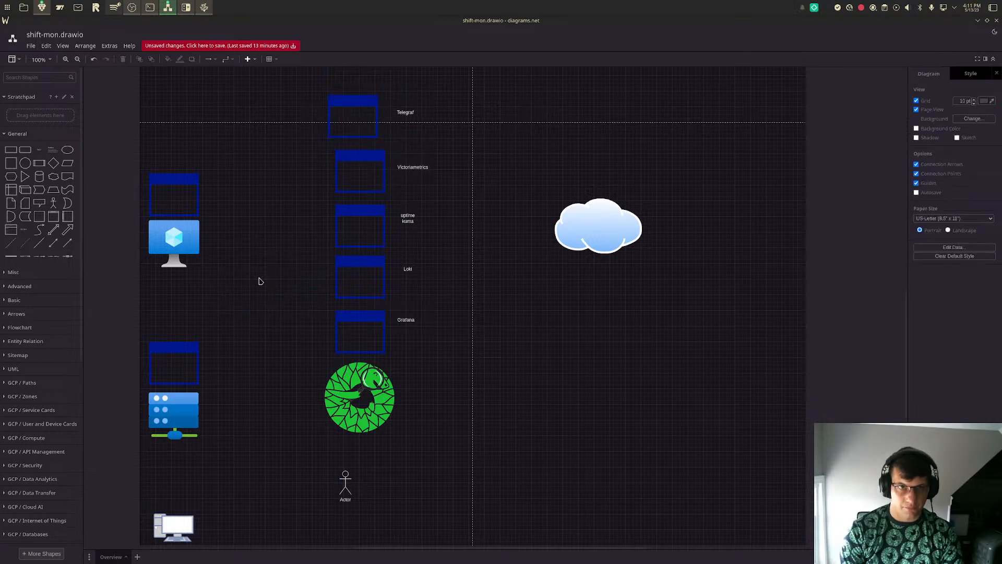
# - Group the uptime kuma window with its label, and the Loki window with its label
pyautogui.click(352, 237)
pyautogui.keyDown('shift'); pyautogui.click(413, 220); pyautogui.keyUp('shift')
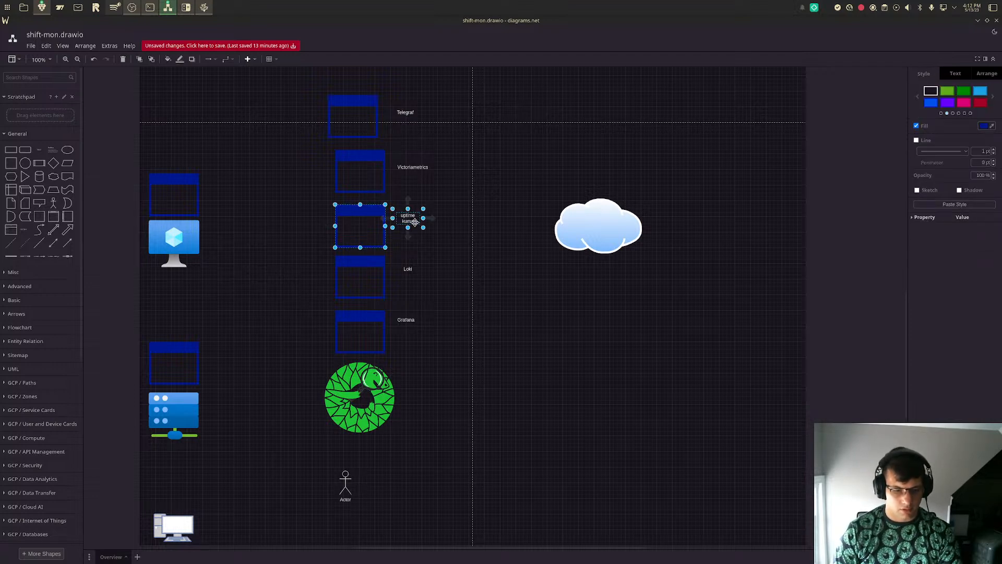
pyautogui.keyDown('shift'); pyautogui.click(413, 221); pyautogui.keyUp('shift')
pyautogui.click(378, 268)
pyautogui.click(408, 269)
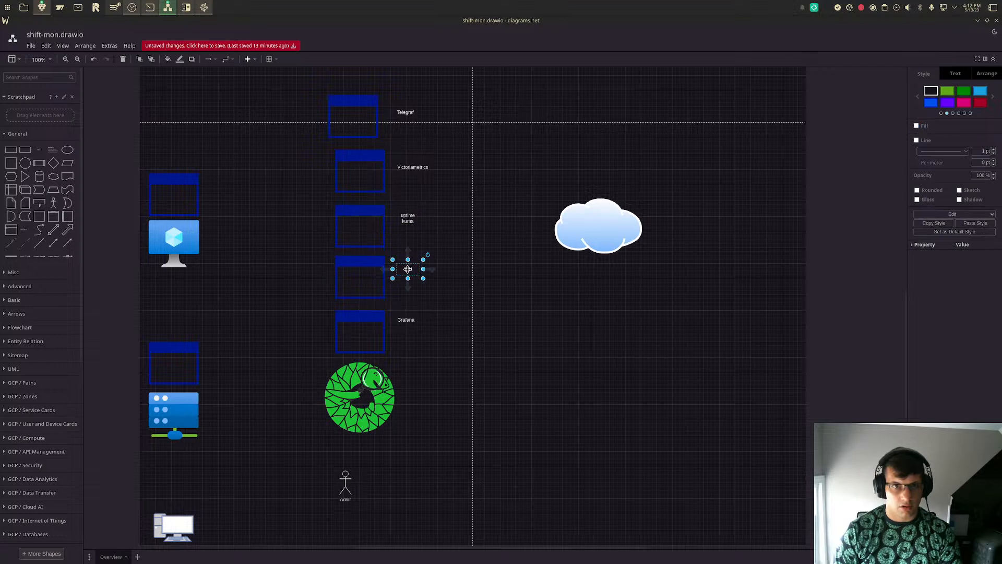
pyautogui.click(363, 279)
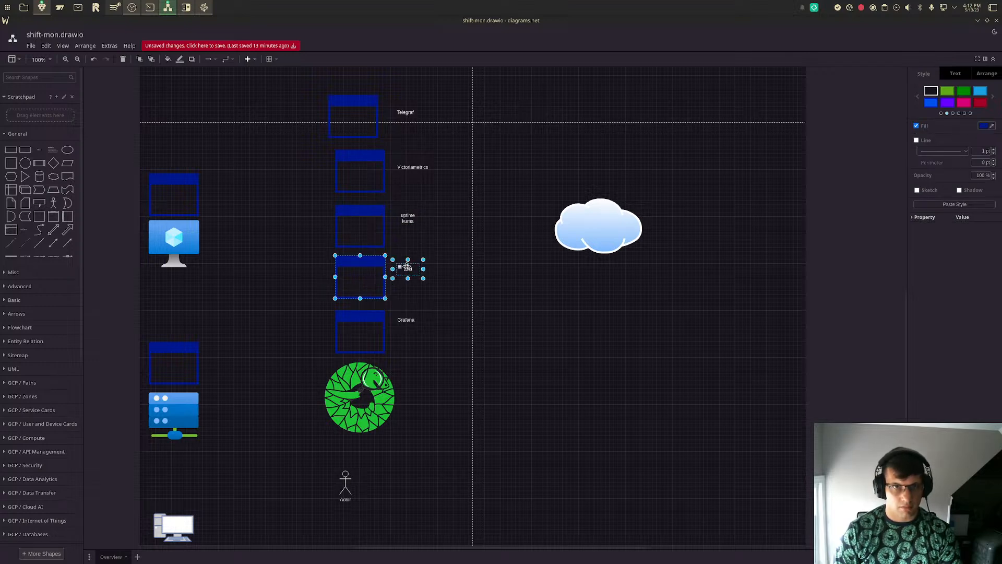
# - Group the Grafana window with its label
pyautogui.click(369, 340)
pyautogui.keyDown('shift'); pyautogui.click(406, 320); pyautogui.keyUp('shift')
pyautogui.click(374, 275)
pyautogui.click(362, 237)
pyautogui.click(354, 178)
pyautogui.click(357, 124)
# - Take the uptime kuma group out of the column and put Telegraf in its place between Victoriametrics and Loki
pyautogui.moveTo(357, 124); pyautogui.dragTo(369, 128)
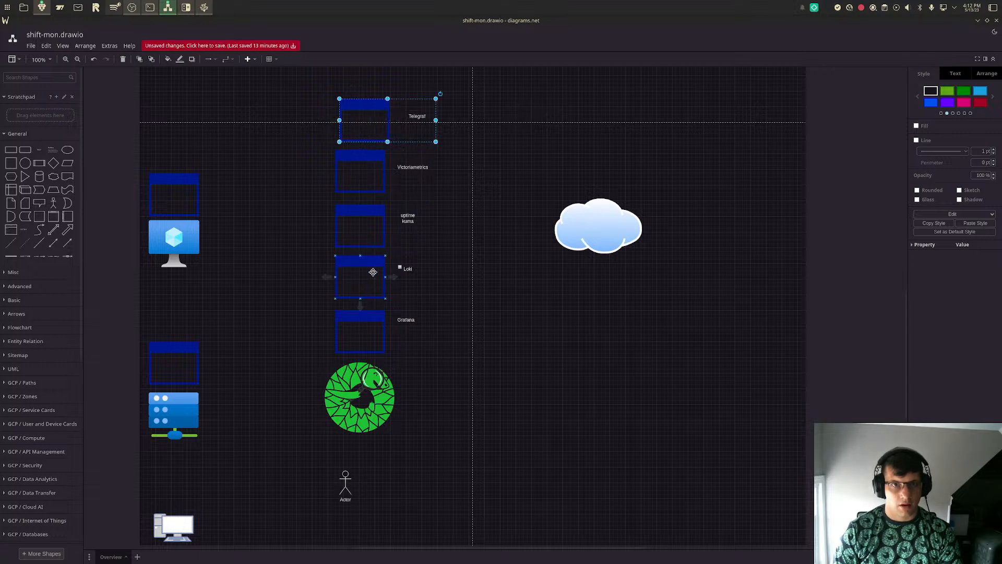
pyautogui.moveTo(367, 231); pyautogui.dragTo(452, 106)
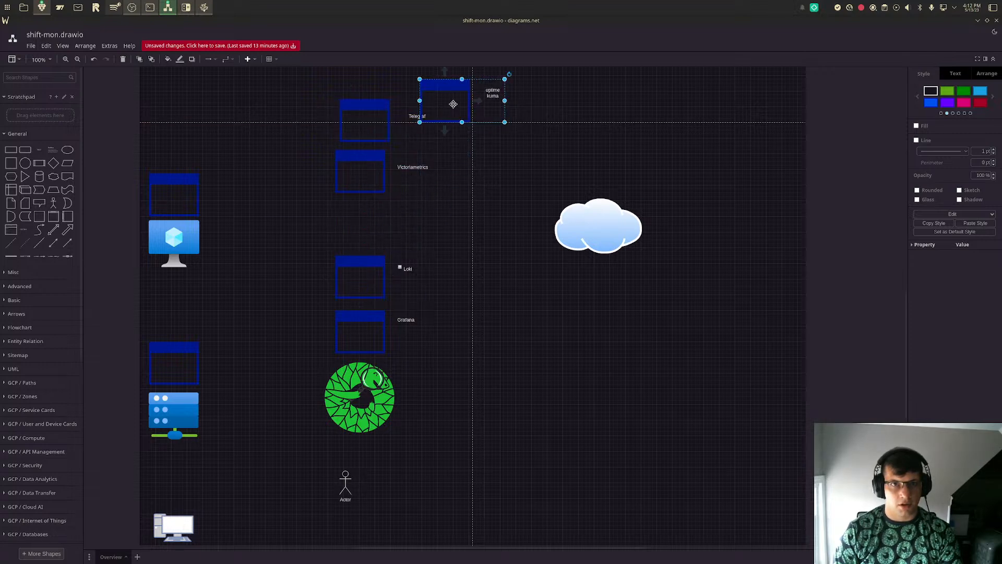
pyautogui.moveTo(364, 116); pyautogui.dragTo(350, 226)
pyautogui.moveTo(356, 283)
pyautogui.mouseDown()
pyautogui.moveTo(360, 291)
pyautogui.moveTo(351, 140)
pyautogui.moveTo(360, 290)
pyautogui.moveTo(336, 289)
pyautogui.moveTo(347, 287)
pyautogui.mouseUp()
pyautogui.moveTo(343, 240); pyautogui.dragTo(351, 236)
pyautogui.moveTo(351, 281); pyautogui.dragTo(356, 286)
pyautogui.moveTo(348, 188); pyautogui.dragTo(341, 187)
# - Move the green logo to the head of the column and the uptime kuma group to its foot, below Grafana
pyautogui.moveTo(364, 386); pyautogui.dragTo(364, 97)
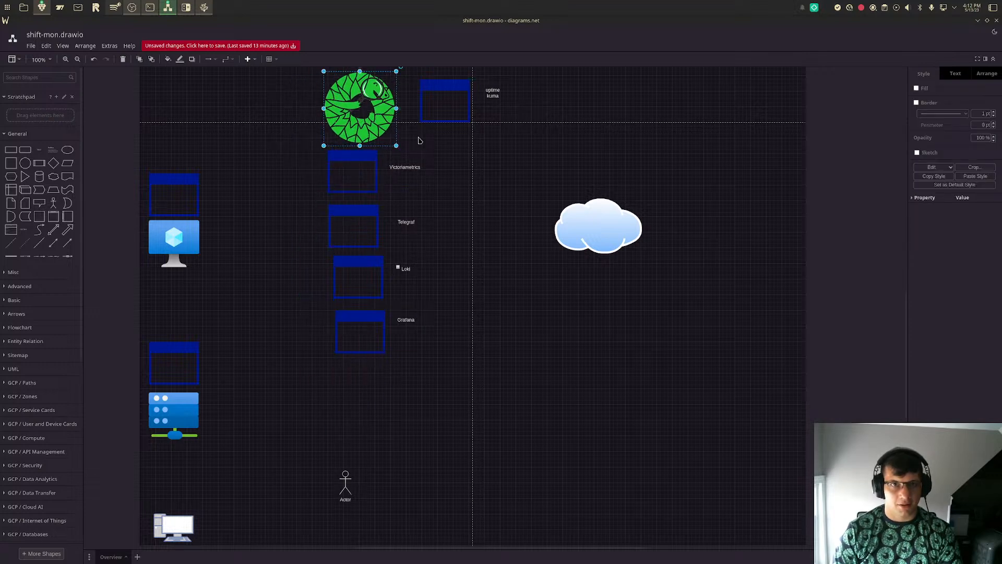
pyautogui.moveTo(456, 100); pyautogui.dragTo(360, 401)
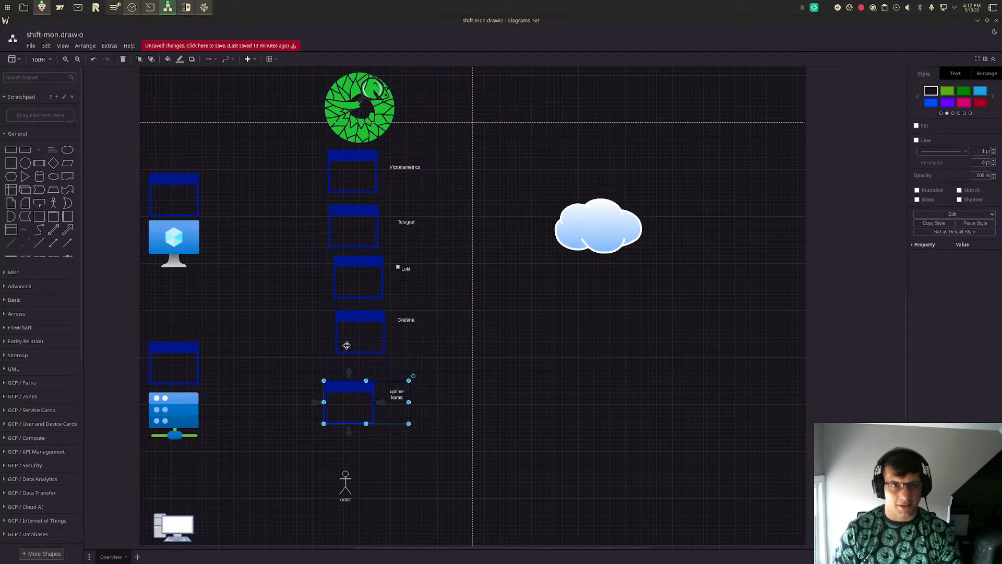
pyautogui.moveTo(350, 324); pyautogui.dragTo(359, 346)
pyautogui.moveTo(336, 394); pyautogui.dragTo(348, 397)
# - Shift the Loki, Telegraf and Victoriametrics groups and the green logo down, closing up the column above uptime kuma
pyautogui.moveTo(337, 265); pyautogui.dragTo(344, 298)
pyautogui.moveTo(340, 231); pyautogui.dragTo(344, 253)
pyautogui.moveTo(336, 182); pyautogui.dragTo(357, 251)
pyautogui.moveTo(363, 302); pyautogui.dragTo(365, 304)
pyautogui.moveTo(361, 398); pyautogui.dragTo(363, 385)
pyautogui.moveTo(355, 114); pyautogui.dragTo(364, 140)
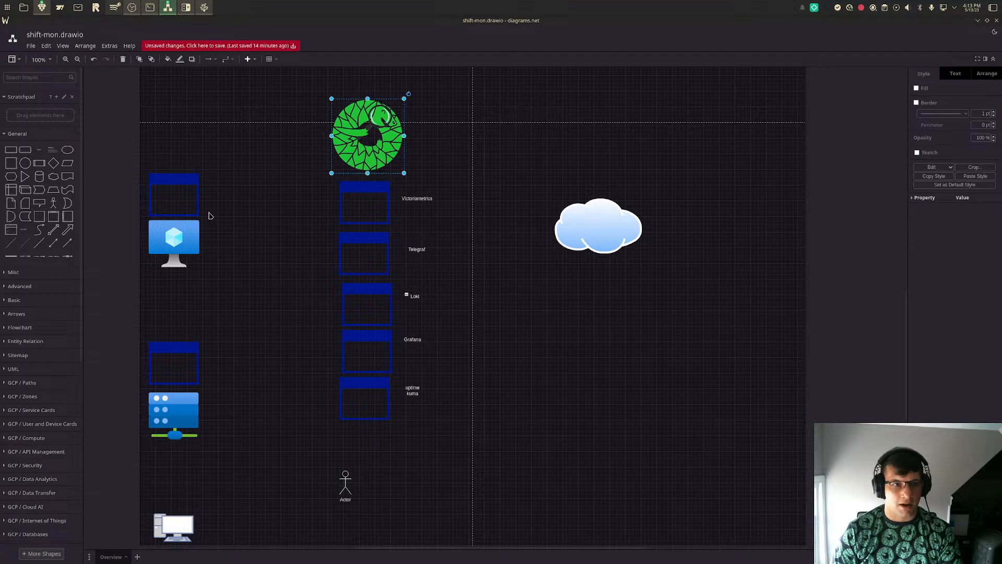
pyautogui.click(256, 480)
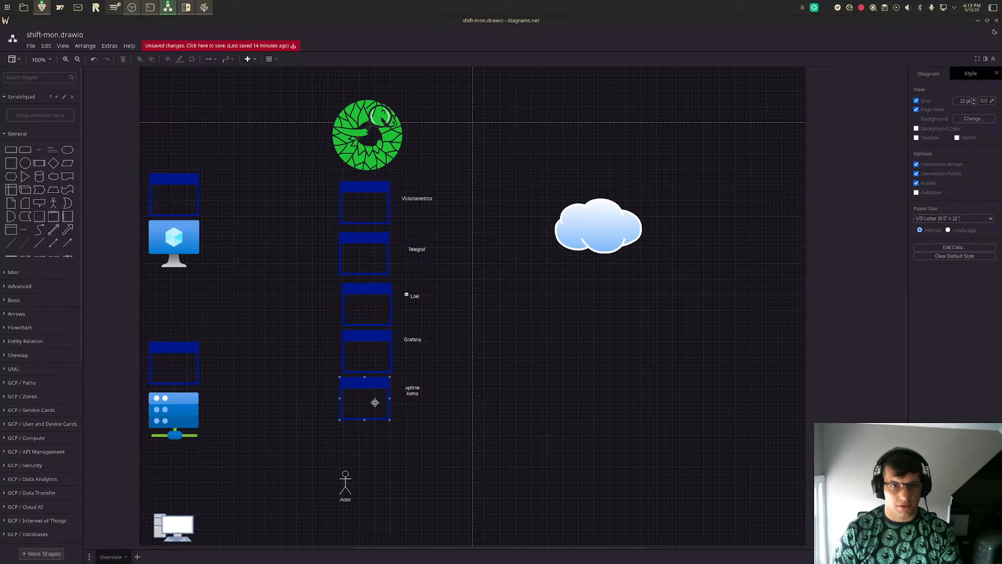
# - Move the uptime kuma group out of the column and shift Grafana, Loki and Telegraf down to free a slot
pyautogui.moveTo(374, 402); pyautogui.dragTo(488, 392)
pyautogui.moveTo(368, 351); pyautogui.dragTo(361, 389)
pyautogui.moveTo(367, 329); pyautogui.dragTo(364, 345)
pyautogui.press('Delete')
pyautogui.moveTo(372, 264); pyautogui.dragTo(365, 299)
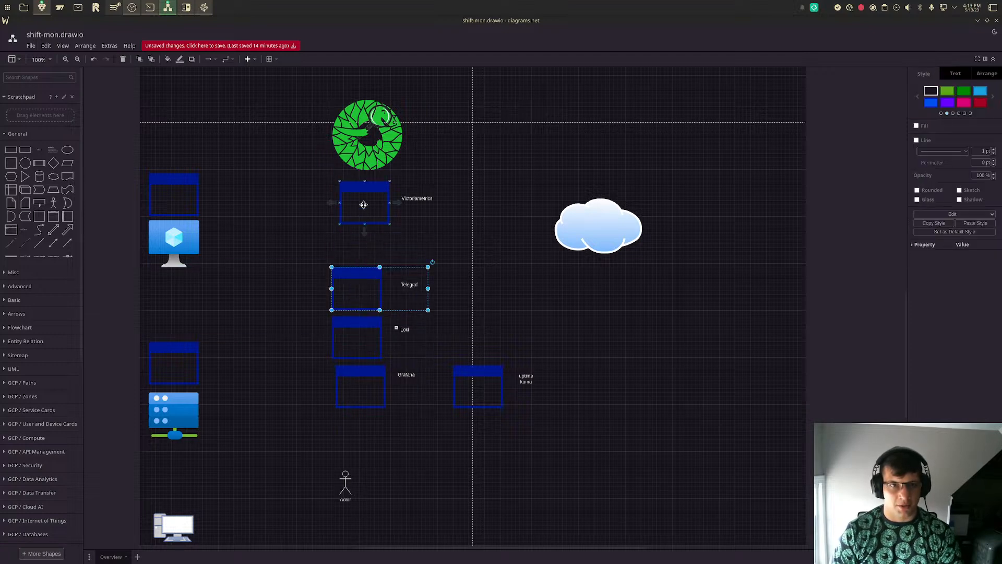
# - Align the Grafana, Loki and Telegraf groups along a common left edge
pyautogui.click(356, 384)
pyautogui.moveTo(356, 384); pyautogui.dragTo(359, 385)
pyautogui.moveTo(351, 342); pyautogui.dragTo(359, 344)
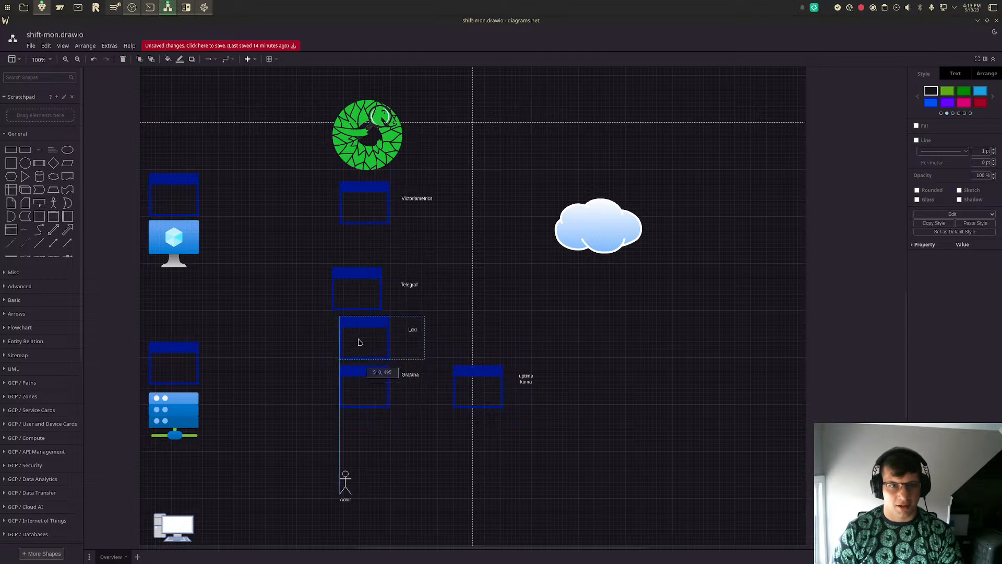
pyautogui.moveTo(356, 290); pyautogui.dragTo(359, 290)
pyautogui.moveTo(364, 289); pyautogui.dragTo(363, 288)
# - Lower Victoriametrics to fit the uptime kuma group above it, and raise the green logo slightly clear of the column
pyautogui.moveTo(365, 212); pyautogui.dragTo(365, 238)
pyautogui.moveTo(486, 385); pyautogui.dragTo(367, 198)
pyautogui.click(502, 328)
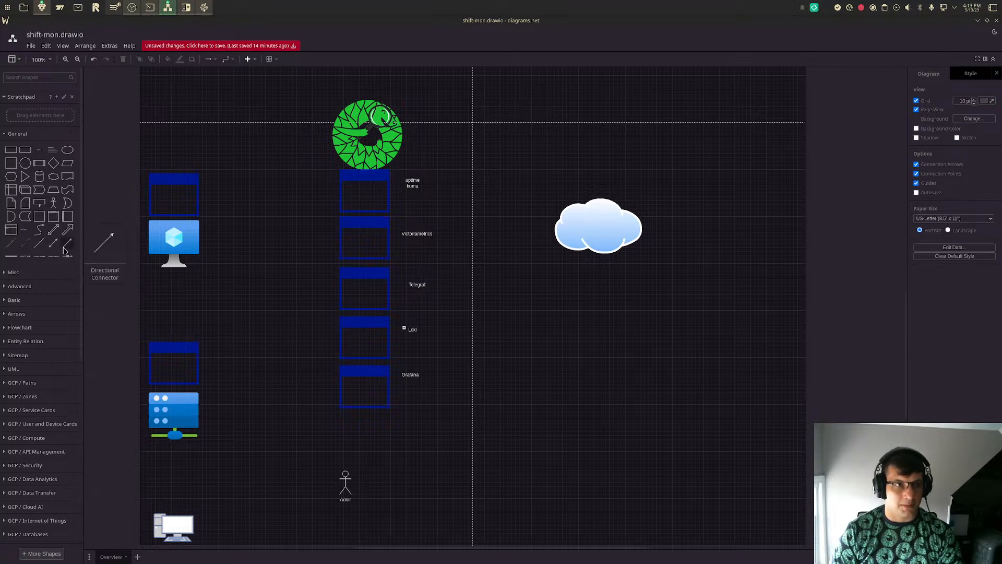
pyautogui.moveTo(356, 120); pyautogui.dragTo(355, 111)
pyautogui.click(295, 317)
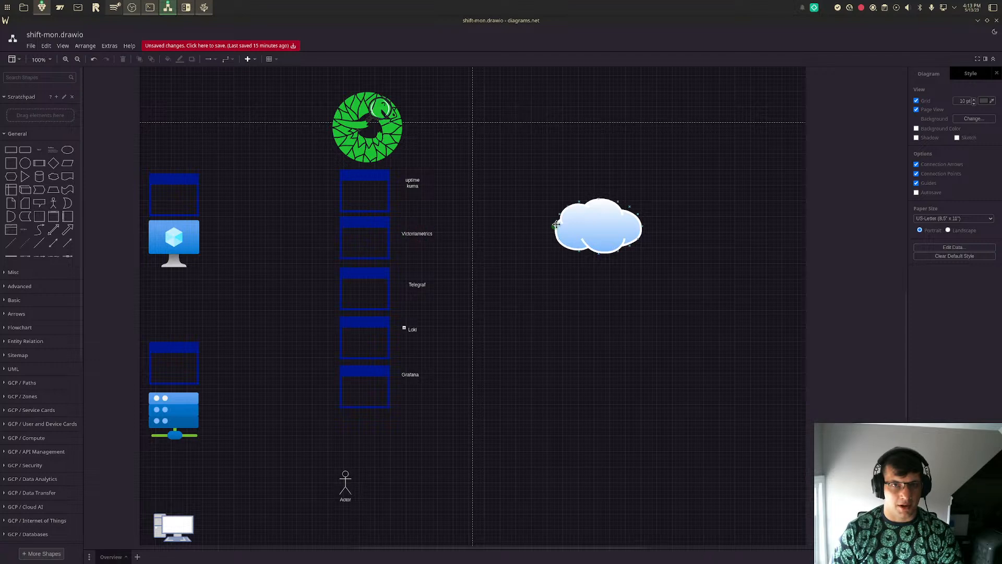
# - Draw a directional connector from the uptime kuma label to the left edge of the cloud
pyautogui.click(63, 246)
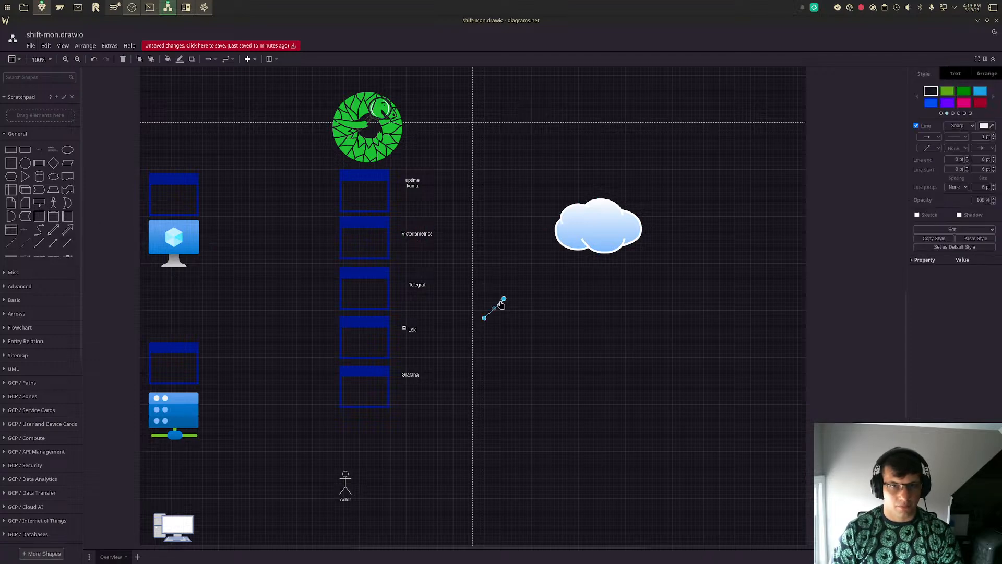
pyautogui.moveTo(484, 318); pyautogui.dragTo(424, 183)
pyautogui.moveTo(509, 300); pyautogui.dragTo(570, 269)
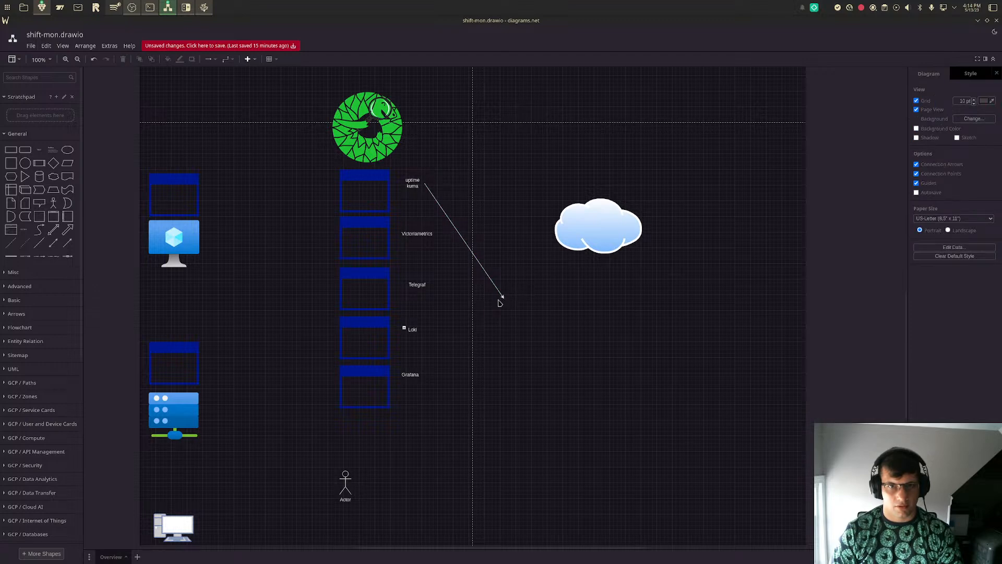
pyautogui.moveTo(506, 296); pyautogui.dragTo(555, 229)
pyautogui.click(560, 298)
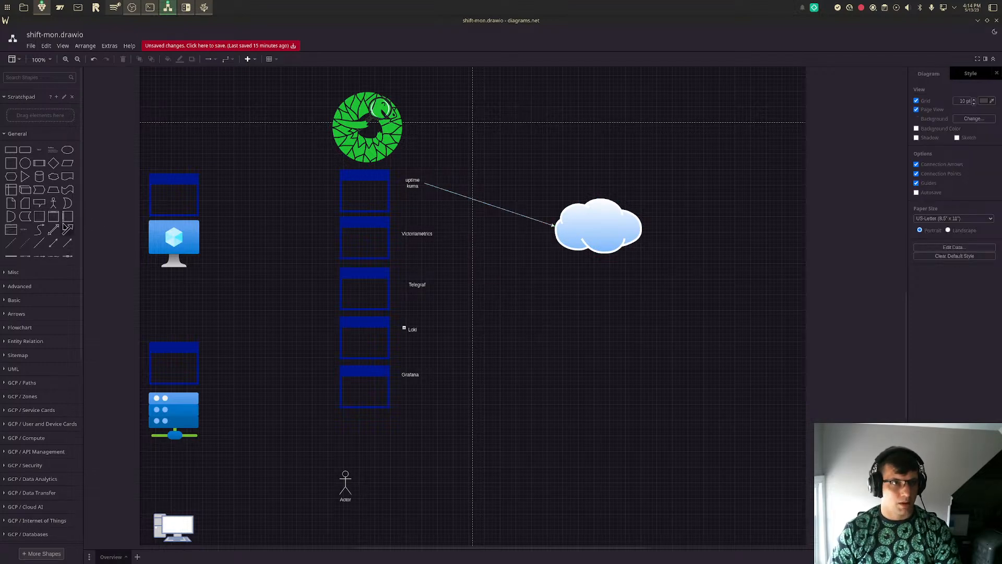
# - Draw a directional connector from the uptime kuma window to the application window above the blue monitor
pyautogui.click(67, 243)
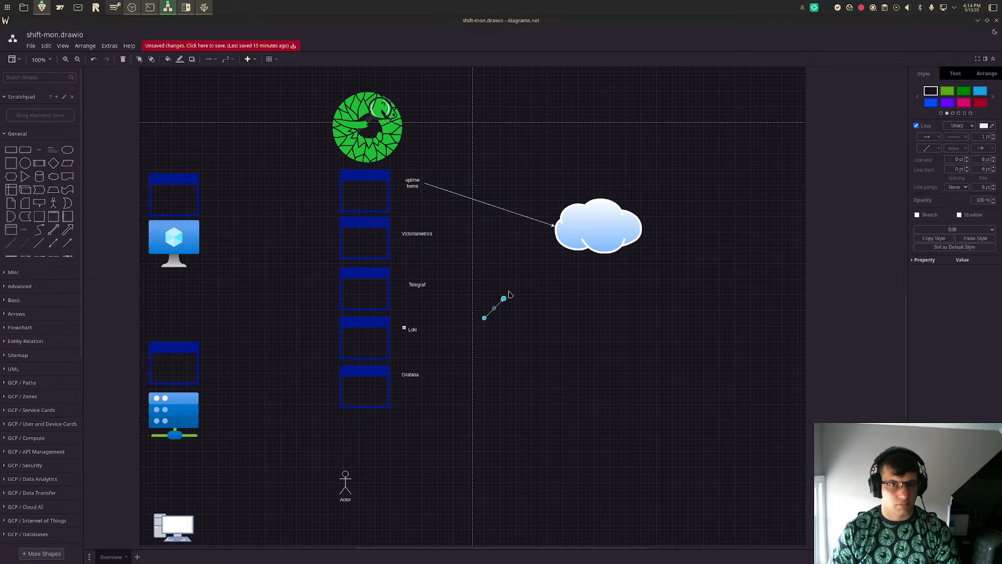
pyautogui.moveTo(484, 318); pyautogui.dragTo(339, 191)
pyautogui.moveTo(504, 298); pyautogui.dragTo(200, 198)
pyautogui.click(588, 304)
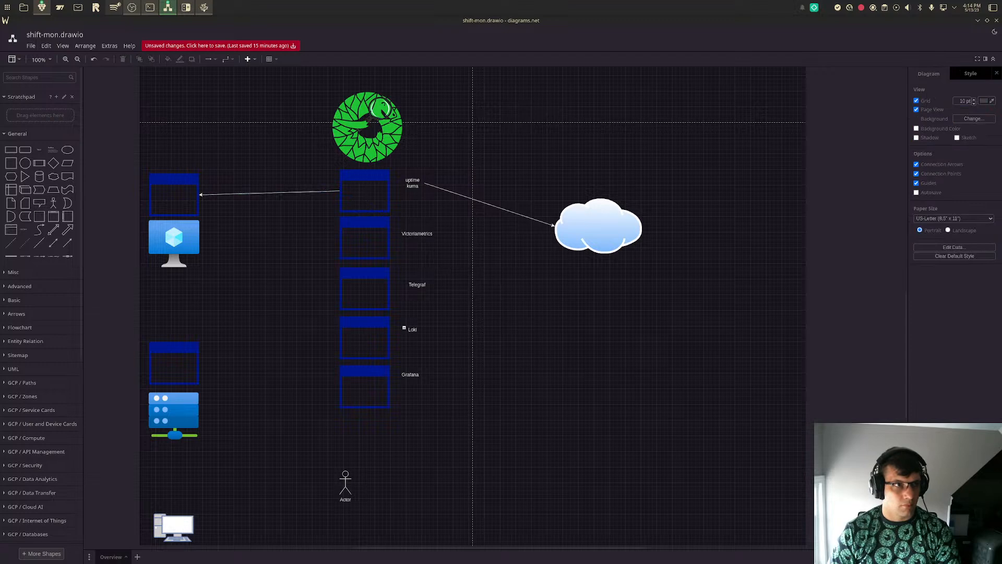
# - Draw a directional connector from the Telegraf window to the application window above the server
pyautogui.click(67, 243)
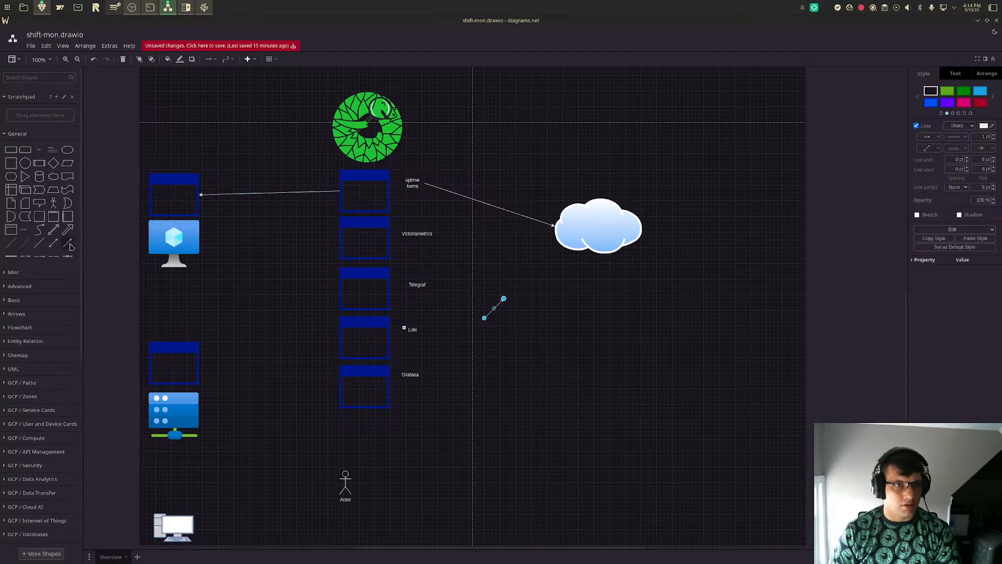
pyautogui.moveTo(504, 298); pyautogui.dragTo(199, 363)
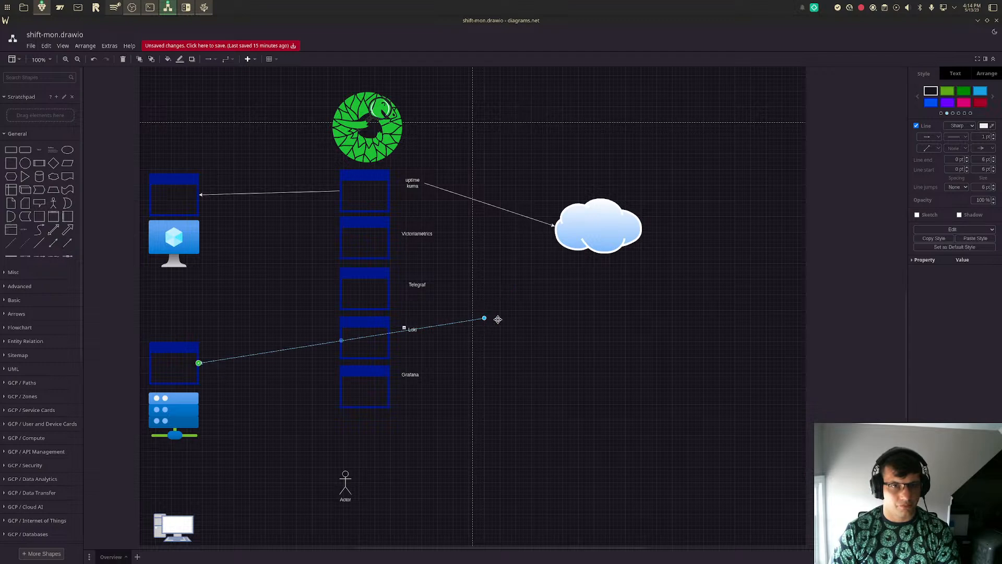
pyautogui.moveTo(492, 318); pyautogui.dragTo(340, 286)
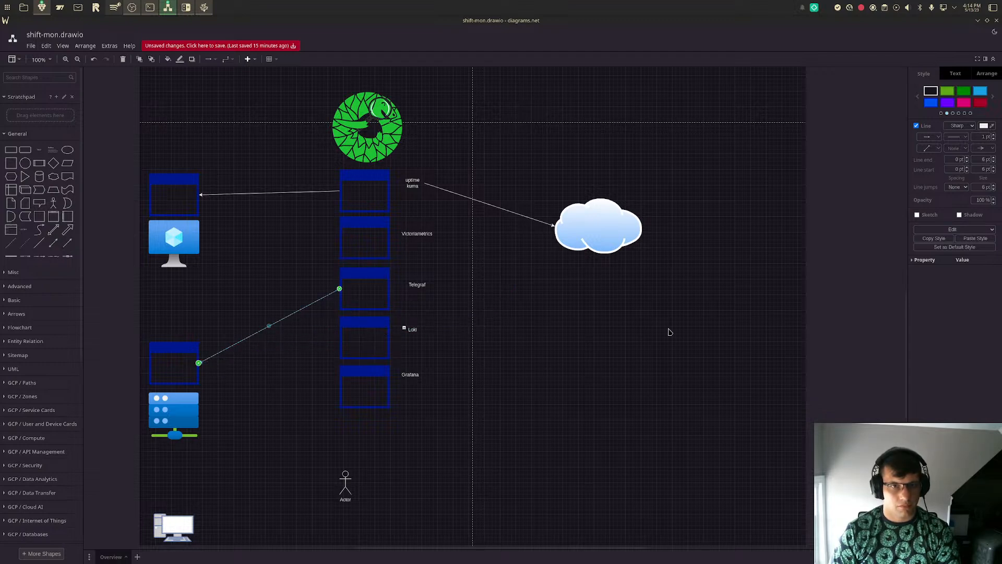
pyautogui.click(667, 332)
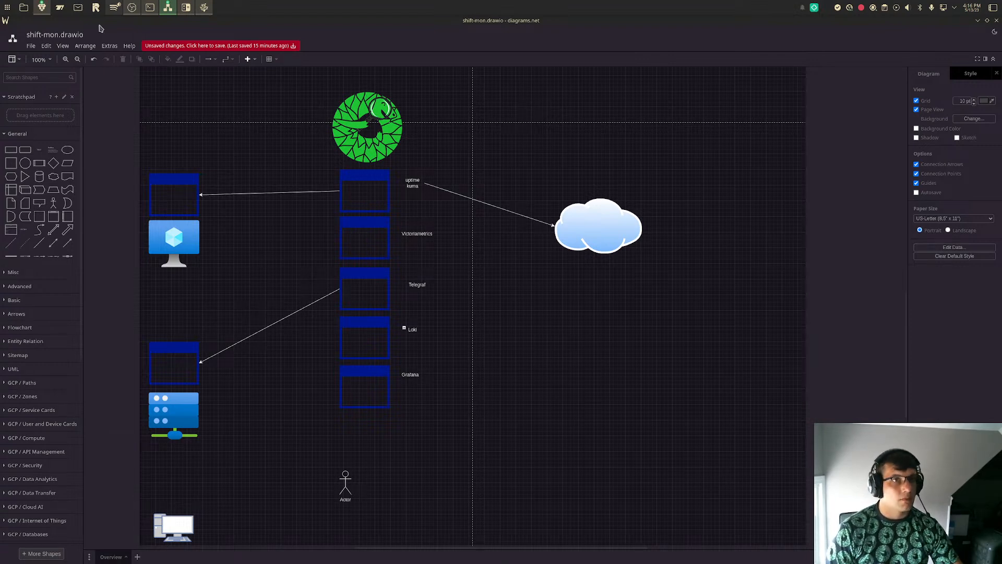
# - Add the text label "HTTP/DNS/TCP check" above the connector between uptime kuma and the application window over the blue monitor
pyautogui.click(114, 9)
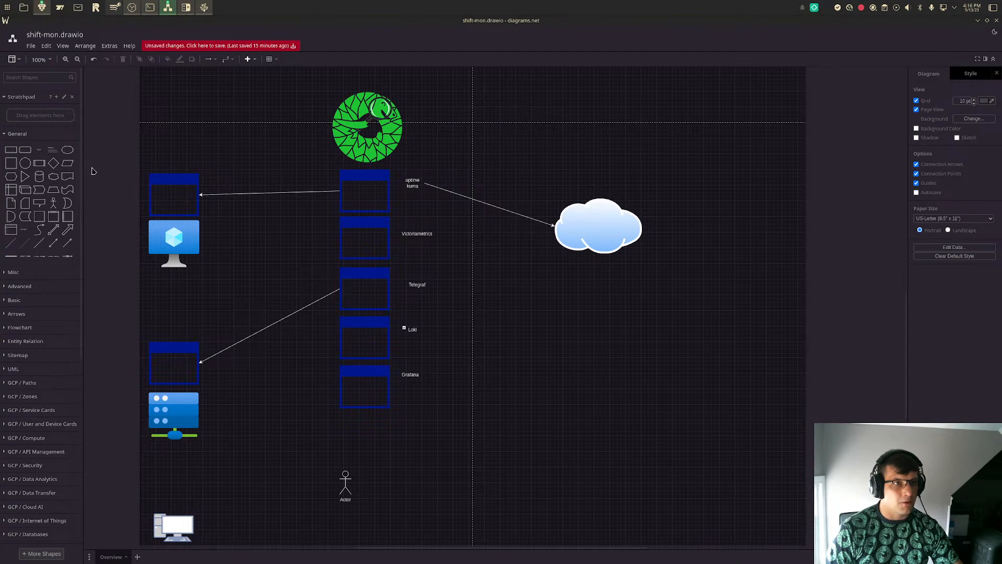
pyautogui.click(39, 150)
pyautogui.moveTo(498, 313); pyautogui.dragTo(280, 184)
pyautogui.doubleClick(273, 178)
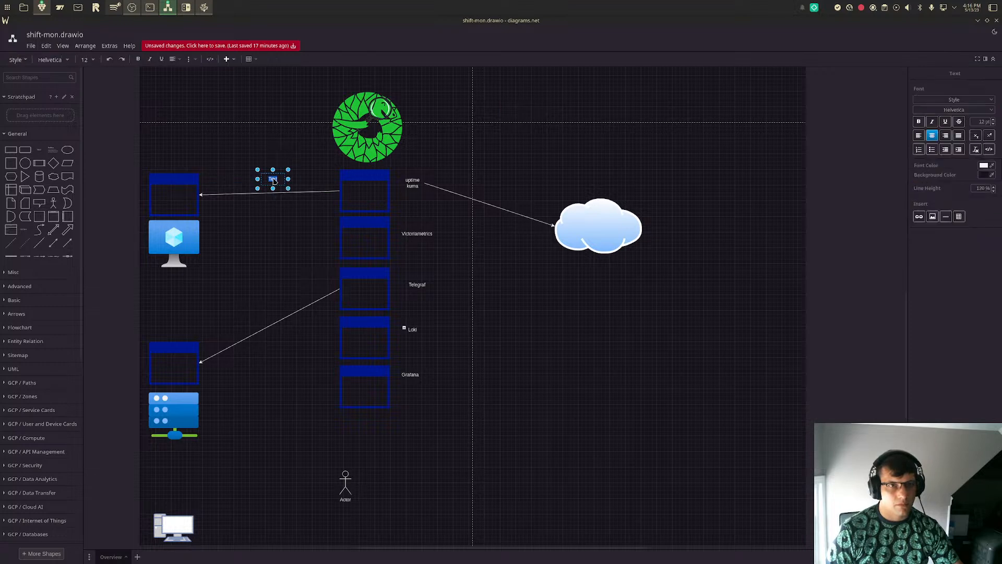
pyautogui.write('H')
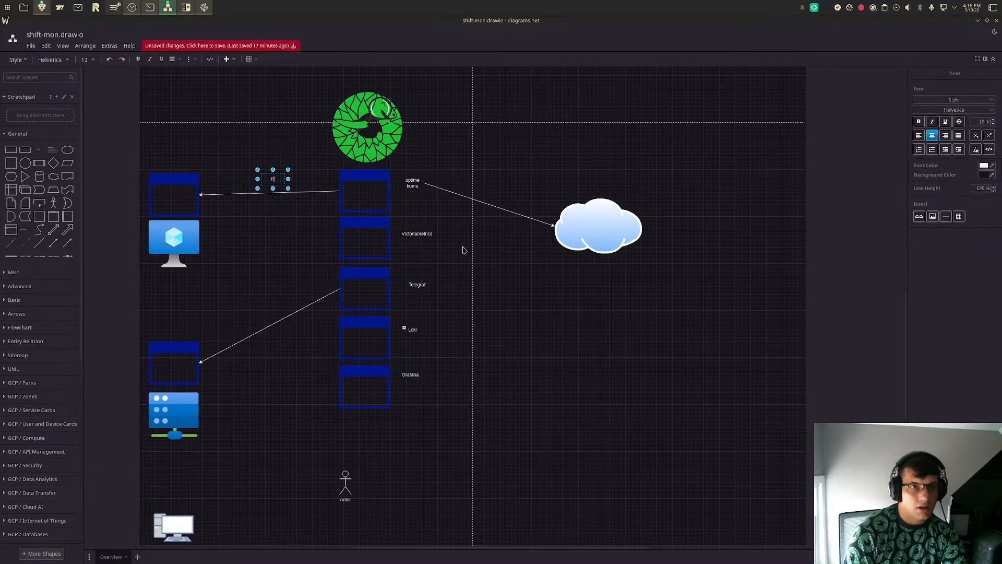
pyautogui.write('TTP')
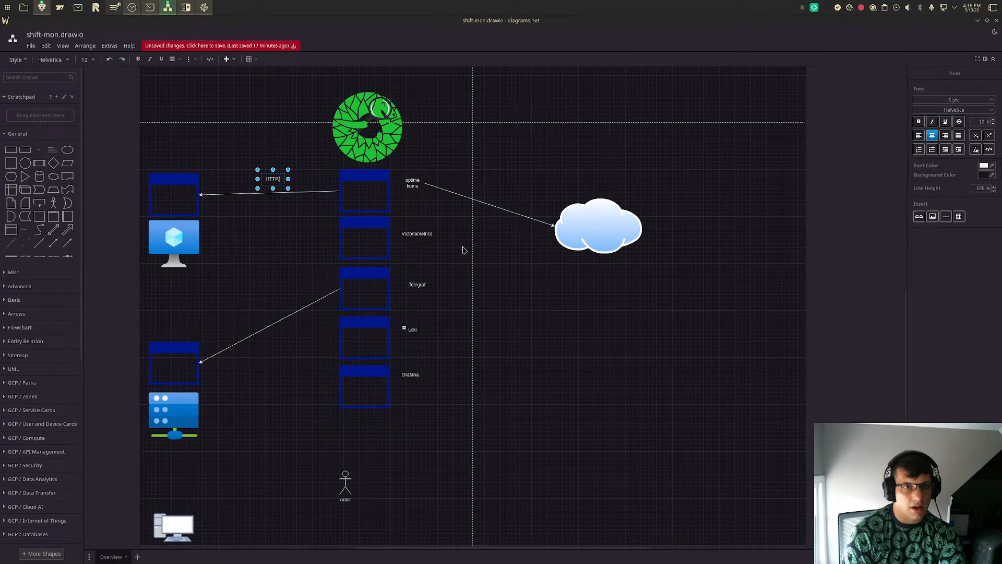
pyautogui.write('/DNS/TCP check')
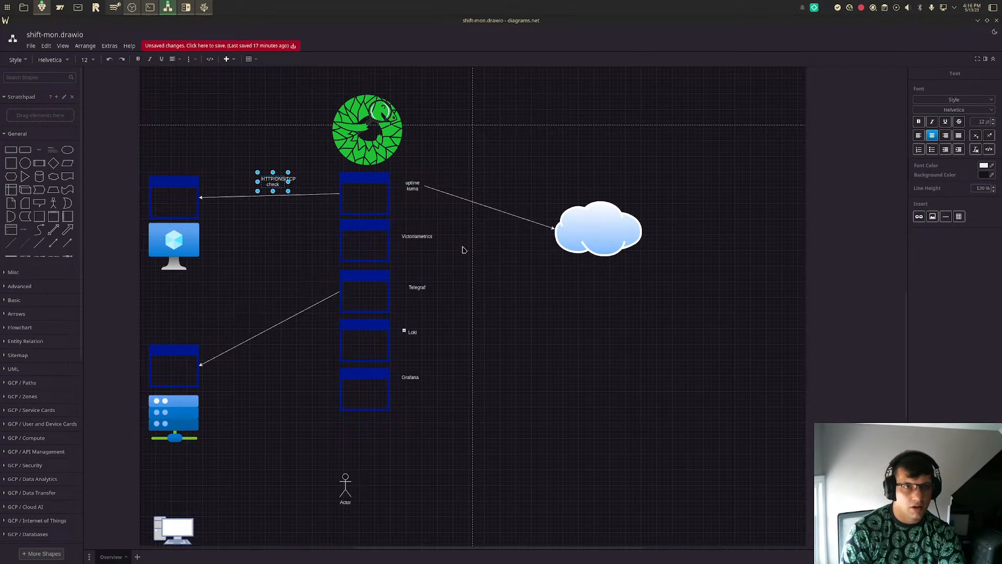
# - Widen the "HTTP/DNS/TCP check" text label so "HTTP/DNS/TCP" fits within its box
pyautogui.moveTo(289, 181); pyautogui.dragTo(303, 186)
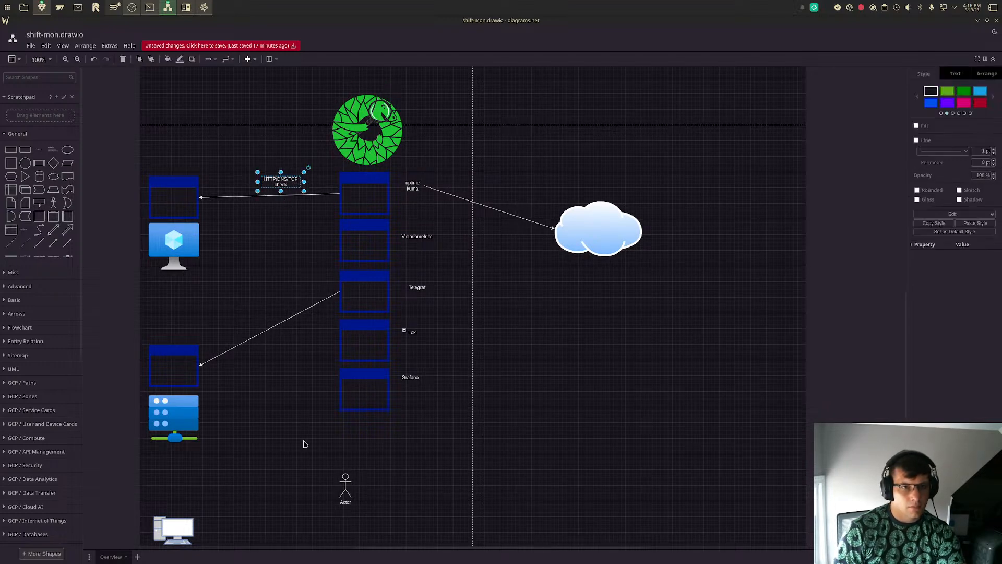
# - Add the two-line text label "Prometheus Endpoint" beside the connector between Telegraf and the application window above the server
pyautogui.click(39, 150)
pyautogui.moveTo(491, 306); pyautogui.dragTo(261, 324)
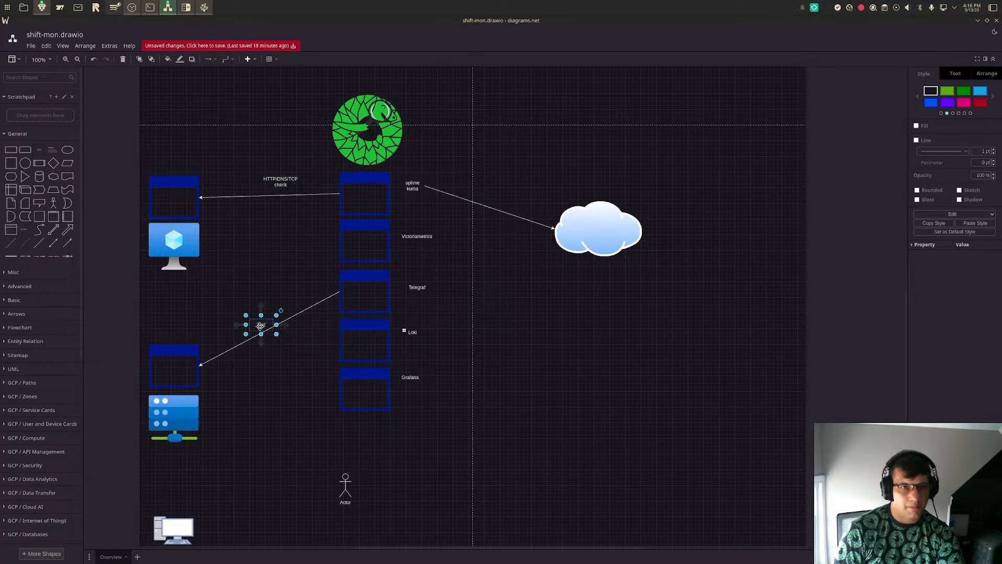
pyautogui.doubleClick(261, 324)
pyautogui.write('Prome')
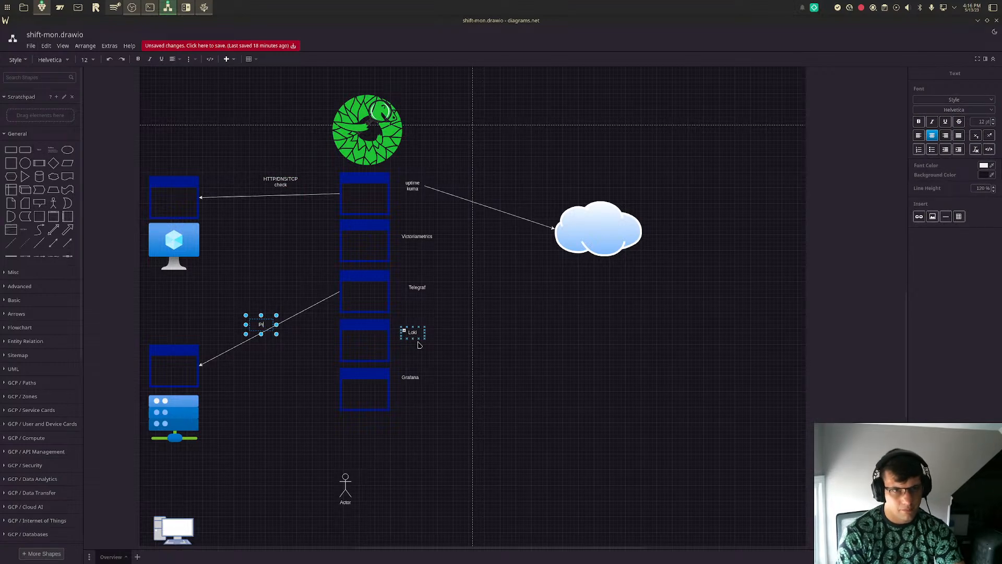
pyautogui.write('theus')
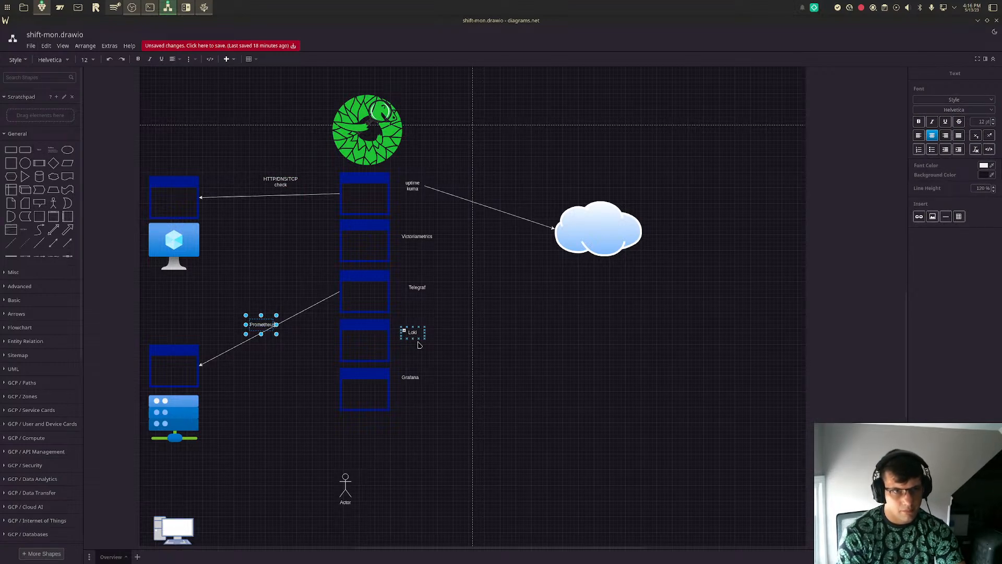
pyautogui.press('Return')
pyautogui.write('Endpoint')
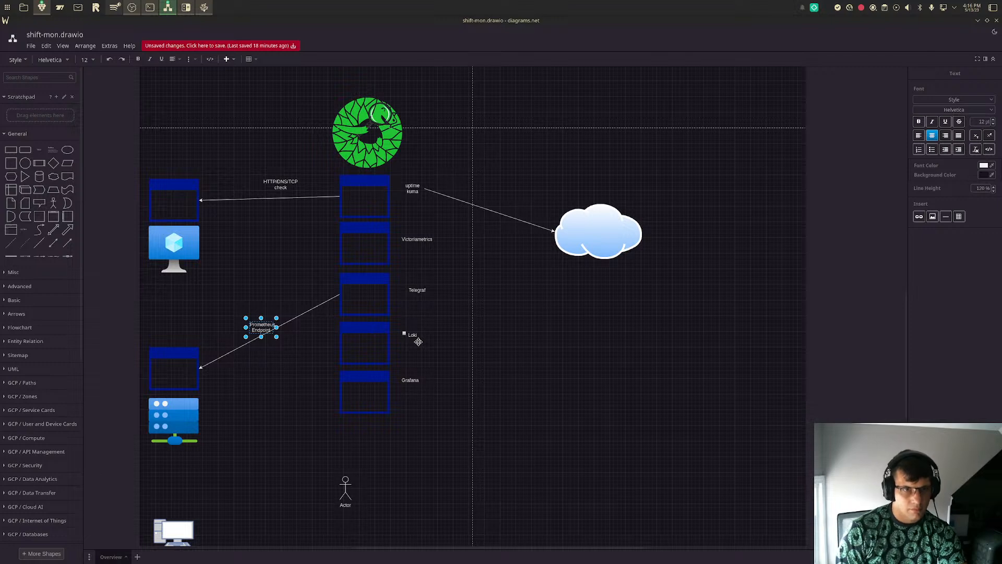
pyautogui.click(418, 342)
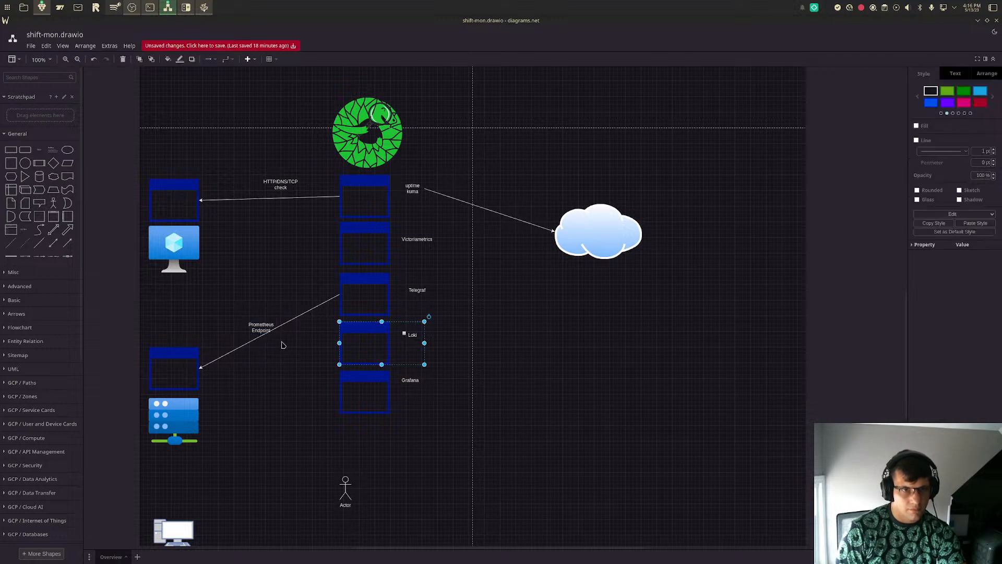
pyautogui.moveTo(261, 329); pyautogui.dragTo(254, 330)
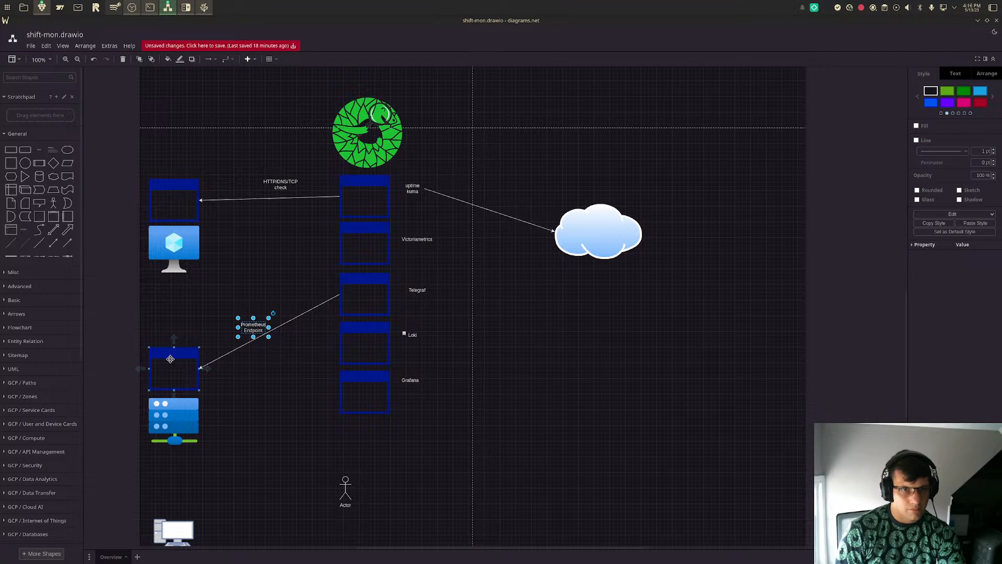
# - Raise the application window above the server and reposition the "Prometheus Endpoint" label just over its connector
pyautogui.moveTo(169, 354); pyautogui.dragTo(175, 316)
pyautogui.moveTo(254, 330); pyautogui.dragTo(262, 302)
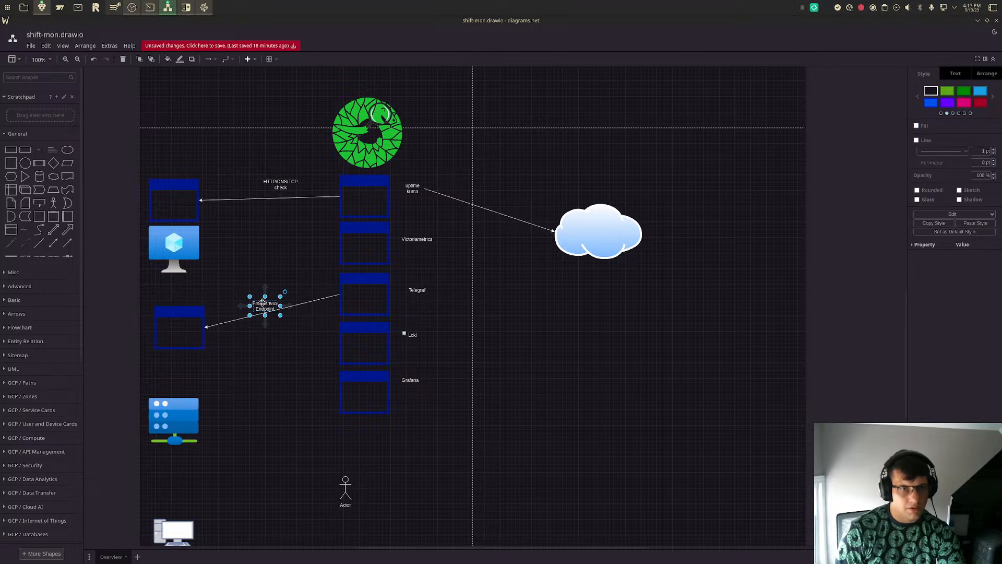
pyautogui.keyDown('shift'); pyautogui.click(311, 301); pyautogui.keyUp('shift')
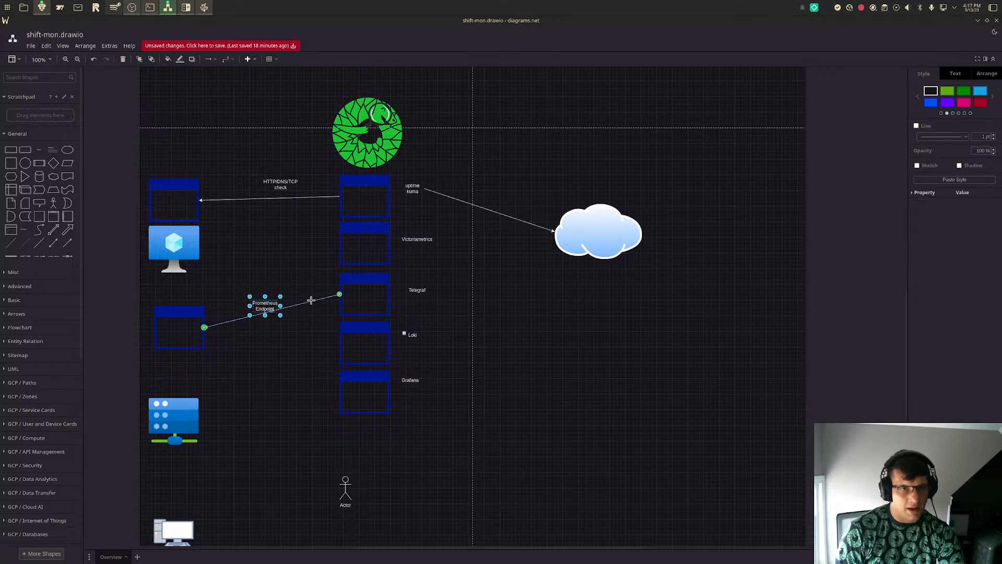
pyautogui.keyDown('shift'); pyautogui.click(331, 296); pyautogui.keyUp('shift')
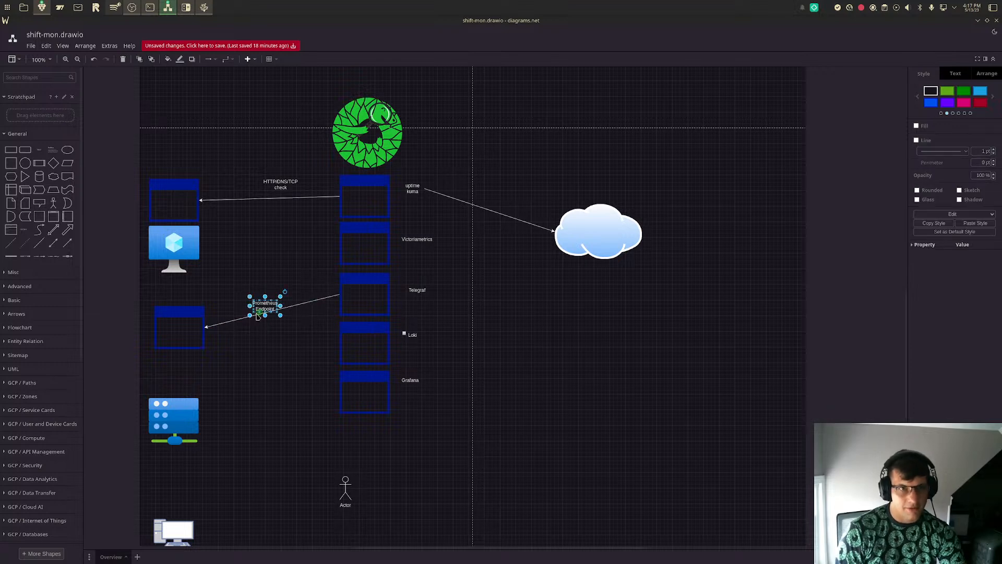
pyautogui.moveTo(259, 306); pyautogui.dragTo(258, 307)
# - Move the "HTTP/DNS/TCP check" label closer to the connector leading to the application window over the blue monitor
pyautogui.click(286, 187)
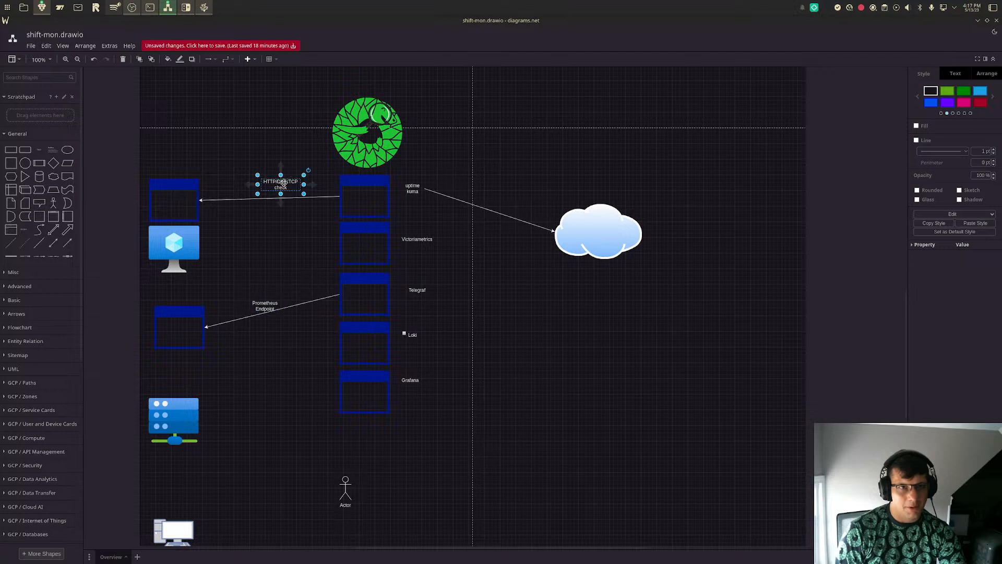
pyautogui.moveTo(286, 187); pyautogui.dragTo(278, 193)
pyautogui.click(811, 284)
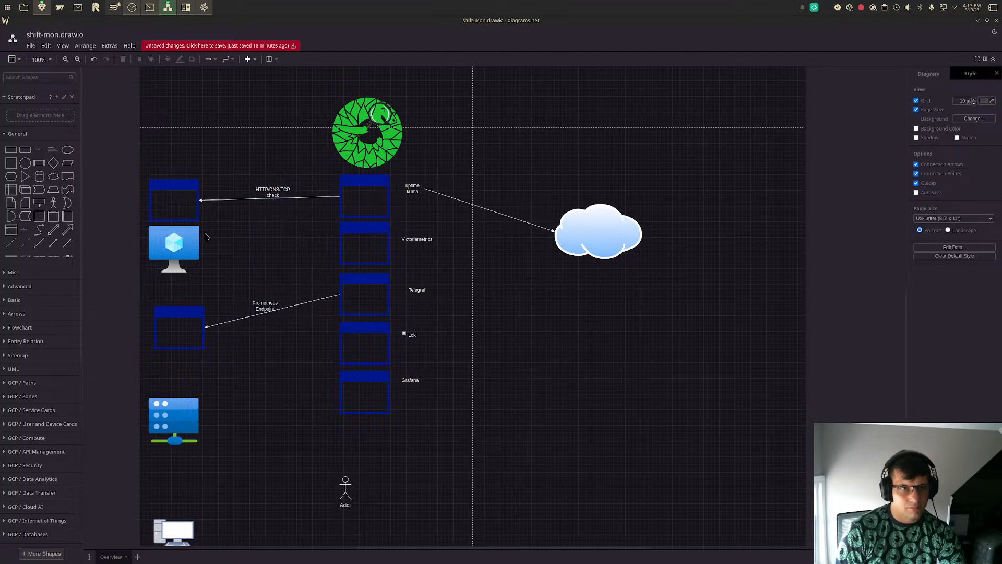
pyautogui.click(234, 200)
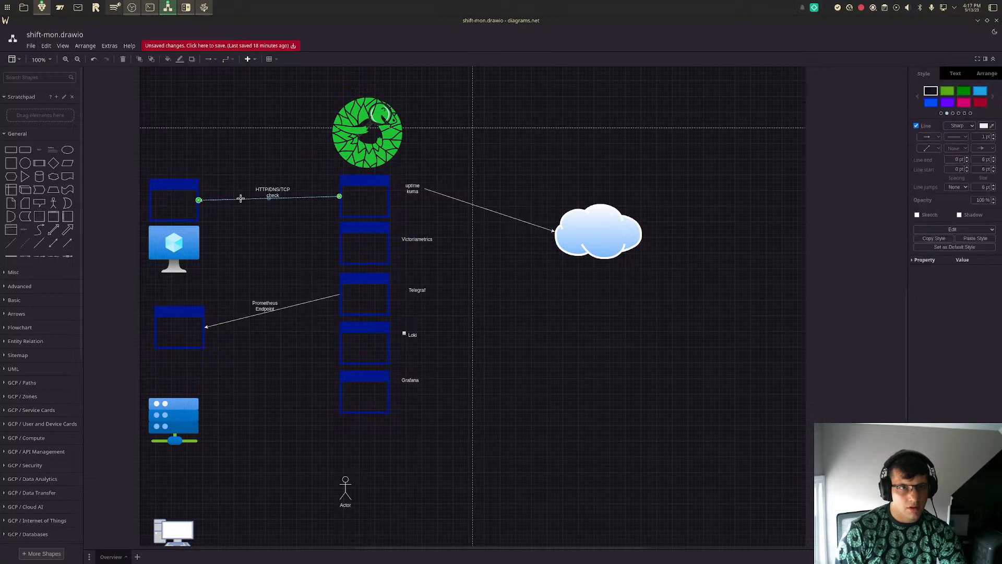
pyautogui.click(273, 190)
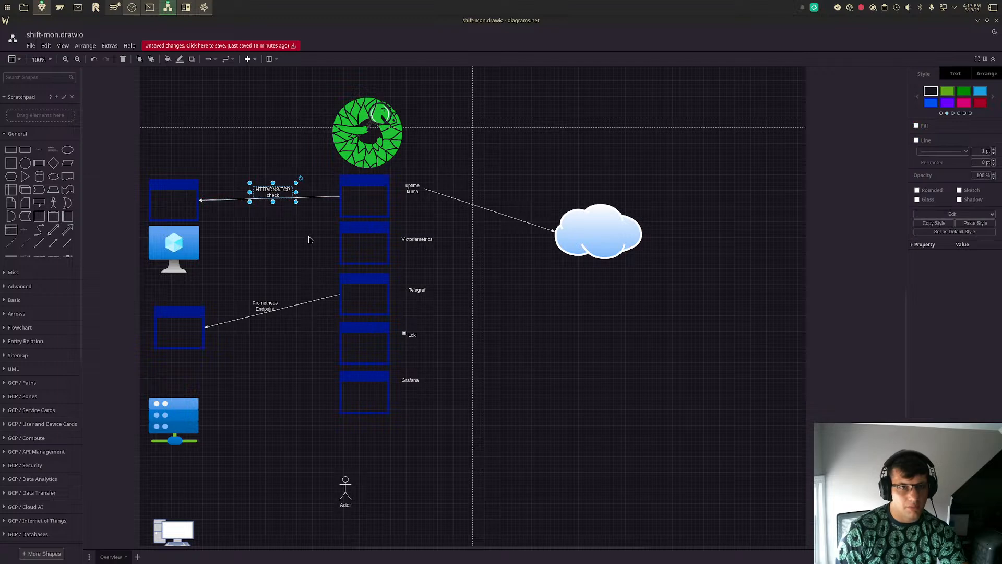
pyautogui.click(245, 221)
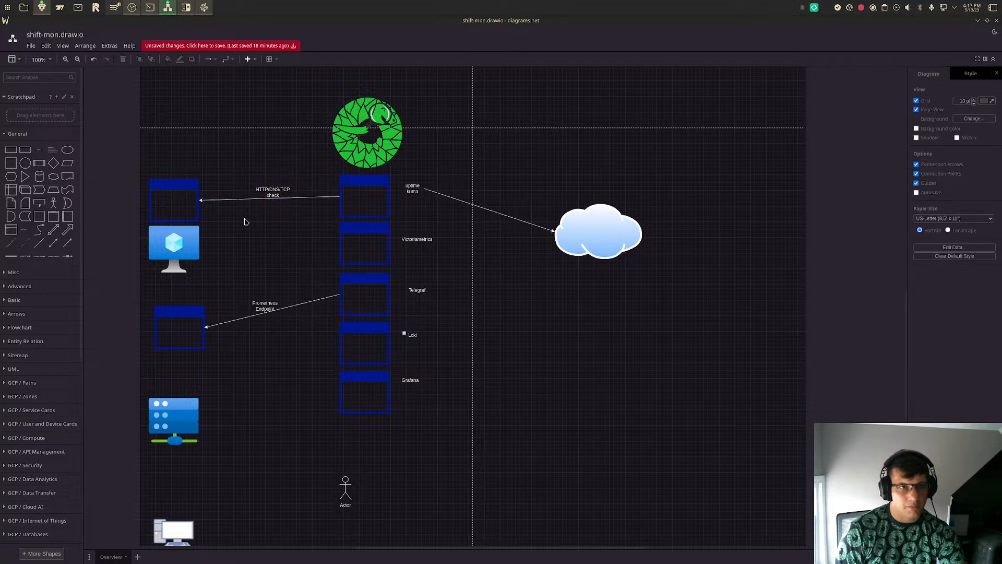
pyautogui.click(198, 203)
pyautogui.click(240, 227)
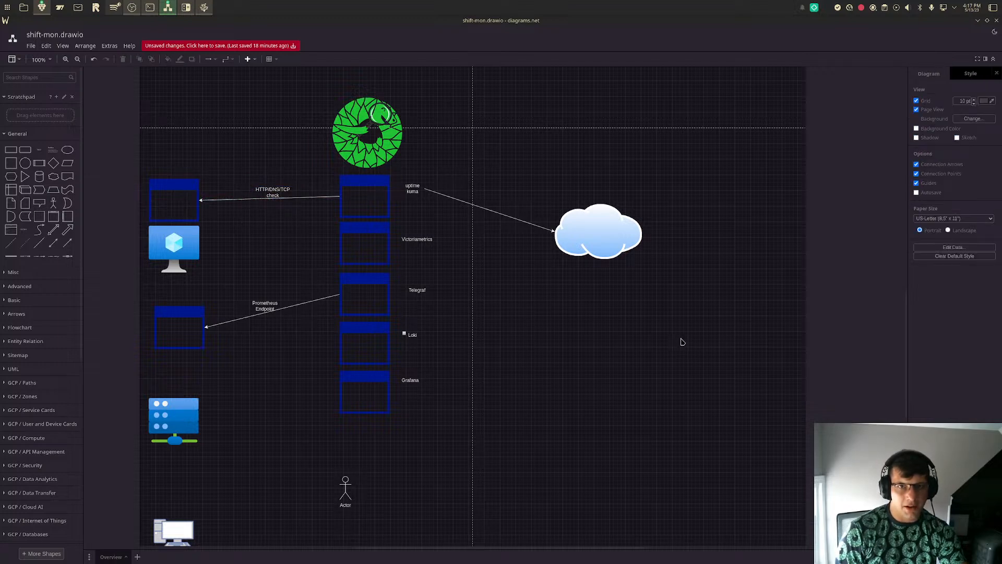
# - Place a new text label above the connector between uptime kuma and the cloud
pyautogui.doubleClick(497, 183)
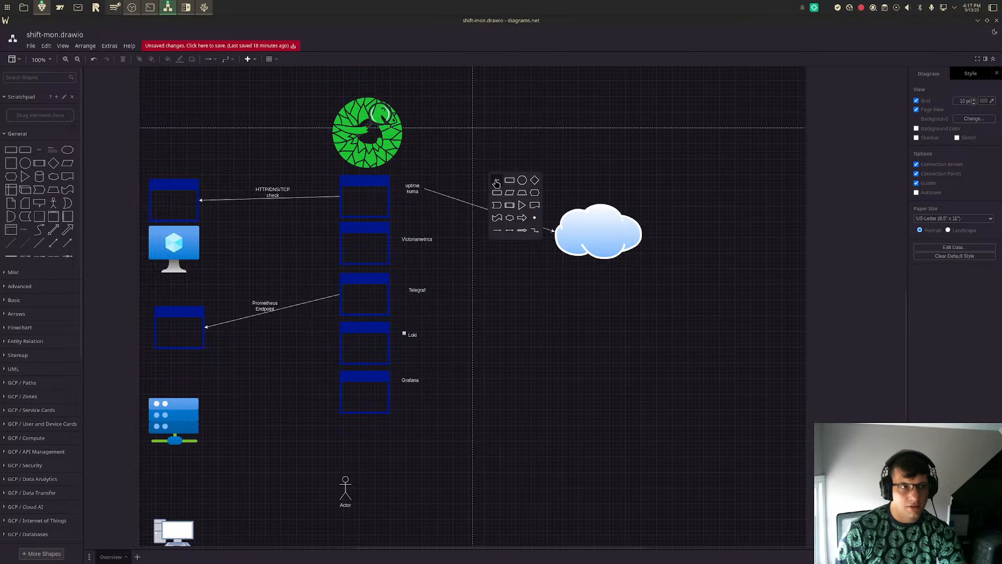
pyautogui.press('Escape')
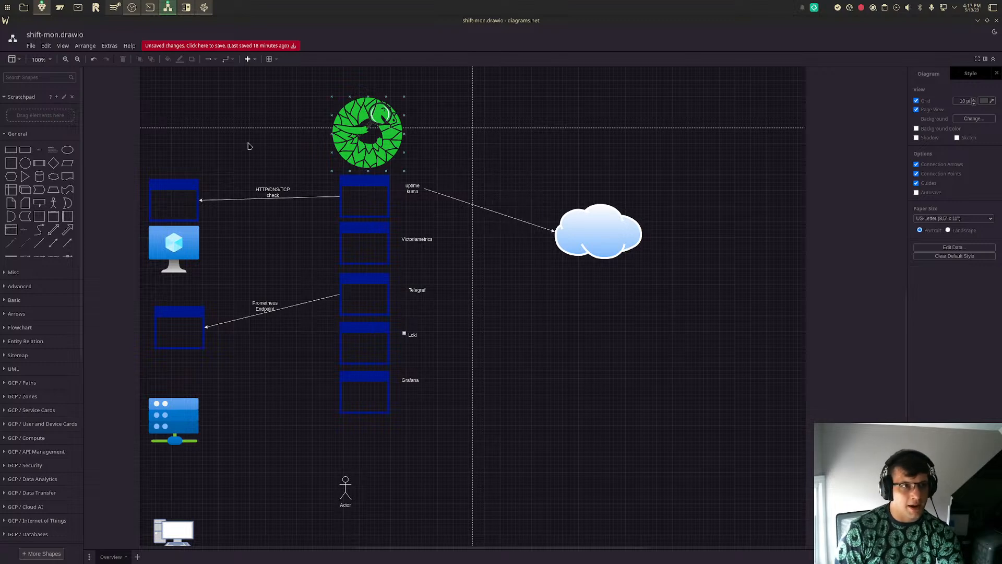
pyautogui.click(40, 150)
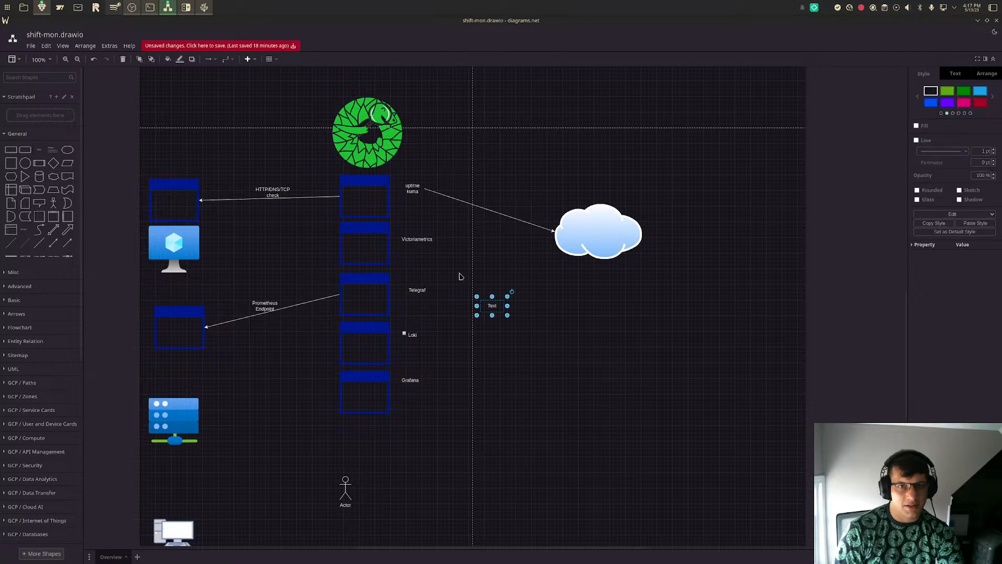
pyautogui.moveTo(494, 311); pyautogui.dragTo(499, 205)
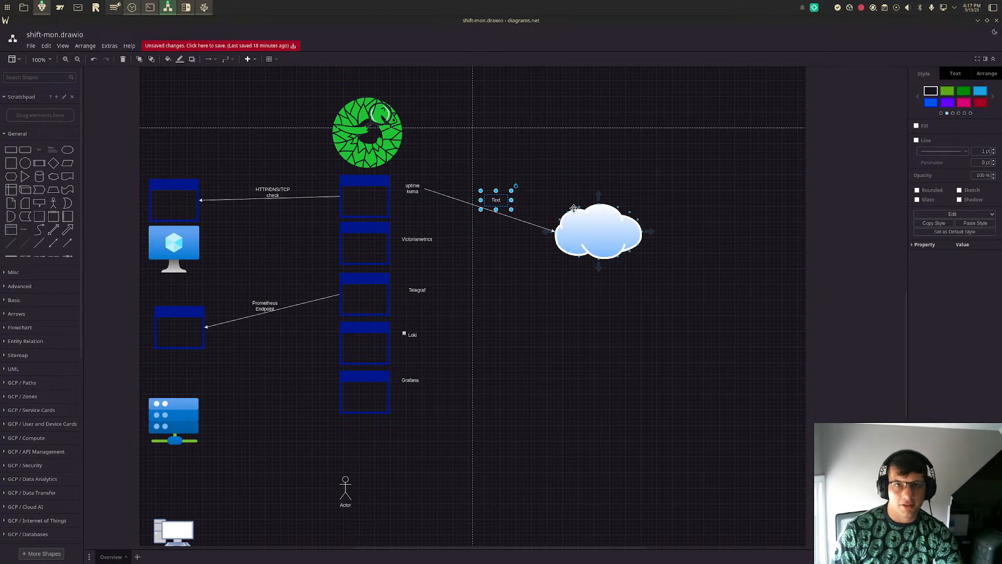
pyautogui.doubleClick(500, 205)
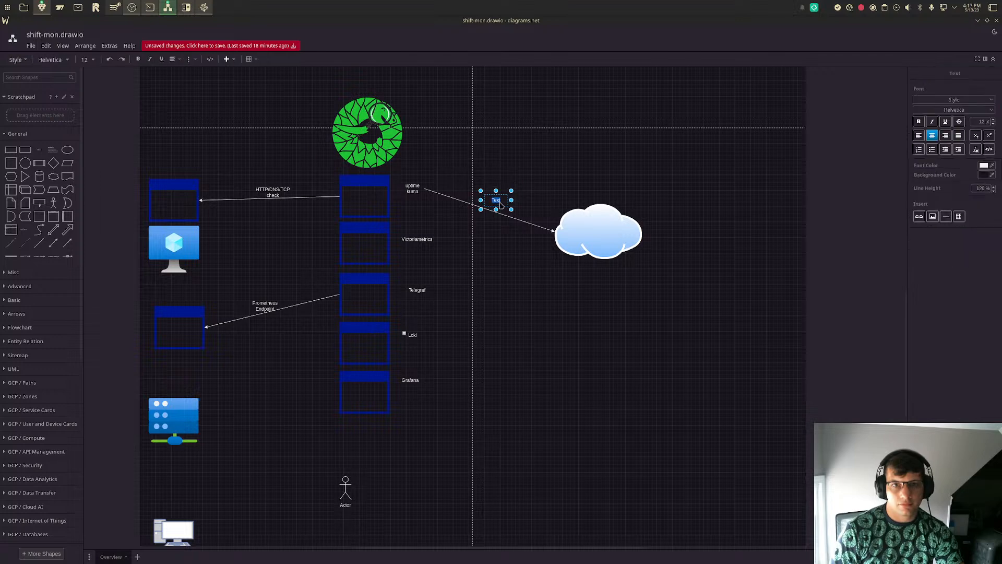
pyautogui.write('External Website')
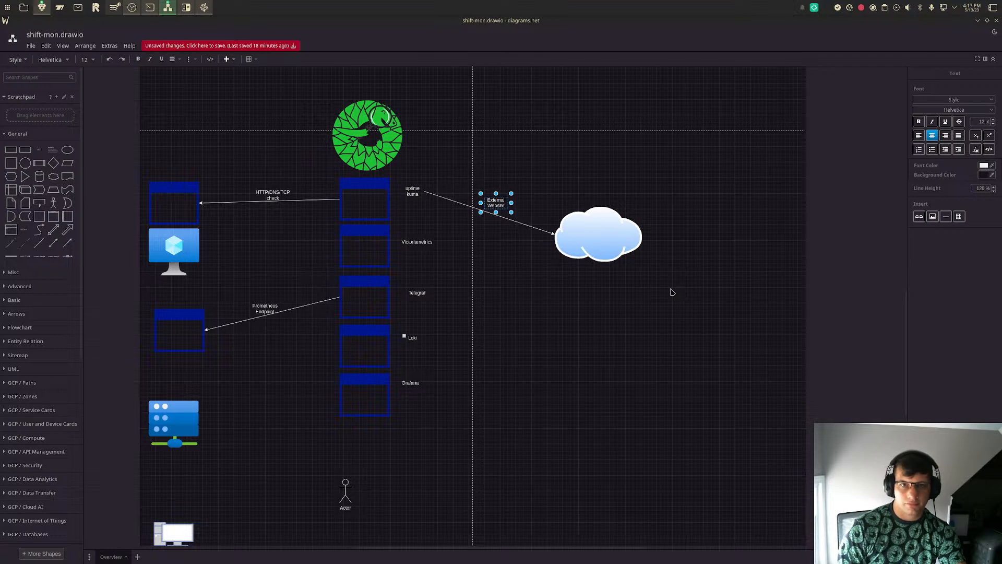
pyautogui.press('BackSpace')
pyautogui.press('BackSpace')
pyautogui.press('BackSpace')
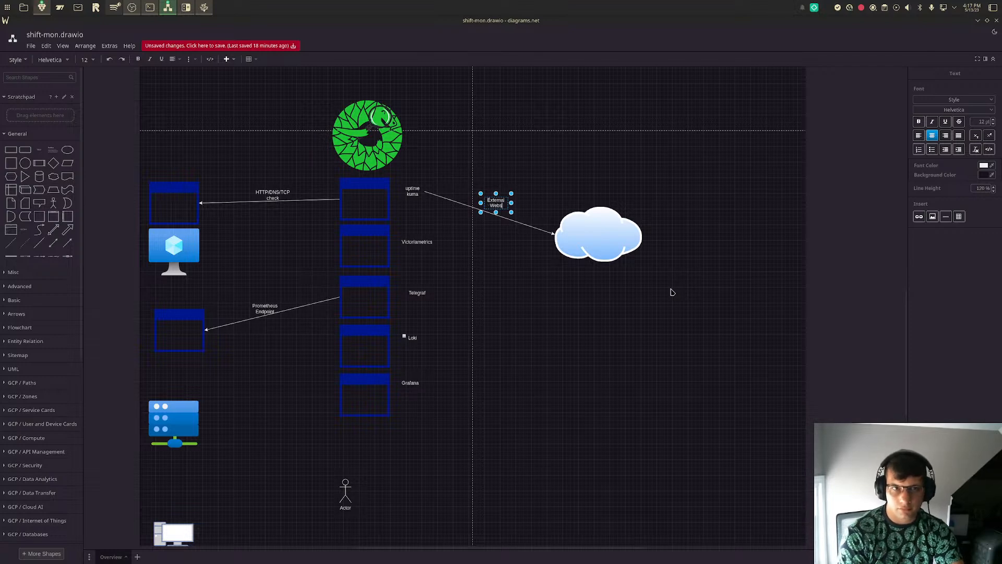
pyautogui.press('BackSpace')
pyautogui.press('BackSpace')
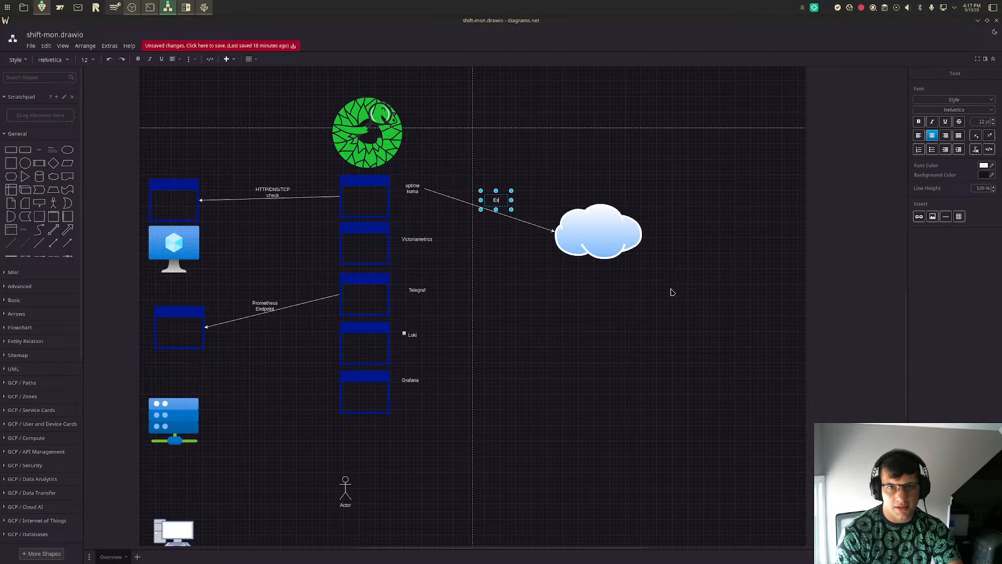
# - Set the text of the label on the cloud connector to "HTTP/DNS/TCP/Check" and shift it slightly toward the cloud
pyautogui.write('HTTP/DNS/TCP/Check')
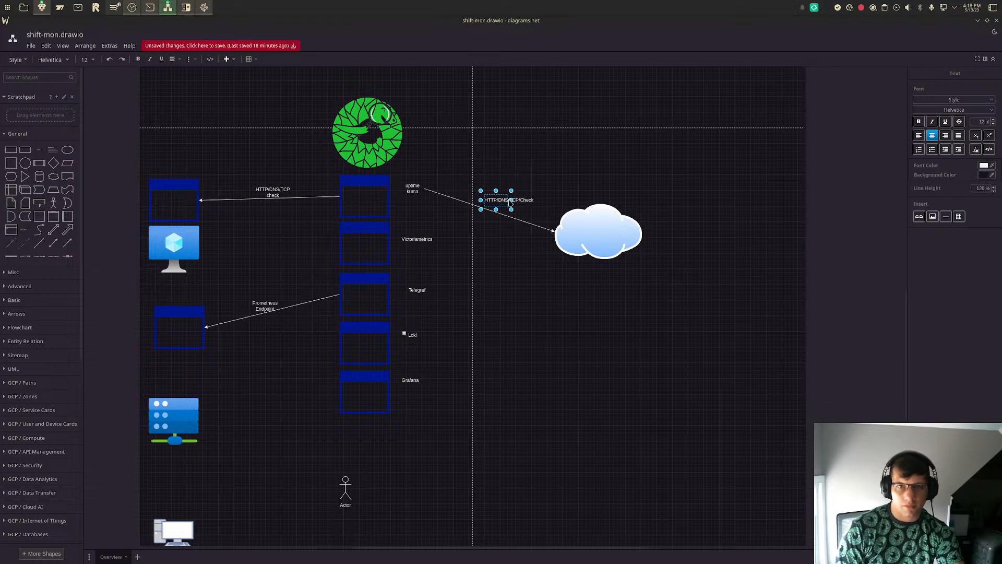
pyautogui.click(516, 225)
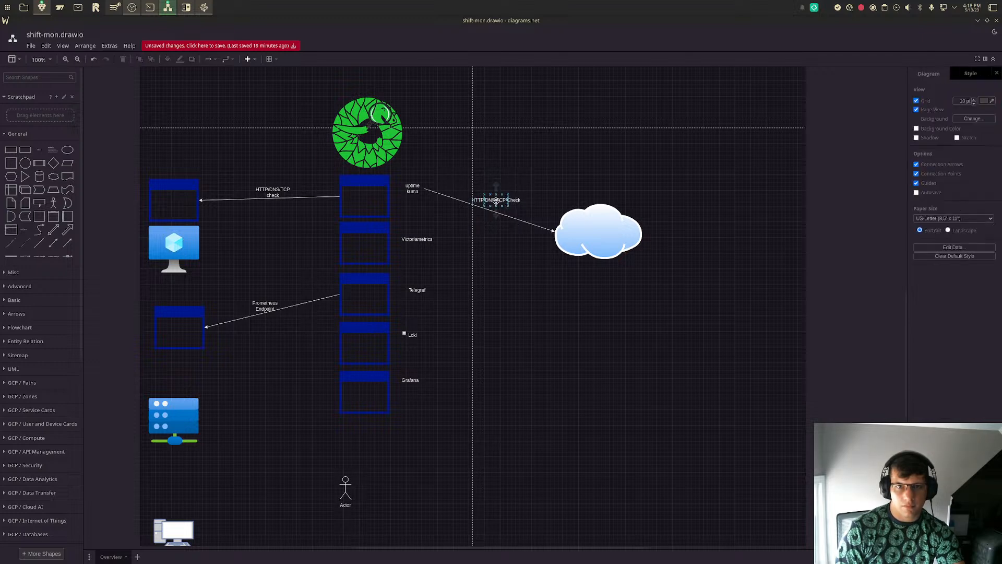
pyautogui.click(495, 201)
pyautogui.moveTo(495, 201); pyautogui.dragTo(501, 201)
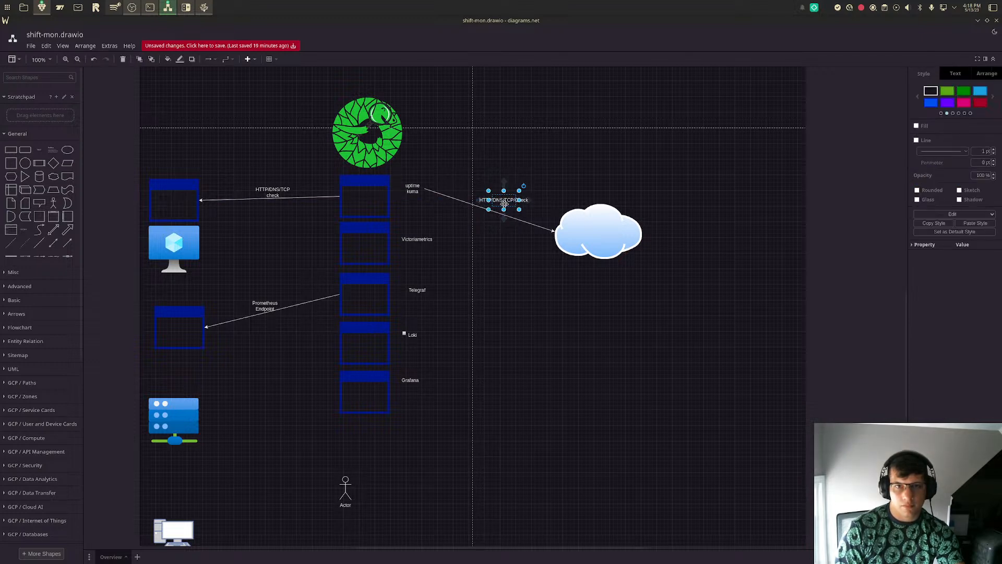
pyautogui.click(515, 220)
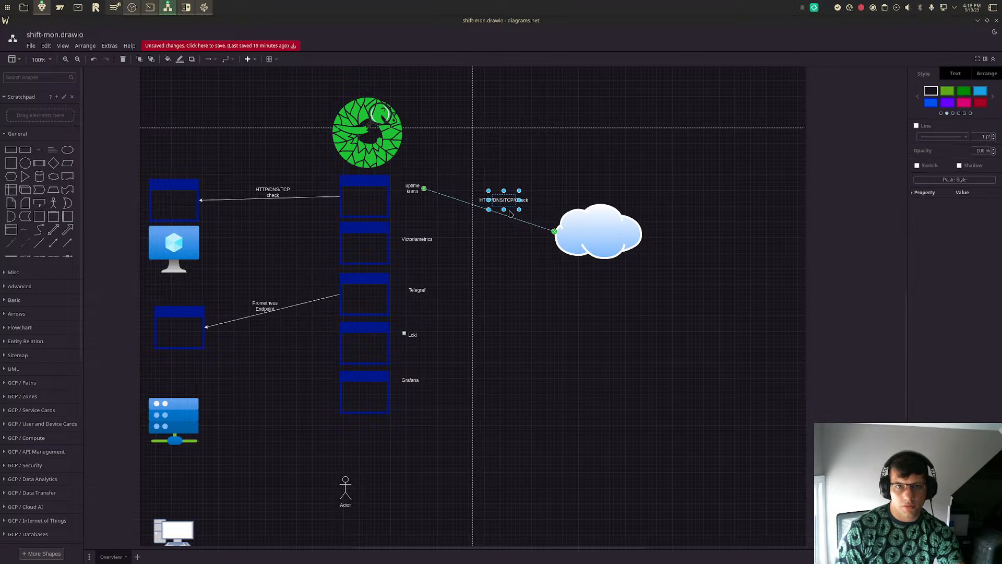
pyautogui.click(511, 213)
pyautogui.click(560, 283)
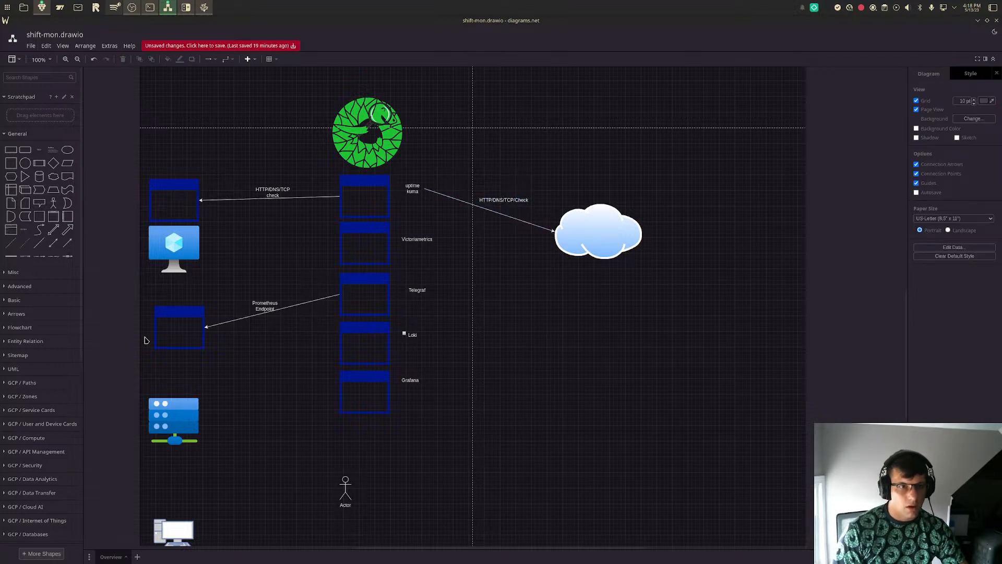
pyautogui.click(178, 342)
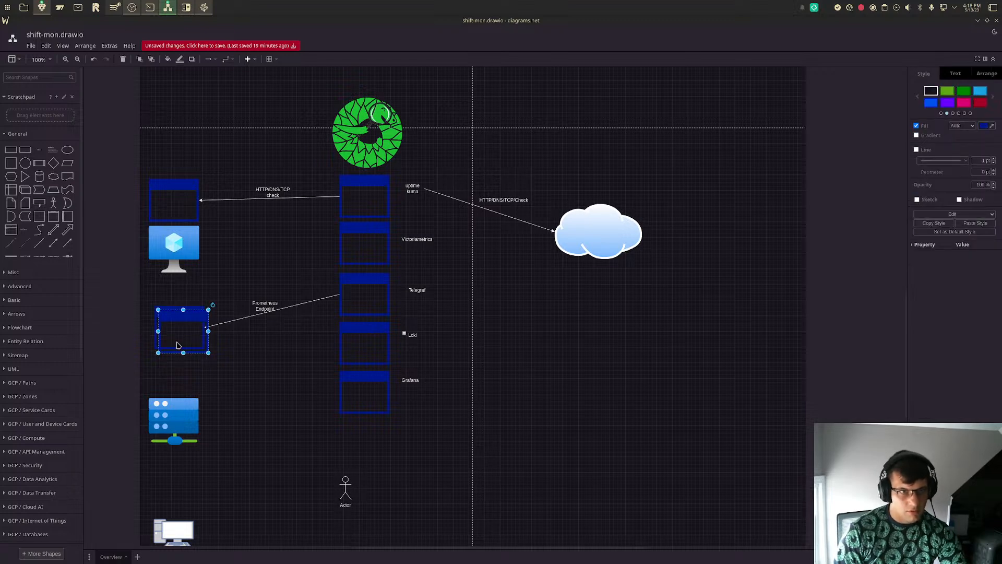
pyautogui.moveTo(177, 342); pyautogui.dragTo(174, 379)
pyautogui.hotkey('ctrl', 'z')
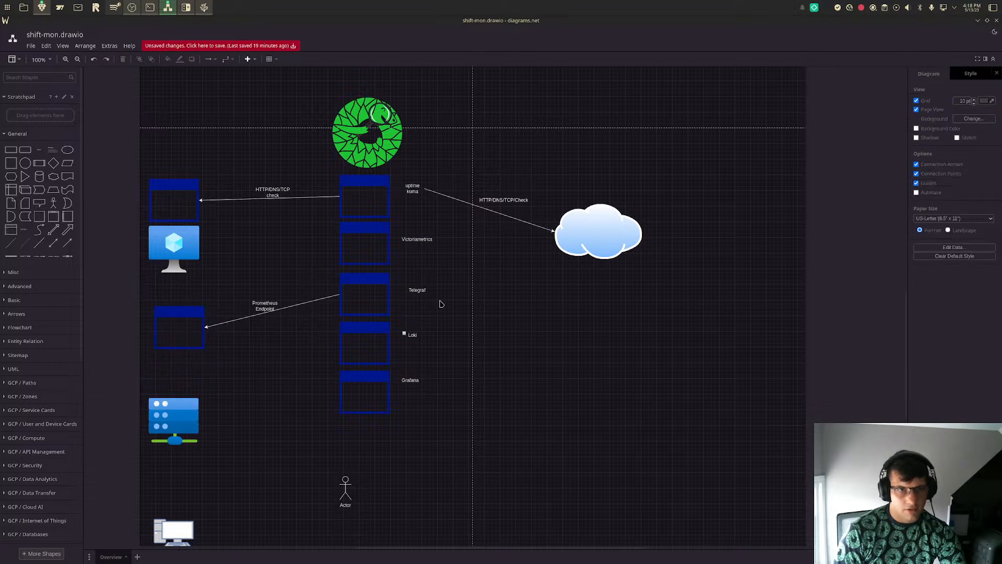
# - Place a copy of the Telegraf window and label directly above the server, and align the existing application window on top of it
pyautogui.click(362, 295)
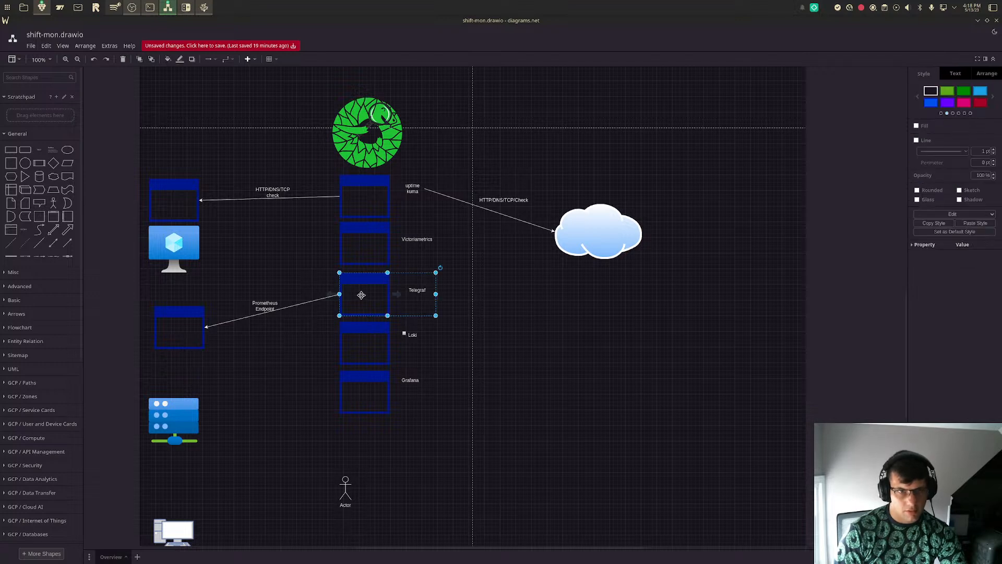
pyautogui.moveTo(376, 294); pyautogui.dragTo(178, 372)
pyautogui.moveTo(177, 413); pyautogui.dragTo(180, 424)
pyautogui.click(175, 383)
pyautogui.moveTo(175, 383); pyautogui.dragTo(175, 387)
pyautogui.click(186, 338)
pyautogui.moveTo(186, 338); pyautogui.dragTo(181, 343)
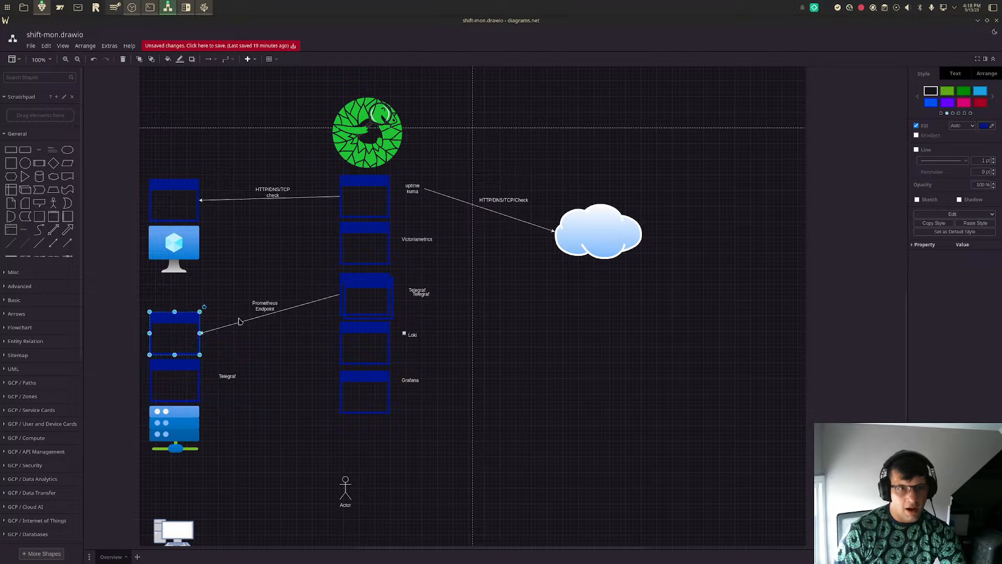
# - Place another copy of the Telegraf window and label directly above the blue monitor, moving the existing application window up to sit over it
pyautogui.click(191, 388)
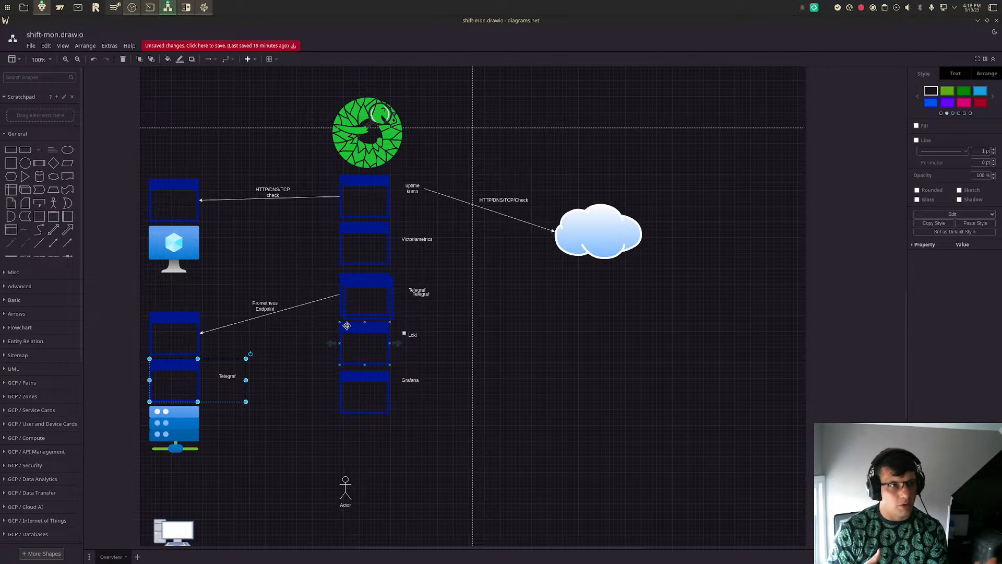
pyautogui.moveTo(176, 383); pyautogui.dragTo(264, 294)
pyautogui.moveTo(165, 210); pyautogui.dragTo(165, 166)
pyautogui.moveTo(273, 192); pyautogui.dragTo(271, 192)
pyautogui.moveTo(254, 289); pyautogui.dragTo(166, 202)
pyautogui.click(210, 234)
pyautogui.click(175, 154)
pyautogui.moveTo(175, 154); pyautogui.dragTo(177, 154)
pyautogui.click(249, 245)
pyautogui.click(172, 203)
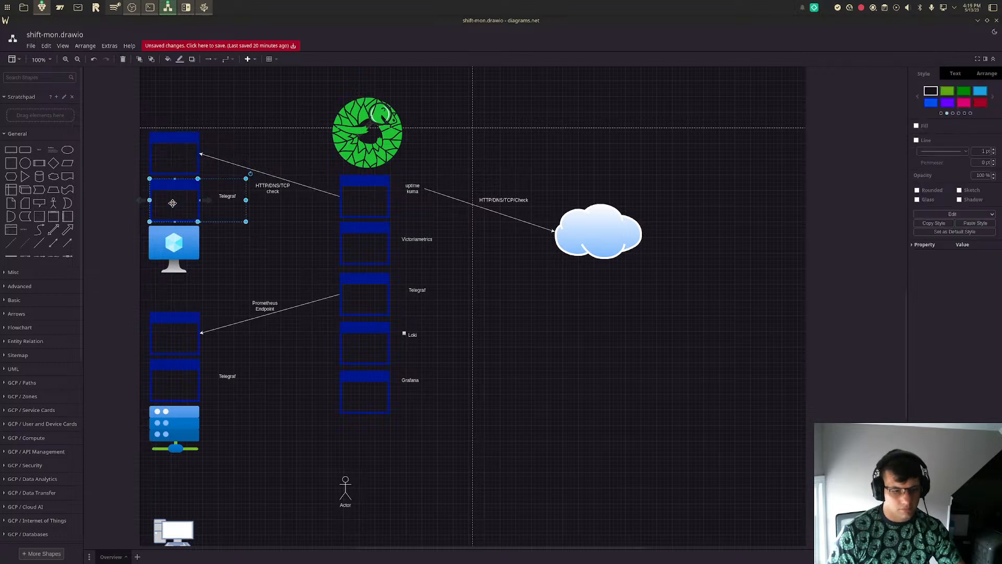
# - Place a copy of the Telegraf window and label directly above the desktop computer
pyautogui.hotkey('ctrl', 'c')
pyautogui.hotkey('ctrl', 'v')
pyautogui.moveTo(183, 211); pyautogui.dragTo(181, 501)
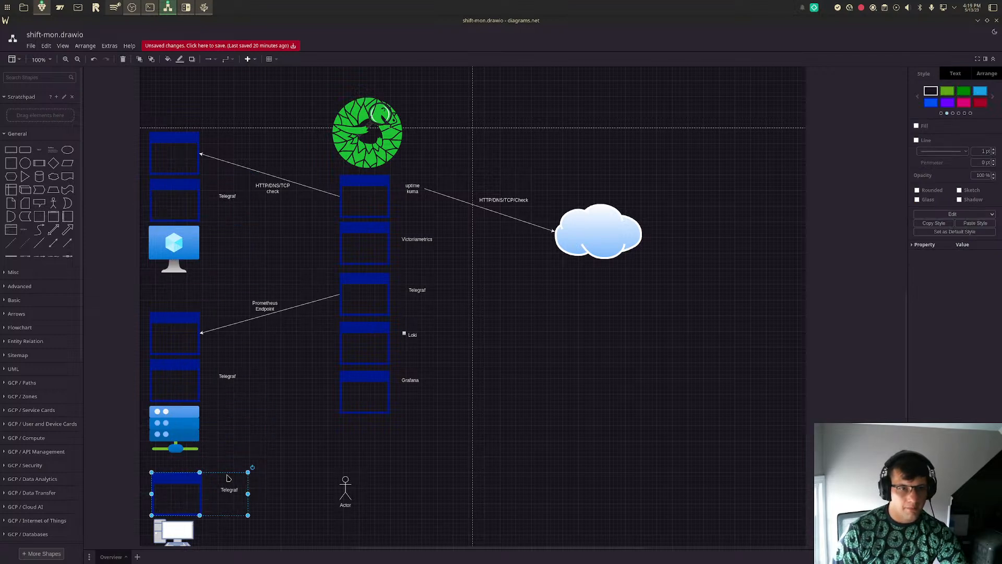
pyautogui.scroll(-5, 217, 484)
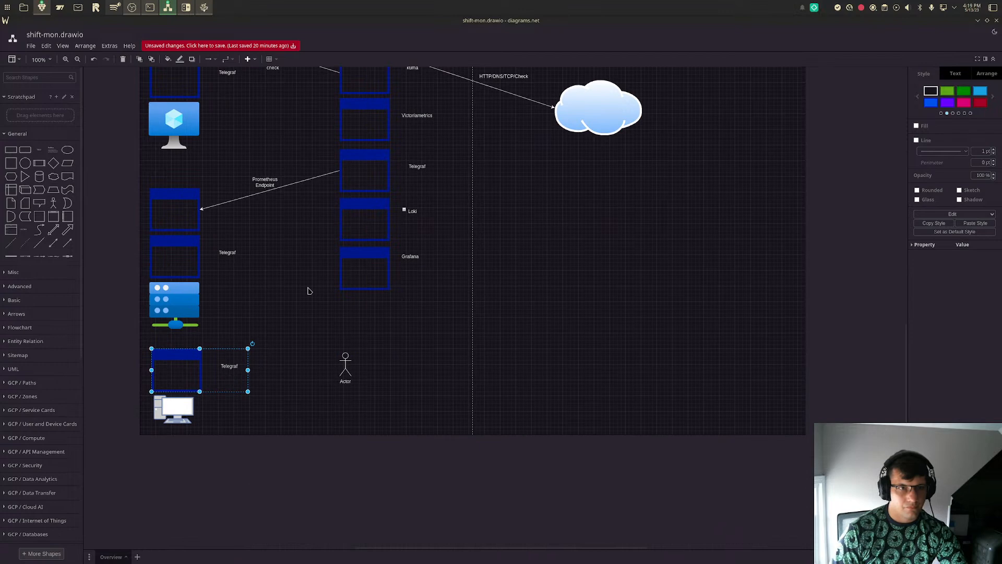
pyautogui.click(308, 291)
# - Draw a tall rectangle enclosing the blue monitor and the two windows above it, and send it to the back
pyautogui.scroll(5, 308, 291)
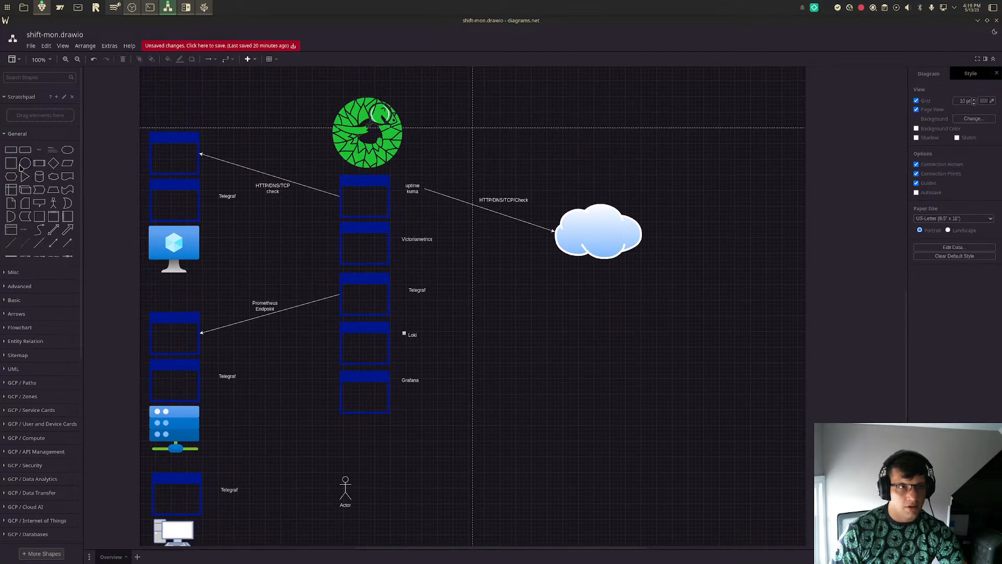
pyautogui.click(10, 150)
pyautogui.moveTo(503, 306); pyautogui.dragTo(210, 280)
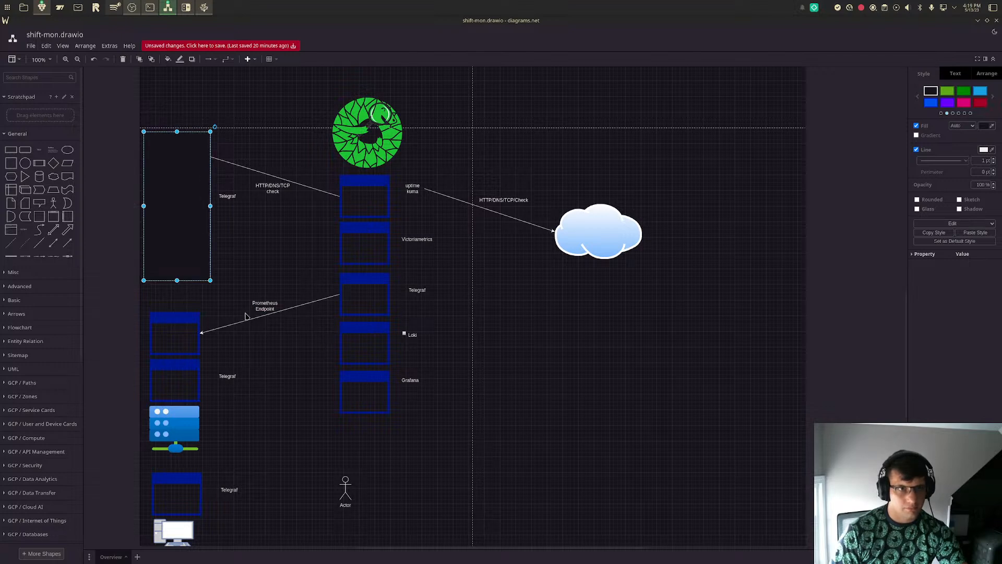
pyautogui.moveTo(179, 280); pyautogui.dragTo(178, 288)
pyautogui.rightClick(188, 265)
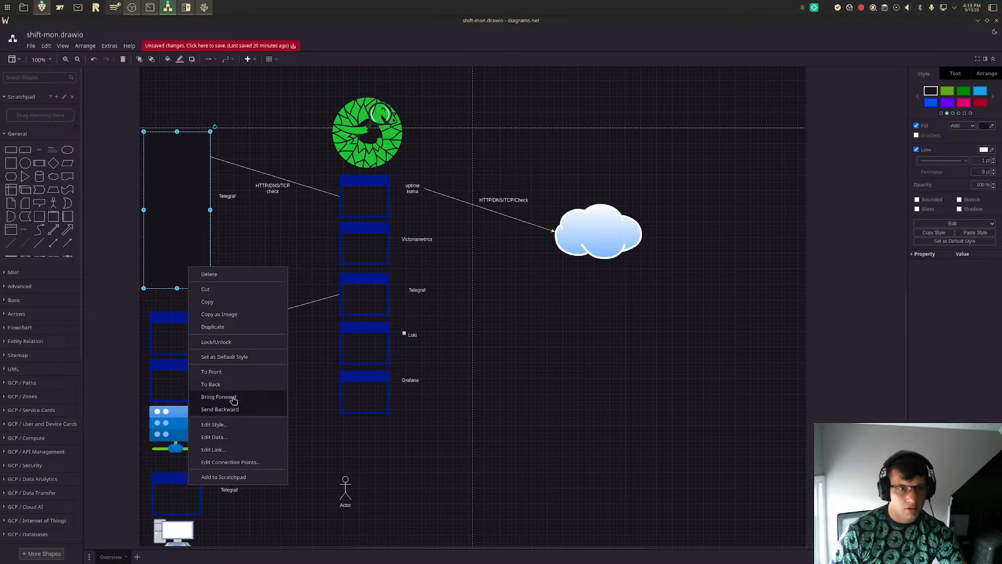
pyautogui.click(210, 384)
pyautogui.click(245, 219)
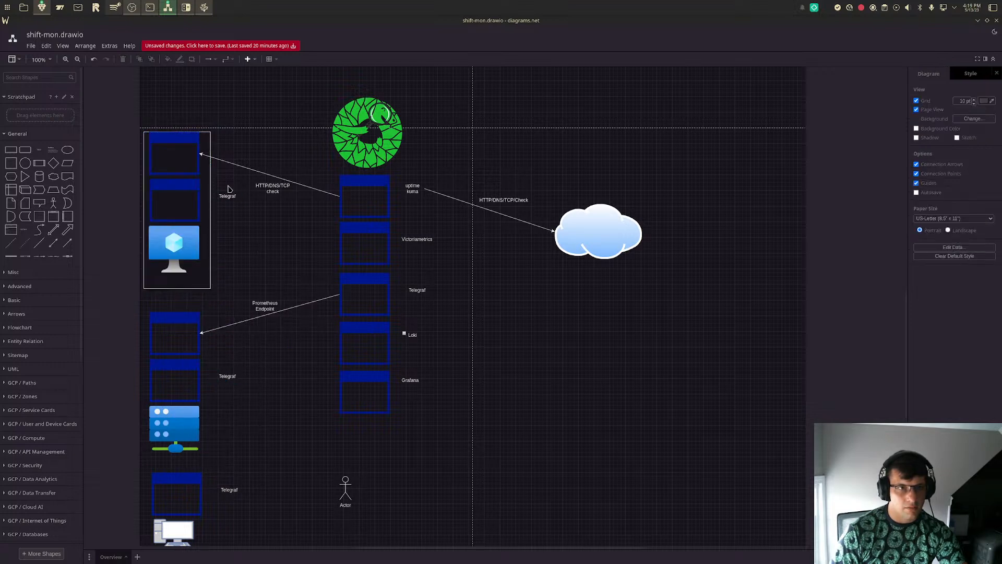
# - Move the Telegraf label beside the blue monitor's upper window stack inside its own window
pyautogui.click(226, 198)
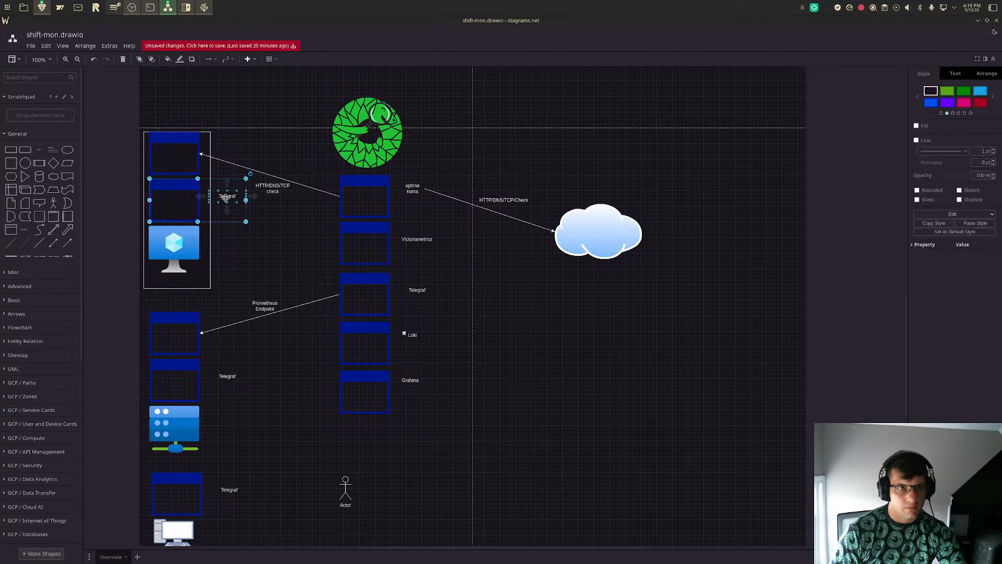
pyautogui.moveTo(226, 197); pyautogui.dragTo(173, 205)
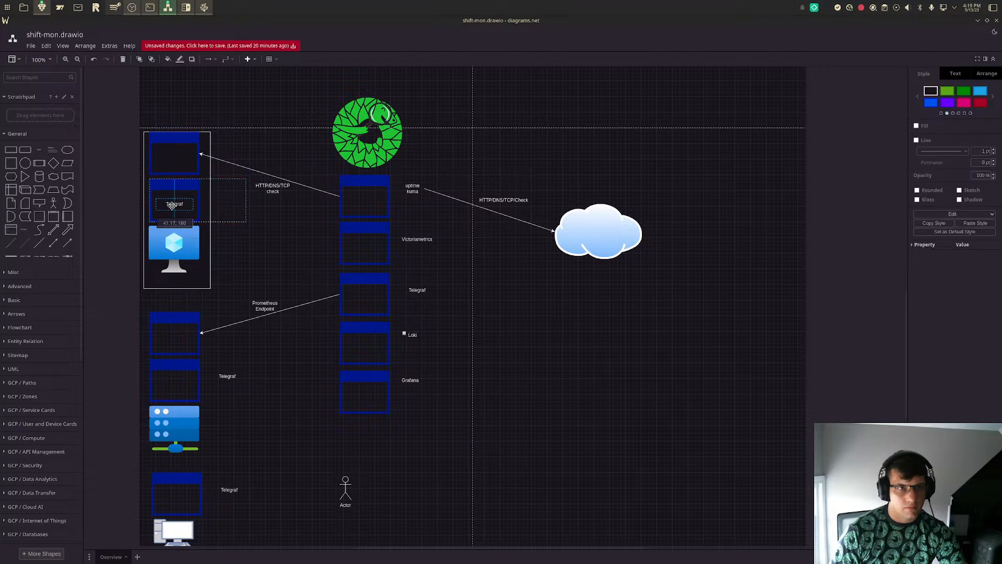
pyautogui.click(265, 244)
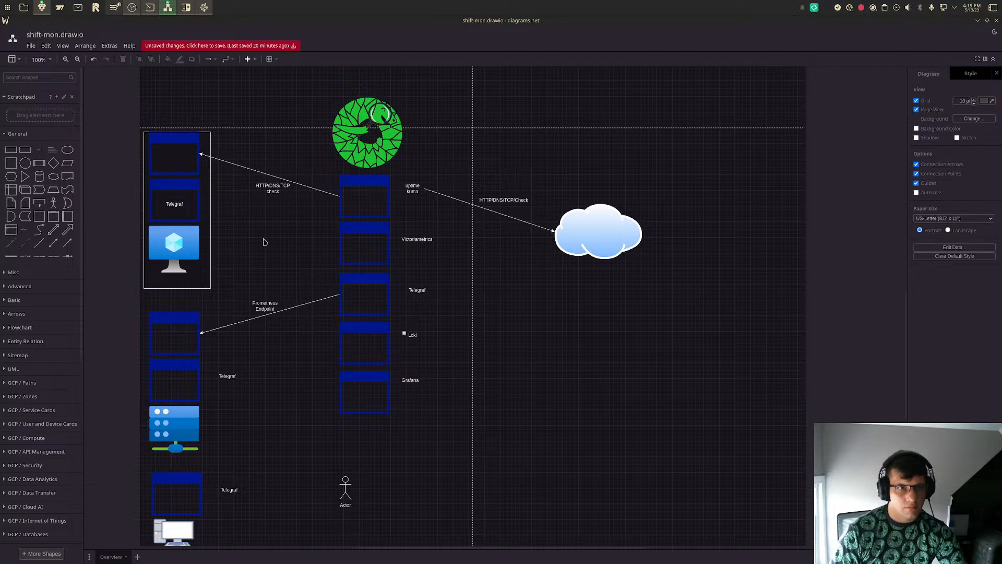
pyautogui.click(420, 290)
pyautogui.moveTo(422, 290)
pyautogui.mouseDown()
pyautogui.moveTo(408, 289)
pyautogui.moveTo(421, 288)
pyautogui.moveTo(421, 299)
pyautogui.mouseUp()
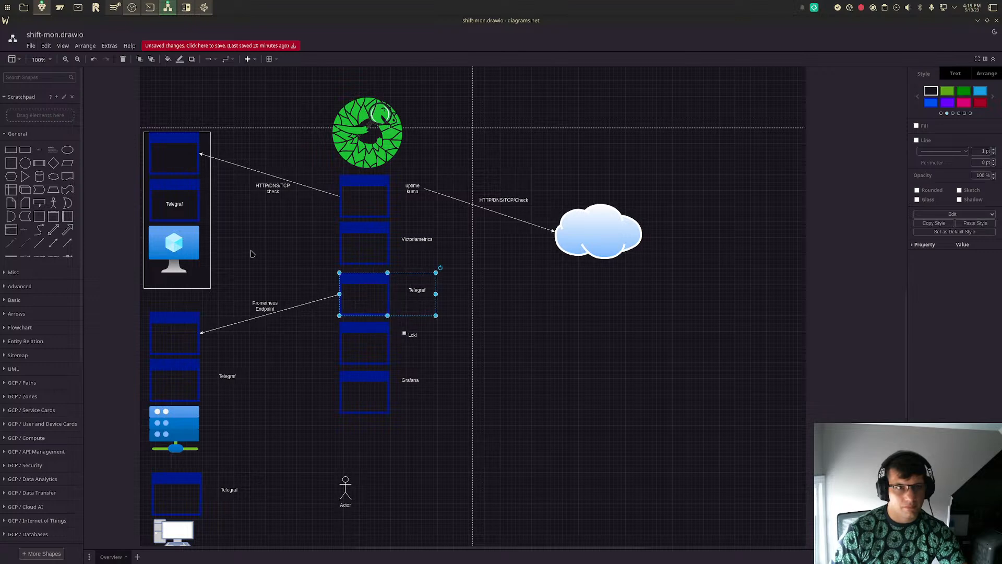
# - Replace the Telegraf window above the desktop computer with a duplicate of the one that has its label inside
pyautogui.click(171, 212)
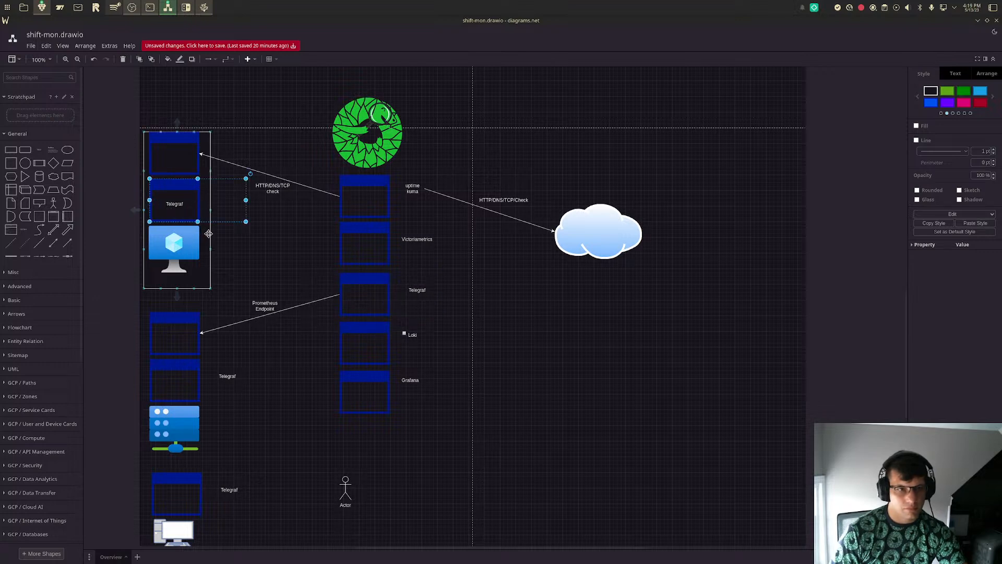
pyautogui.hotkey('ctrl', 'd')
pyautogui.moveTo(212, 213); pyautogui.dragTo(298, 414)
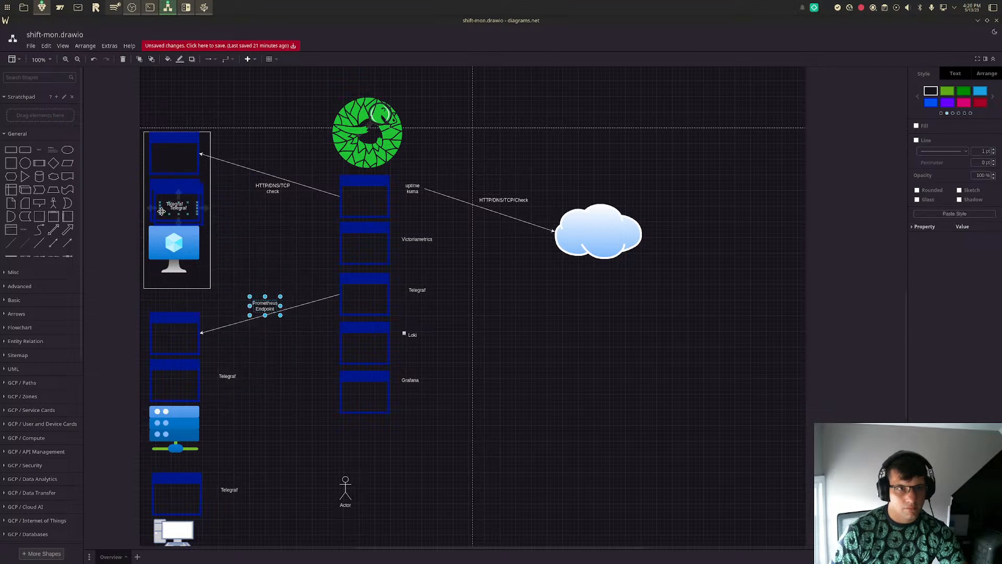
pyautogui.moveTo(172, 218); pyautogui.dragTo(242, 455)
pyautogui.click(178, 493)
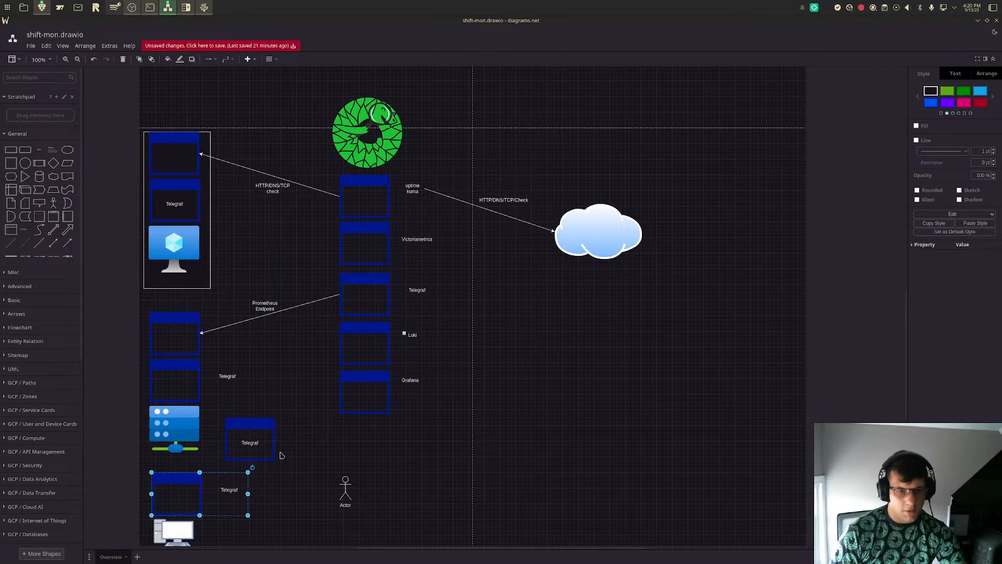
pyautogui.press('Delete')
pyautogui.moveTo(245, 448); pyautogui.dragTo(174, 510)
pyautogui.moveTo(167, 503); pyautogui.dragTo(168, 499)
# - Replace the Telegraf window above the server with a copy of the one that has its label inside
pyautogui.click(219, 376)
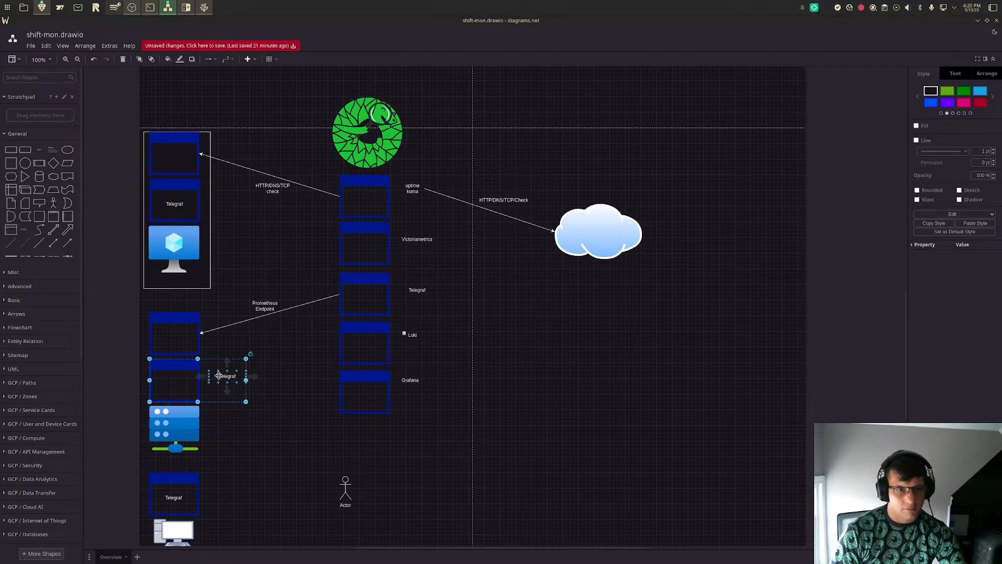
pyautogui.hotkey('ctrl', 'x')
pyautogui.hotkey('ctrl', 'v')
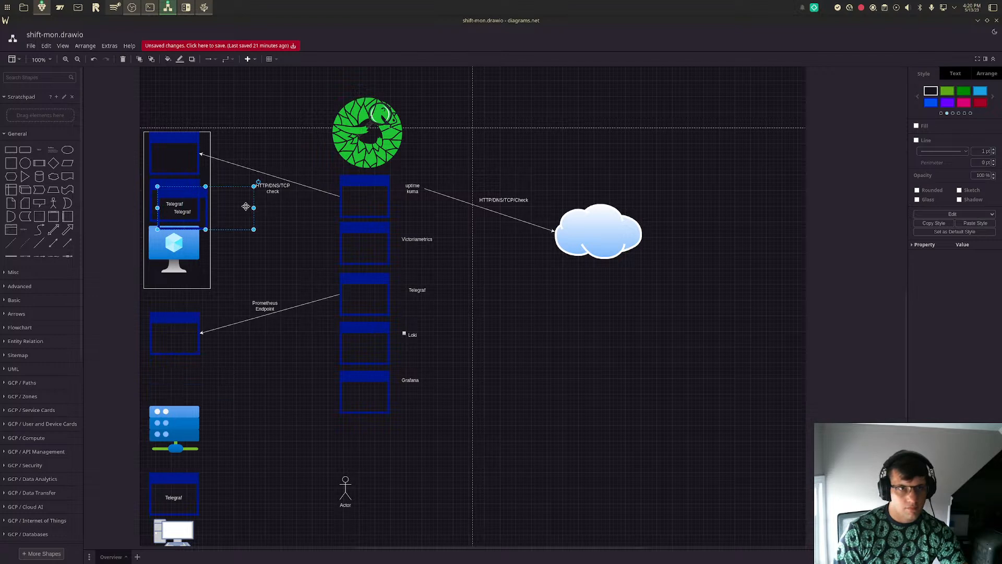
pyautogui.moveTo(240, 224); pyautogui.dragTo(243, 401)
pyautogui.click(311, 473)
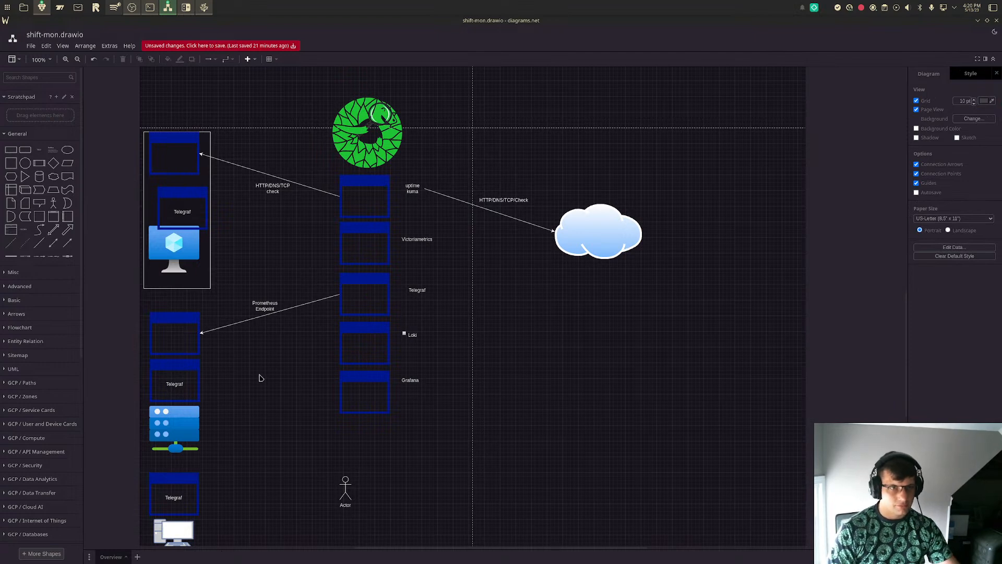
# - Add a bent arrow beside the server's Telegraf window, ending on the right edge of the application window above it
pyautogui.click(65, 245)
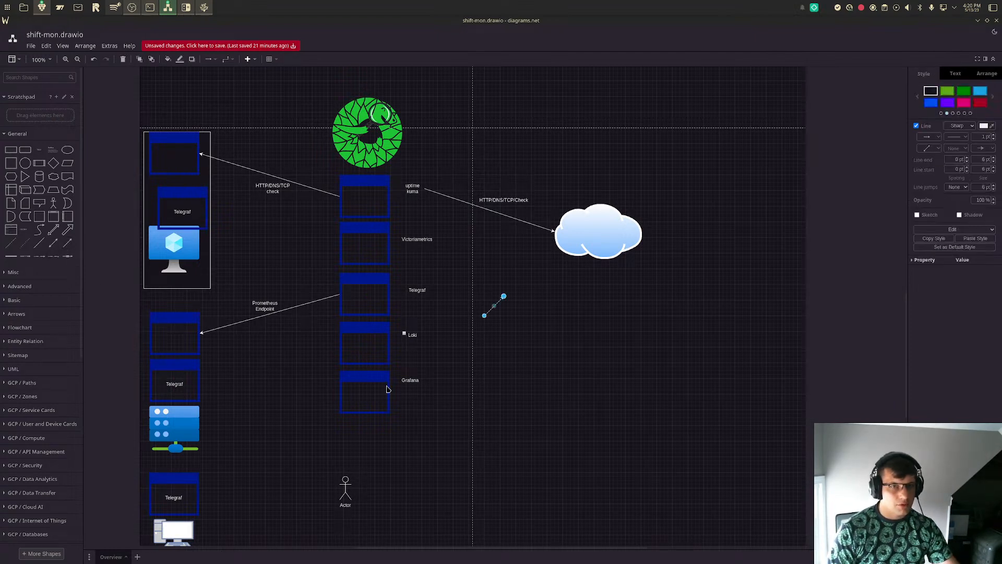
pyautogui.moveTo(485, 316); pyautogui.dragTo(207, 388)
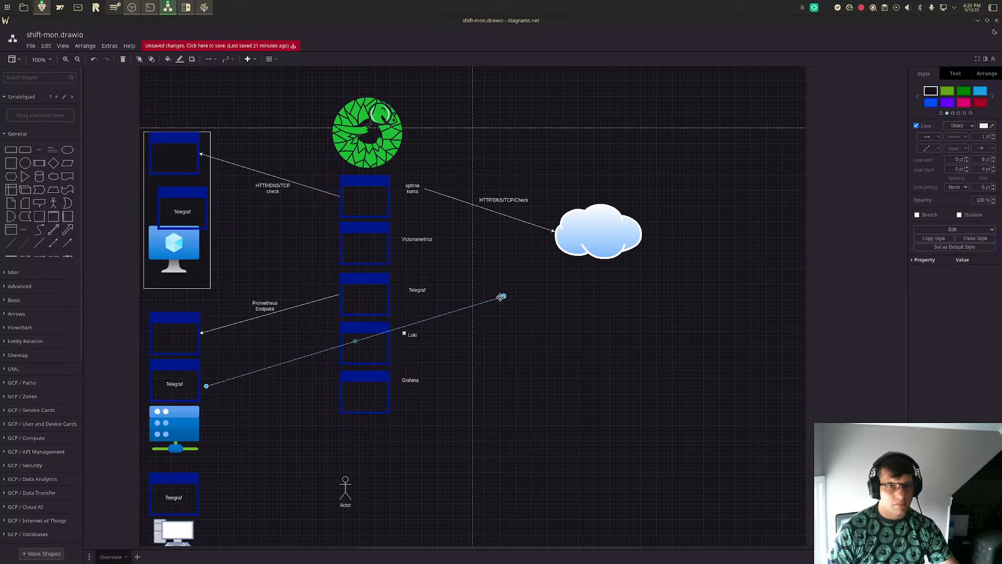
pyautogui.moveTo(502, 296); pyautogui.dragTo(218, 359)
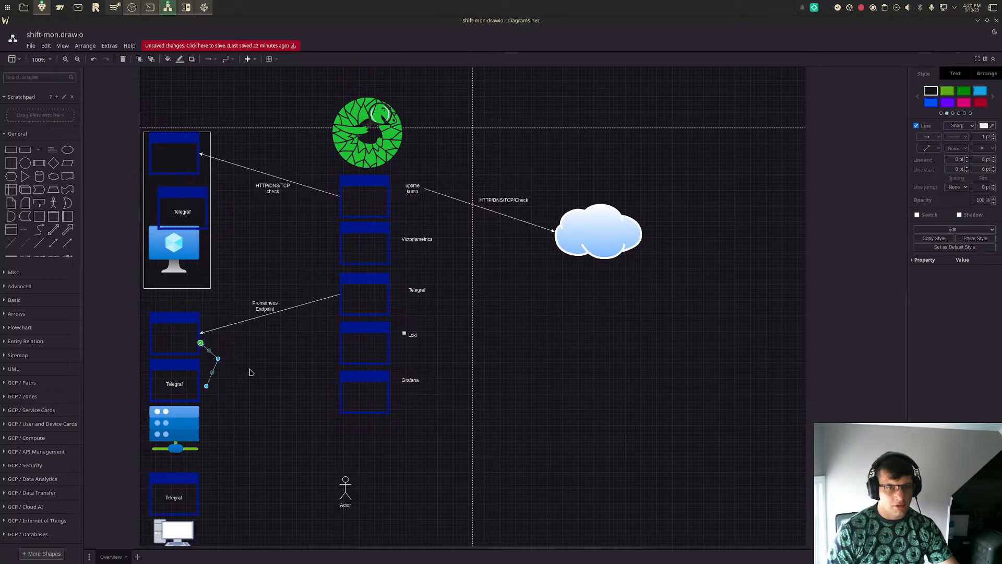
pyautogui.click(261, 418)
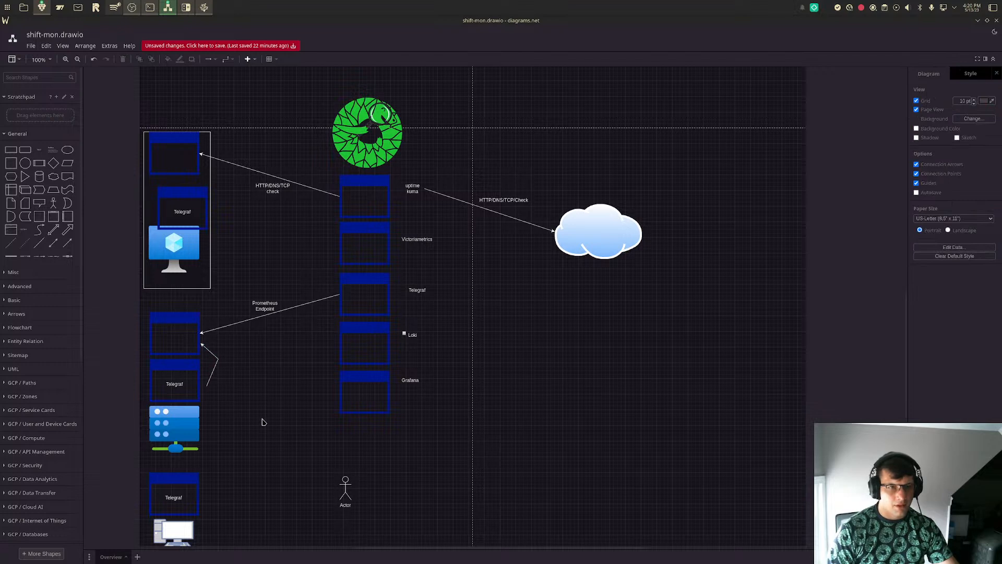
# - Attach the bent arrow's loose start to the right edge of the server's Telegraf window
pyautogui.click(209, 375)
pyautogui.click(208, 386)
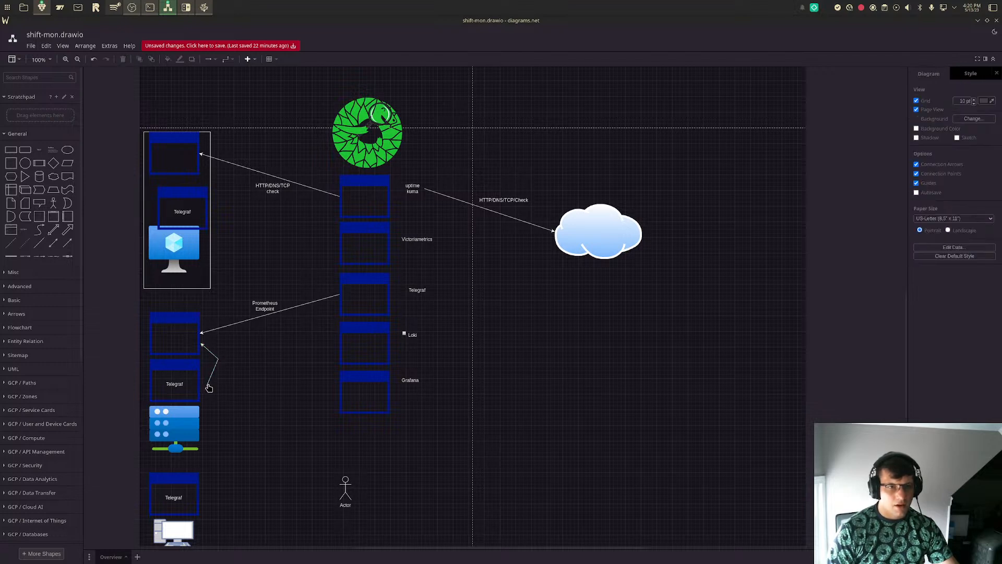
pyautogui.doubleClick(209, 386)
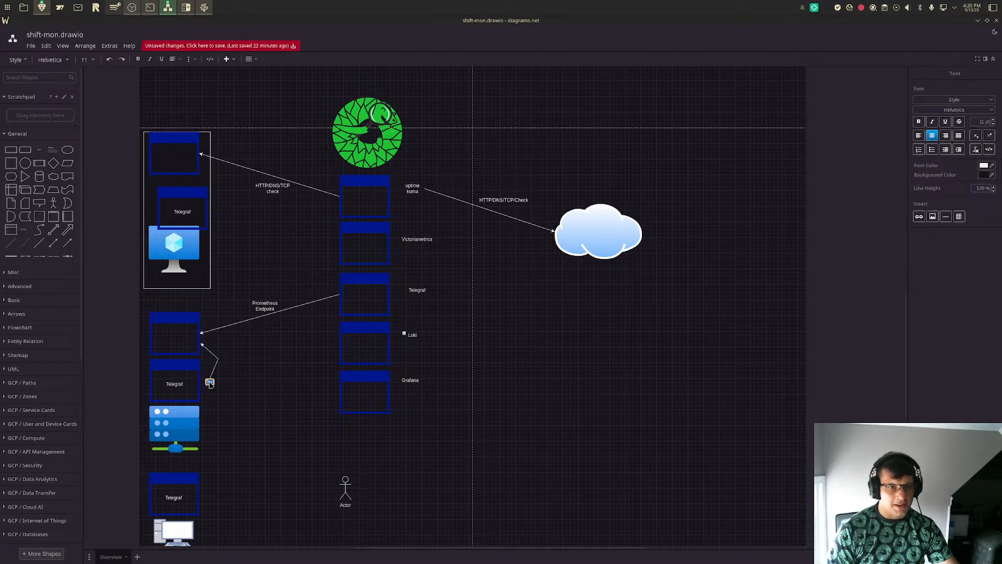
pyautogui.click(230, 381)
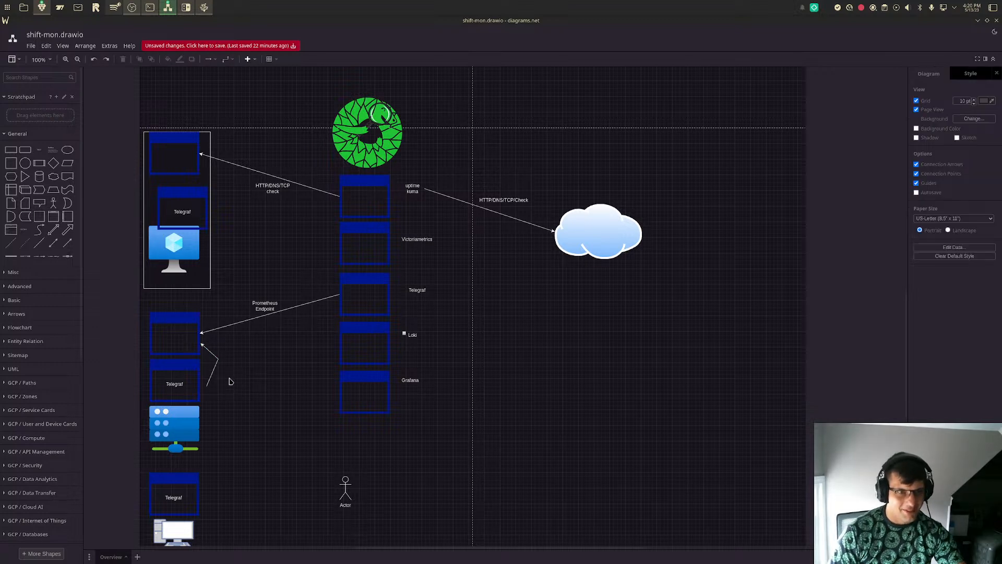
pyautogui.click(214, 367)
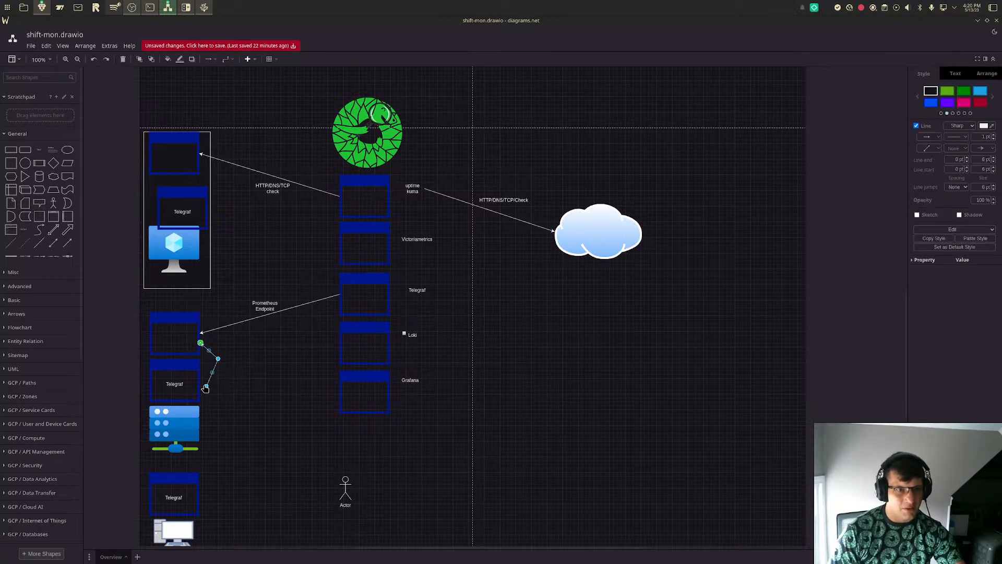
pyautogui.moveTo(207, 385); pyautogui.dragTo(200, 380)
pyautogui.click(251, 396)
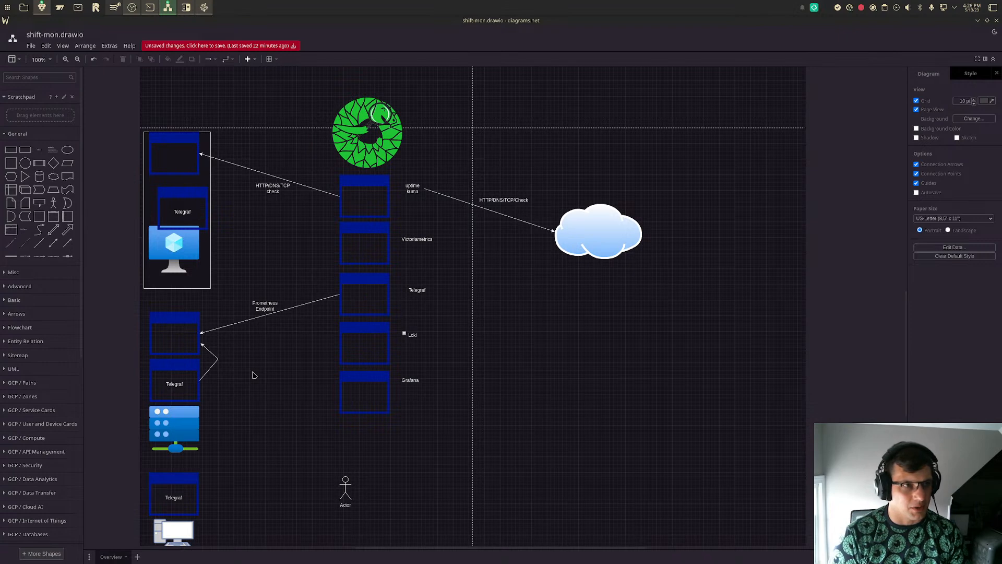
# - Move the blue monitor slightly lower in its rectangle and align the Telegraf window directly above it
pyautogui.scroll(-3, 252, 375)
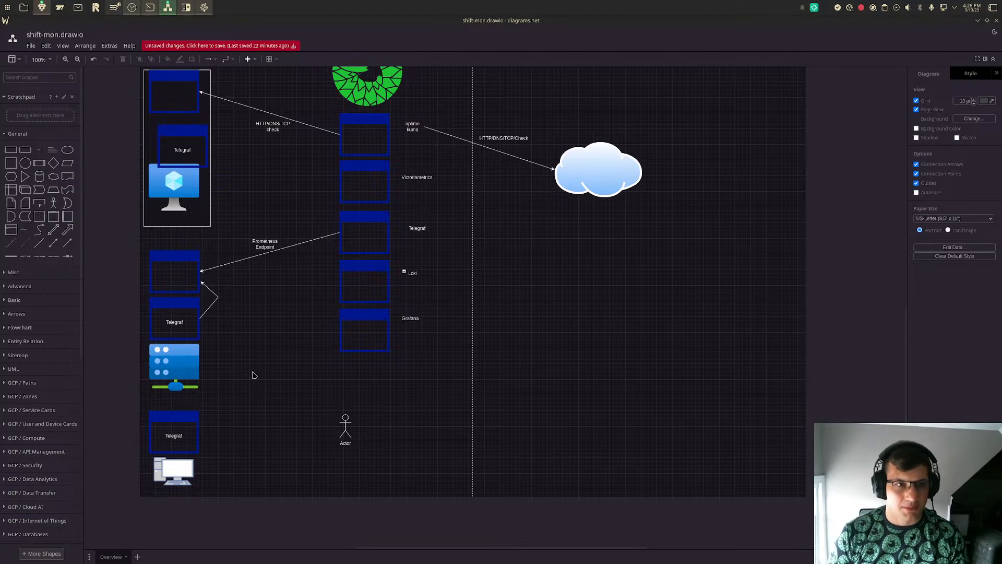
pyautogui.scroll(4, 279, 301)
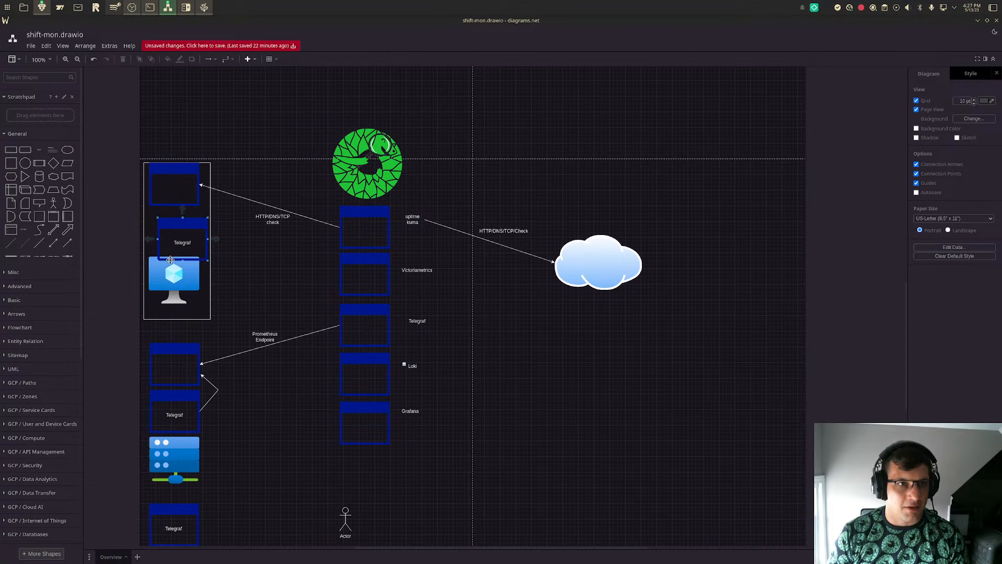
pyautogui.click(174, 289)
pyautogui.moveTo(174, 288); pyautogui.dragTo(176, 298)
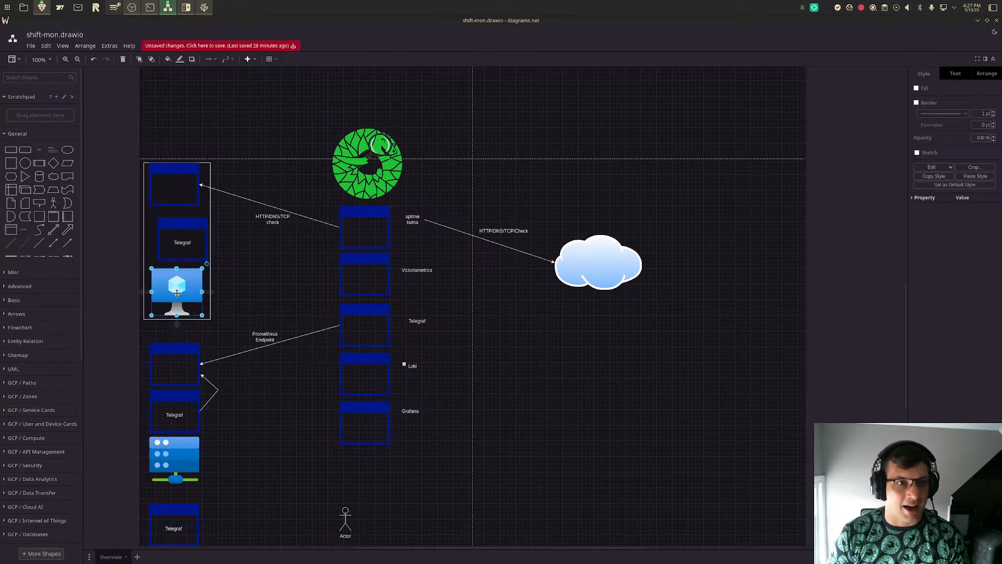
pyautogui.click(183, 253)
pyautogui.moveTo(183, 253); pyautogui.dragTo(178, 252)
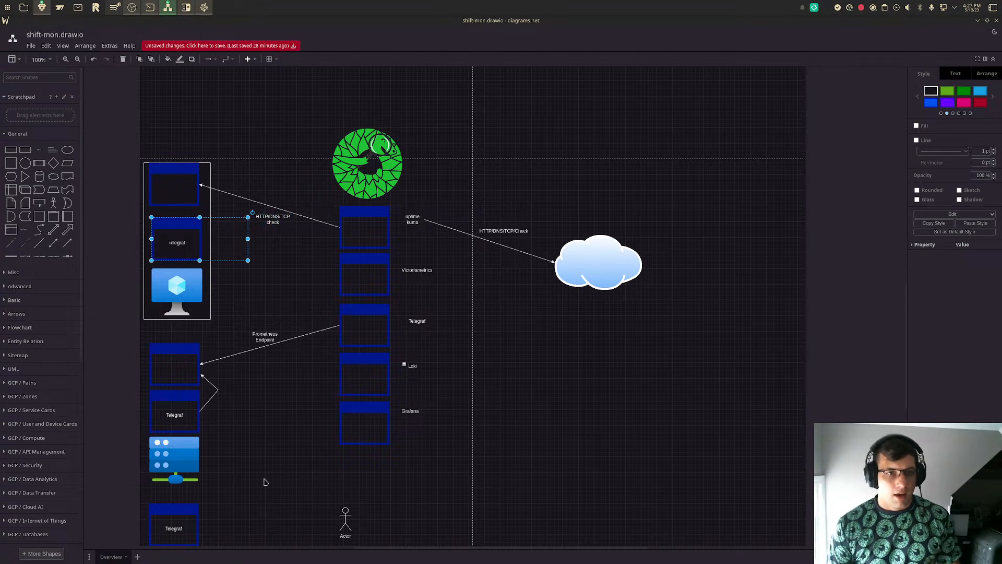
pyautogui.click(286, 391)
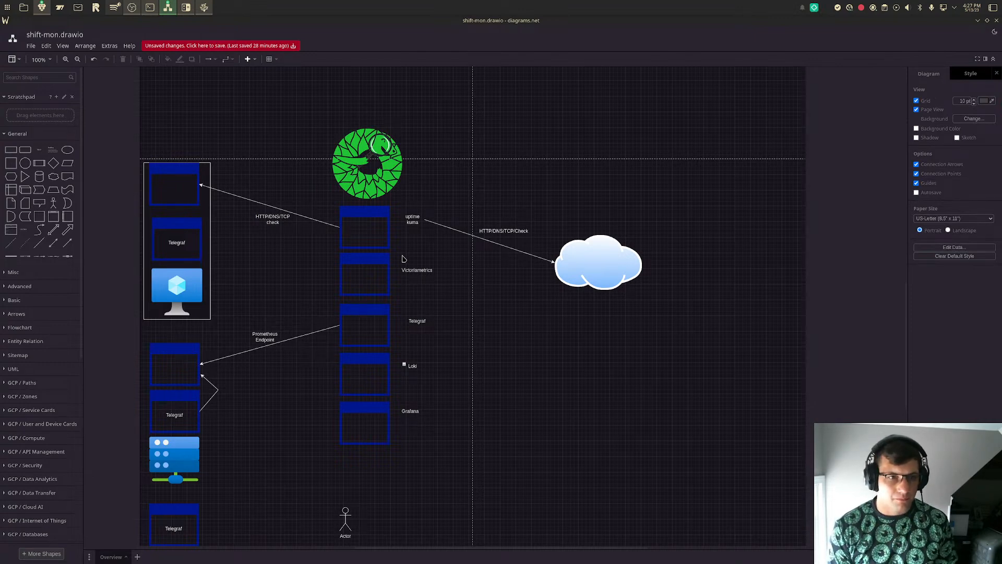
pyautogui.scroll(-3, 413, 450)
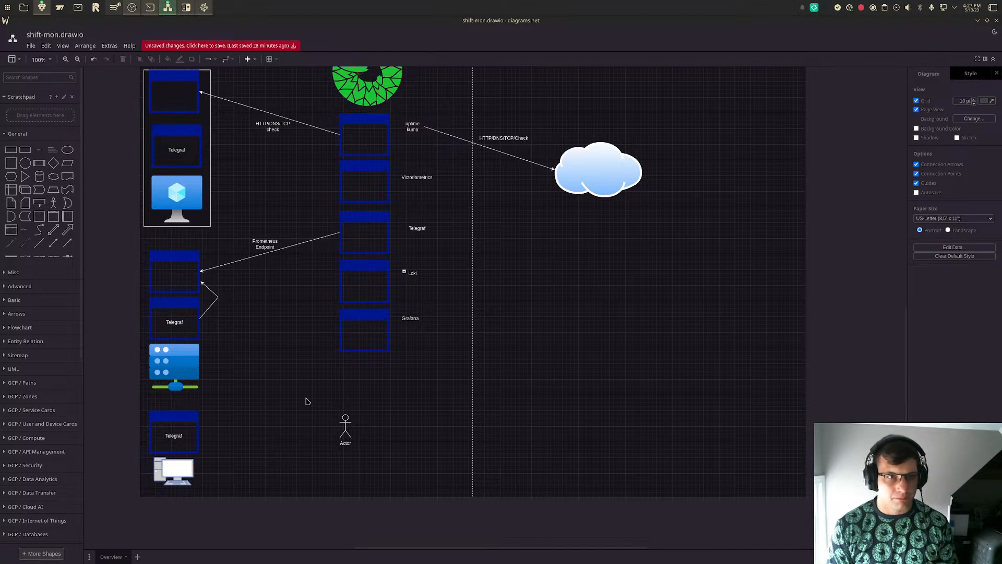
pyautogui.scroll(1, 306, 401)
pyautogui.scroll(-1, 307, 402)
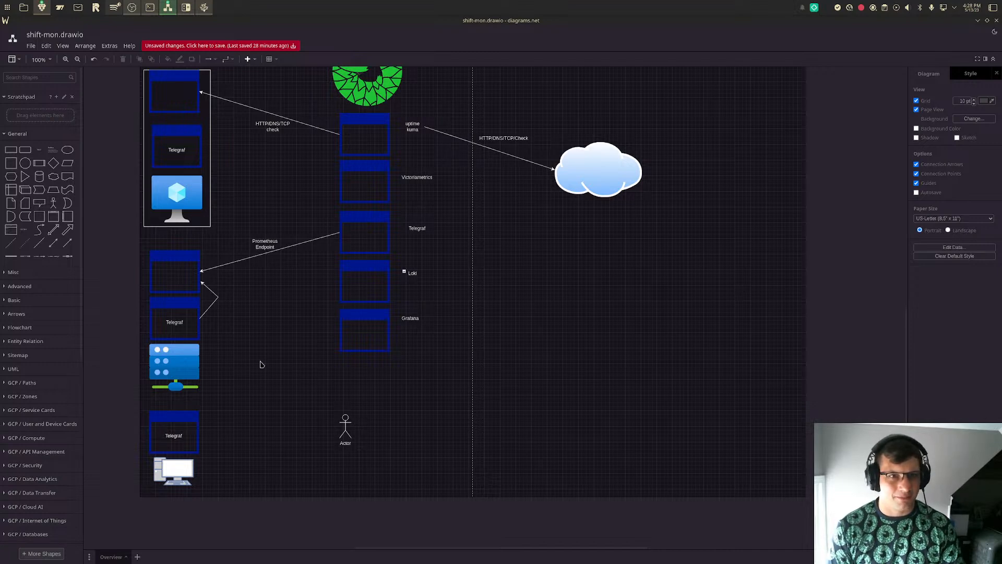
pyautogui.scroll(3, 461, 285)
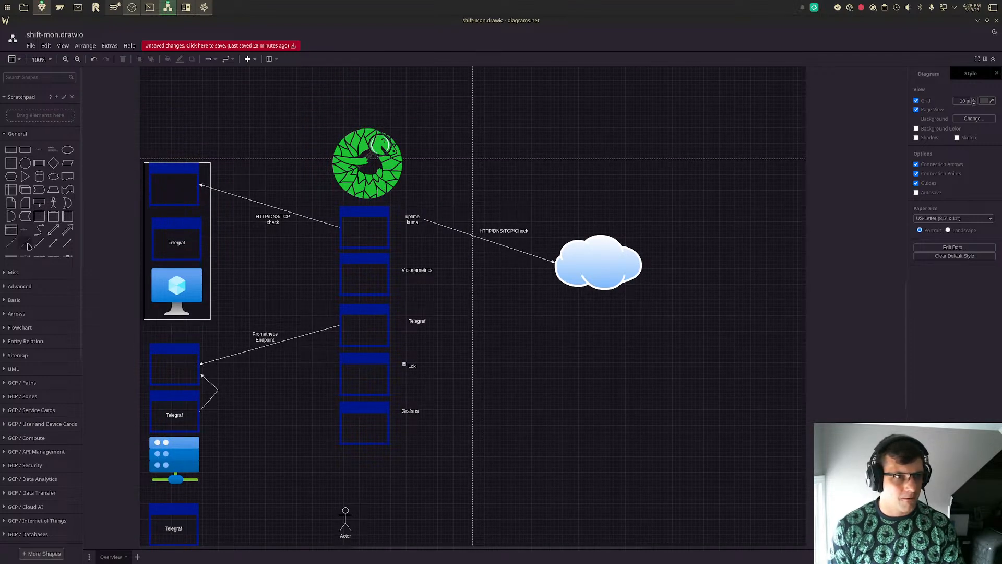
# - Draw a one-way bent arrow from the right edge of the central Telegraf window to the right edge of the Victoriametrics window
pyautogui.click(70, 247)
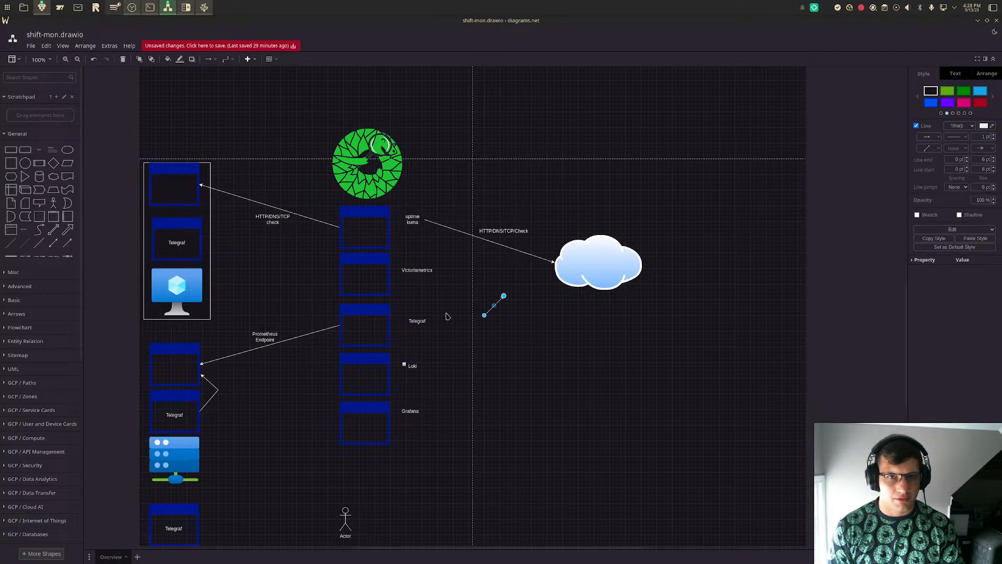
pyautogui.moveTo(483, 315); pyautogui.dragTo(390, 324)
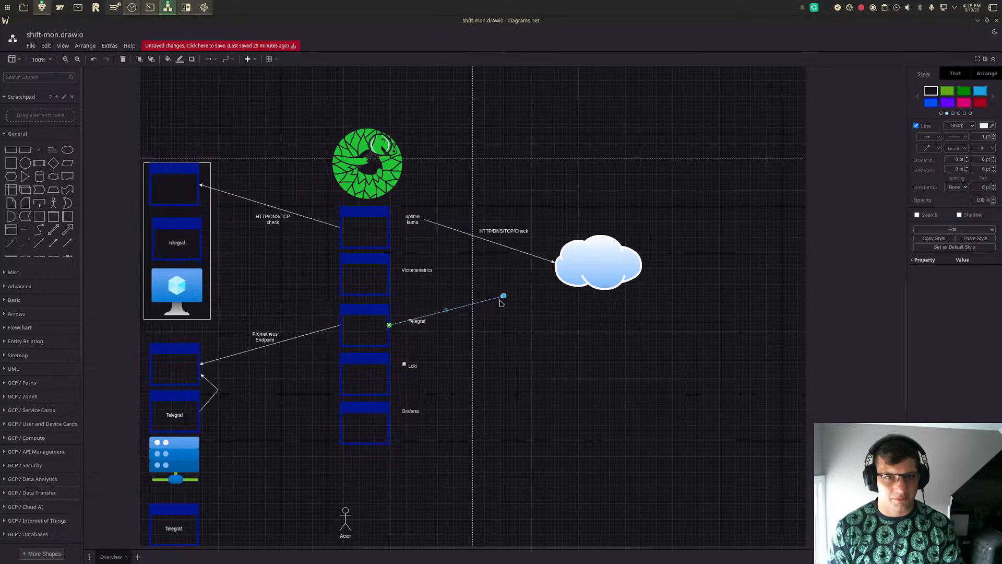
pyautogui.moveTo(502, 299); pyautogui.dragTo(406, 303)
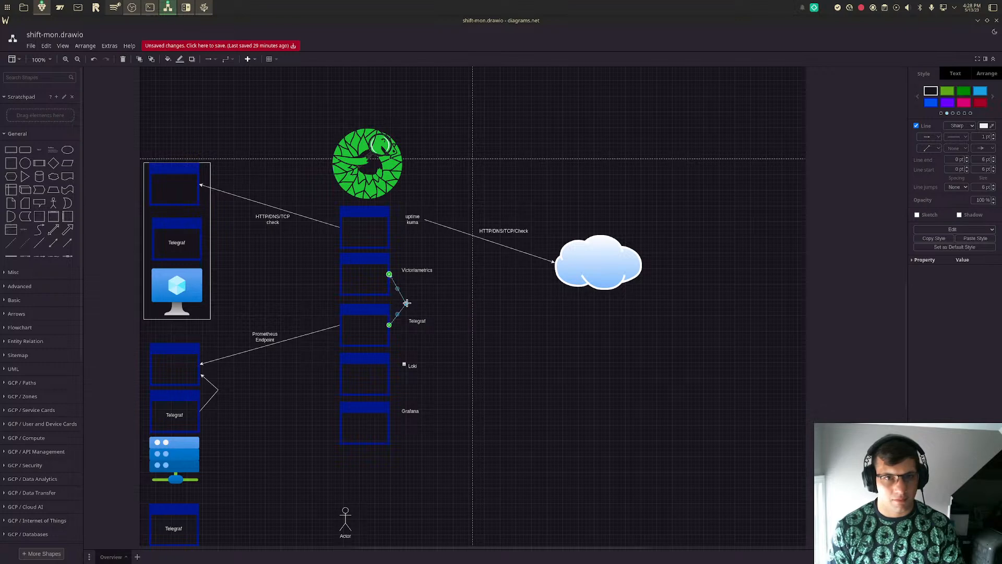
pyautogui.click(460, 334)
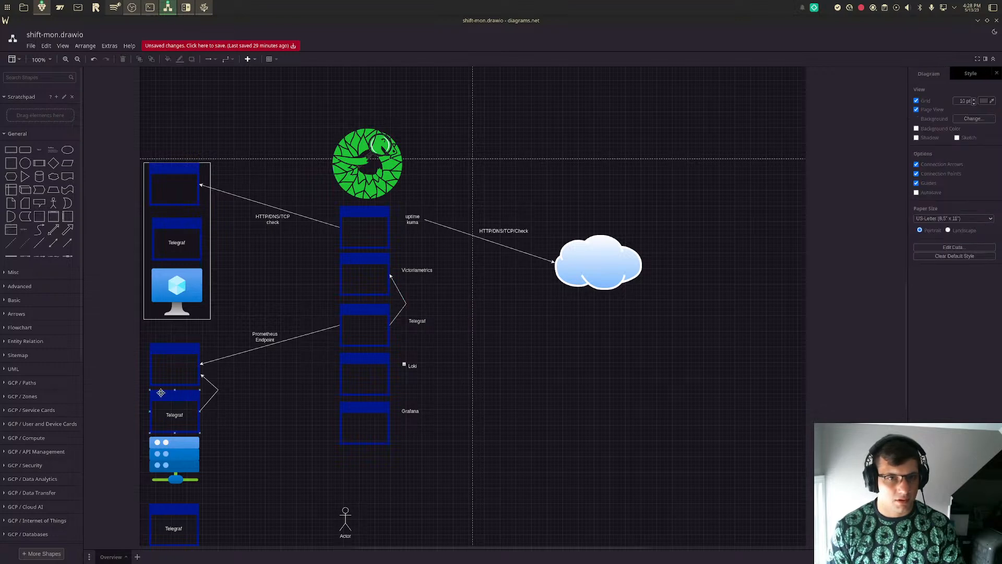
# - Start a one-way arrow at the Loki window, and delete both it and the bent arrow between Telegraf and Victoriametrics
pyautogui.click(67, 243)
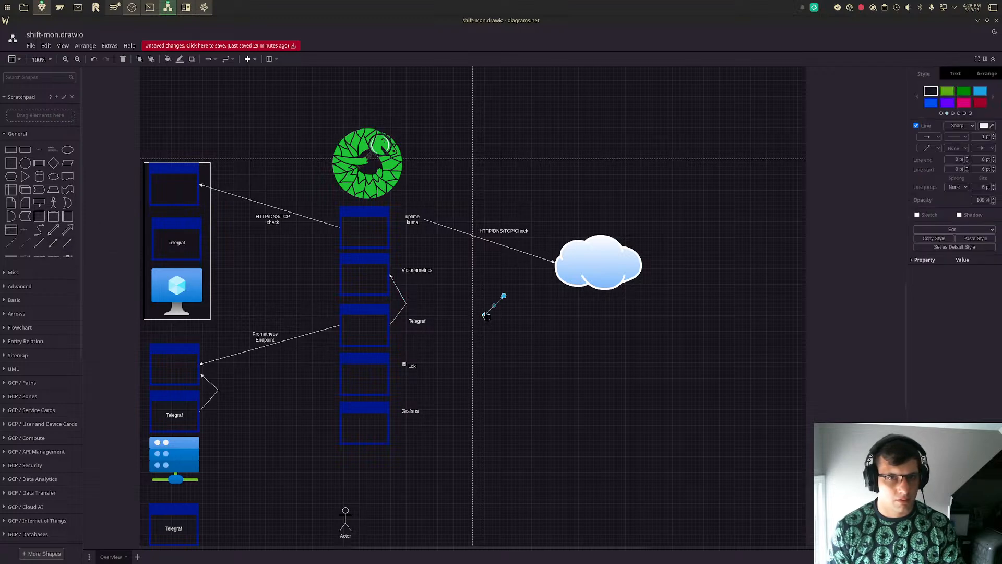
pyautogui.moveTo(486, 320); pyautogui.dragTo(392, 377)
pyautogui.click(404, 299)
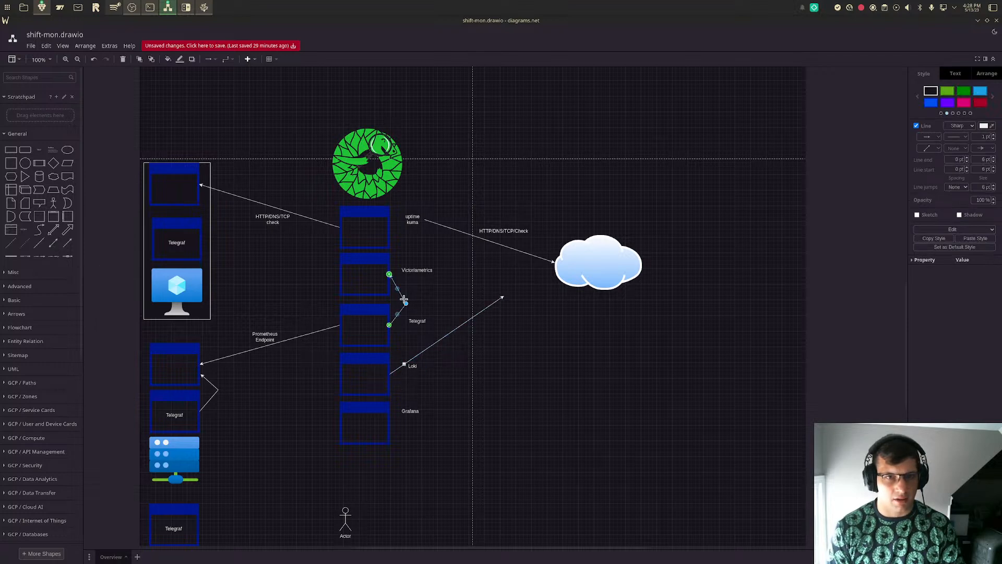
pyautogui.press('Delete')
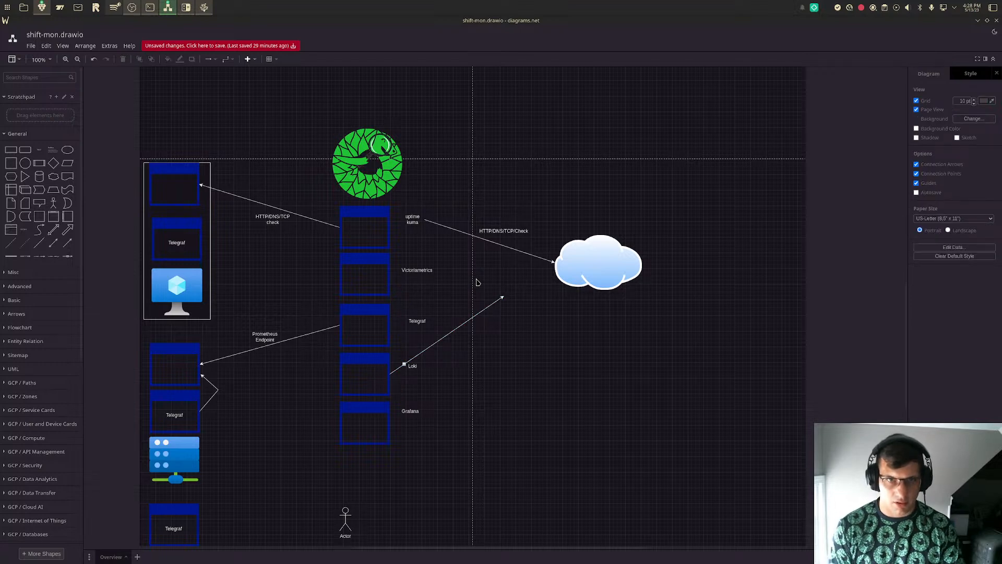
pyautogui.click(489, 304)
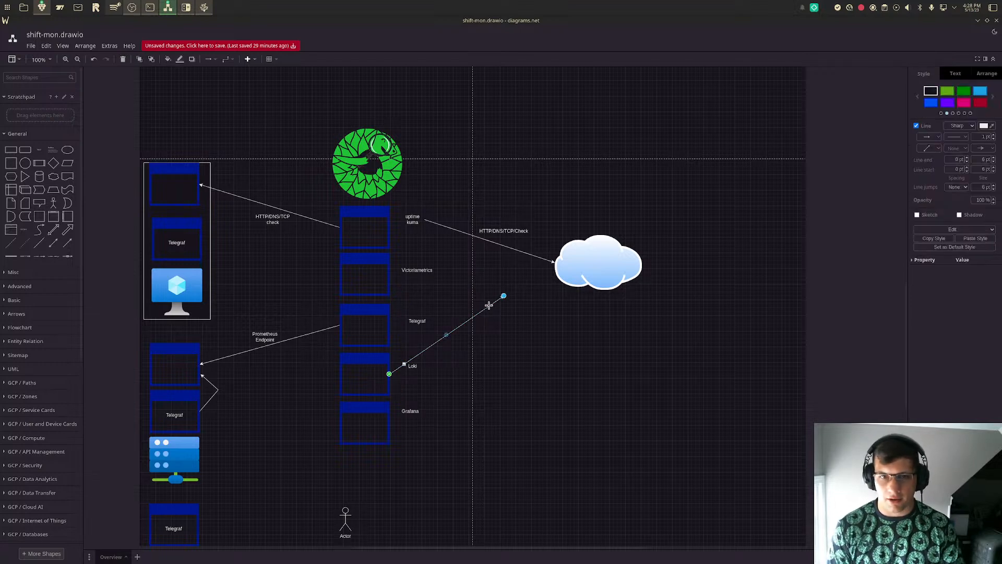
pyautogui.press('Delete')
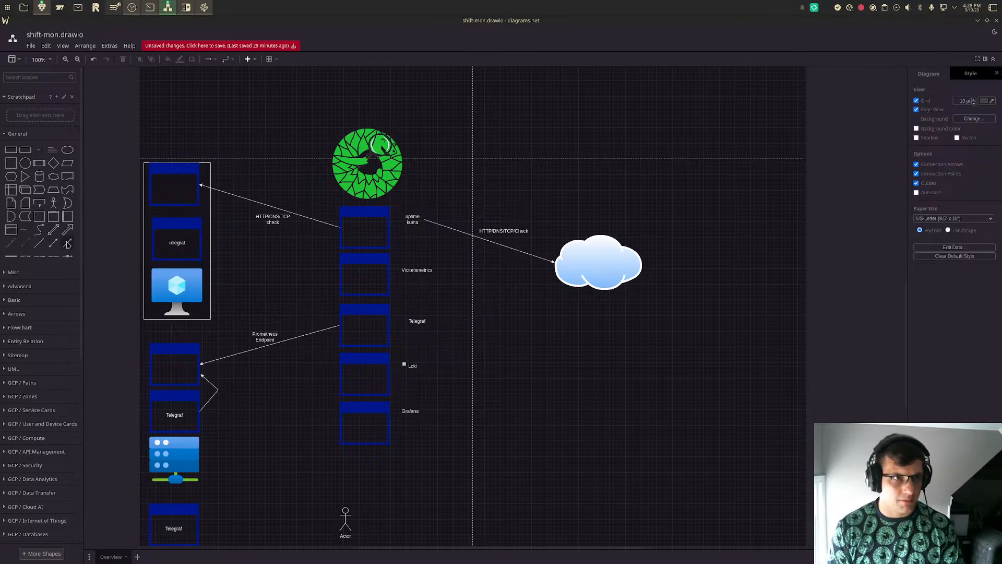
# - Connect the right edges of the central Telegraf and Loki windows with a bent double-headed arrow
pyautogui.click(53, 242)
pyautogui.moveTo(488, 316); pyautogui.dragTo(408, 360)
pyautogui.click(407, 362)
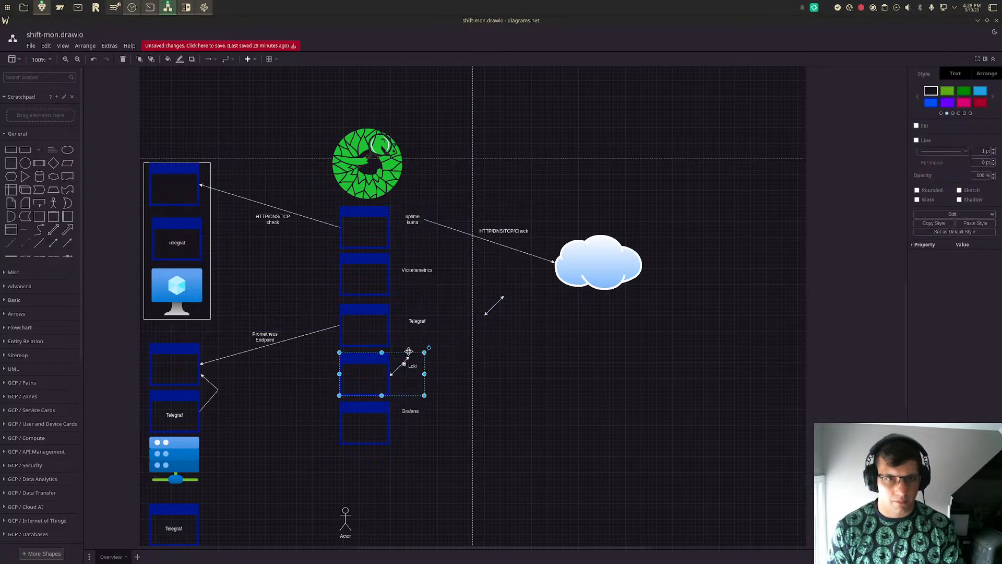
pyautogui.click(391, 375)
pyautogui.moveTo(409, 356)
pyautogui.mouseDown()
pyautogui.moveTo(395, 319)
pyautogui.moveTo(390, 351)
pyautogui.moveTo(406, 353)
pyautogui.mouseUp()
pyautogui.click(485, 345)
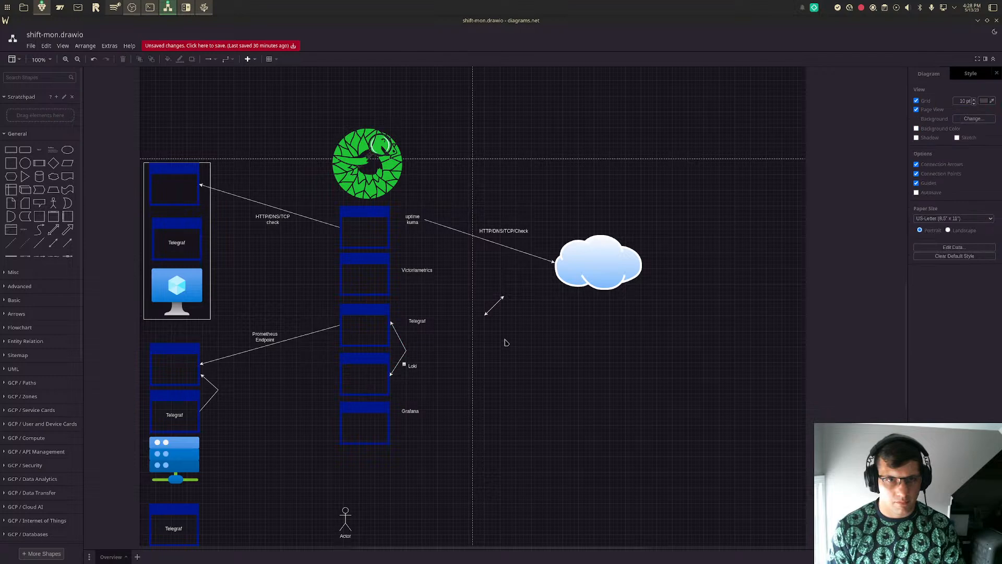
# - Connect the right edges of the Victoriametrics and central Telegraf windows with the spare double-headed arrow, bending it outward
pyautogui.click(494, 307)
pyautogui.moveTo(494, 307); pyautogui.dragTo(390, 275)
pyautogui.hotkey('ctrl', 'z')
pyautogui.moveTo(503, 296); pyautogui.dragTo(414, 303)
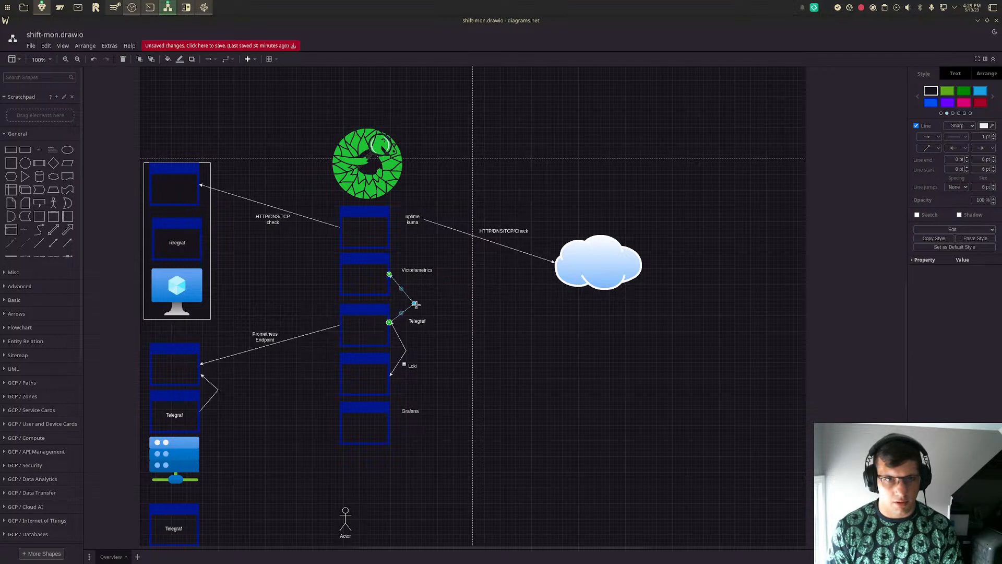
pyautogui.click(407, 353)
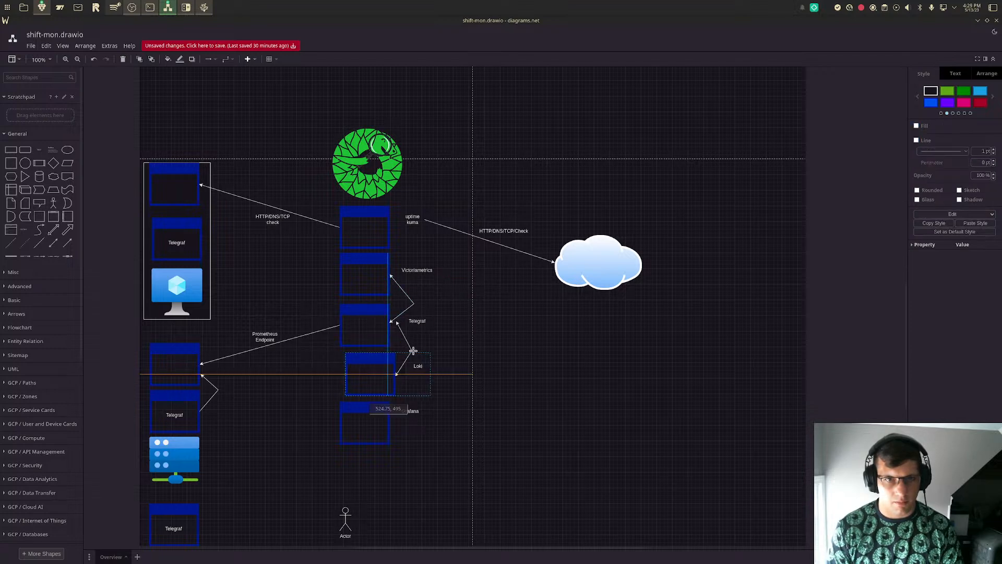
pyautogui.hotkey('ctrl', 'z')
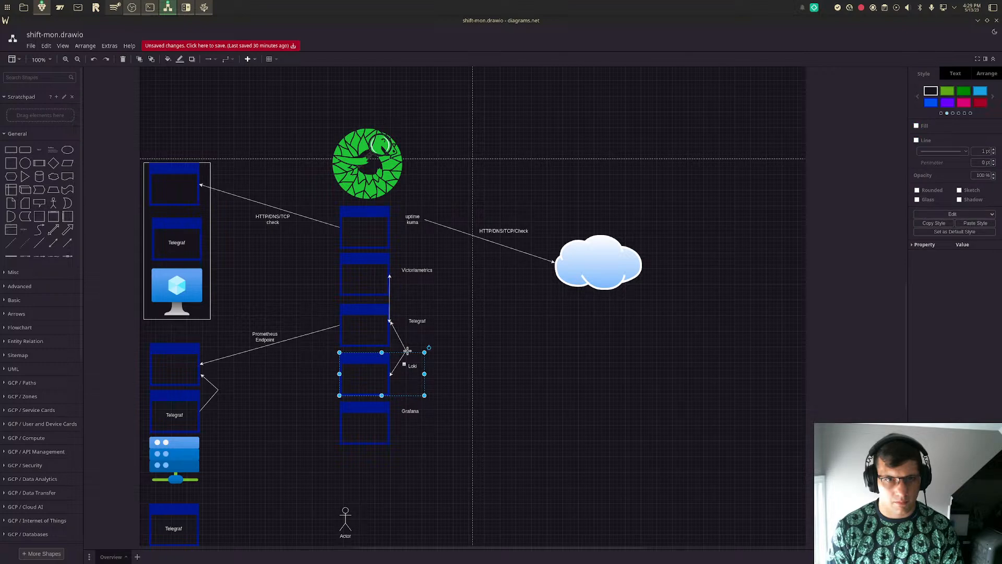
pyautogui.click(388, 297)
pyautogui.moveTo(390, 297); pyautogui.dragTo(414, 301)
pyautogui.click(462, 327)
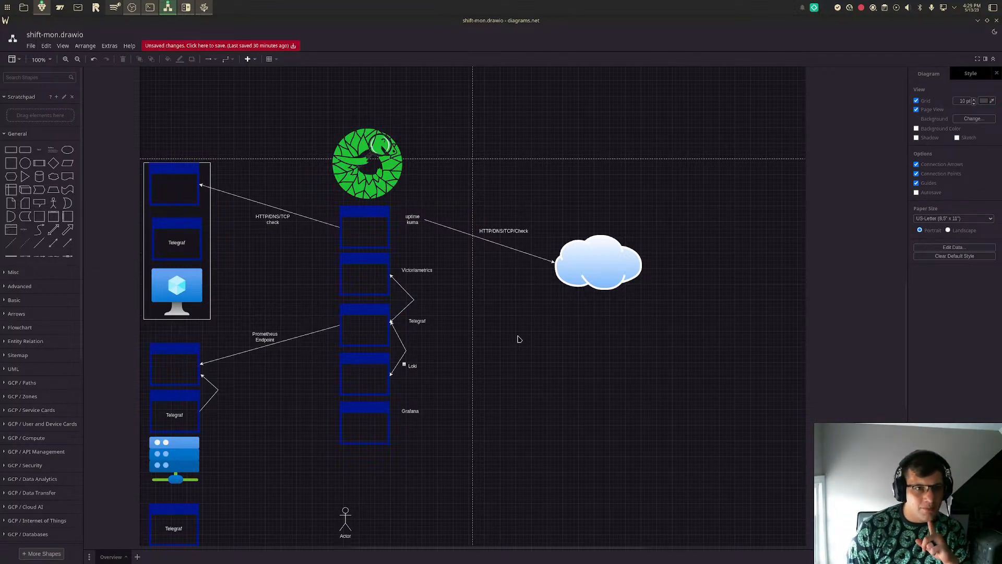
# - Draw directional arrows from the Telegraf window above the desktop computer to the left edges of the Loki and Victoriametrics windows
pyautogui.scroll(-3, 518, 339)
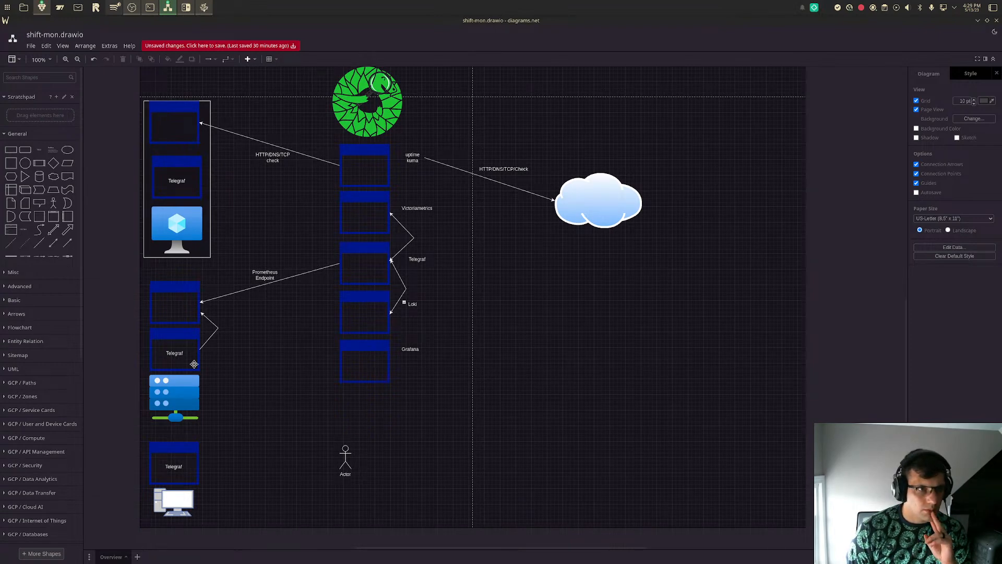
pyautogui.click(67, 242)
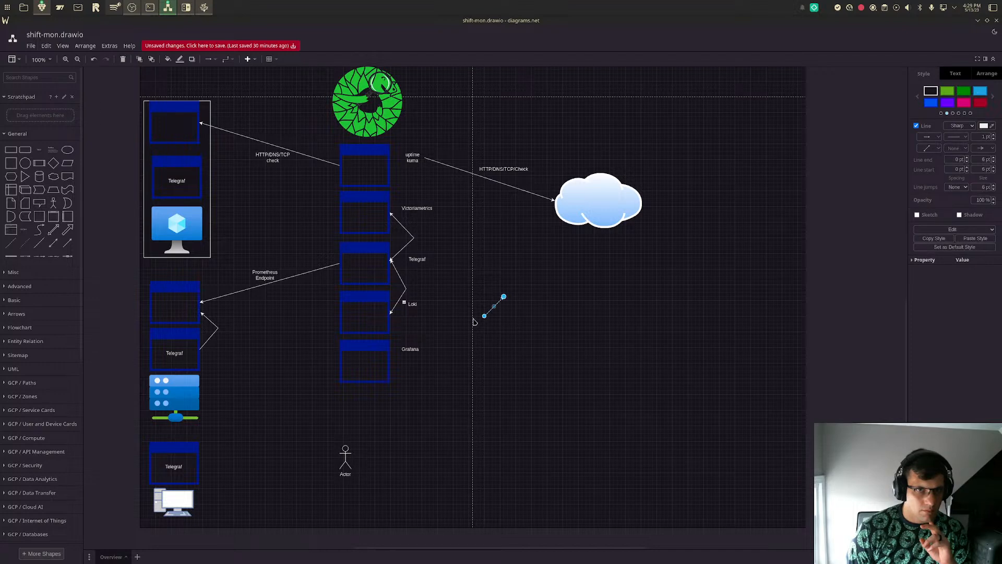
pyautogui.moveTo(485, 316); pyautogui.dragTo(198, 459)
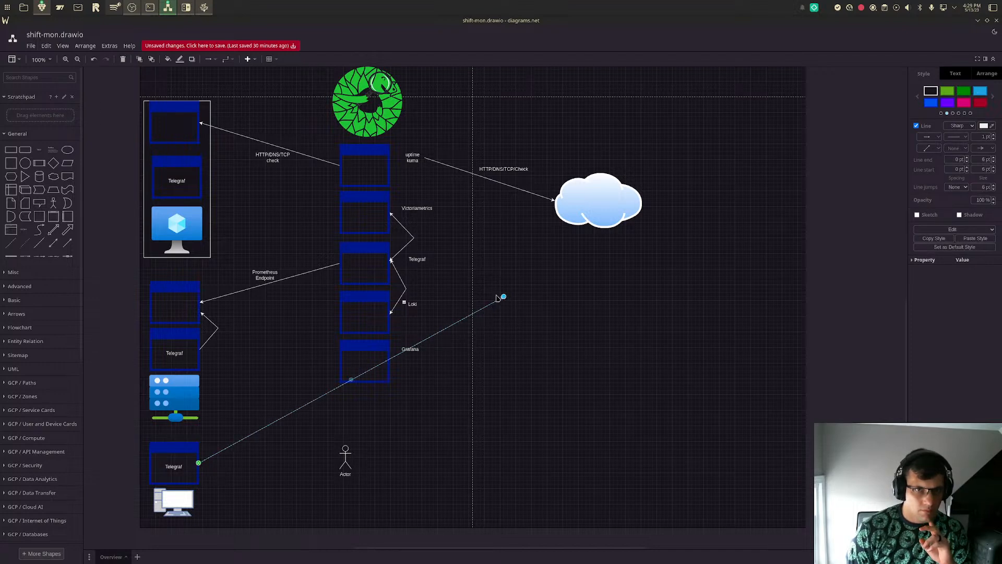
pyautogui.moveTo(503, 296); pyautogui.dragTo(340, 312)
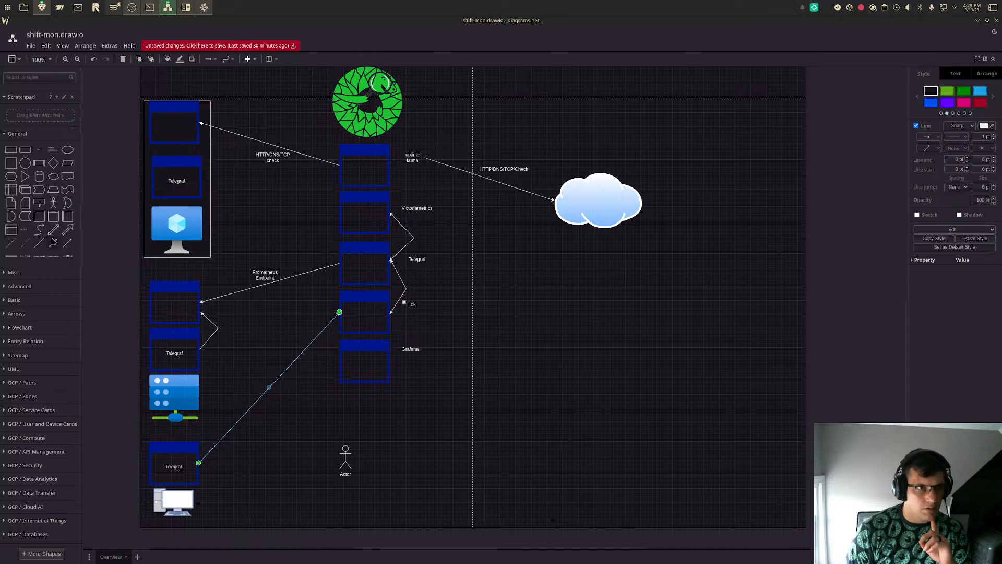
pyautogui.click(67, 243)
pyautogui.moveTo(485, 316); pyautogui.dragTo(200, 462)
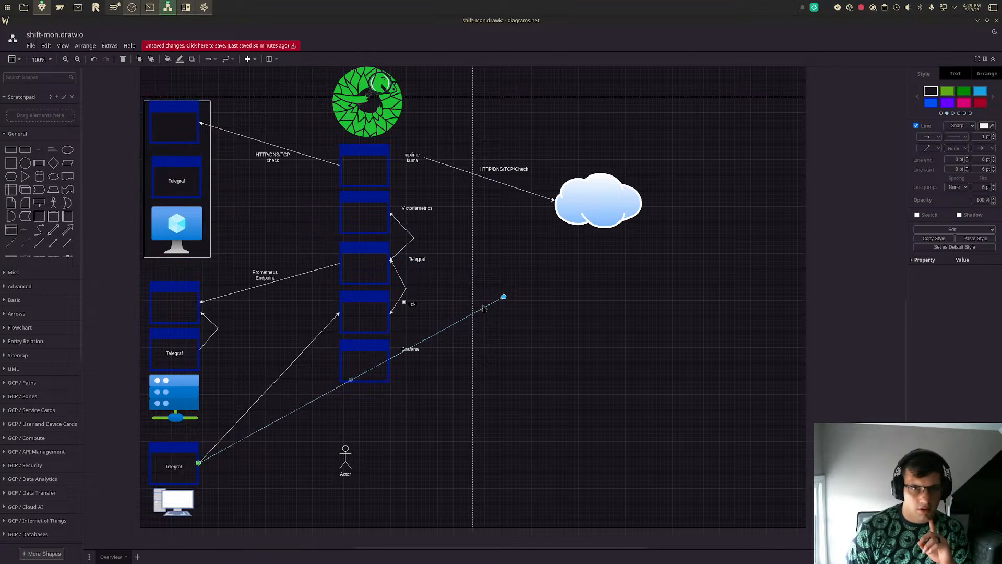
pyautogui.moveTo(504, 297); pyautogui.dragTo(340, 212)
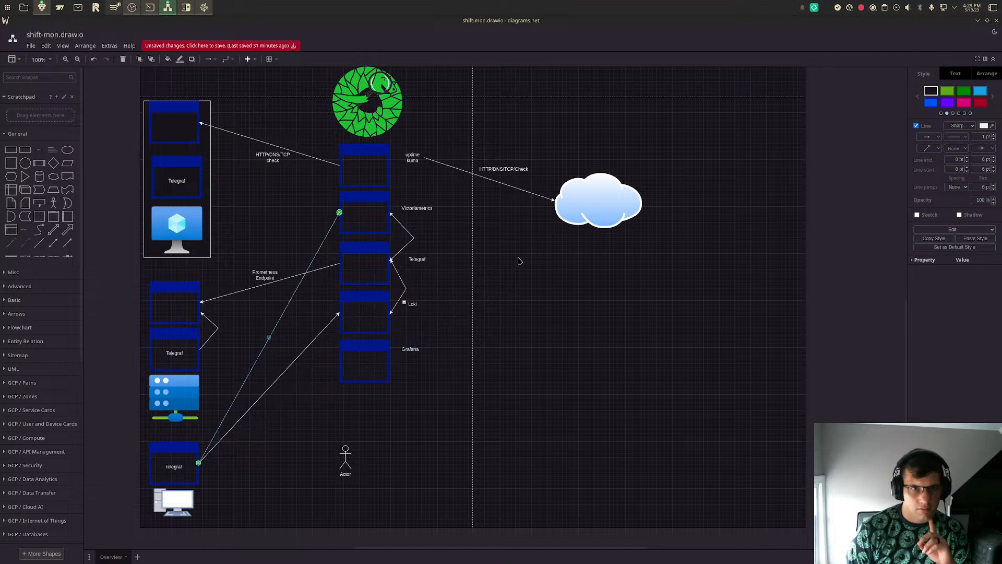
pyautogui.click(509, 258)
# - Draw a directional arrow from the Telegraf window above the blue monitor to the left edge of the Victoriametrics window
pyautogui.scroll(2, 533, 270)
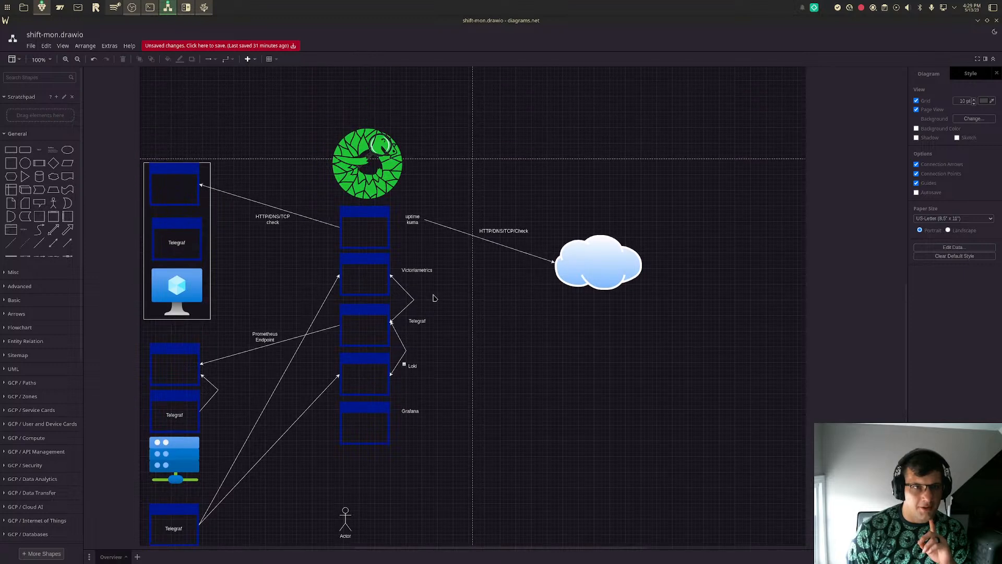
pyautogui.click(68, 242)
pyautogui.moveTo(485, 316); pyautogui.dragTo(206, 242)
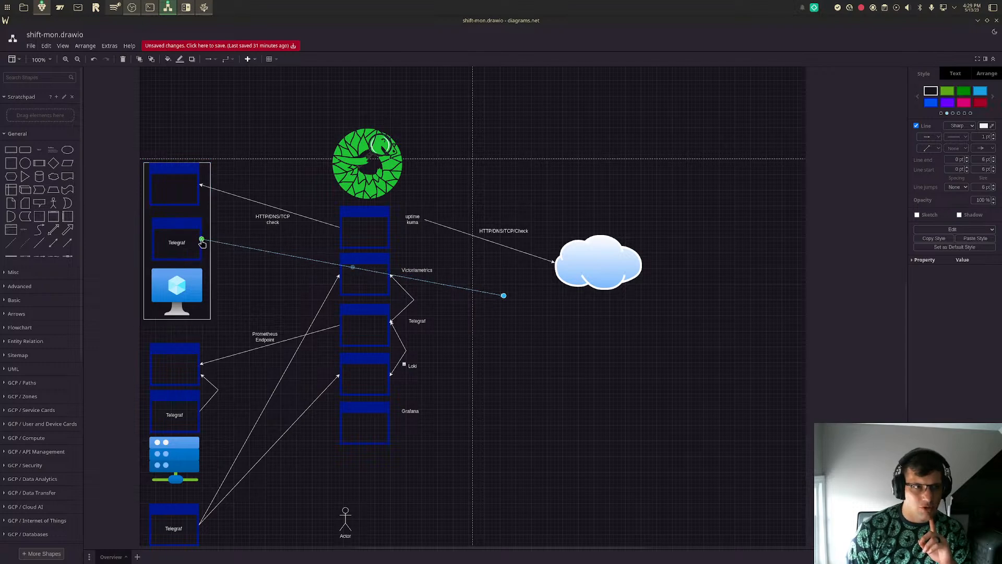
pyautogui.moveTo(504, 296); pyautogui.dragTo(337, 275)
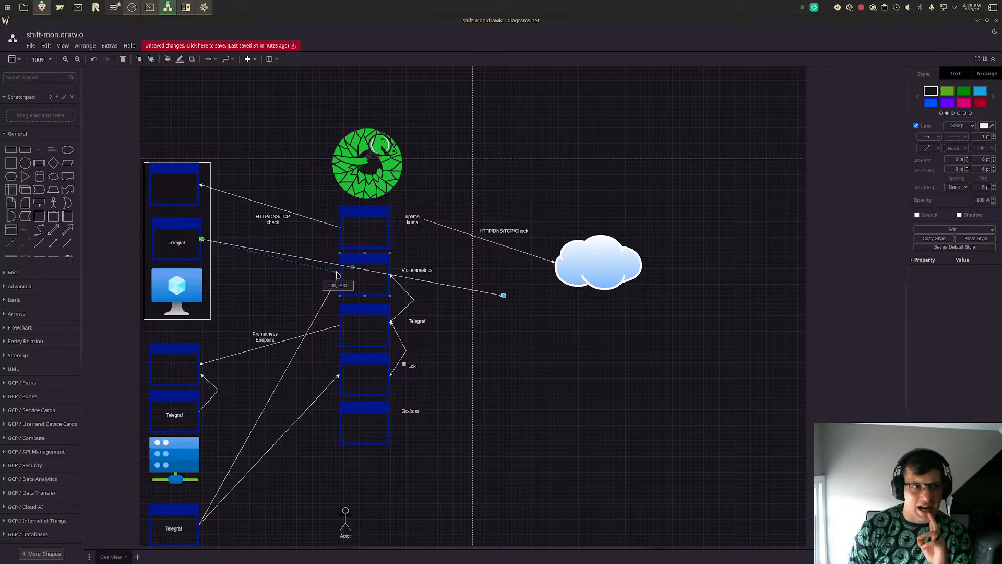
pyautogui.moveTo(336, 275); pyautogui.dragTo(340, 274)
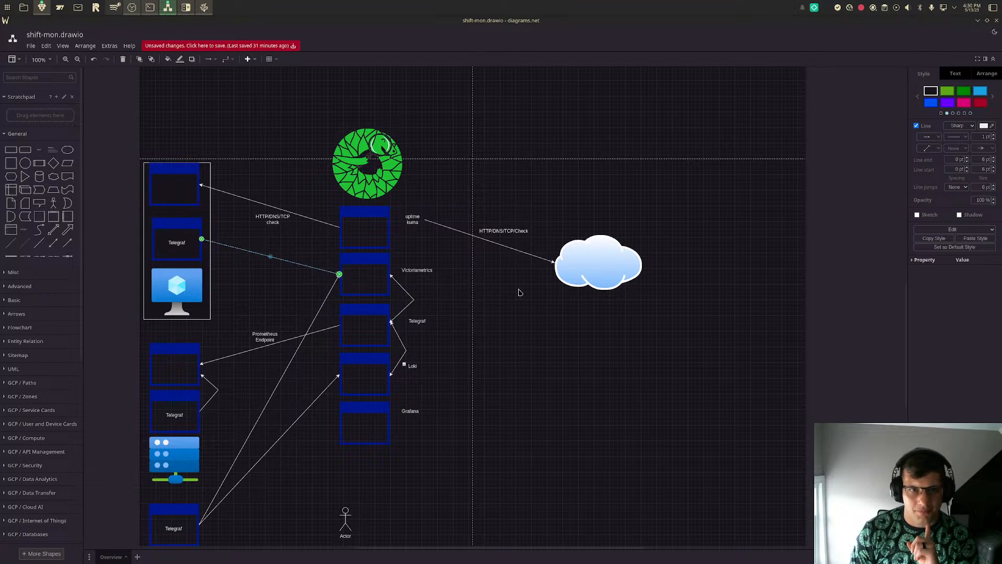
pyautogui.click(514, 292)
# - Delete the desktop computer icon and the Telegraf window above it
pyautogui.scroll(-2, 707, 419)
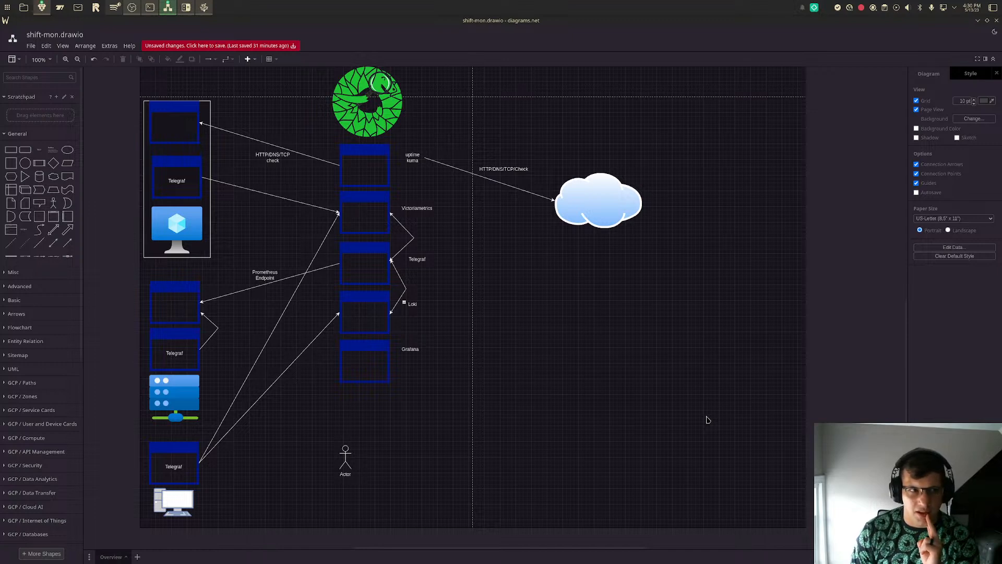
pyautogui.click(160, 307)
pyautogui.click(160, 307)
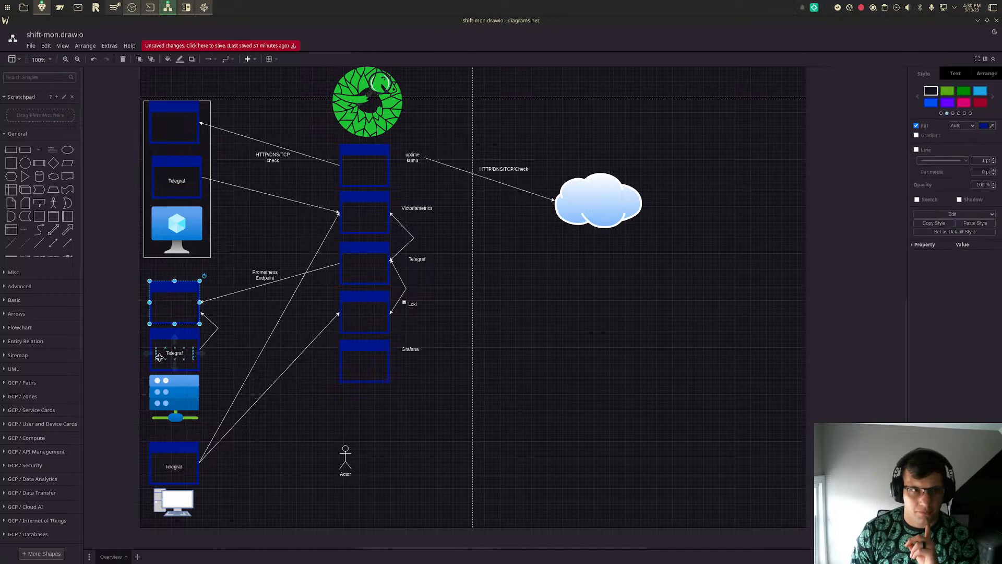
pyautogui.click(159, 357)
pyautogui.click(163, 464)
pyautogui.press('Delete')
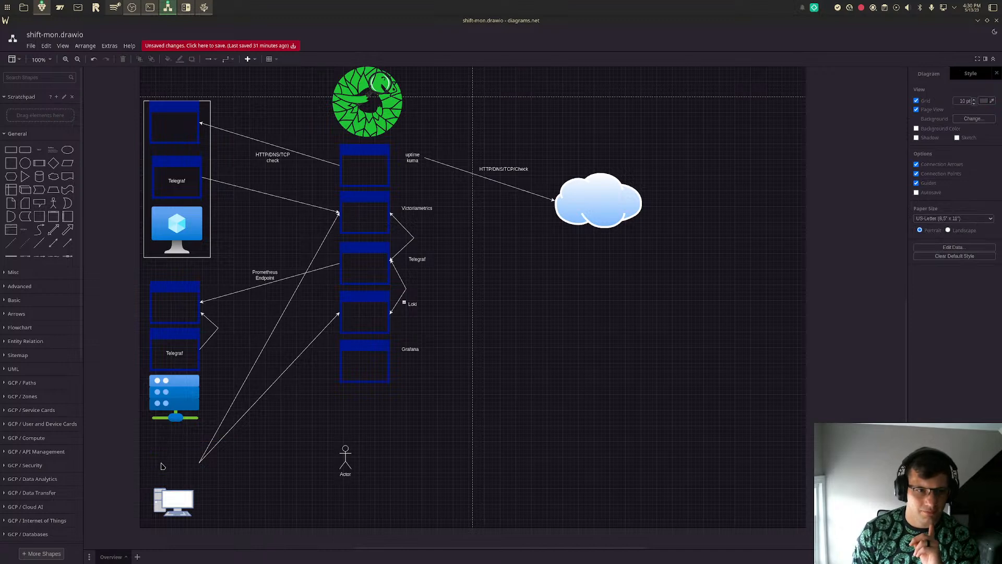
pyautogui.click(182, 502)
pyautogui.press('Delete')
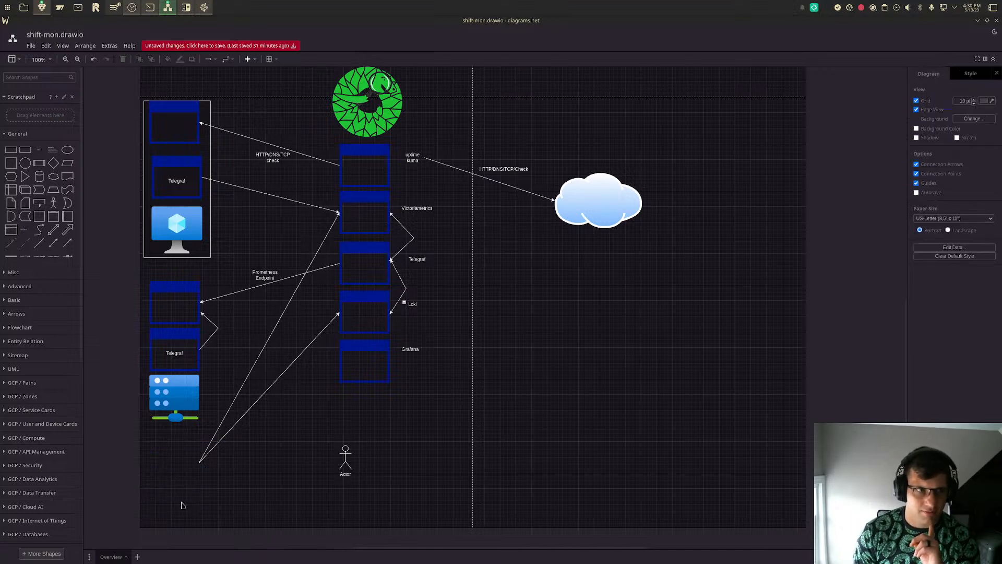
# - Delete the two loose arrows leading to the Loki and Victoriametrics windows from the removed Telegraf window
pyautogui.click(227, 430)
pyautogui.press('Delete')
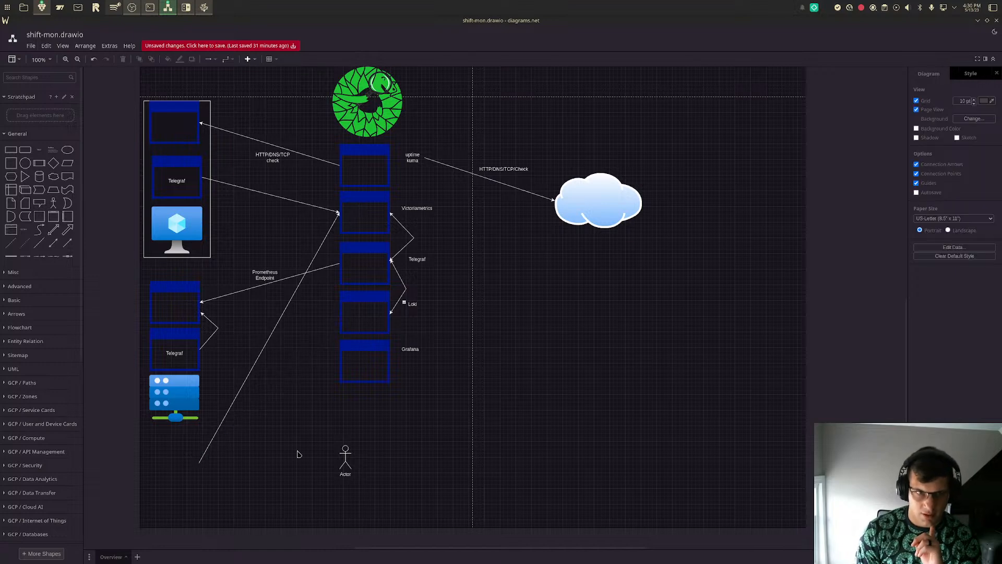
pyautogui.click(207, 446)
pyautogui.press('Delete')
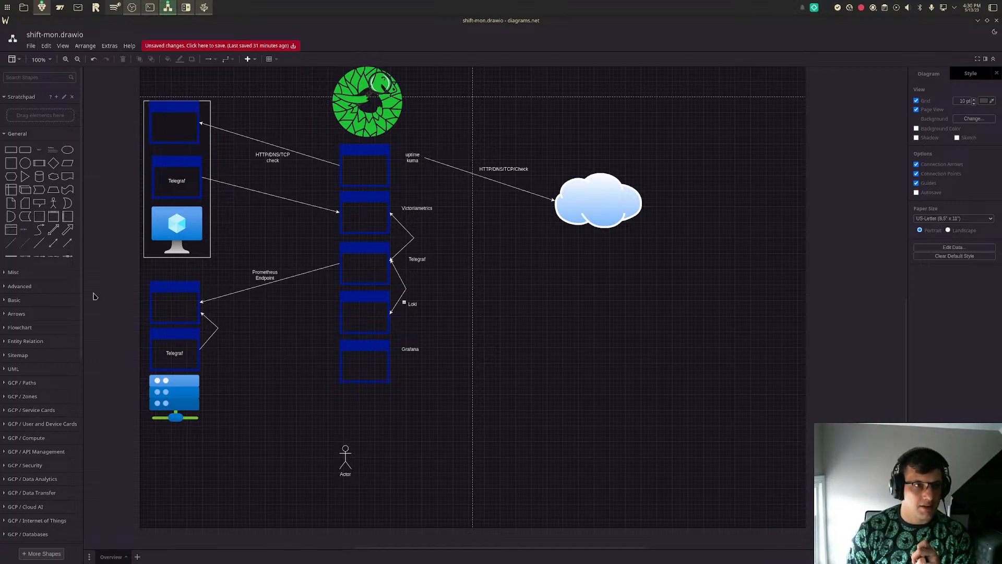
# - Draw a directional arrow from the Telegraf window above the blue server to the left edge of the Loki window
pyautogui.click(67, 243)
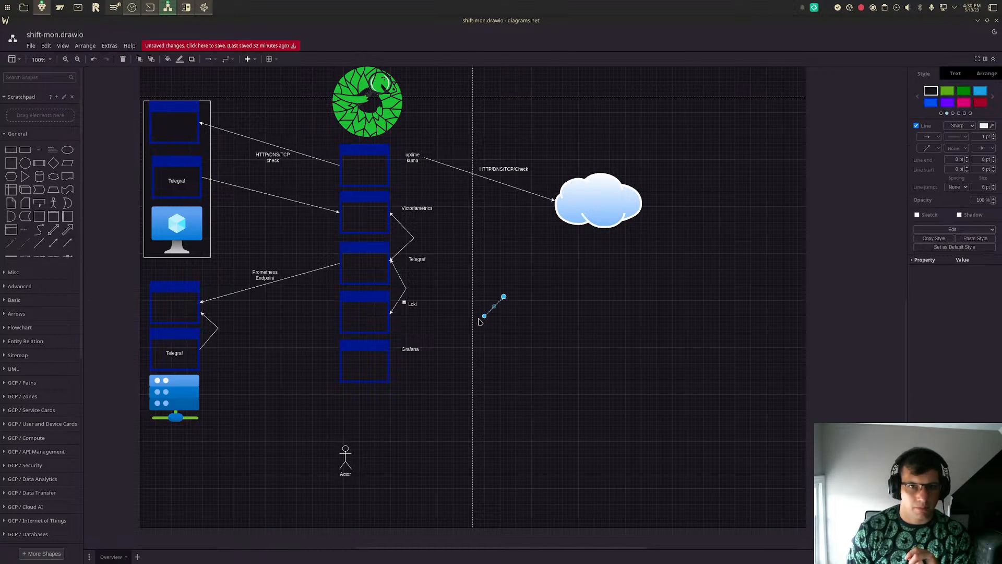
pyautogui.moveTo(488, 317); pyautogui.dragTo(200, 350)
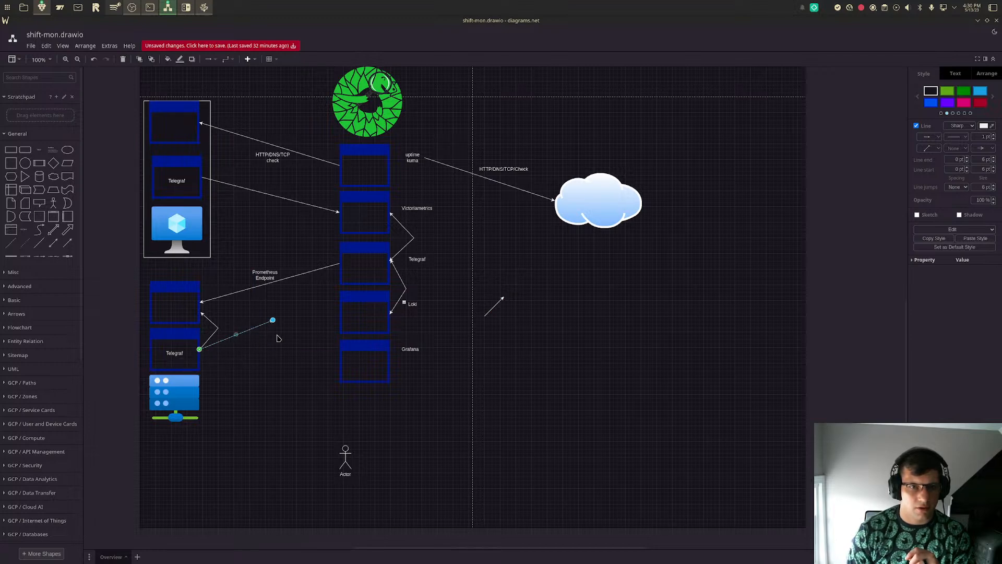
pyautogui.moveTo(272, 320); pyautogui.dragTo(338, 315)
# - Draw a directional arrow from the server's Telegraf window to the Victoriametrics window, ending where the existing Telegraf arrow meets its left edge
pyautogui.click(484, 315)
pyautogui.moveTo(484, 315); pyautogui.dragTo(200, 350)
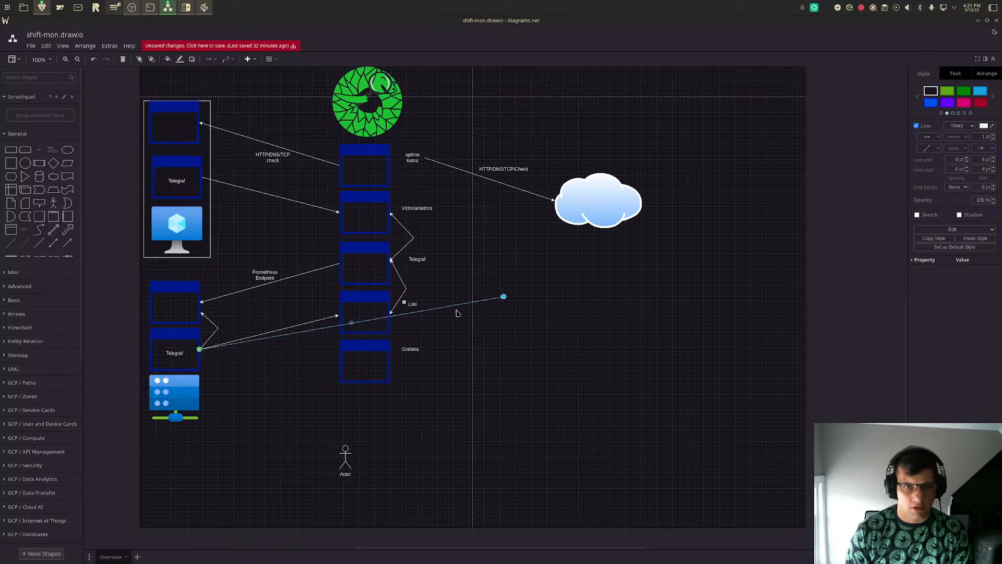
pyautogui.moveTo(497, 293); pyautogui.dragTo(462, 261)
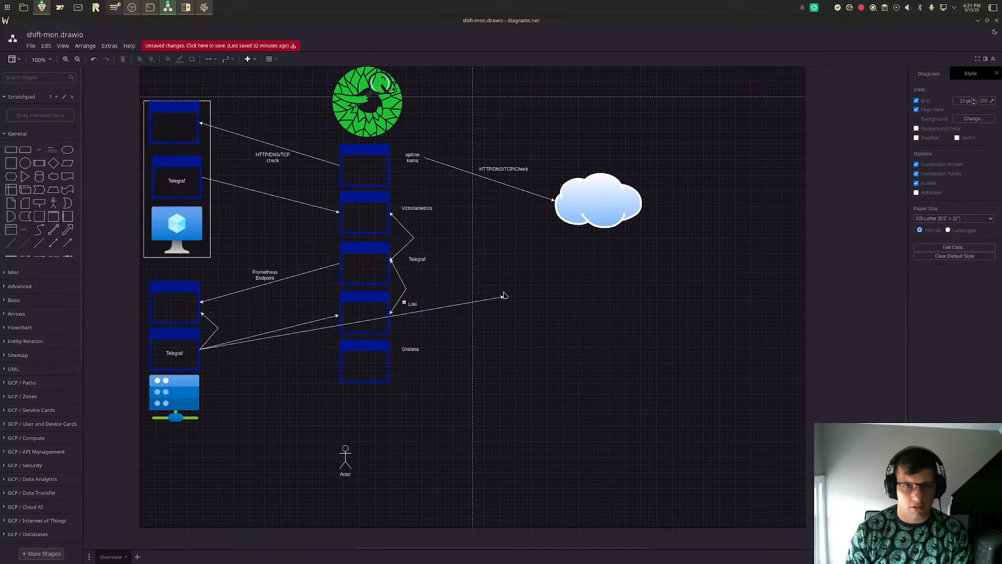
pyautogui.moveTo(502, 301); pyautogui.dragTo(427, 289)
pyautogui.hotkey('ctrl', 'z')
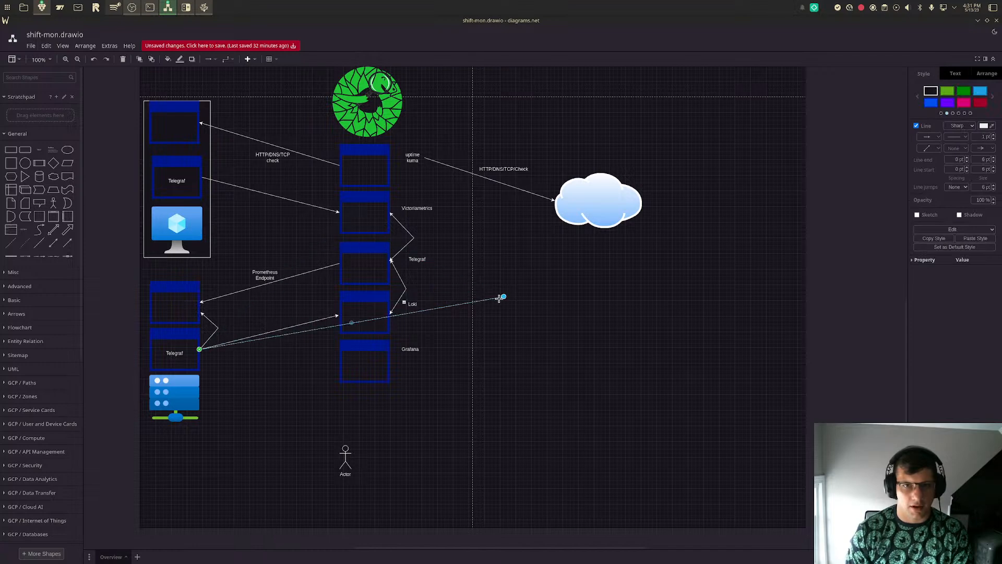
pyautogui.moveTo(503, 299); pyautogui.dragTo(338, 218)
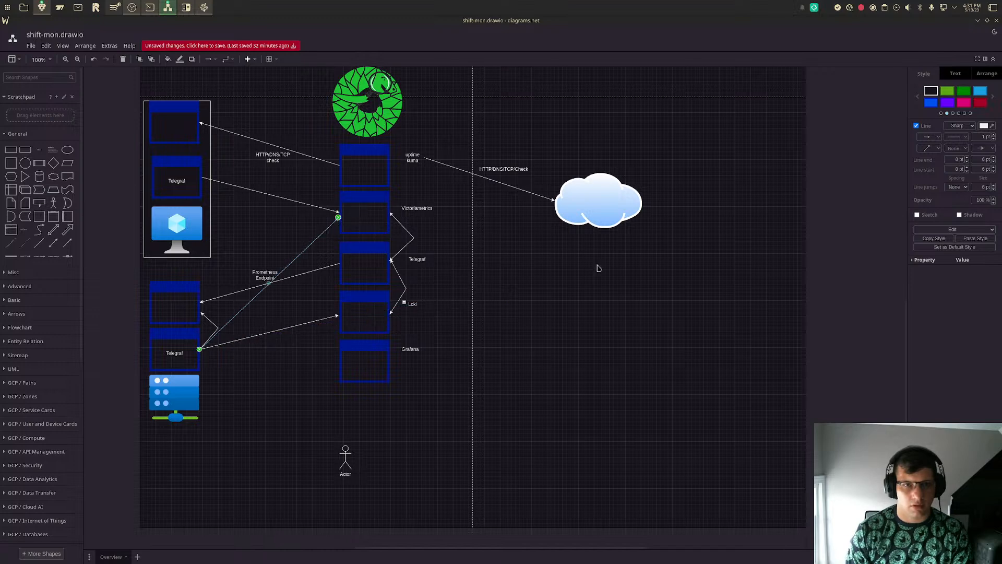
pyautogui.click(599, 282)
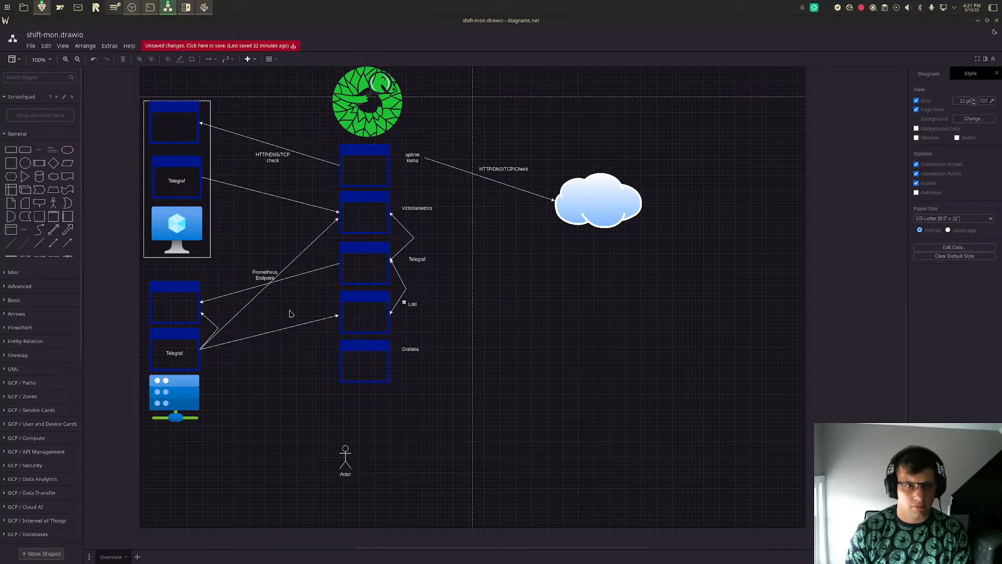
pyautogui.click(337, 220)
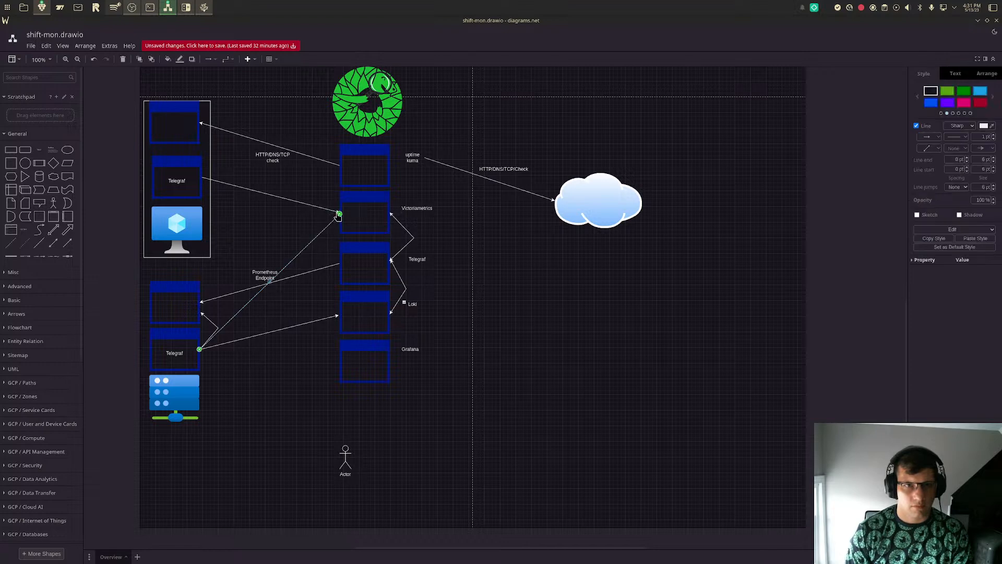
pyautogui.click(328, 210)
pyautogui.click(329, 210)
pyautogui.moveTo(340, 213); pyautogui.dragTo(340, 213)
pyautogui.click(640, 312)
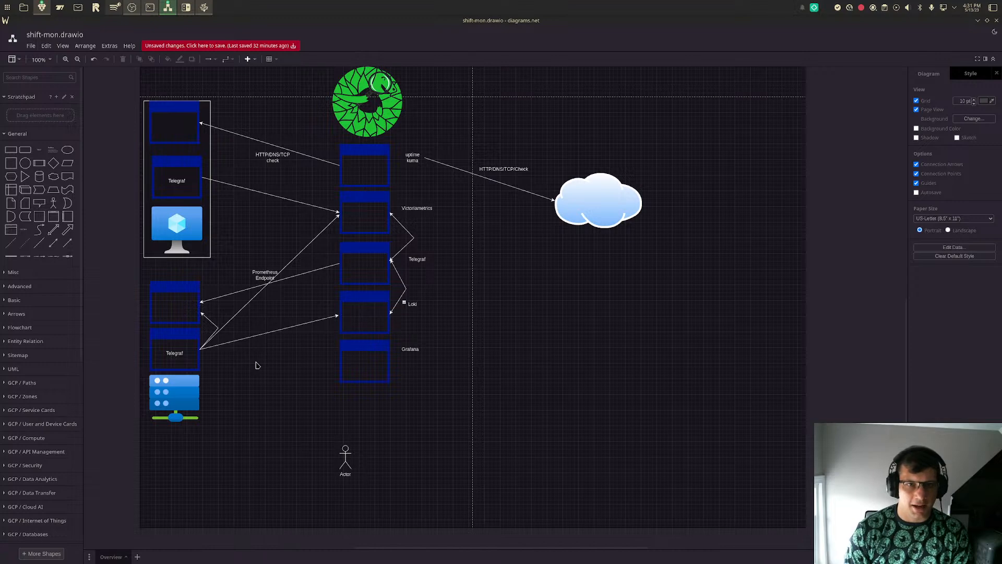
# - Draw a directional arrow from the Telegraf window above the blue monitor to the left edge of the Loki window
pyautogui.click(68, 243)
pyautogui.moveTo(484, 317); pyautogui.dragTo(201, 178)
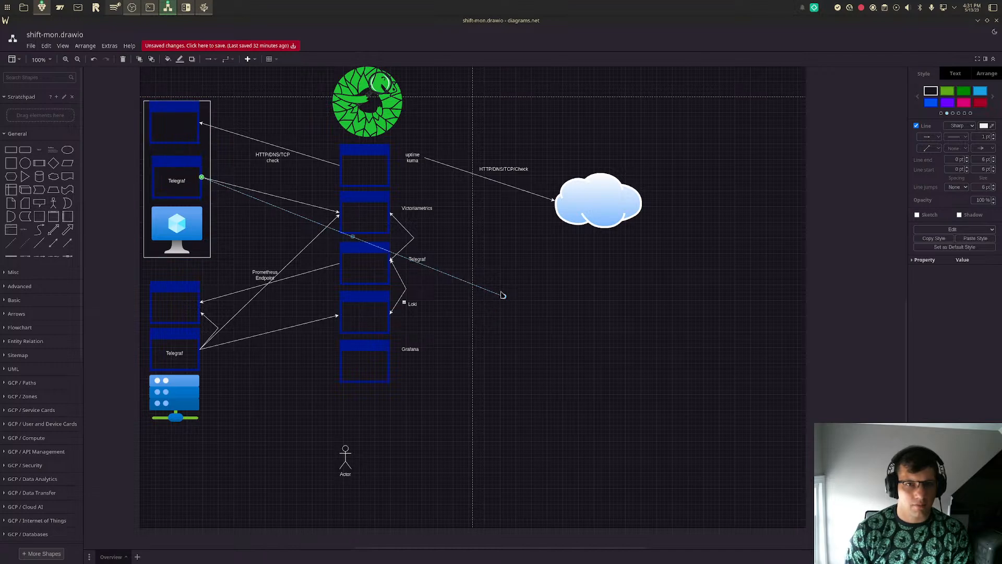
pyautogui.moveTo(503, 298); pyautogui.dragTo(339, 315)
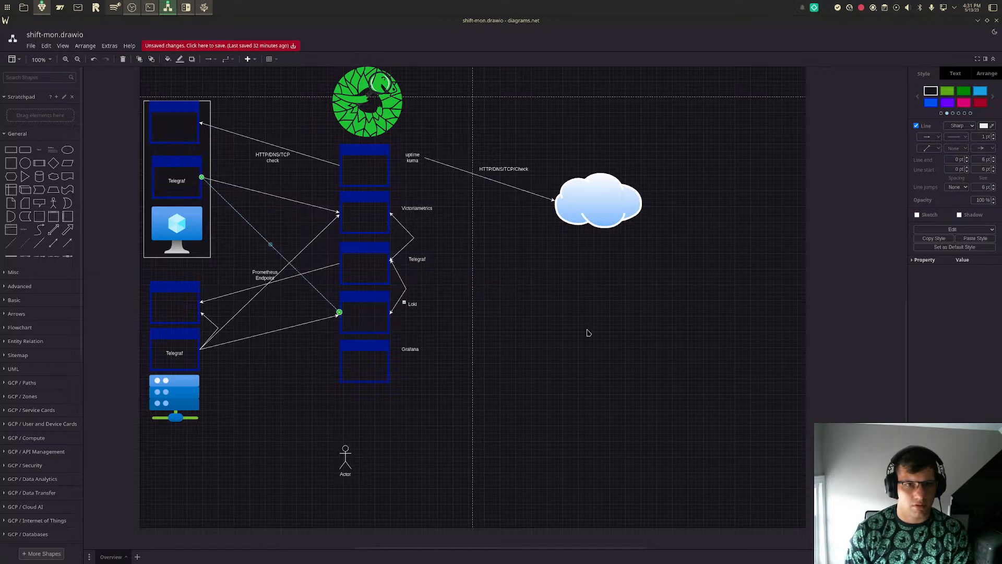
pyautogui.click(654, 349)
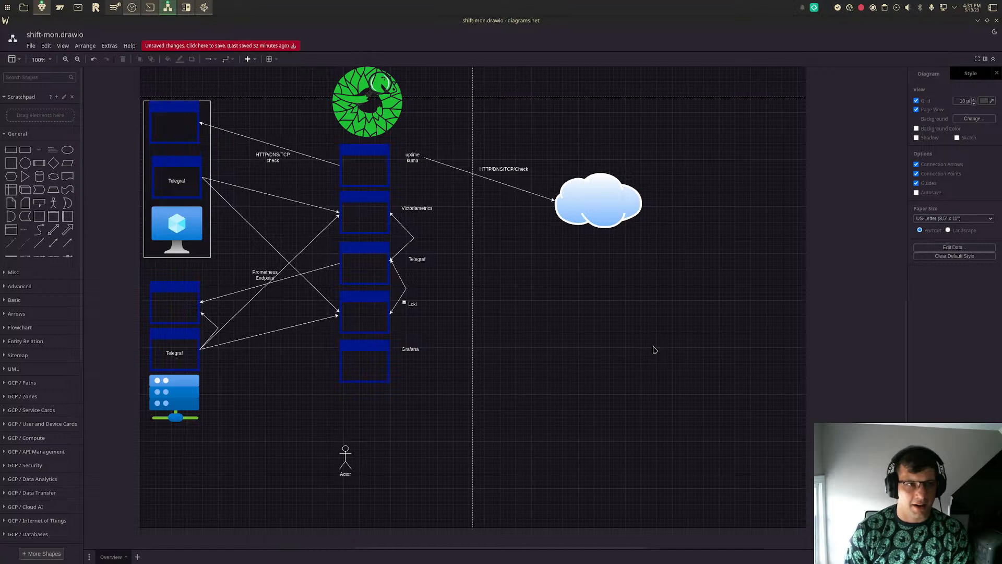
# - Move the Prometheus Endpoint label away from the crossing arrows, closer to the empty window in the server group
pyautogui.moveTo(259, 272); pyautogui.dragTo(253, 278)
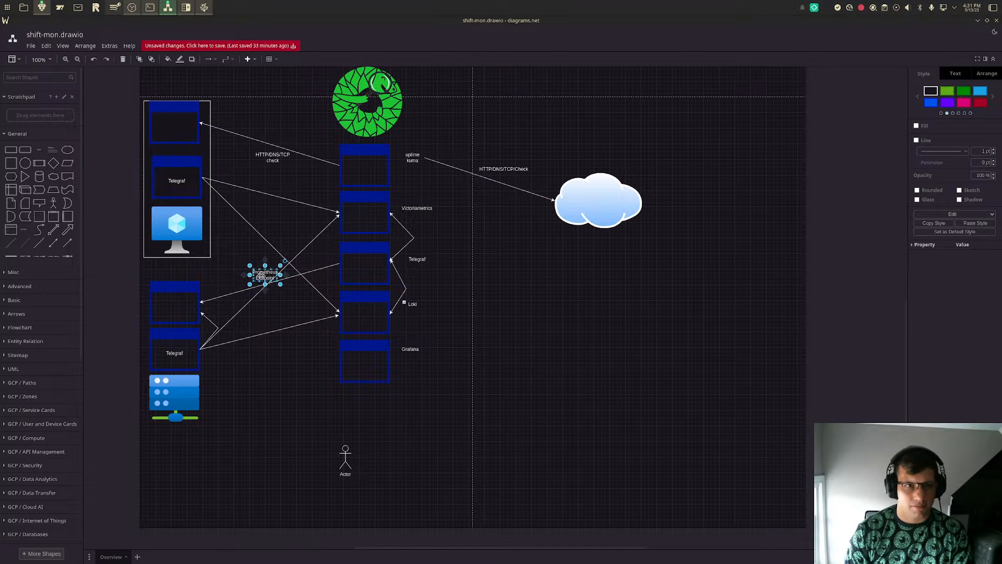
pyautogui.doubleClick(262, 277)
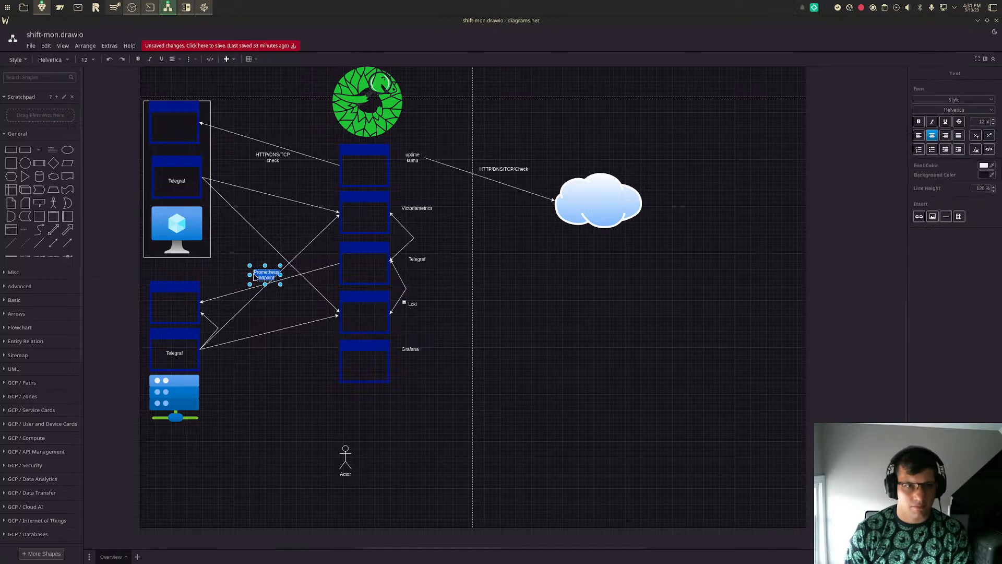
pyautogui.click(251, 274)
pyautogui.moveTo(265, 278); pyautogui.dragTo(232, 286)
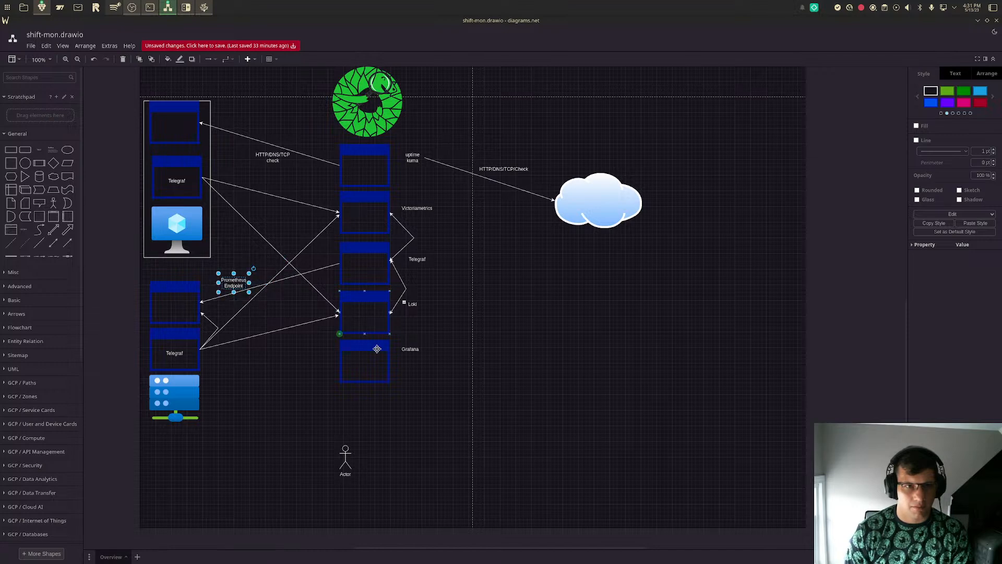
pyautogui.click(681, 383)
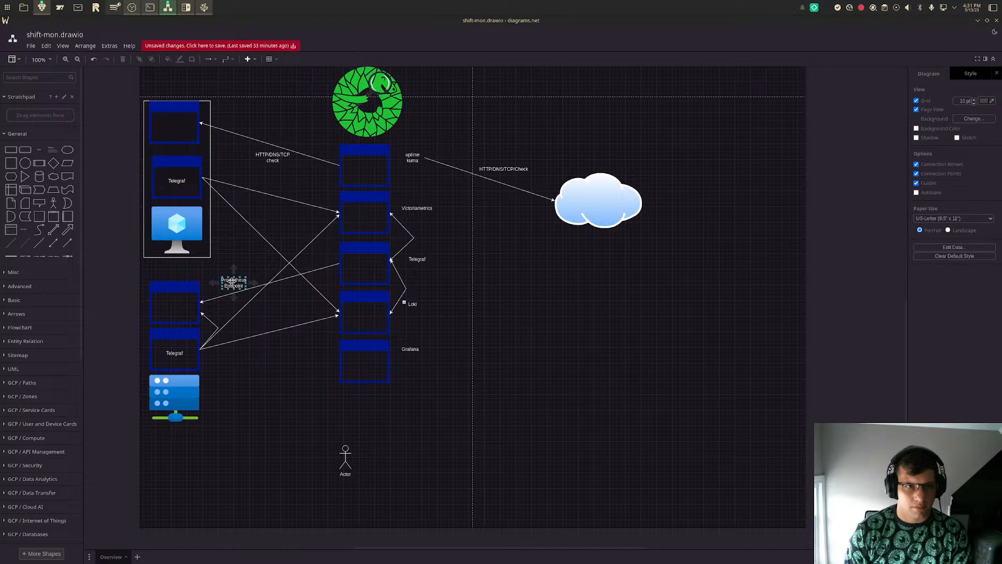
# - Duplicate the Prometheus Endpoint label, place the copy directly beside the server group's empty window, and delete the original label
pyautogui.click(232, 281)
pyautogui.hotkey('ctrl', 'd')
pyautogui.moveTo(236, 286); pyautogui.dragTo(221, 312)
pyautogui.click(234, 283)
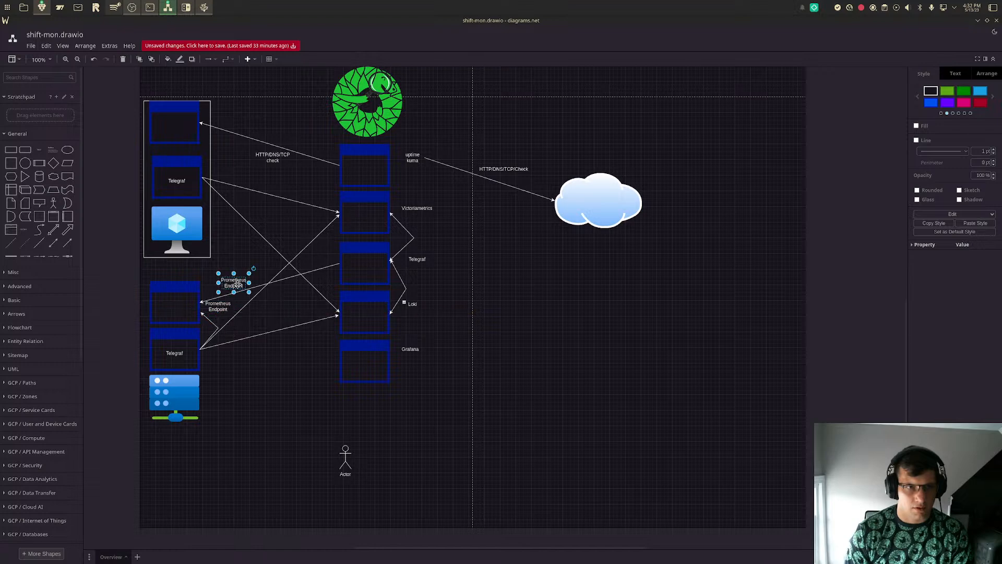
pyautogui.press('Delete')
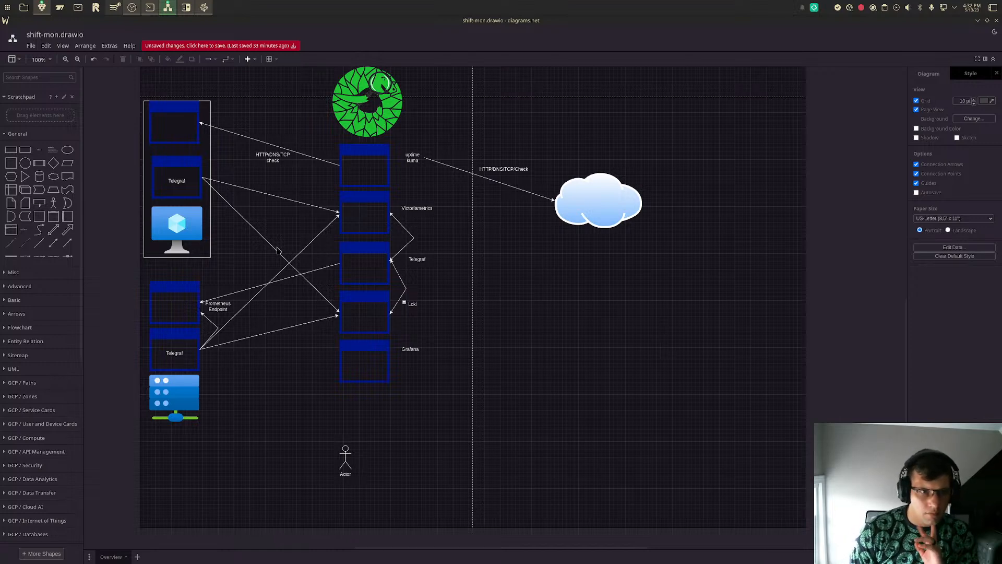
pyautogui.click(218, 307)
pyautogui.moveTo(218, 308); pyautogui.dragTo(222, 309)
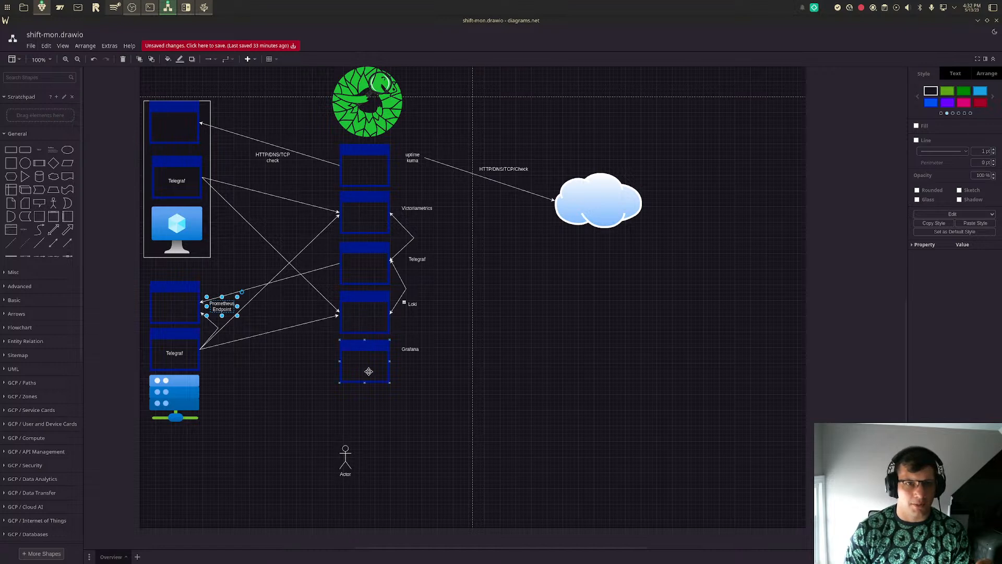
pyautogui.click(658, 337)
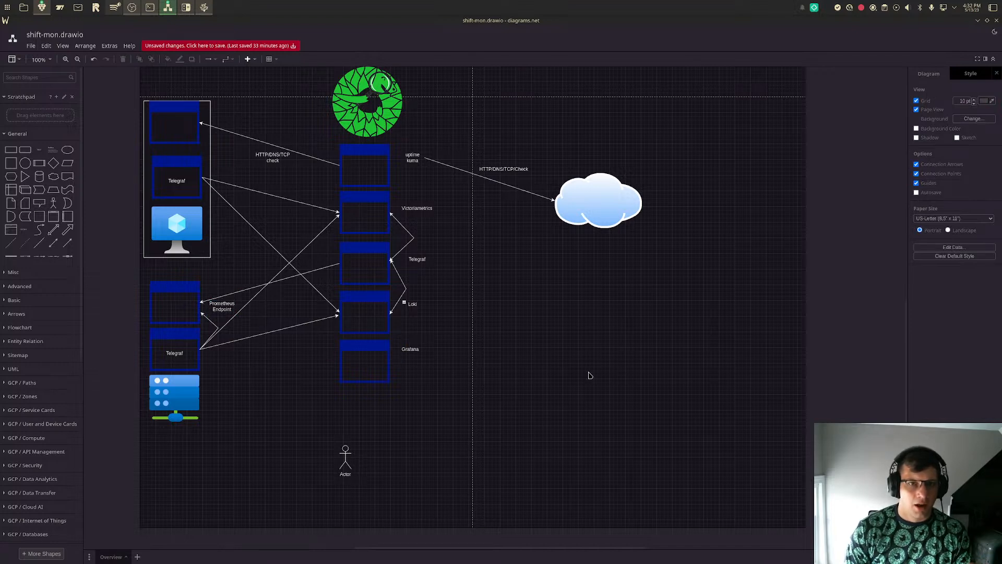
# - Position the Actor figure beneath the Grafana window and draw a directional arrow from Grafana's bottom edge to its head
pyautogui.moveTo(347, 459); pyautogui.dragTo(362, 434)
pyautogui.click(67, 245)
pyautogui.moveTo(486, 316); pyautogui.dragTo(364, 382)
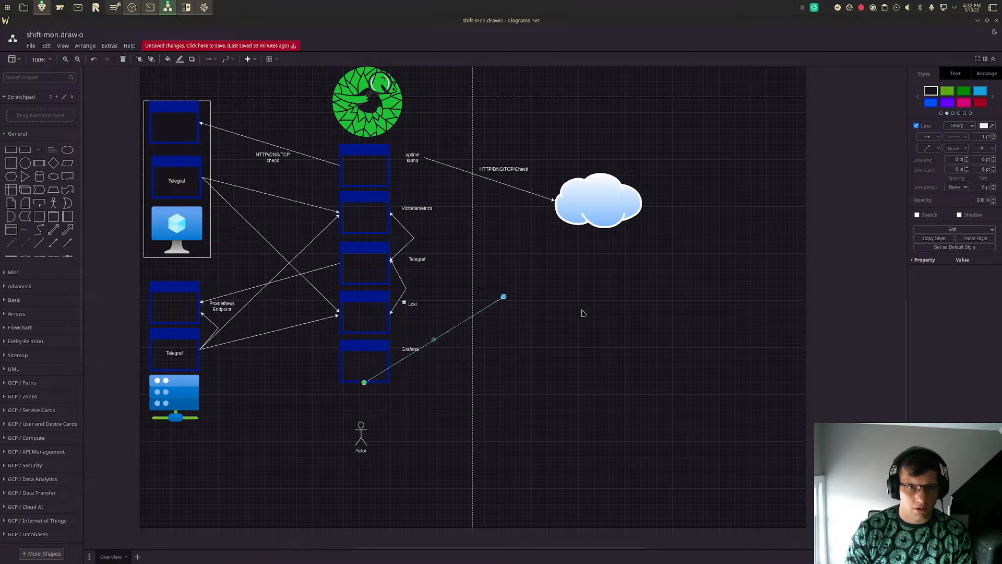
pyautogui.moveTo(504, 296); pyautogui.dragTo(362, 422)
pyautogui.click(627, 392)
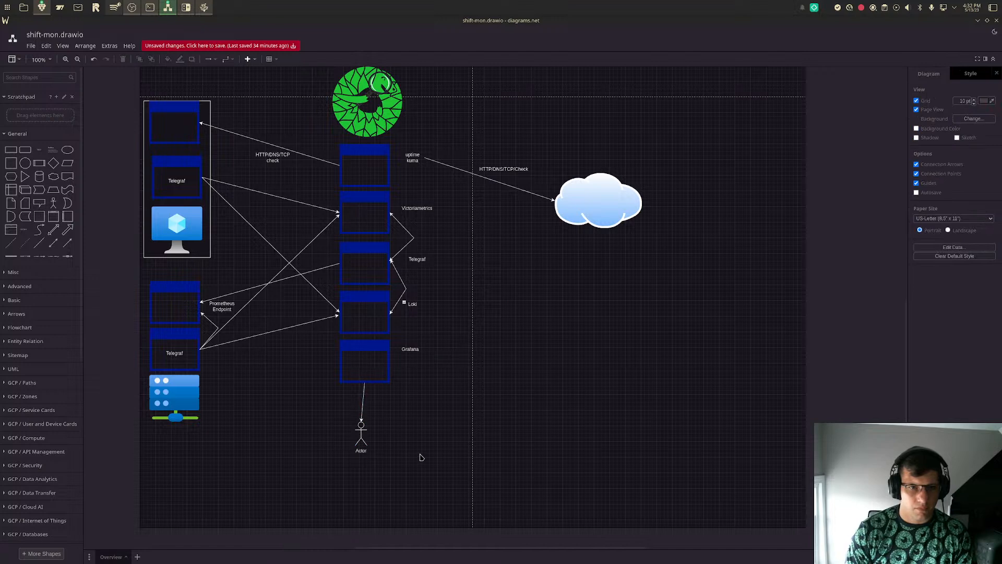
# - Add the text label "Dashboards and alerts" beside the arrow between Grafana and the Actor figure
pyautogui.click(39, 150)
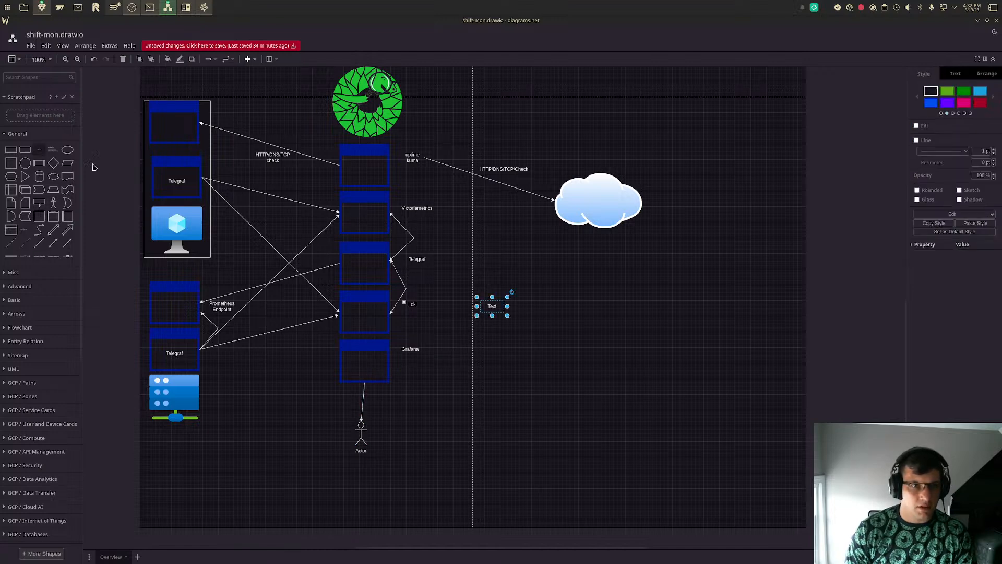
pyautogui.moveTo(497, 311); pyautogui.dragTo(386, 398)
pyautogui.doubleClick(386, 397)
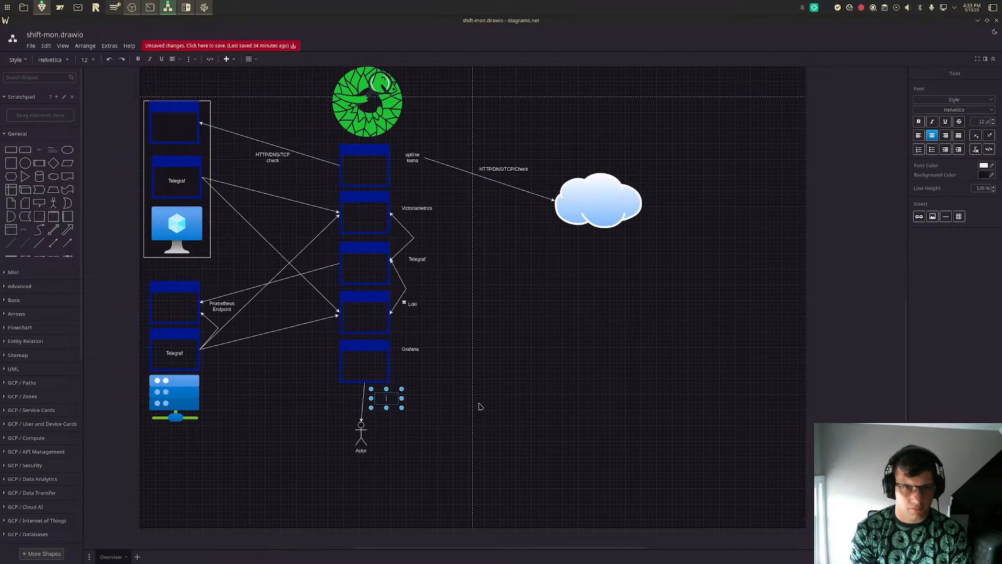
pyautogui.write('boards')
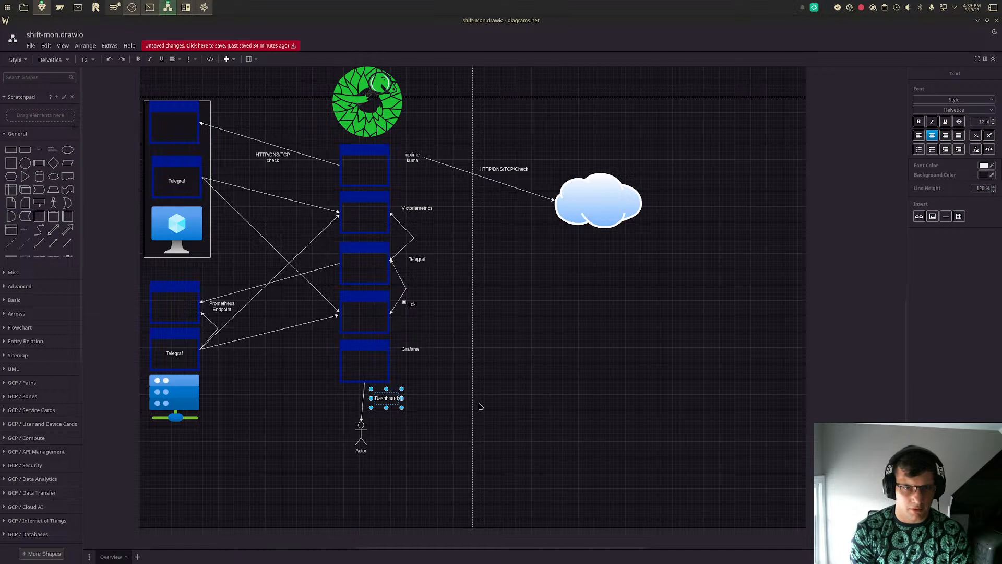
pyautogui.write(' and alerts')
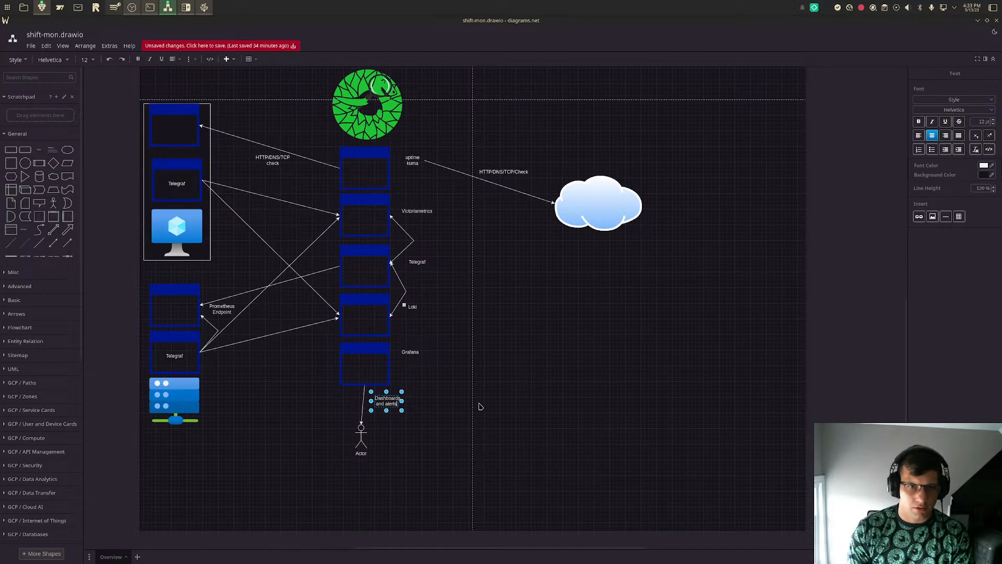
pyautogui.click(480, 406)
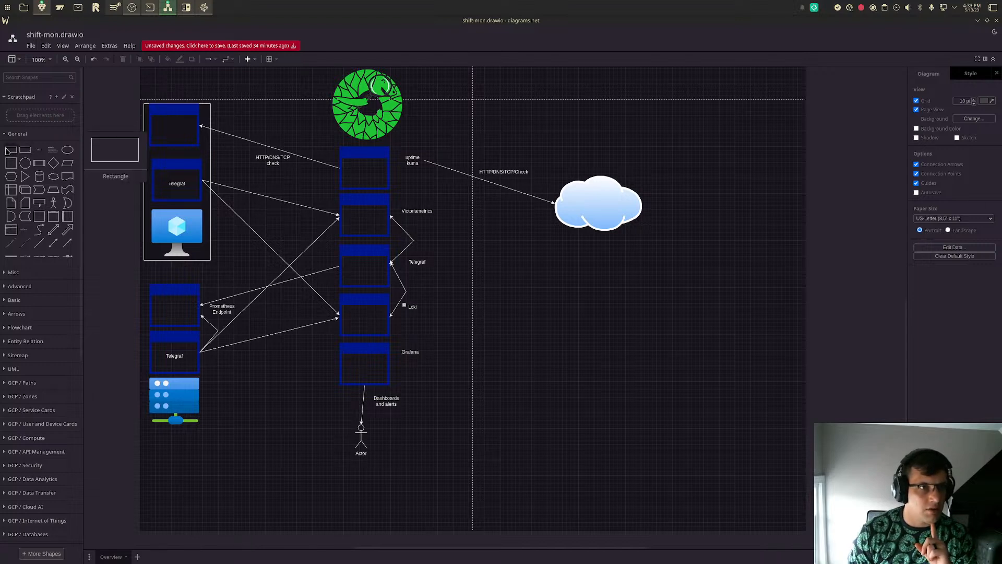
# - Draw a rectangle around the green logo, the monitoring application column and the Actor figure, and send it to the back
pyautogui.moveTo(491, 307); pyautogui.dragTo(417, 467)
pyautogui.moveTo(418, 266); pyautogui.dragTo(442, 271)
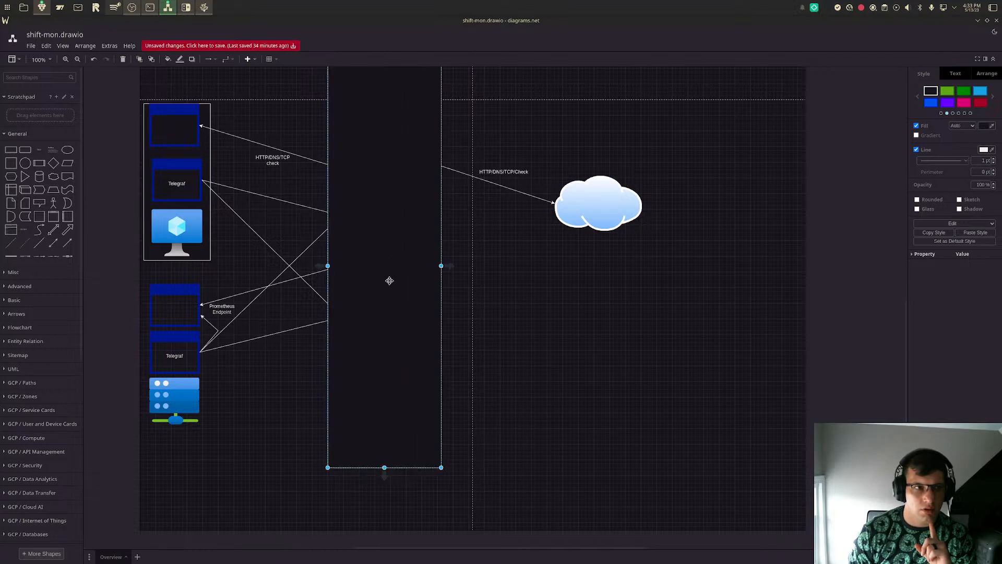
pyautogui.rightClick(389, 280)
pyautogui.click(412, 400)
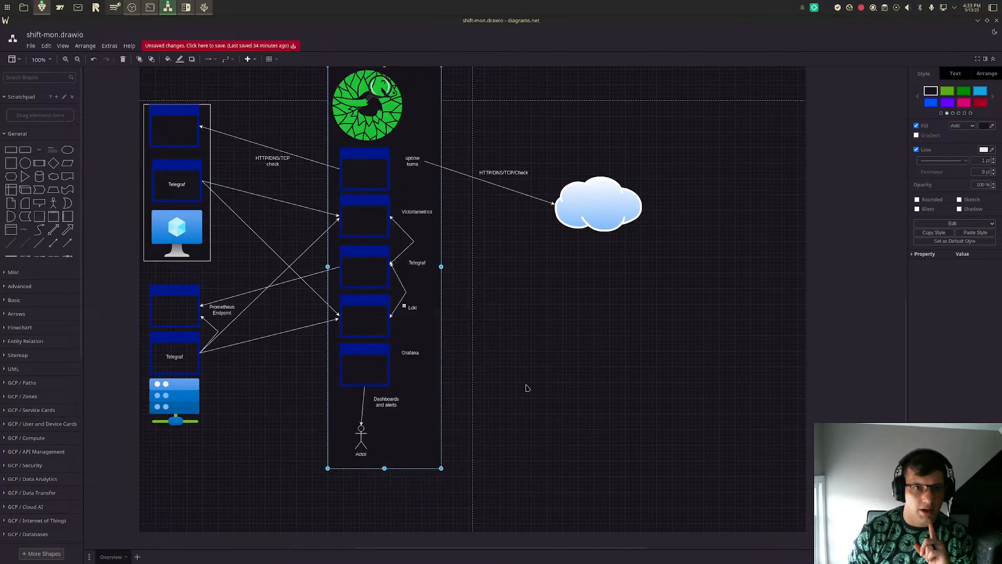
pyautogui.click(667, 367)
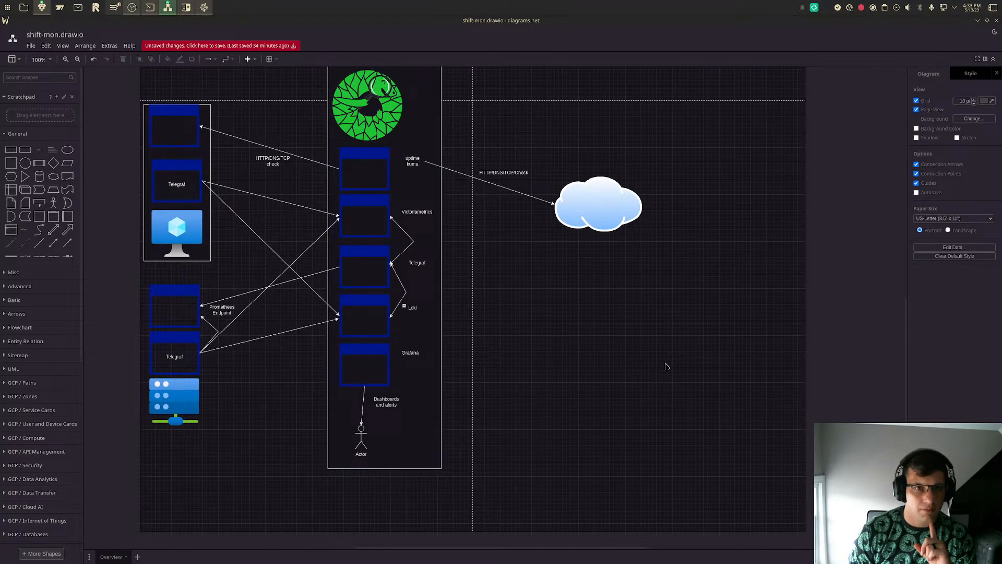
pyautogui.click(22, 154)
pyautogui.moveTo(485, 307); pyautogui.dragTo(215, 462)
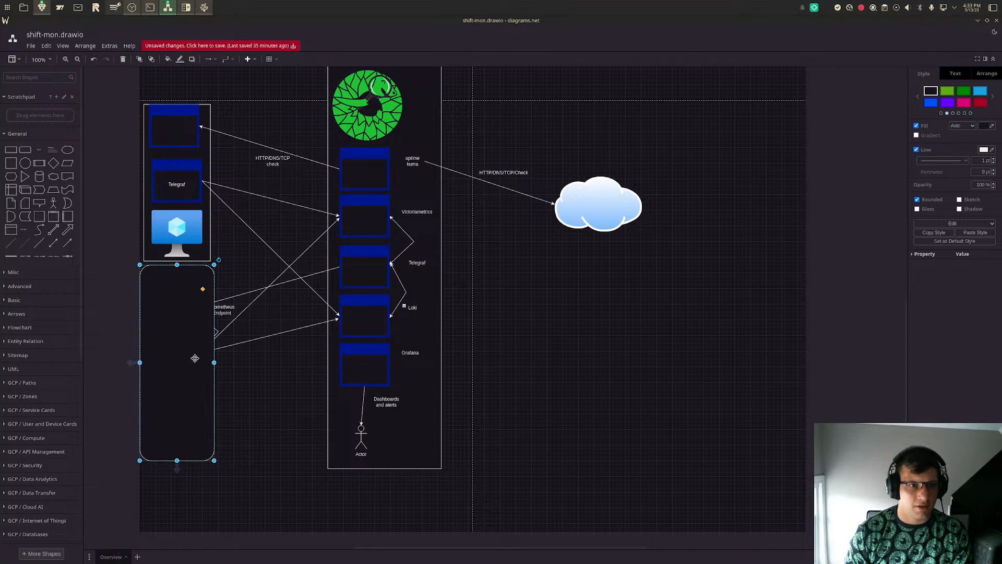
pyautogui.press('Delete')
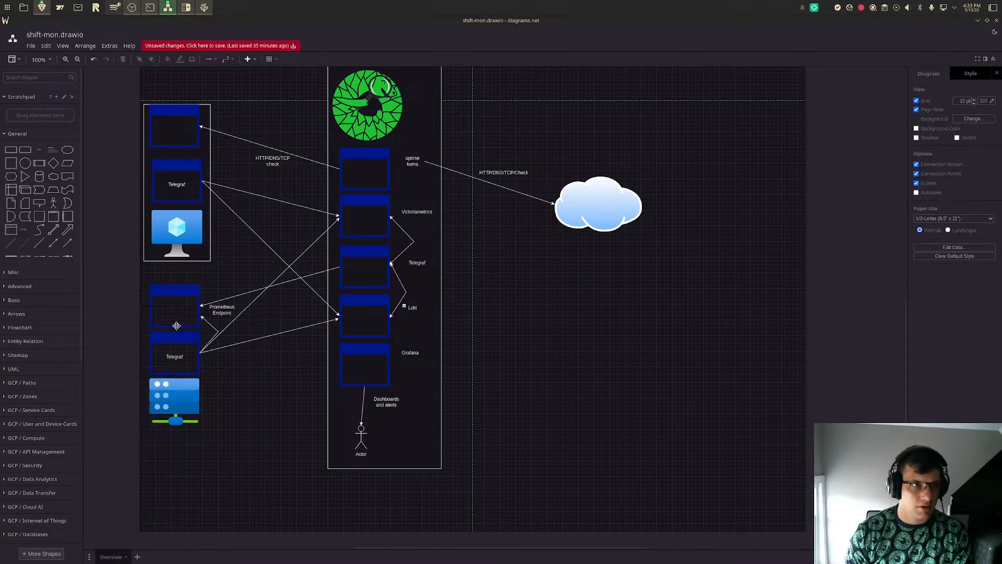
# - Draw a square-cornered rectangle around the server icon and its two windows, and send it to the back
pyautogui.click(11, 150)
pyautogui.moveTo(499, 312); pyautogui.dragTo(208, 466)
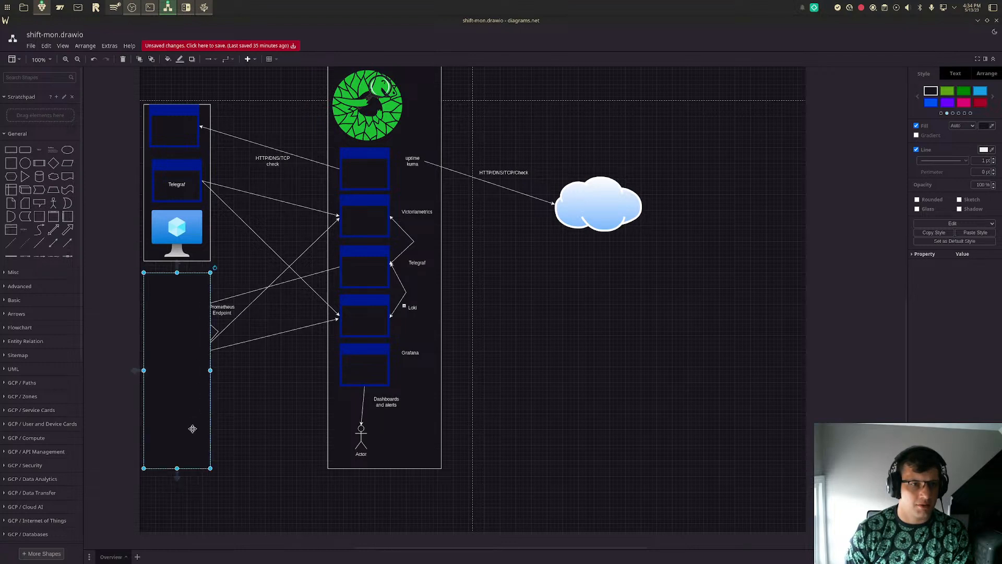
pyautogui.rightClick(179, 346)
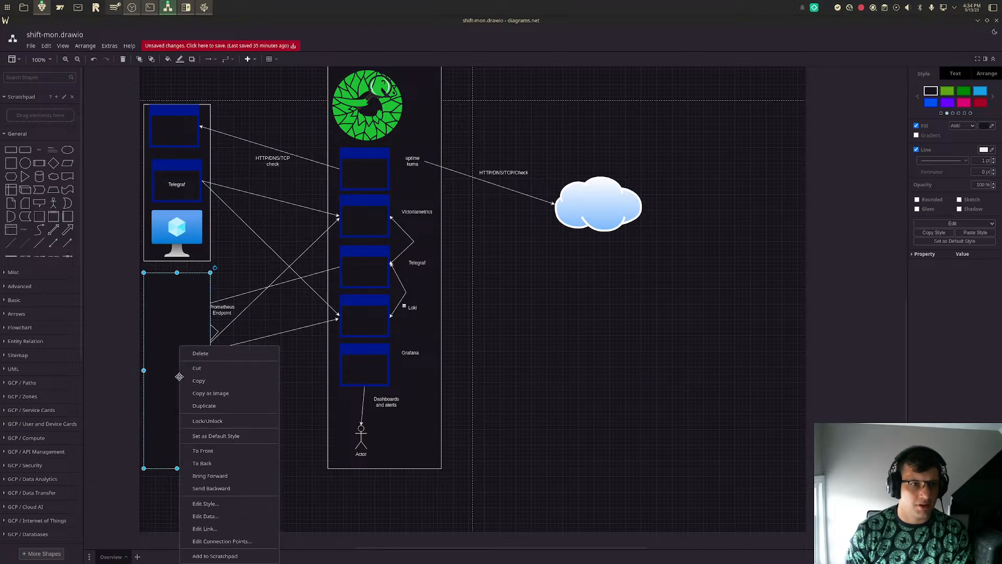
pyautogui.click(226, 463)
pyautogui.click(269, 425)
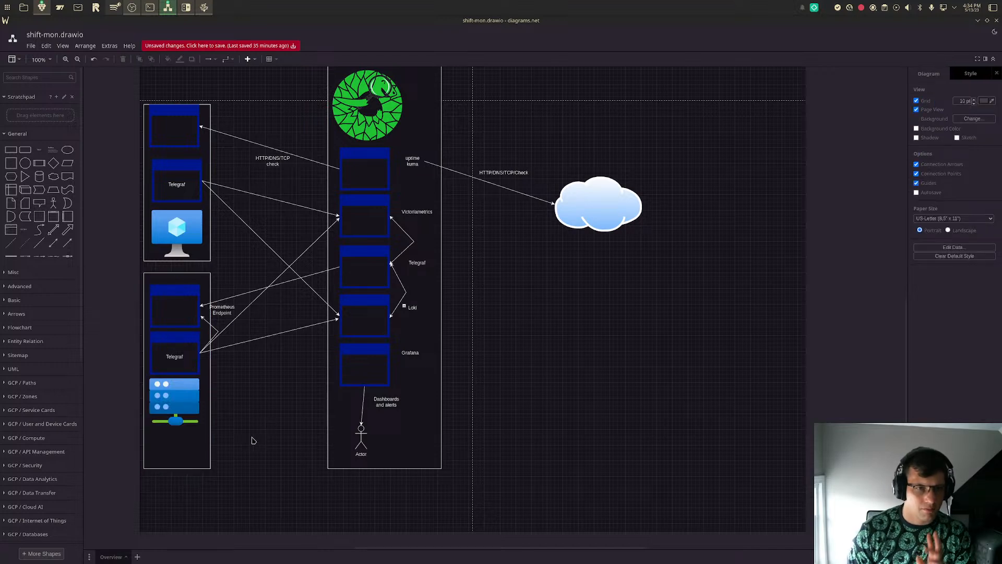
# - Shorten the monitoring column's frame to end just below the Dashboards and alerts label, and place the Actor figure beneath it
pyautogui.scroll(1, 252, 440)
pyautogui.scroll(2, 252, 439)
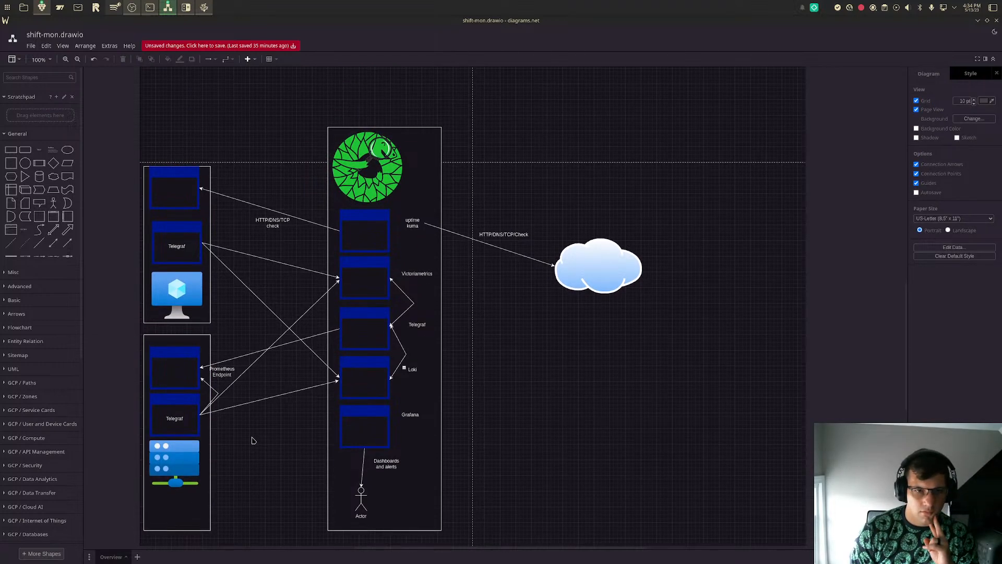
pyautogui.scroll(-1, 258, 441)
pyautogui.moveTo(372, 471); pyautogui.dragTo(306, 485)
pyautogui.click(383, 497)
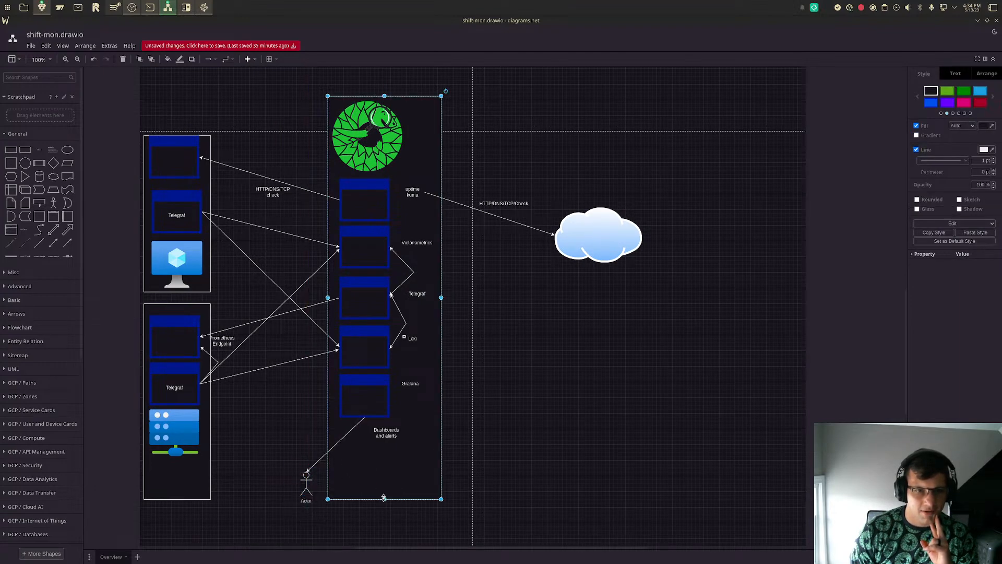
pyautogui.moveTo(385, 500); pyautogui.dragTo(371, 451)
pyautogui.moveTo(308, 479); pyautogui.dragTo(366, 495)
pyautogui.click(405, 491)
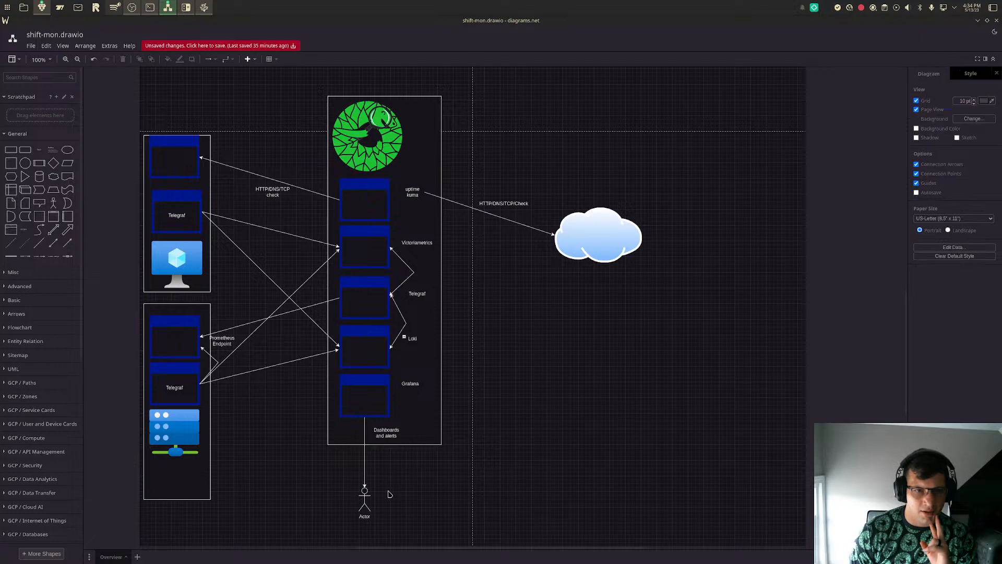
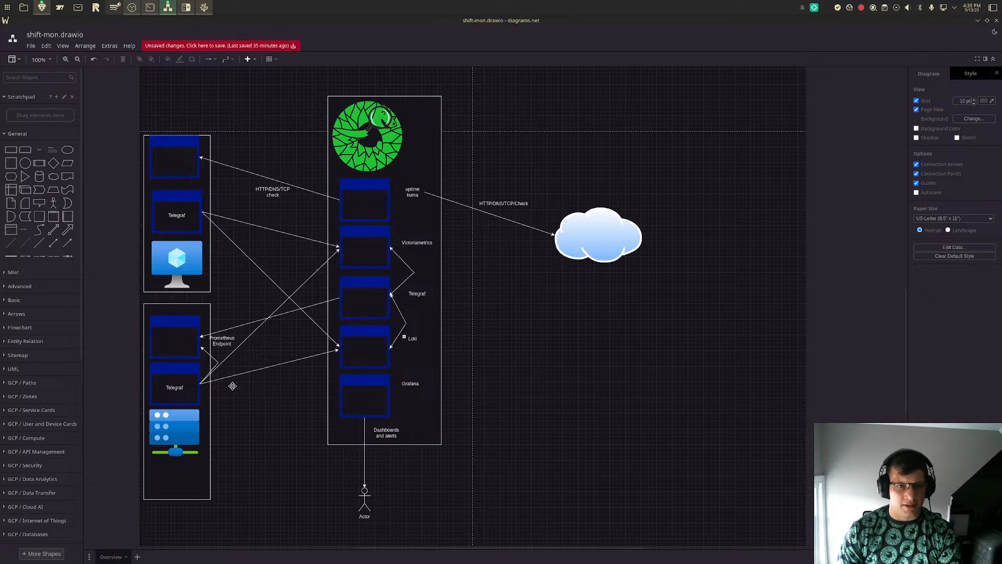
# - Add a "Log Data" text label in the empty area below the cloud, duplicate it four times, and move one copy apart
pyautogui.click(179, 380)
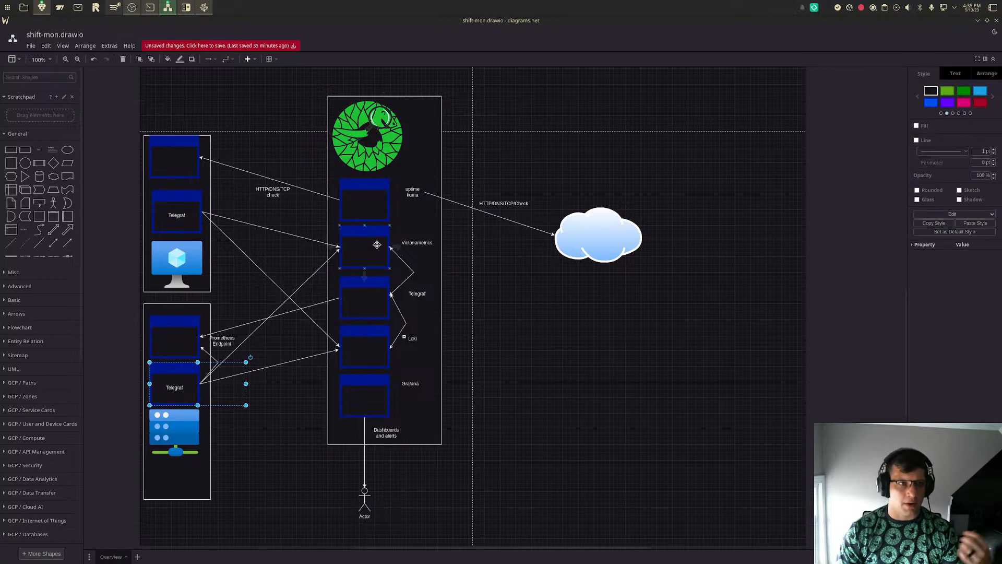
pyautogui.click(40, 150)
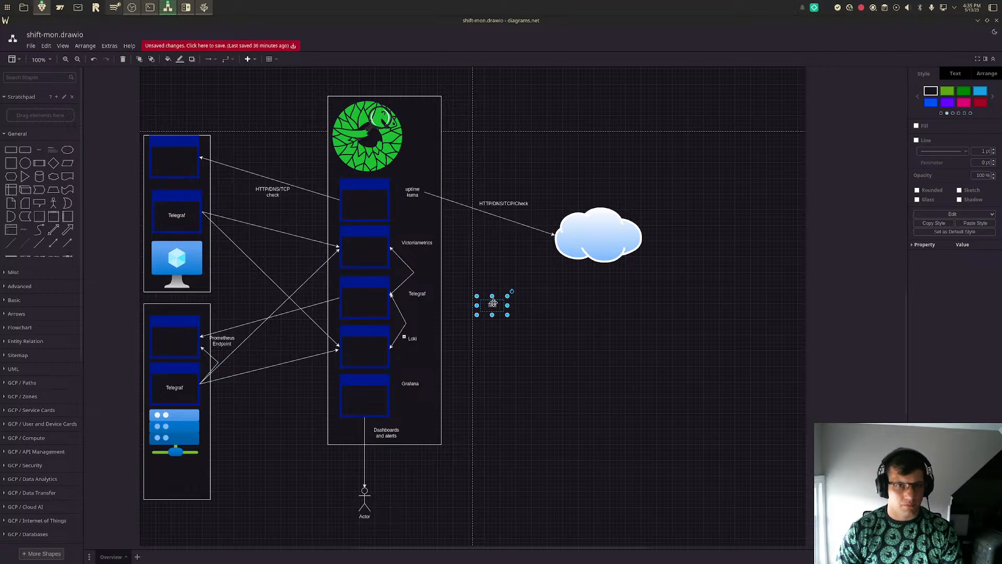
pyautogui.press('F2')
pyautogui.write('Log Data')
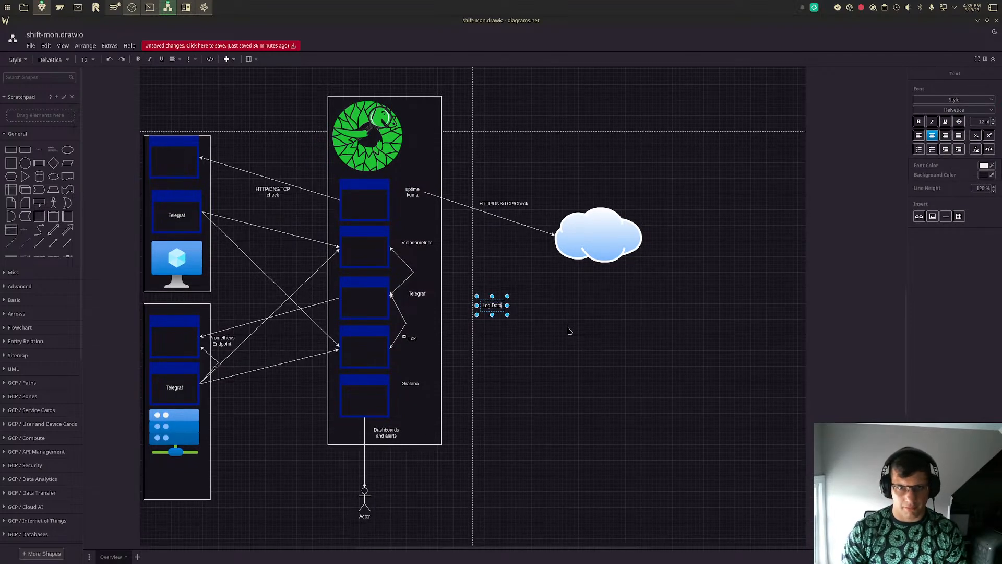
pyautogui.press('Escape')
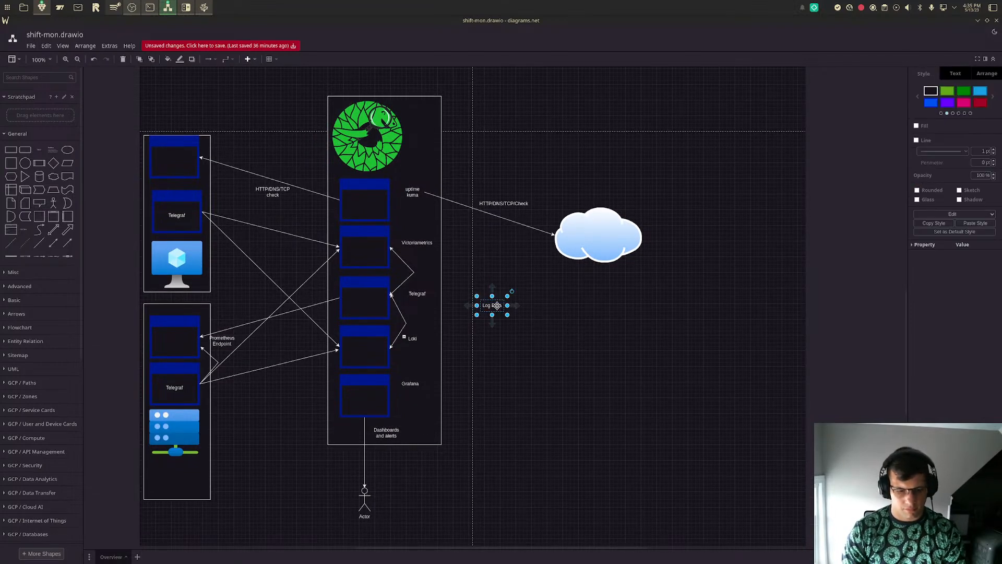
pyautogui.moveTo(497, 305); pyautogui.dragTo(514, 383)
# - Reword the separated Log Data copy as "Metric Data"
pyautogui.doubleClick(515, 381)
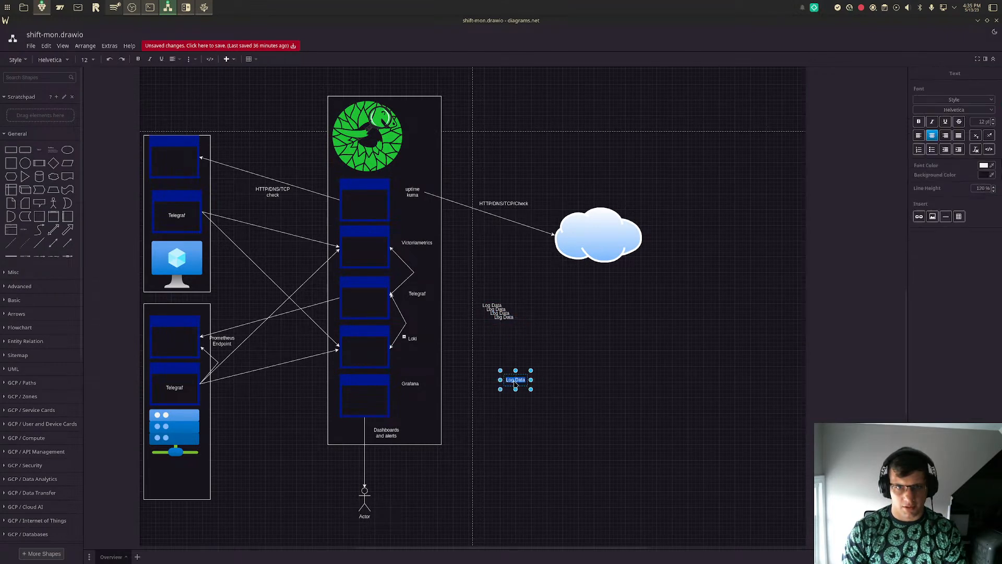
pyautogui.press('Home')
pyautogui.press('Delete')
pyautogui.press('Delete')
pyautogui.write('NM')
pyautogui.write('etric')
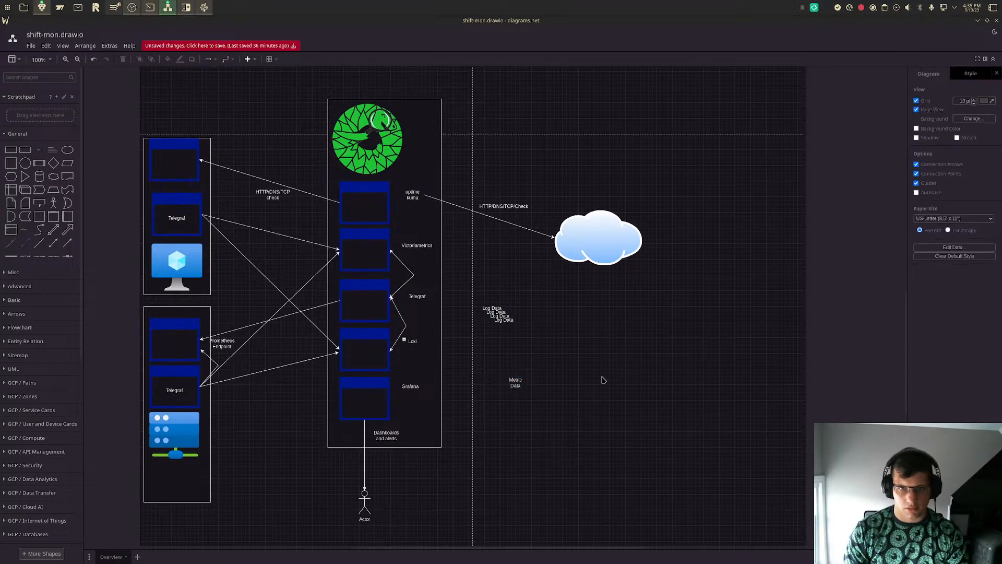
# - Replace the separated label's text with "Metrics" and place it on the arrow from the upper Telegraf window to Victoriametrics
pyautogui.doubleClick(525, 386)
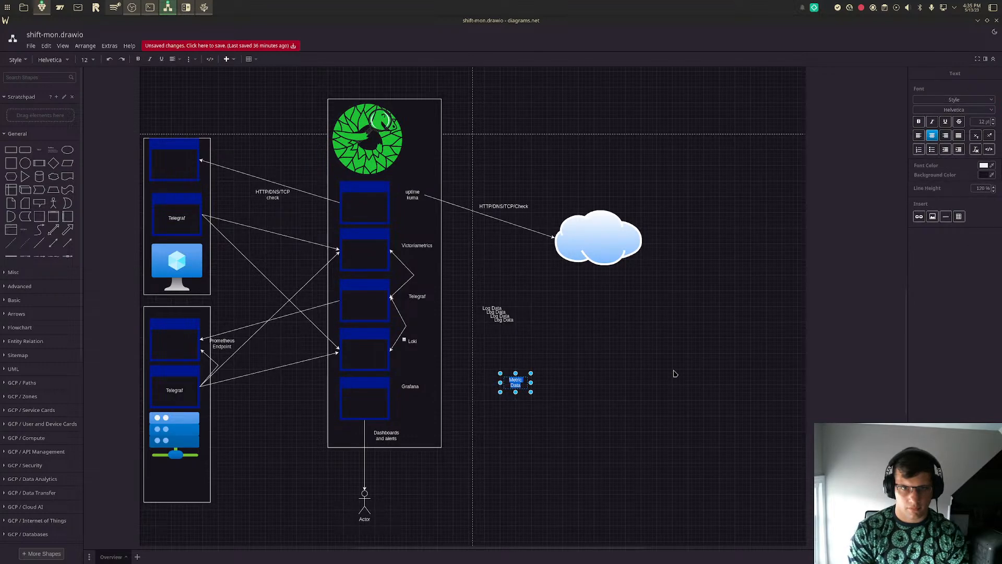
pyautogui.write('M')
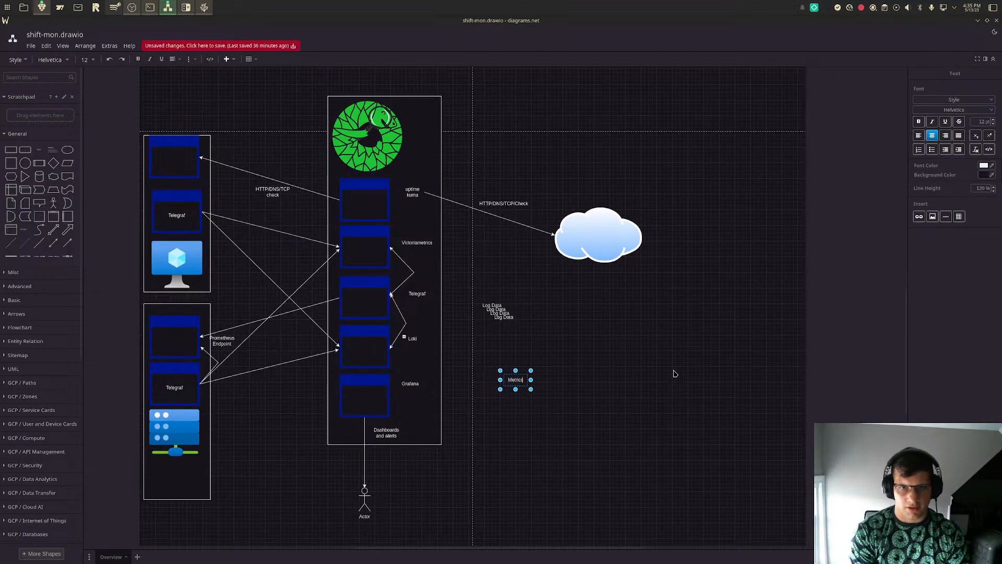
pyautogui.click(674, 374)
pyautogui.moveTo(515, 393); pyautogui.dragTo(500, 340)
pyautogui.press('Delete')
pyautogui.moveTo(510, 380); pyautogui.dragTo(276, 223)
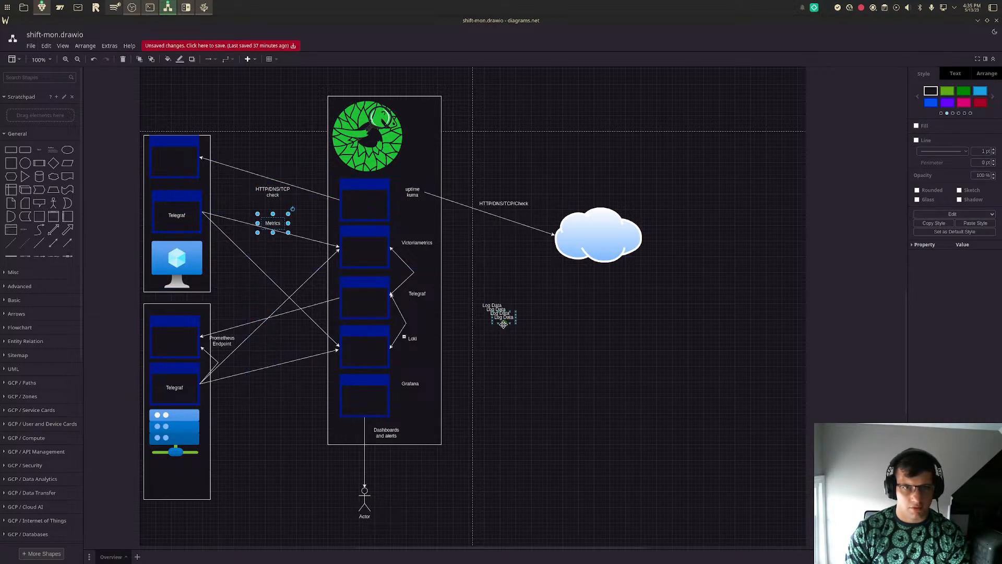
# - Change another Log Data copy to "Metrics" and place it beside the arrow from the lower Telegraf window to Victoriametrics
pyautogui.doubleClick(504, 319)
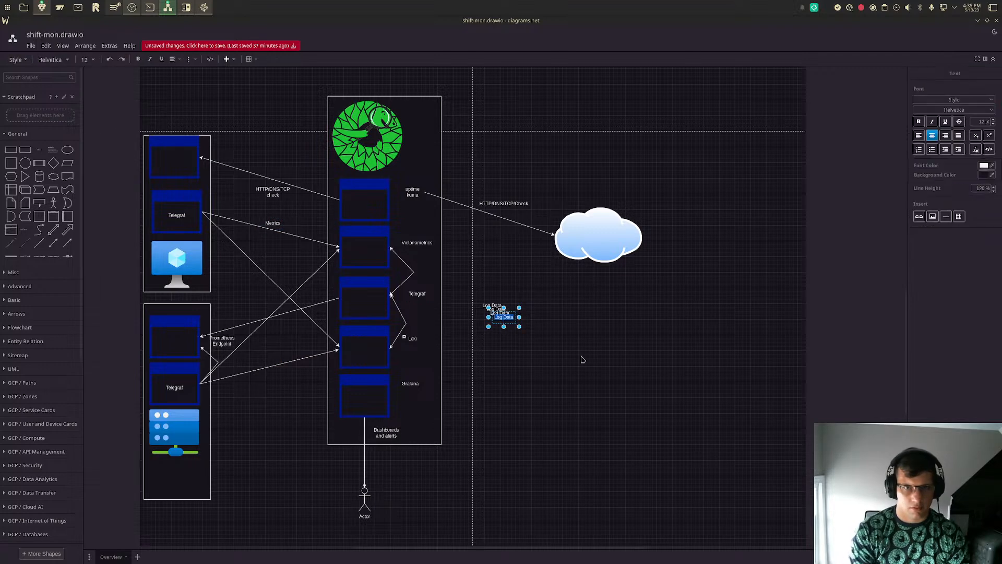
pyautogui.write('Metrics')
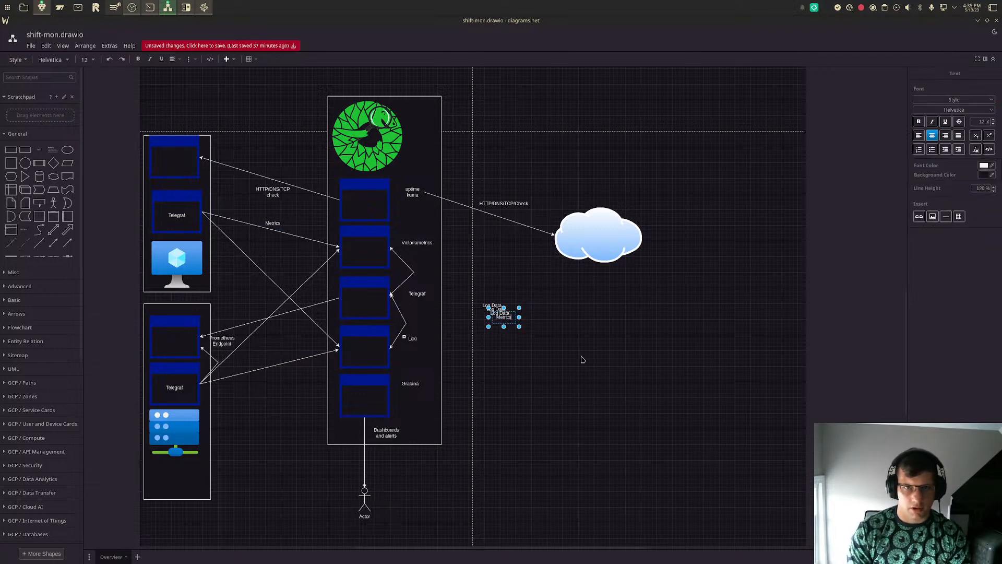
pyautogui.click(583, 360)
pyautogui.moveTo(502, 317); pyautogui.dragTo(267, 338)
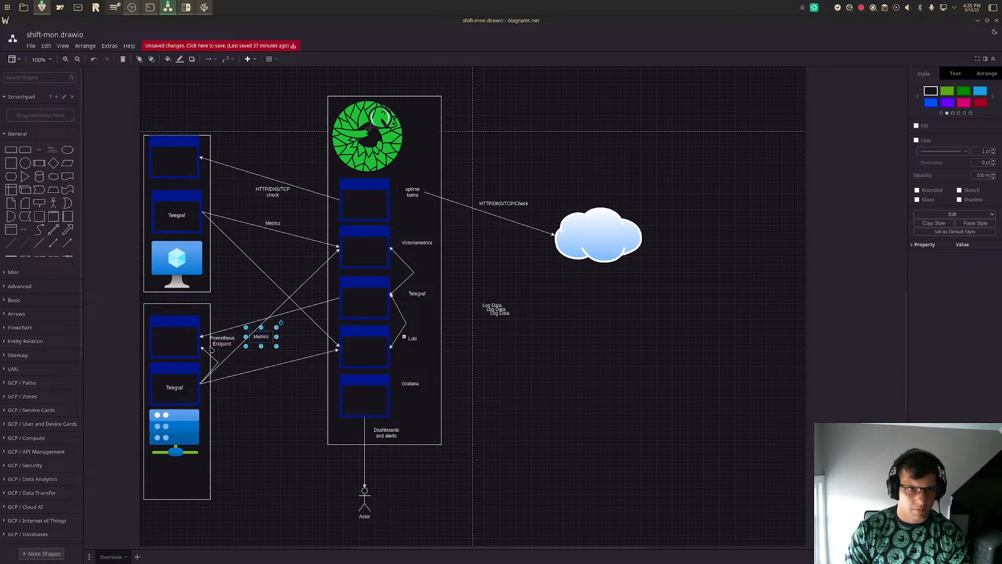
pyautogui.click(221, 341)
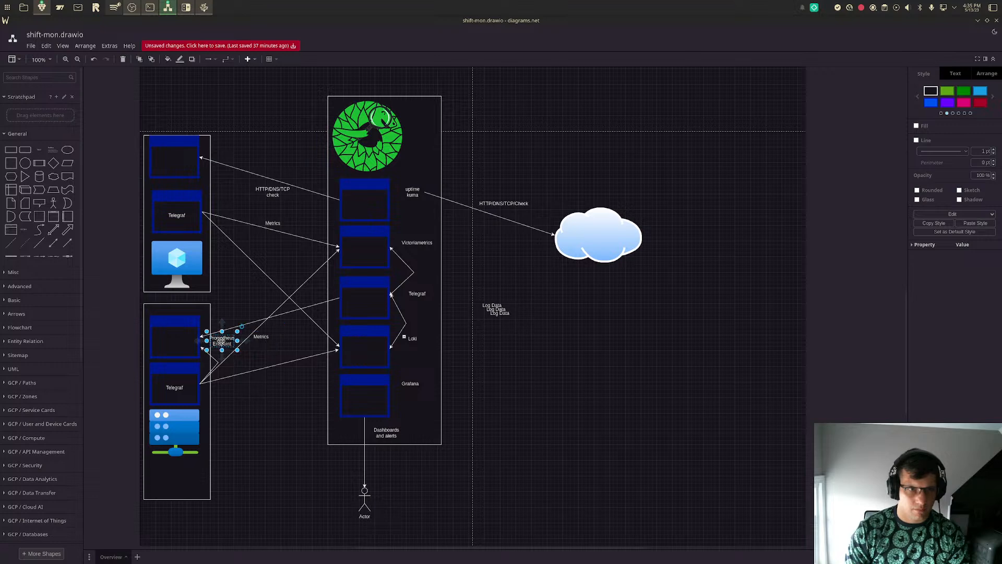
pyautogui.click(261, 336)
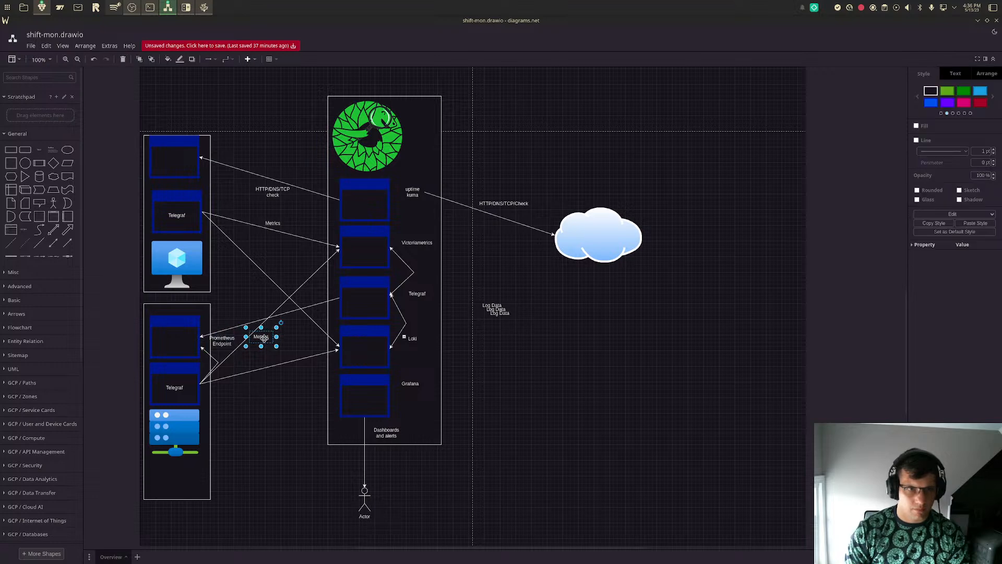
# - Change the next Log Data copy to "Logs" and place it below the arrow from the lower Telegraf window to Loki
pyautogui.doubleClick(500, 314)
pyautogui.write('Logs')
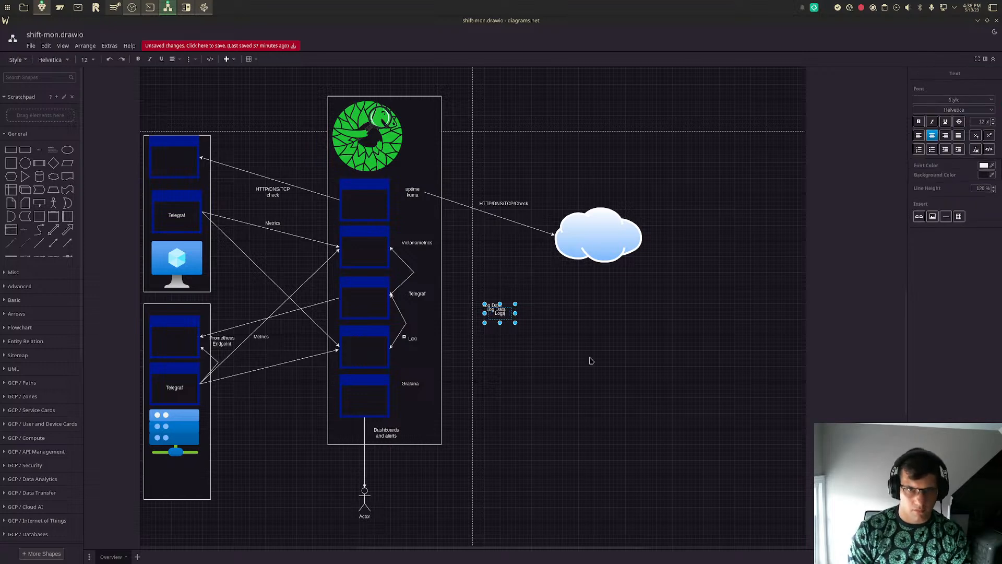
pyautogui.click(590, 358)
pyautogui.moveTo(495, 316); pyautogui.dragTo(259, 381)
# - Change one more Log Data copy to "Logs" and place it beside the arrow from the upper Telegraf window to Loki
pyautogui.doubleClick(496, 310)
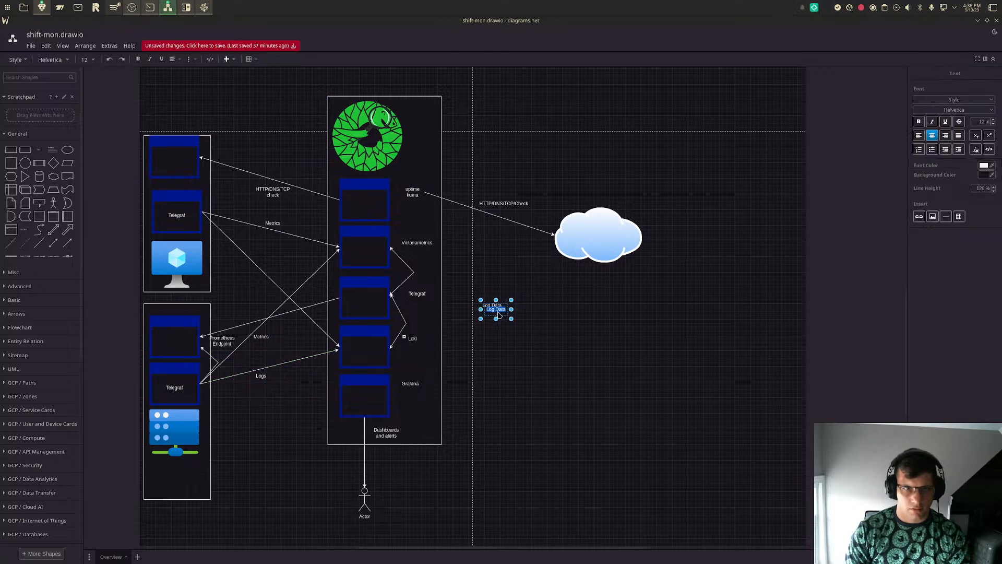
pyautogui.press('BackSpace')
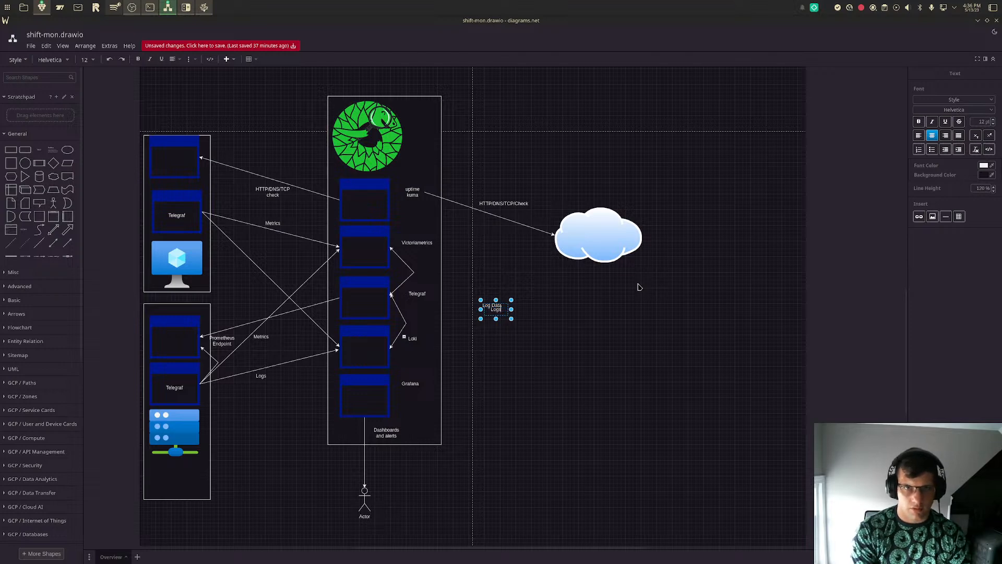
pyautogui.write('Logs')
pyautogui.press('Return')
pyautogui.click(639, 287)
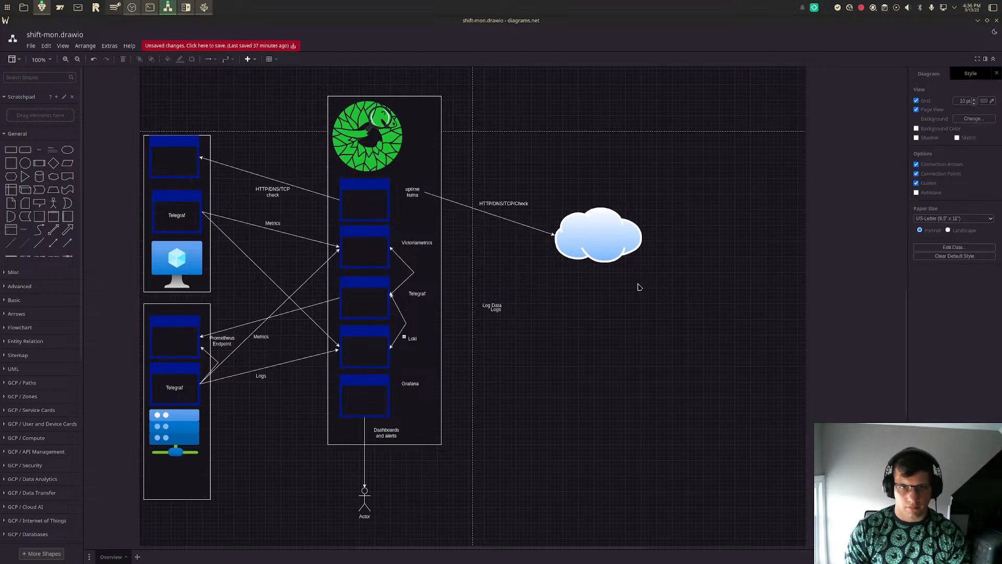
pyautogui.moveTo(500, 306); pyautogui.dragTo(243, 241)
pyautogui.click(704, 355)
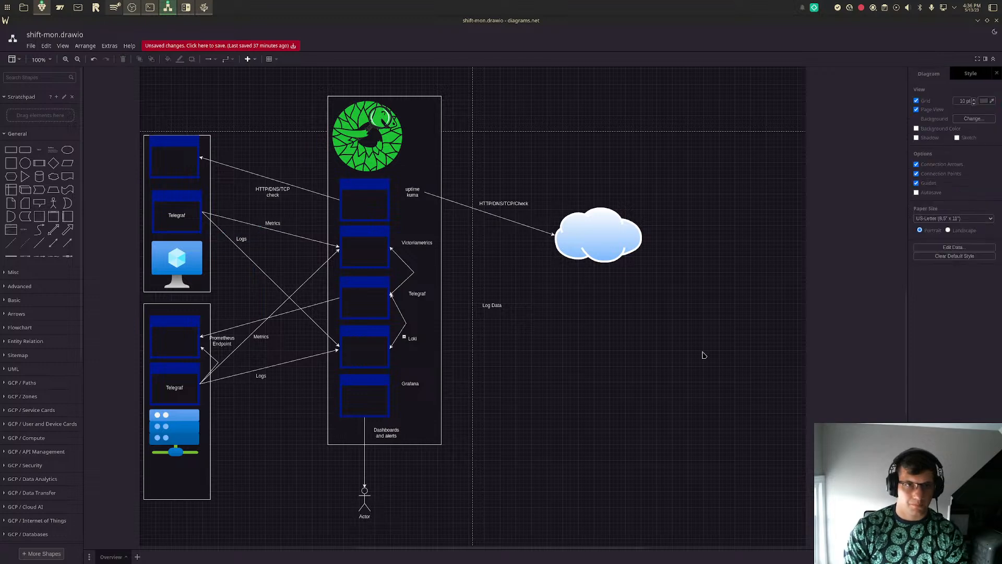
# - Delete the leftover Log Data label below the cloud
pyautogui.click(500, 306)
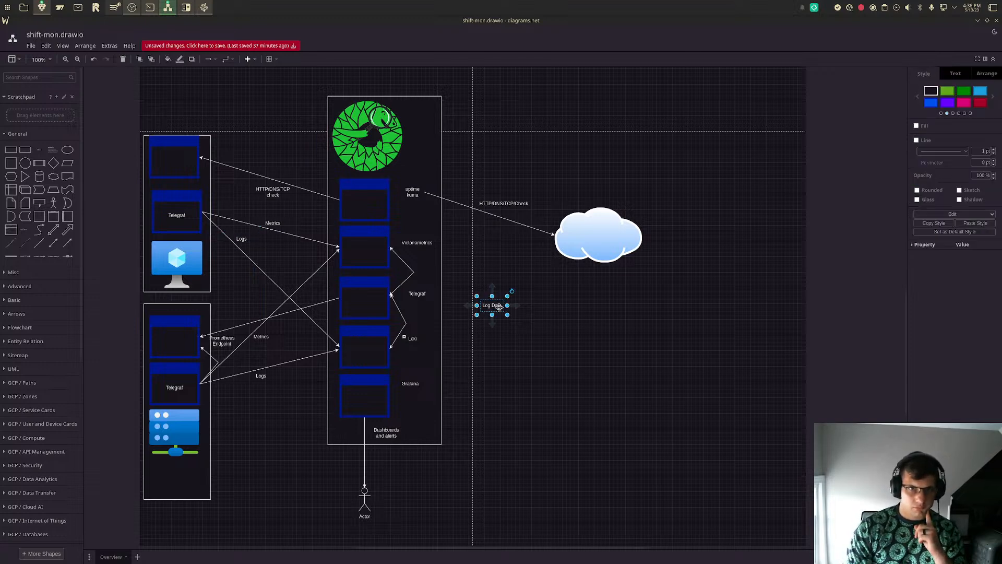
pyautogui.press('Delete')
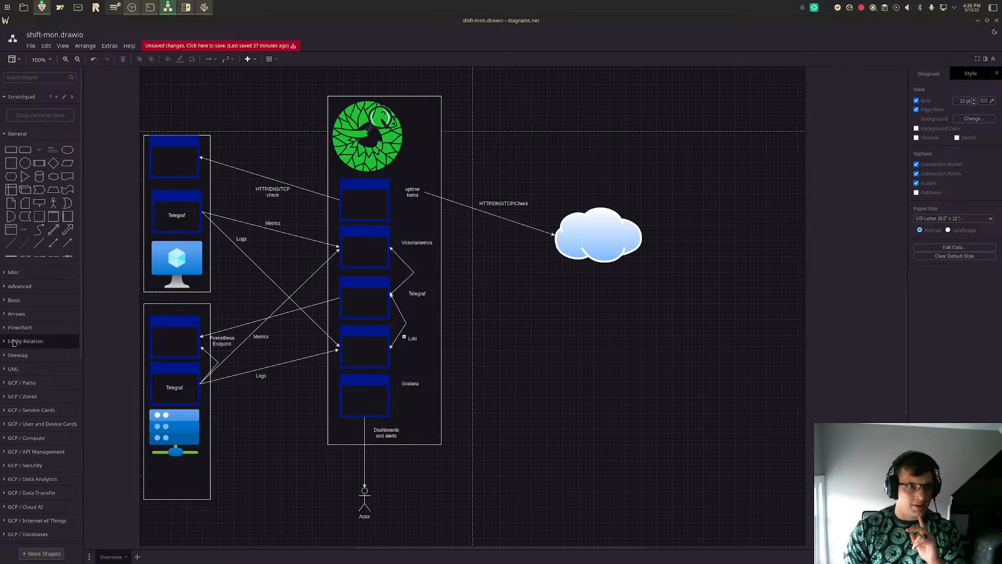
pyautogui.click(174, 371)
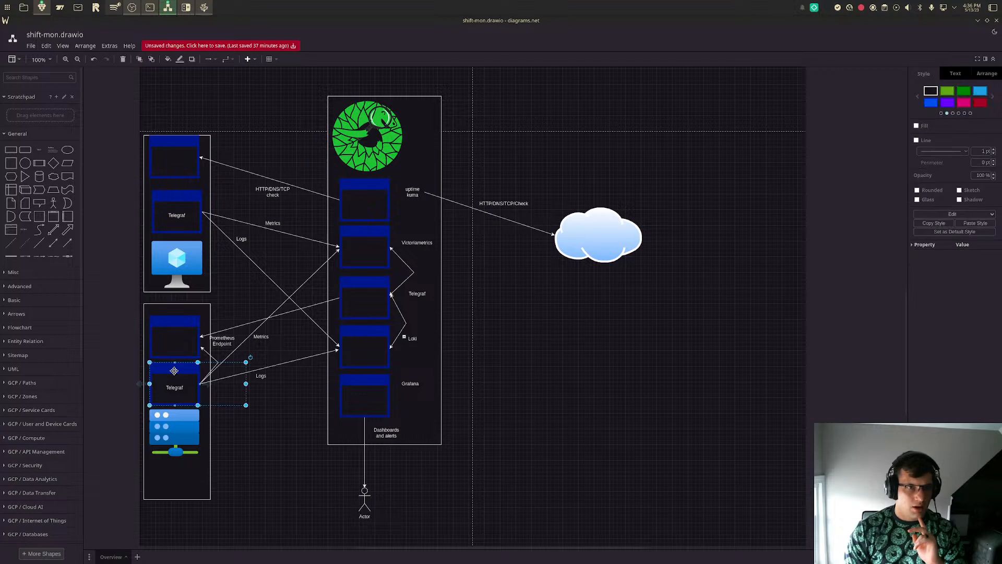
pyautogui.click(521, 384)
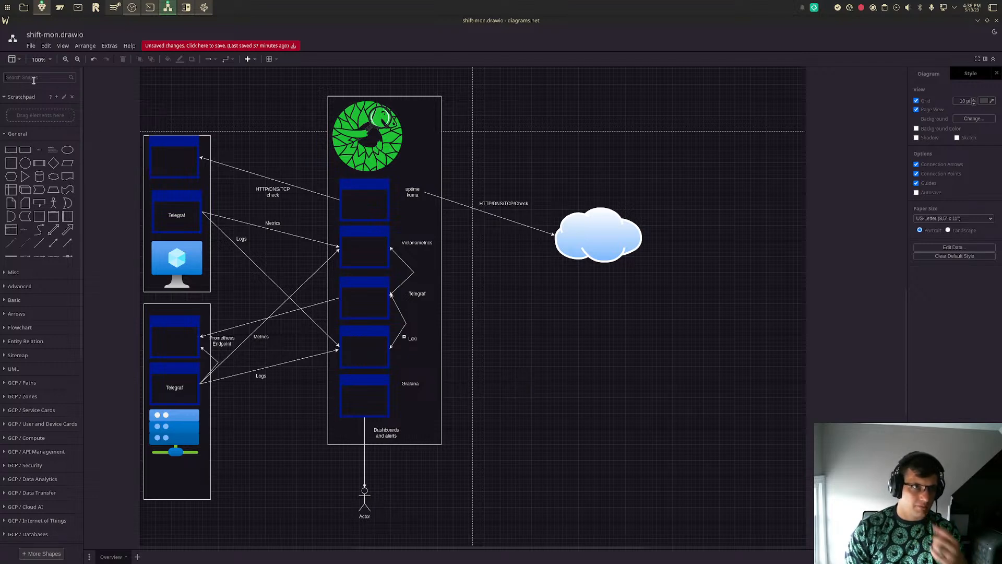
# - Place a copy of the topmost machine window beside the Actor figure and add the text label "Ansible" beneath it
pyautogui.click(174, 150)
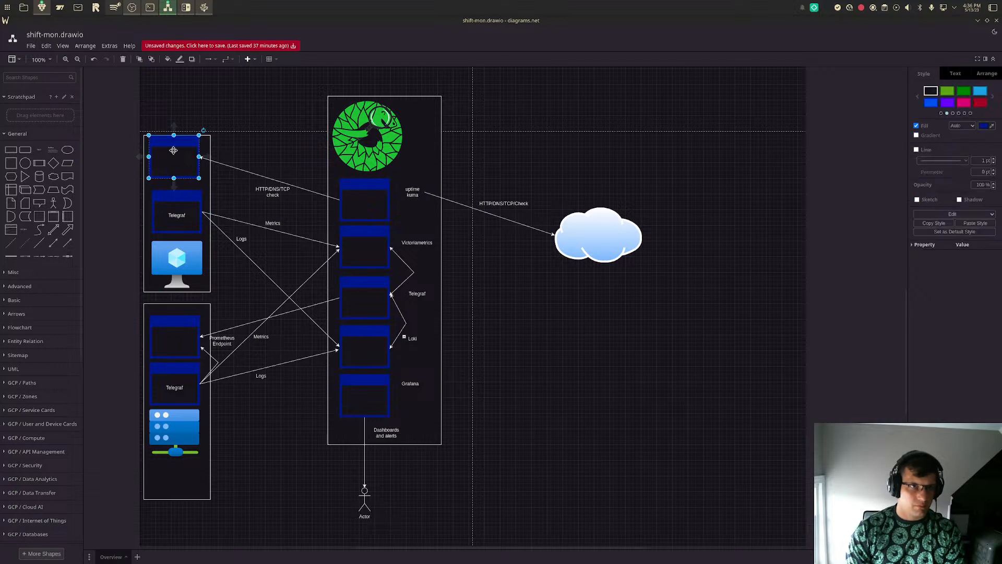
pyautogui.moveTo(174, 151); pyautogui.dragTo(276, 497)
pyautogui.moveTo(39, 150); pyautogui.dragTo(288, 523)
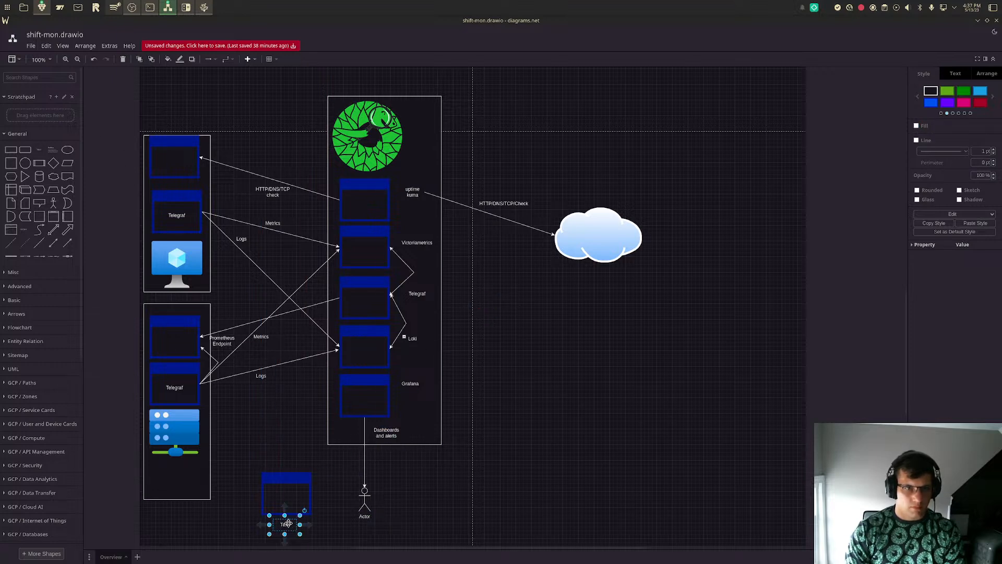
pyautogui.doubleClick(288, 523)
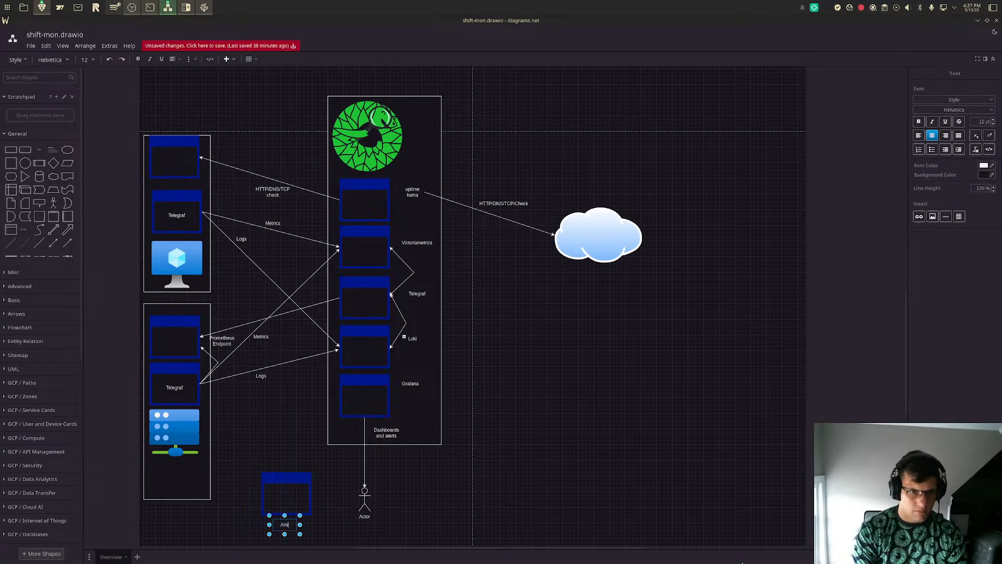
pyautogui.write('Ansible')
pyautogui.click(677, 491)
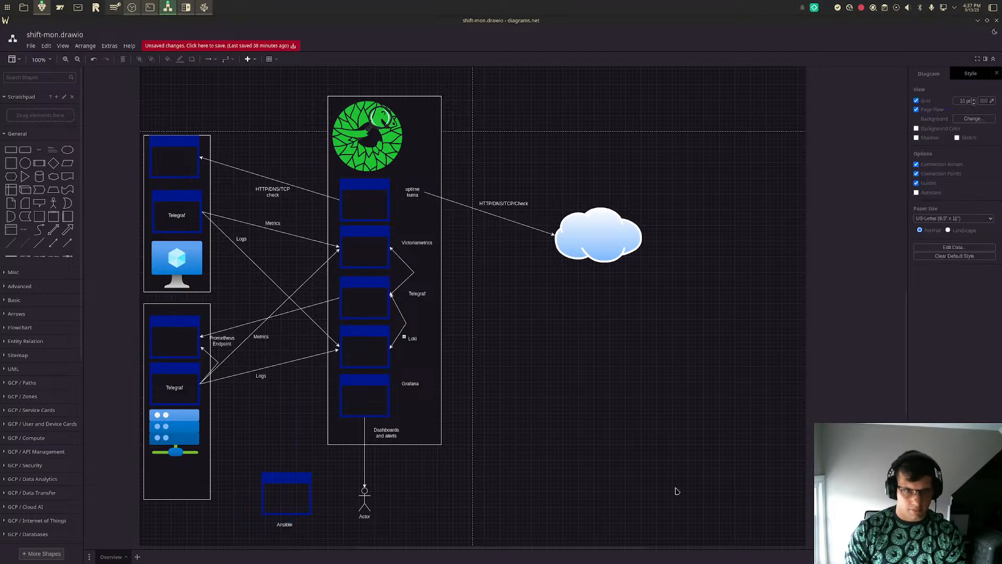
# - Draw arrows from the top of the Ansible window to the server frame's side and to the monitoring frame's nearest lower corner
pyautogui.click(67, 243)
pyautogui.moveTo(484, 316); pyautogui.dragTo(286, 472)
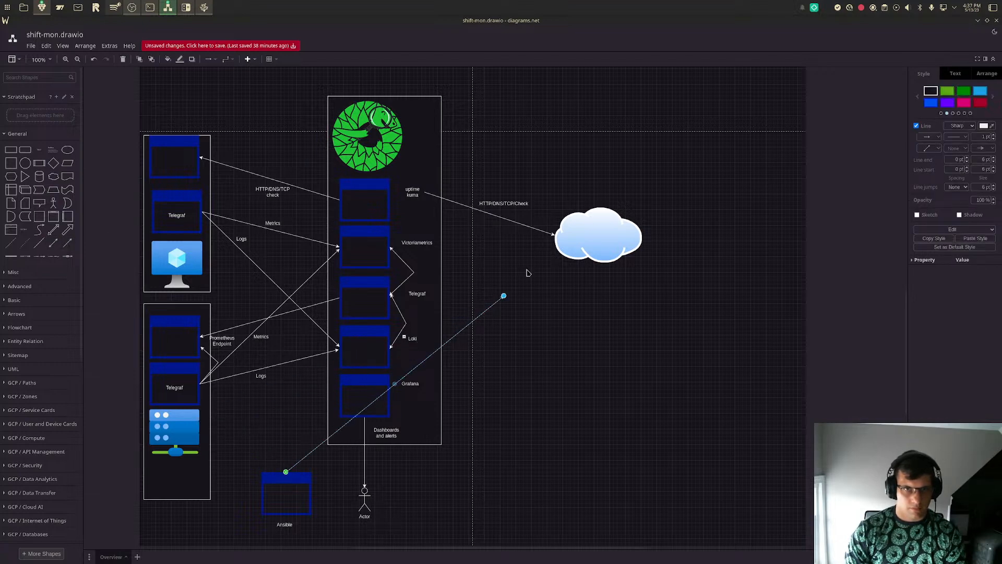
pyautogui.click(184, 487)
pyautogui.moveTo(202, 484); pyautogui.dragTo(211, 450)
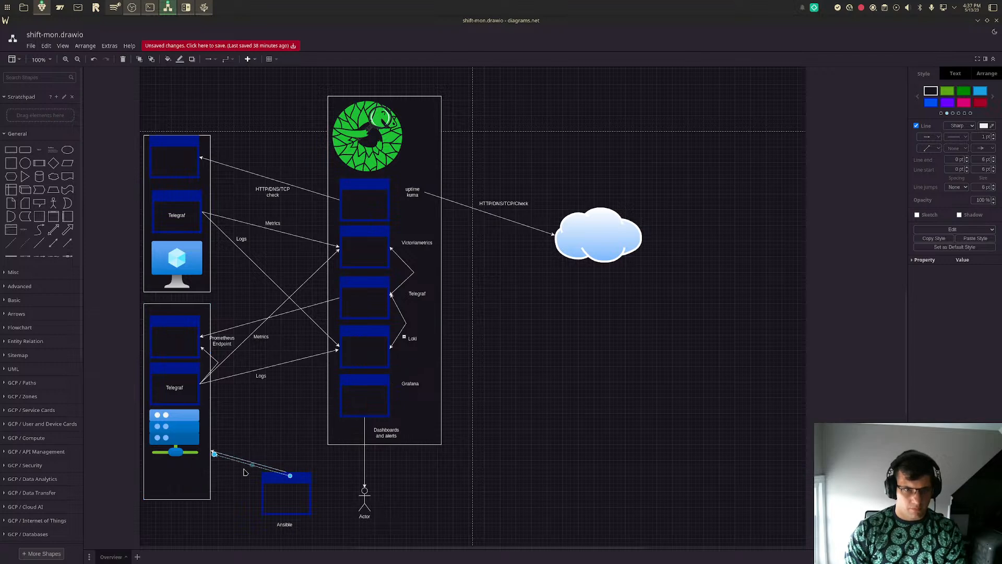
pyautogui.moveTo(214, 454); pyautogui.dragTo(328, 445)
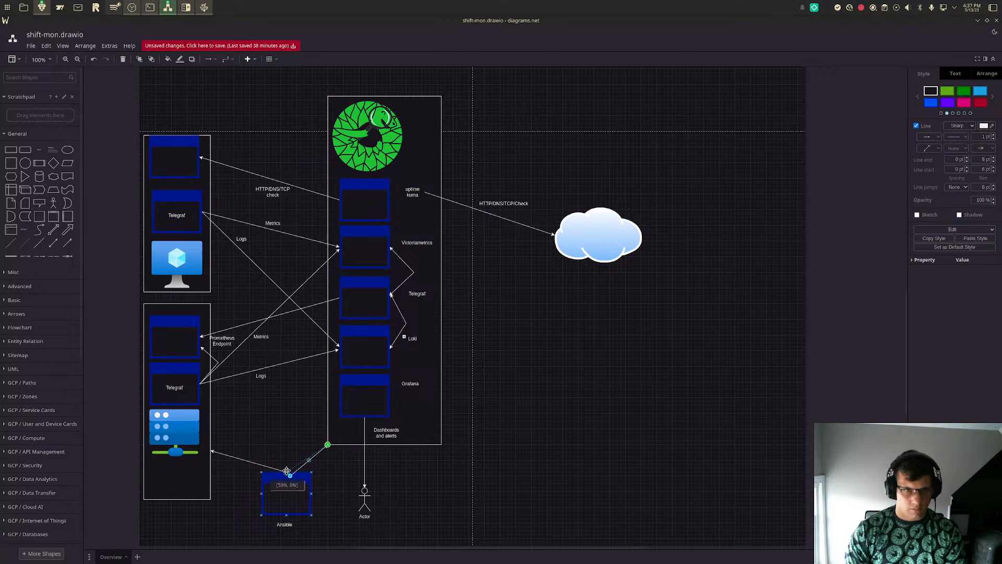
pyautogui.click(328, 491)
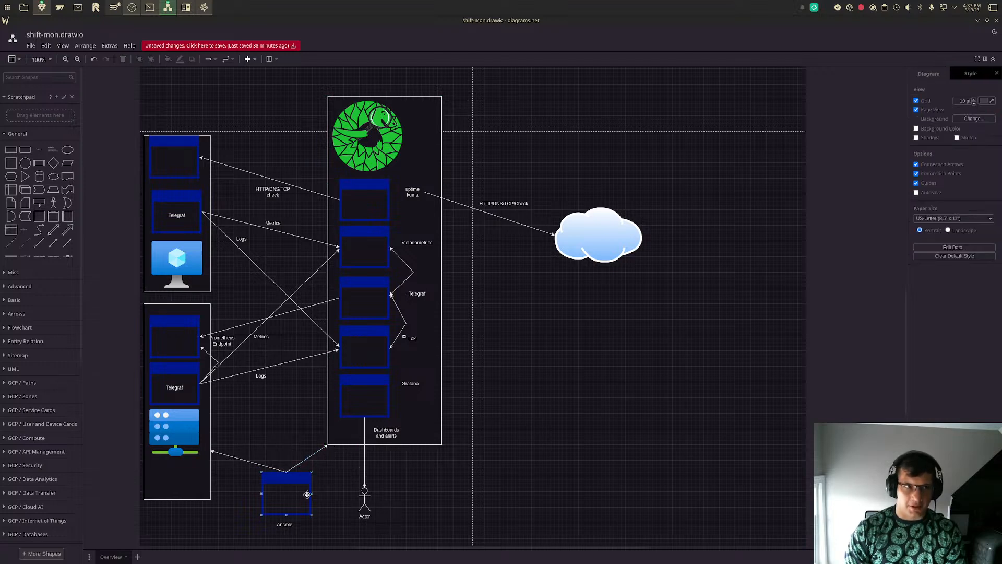
# - Draw an arrow from the Ansible window to the bottom of the computer's frame and send it to the back
pyautogui.click(69, 244)
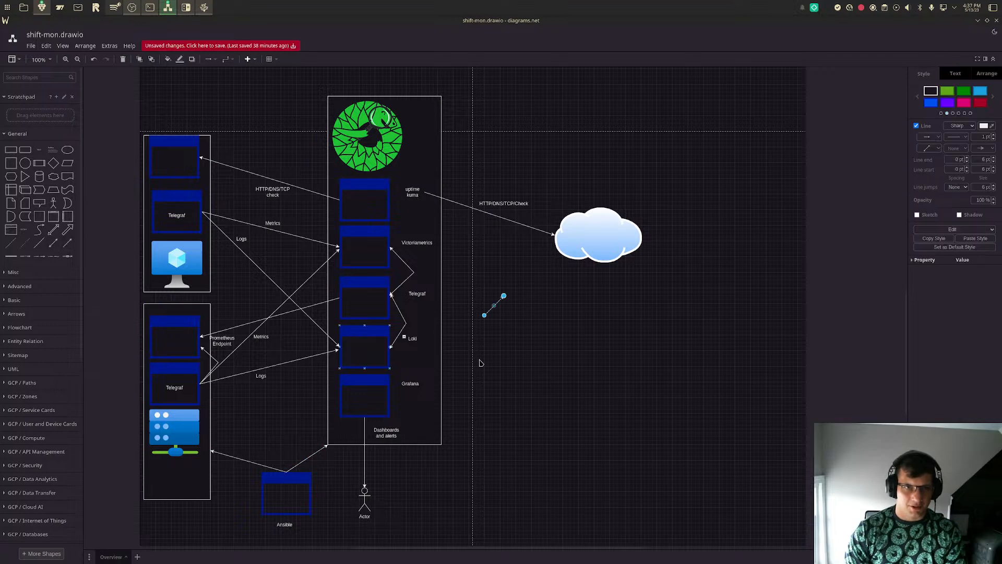
pyautogui.moveTo(484, 317); pyautogui.dragTo(286, 472)
pyautogui.moveTo(504, 296); pyautogui.dragTo(177, 291)
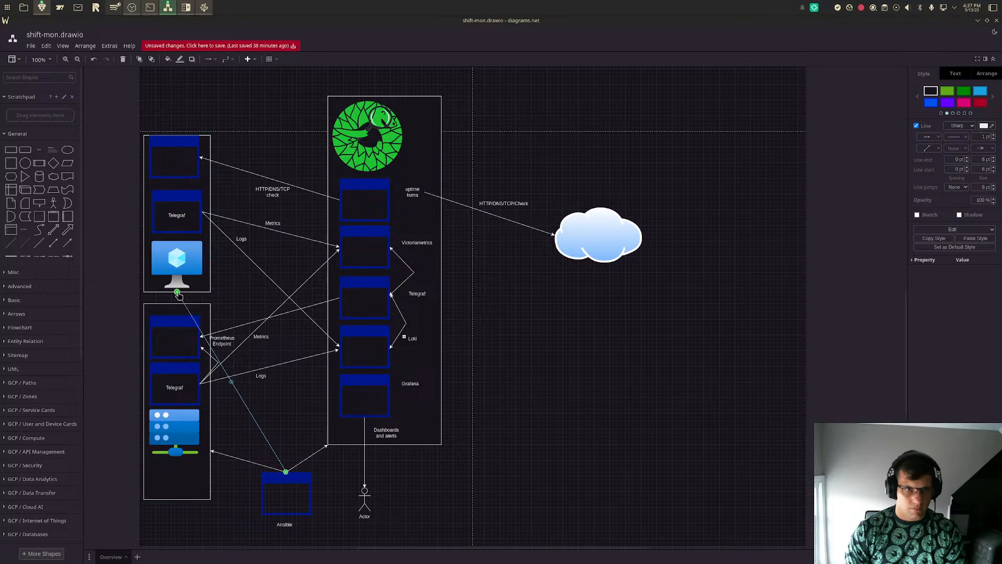
pyautogui.rightClick(260, 430)
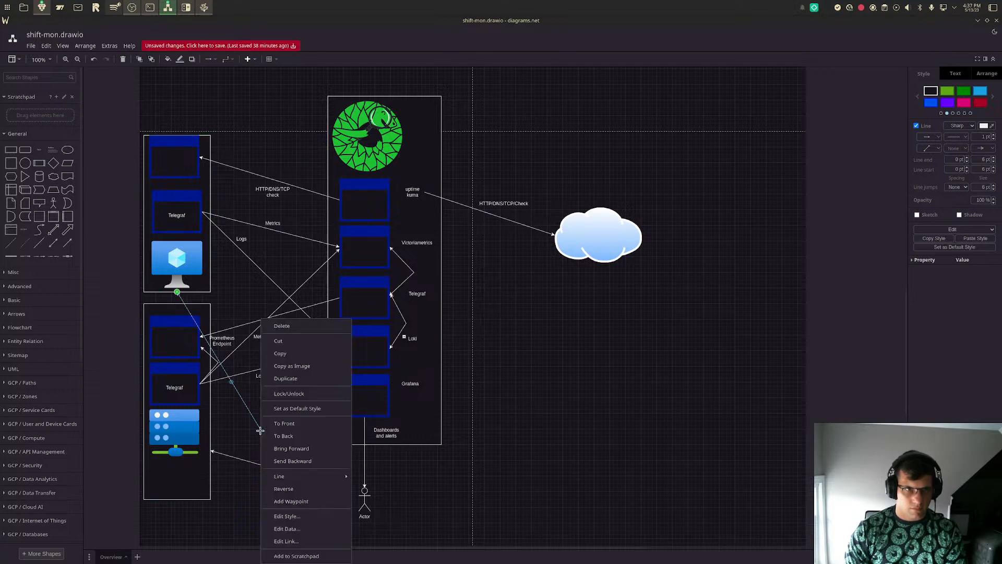
pyautogui.click(293, 437)
pyautogui.click(667, 456)
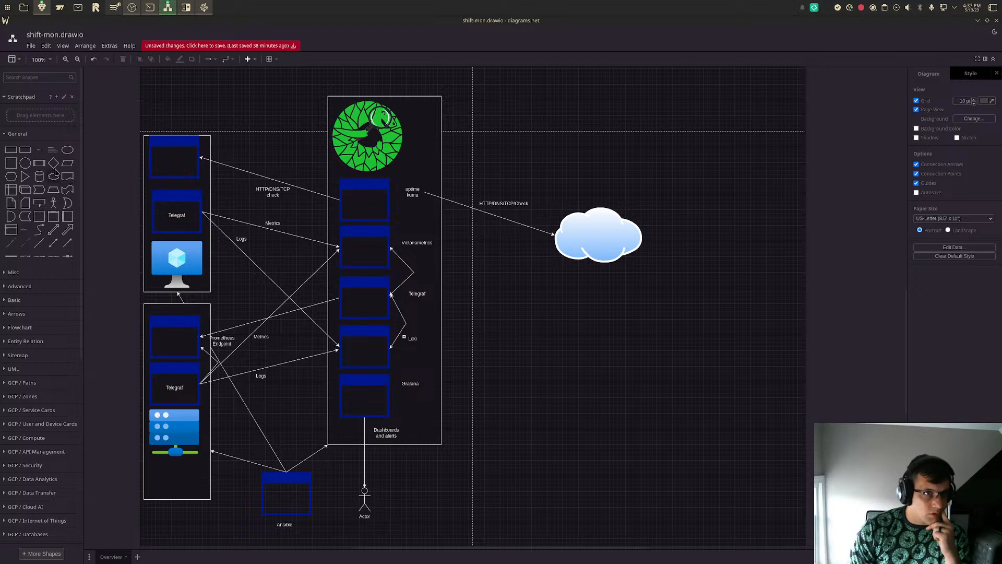
# - Add a text label reading "Deploys Telgraf and Shift-mon" just above the Ansible window
pyautogui.click(39, 149)
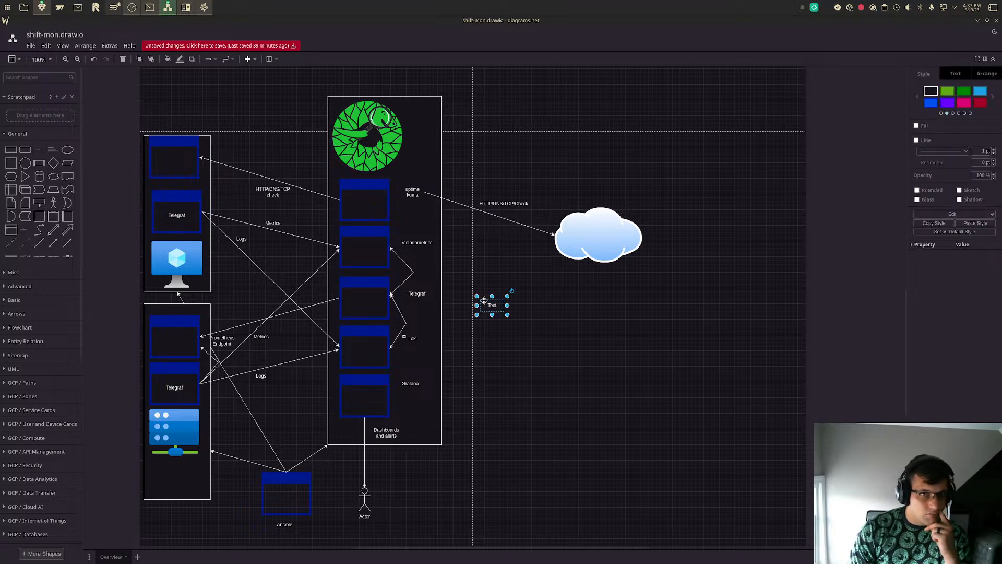
pyautogui.moveTo(490, 304); pyautogui.dragTo(294, 462)
pyautogui.doubleClick(294, 462)
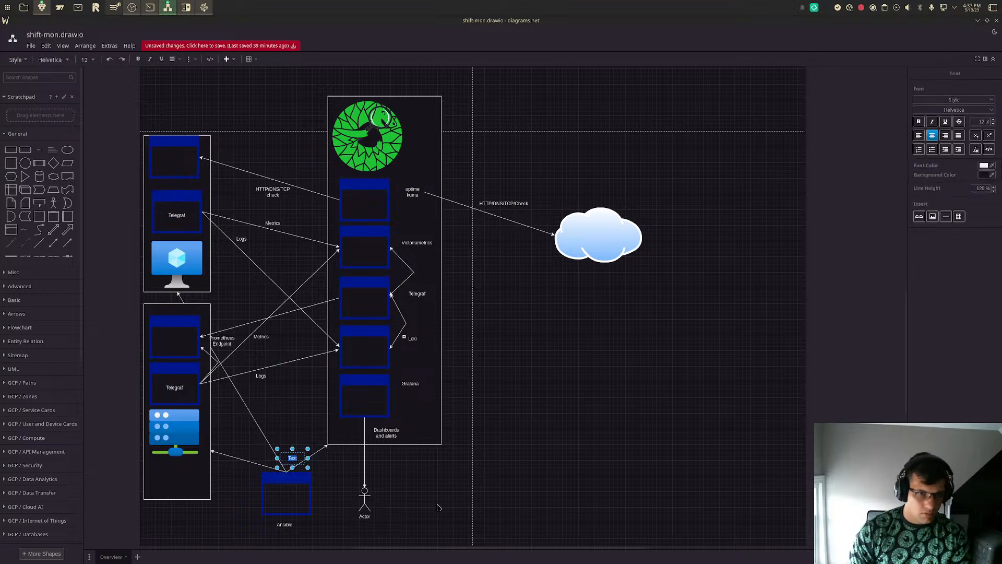
pyautogui.write('Deploys')
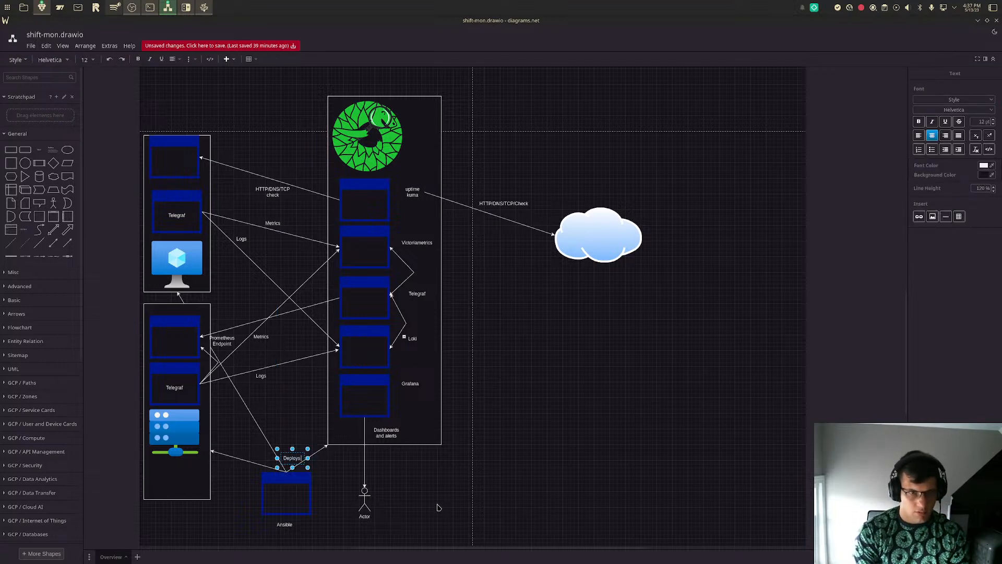
pyautogui.write(' Telg')
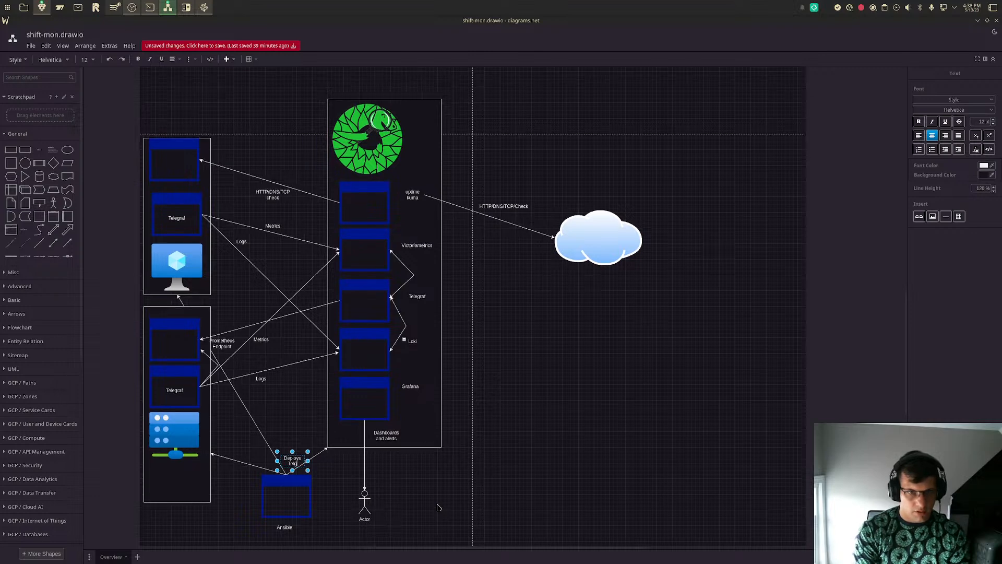
pyautogui.write('raf and Shift-mon')
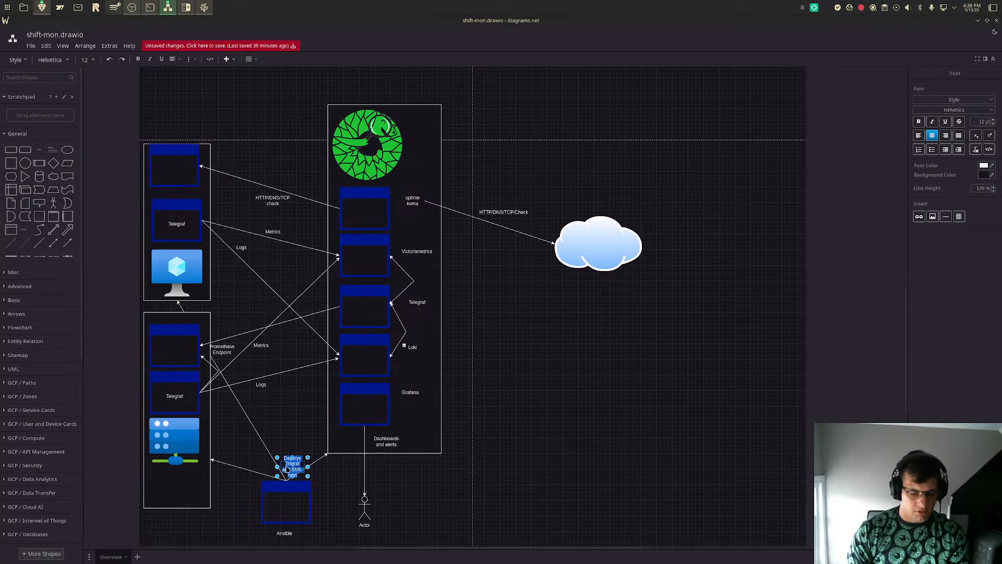
# - Reword the label above the Ansible window to "Deploys Shift-mon" and shift it slightly up, clear of the arrows
pyautogui.press('BackSpace')
pyautogui.write('Deploys Shift-mon')
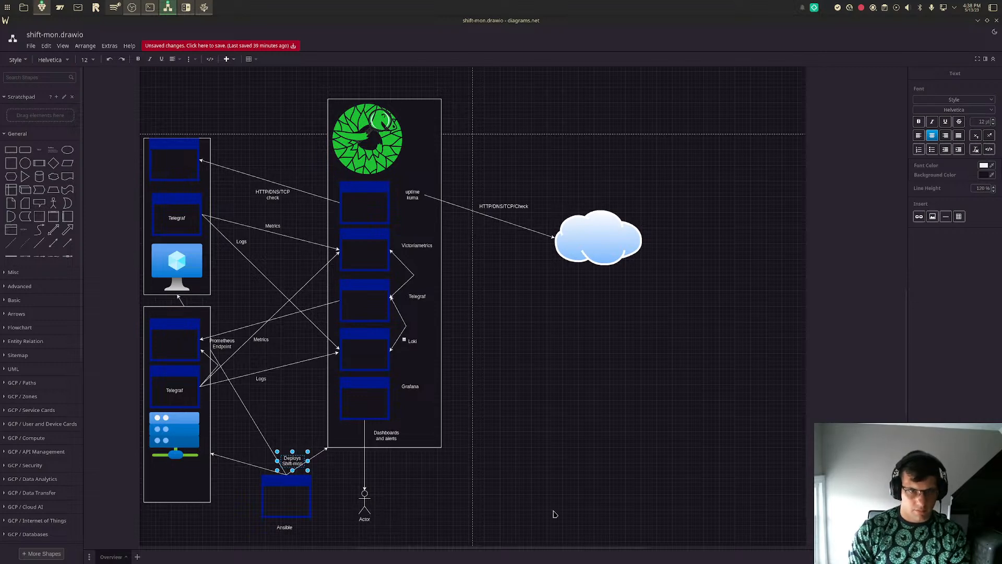
pyautogui.click(522, 501)
pyautogui.click(296, 460)
pyautogui.moveTo(296, 461); pyautogui.dragTo(292, 453)
pyautogui.click(547, 488)
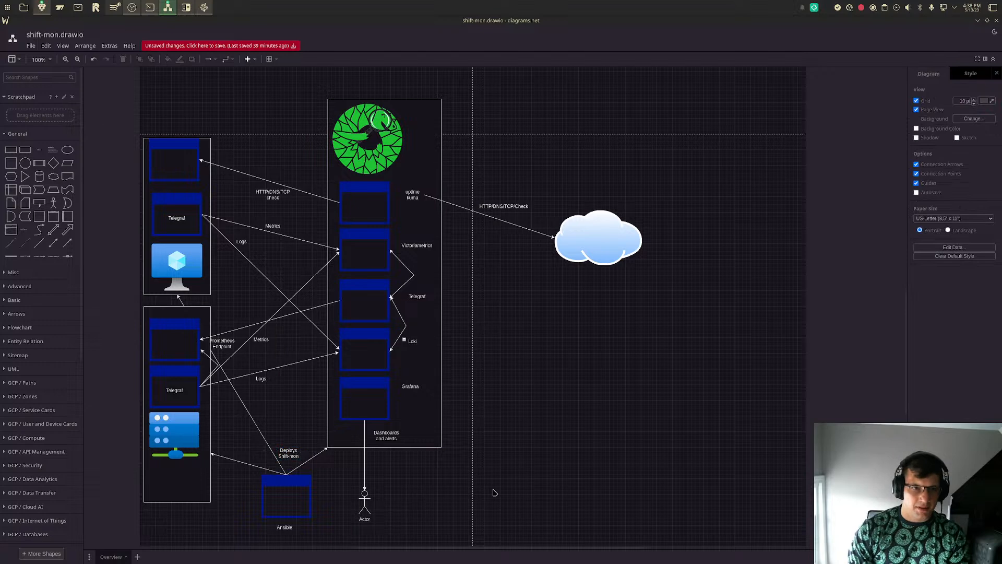
# - Draw an arrow from the Actor figure to the facing side of the Ansible window
pyautogui.click(68, 243)
pyautogui.moveTo(484, 318); pyautogui.dragTo(358, 497)
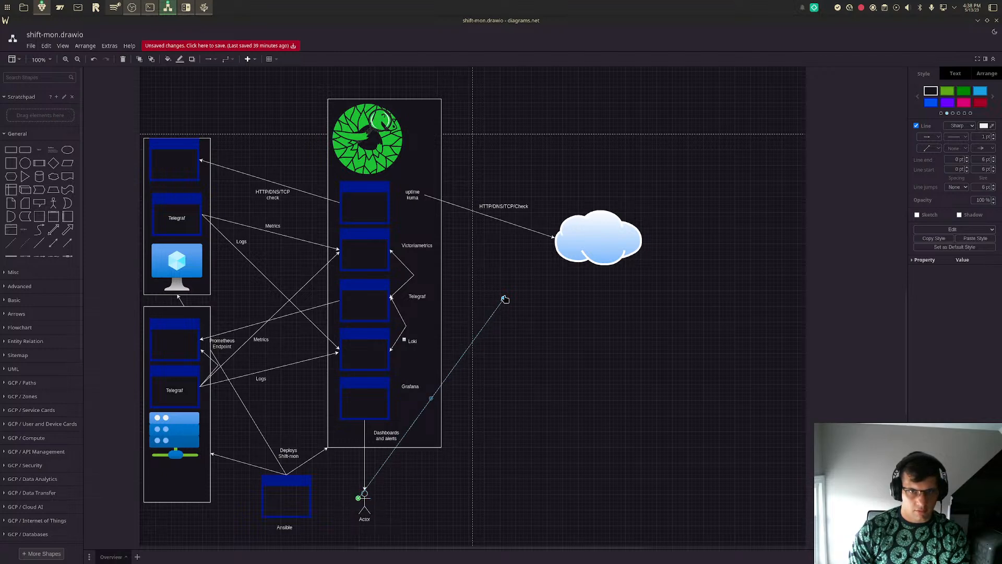
pyautogui.moveTo(504, 299); pyautogui.dragTo(312, 496)
pyautogui.click(553, 481)
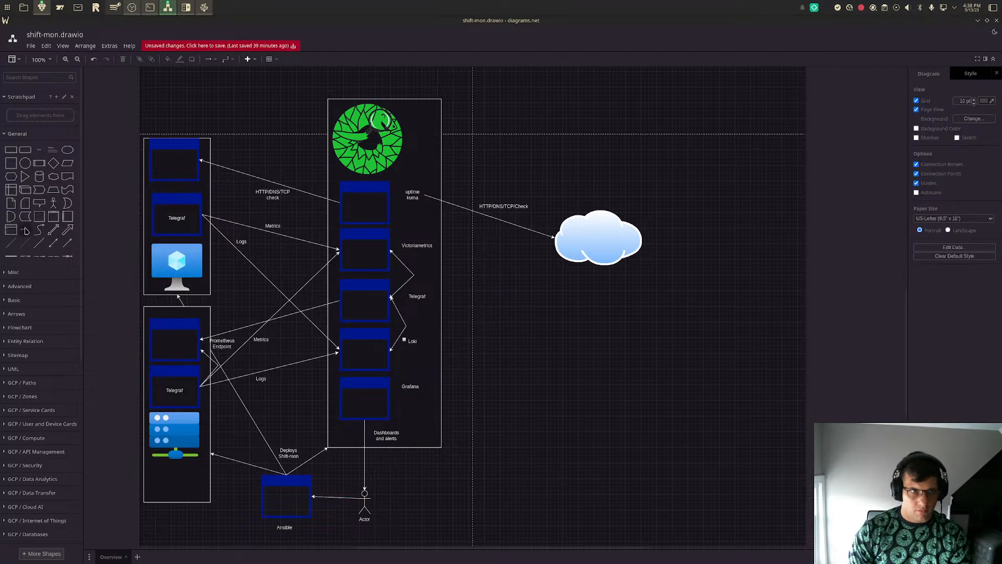
# - Add the text label "Runs Ansible Roles" above the arrow between the Actor figure and the Ansible window
pyautogui.click(39, 151)
pyautogui.moveTo(497, 309); pyautogui.dragTo(341, 491)
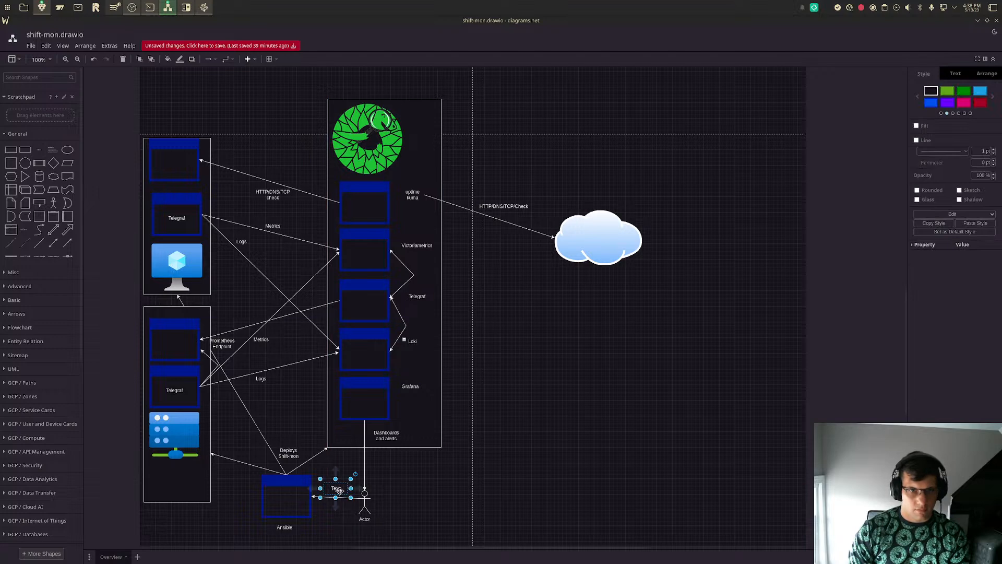
pyautogui.doubleClick(335, 490)
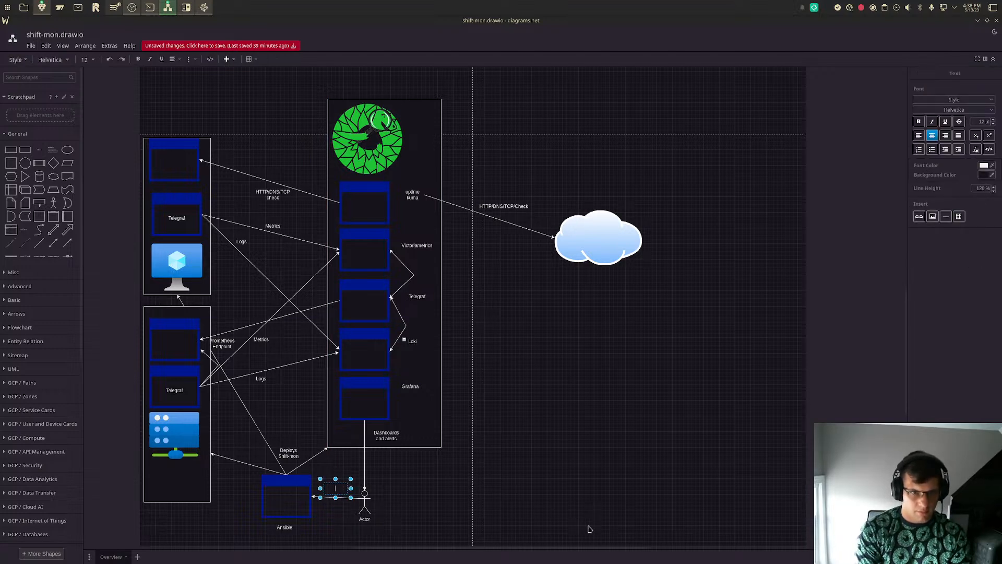
pyautogui.write('Runs Ansibl')
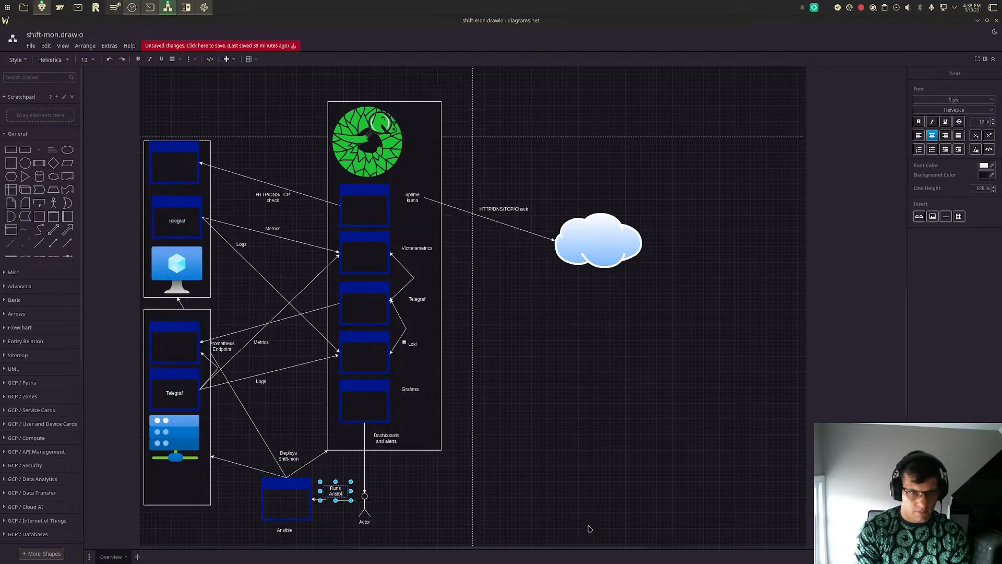
pyautogui.write('e Roles')
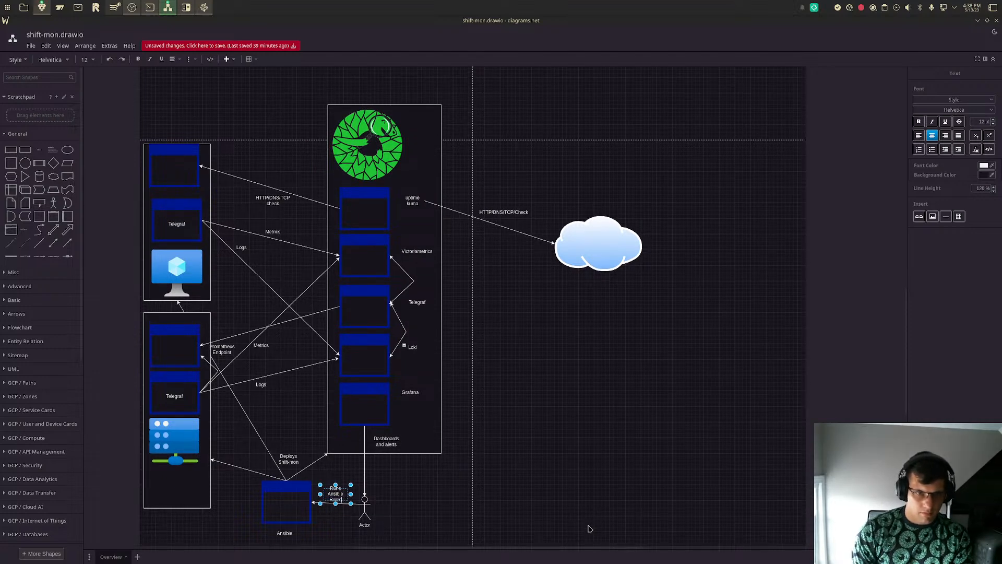
pyautogui.click(709, 426)
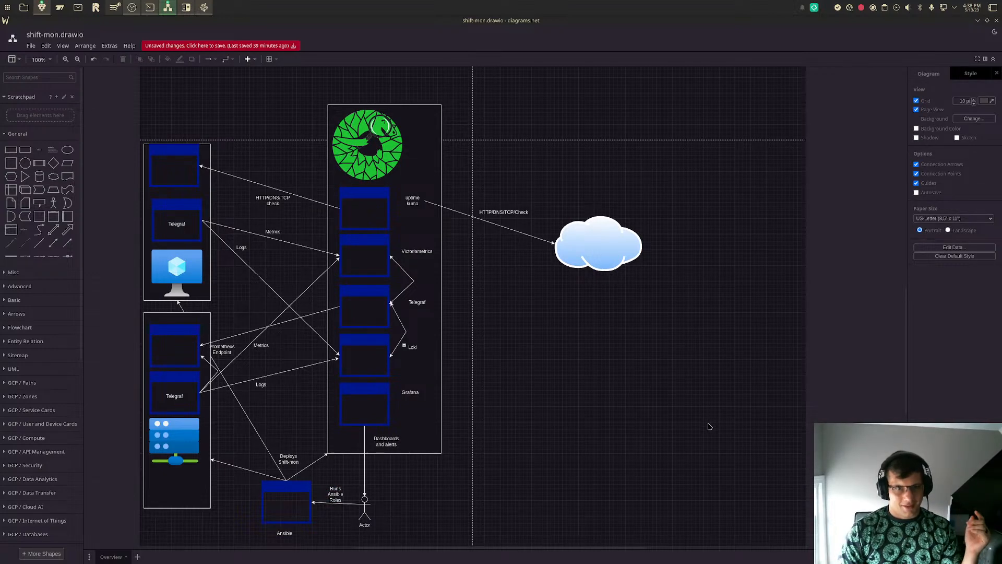
pyautogui.click(296, 500)
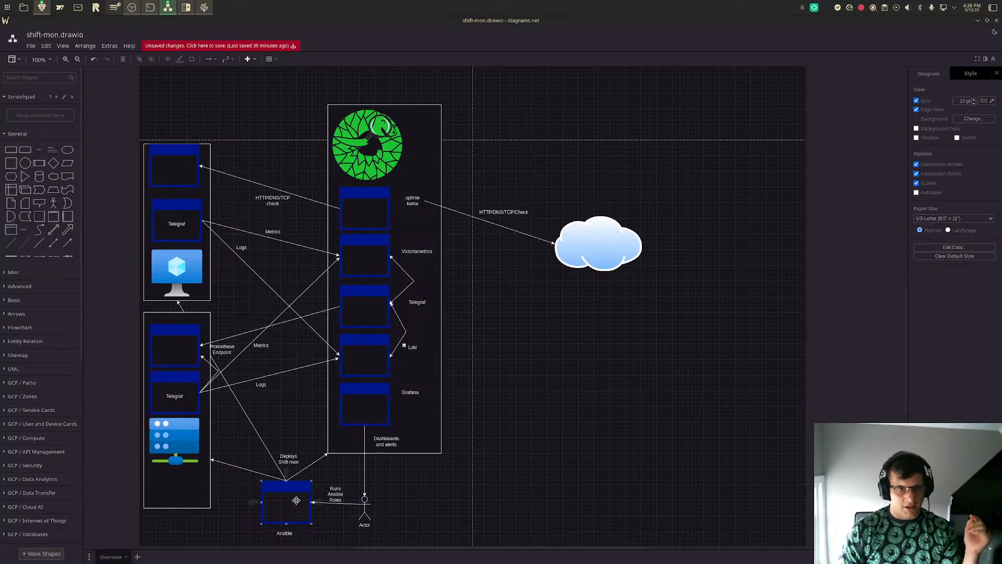
pyautogui.click(266, 75)
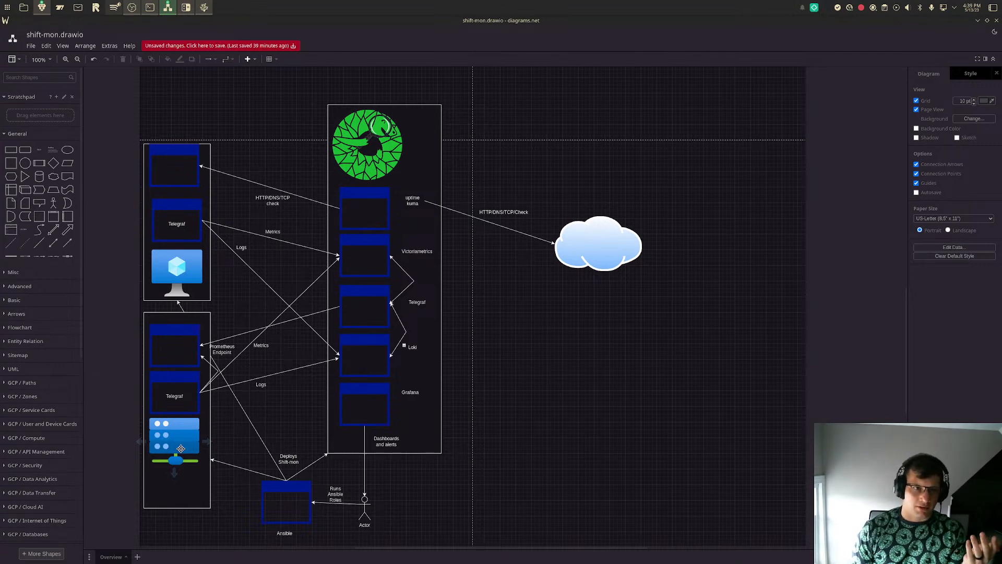
# - Nudge the Prometheus Endpoint label slightly away from the server frame's edge
pyautogui.click(221, 349)
pyautogui.moveTo(221, 349); pyautogui.dragTo(226, 350)
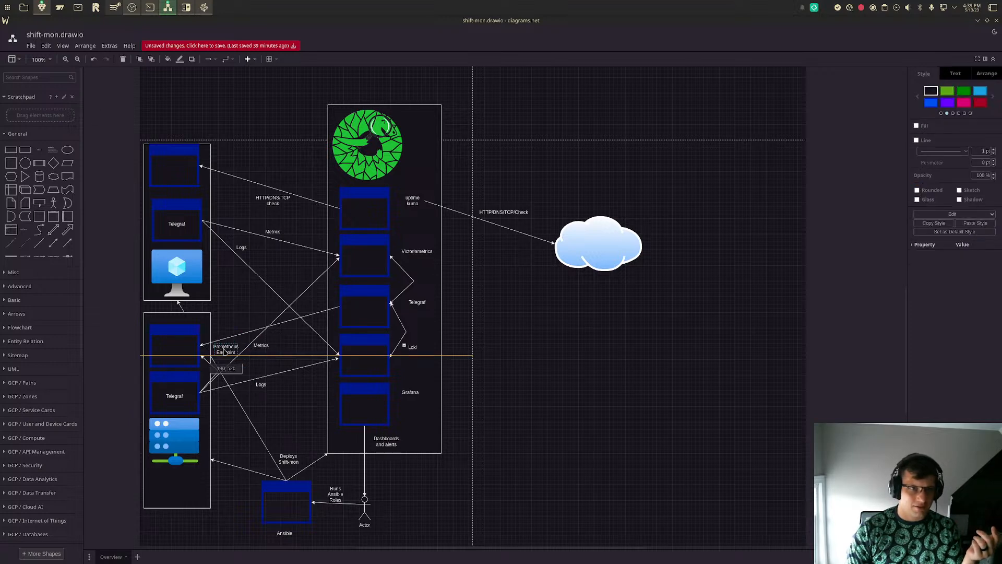
pyautogui.click(571, 375)
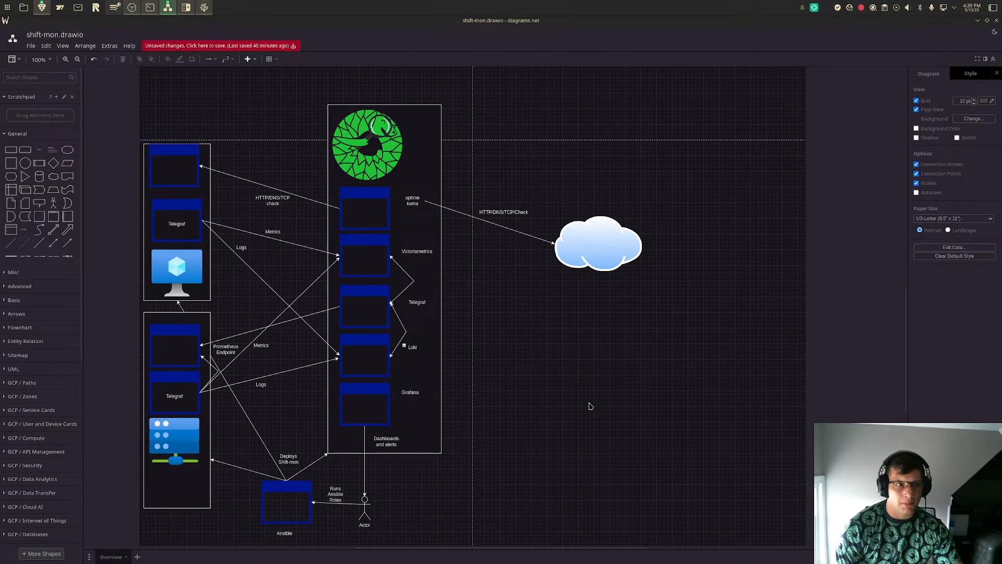
pyautogui.click(302, 524)
pyautogui.click(199, 396)
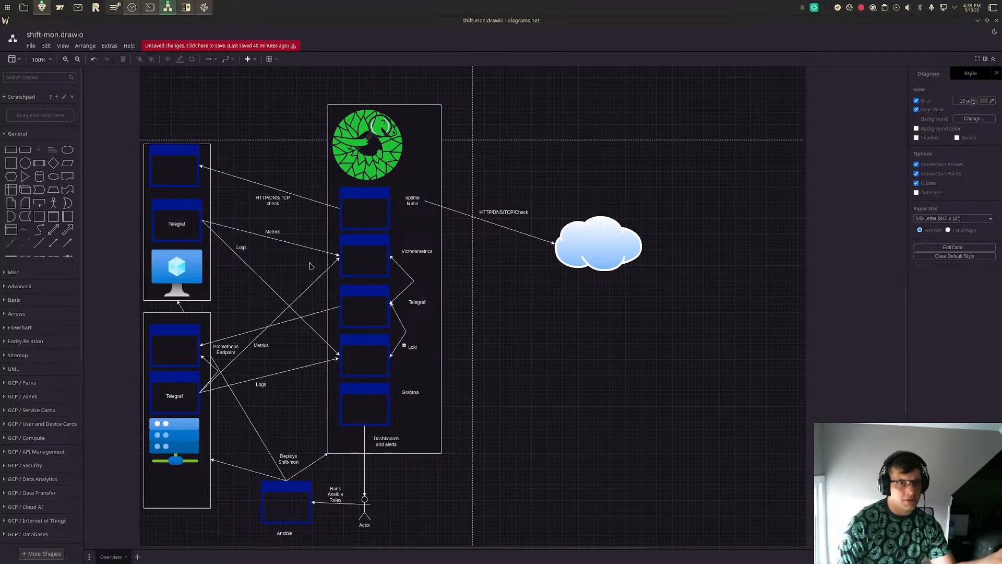
pyautogui.click(179, 387)
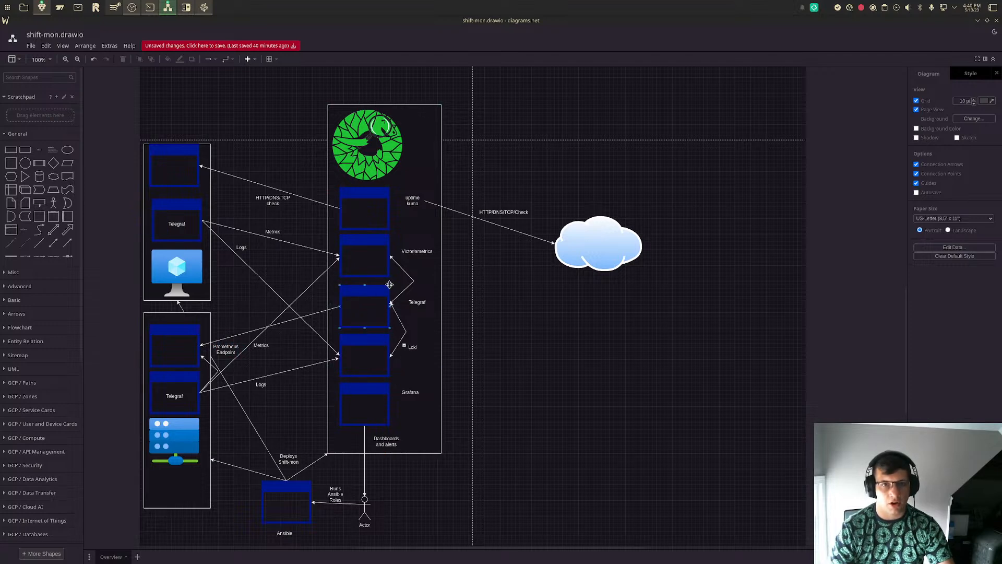
pyautogui.click(373, 400)
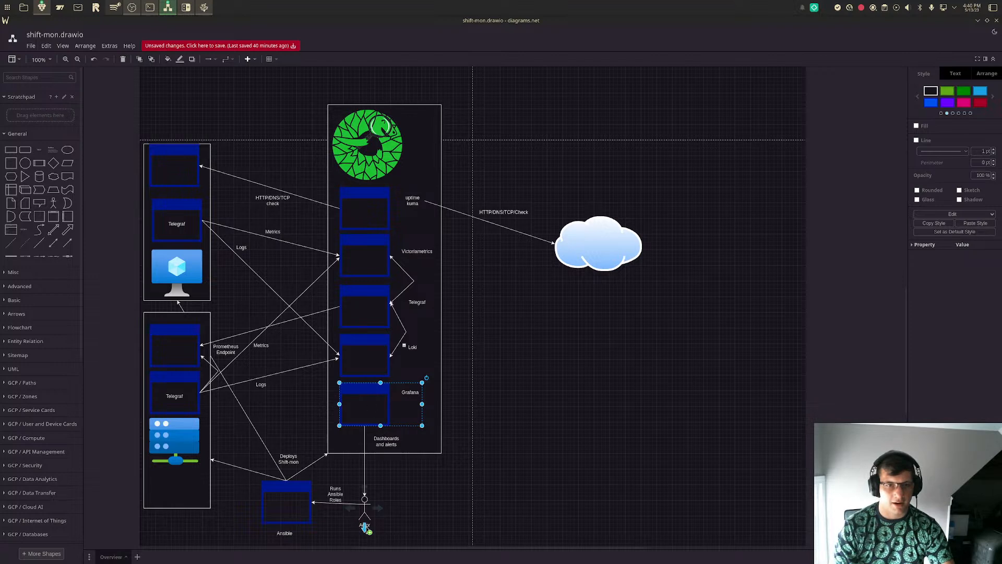
pyautogui.moveTo(364, 532)
pyautogui.click(335, 517)
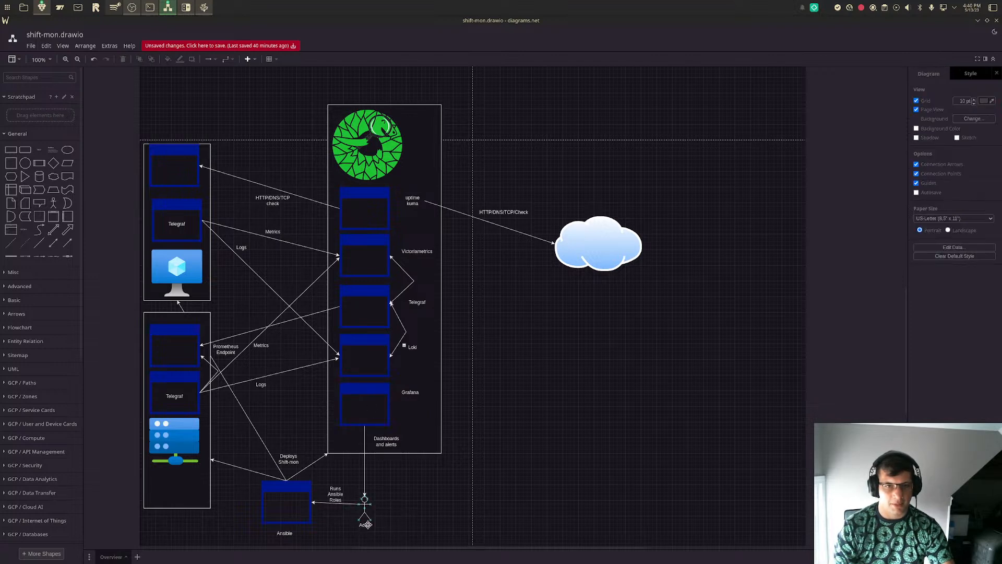
# - Enlarge the Actor figure below the monitoring frame
pyautogui.scroll(-2, 459, 514)
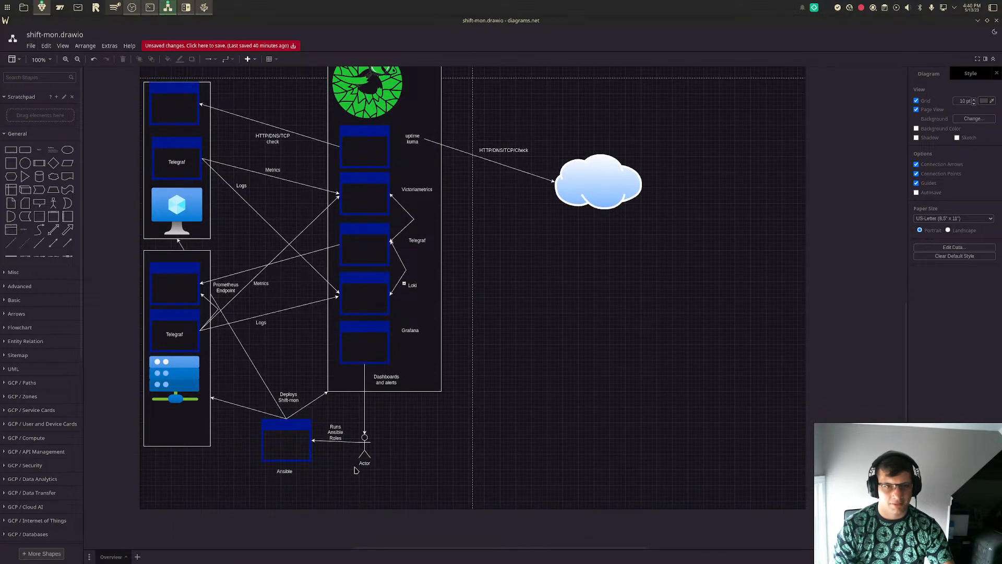
pyautogui.click(363, 463)
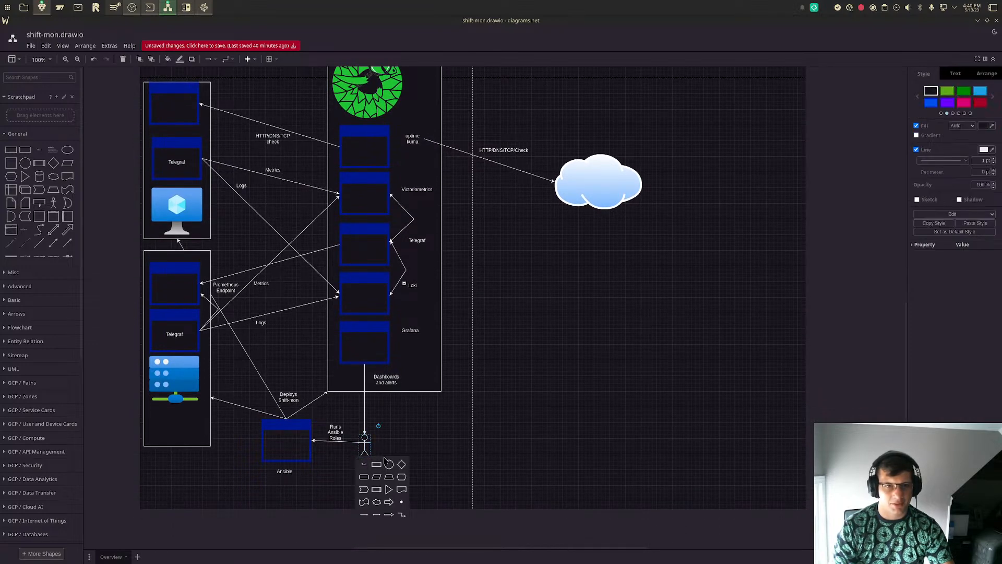
pyautogui.click(367, 466)
pyautogui.moveTo(364, 471)
pyautogui.mouseDown()
pyautogui.moveTo(380, 456)
pyautogui.moveTo(387, 466)
pyautogui.moveTo(373, 469)
pyautogui.mouseUp()
pyautogui.click(366, 462)
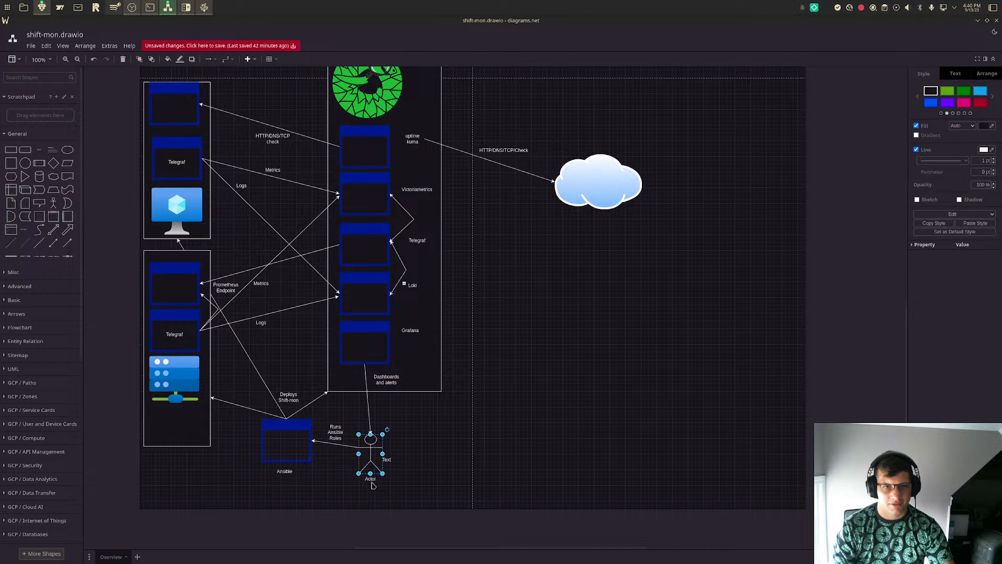
# - Rename the Actor figure's label to "Meatbag"
pyautogui.click(372, 485)
pyautogui.doubleClick(372, 483)
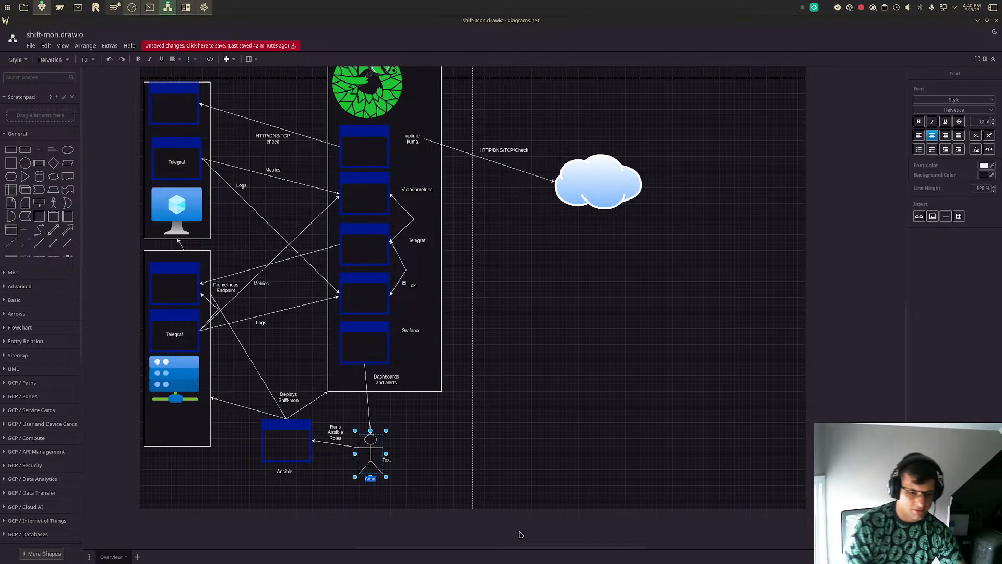
pyautogui.write('Metabag')
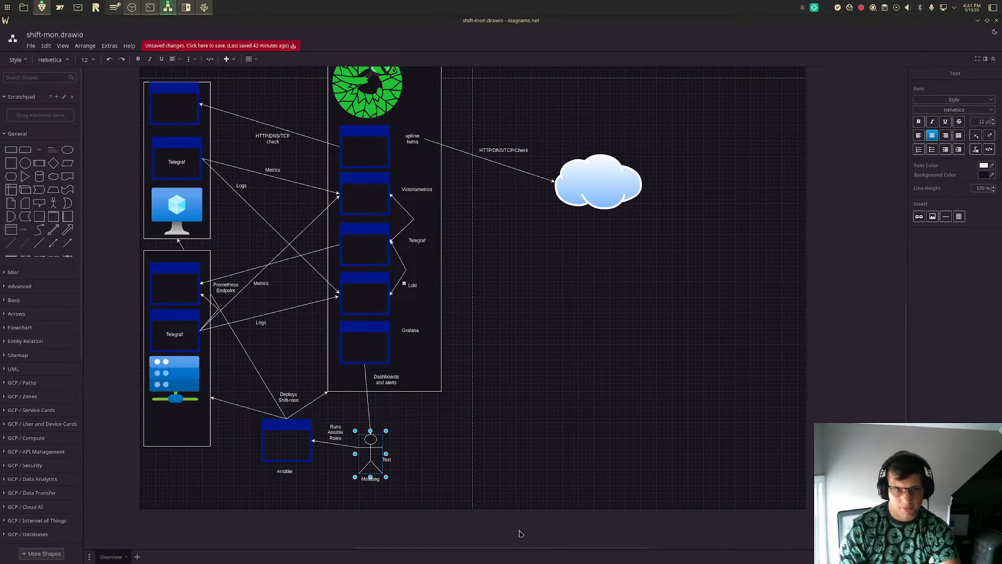
pyautogui.click(563, 416)
pyautogui.click(563, 415)
# - Delete the stray Text label beside the Meatbag figure and move the figure slightly up and toward the Ansible window
pyautogui.click(387, 457)
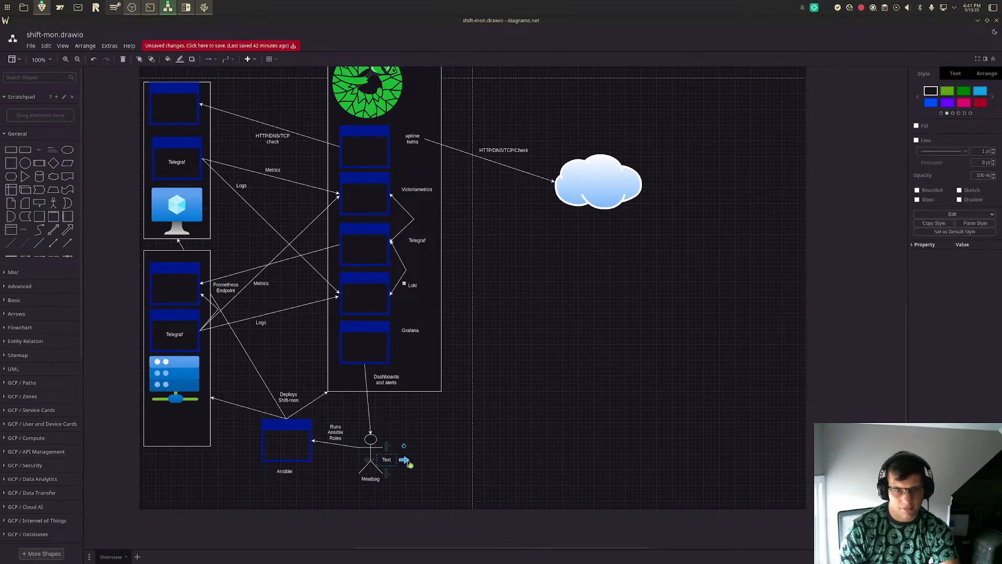
pyautogui.press('Delete')
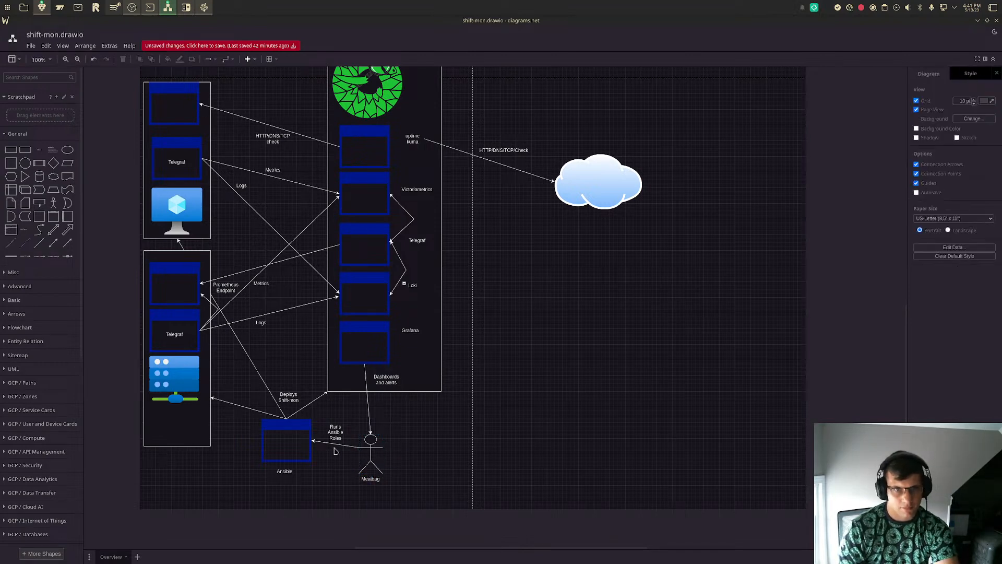
pyautogui.moveTo(369, 452); pyautogui.dragTo(361, 443)
pyautogui.click(499, 425)
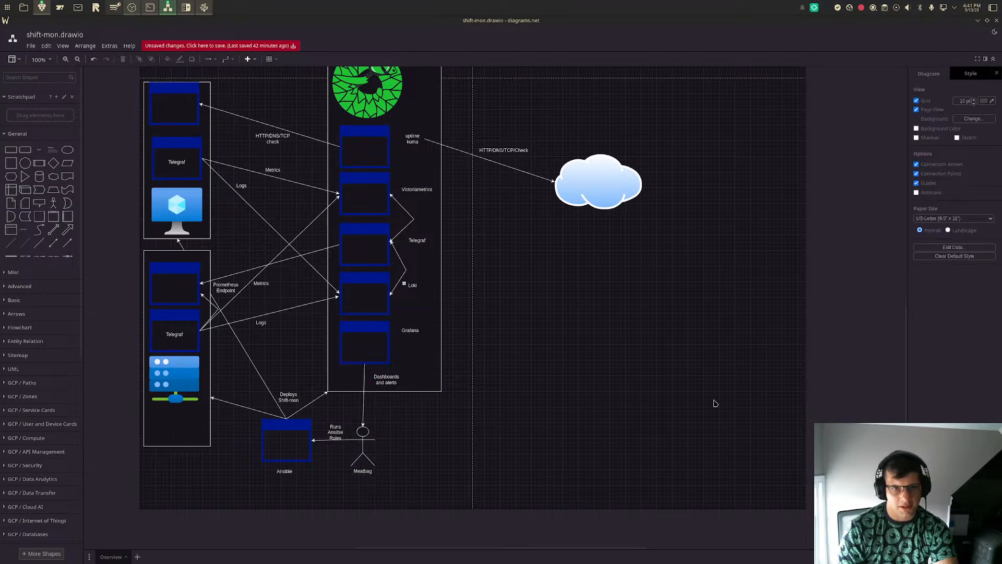
# - Review the diagram's monitoring frame, going through the Grafana, Loki, Telegraf, Victoriametrics and uptime kuma windows
pyautogui.scroll(2, 366, 333)
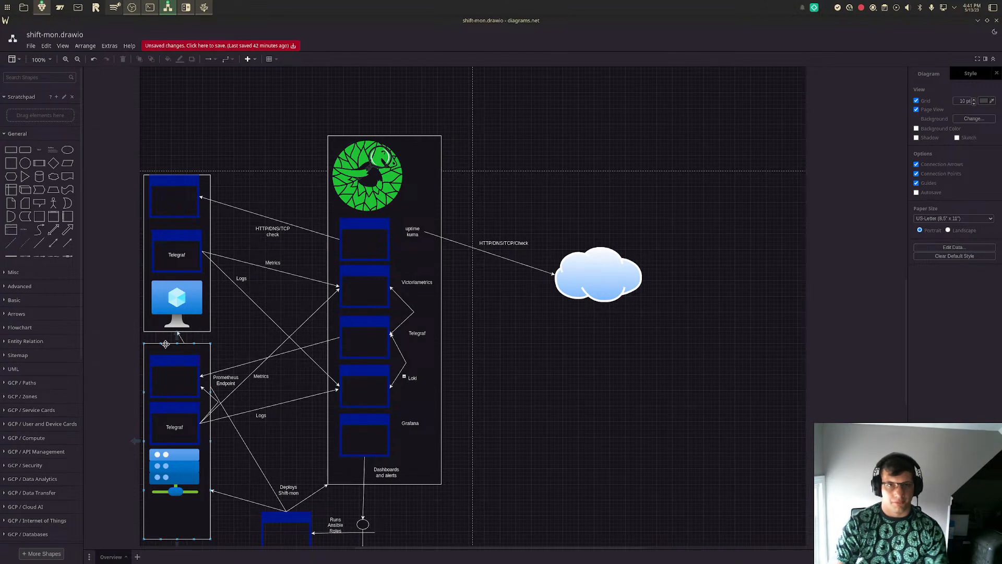
pyautogui.scroll(-1, 426, 286)
pyautogui.scroll(-1, 426, 286)
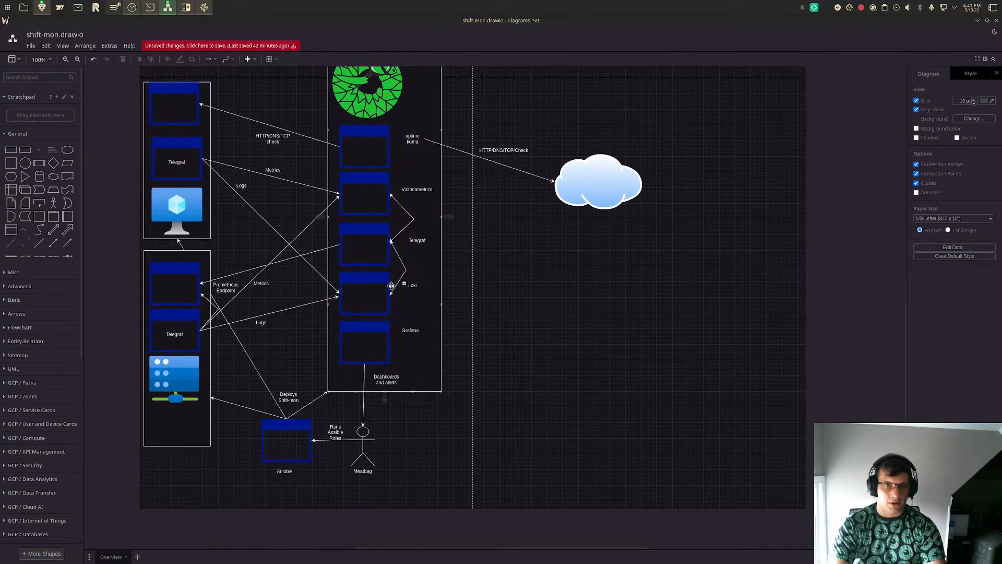
pyautogui.click(353, 345)
pyautogui.click(356, 299)
pyautogui.click(363, 236)
pyautogui.click(365, 211)
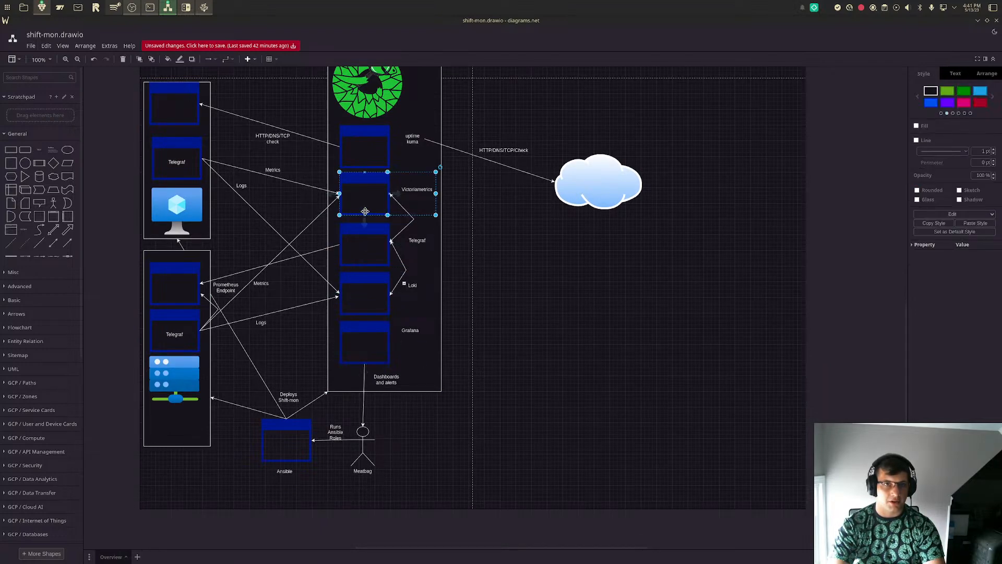
pyautogui.click(368, 152)
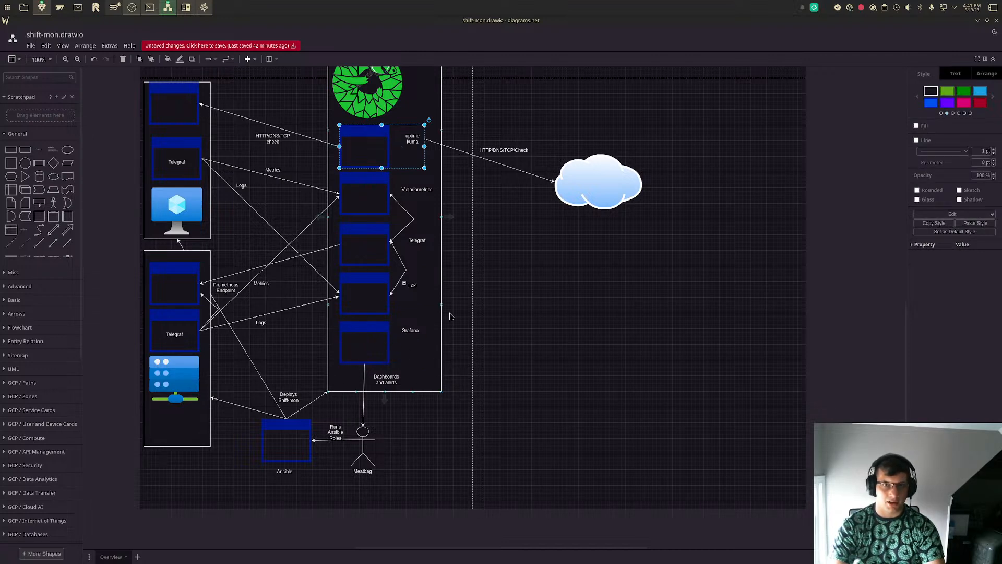
pyautogui.scroll(3, 577, 264)
pyautogui.click(357, 233)
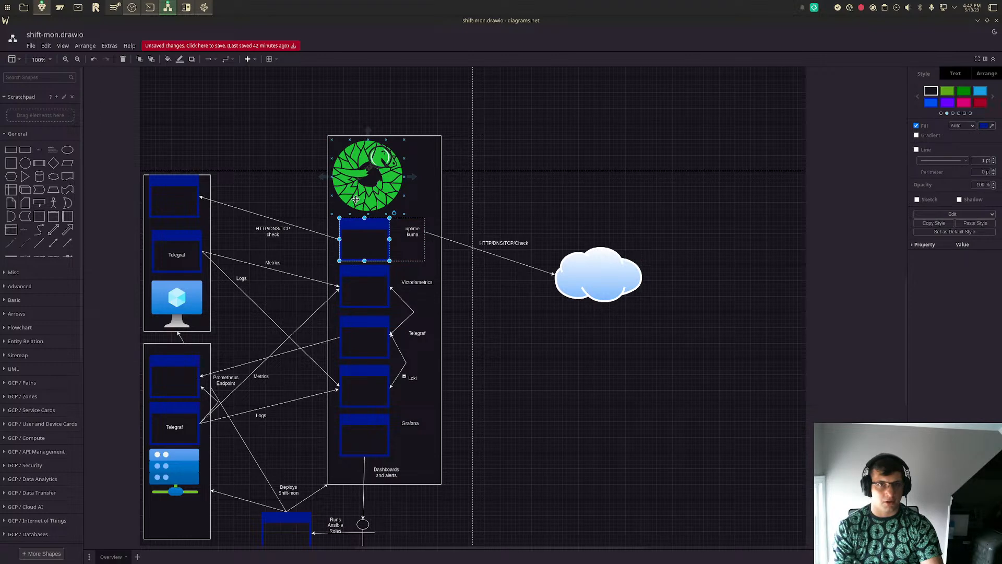
pyautogui.scroll(-3, 366, 204)
pyautogui.scroll(2, 392, 208)
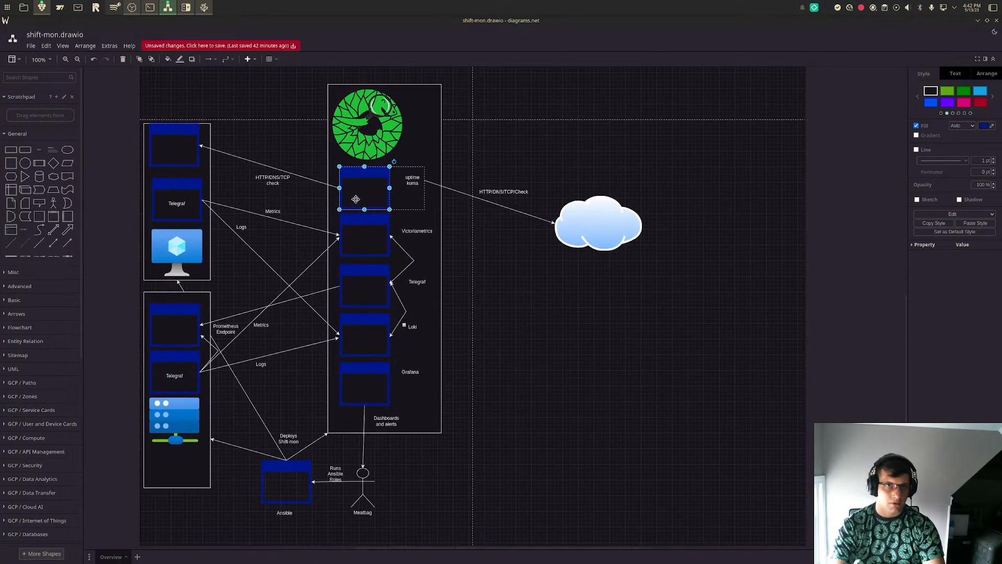
pyautogui.click(528, 274)
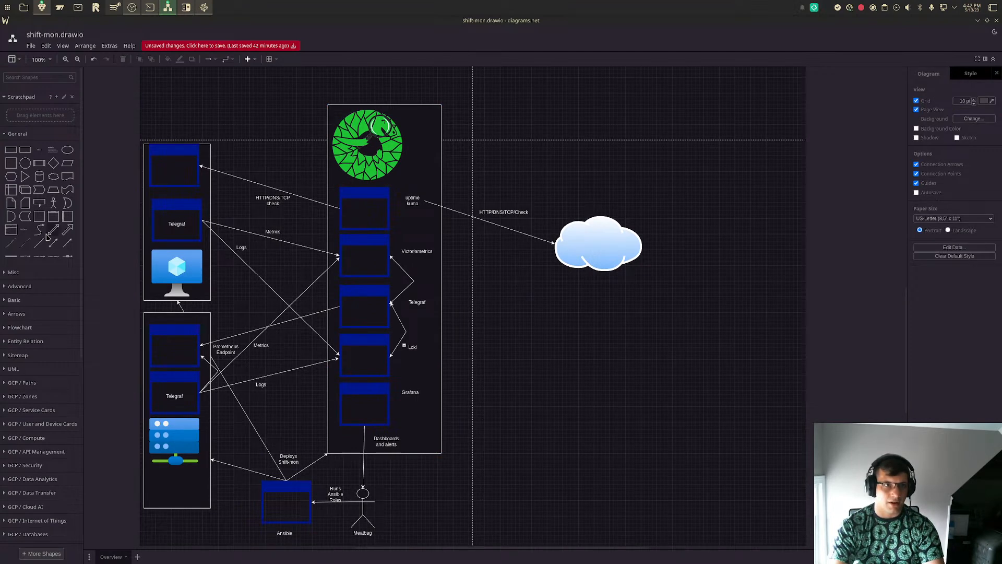
pyautogui.click(69, 249)
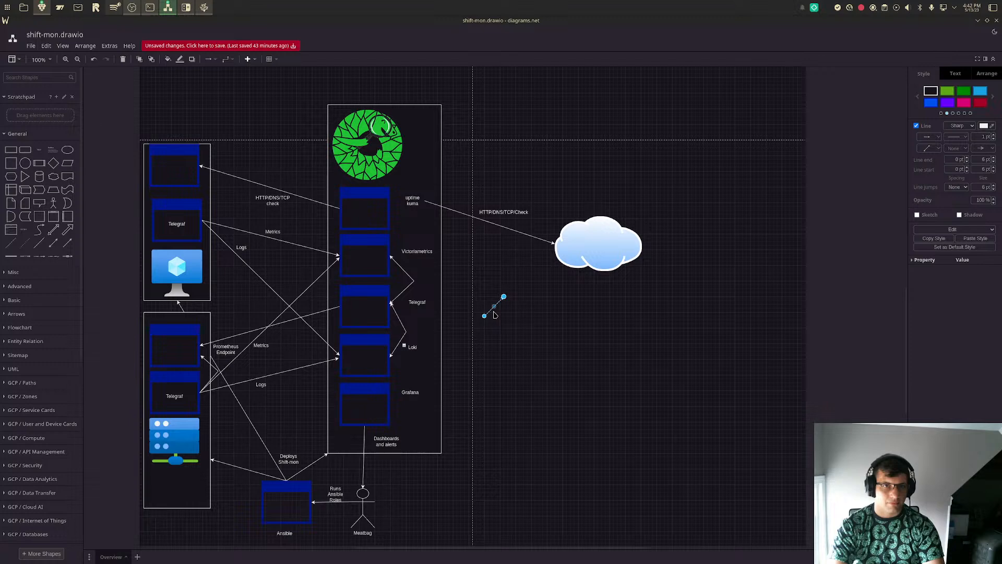
pyautogui.moveTo(484, 316); pyautogui.dragTo(390, 304)
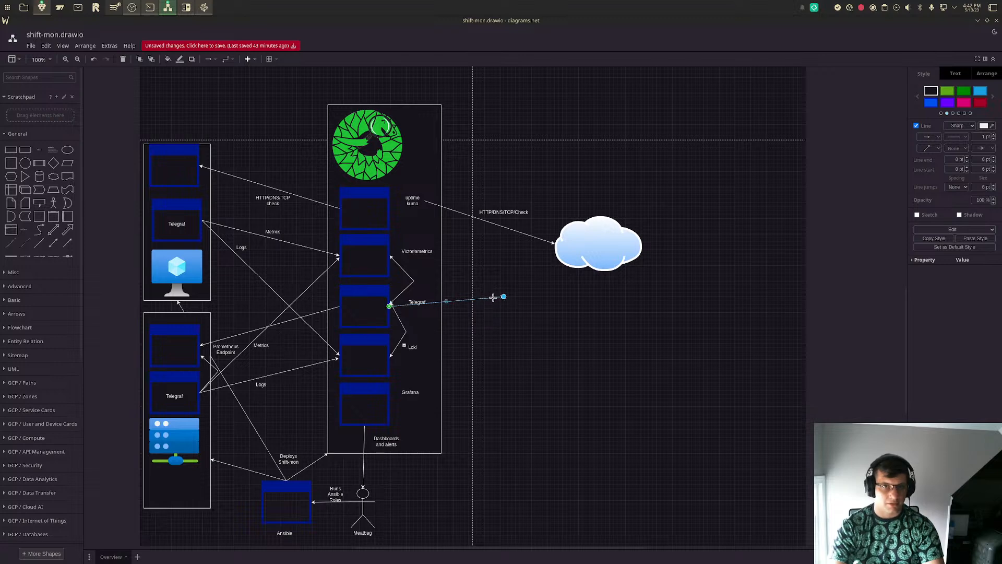
pyautogui.press('Delete')
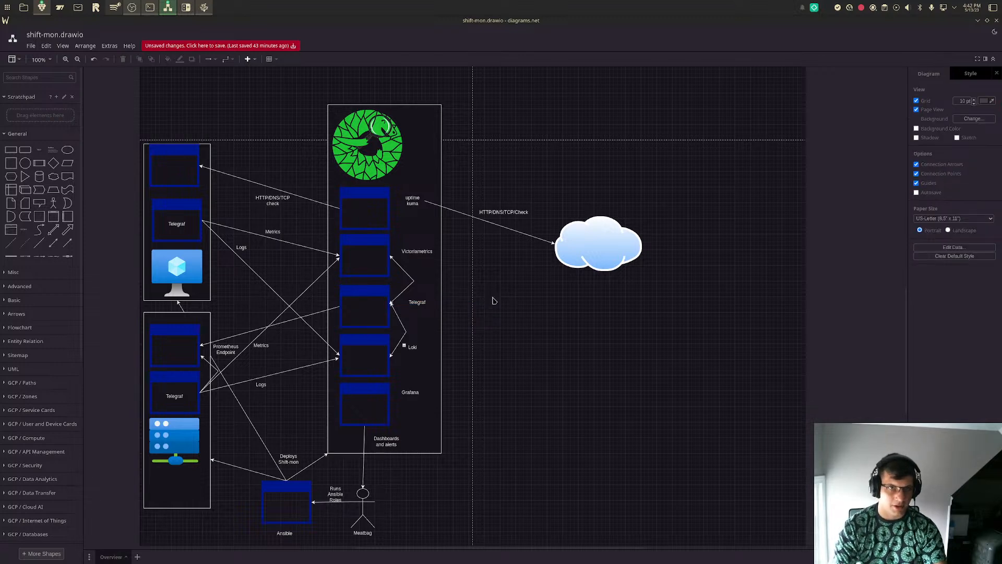
# - Place a copy of the monitoring frame's Telegraf window and label outside the frame, below the internet cloud
pyautogui.click(374, 310)
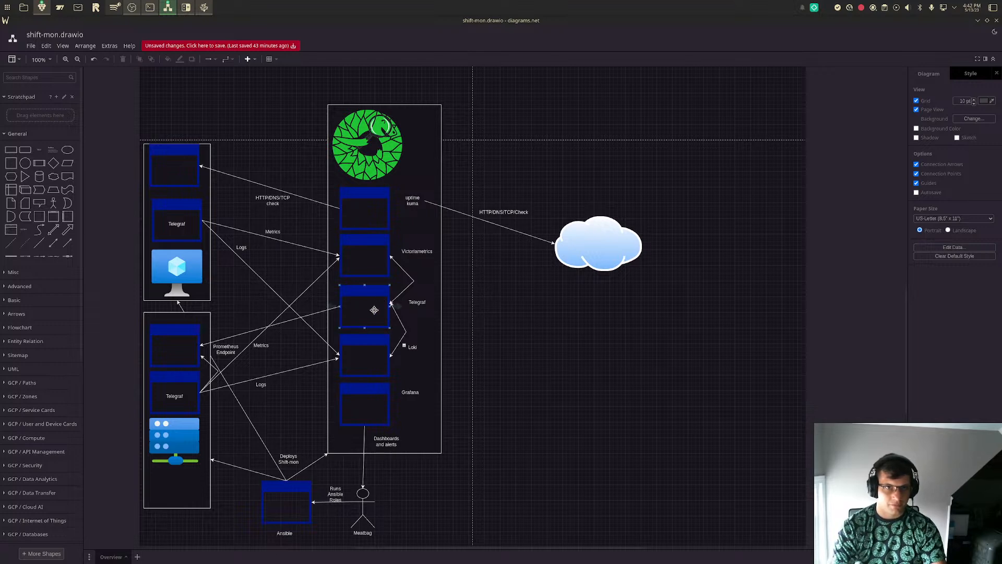
pyautogui.click(359, 307)
pyautogui.moveTo(359, 307); pyautogui.dragTo(516, 334)
pyautogui.click(554, 402)
pyautogui.click(598, 394)
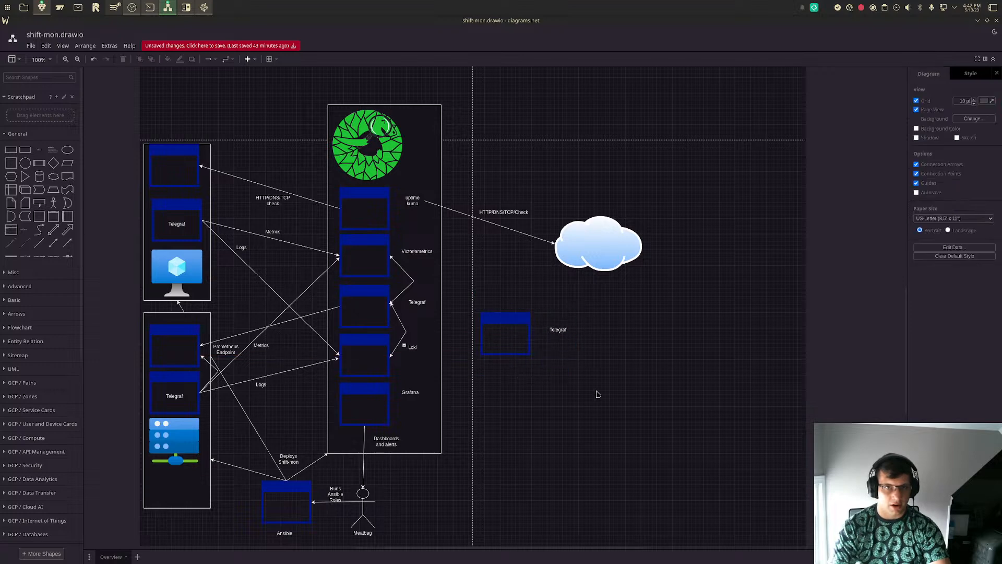
# - Search the shapes for "vsphere", insert the vSphere icon, enlarge it and place it beyond the copied Telegraf window
pyautogui.click(29, 78)
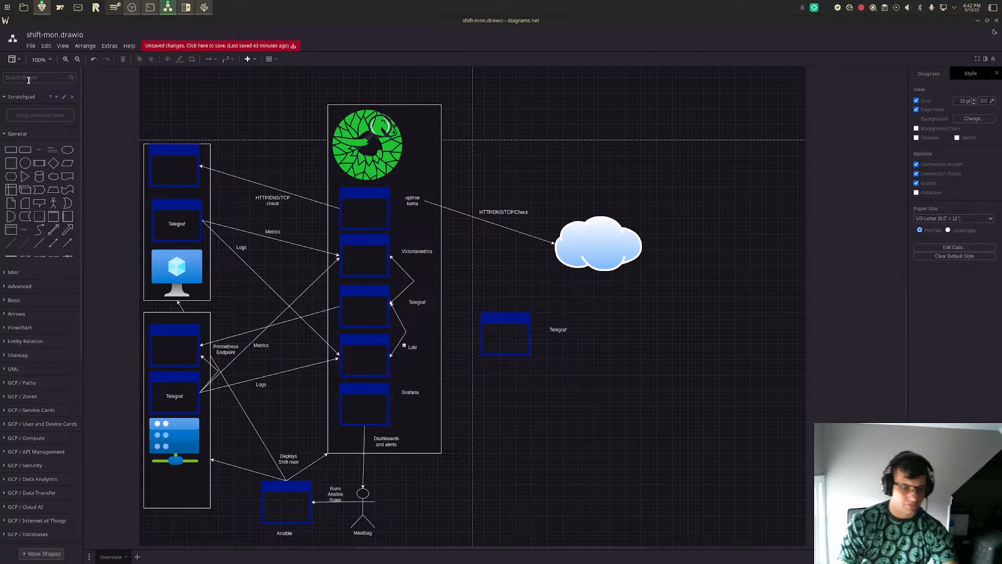
pyautogui.write('vsphere')
pyautogui.press('Return')
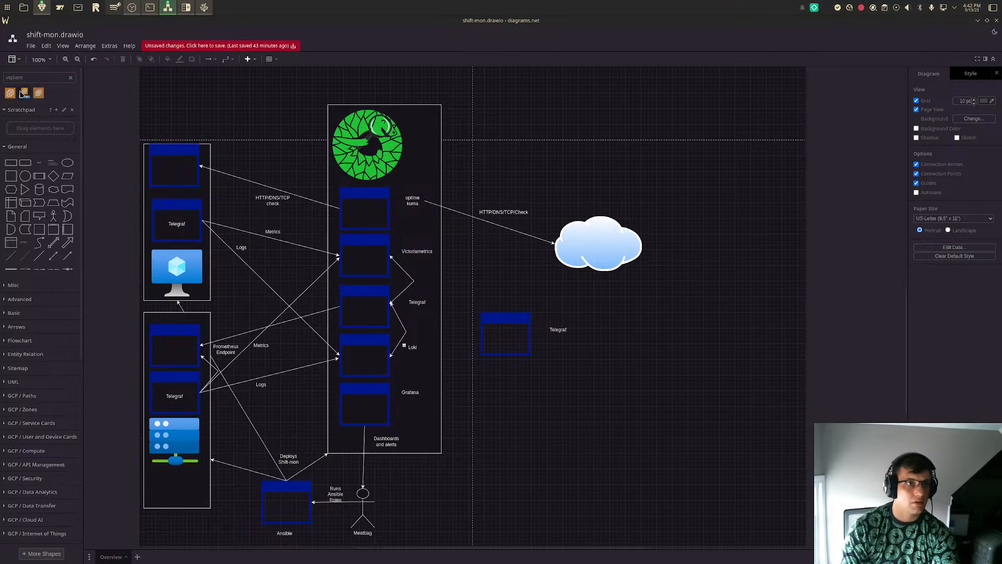
pyautogui.moveTo(11, 95)
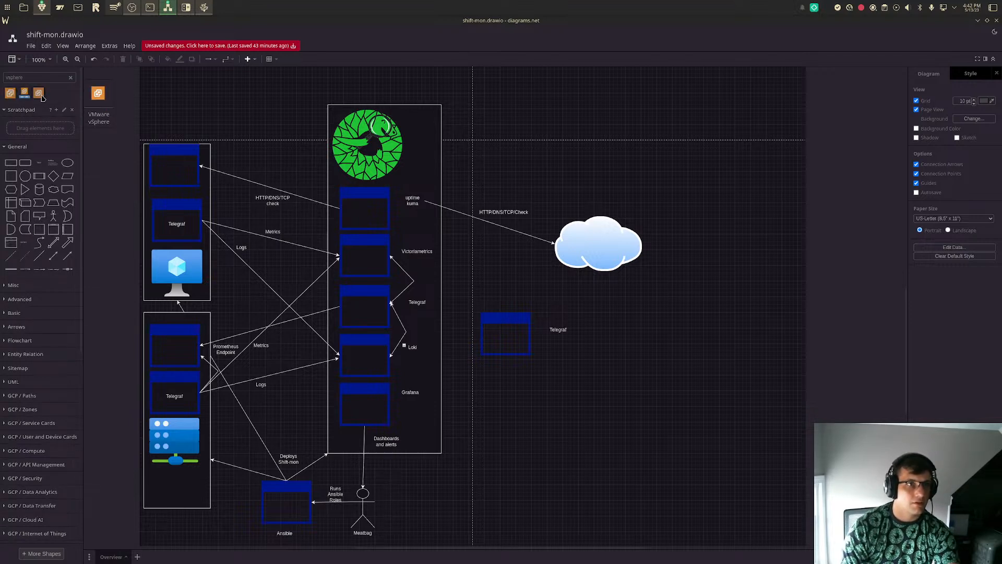
pyautogui.click(12, 94)
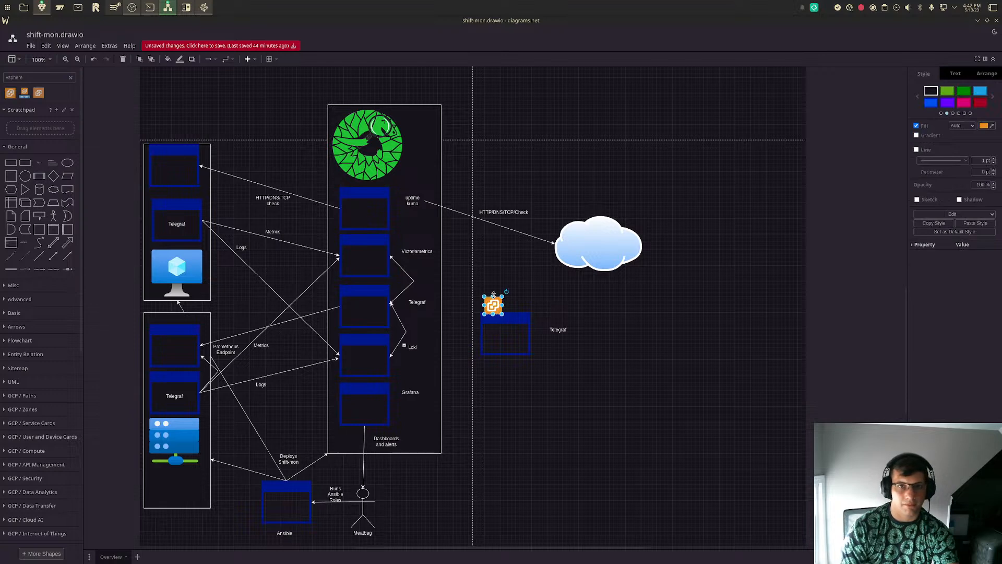
pyautogui.moveTo(496, 300); pyautogui.dragTo(648, 357)
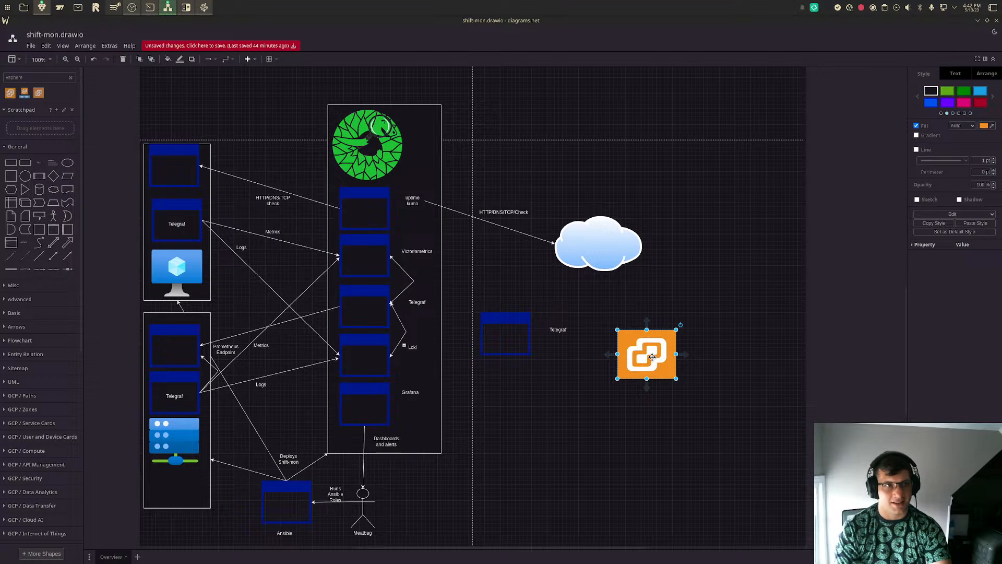
pyautogui.moveTo(653, 357)
pyautogui.mouseDown()
pyautogui.moveTo(655, 347)
pyautogui.moveTo(651, 361)
pyautogui.mouseUp()
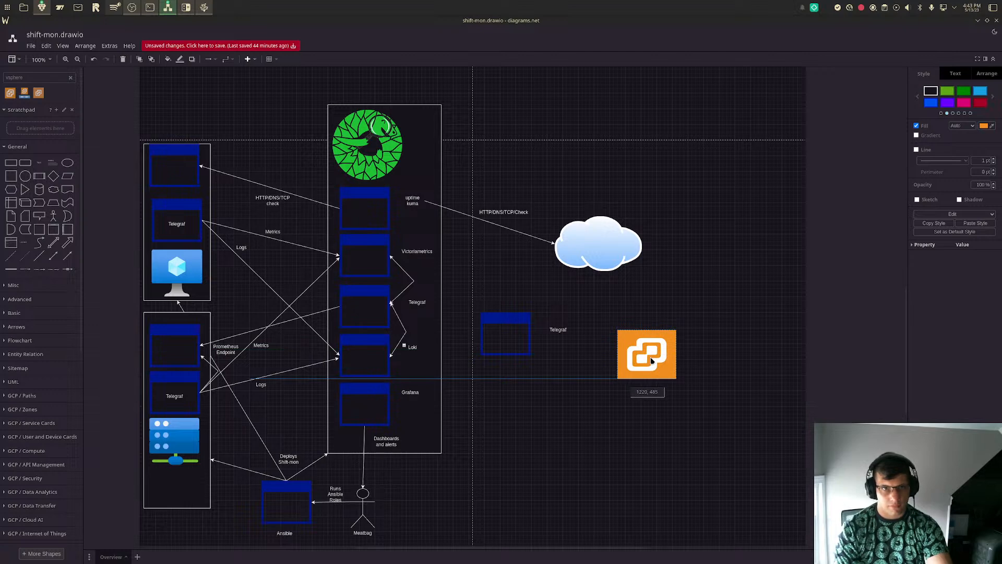
pyautogui.moveTo(651, 362); pyautogui.dragTo(652, 361)
# - Move the internet cloud up to about the level of the uptime kuma window, keeping the HTTP/DNS/TCP/Check label in place
pyautogui.moveTo(593, 231); pyautogui.dragTo(594, 189)
pyautogui.moveTo(500, 214)
pyautogui.mouseDown()
pyautogui.moveTo(500, 194)
pyautogui.moveTo(503, 213)
pyautogui.mouseUp()
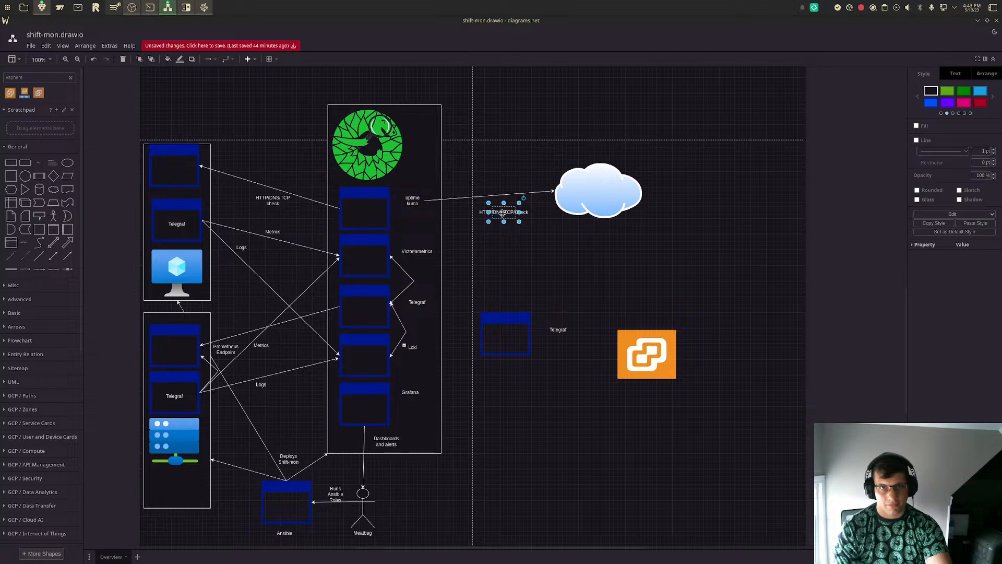
pyautogui.doubleClick(502, 213)
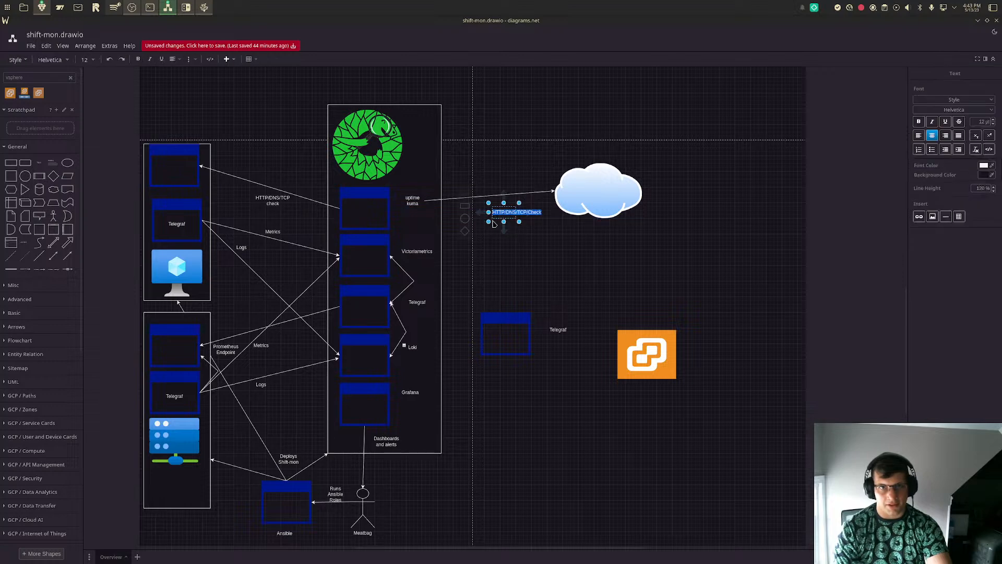
pyautogui.click(593, 245)
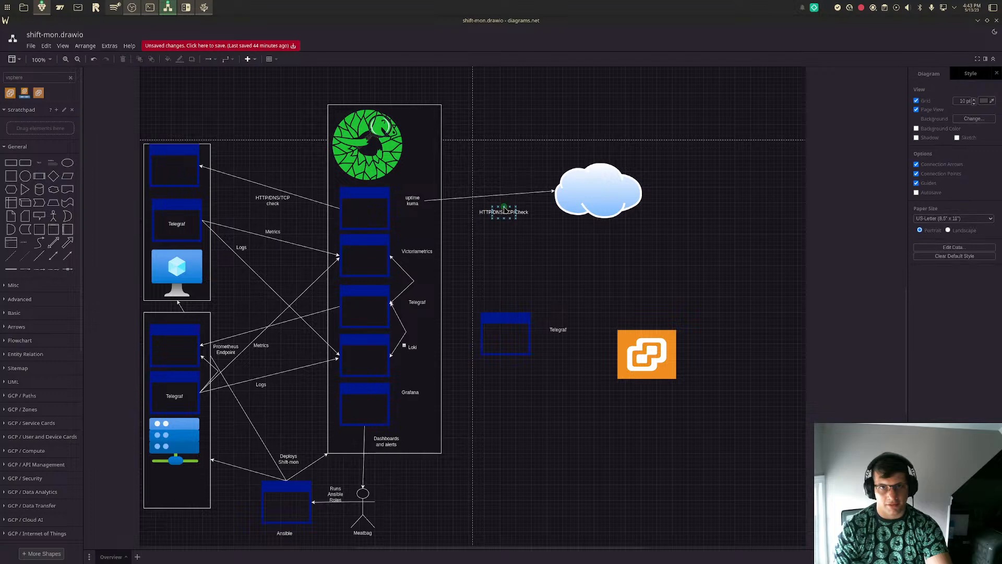
pyautogui.moveTo(506, 214)
pyautogui.mouseDown()
pyautogui.moveTo(508, 203)
pyautogui.moveTo(505, 216)
pyautogui.mouseUp()
pyautogui.click(694, 280)
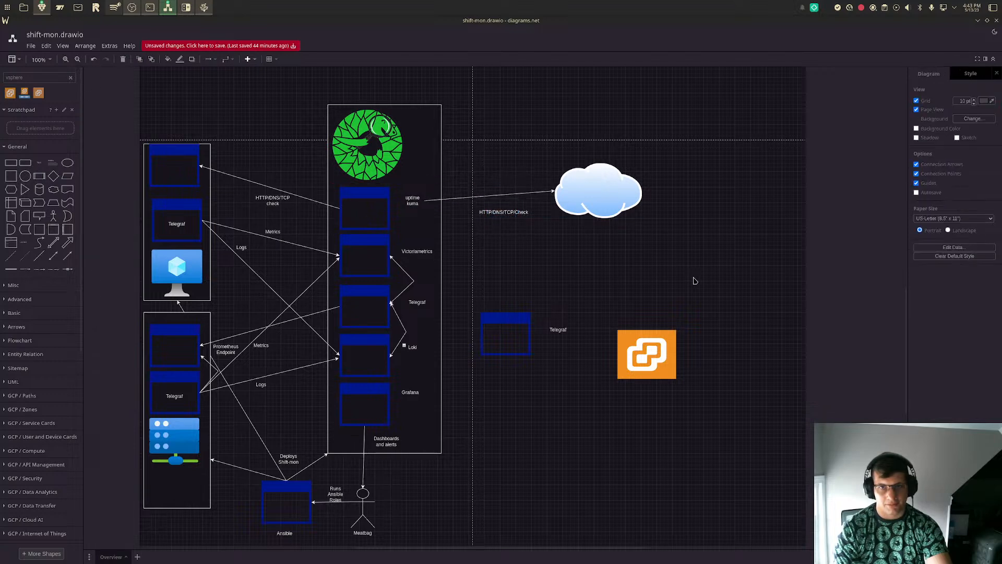
# - Move the vSphere icon closer to the copied Telegraf window and add a text label "Vsphere" centred beneath the icon
pyautogui.moveTo(642, 361); pyautogui.dragTo(610, 374)
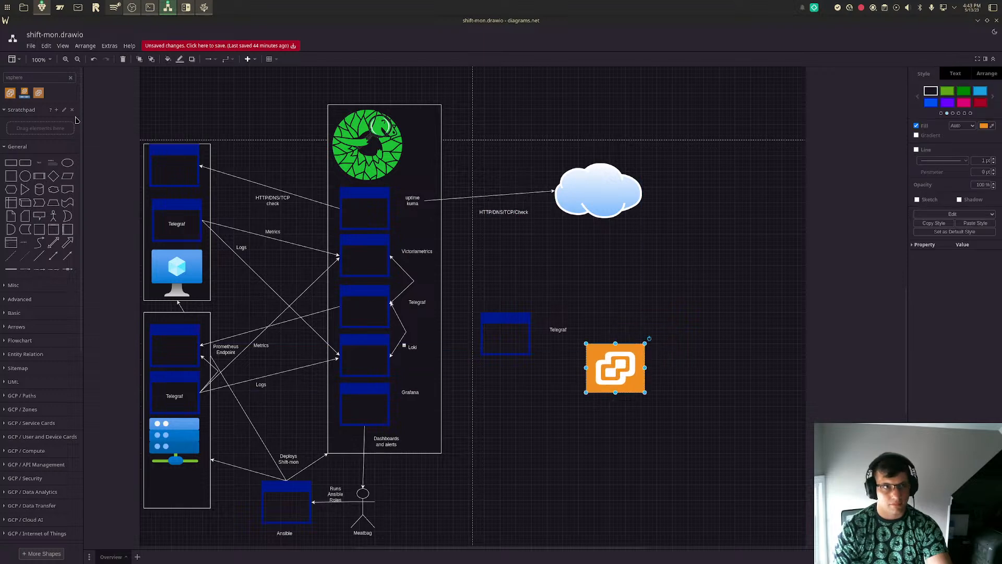
pyautogui.click(39, 163)
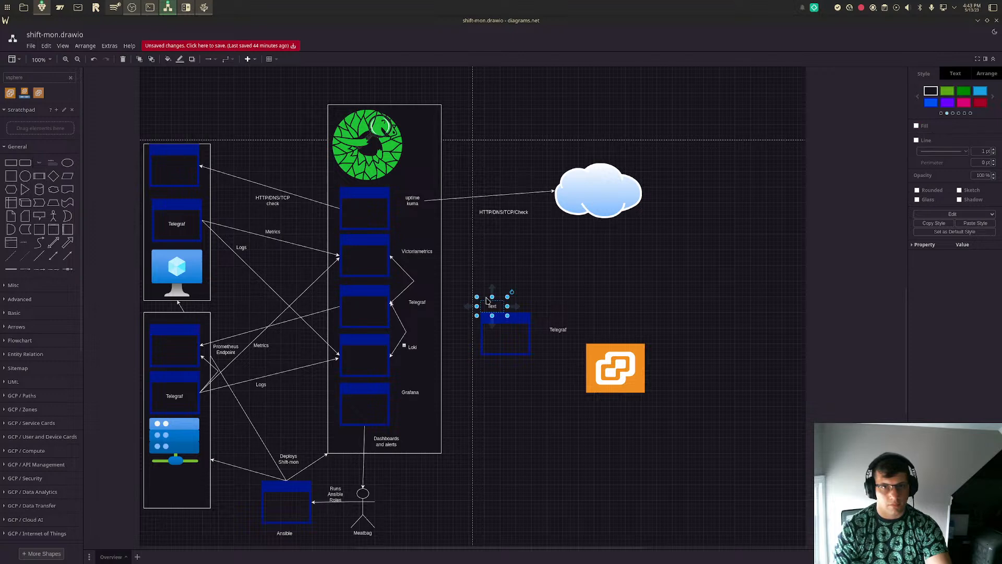
pyautogui.moveTo(492, 306); pyautogui.dragTo(599, 398)
pyautogui.moveTo(621, 402); pyautogui.dragTo(616, 402)
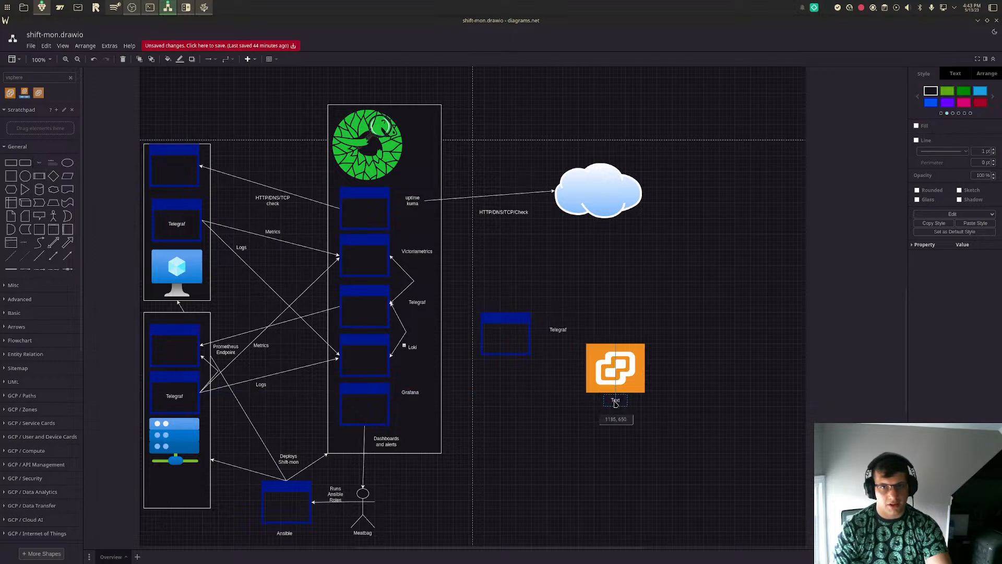
pyautogui.doubleClick(615, 400)
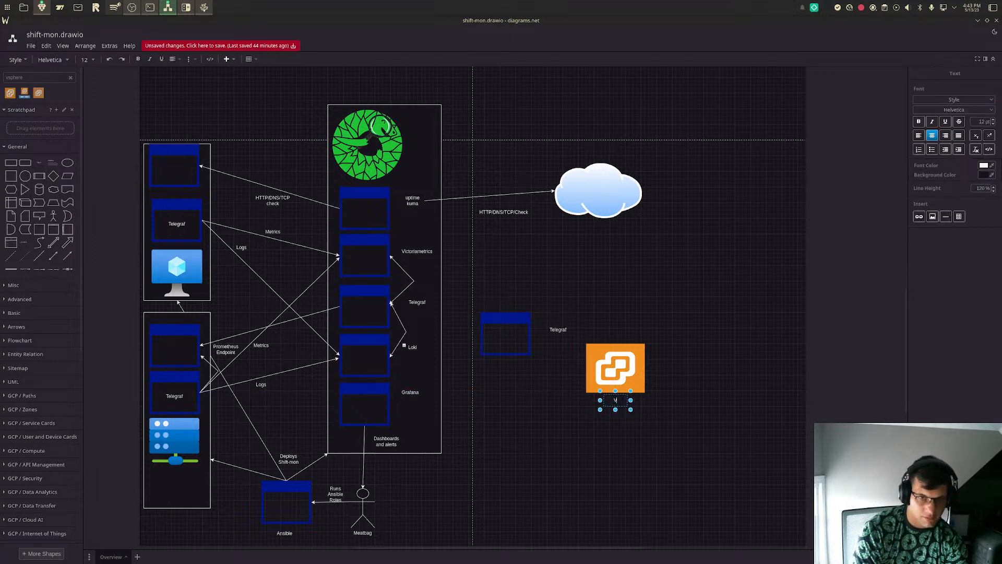
pyautogui.write('Vsphere')
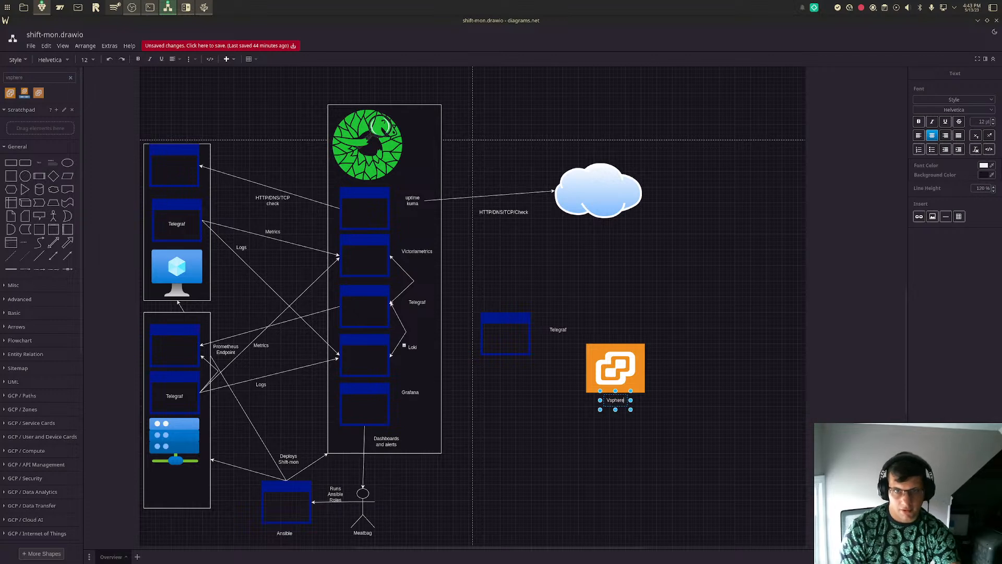
pyautogui.click(735, 377)
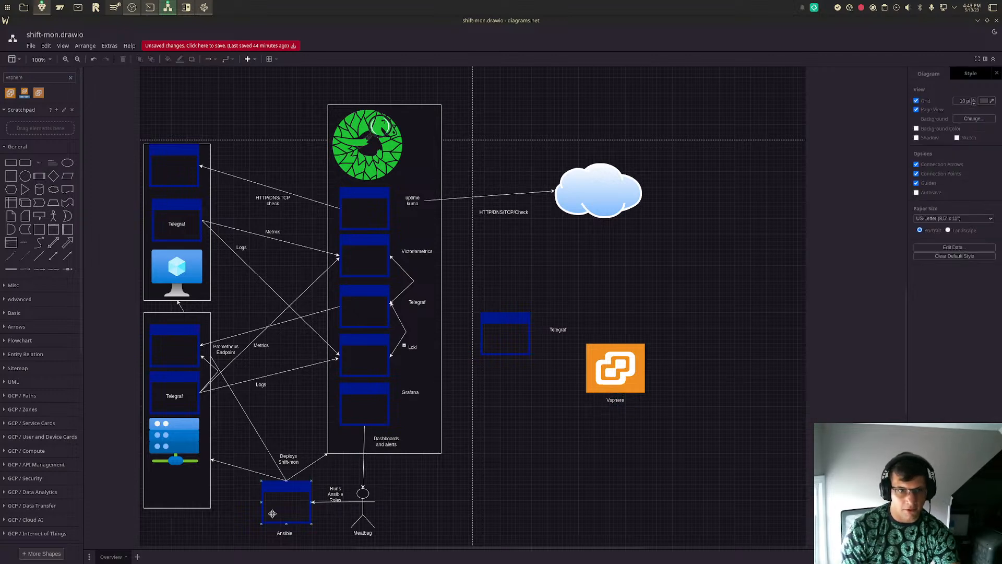
# - Duplicate the standalone Telegraf window, label the copy "Proxmox VE" and place it between the cloud and the vSphere icon
pyautogui.click(514, 335)
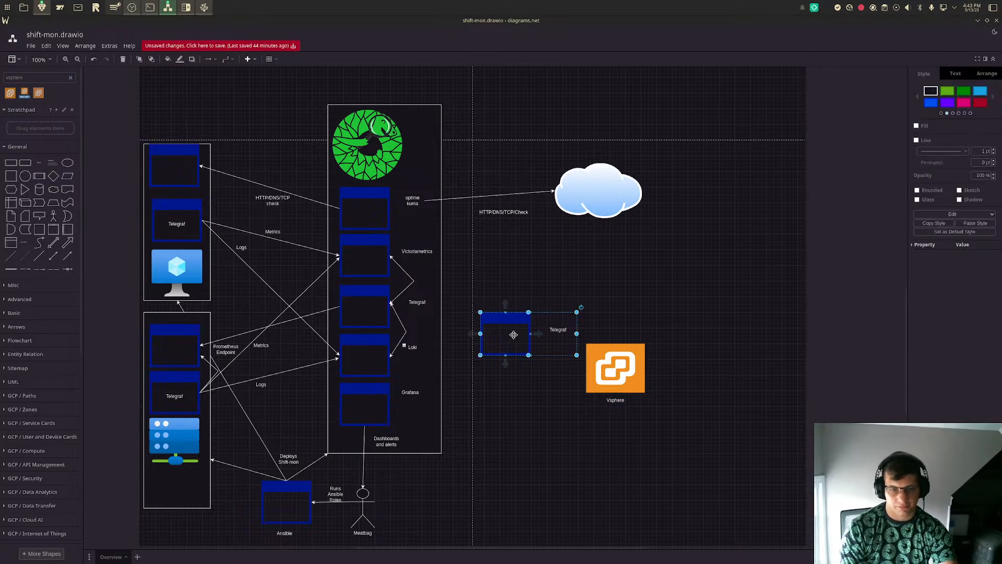
pyautogui.moveTo(514, 335); pyautogui.dragTo(601, 266)
pyautogui.doubleClick(639, 259)
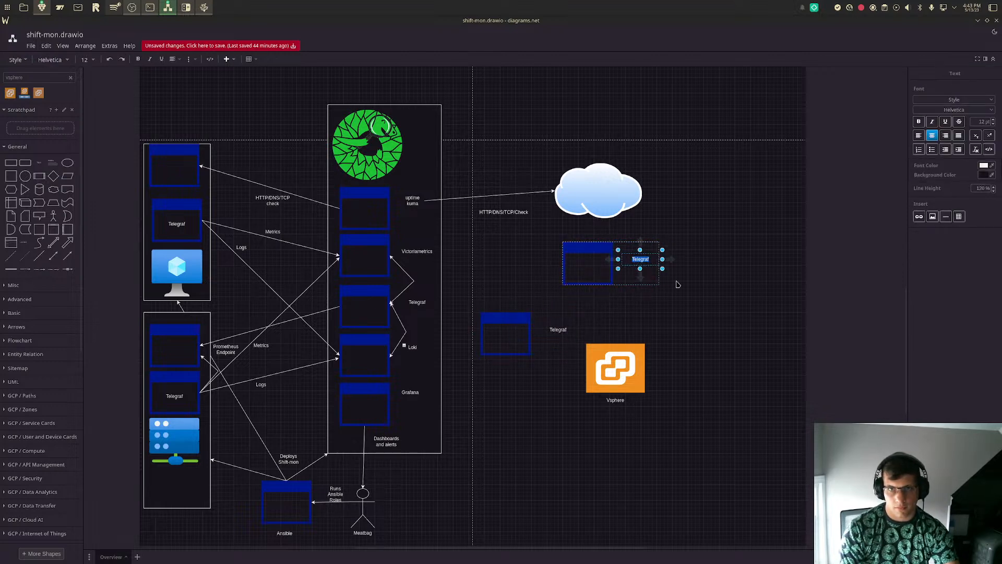
pyautogui.write('Pioxmox Ve')
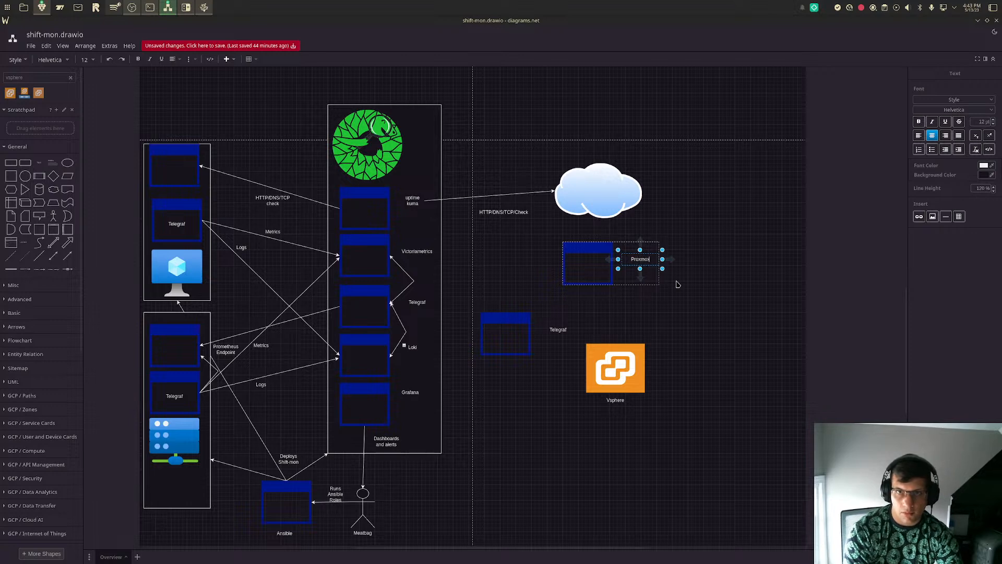
pyautogui.press('BackSpace')
pyautogui.write('E')
pyautogui.click(677, 284)
pyautogui.moveTo(591, 268); pyautogui.dragTo(607, 286)
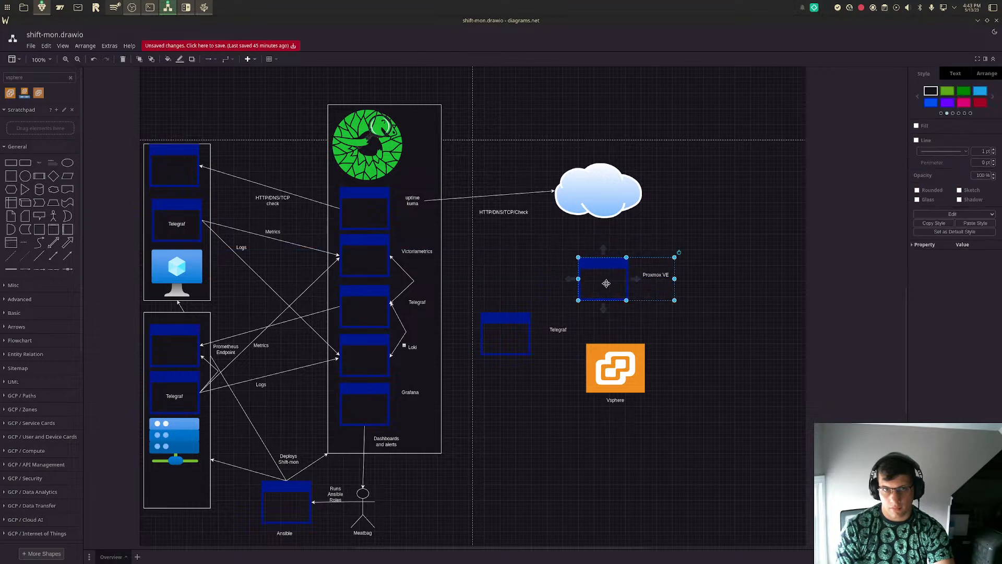
# - Draw a straight arrow from the Proxmox VE window to the Victoriametrics window
pyautogui.click(63, 253)
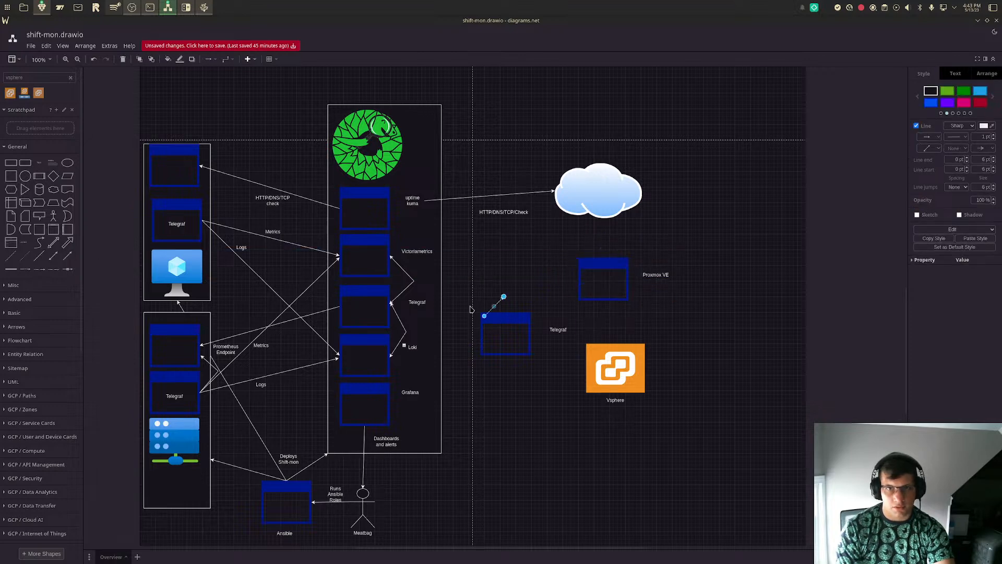
pyautogui.moveTo(504, 299); pyautogui.dragTo(390, 256)
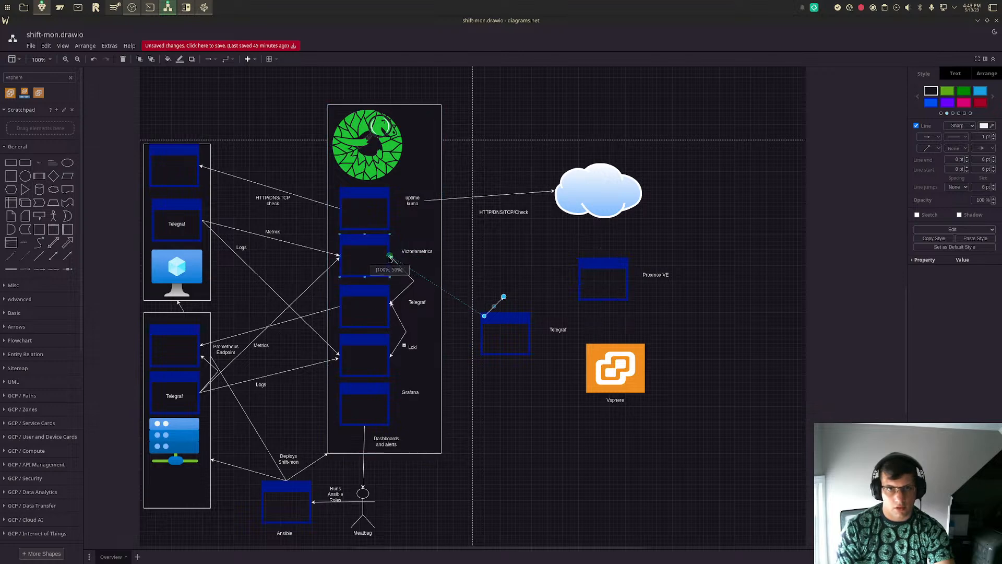
pyautogui.moveTo(482, 315); pyautogui.dragTo(593, 279)
pyautogui.click(716, 344)
# - Relabel the Proxmox VE window "Thing that suppoorts 3rd part Metrics"
pyautogui.doubleClick(655, 273)
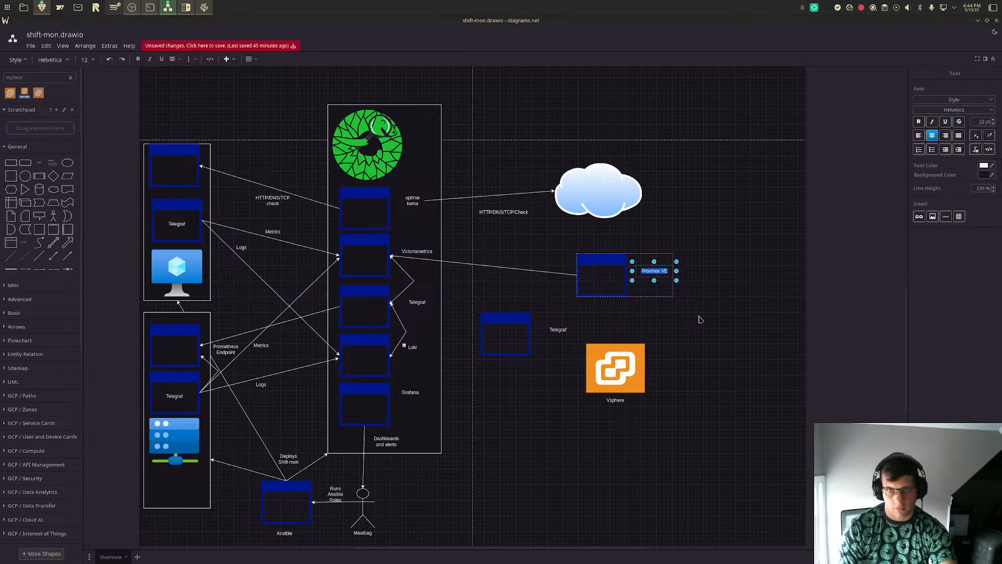
pyautogui.press('BackSpace')
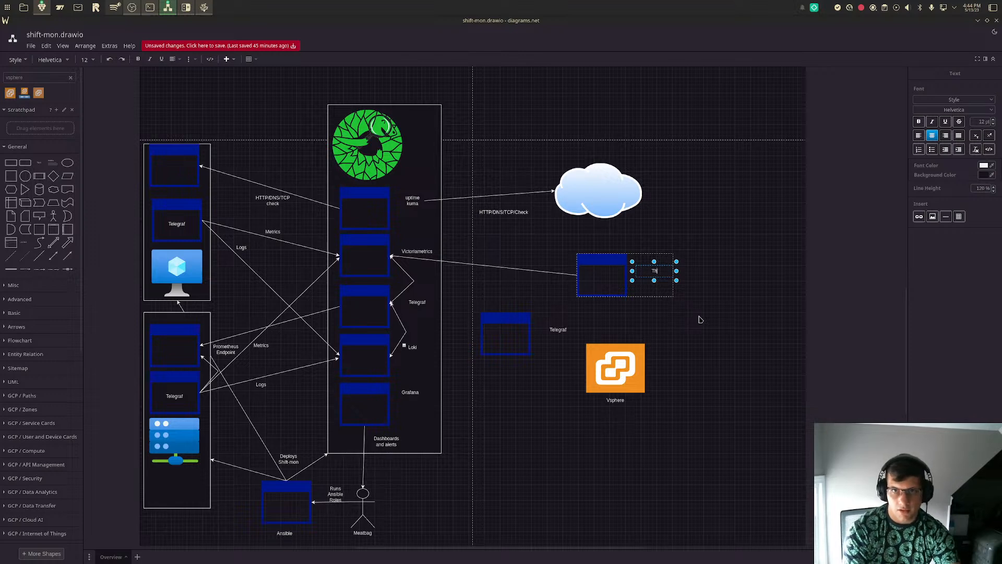
pyautogui.write('Thing that supports')
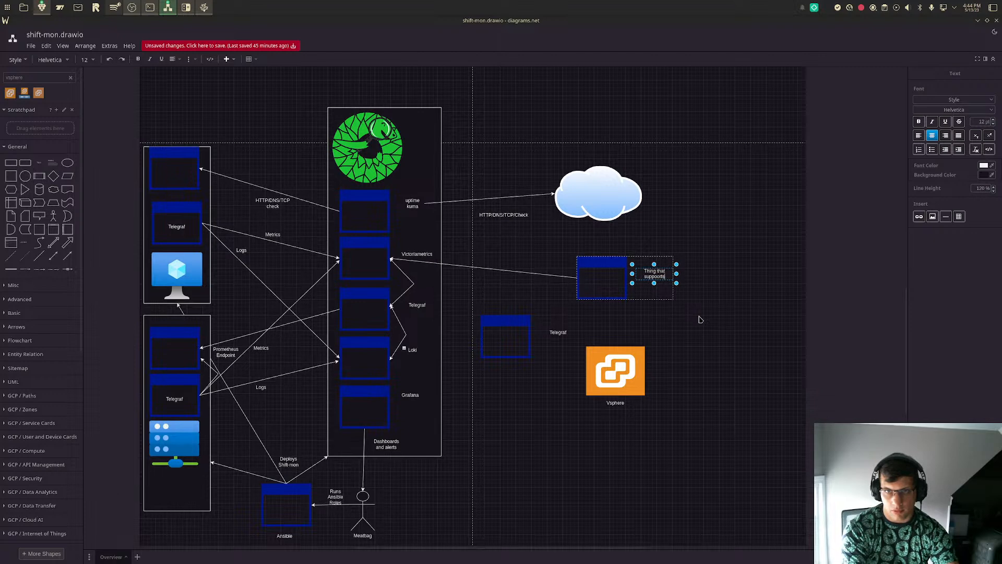
pyautogui.write(' 3rd')
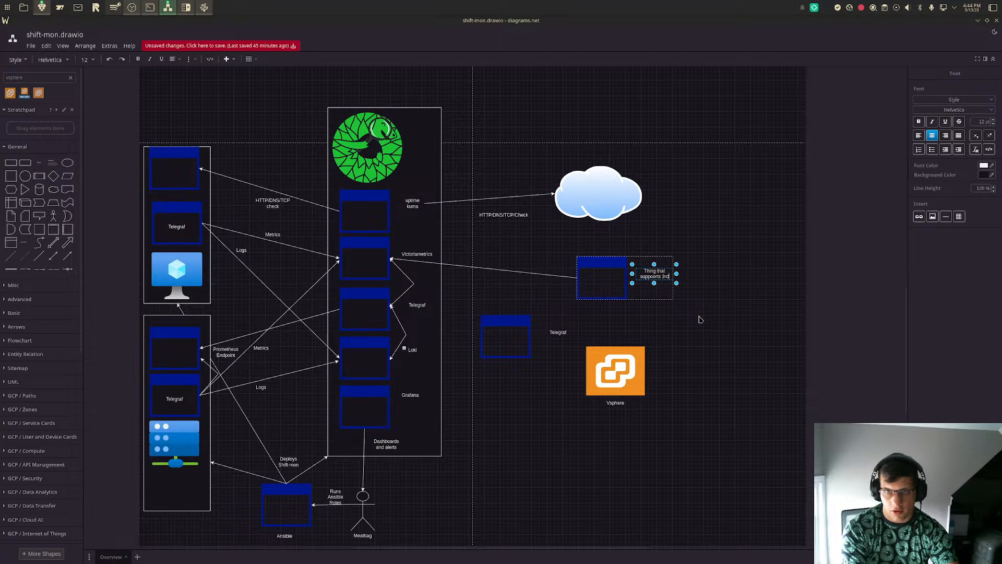
pyautogui.write(' part Metrics')
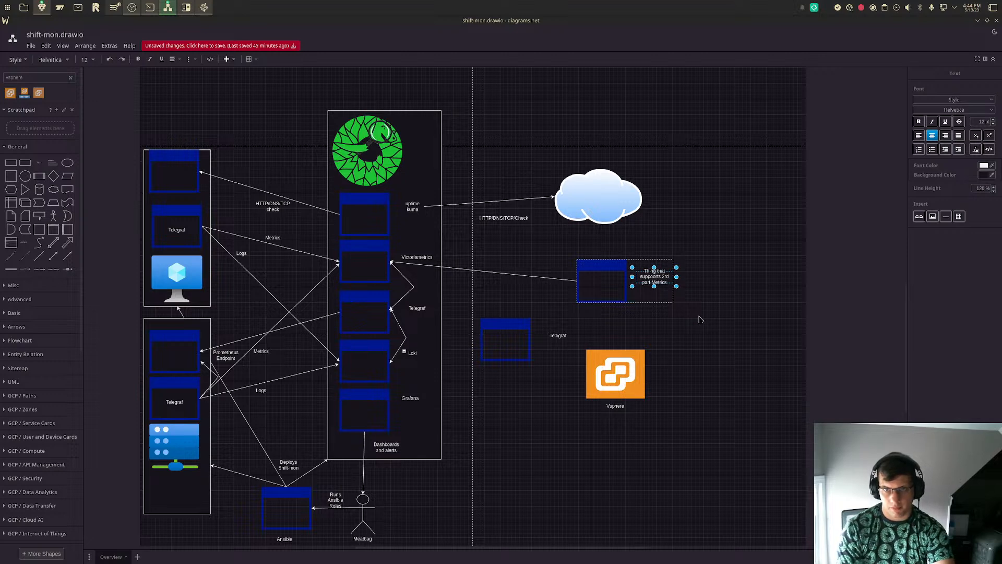
pyautogui.click(701, 319)
pyautogui.doubleClick(657, 282)
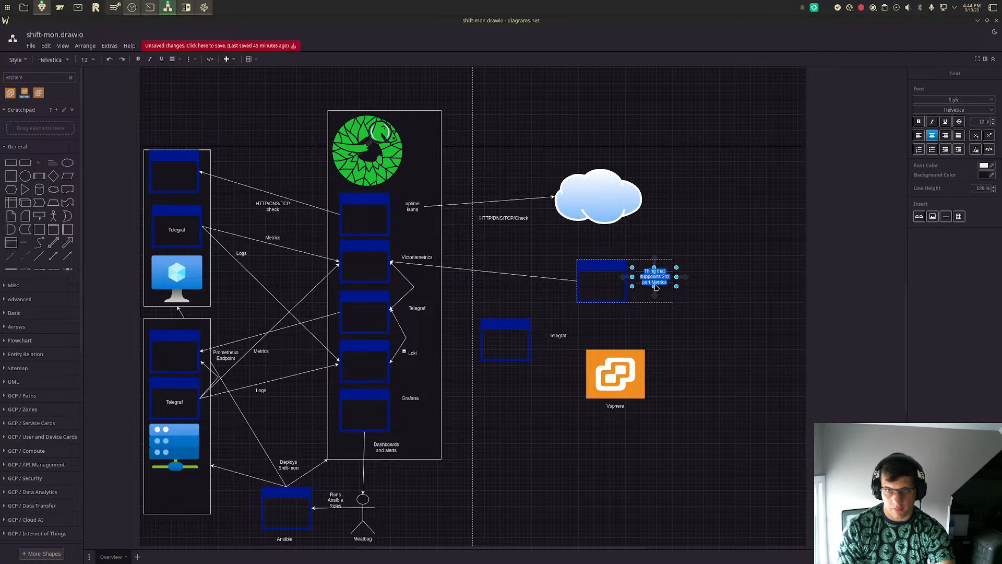
# - Move the Proxmox window's label closer to the window and reword it "Applicance that sends exports metrics (Proxmox VE"
pyautogui.moveTo(653, 288)
pyautogui.mouseDown()
pyautogui.moveTo(656, 300)
pyautogui.moveTo(648, 275)
pyautogui.mouseUp()
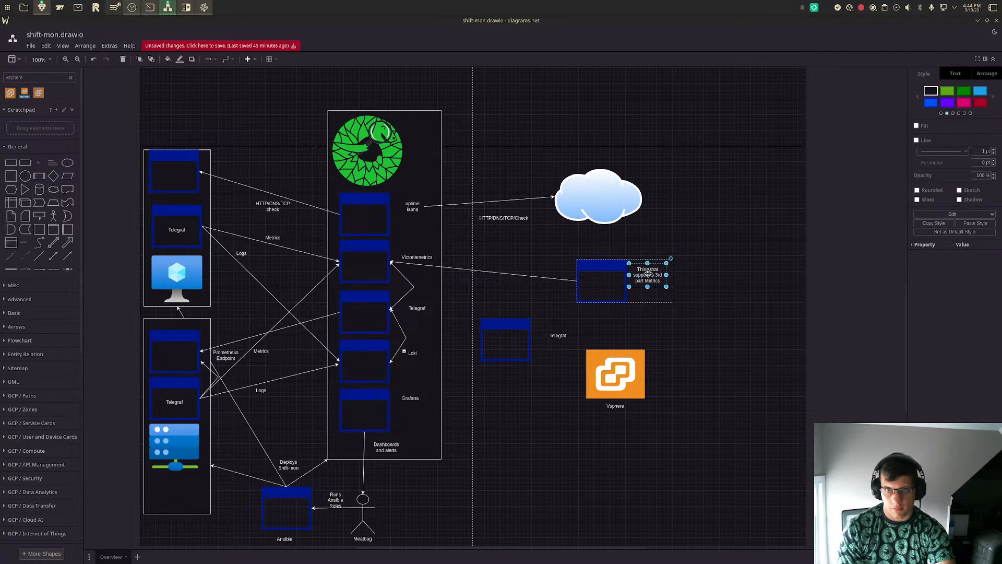
pyautogui.doubleClick(648, 275)
pyautogui.write('A')
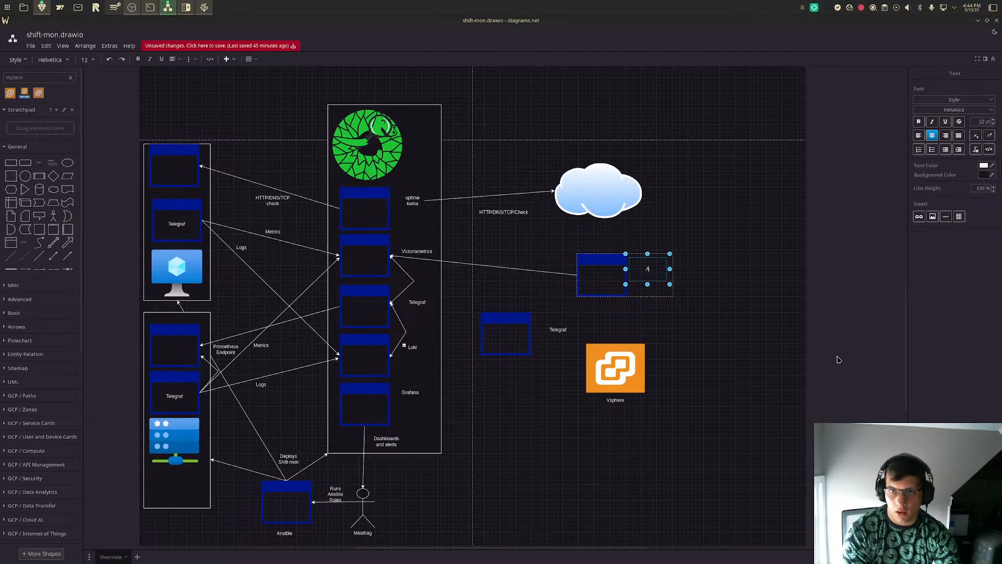
pyautogui.write('pplicance')
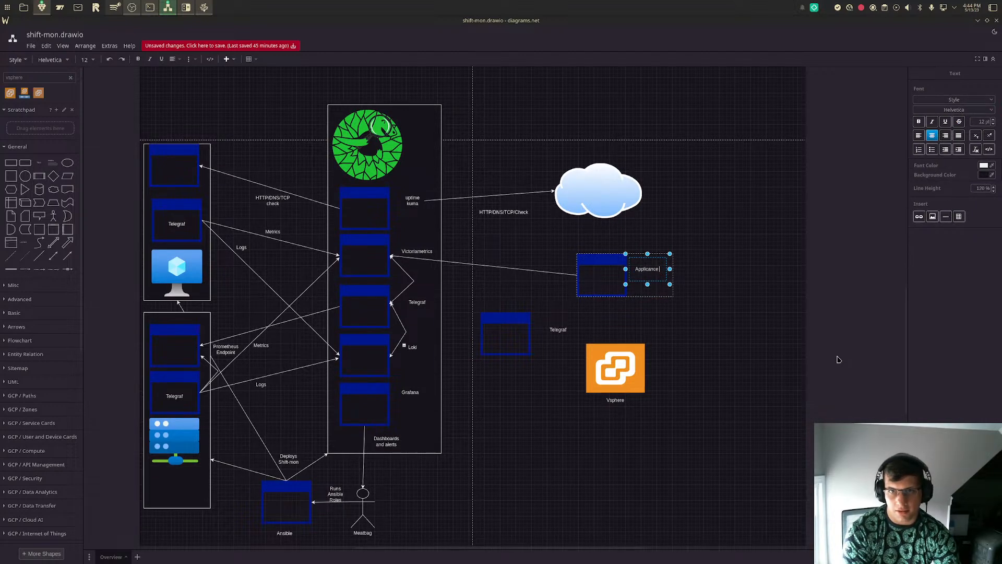
pyautogui.write(' th')
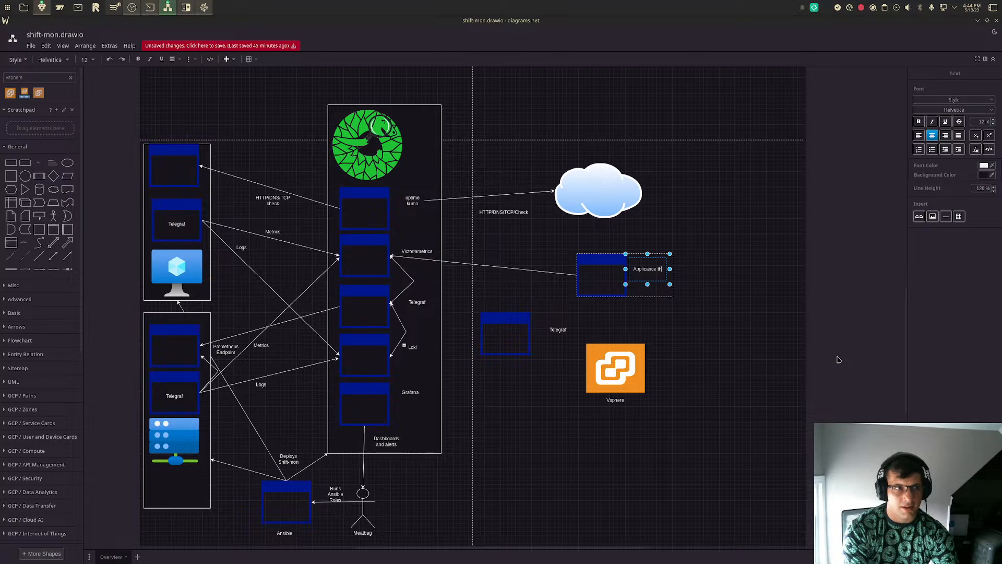
pyautogui.write('at sends data over')
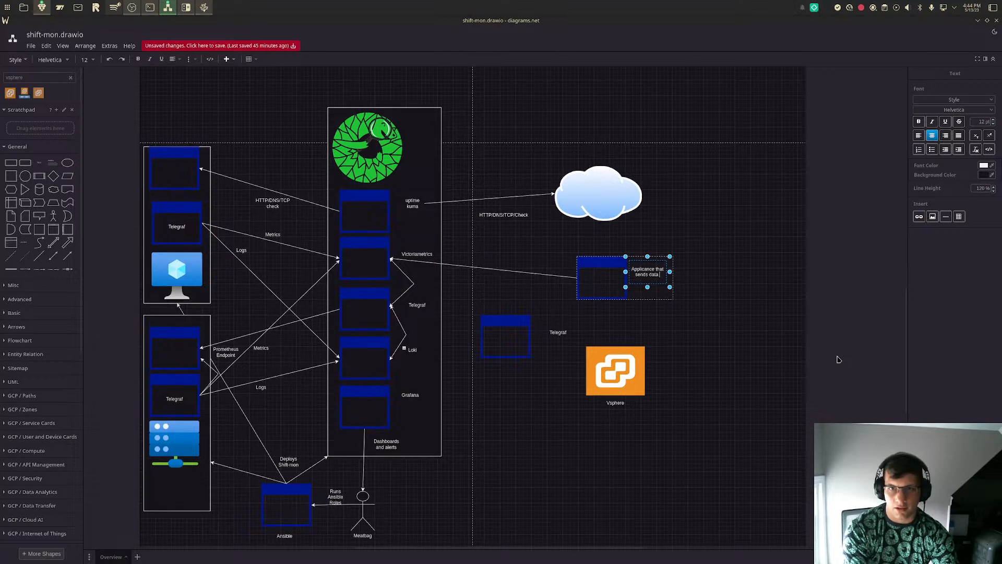
pyautogui.press('BackSpace')
pyautogui.press('BackSpace')
pyautogui.press('BackSpace')
pyautogui.press('BackSpace')
pyautogui.press('BackSpace')
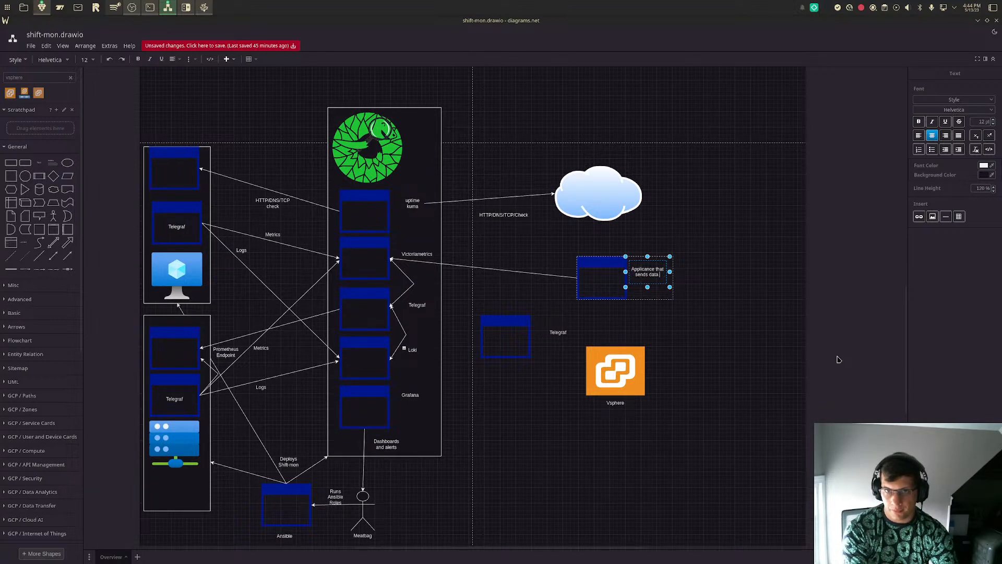
pyautogui.press('BackSpace')
pyautogui.press('BackSpace')
pyautogui.press('BackSpace')
pyautogui.write('exports')
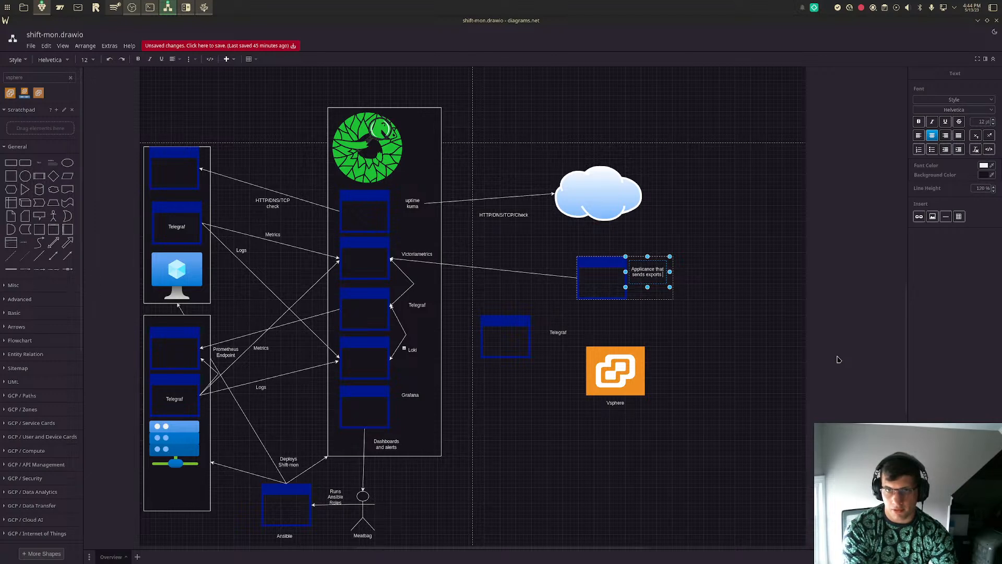
pyautogui.write(' metrics (Proxm')
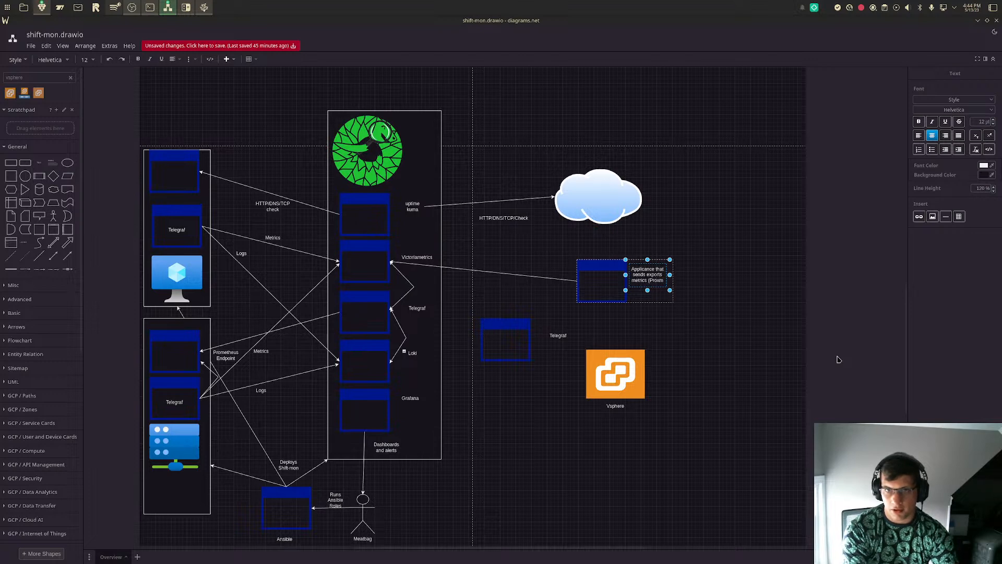
pyautogui.write('ox VE')
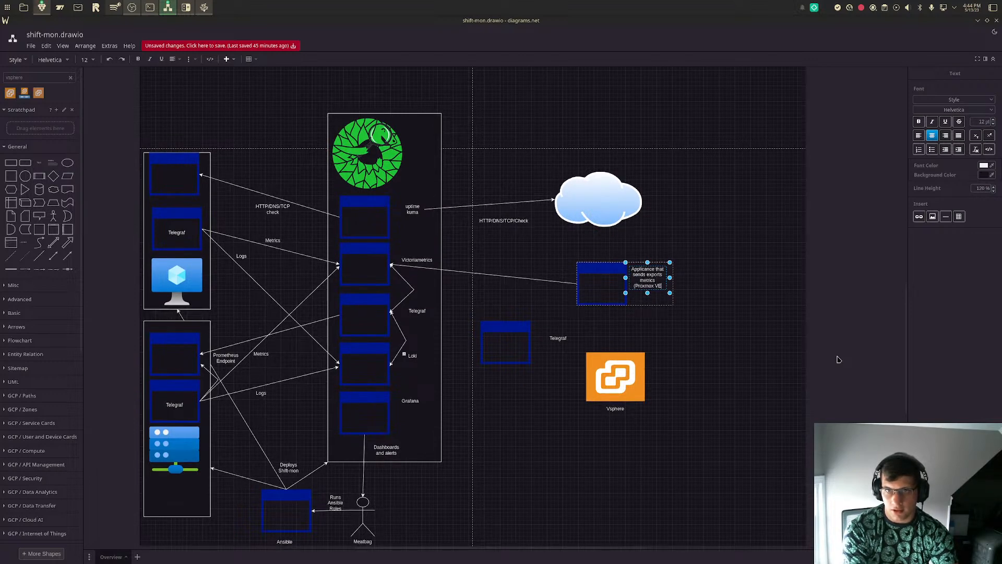
pyautogui.click(838, 360)
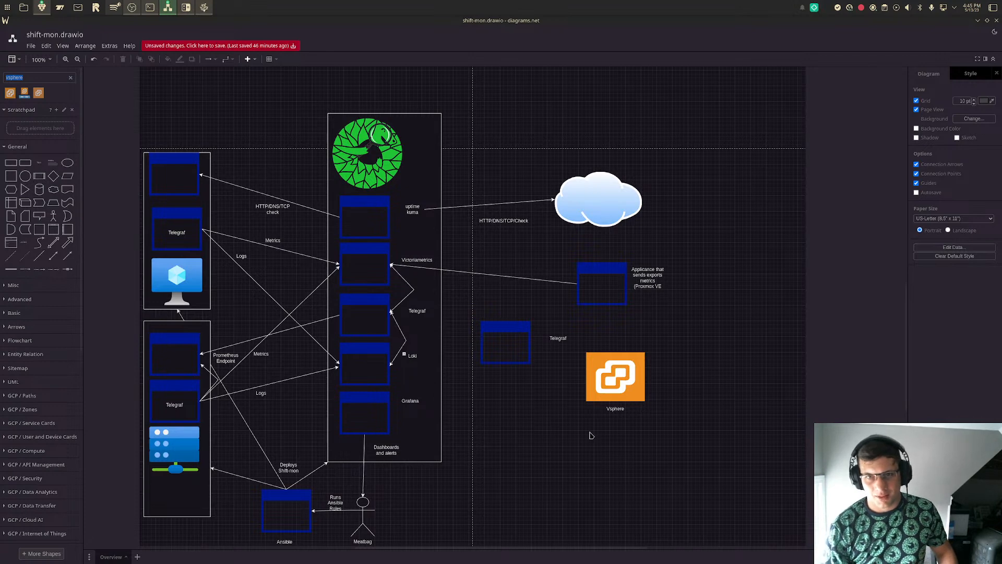
# - Group the vSphere icon with its "Vsphere" label and move the group slightly down and left
pyautogui.moveTo(622, 396)
pyautogui.mouseDown()
pyautogui.moveTo(631, 395)
pyautogui.moveTo(615, 390)
pyautogui.moveTo(622, 383)
pyautogui.mouseUp()
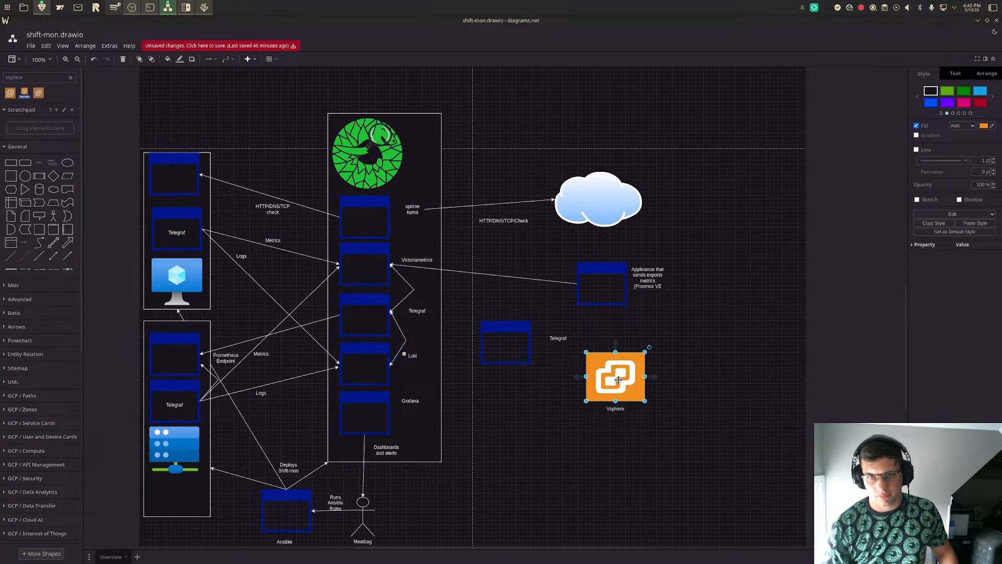
pyautogui.click(626, 409)
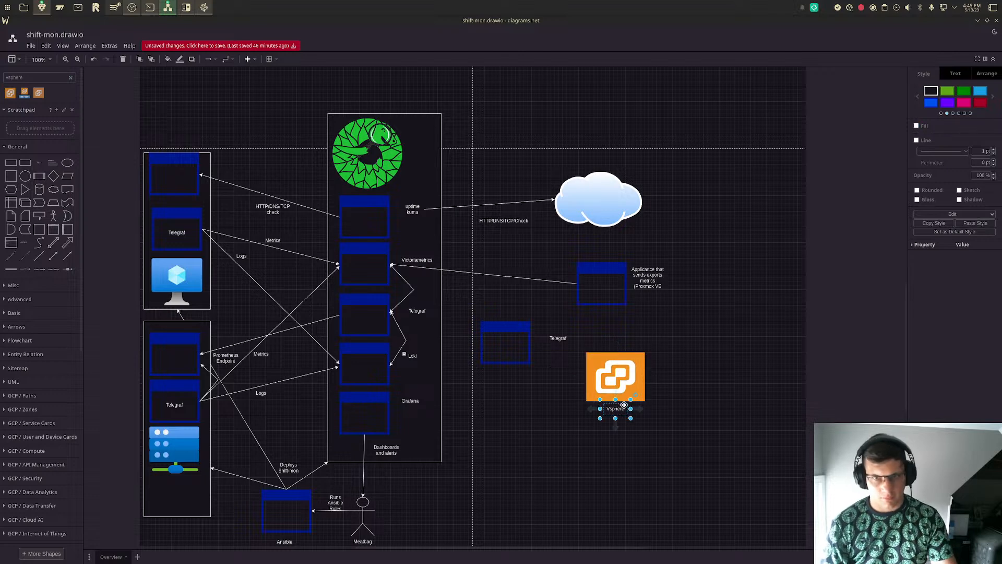
pyautogui.keyDown('shift'); pyautogui.click(615, 382); pyautogui.keyUp('shift')
pyautogui.hotkey('ctrl', 'g')
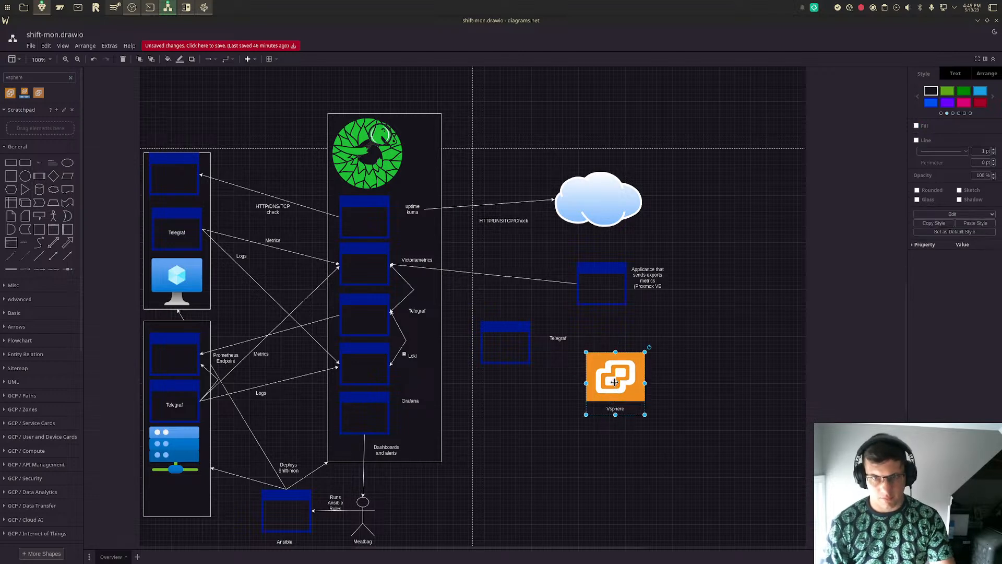
pyautogui.moveTo(615, 382); pyautogui.dragTo(609, 404)
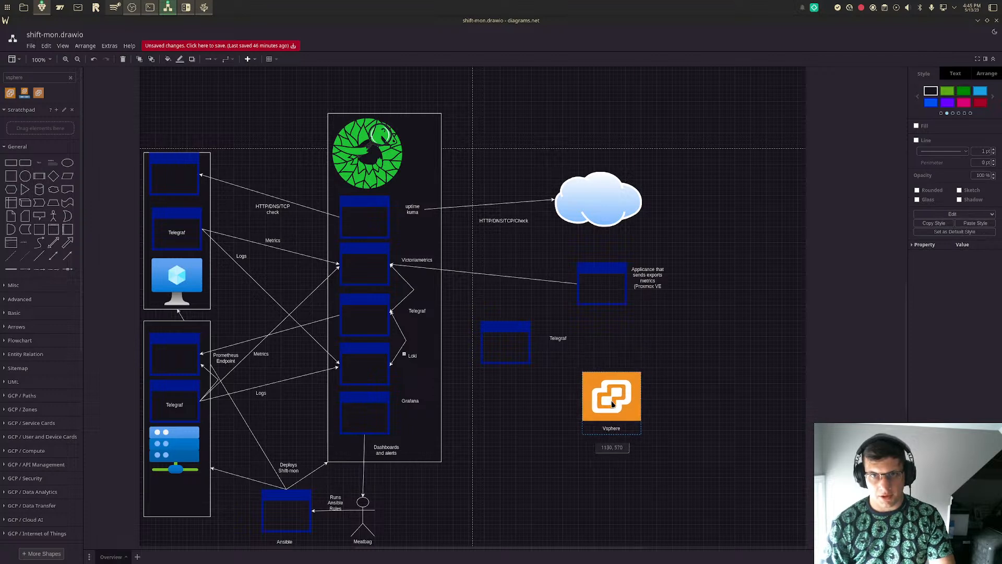
# - Change the vSphere icon's label to "Applicance with metrics API (Vsphere)" and move the group slightly right
pyautogui.doubleClick(611, 428)
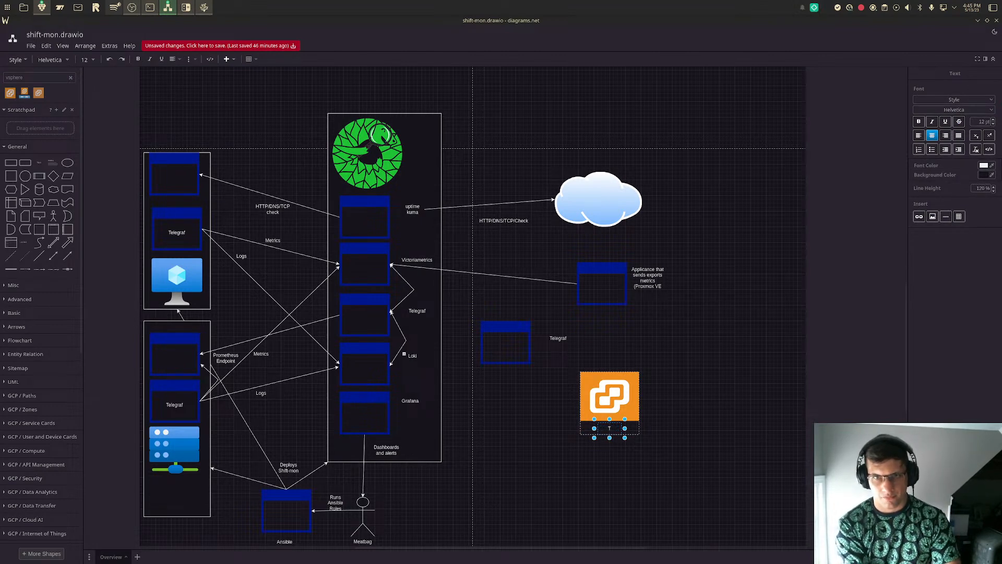
pyautogui.write('Appliance with metr')
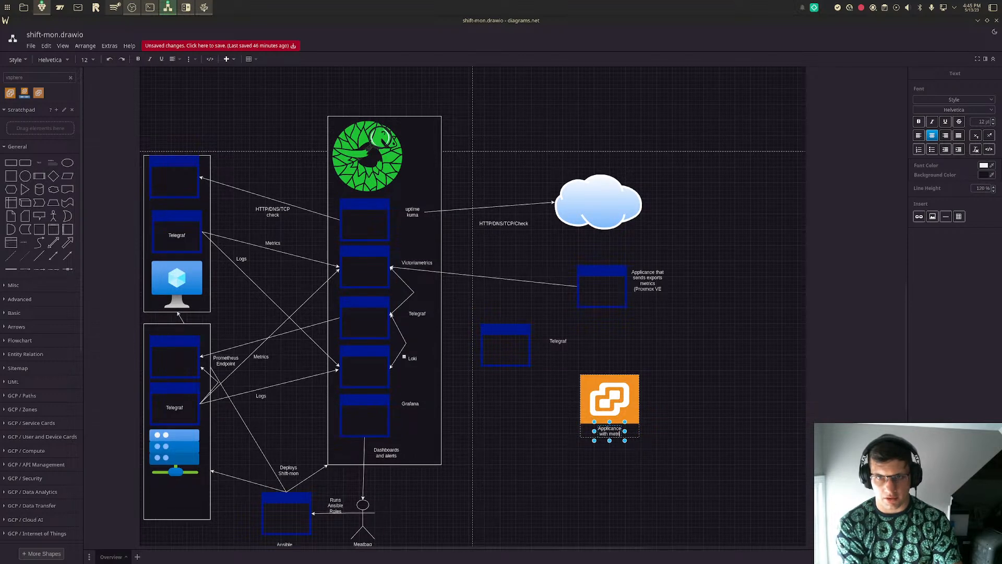
pyautogui.write('ics API ')
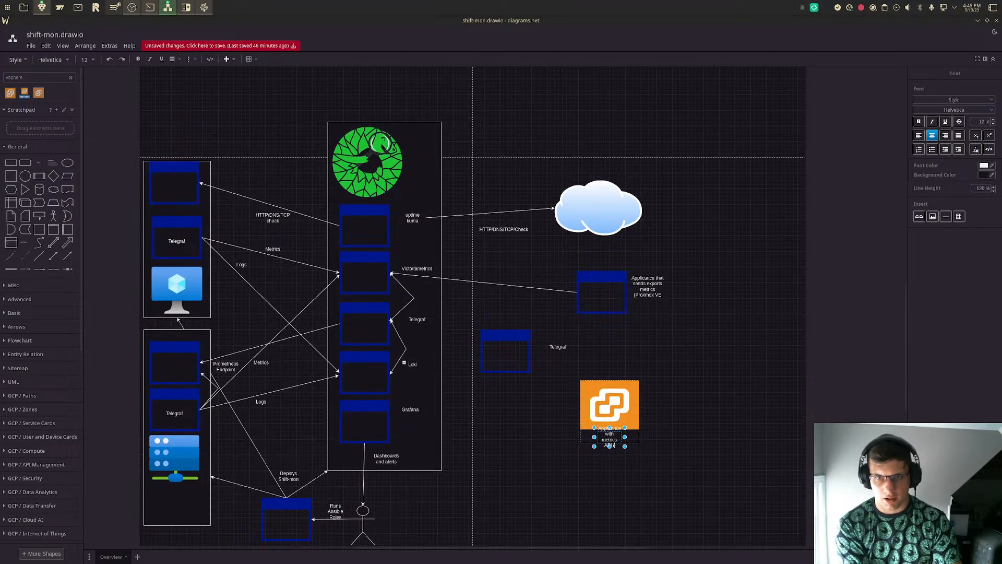
pyautogui.write('(Vsp')
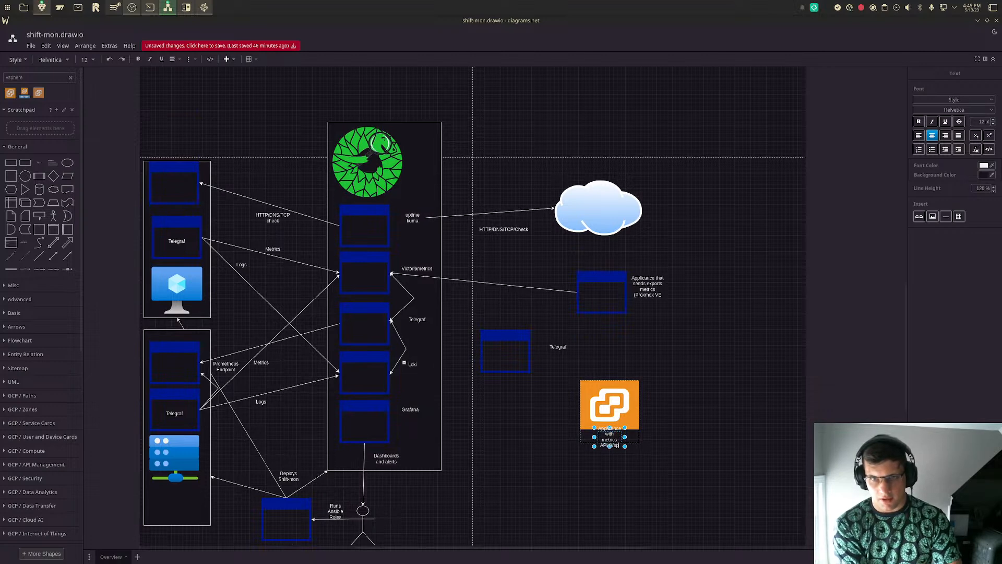
pyautogui.write('here')
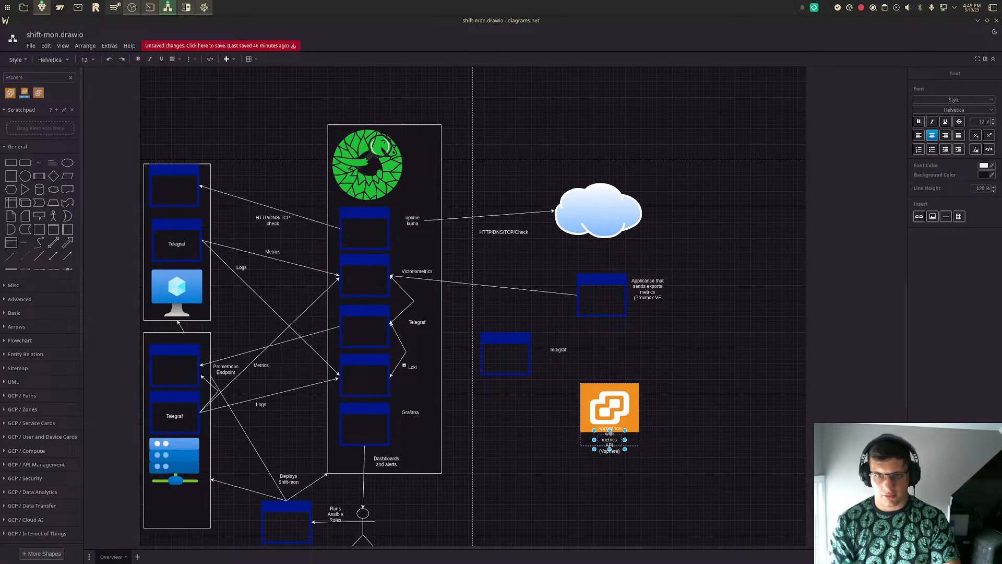
pyautogui.click(659, 376)
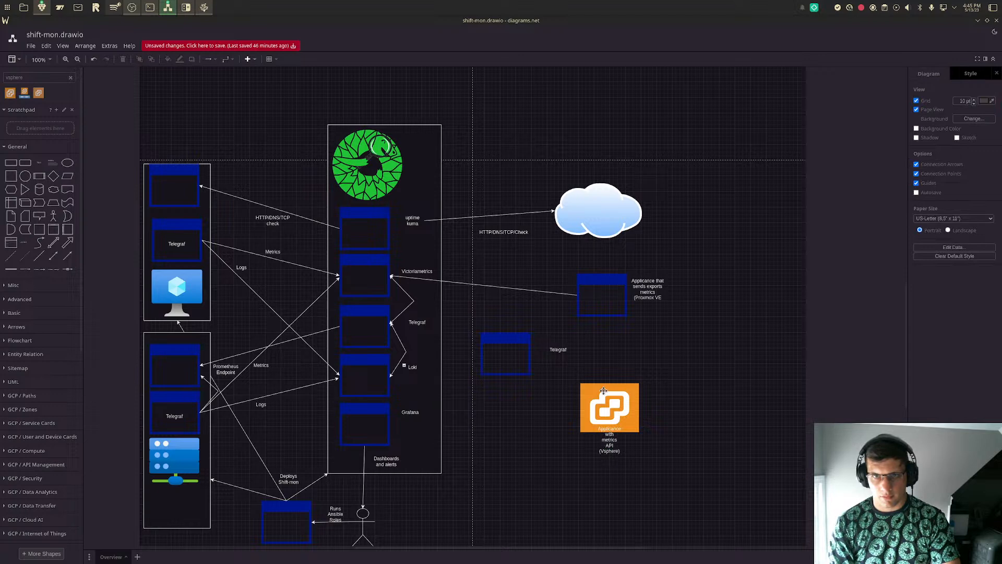
pyautogui.moveTo(607, 414); pyautogui.dragTo(620, 413)
# - Move the standalone Telegraf window up slightly and place its label centred beneath the window
pyautogui.moveTo(501, 354); pyautogui.dragTo(500, 350)
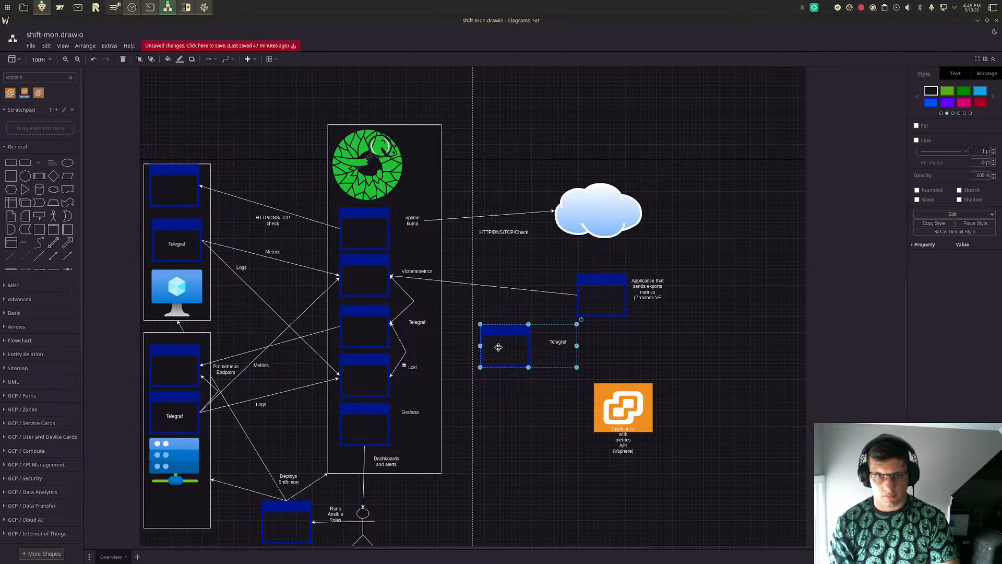
pyautogui.click(558, 342)
pyautogui.moveTo(558, 341); pyautogui.dragTo(506, 376)
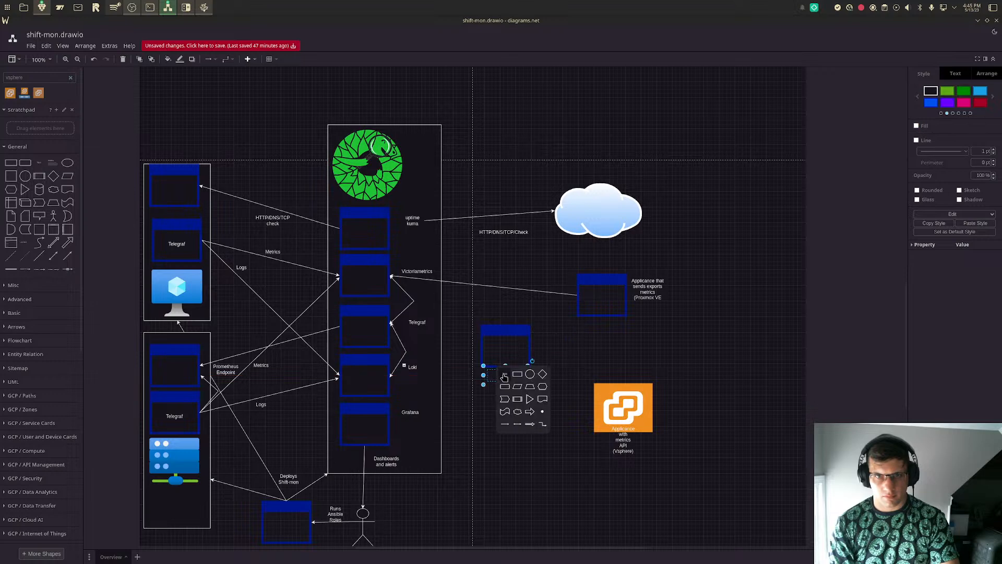
pyautogui.click(642, 357)
pyautogui.moveTo(496, 342)
pyautogui.mouseDown()
pyautogui.moveTo(512, 350)
pyautogui.moveTo(500, 344)
pyautogui.mouseUp()
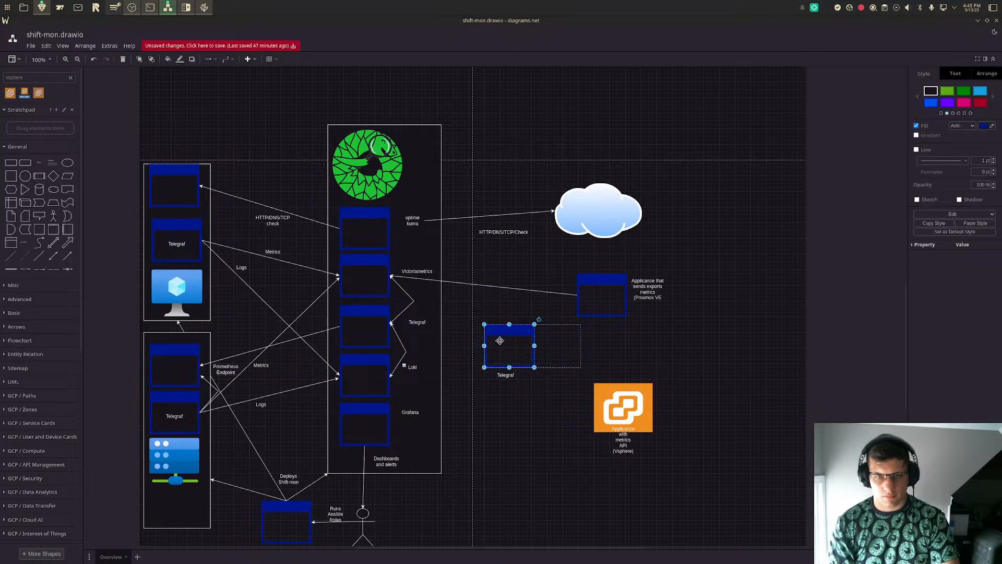
pyautogui.click(675, 340)
# - Shift the Proxmox VE window slightly right and down, and the vSphere icon slightly left and up
pyautogui.click(600, 287)
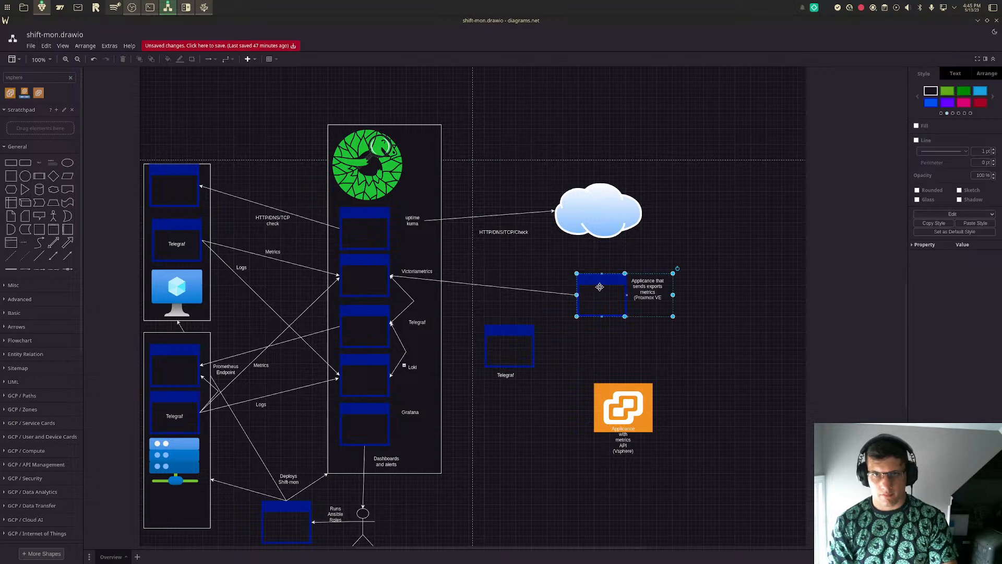
pyautogui.click(690, 324)
pyautogui.moveTo(608, 297); pyautogui.dragTo(623, 301)
pyautogui.click(691, 334)
pyautogui.moveTo(624, 410); pyautogui.dragTo(614, 407)
pyautogui.click(676, 404)
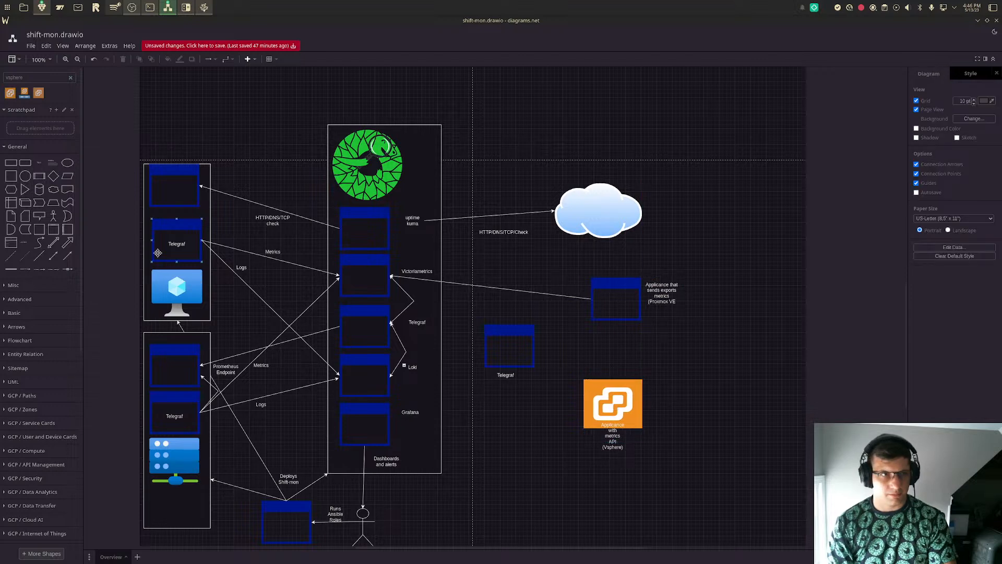
# - Draw a straight arrow from the standalone Telegraf window to the vSphere icon, and move the Proxmox VE window slightly up and left
pyautogui.click(39, 256)
pyautogui.moveTo(486, 317); pyautogui.dragTo(534, 346)
pyautogui.moveTo(504, 297); pyautogui.dragTo(581, 407)
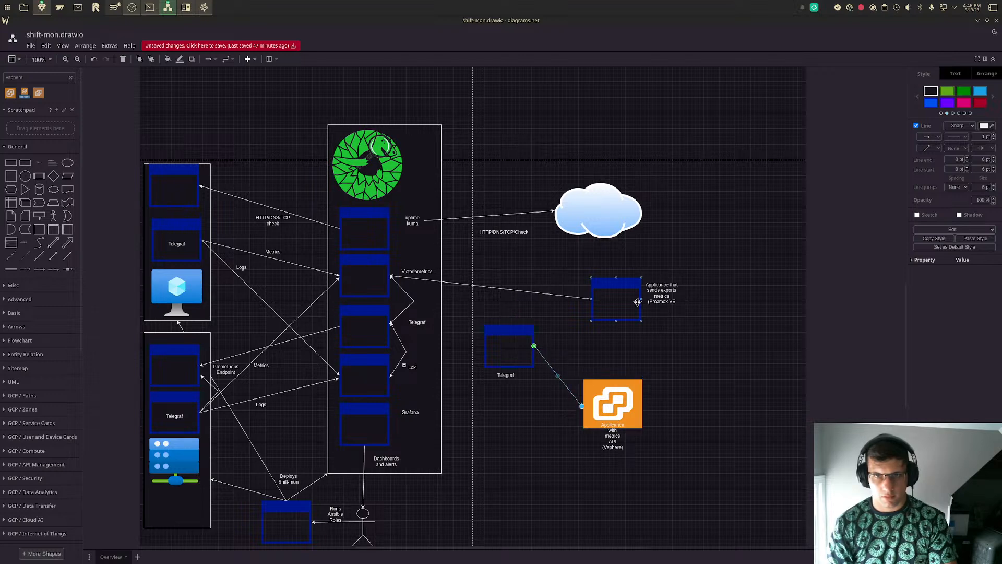
pyautogui.moveTo(617, 302); pyautogui.dragTo(606, 288)
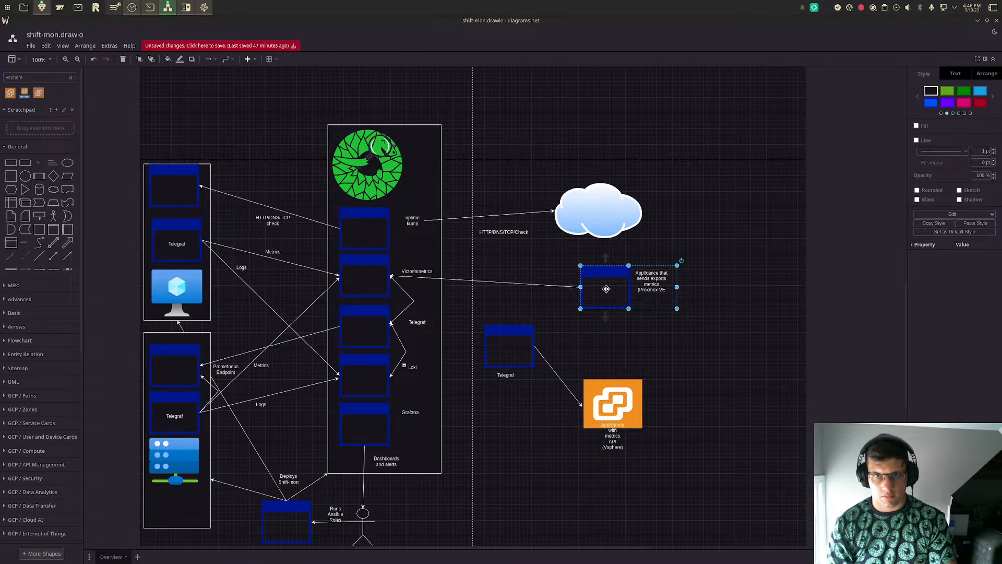
pyautogui.click(634, 361)
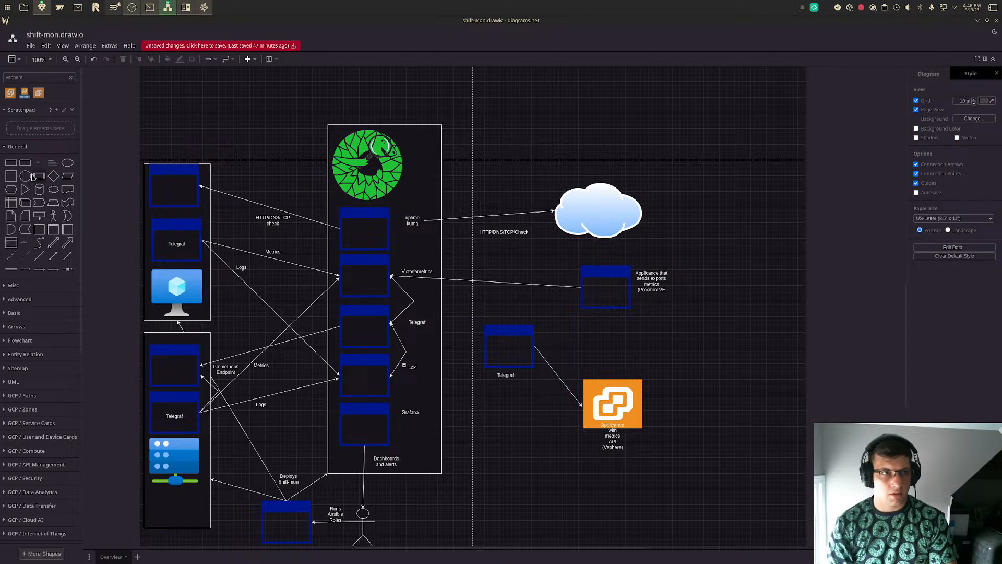
# - Search the shape library for "app"
pyautogui.hotkey('ctrl', 'a')
pyautogui.write('ap')
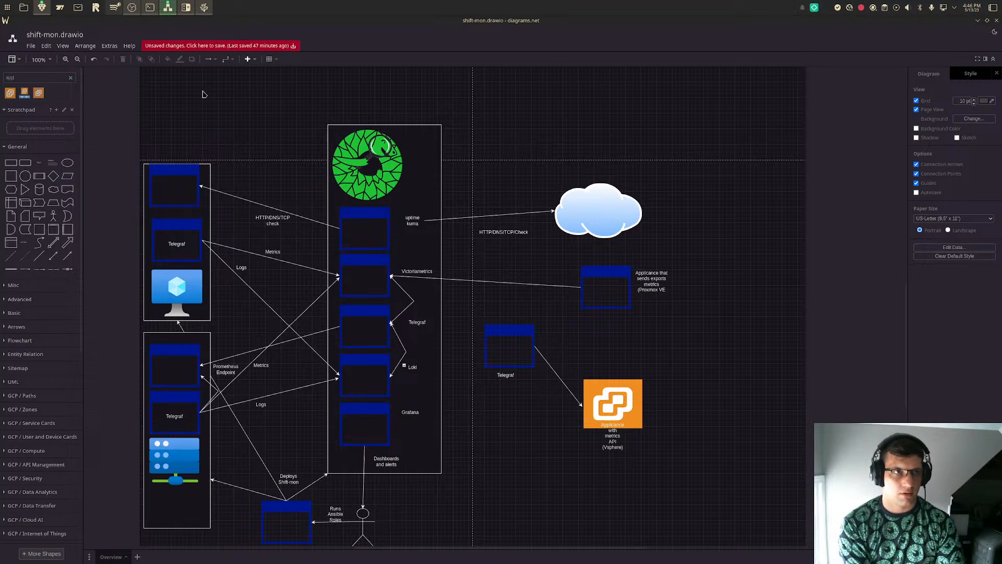
pyautogui.press('Return')
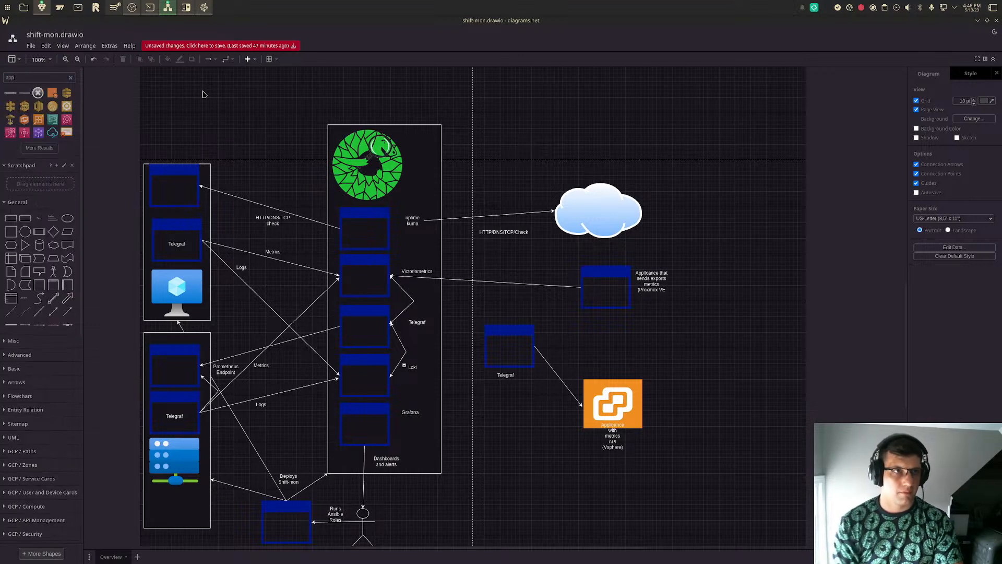
# - Duplicate the Proxmox VE window with its label and place the copy just above the standalone Telegraf window
pyautogui.click(507, 327)
pyautogui.click(597, 265)
pyautogui.moveTo(596, 265); pyautogui.dragTo(518, 316)
# - Move the internet cloud slightly up and place the HTTP/DNS/TCP/Check label just above the arrow leading to it
pyautogui.moveTo(587, 202); pyautogui.dragTo(588, 180)
pyautogui.moveTo(504, 239)
pyautogui.mouseDown()
pyautogui.moveTo(495, 218)
pyautogui.moveTo(504, 219)
pyautogui.mouseUp()
pyautogui.hotkey('ctrl', 'z')
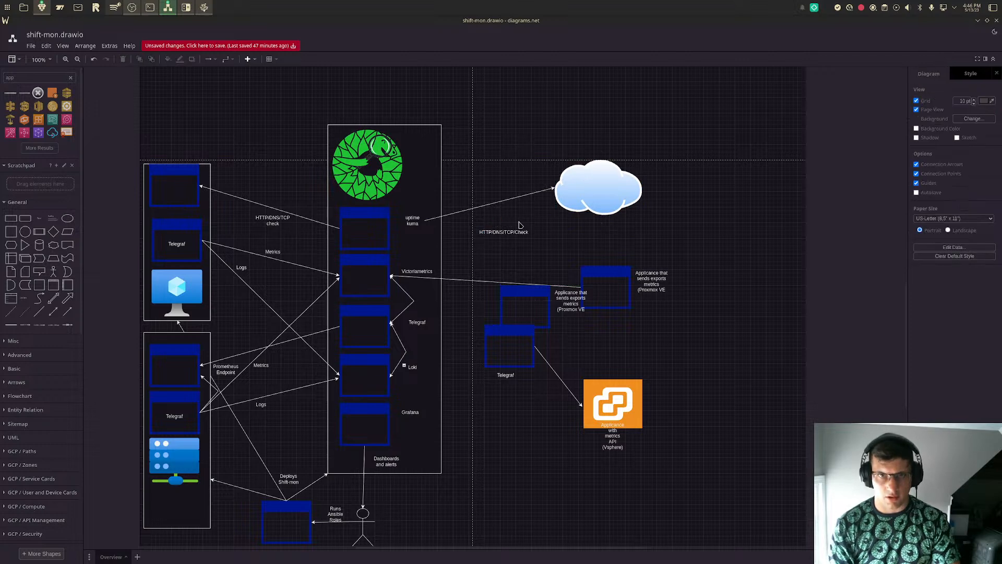
pyautogui.moveTo(500, 236)
pyautogui.mouseDown()
pyautogui.moveTo(500, 210)
pyautogui.moveTo(507, 231)
pyautogui.mouseUp()
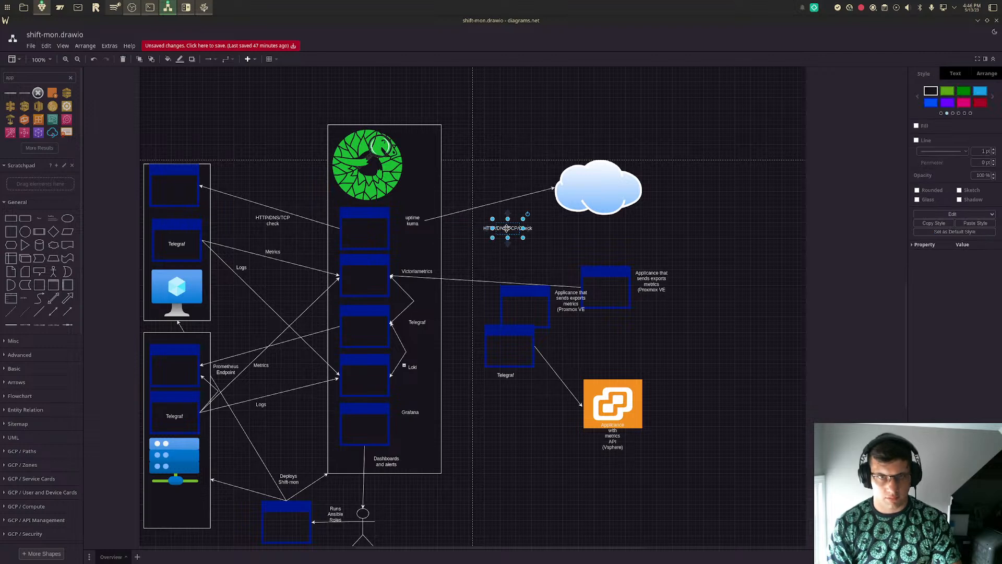
pyautogui.click(508, 200)
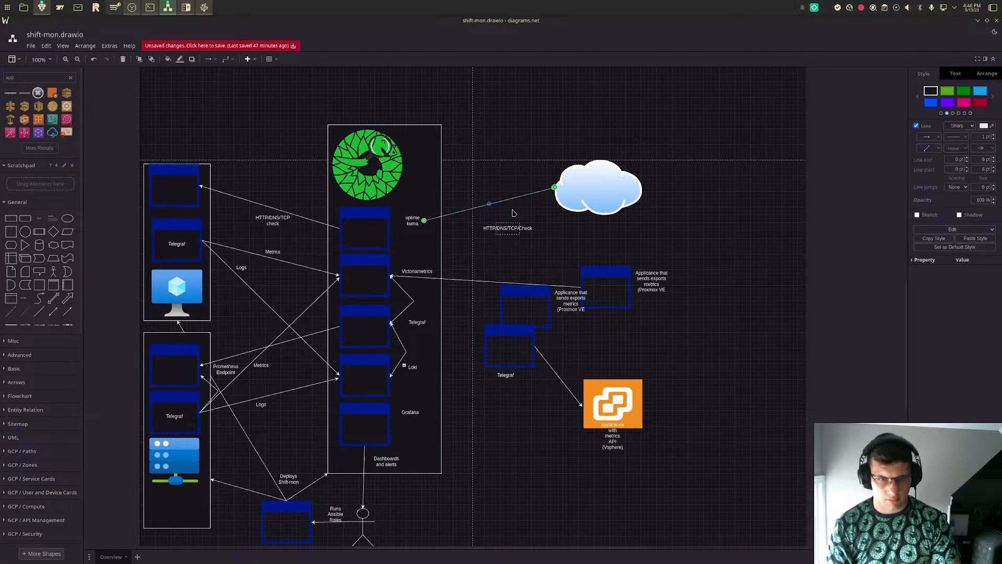
pyautogui.moveTo(510, 230); pyautogui.dragTo(502, 195)
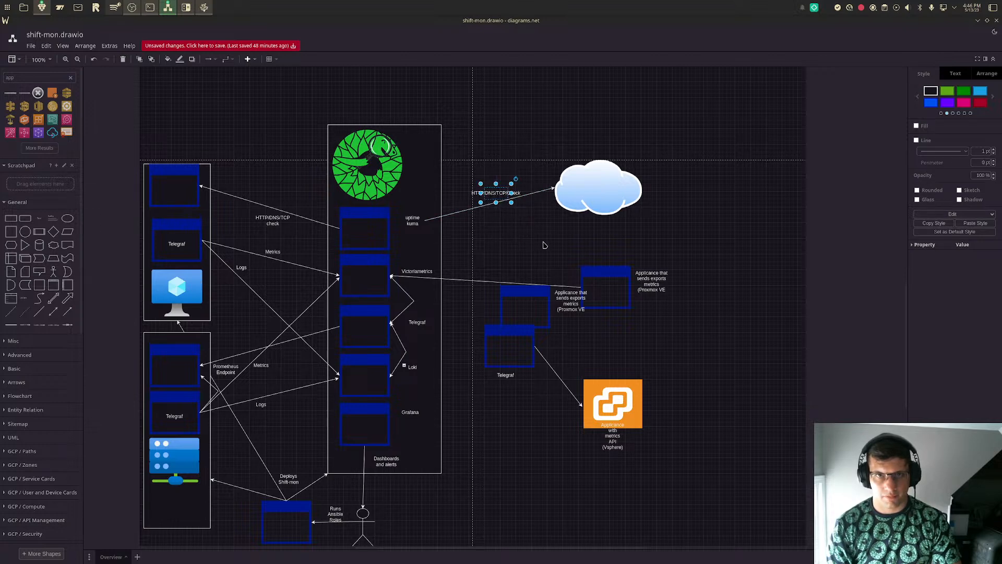
pyautogui.click(543, 243)
pyautogui.moveTo(495, 192); pyautogui.dragTo(507, 189)
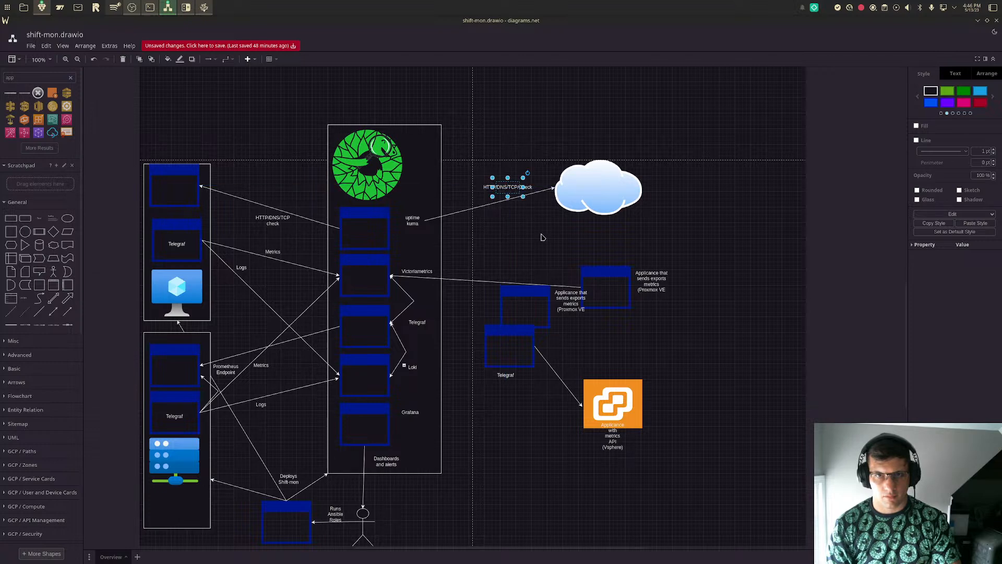
# - Change the label of the duplicated Proxmox VE window to "Syslog Server"
pyautogui.click(609, 280)
pyautogui.moveTo(538, 294); pyautogui.dragTo(538, 294)
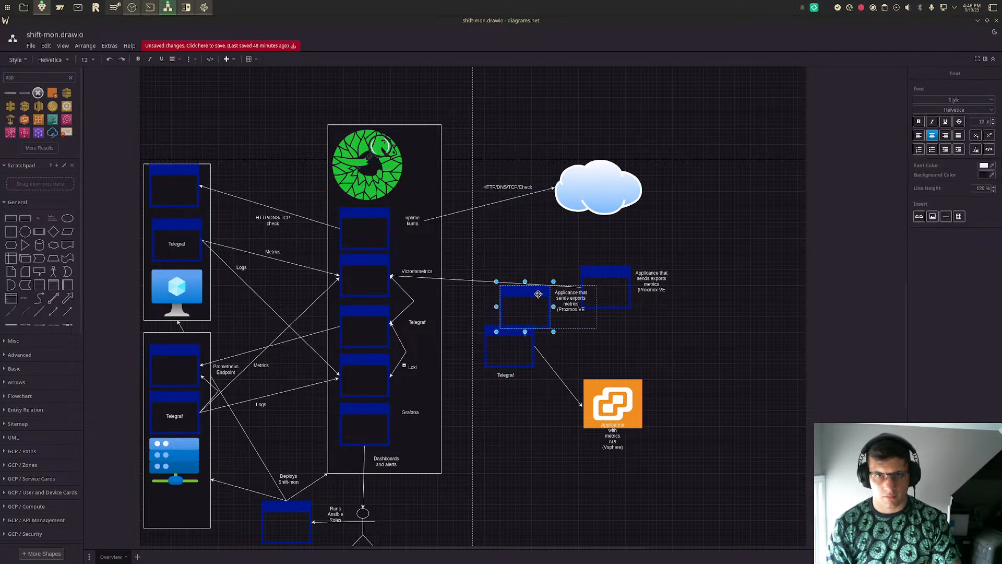
pyautogui.doubleClick(560, 301)
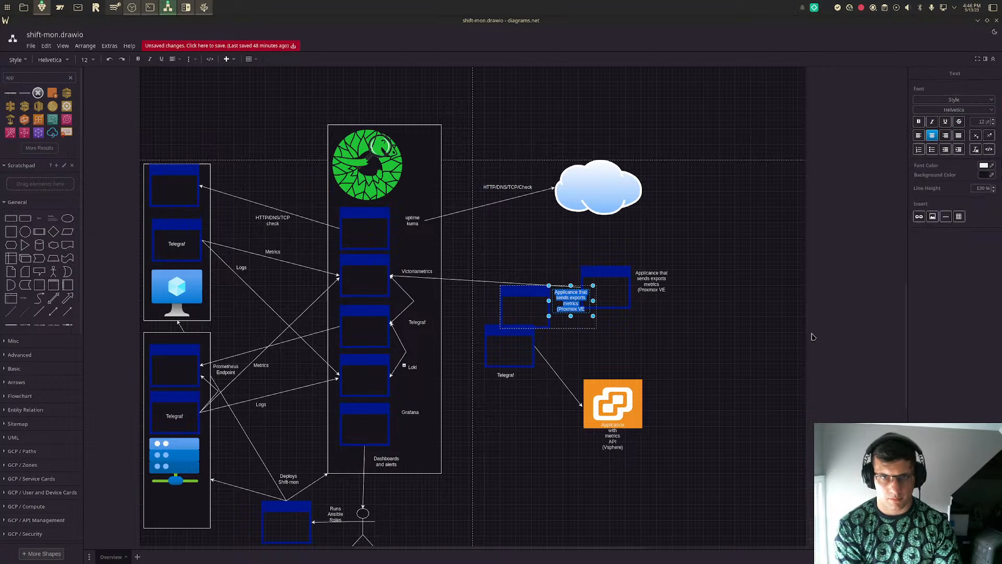
pyautogui.scroll(-1, 812, 337)
pyautogui.write('Syslog Server')
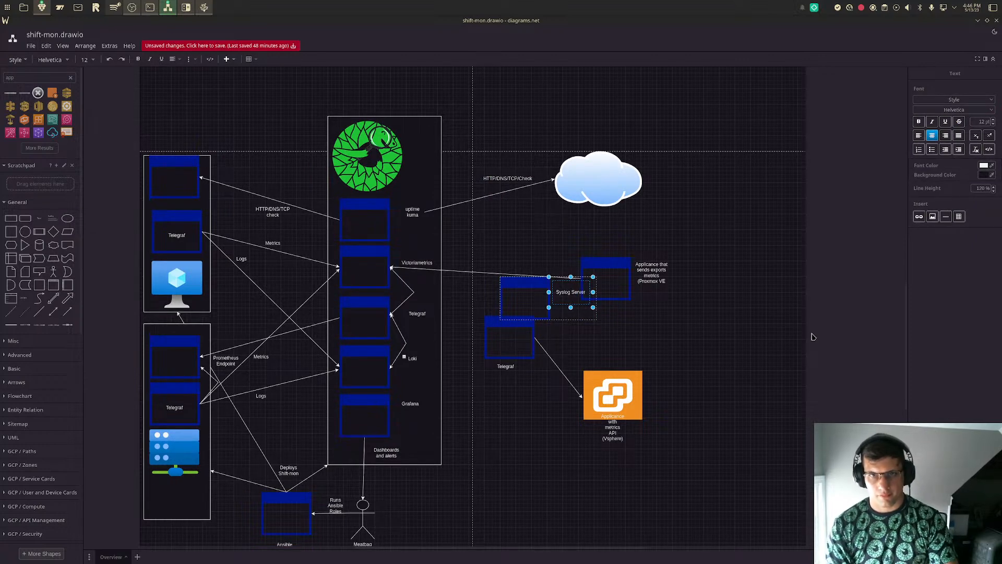
pyautogui.click(751, 344)
# - Move the Proxmox VE window up beneath the cloud and place the Syslog Server window between it and the vSphere icon
pyautogui.moveTo(616, 277); pyautogui.dragTo(602, 245)
pyautogui.moveTo(522, 296); pyautogui.dragTo(602, 322)
pyautogui.click(697, 336)
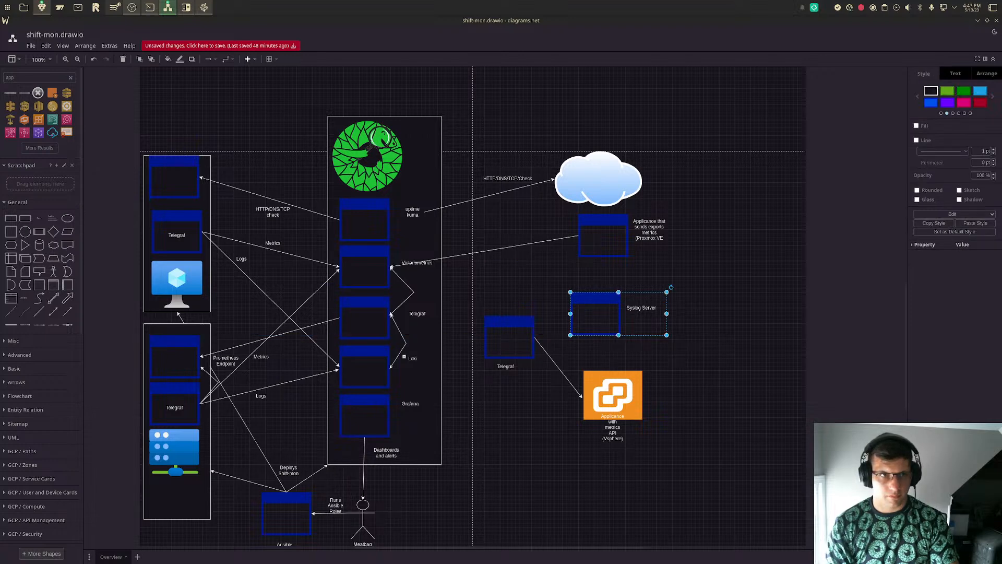
# - Draw a straight arrow from the Syslog Server window to the standalone Telegraf window
pyautogui.click(66, 312)
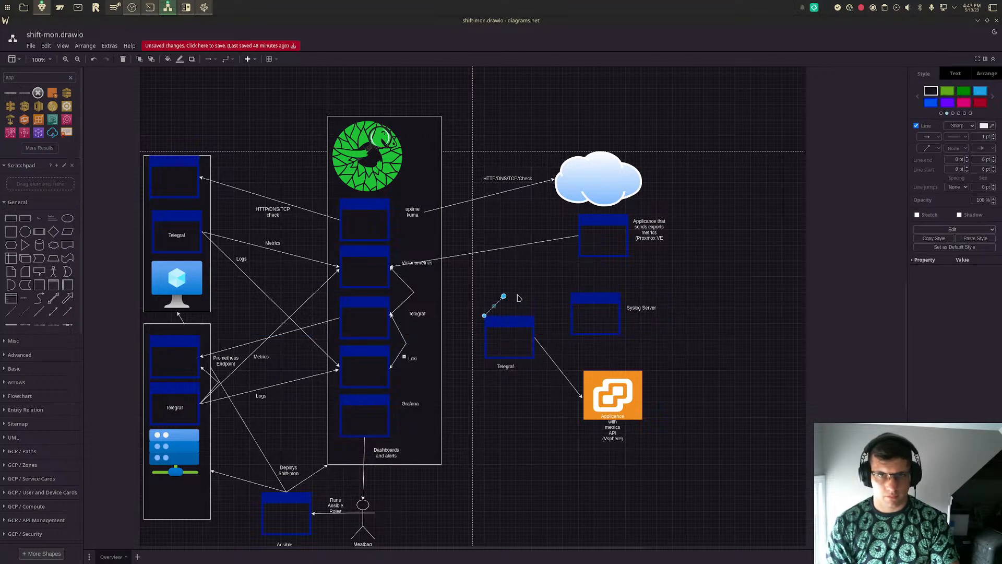
pyautogui.moveTo(504, 297); pyautogui.dragTo(535, 333)
pyautogui.press('Escape')
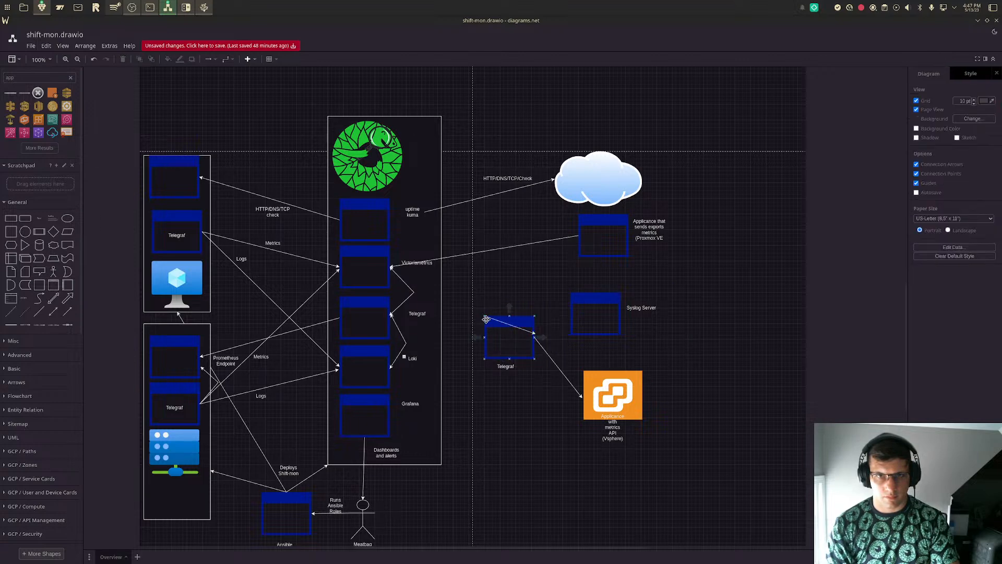
pyautogui.moveTo(485, 317); pyautogui.dragTo(569, 315)
pyautogui.hotkey('ctrl', 'z')
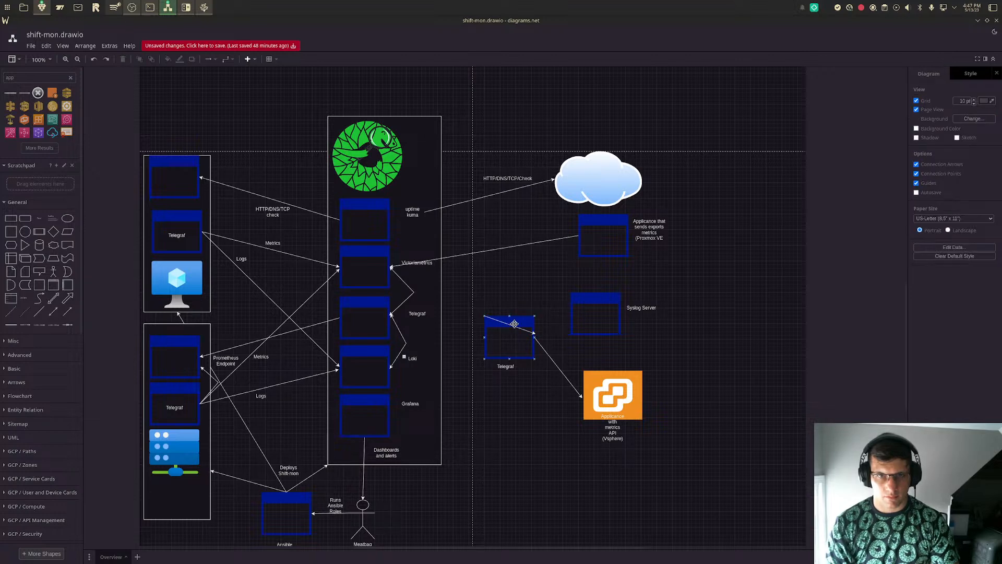
pyautogui.click(511, 325)
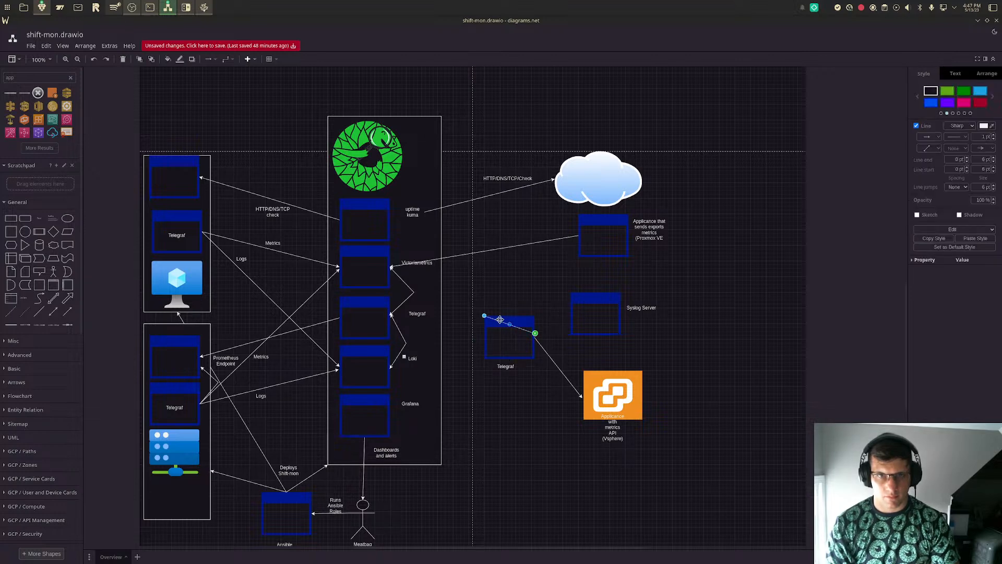
pyautogui.moveTo(485, 315); pyautogui.dragTo(571, 314)
pyautogui.click(753, 356)
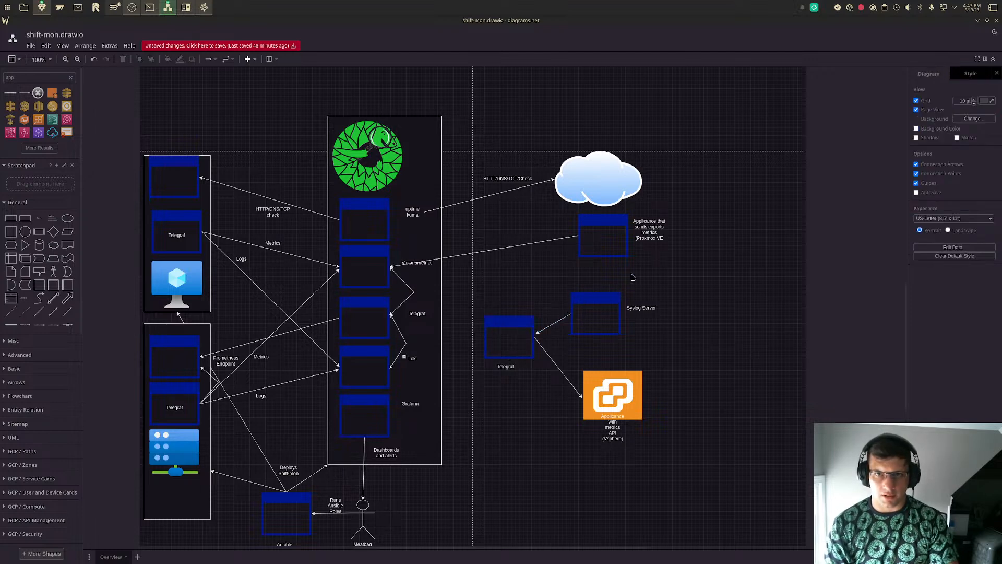
# - Add the missing closing parenthesis so the Proxmox window's label reads "Applicance that sends exports metrics (Proxmox VE)"
pyautogui.doubleClick(661, 238)
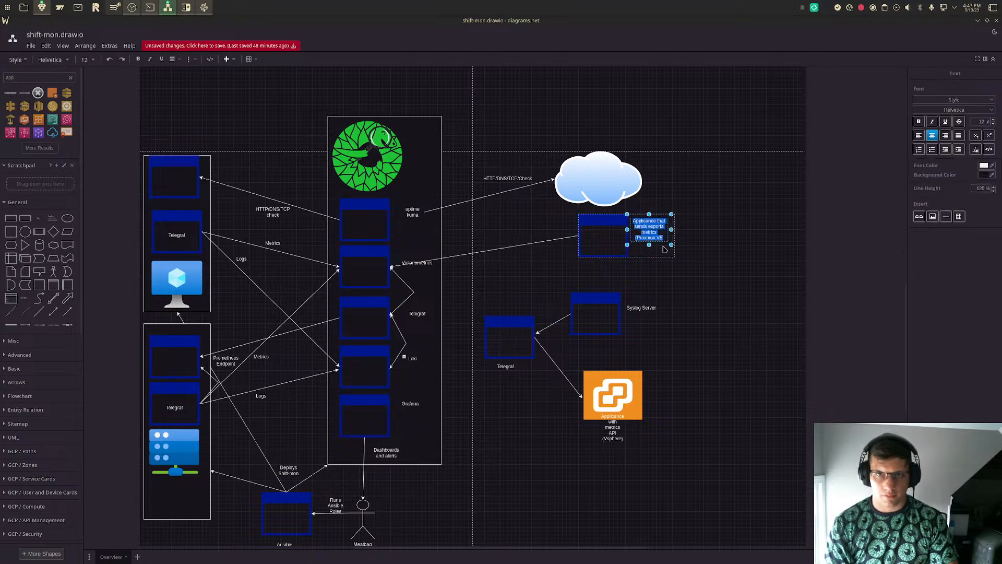
pyautogui.doubleClick(662, 238)
pyautogui.press('Right')
pyautogui.write(')')
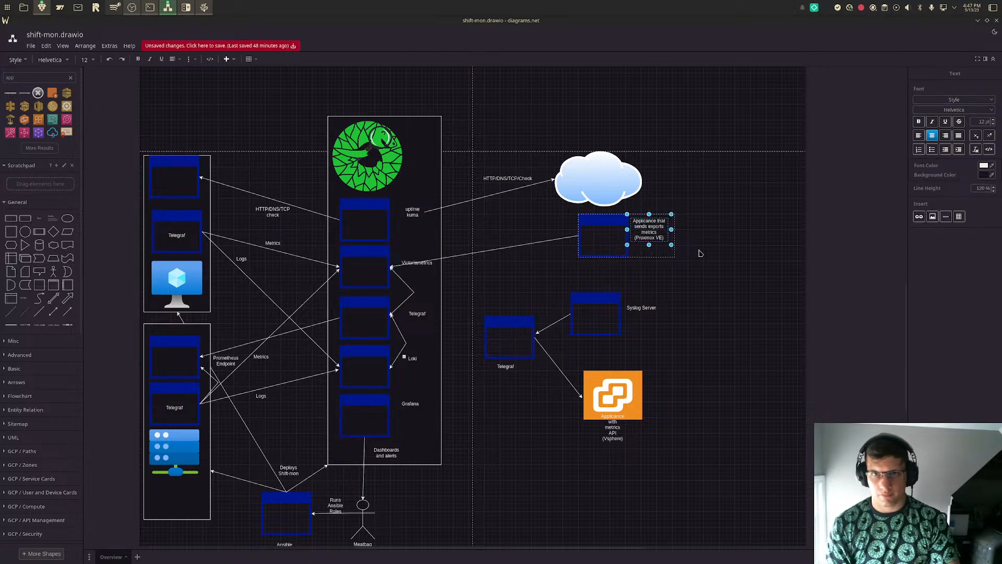
pyautogui.click(700, 254)
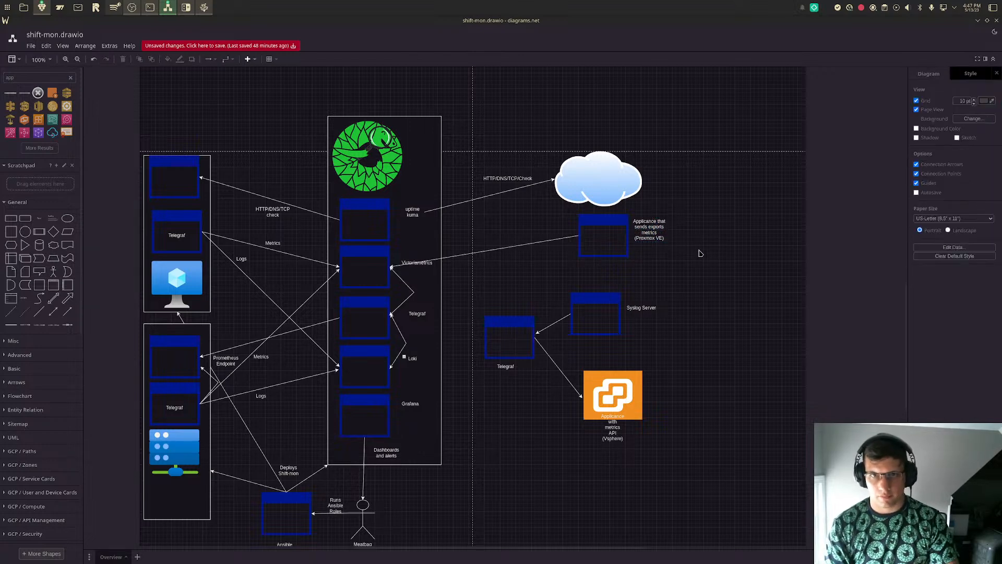
# - Draw a straight arrow from the Proxmox VE window to the top of the standalone Telegraf window
pyautogui.click(67, 314)
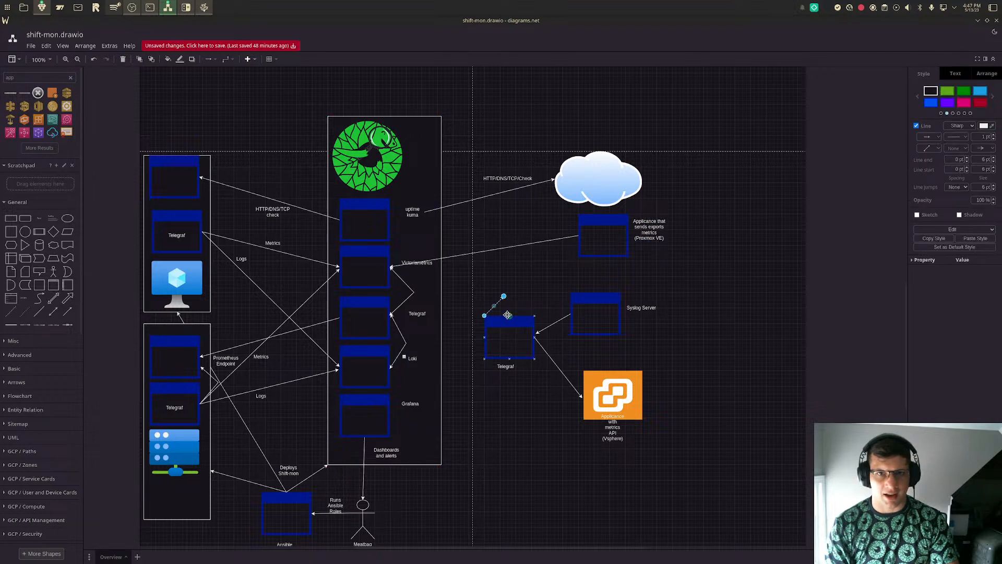
pyautogui.moveTo(504, 296); pyautogui.dragTo(578, 235)
pyautogui.moveTo(504, 296); pyautogui.dragTo(509, 316)
pyautogui.click(719, 293)
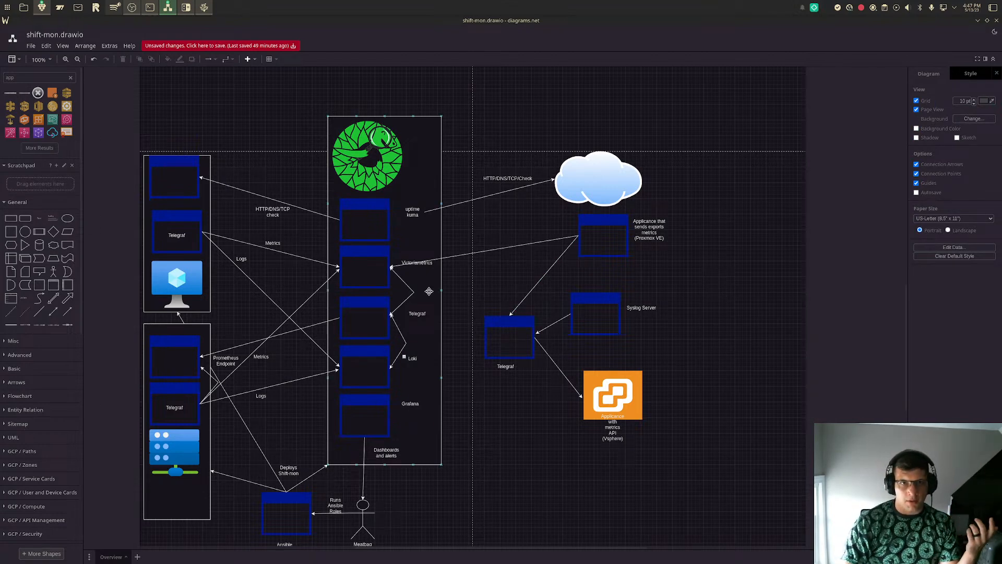
# - Move the Victoriametrics label slightly up, clear of the incoming arrow
pyautogui.click(423, 265)
pyautogui.moveTo(423, 265); pyautogui.dragTo(416, 255)
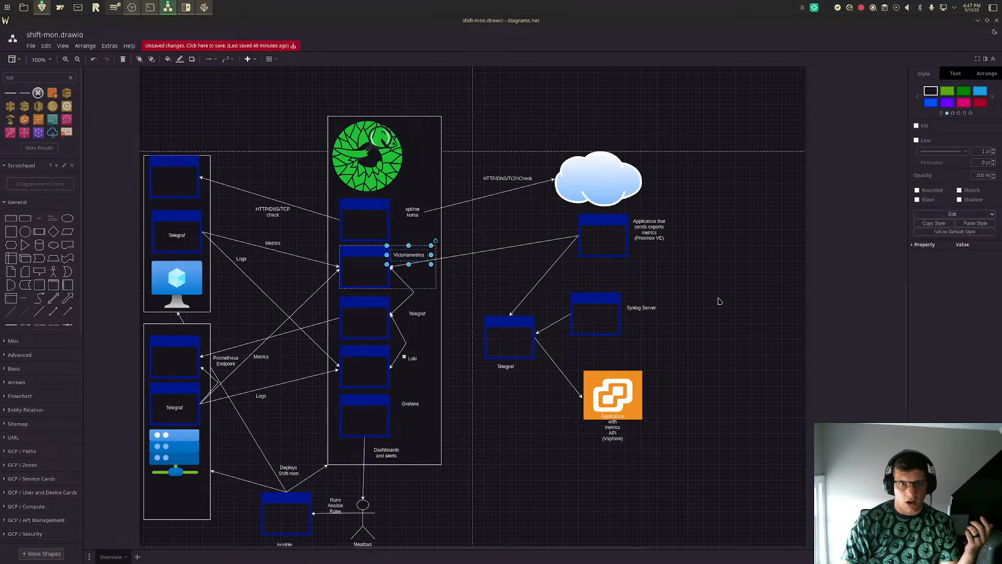
pyautogui.click(719, 300)
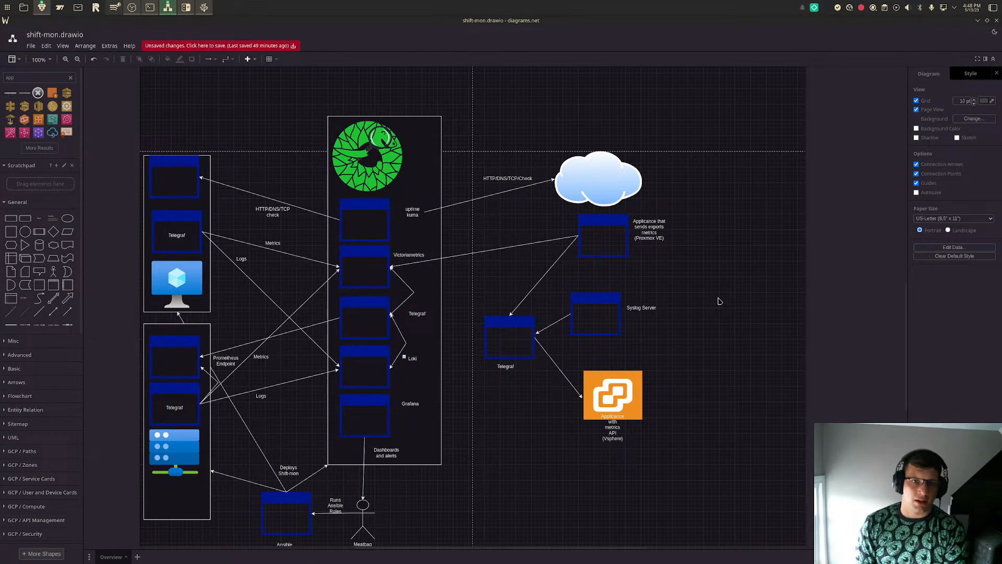
# - Move the vSphere icon slightly up and lay out its label on two lines directly beneath it
pyautogui.doubleClick(640, 232)
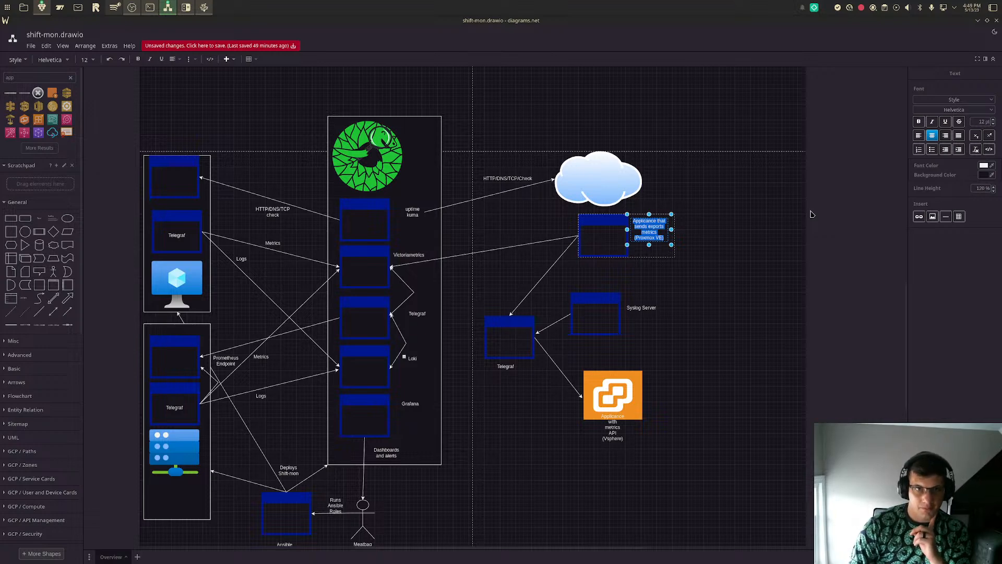
pyautogui.click(720, 290)
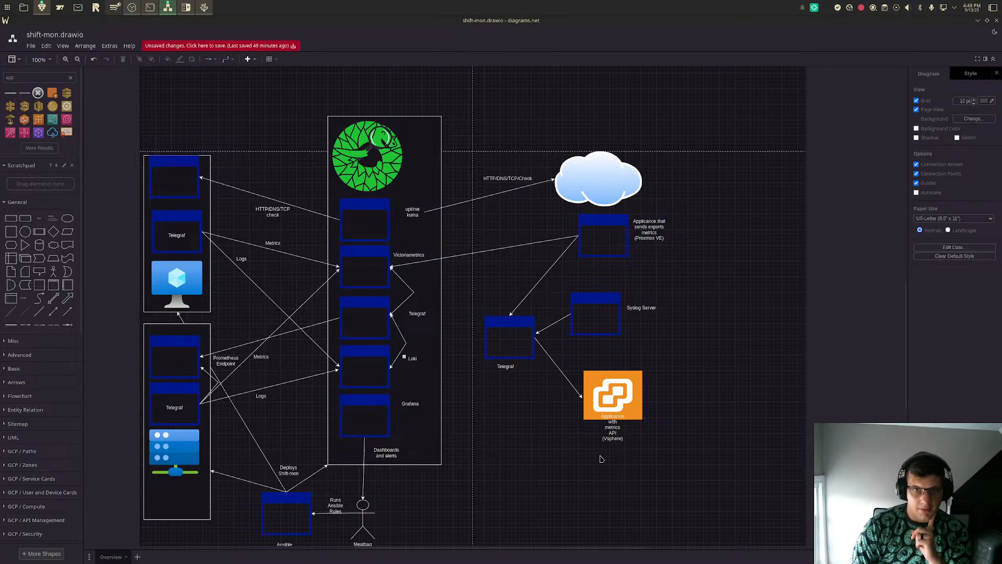
pyautogui.moveTo(615, 427)
pyautogui.mouseDown()
pyautogui.moveTo(575, 415)
pyautogui.moveTo(608, 419)
pyautogui.mouseUp()
pyautogui.doubleClick(614, 421)
pyautogui.click(675, 406)
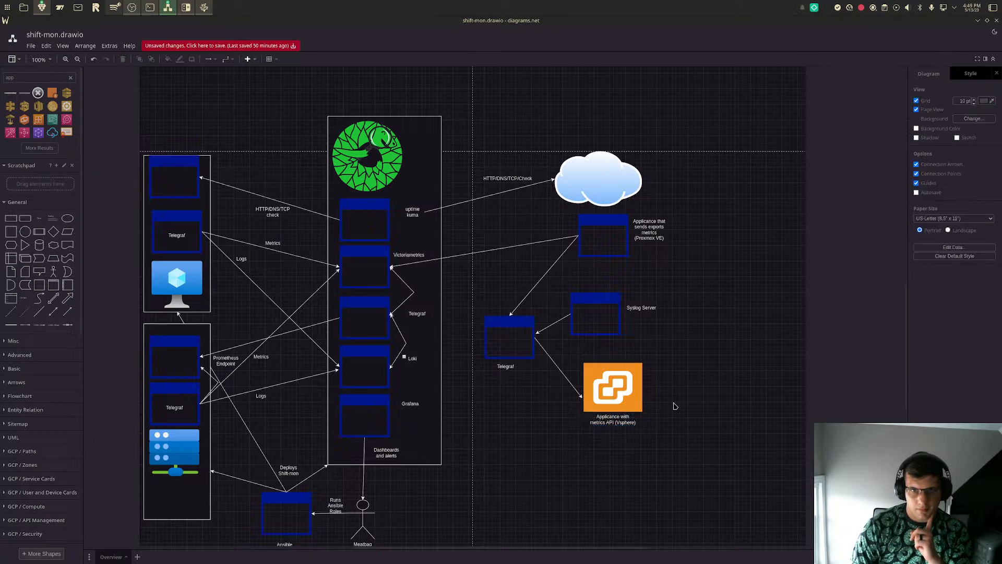
# - Add NTOPNG to the Proxmox window's label so its parenthesis reads "(Proxmox VE, NTOPNG)"
pyautogui.click(645, 225)
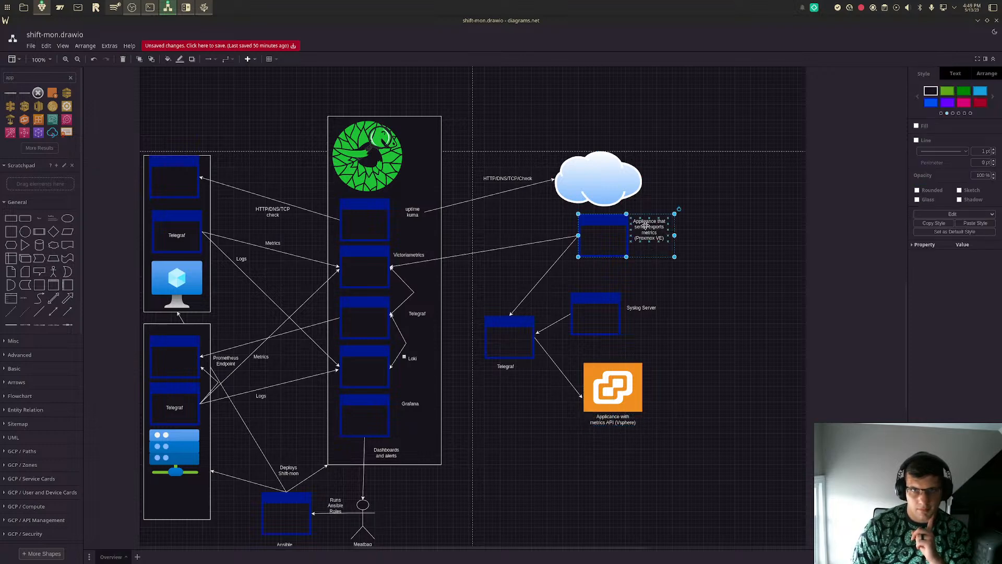
pyautogui.doubleClick(645, 224)
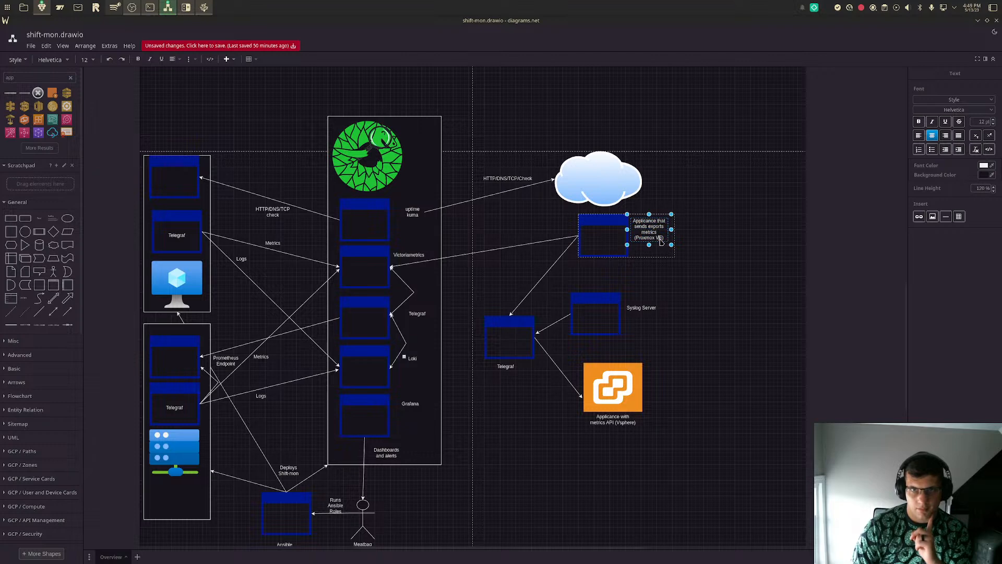
pyautogui.write(', NT')
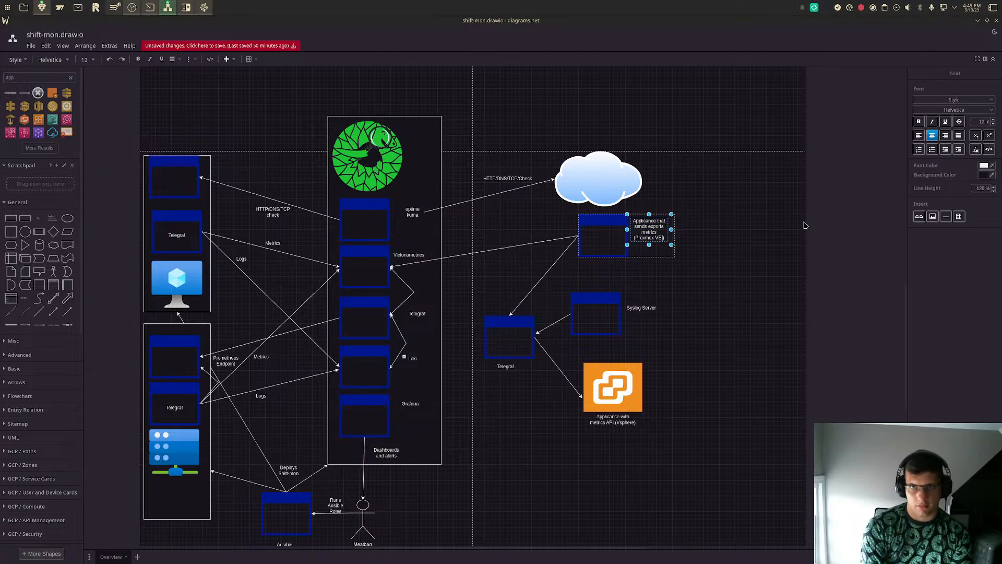
pyautogui.write('OPNG')
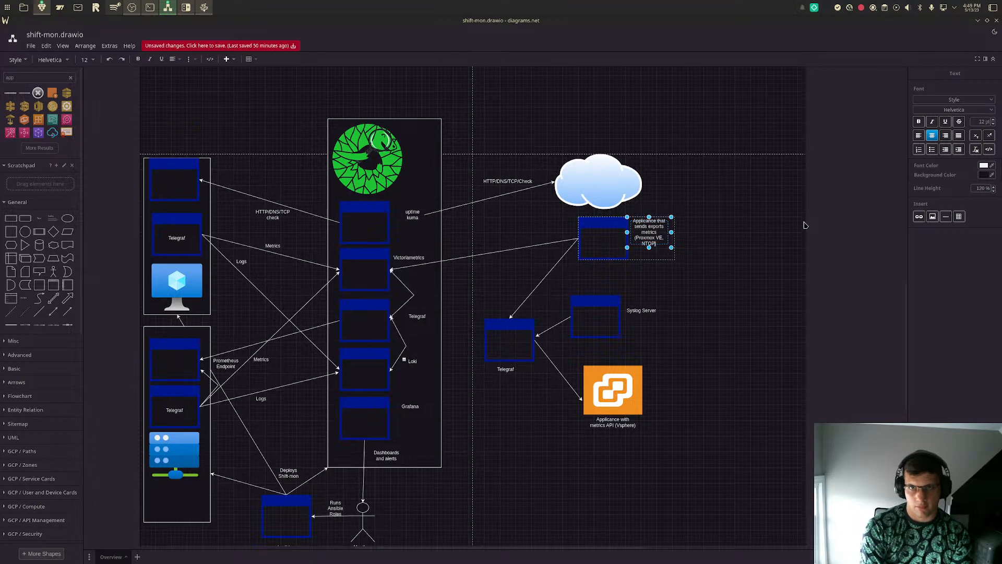
pyautogui.click(804, 225)
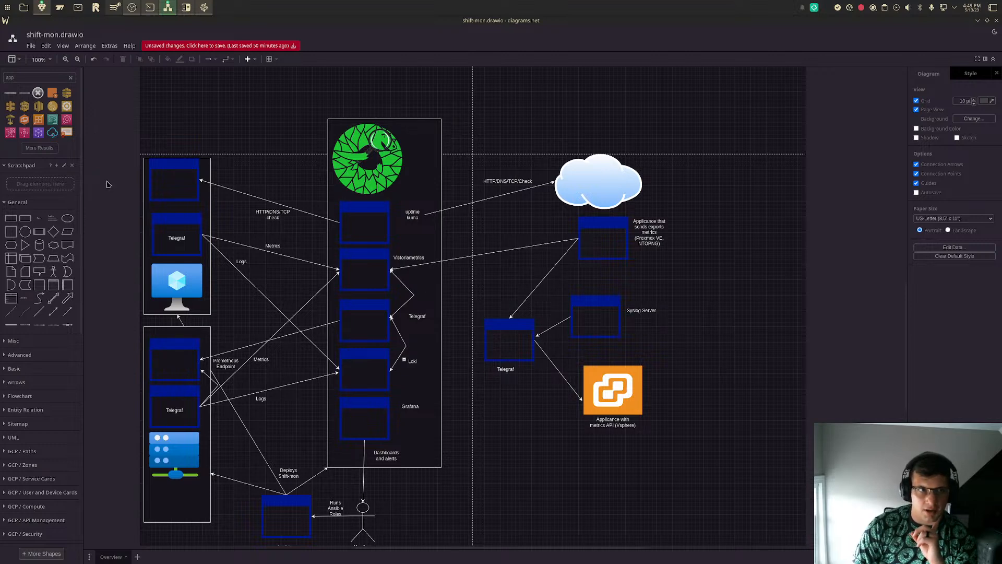
# - Draw a straight arrow from the standalone Telegraf window to the Loki window
pyautogui.click(66, 319)
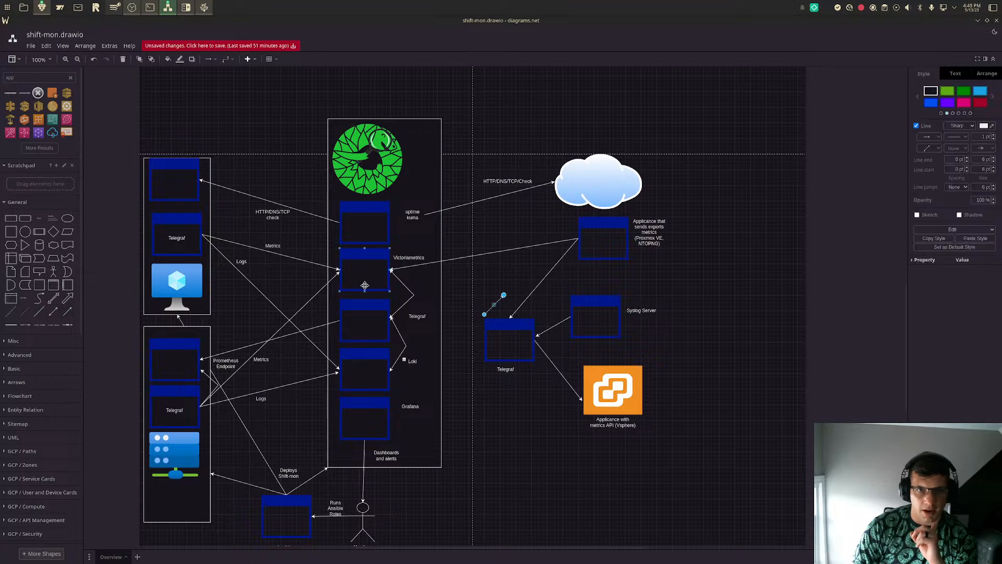
pyautogui.moveTo(481, 286)
pyautogui.mouseDown()
pyautogui.moveTo(422, 315)
pyautogui.moveTo(389, 370)
pyautogui.mouseUp()
pyautogui.moveTo(484, 314); pyautogui.dragTo(485, 339)
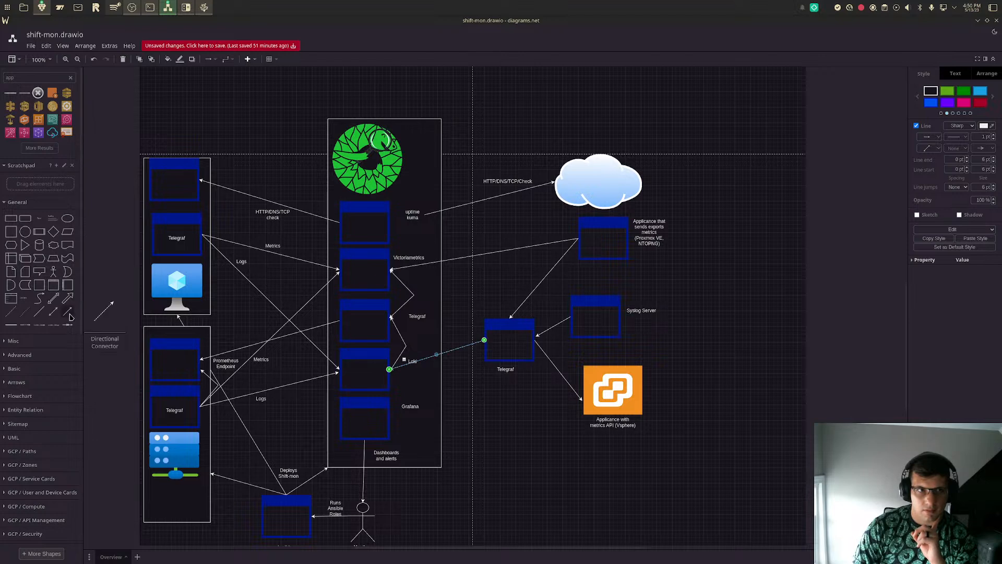
# - Draw a straight arrow from the standalone Telegraf window to the Victoriametrics window
pyautogui.moveTo(504, 296); pyautogui.dragTo(390, 270)
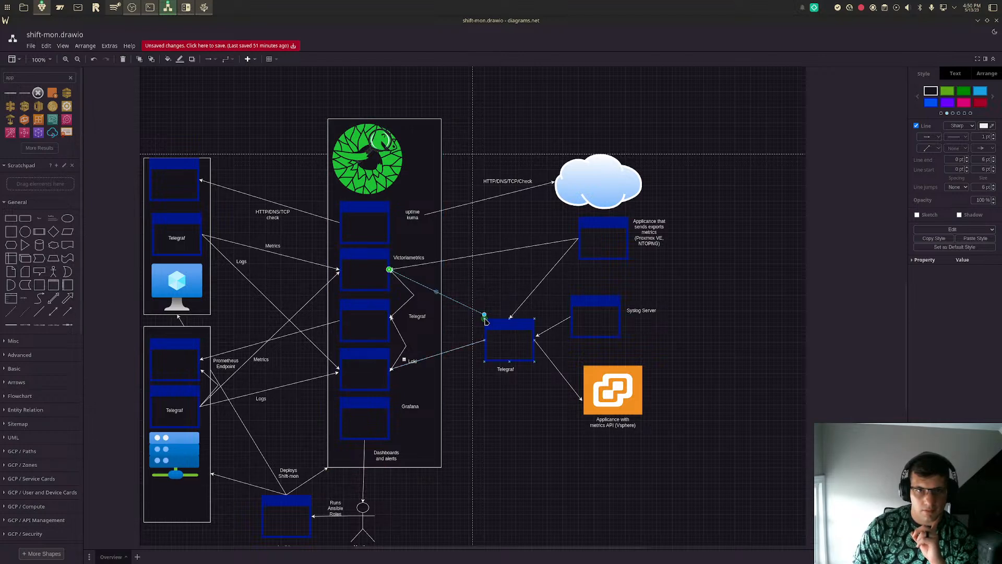
pyautogui.moveTo(484, 317); pyautogui.dragTo(475, 332)
pyautogui.moveTo(481, 337); pyautogui.dragTo(483, 339)
pyautogui.click(733, 306)
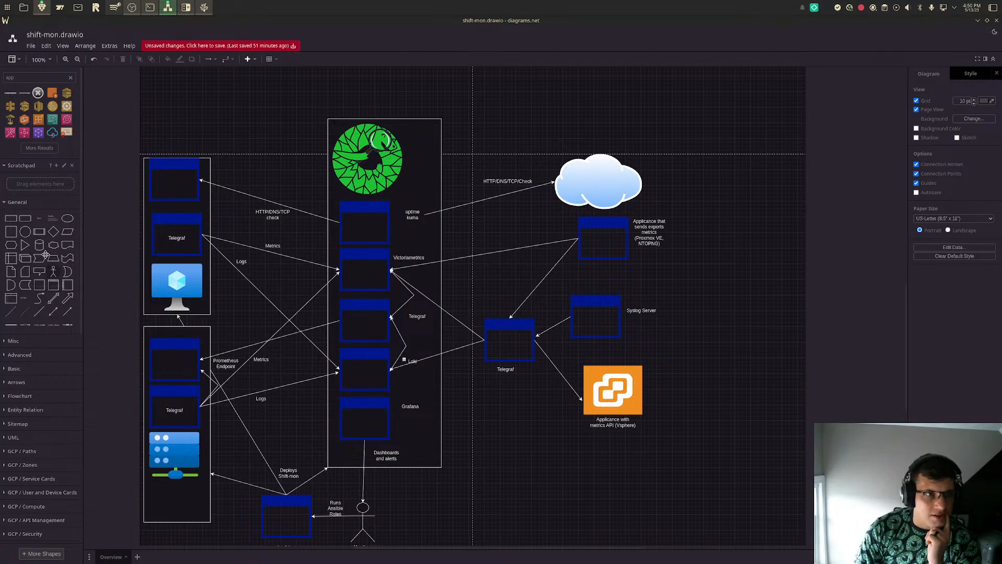
# - Add a "Logs" text label just above the arrow from the standalone Telegraf window to the Victoriametrics window
pyautogui.click(39, 218)
pyautogui.moveTo(497, 308); pyautogui.dragTo(465, 307)
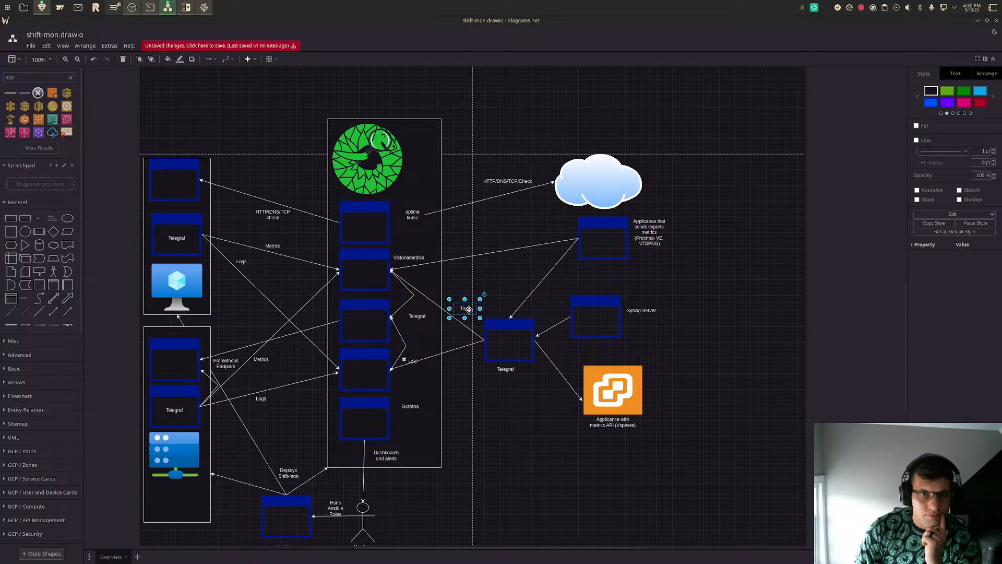
pyautogui.doubleClick(464, 307)
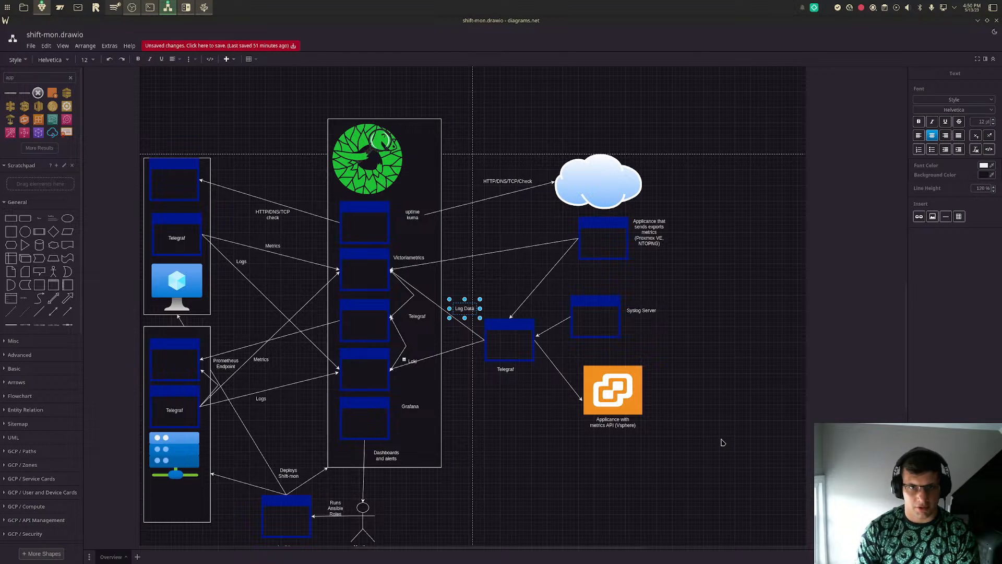
pyautogui.doubleClick(465, 309)
pyautogui.write('Logs')
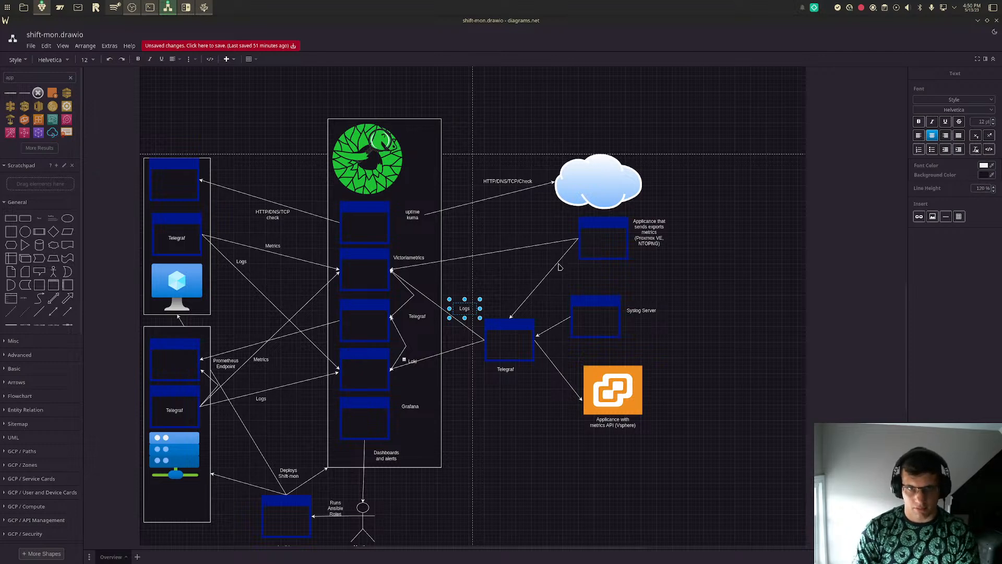
pyautogui.click(515, 273)
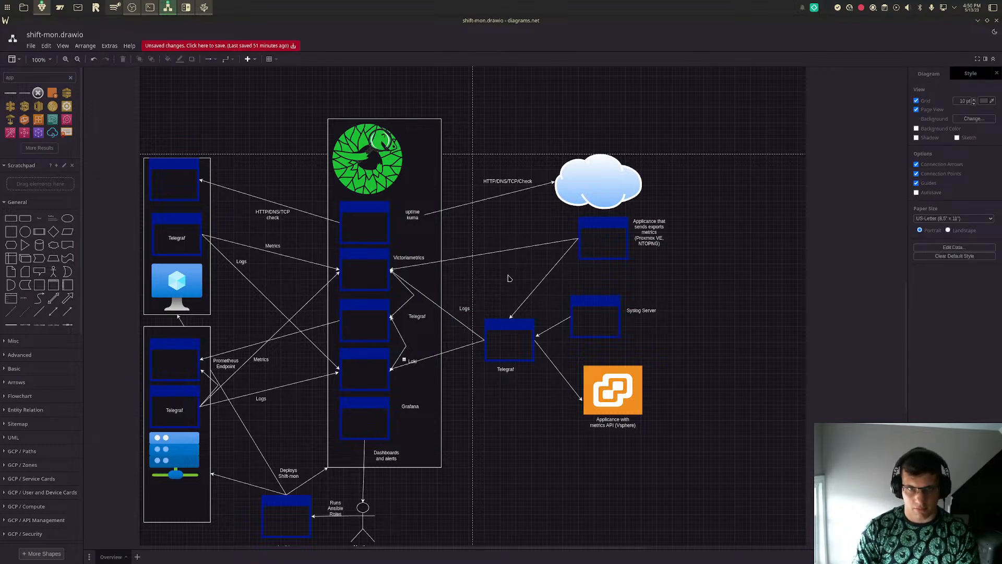
pyautogui.moveTo(462, 312); pyautogui.dragTo(463, 313)
pyautogui.click(496, 440)
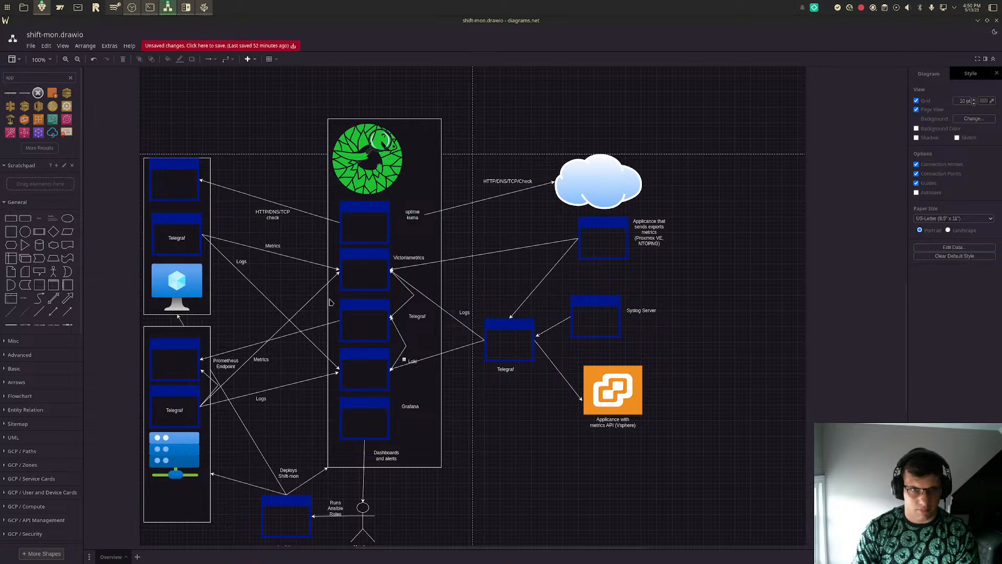
# - Place a copy of the "Logs" label beneath the arrow from the standalone Telegraf window to Loki and change its text to "Metrics"
pyautogui.click(456, 308)
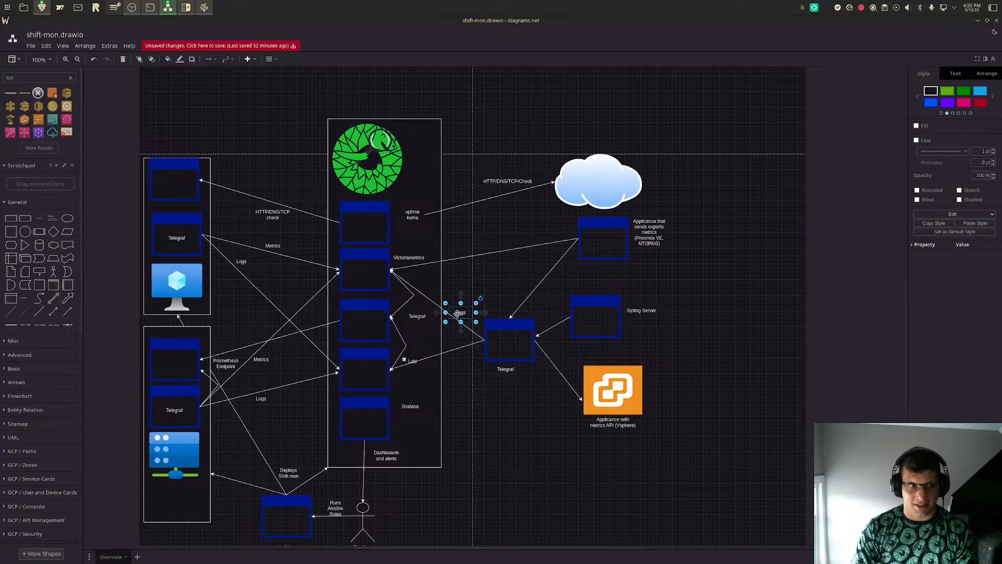
pyautogui.moveTo(458, 314); pyautogui.dragTo(460, 361)
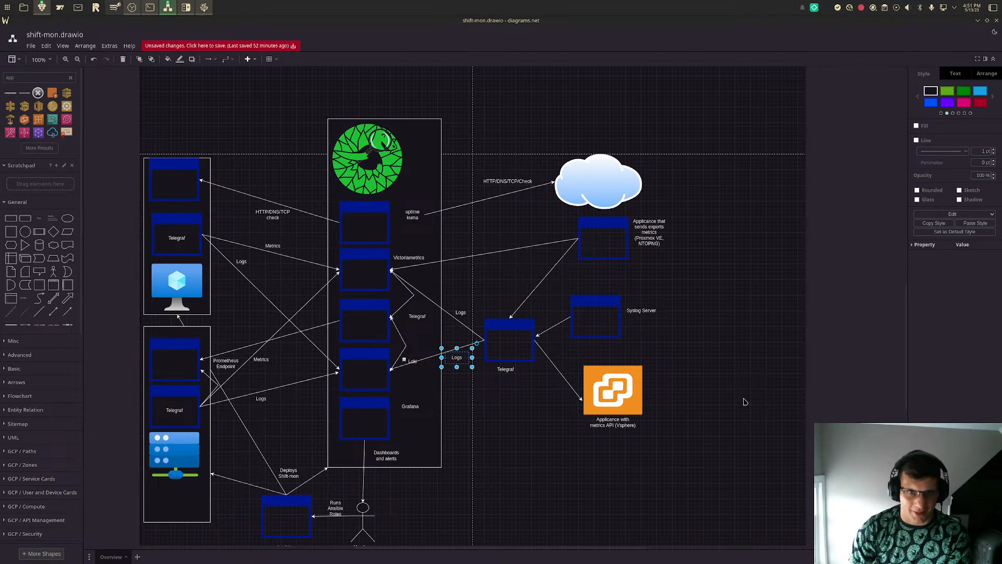
pyautogui.doubleClick(459, 358)
pyautogui.write('Metri')
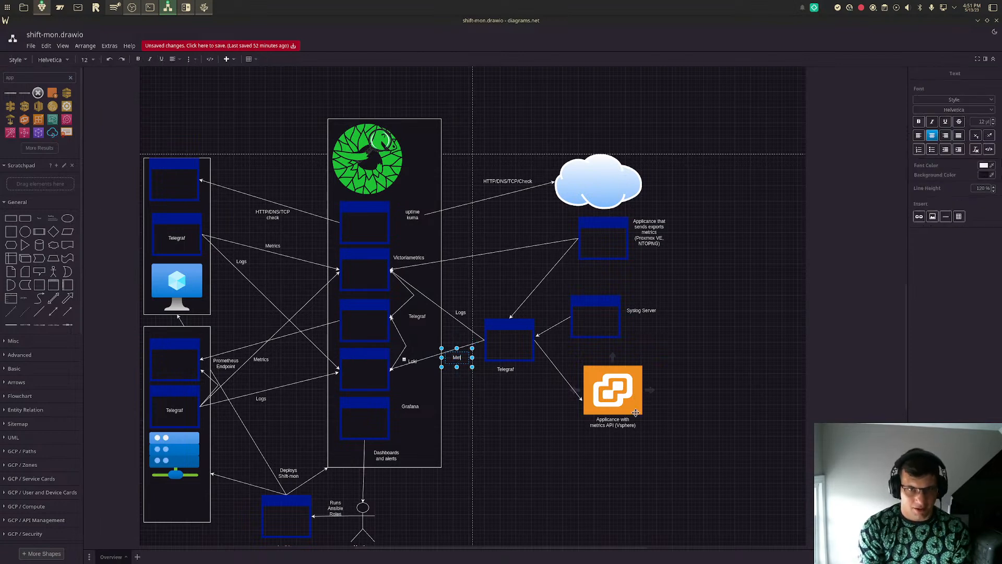
pyautogui.write('cs')
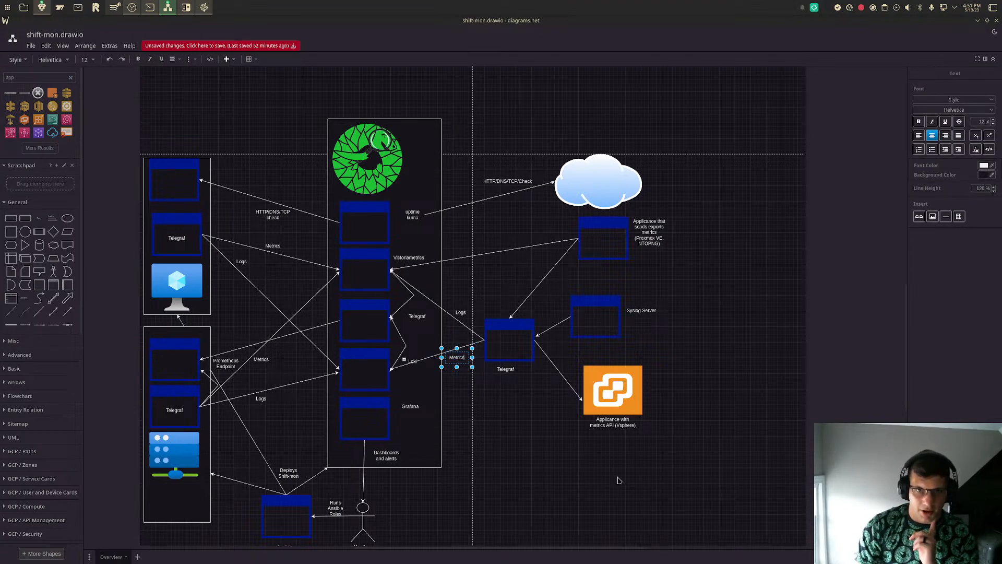
pyautogui.click(570, 459)
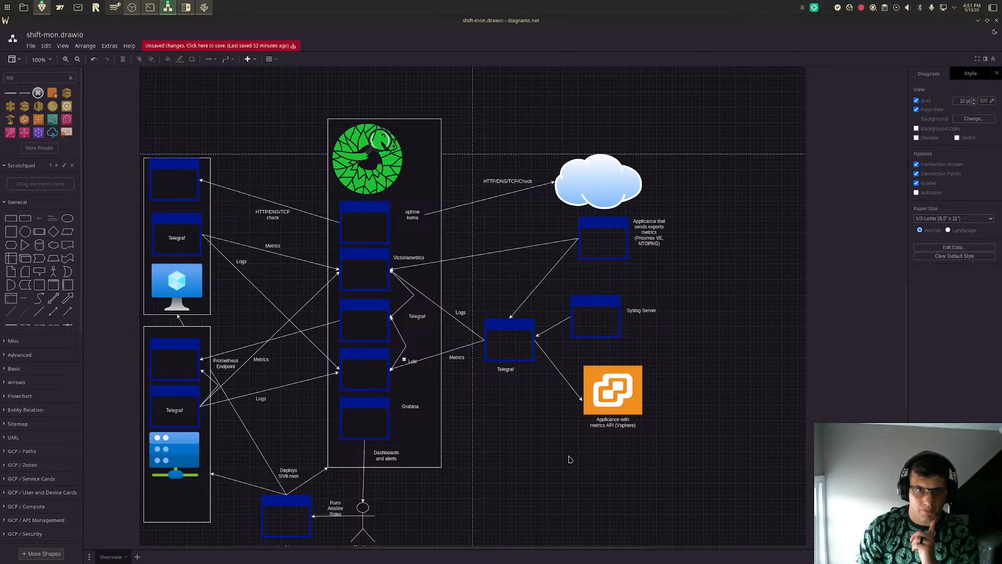
# - Remove the word "sends" from the Proxmox window's label so it reads "Applicance that exports metrics (Proxmox VE, NTOPNG)"
pyautogui.click(599, 225)
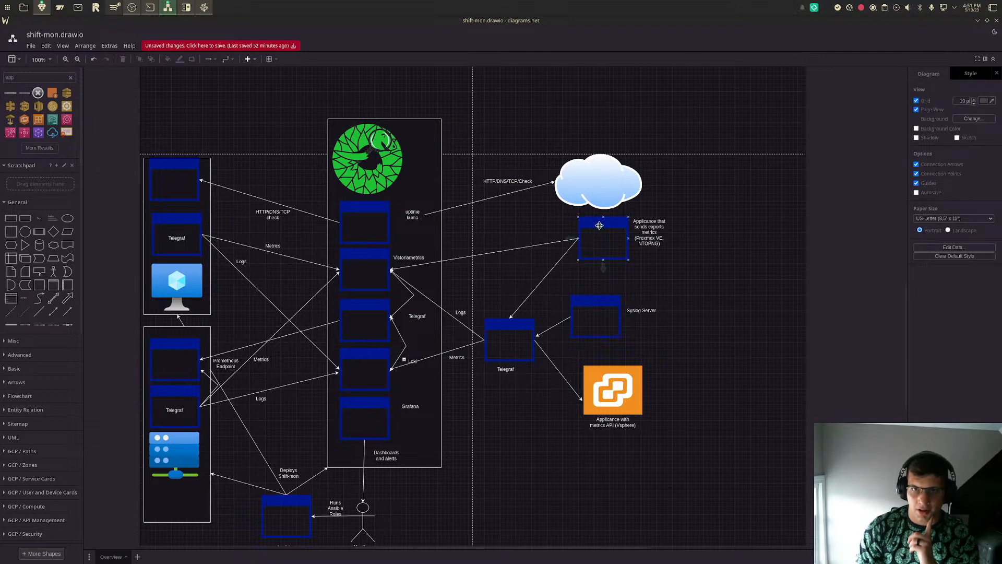
pyautogui.doubleClick(659, 237)
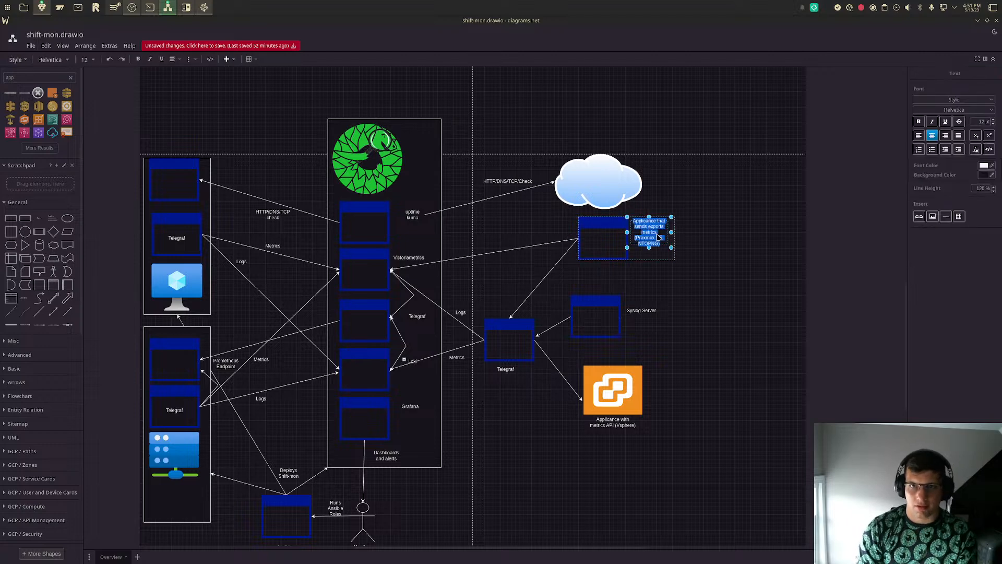
pyautogui.click(659, 238)
pyautogui.press('BackSpace')
pyautogui.press('BackSpace')
pyautogui.press('BackSpace')
pyautogui.press('BackSpace')
pyautogui.press('BackSpace')
pyautogui.press('BackSpace')
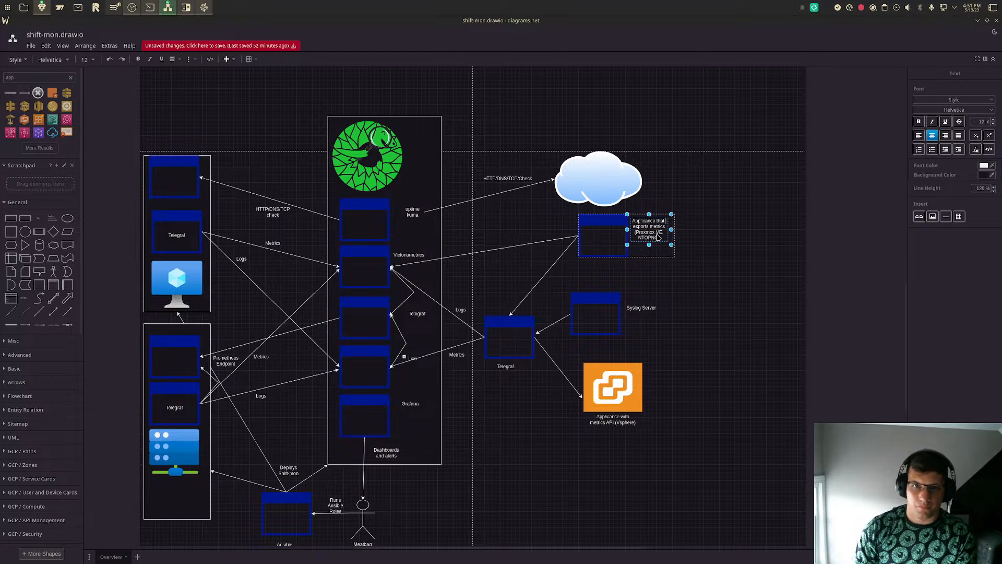
pyautogui.click(700, 285)
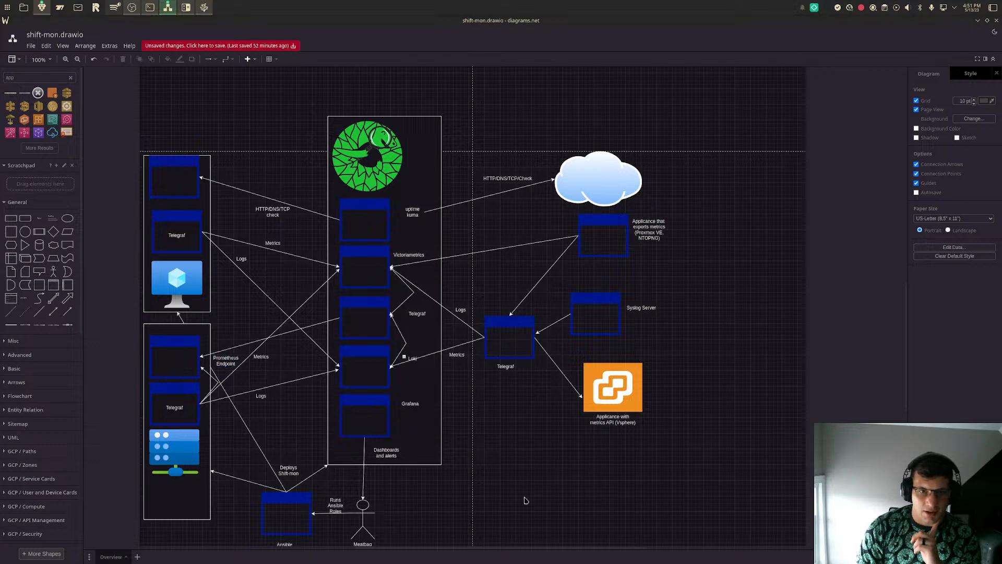
# - Draw a straight arrow from the top of the vSphere icon to the bottom of the Syslog Server window
pyautogui.scroll(-3, 525, 501)
pyautogui.scroll(2, 525, 500)
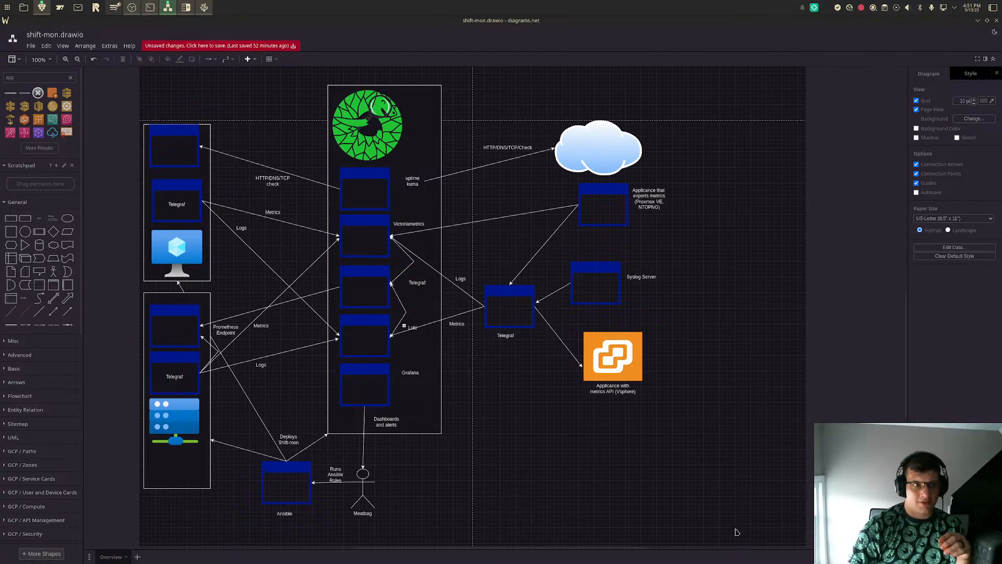
pyautogui.click(604, 304)
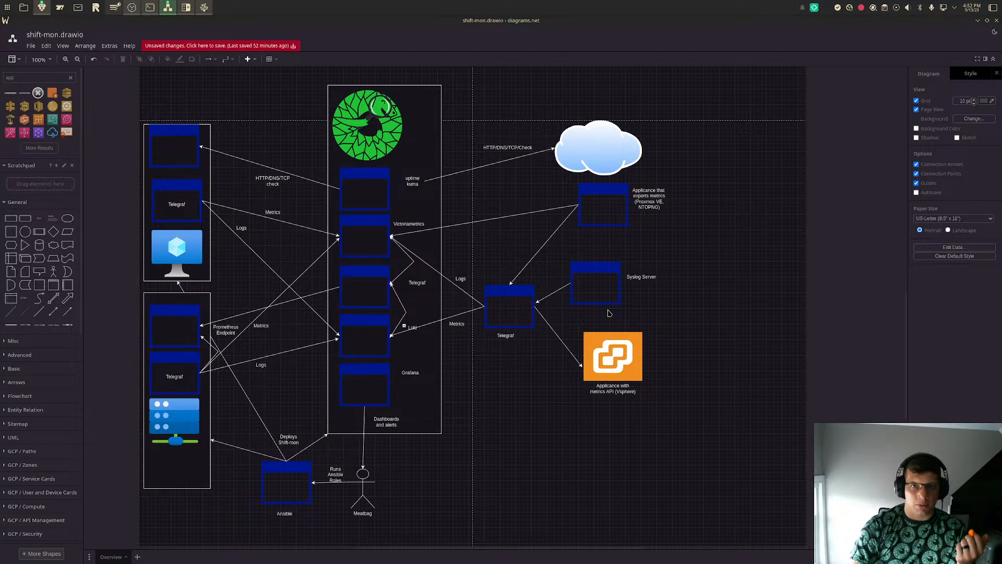
pyautogui.click(67, 317)
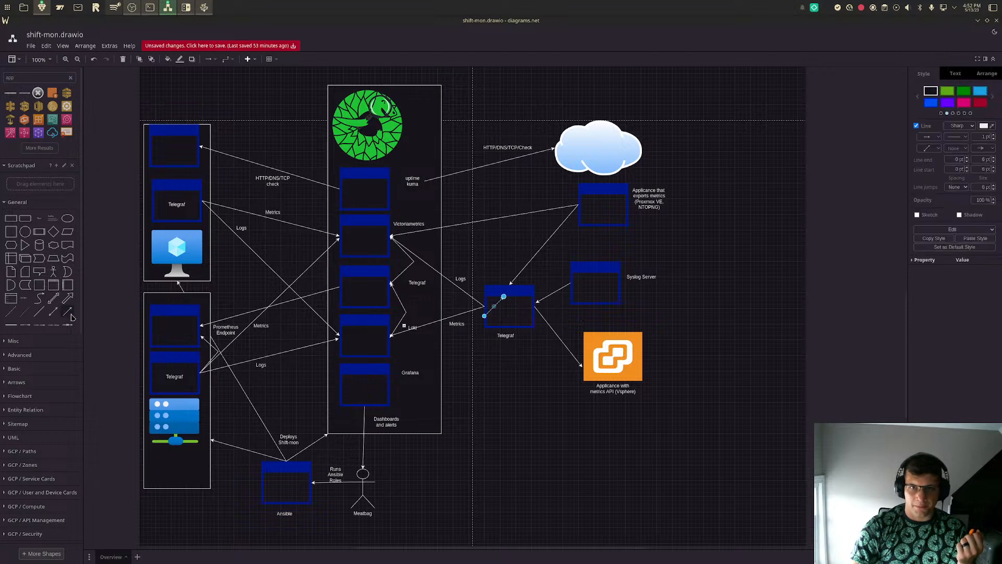
pyautogui.moveTo(486, 318); pyautogui.dragTo(610, 332)
pyautogui.moveTo(505, 297); pyautogui.dragTo(595, 304)
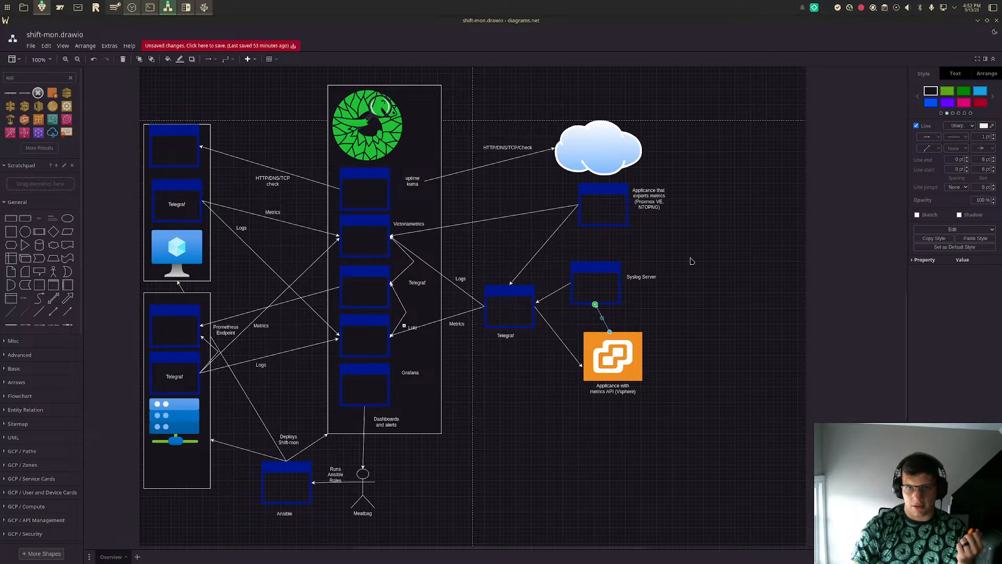
pyautogui.click(692, 261)
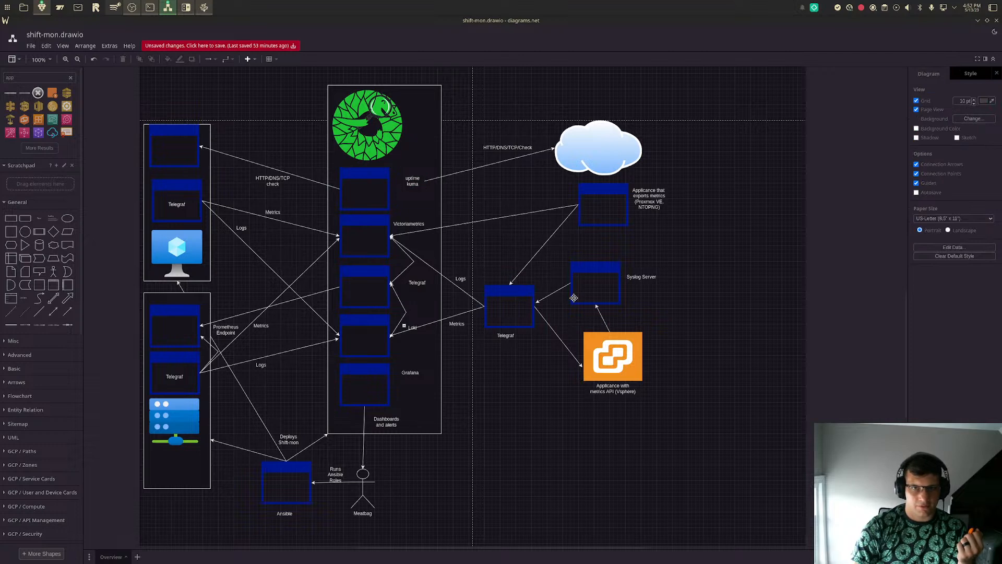
# - Draw a straight arrow from the bottom of the Proxmox/NTOPNG window to the top of the Syslog Server window
pyautogui.click(71, 316)
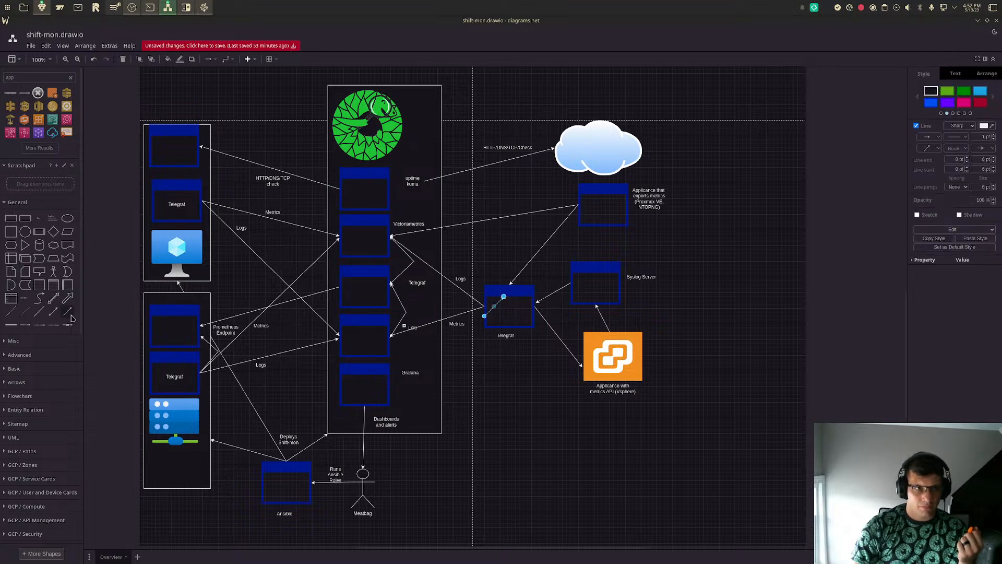
pyautogui.moveTo(484, 316); pyautogui.dragTo(605, 226)
pyautogui.moveTo(502, 293); pyautogui.dragTo(597, 261)
pyautogui.click(505, 297)
pyautogui.click(681, 274)
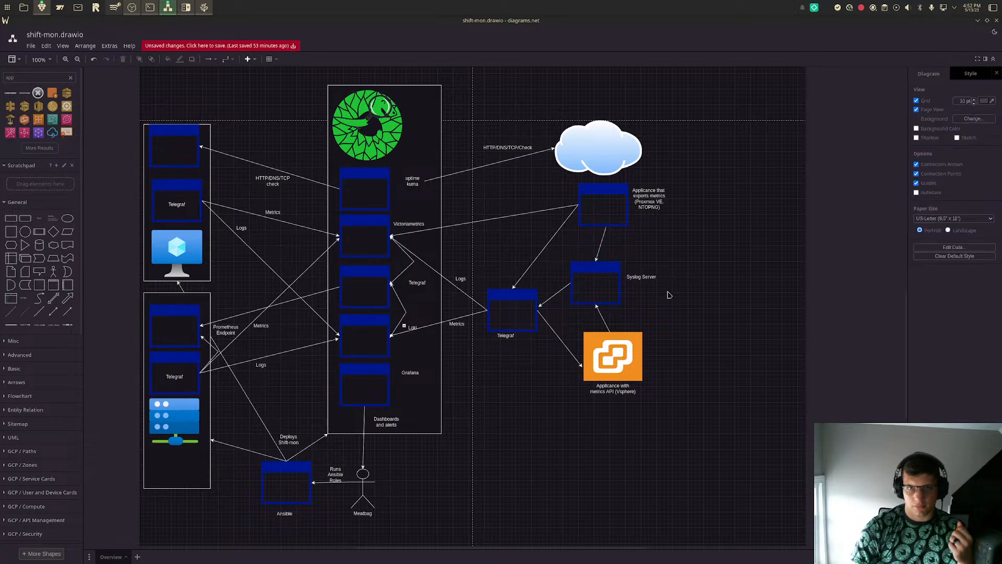
# - Shift the Loki and Grafana windows with their labels slightly left and save the diagram
pyautogui.moveTo(41, 233)
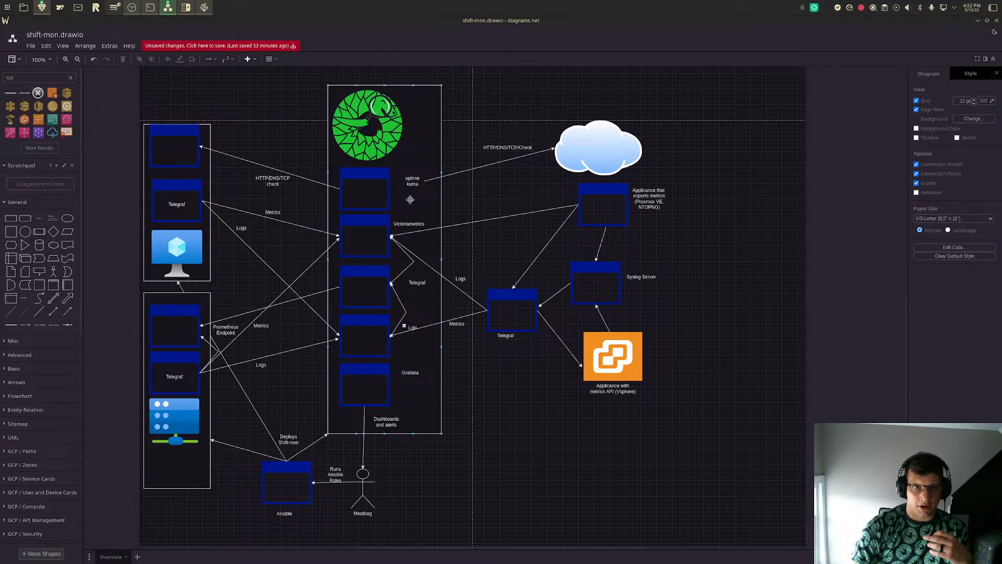
pyautogui.moveTo(52, 323)
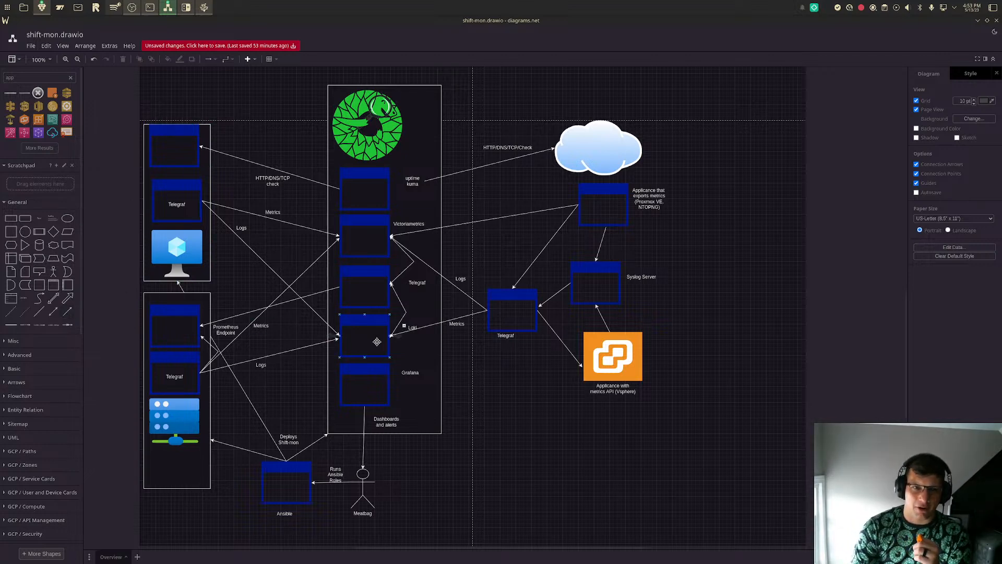
pyautogui.moveTo(409, 322); pyautogui.dragTo(405, 320)
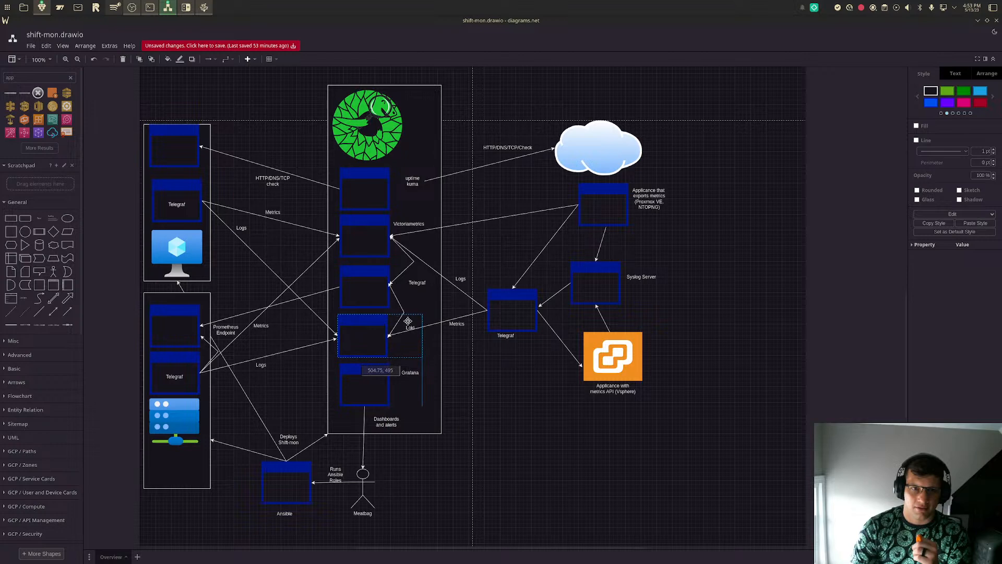
pyautogui.moveTo(373, 374); pyautogui.dragTo(374, 379)
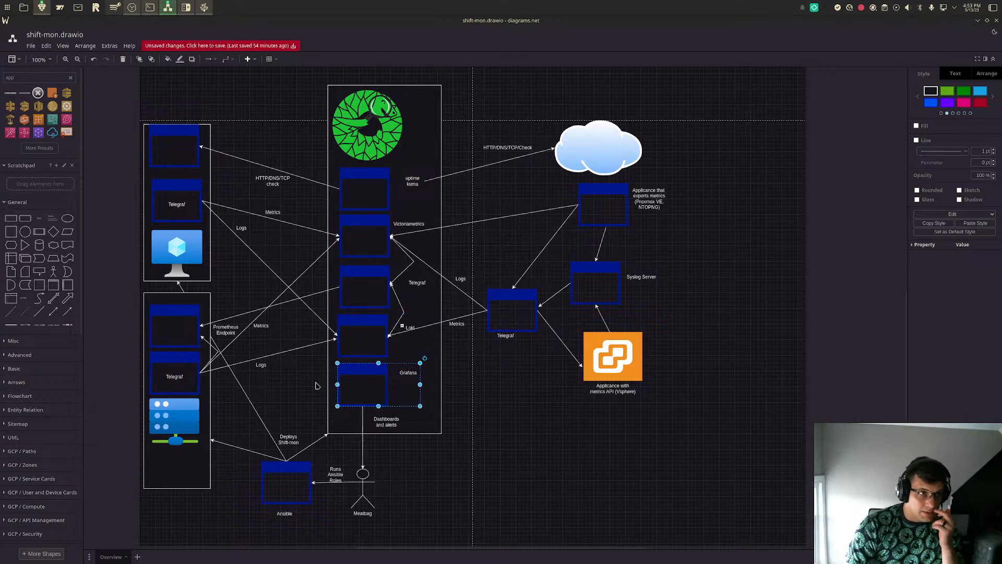
pyautogui.click(728, 271)
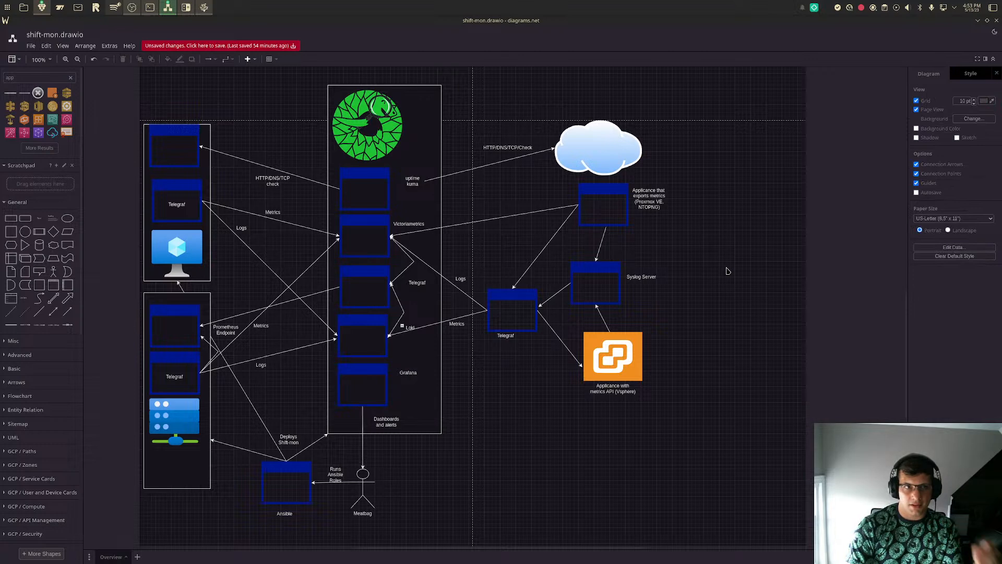
pyautogui.hotkey('ctrl', 's')
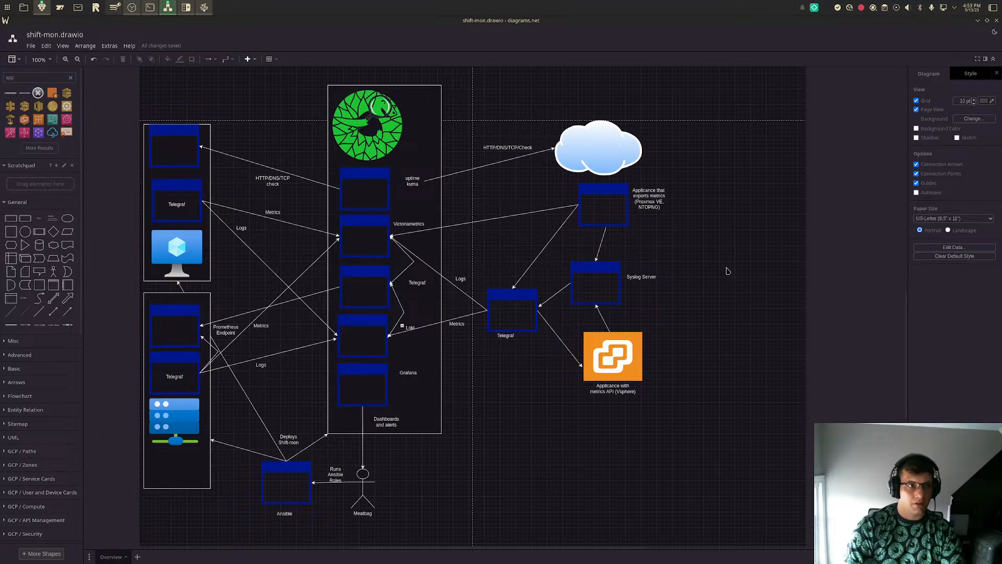